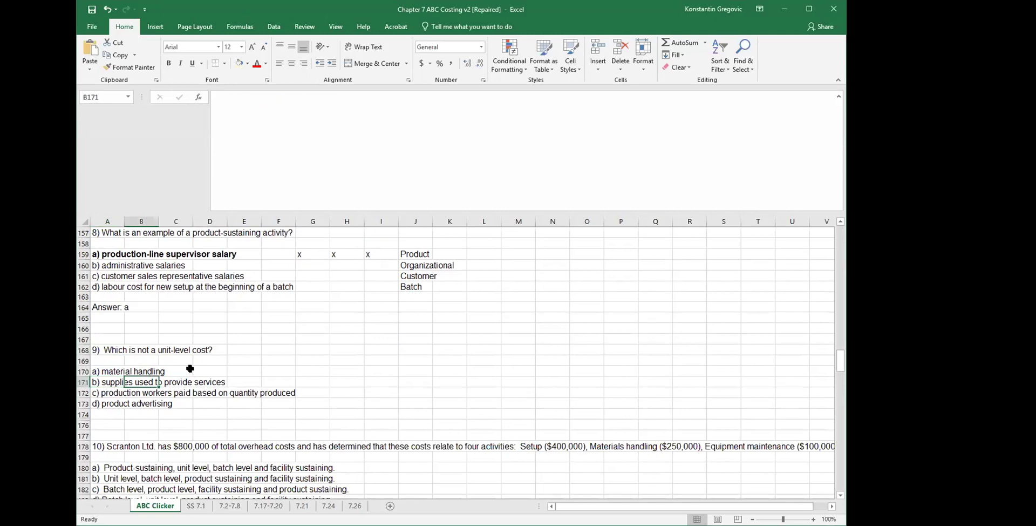
# Step: Read through answer options a to d of question 9 about which cost is not unit-level
pyautogui.press('Left')
pyautogui.press('Left')
pyautogui.press('Left')
pyautogui.press('Down')
pyautogui.press('Right')
pyautogui.press('Right')
pyautogui.press('Right')
pyautogui.press('Right')
pyautogui.press('Right')
pyautogui.press('Left')
pyautogui.press('Left')
pyautogui.press('Left')
pyautogui.press('Left')
pyautogui.press('Left')
pyautogui.press('Down')
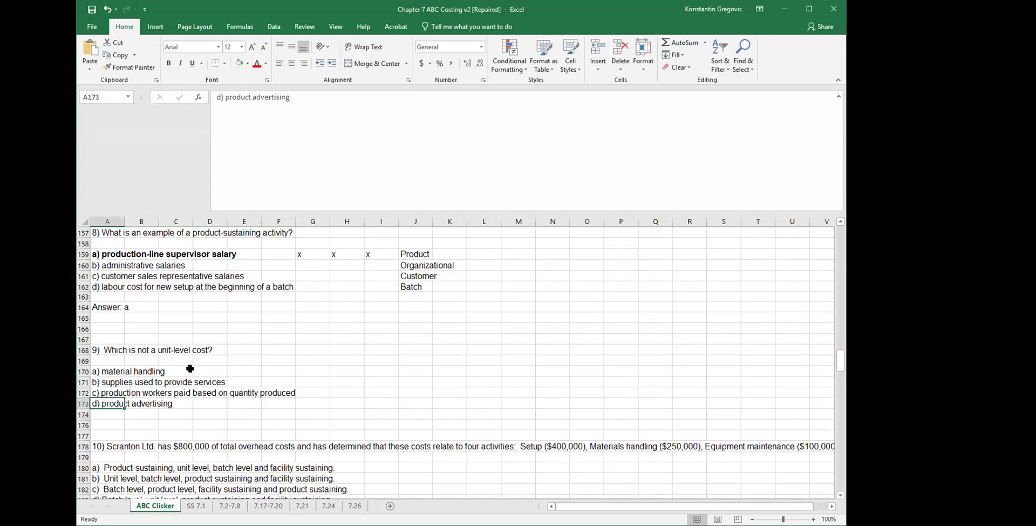
# Step: Enter the note "based on production" in cell H168 beside question 9
pyautogui.press('Up')
pyautogui.press('Up')
pyautogui.press('Up')
pyautogui.press('Up')
pyautogui.press('Up')
pyautogui.press('Right')
pyautogui.press('Right')
pyautogui.press('Right')
pyautogui.press('Right')
pyautogui.press('Right')
pyautogui.press('Right')
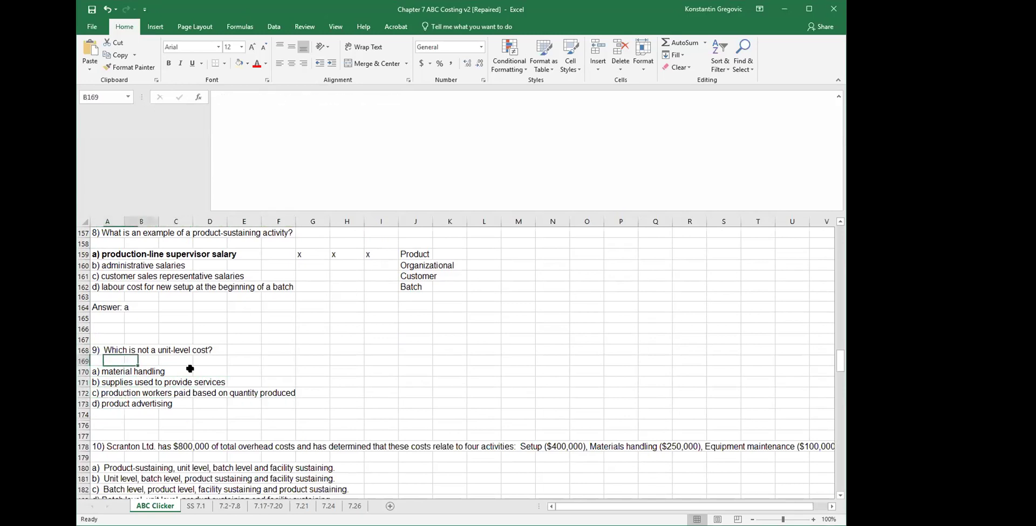
pyautogui.press('Right')
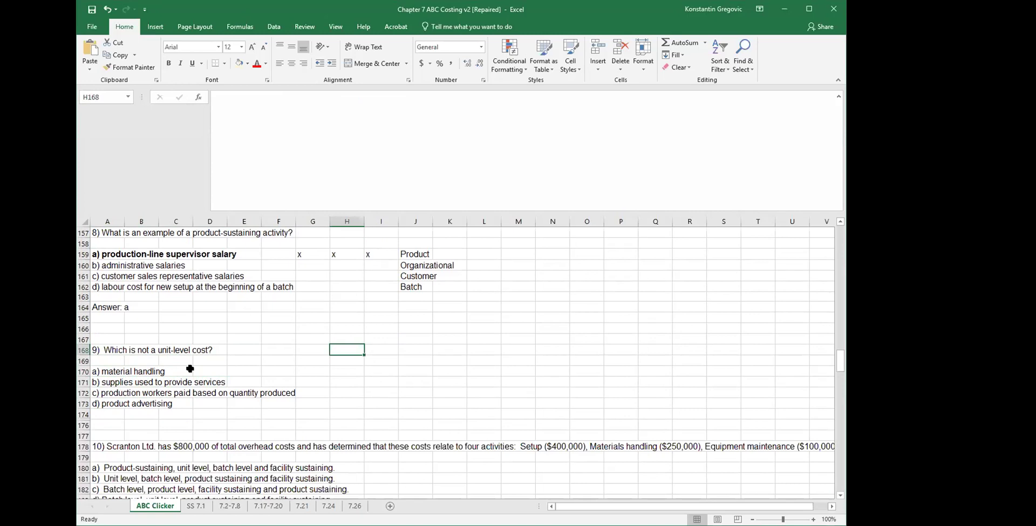
pyautogui.write('based on por')
pyautogui.write('du')
pyautogui.press('BackSpace')
pyautogui.press('BackSpace')
pyautogui.press('BackSpace')
pyautogui.press('BackSpace')
pyautogui.write('roduction')
pyautogui.press('Return')
# Step: Mark options d (product advertising) and c (production workers) of question 9 with an x in H173 and H172
pyautogui.press('Return')
pyautogui.press('Down')
pyautogui.press('Down')
pyautogui.press('Down')
pyautogui.write('x')
pyautogui.press('Return')
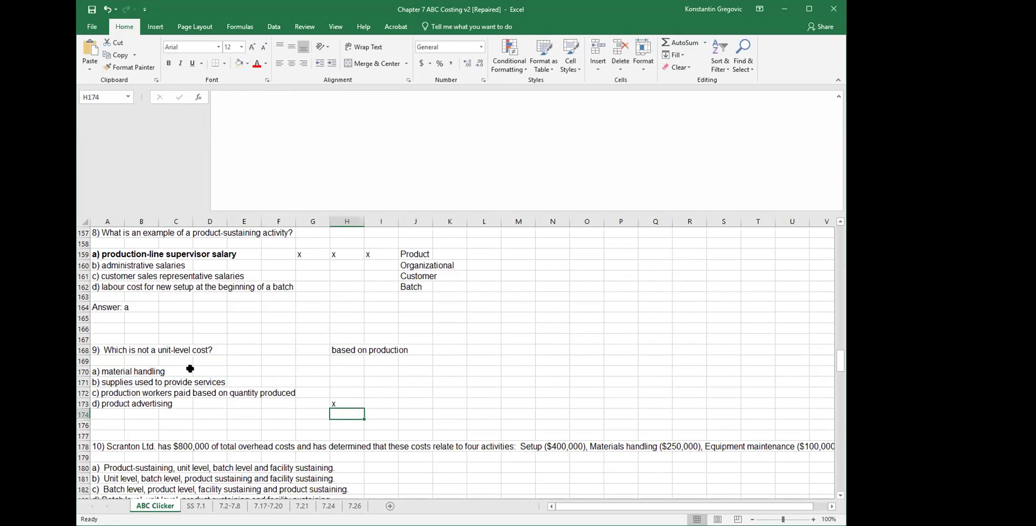
pyautogui.press('Up')
pyautogui.press('Up')
pyautogui.write('x')
pyautogui.press('Return')
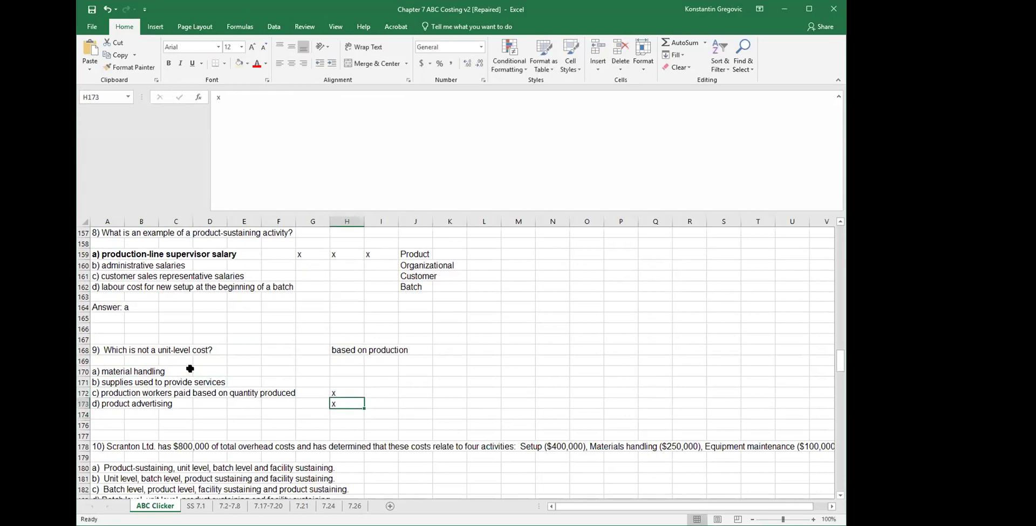
# Step: Add a second x for the production workers option in cell I172
pyautogui.press('Up')
pyautogui.press('Right')
pyautogui.write('x')
pyautogui.press('Return')
pyautogui.press('Up')
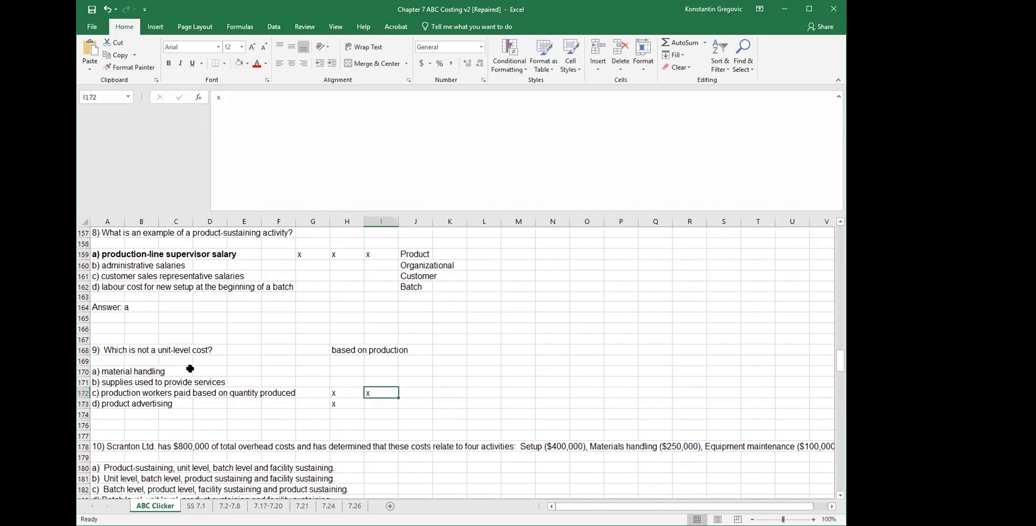
# Step: Label the material handling option as "Batch" in cell H170
pyautogui.press('Up')
pyautogui.press('Up')
pyautogui.press('Left')
pyautogui.write('Batch')
pyautogui.press('Return')
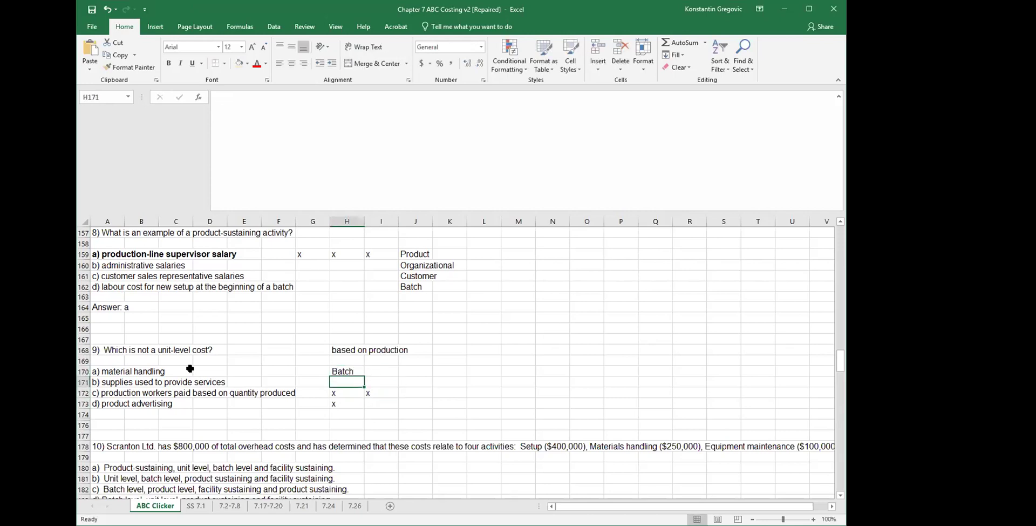
# Step: Enter "?" in cell H171 for the option on supplies used to provide services
pyautogui.press('Left')
pyautogui.press('Left')
pyautogui.press('Left')
pyautogui.press('Left')
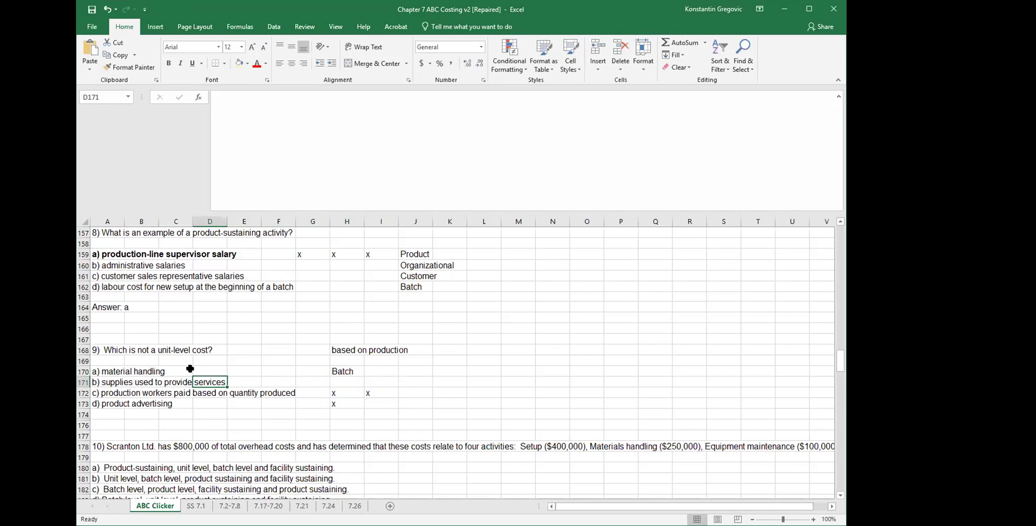
pyautogui.press('Right')
pyautogui.press('Right')
pyautogui.press('Right')
pyautogui.press('Right')
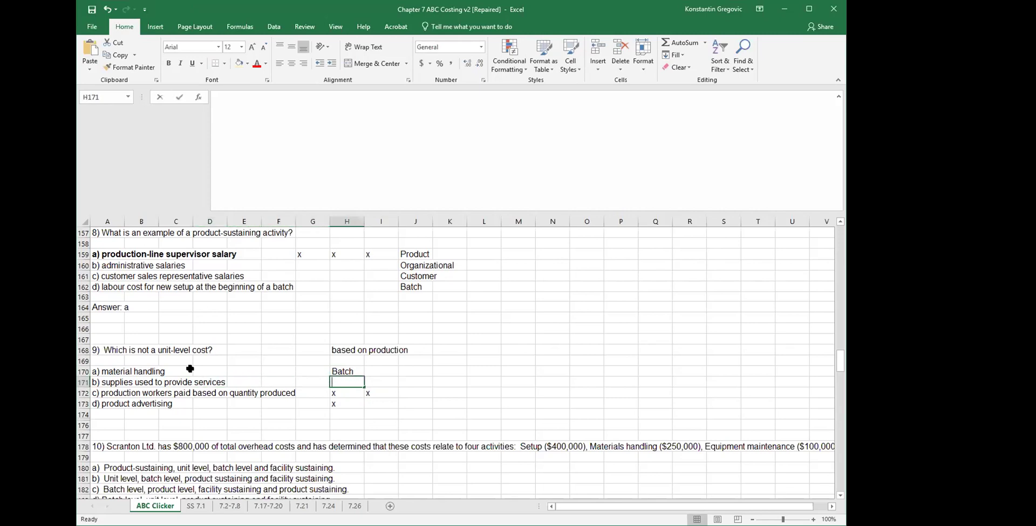
pyautogui.write('?')
pyautogui.press('Return')
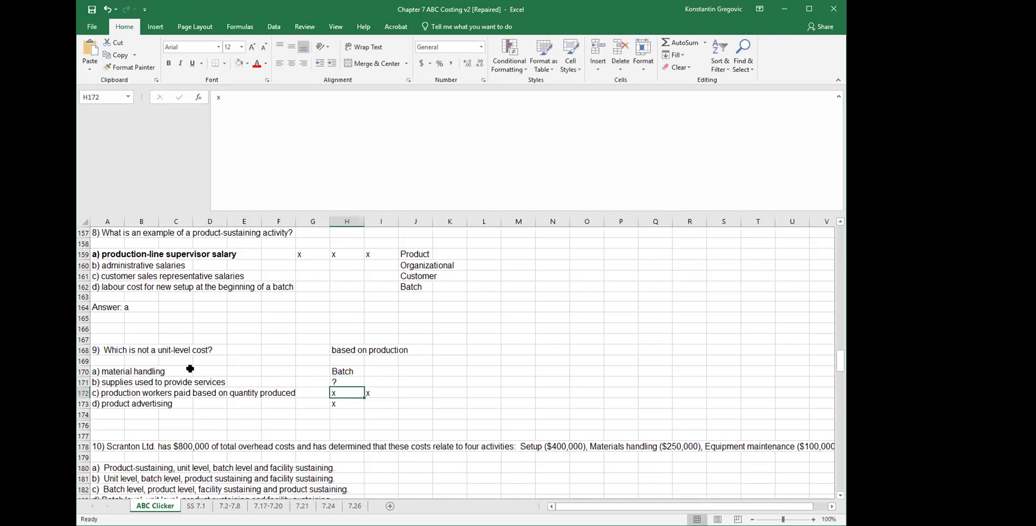
# Step: Label the product advertising option as "Customer" in cell I173
pyautogui.press('Up')
pyautogui.press('Down')
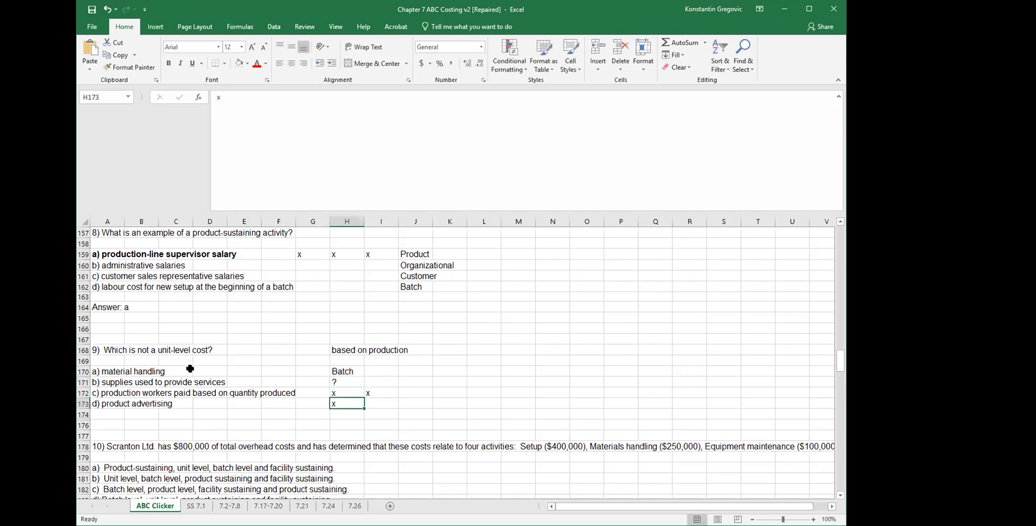
pyautogui.press('Left')
pyautogui.press('Left')
pyautogui.press('Right')
pyautogui.press('Right')
pyautogui.press('Down')
pyautogui.press('Left')
pyautogui.press('Left')
pyautogui.press('Left')
pyautogui.press('Left')
pyautogui.press('Left')
pyautogui.press('Left')
pyautogui.press('Right')
pyautogui.press('Right')
pyautogui.press('Right')
pyautogui.press('Right')
pyautogui.press('Right')
pyautogui.press('Right')
pyautogui.press('Right')
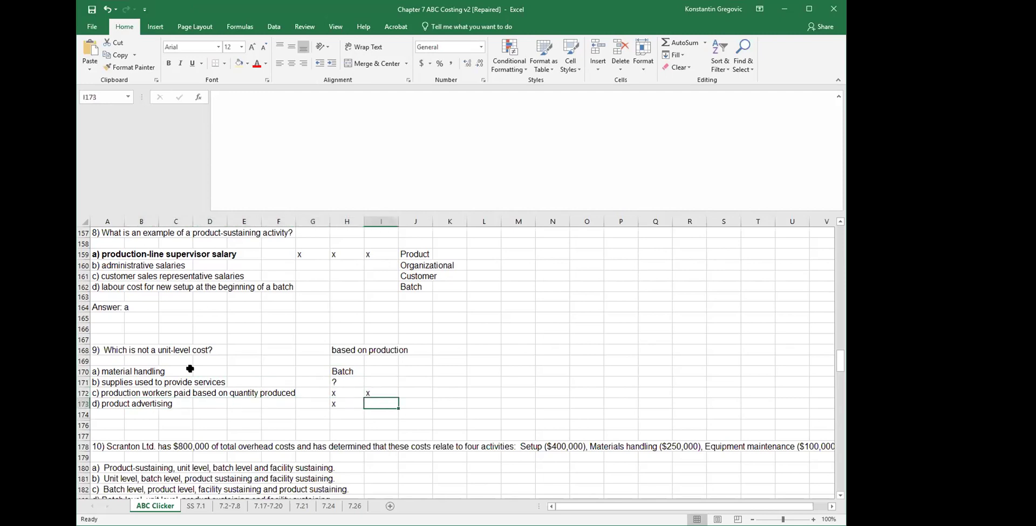
pyautogui.write('Customer')
pyautogui.press('Return')
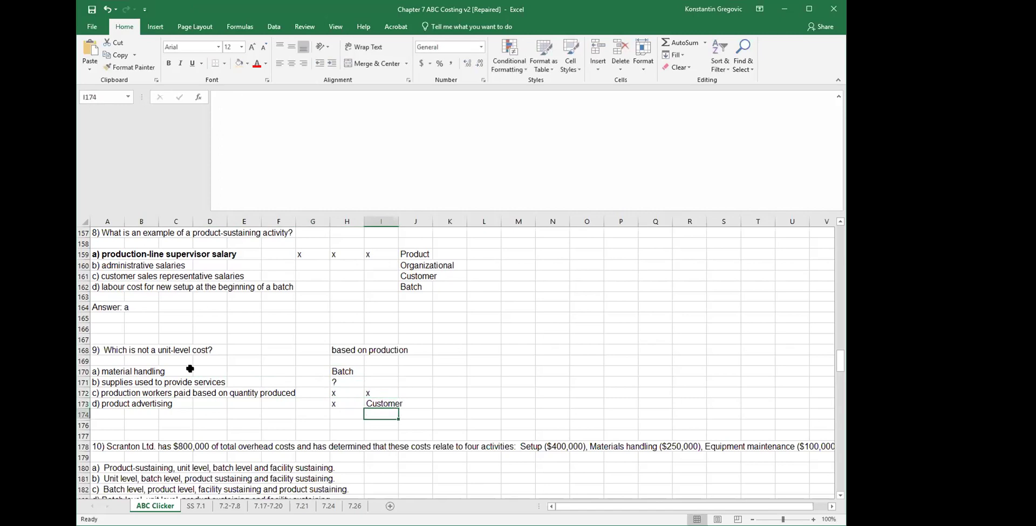
# Step: Unhide the answer row between rows 174 and 176 below question 9
pyautogui.click(83, 415)
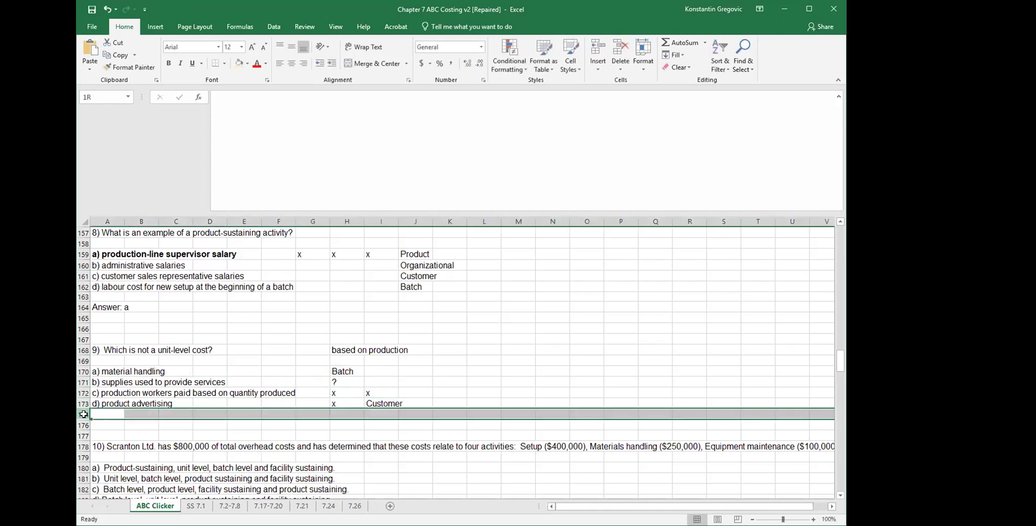
pyautogui.moveTo(82, 418); pyautogui.dragTo(119, 423)
pyautogui.rightClick(120, 421)
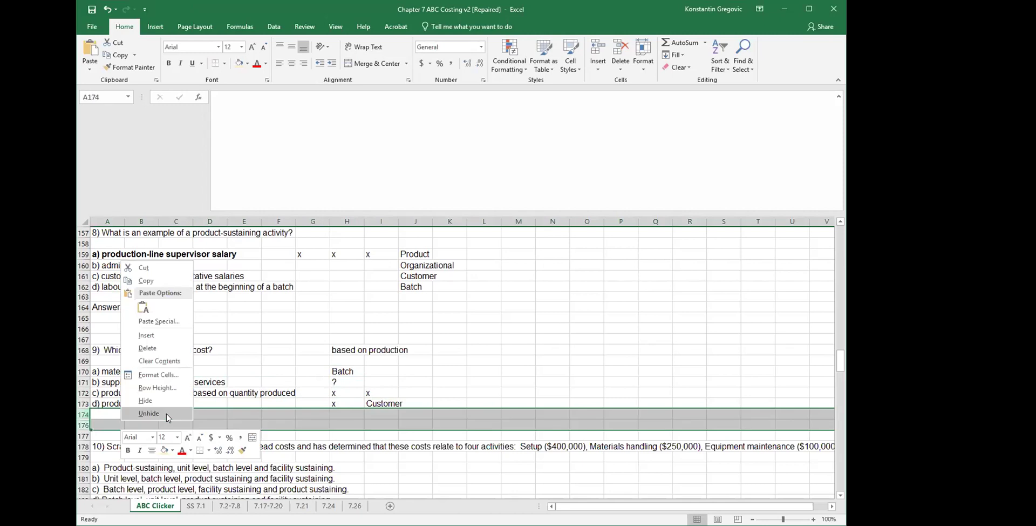
pyautogui.click(169, 415)
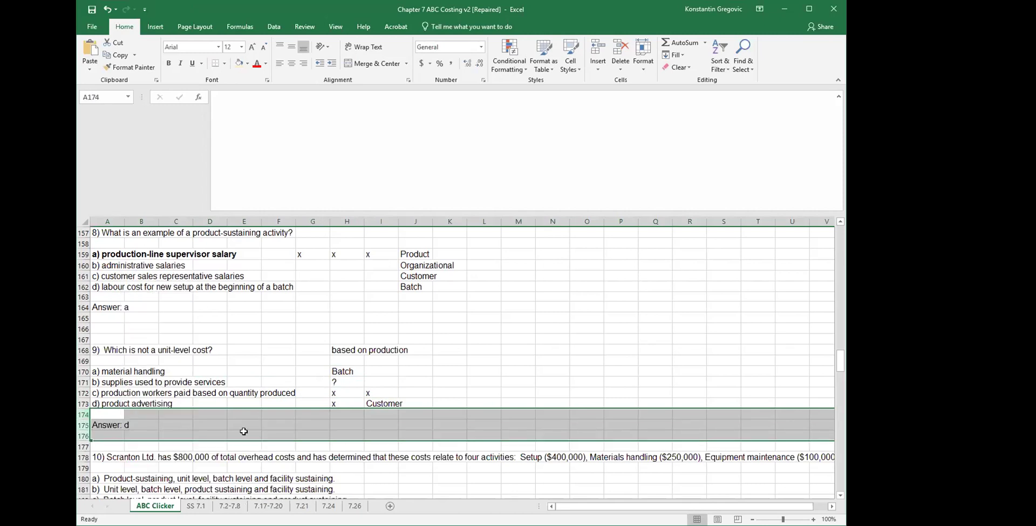
# Step: Make the "Customer" label in cell I173 bold
pyautogui.click(392, 402)
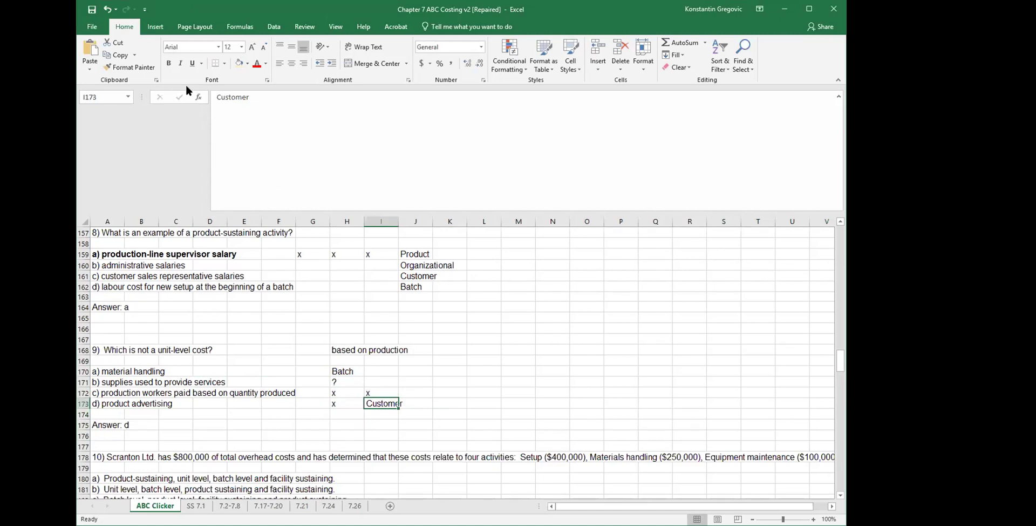
pyautogui.click(169, 63)
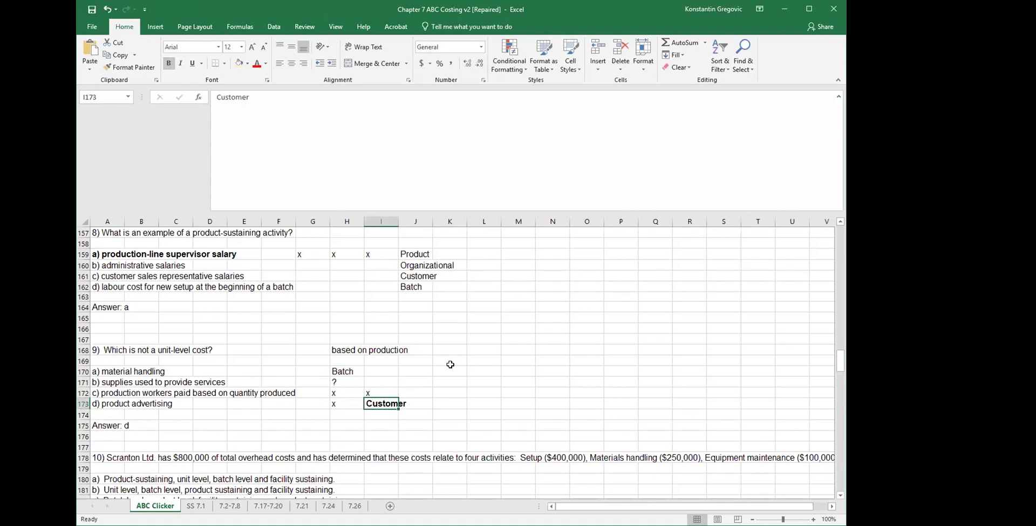
pyautogui.click(108, 411)
# Step: Enter the note "Based on your final product or unit" in cell K173, in the product advertising row
pyautogui.click(116, 405)
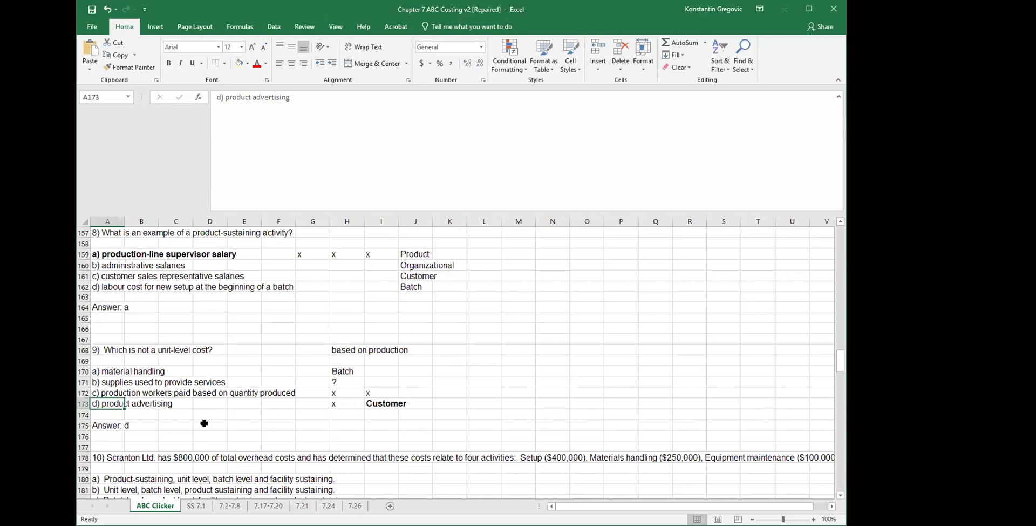
pyautogui.press('Right')
pyautogui.press('Right')
pyautogui.press('Right')
pyautogui.press('Right')
pyautogui.press('Right')
pyautogui.press('Right')
pyautogui.press('Right')
pyautogui.press('Right')
pyautogui.press('Right')
pyautogui.press('Right')
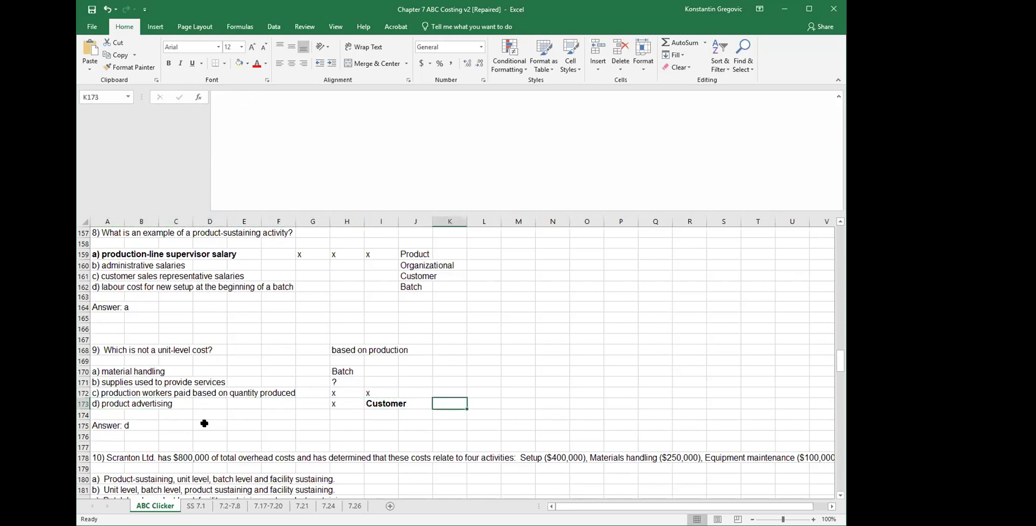
pyautogui.write('Based o')
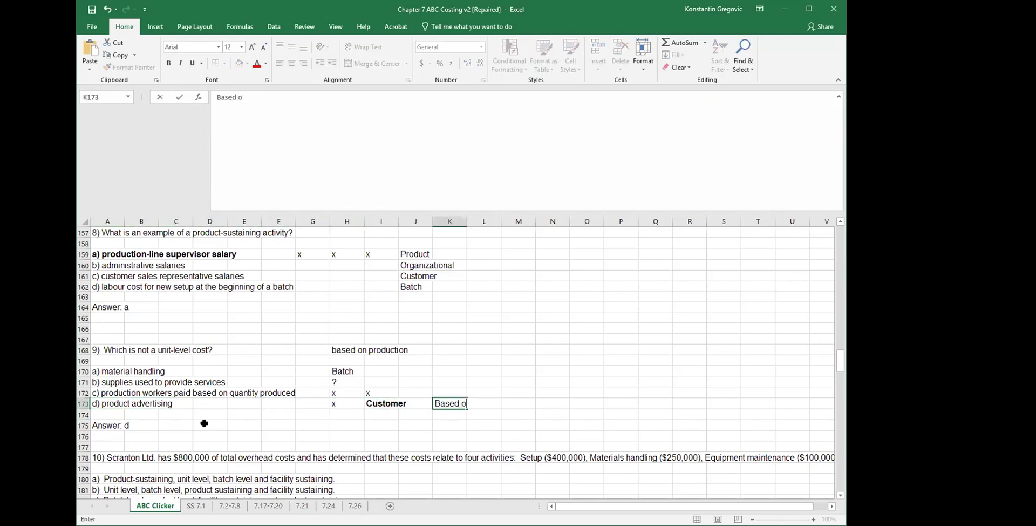
pyautogui.write('n your final product')
pyautogui.write(' and')
pyautogui.press('BackSpace')
pyautogui.press('BackSpace')
pyautogui.press('BackSpace')
pyautogui.press('BackSpace')
pyautogui.write('or unit')
pyautogui.press('Return')
# Step: Look over the remaining multiple-choice questions, from question 10 through question 23, on the ABC Clicker sheet
pyautogui.press('Left')
pyautogui.press('Left')
pyautogui.press('Left')
pyautogui.press('Left')
pyautogui.press('Left')
pyautogui.press('Left')
pyautogui.press('Left')
pyautogui.press('Left')
pyautogui.press('Left')
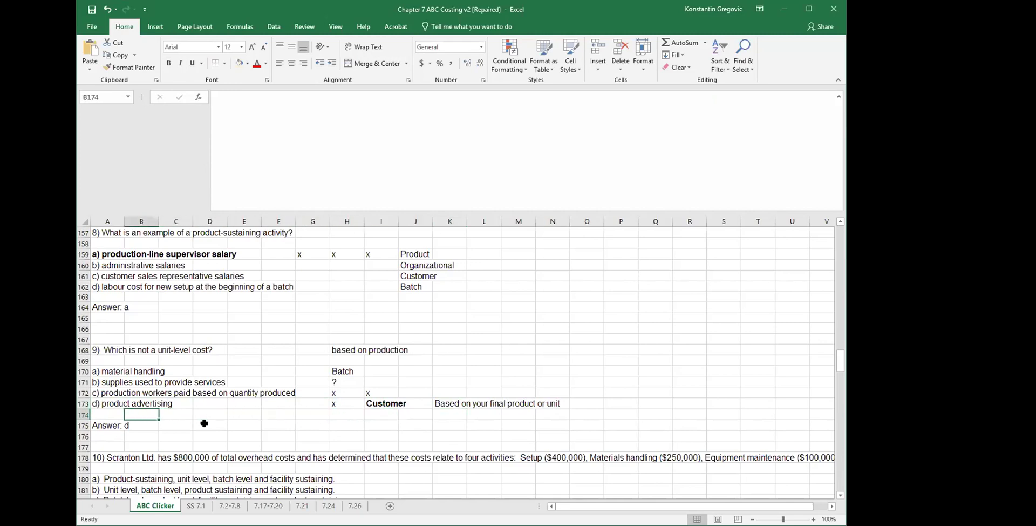
pyautogui.scroll(-4, 204, 423)
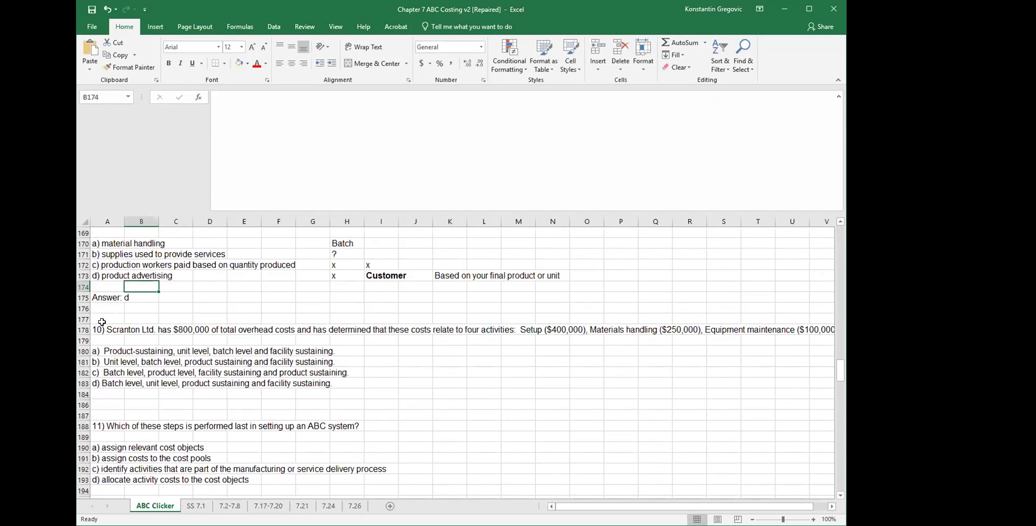
pyautogui.scroll(-8, 125, 340)
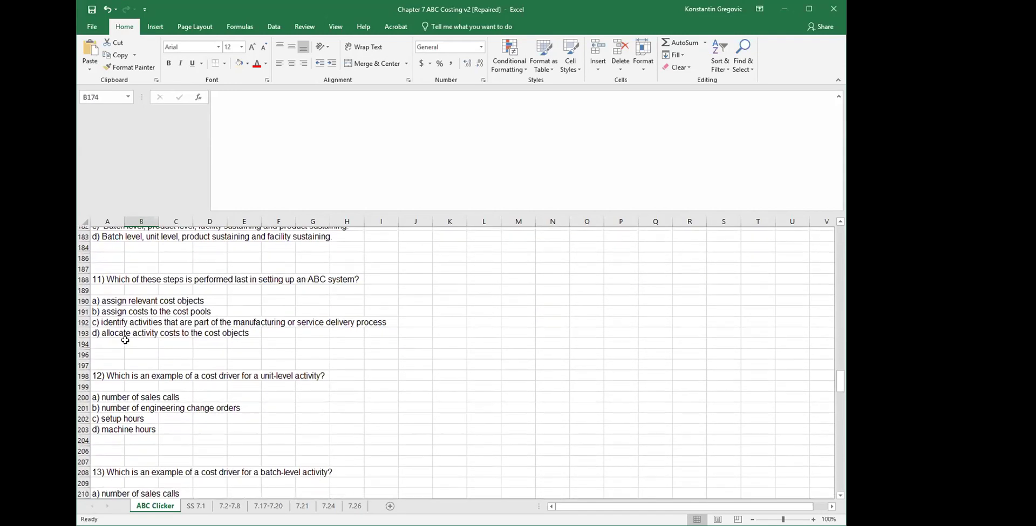
pyautogui.scroll(-20, 126, 340)
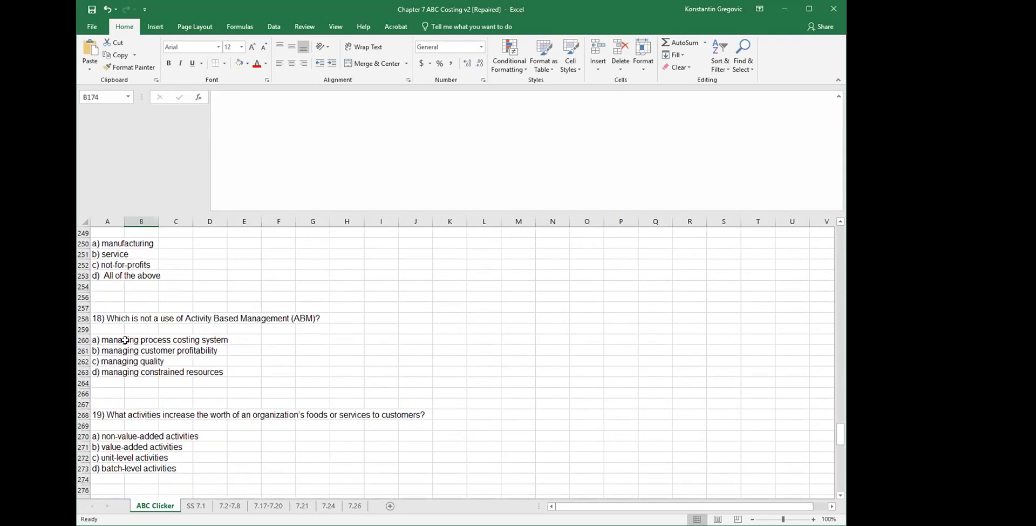
pyautogui.scroll(-20, 125, 340)
pyautogui.scroll(15, 125, 340)
pyautogui.scroll(18, 126, 340)
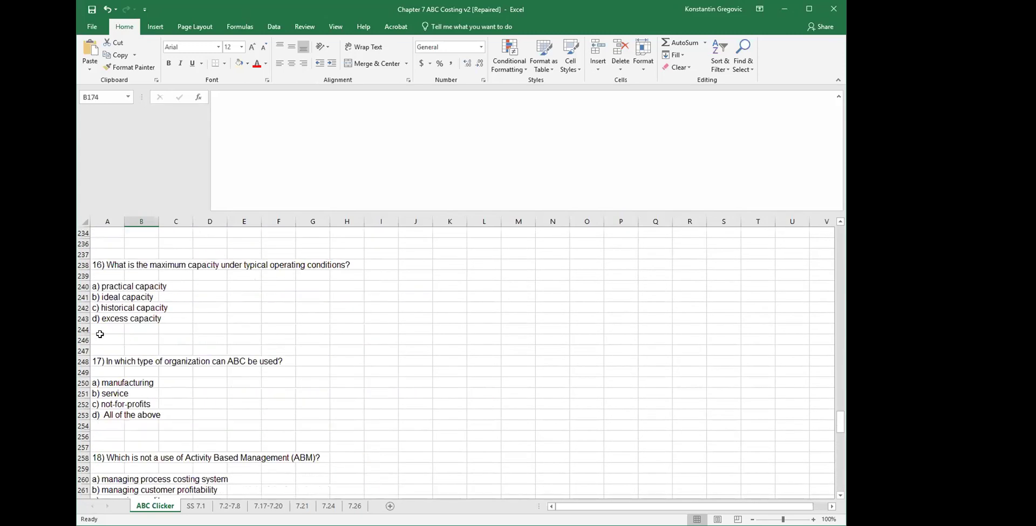
pyautogui.scroll(4, 97, 326)
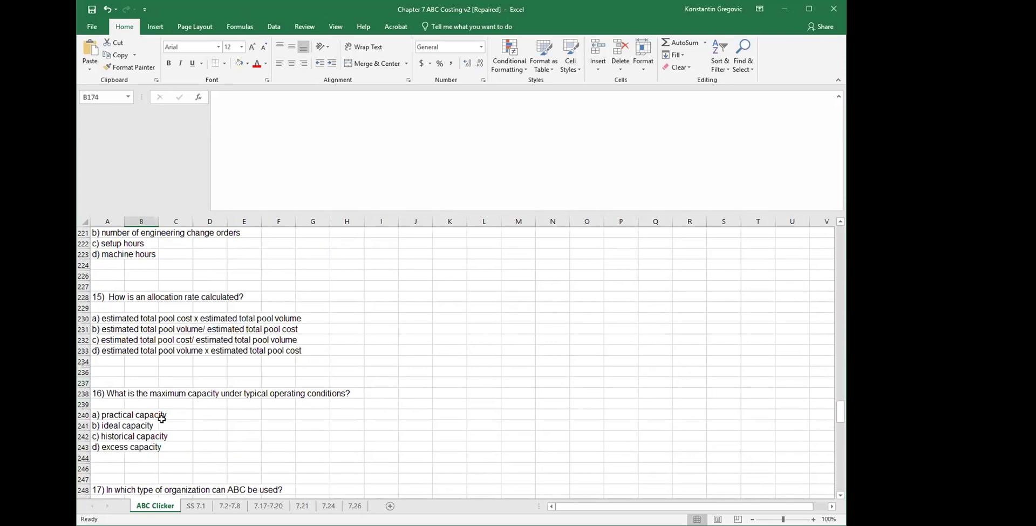
pyautogui.scroll(-8, 162, 419)
pyautogui.scroll(-12, 162, 419)
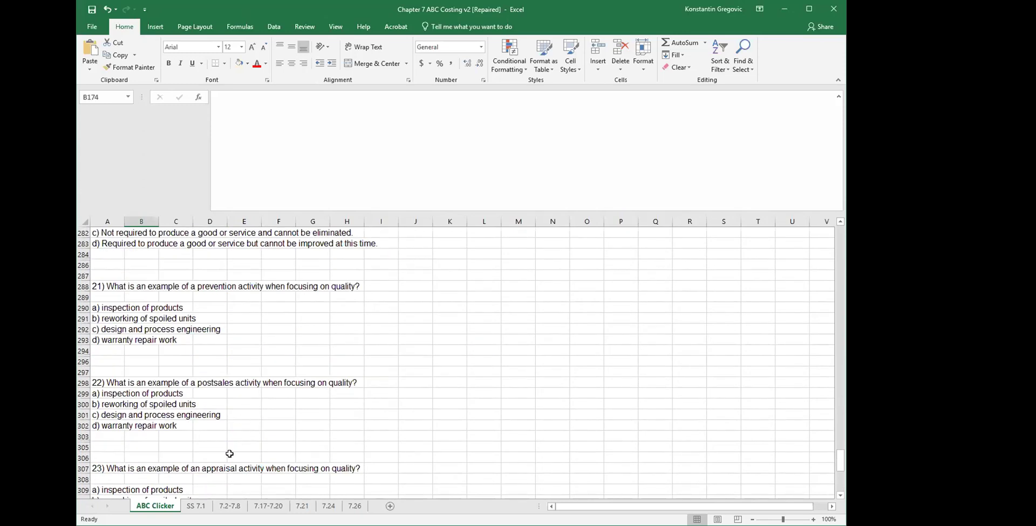
# Step: On the SS 7.1 sheet, enter "PAGE 312" in cell F2 and make it bold
pyautogui.click(202, 506)
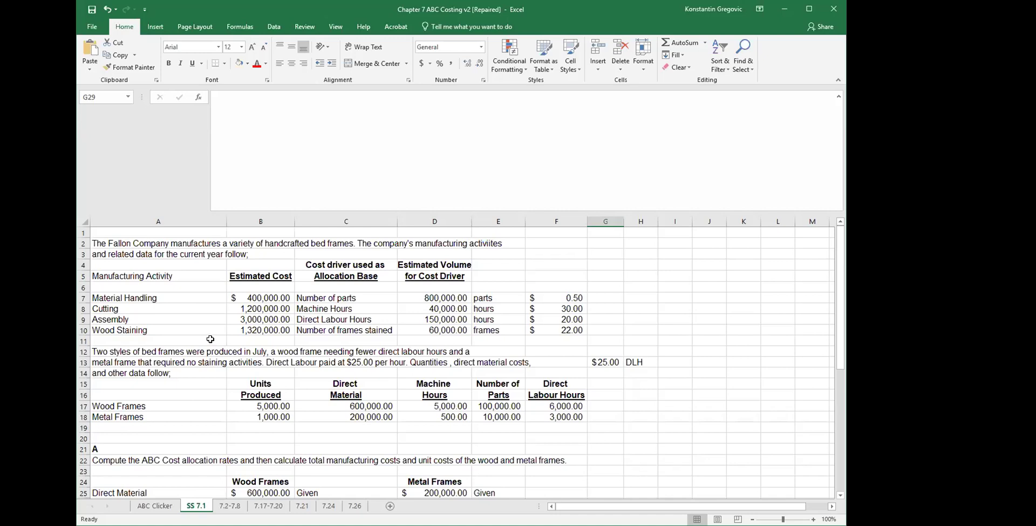
pyautogui.click(584, 243)
pyautogui.write('P')
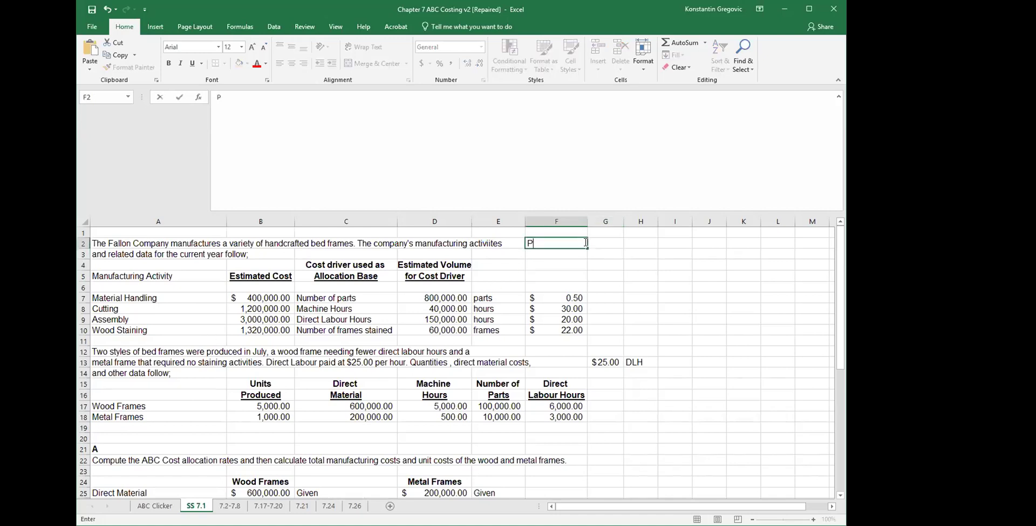
pyautogui.write('AGE 312')
pyautogui.press('Return')
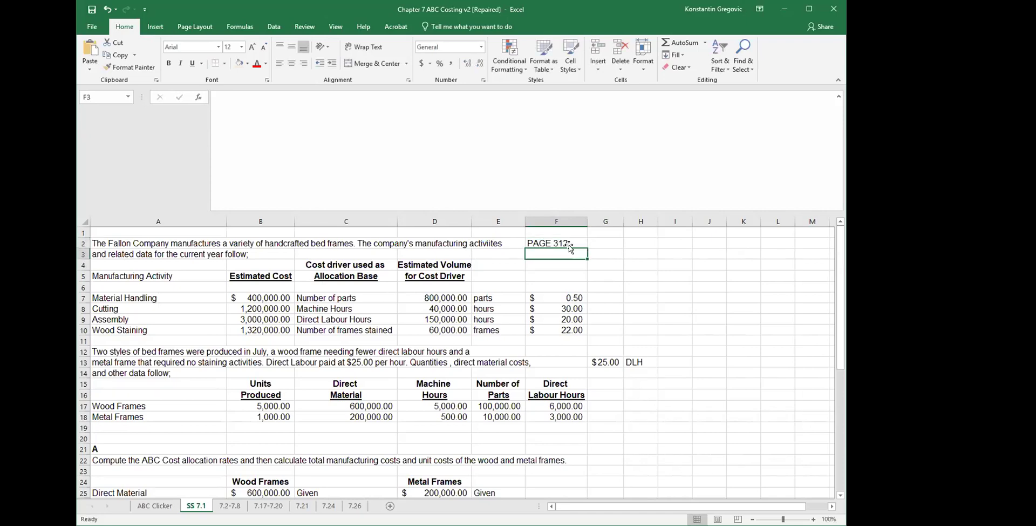
pyautogui.click(569, 244)
pyautogui.click(168, 63)
# Step: Examine the Fallon Company's activity costs, cost drivers, frame production data and the part A cost calculation
pyautogui.click(268, 302)
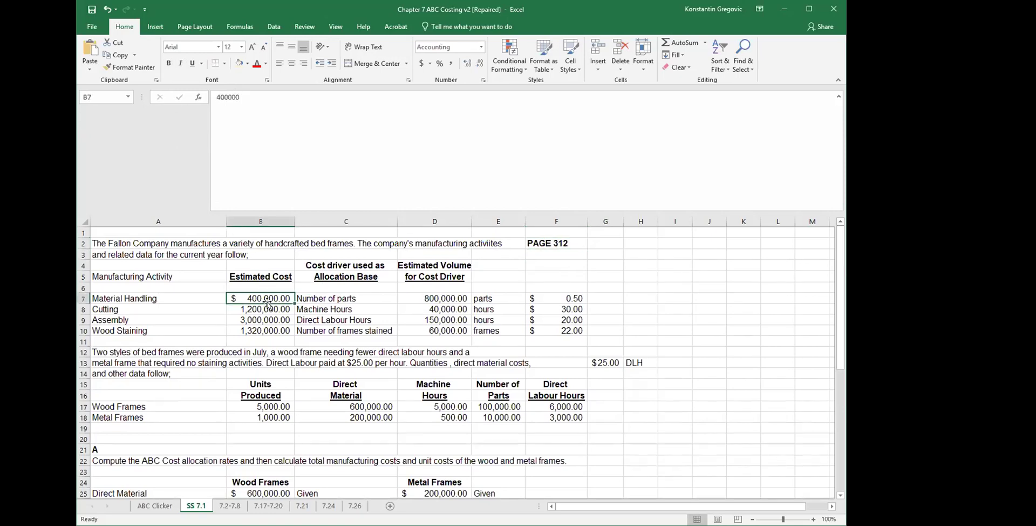
pyautogui.moveTo(127, 241); pyautogui.dragTo(576, 339)
pyautogui.click(308, 319)
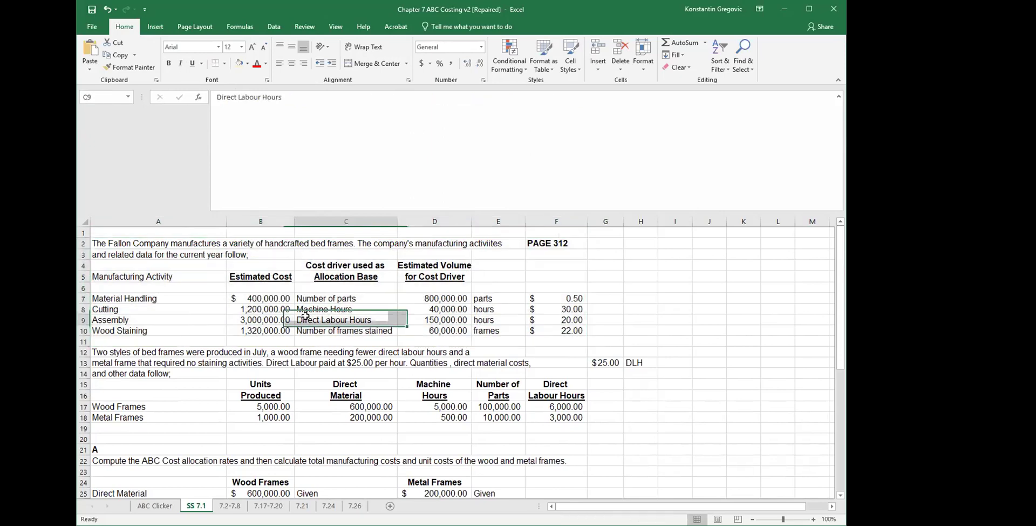
pyautogui.click(117, 272)
pyautogui.scroll(-3, 270, 330)
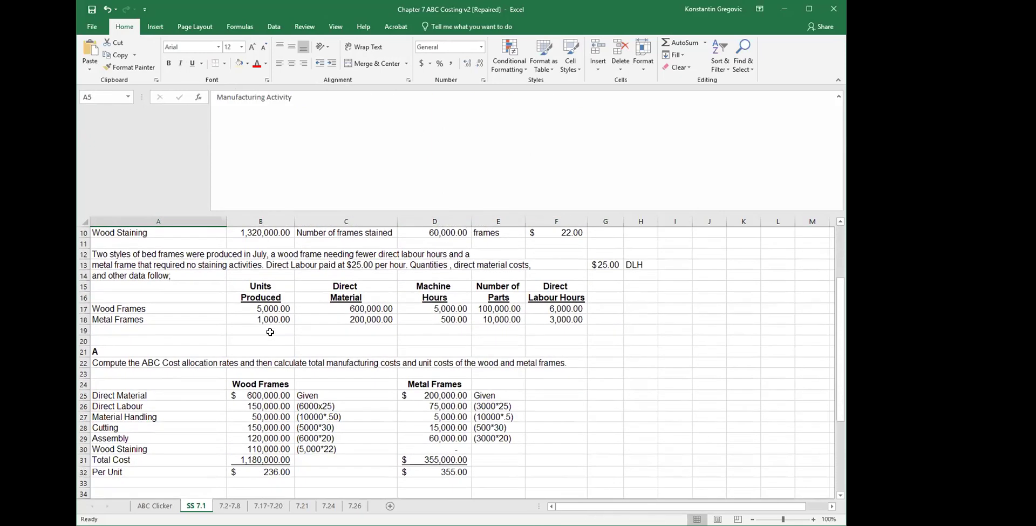
pyautogui.scroll(3, 270, 332)
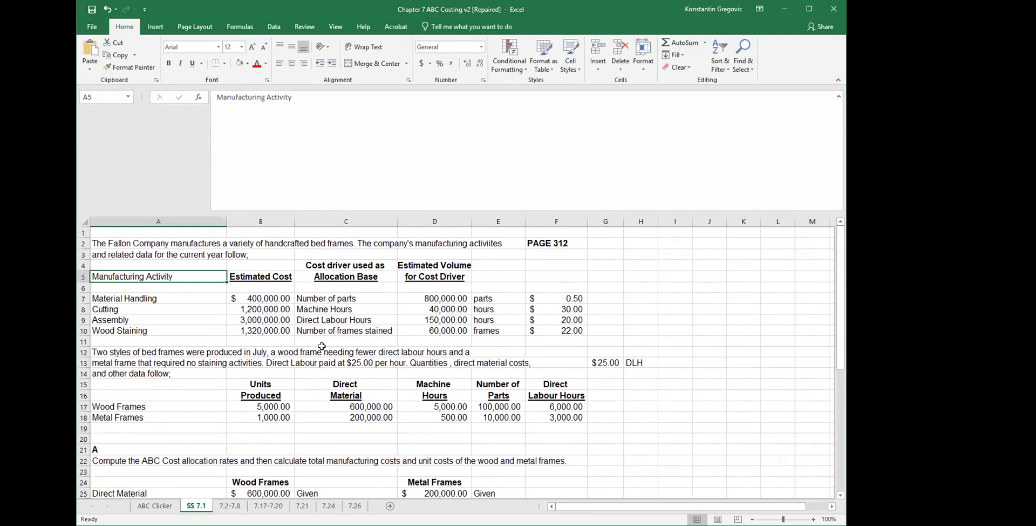
# Step: Zoom the SS 7.1 sheet to 130% and narrow the workbook window
pyautogui.scroll(-2, 321, 346)
pyautogui.scroll(2, 321, 346)
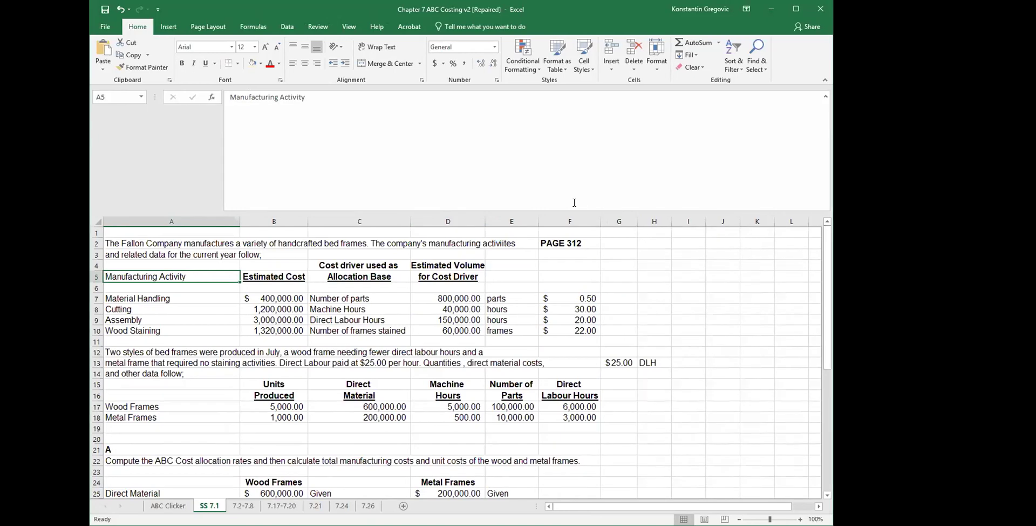
pyautogui.scroll(2, 706, 470)
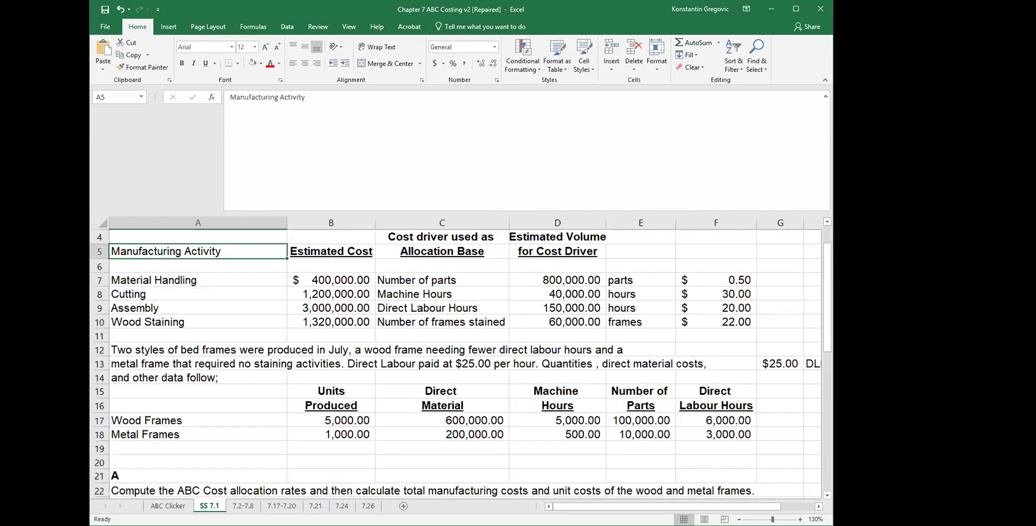
pyautogui.moveTo(834, 270); pyautogui.dragTo(683, 270)
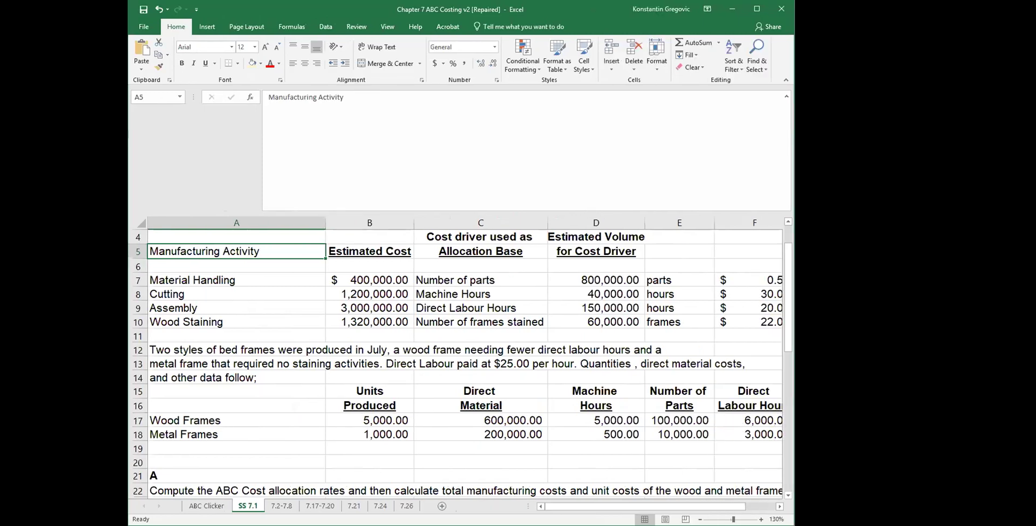
pyautogui.scroll(1, 908, 340)
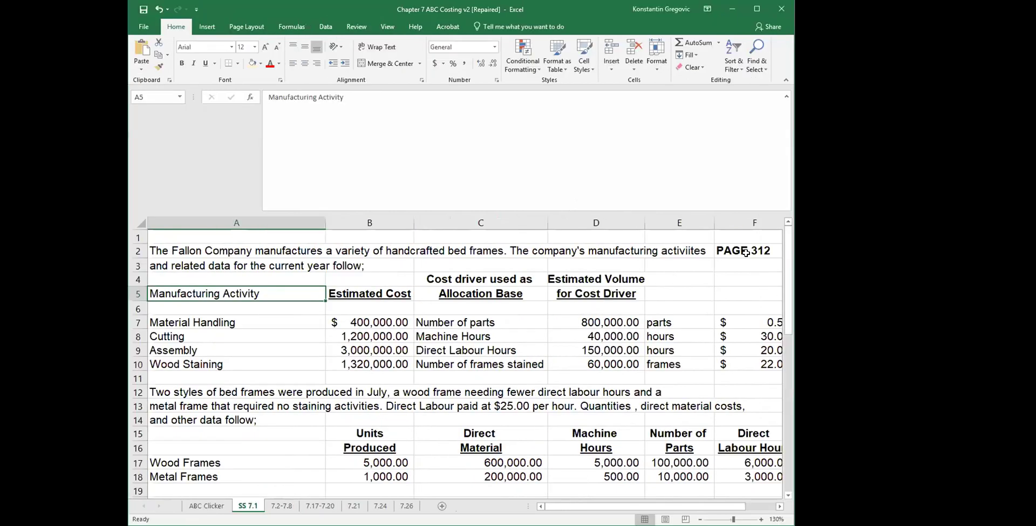
# Step: Move the "PAGE 312" note from cell F2 to cell E3
pyautogui.click(745, 250)
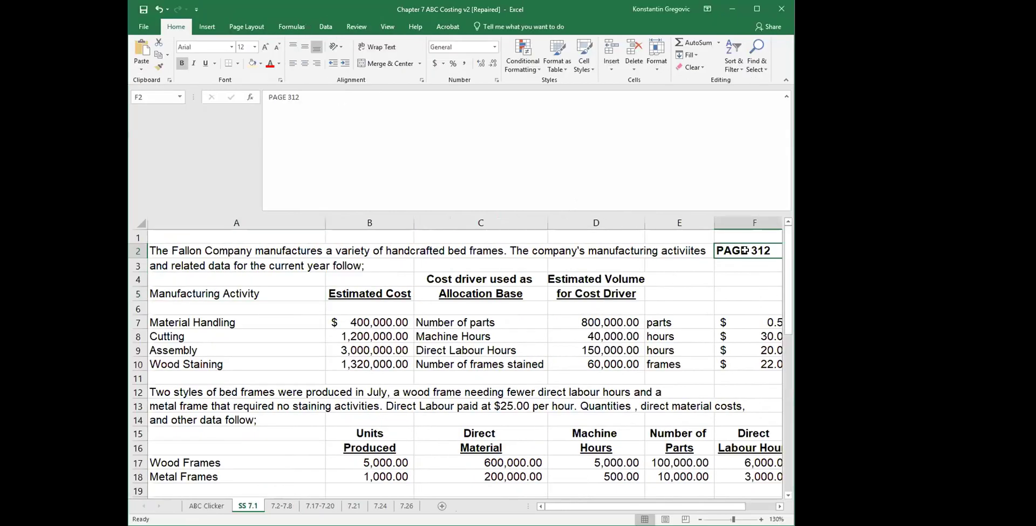
pyautogui.rightClick(745, 250)
pyautogui.click(723, 259)
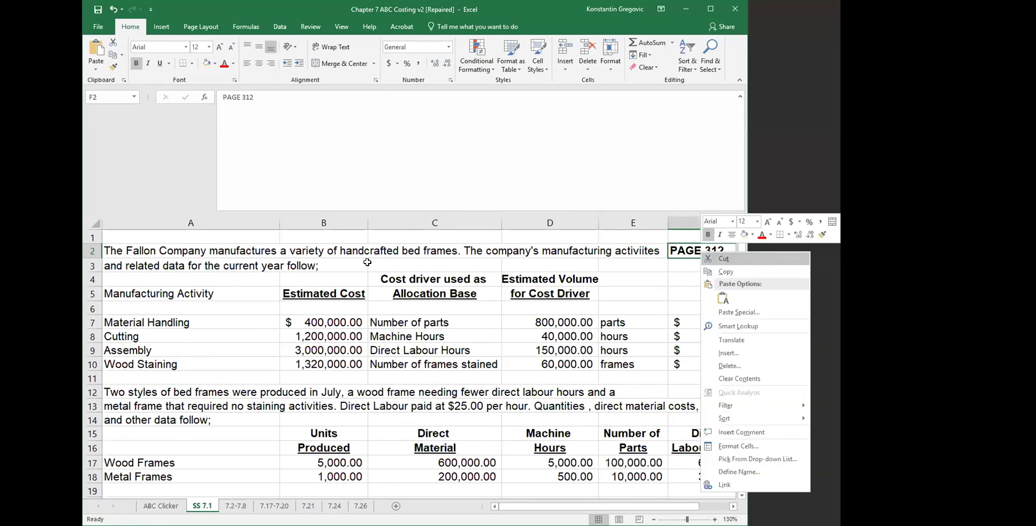
pyautogui.click(368, 262)
pyautogui.press('Return')
pyautogui.click(643, 321)
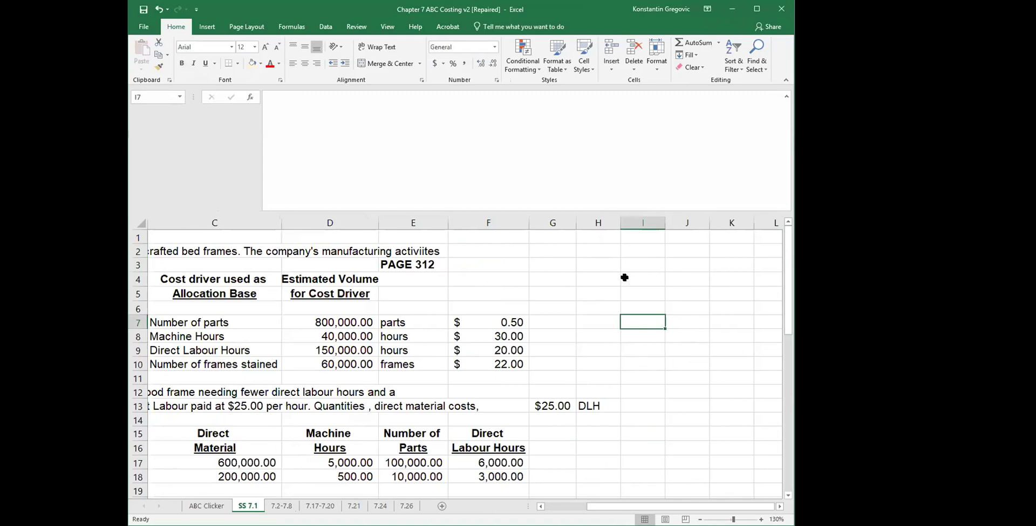
pyautogui.click(544, 296)
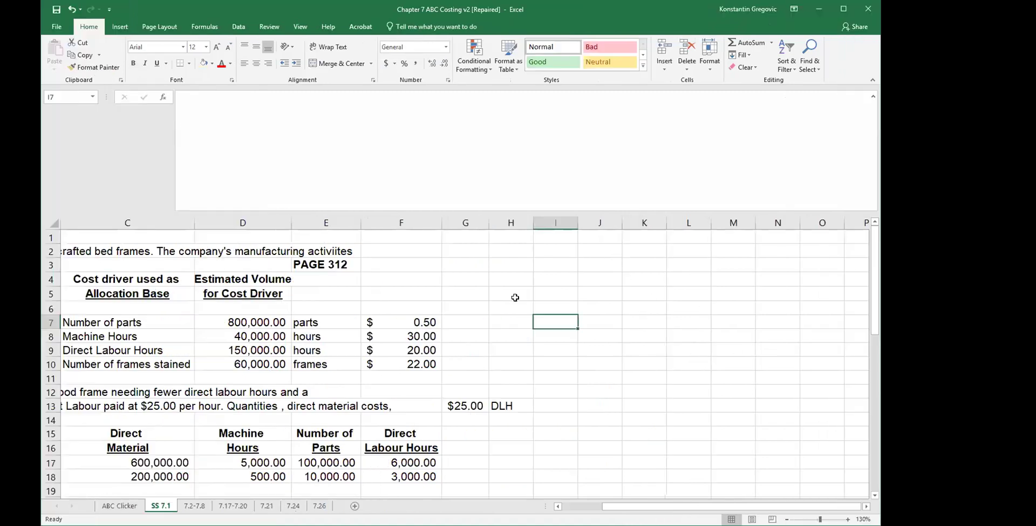
pyautogui.press('Left')
pyautogui.press('Left')
pyautogui.press('Left')
pyautogui.press('Left')
pyautogui.press('Left')
pyautogui.press('Left')
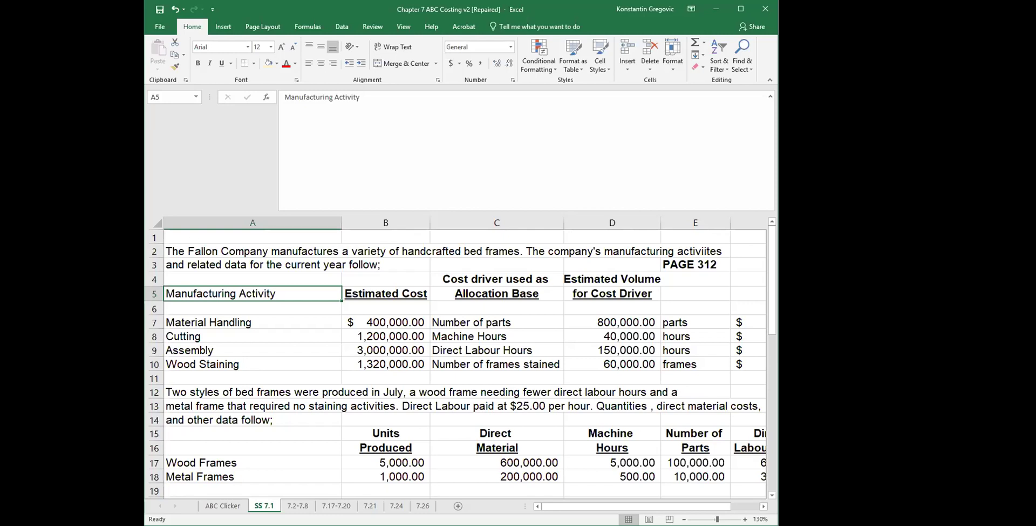
pyautogui.hotkey('alt', 'Tab')
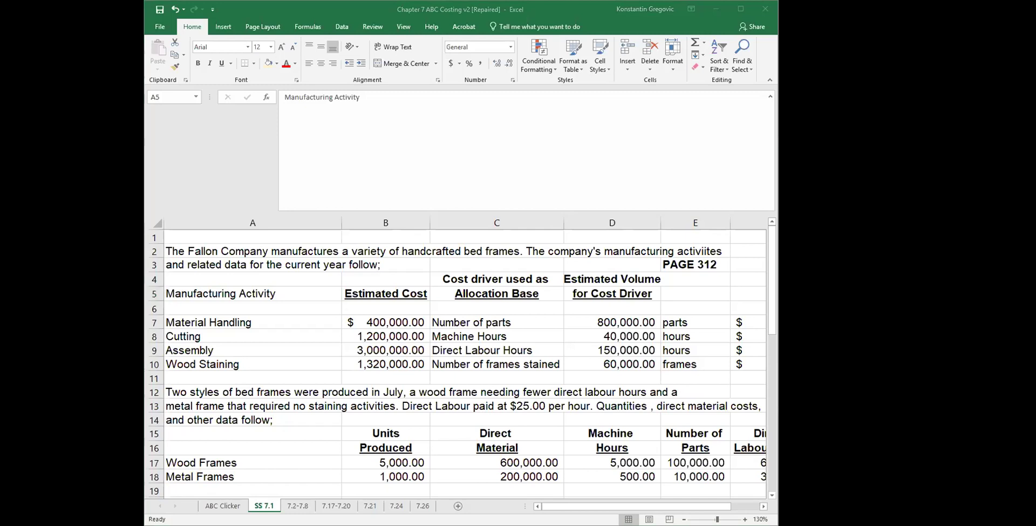
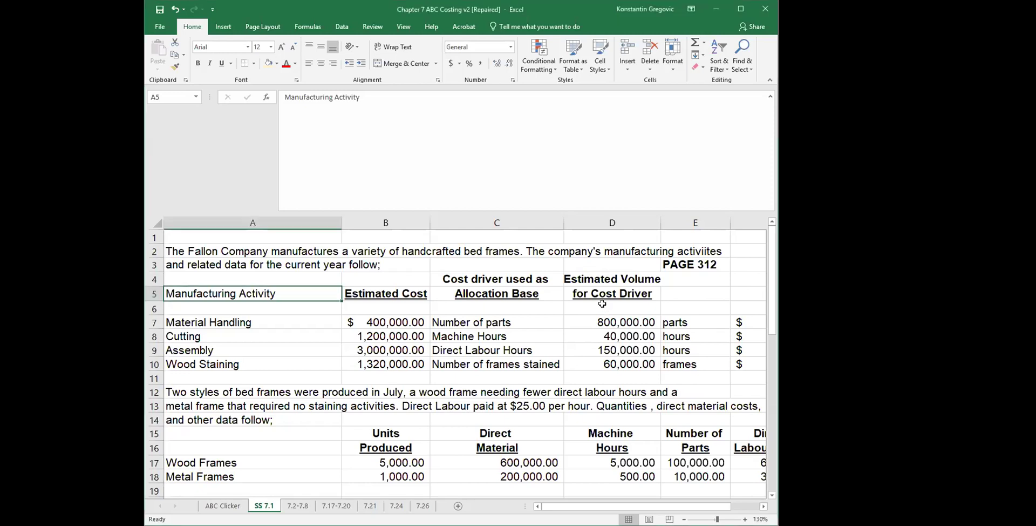
pyautogui.scroll(-1, 602, 303)
pyautogui.scroll(1, 603, 303)
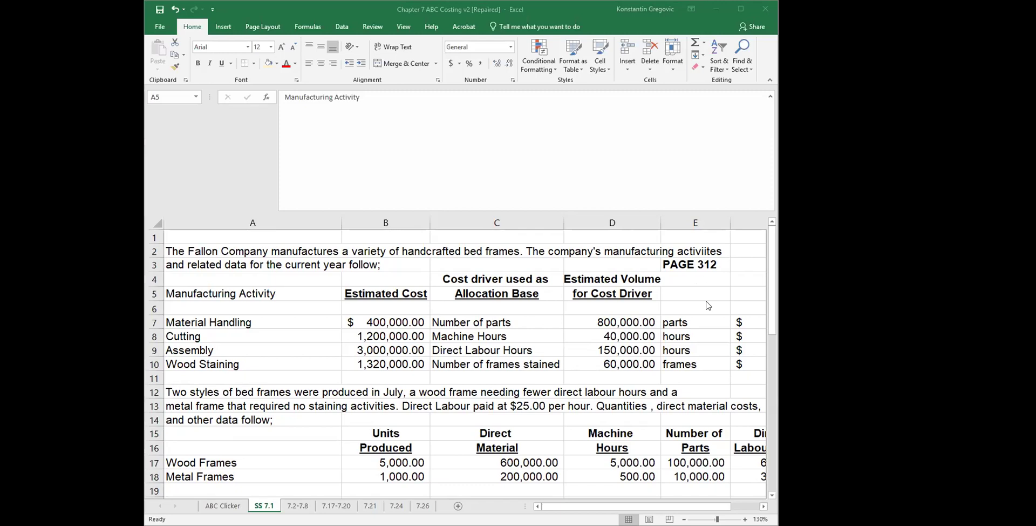
# Step: Review the Fallon Company introduction in rows 2 and 3 and the four manufacturing activities listed in column A
pyautogui.click(699, 264)
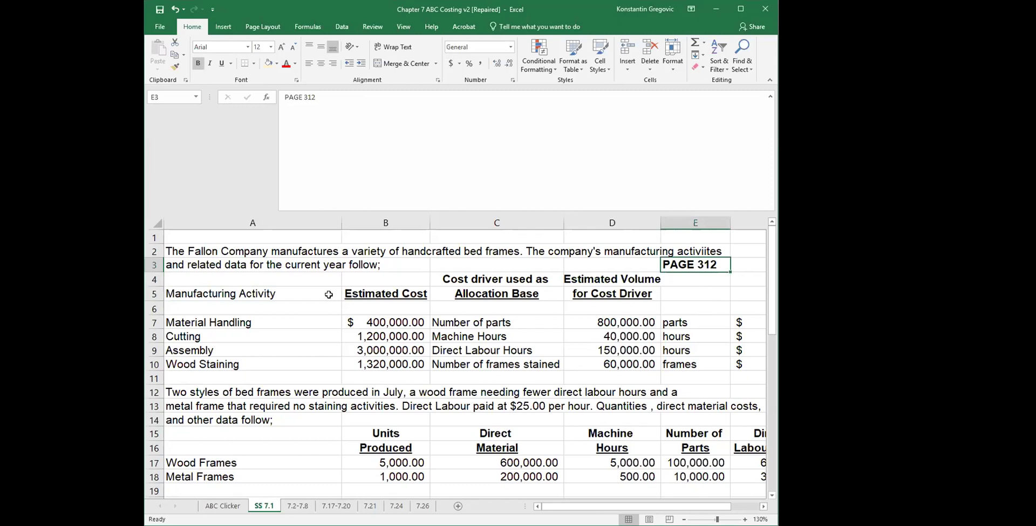
pyautogui.click(262, 281)
pyautogui.click(215, 253)
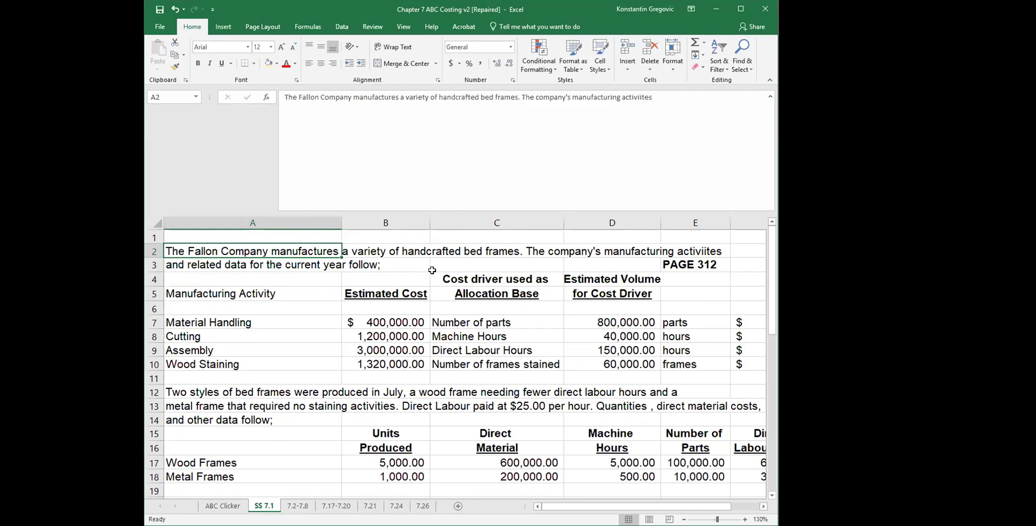
pyautogui.click(528, 267)
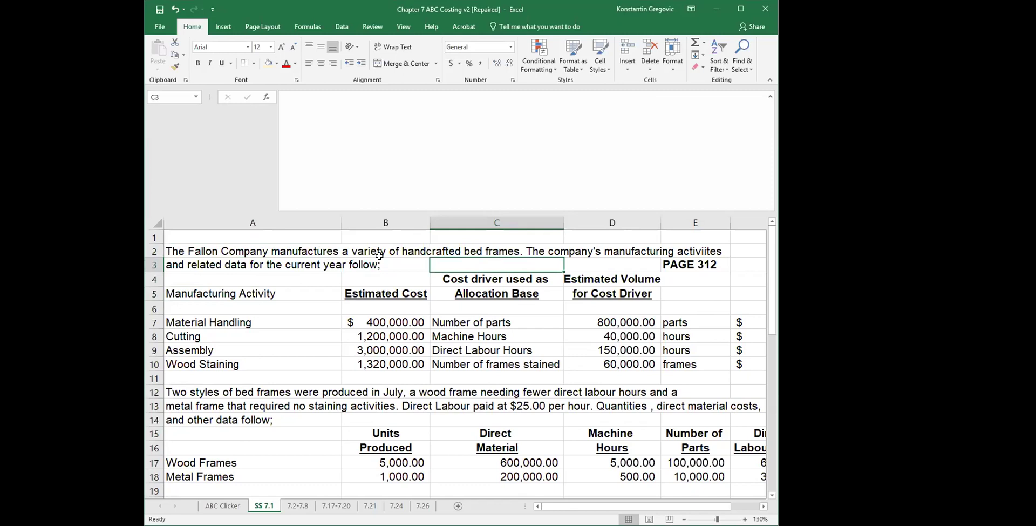
pyautogui.click(244, 266)
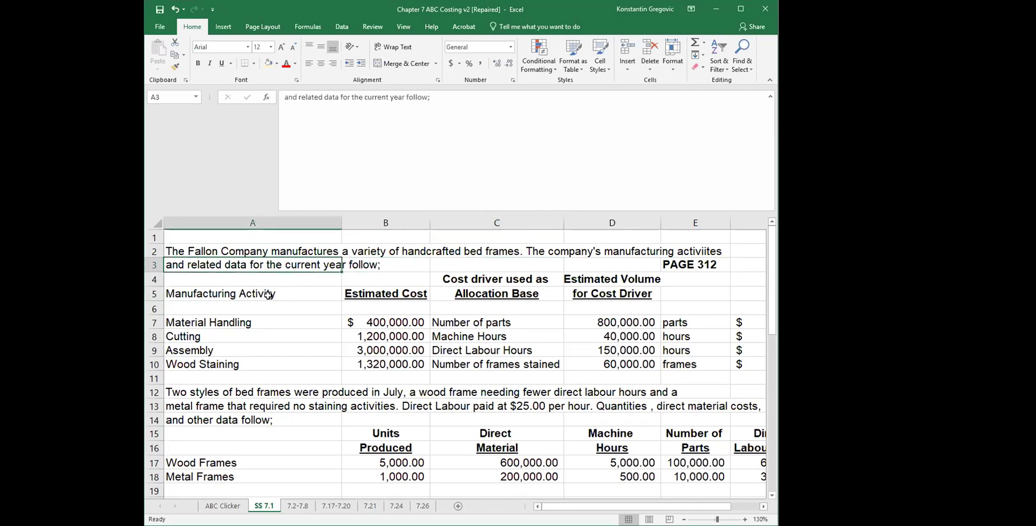
pyautogui.click(238, 298)
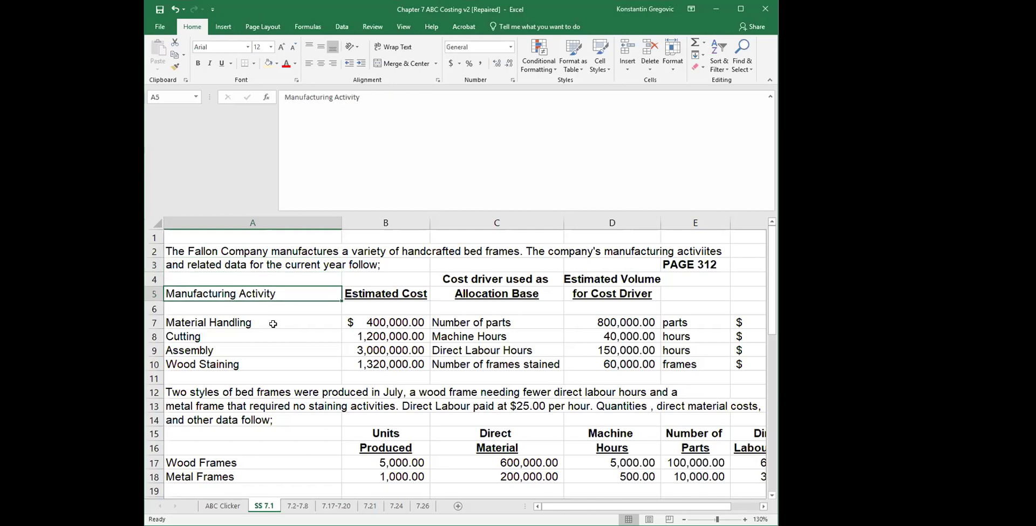
pyautogui.click(237, 322)
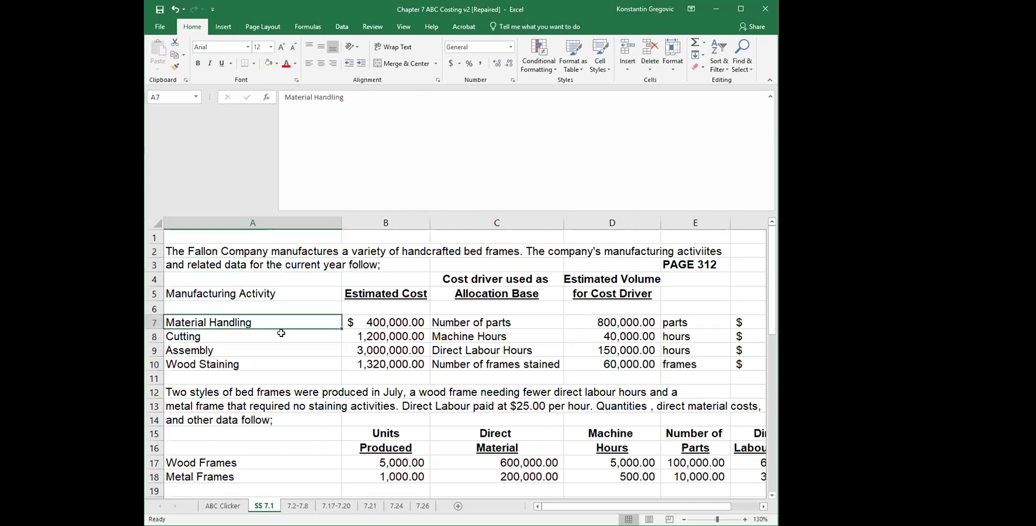
pyautogui.click(233, 351)
pyautogui.click(240, 336)
pyautogui.click(236, 349)
pyautogui.click(264, 363)
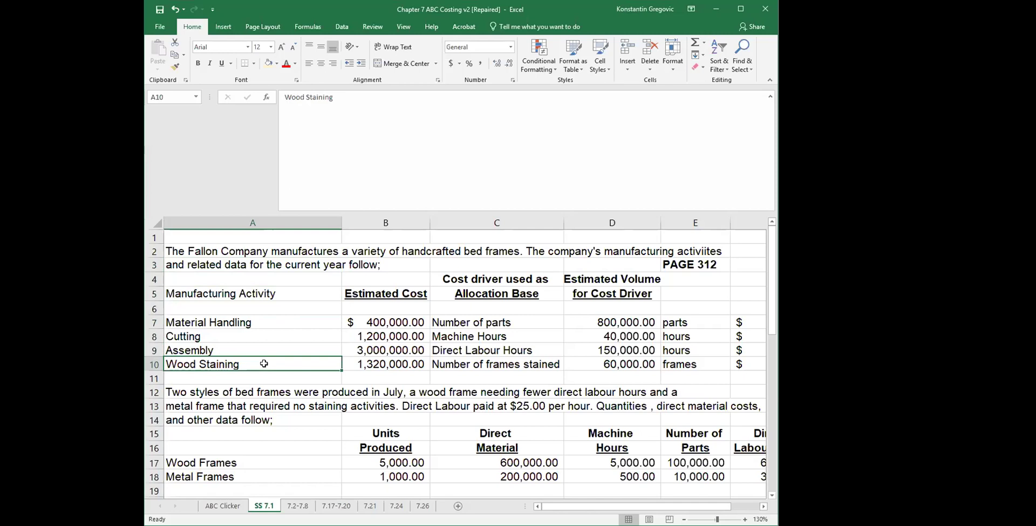
# Step: Examine the material handling cost and match each manufacturing activity with the cost driver used as its allocation base
pyautogui.click(392, 319)
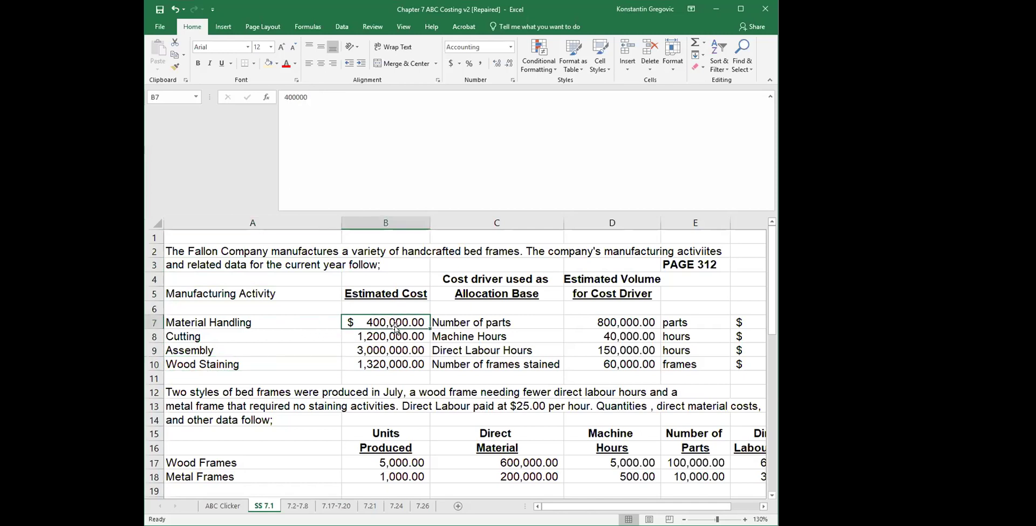
pyautogui.click(472, 339)
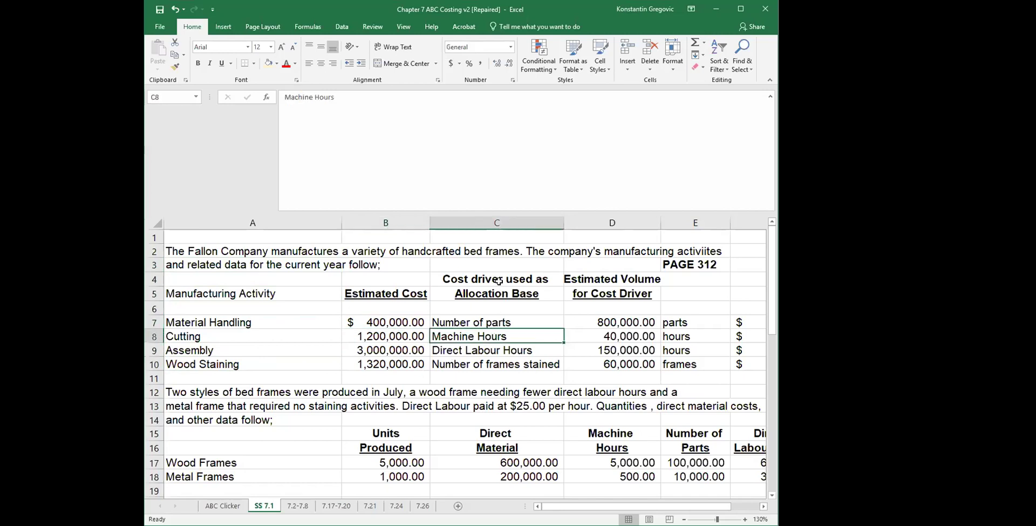
pyautogui.click(485, 319)
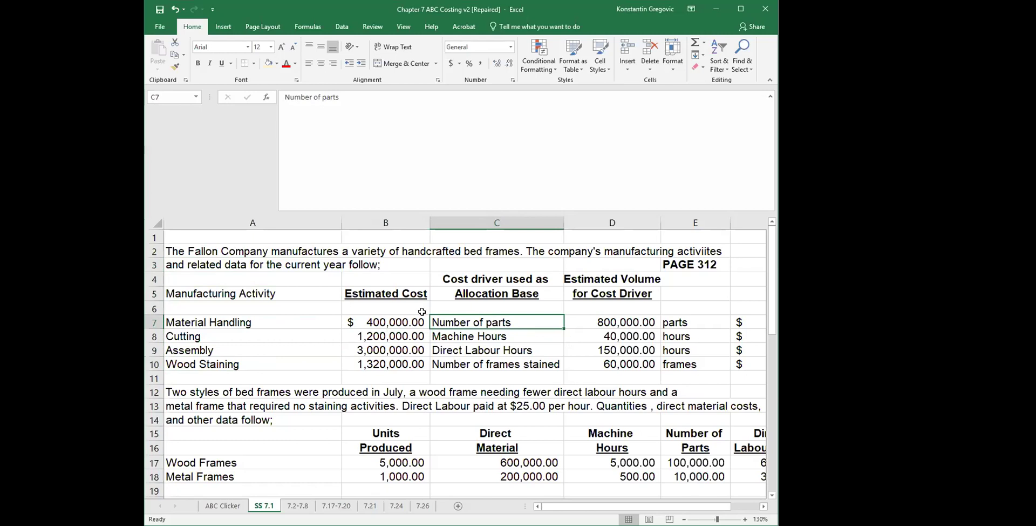
pyautogui.click(253, 319)
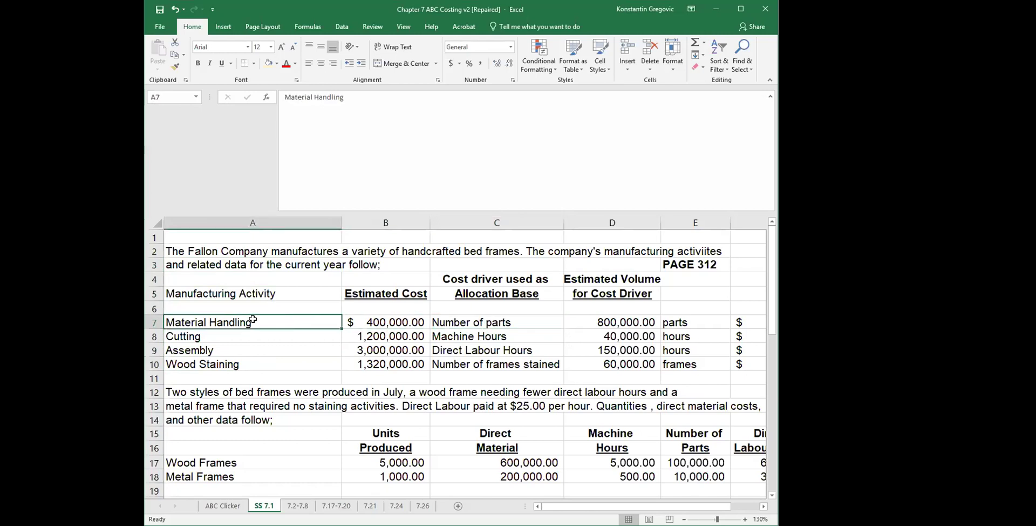
pyautogui.click(473, 332)
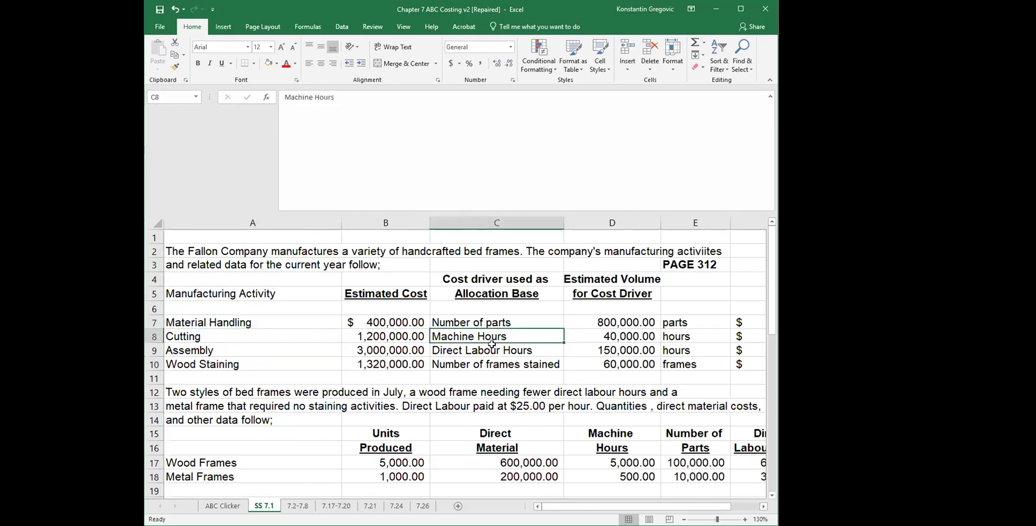
pyautogui.click(264, 337)
pyautogui.click(448, 348)
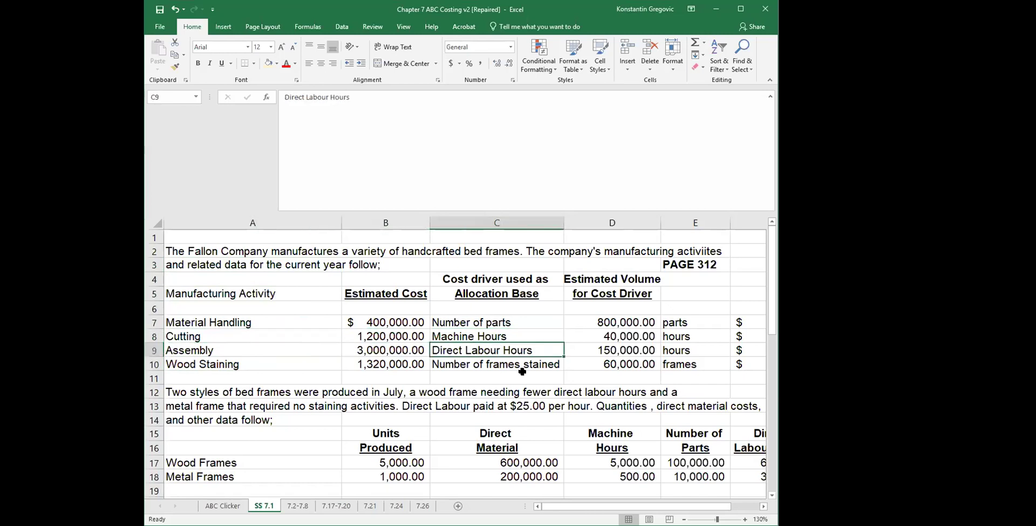
pyautogui.click(221, 348)
pyautogui.click(464, 360)
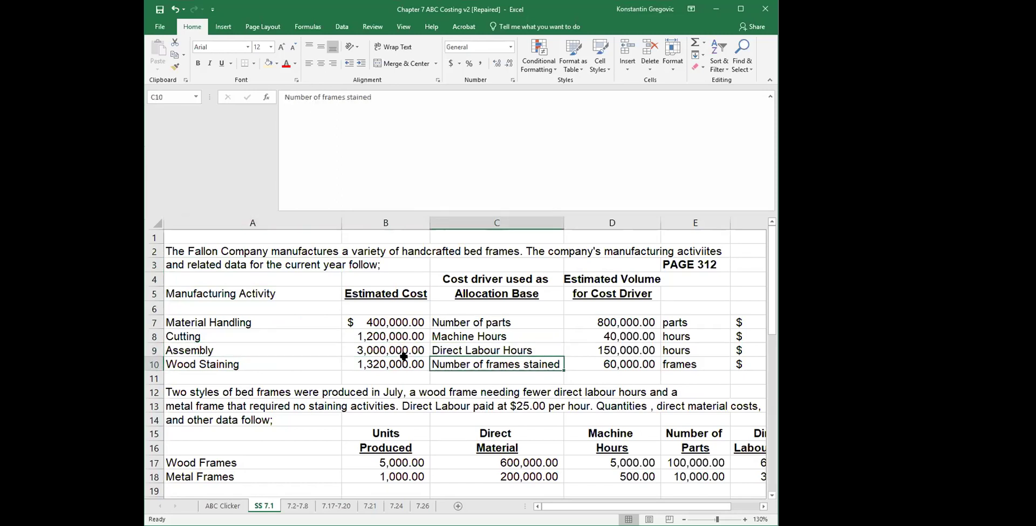
pyautogui.click(241, 364)
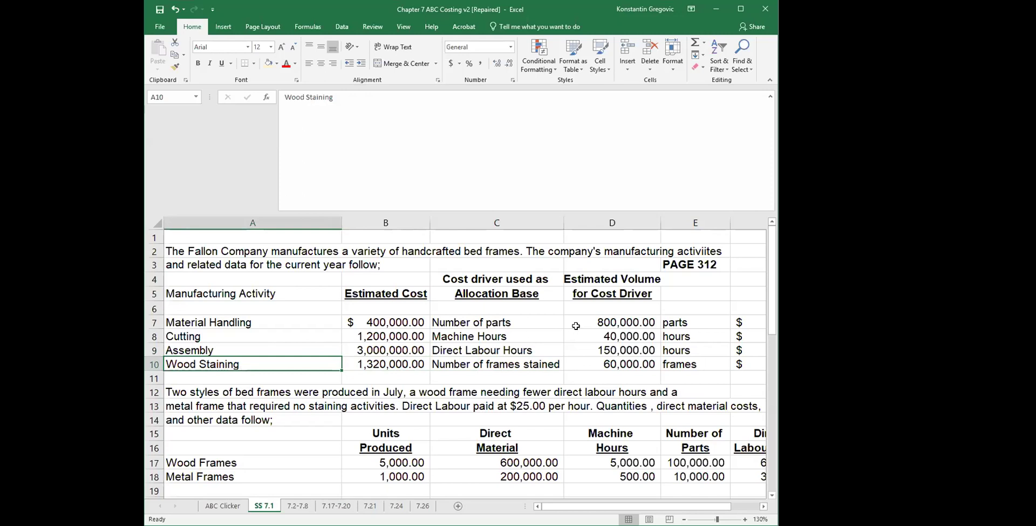
# Step: Examine the estimated cost driver volumes in column D for each activity, along with the activity and allocation base headings
pyautogui.click(601, 319)
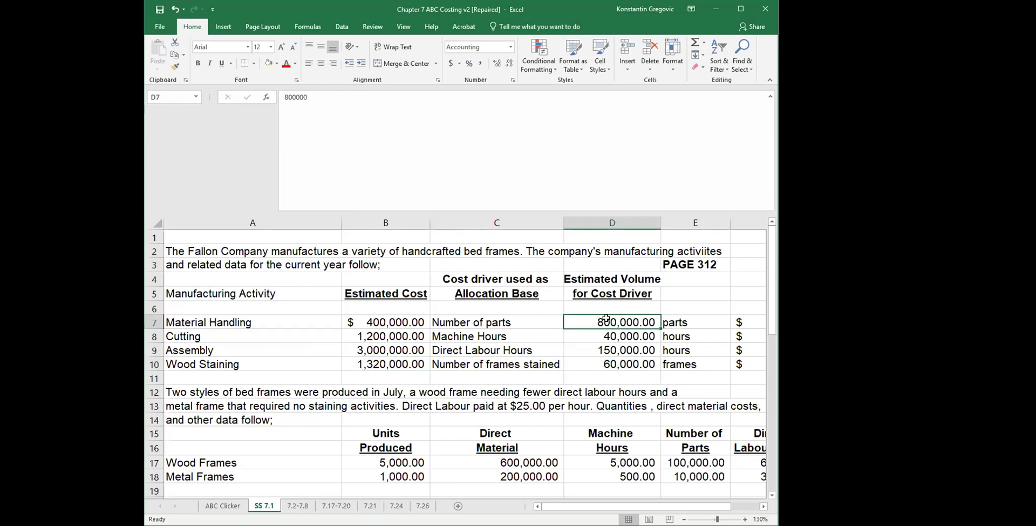
pyautogui.click(682, 321)
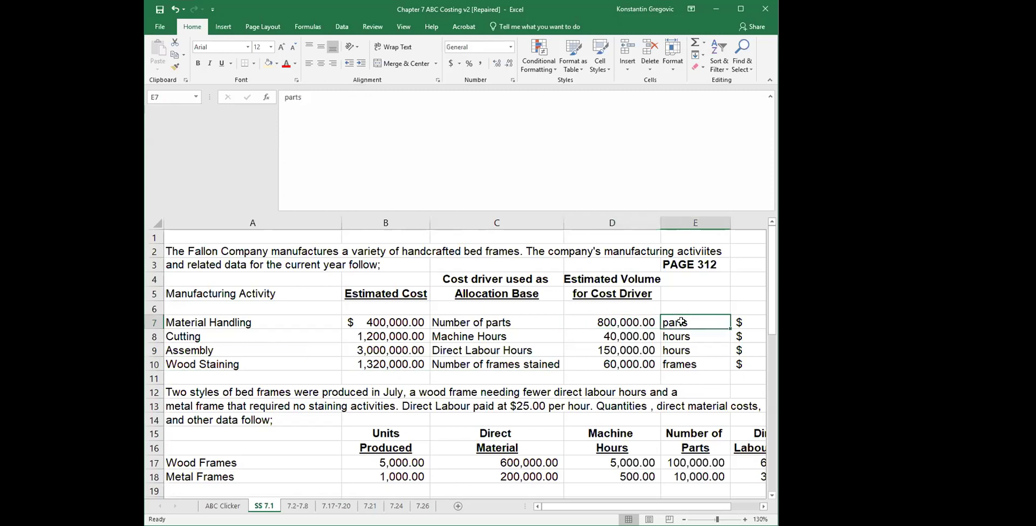
pyautogui.click(599, 337)
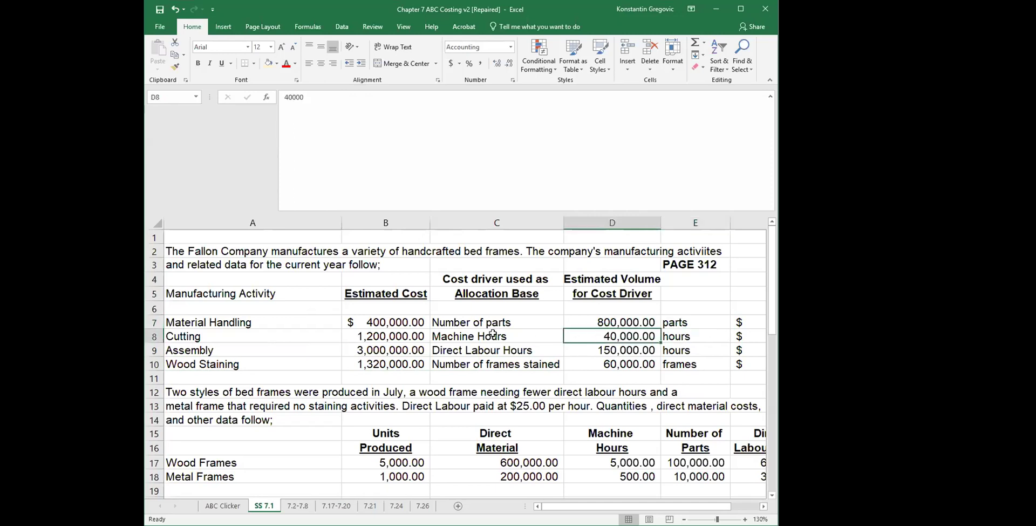
pyautogui.click(597, 352)
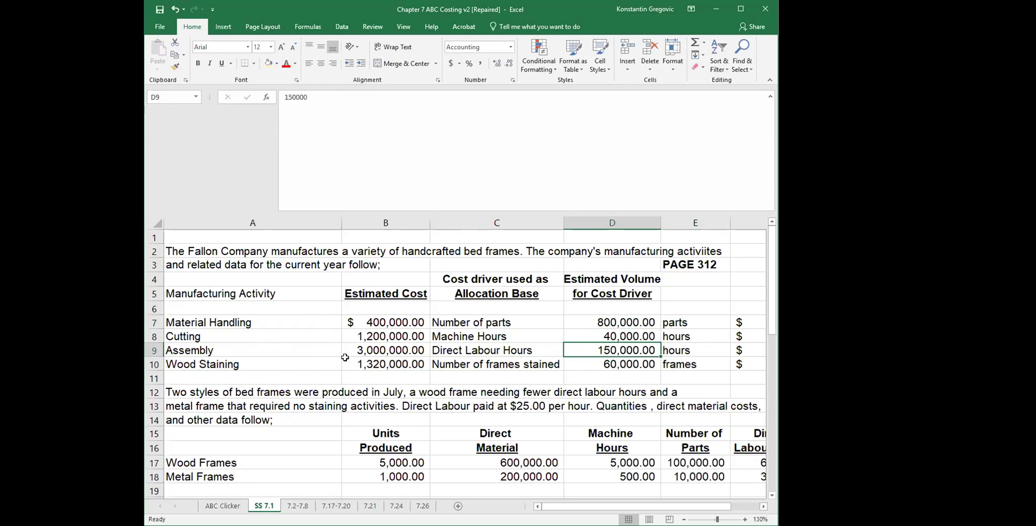
pyautogui.click(198, 349)
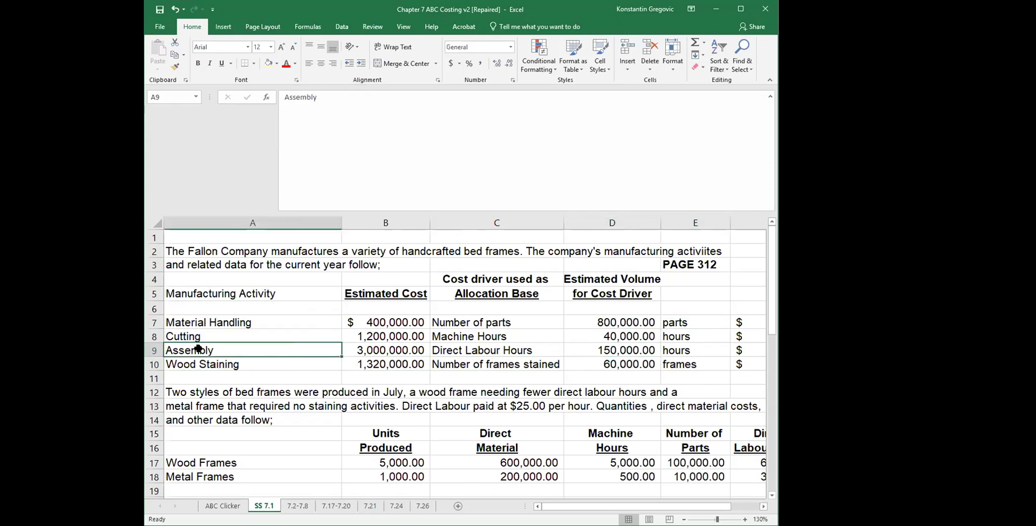
pyautogui.click(575, 364)
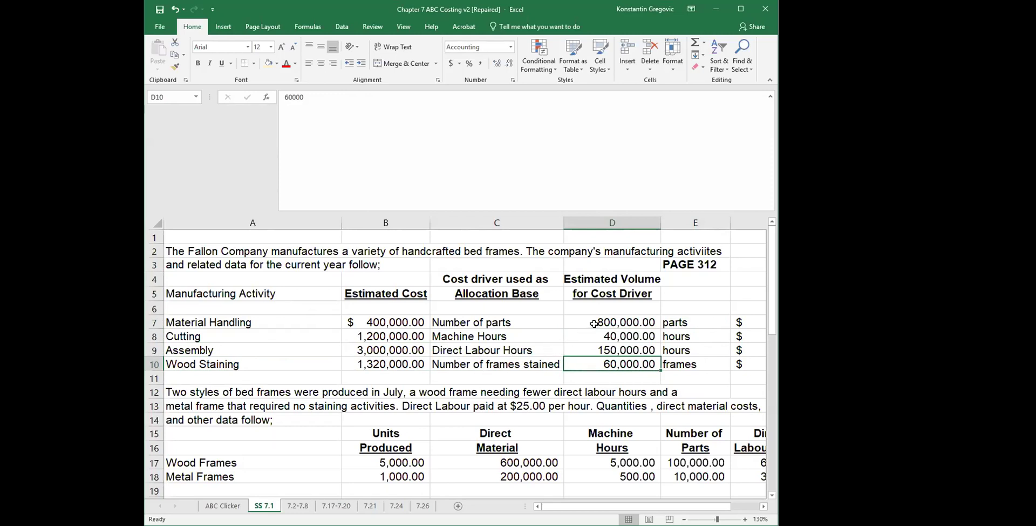
pyautogui.click(419, 320)
pyautogui.click(199, 287)
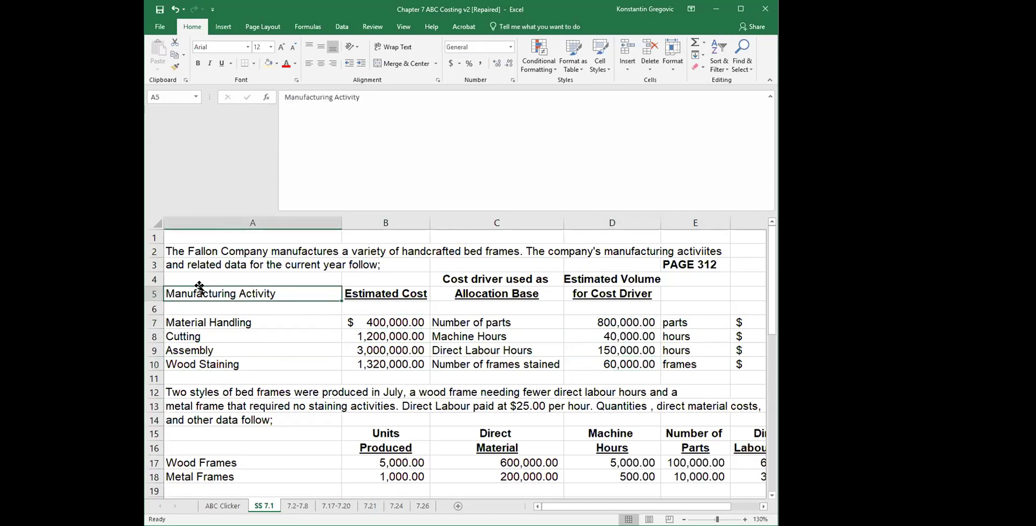
pyautogui.click(471, 293)
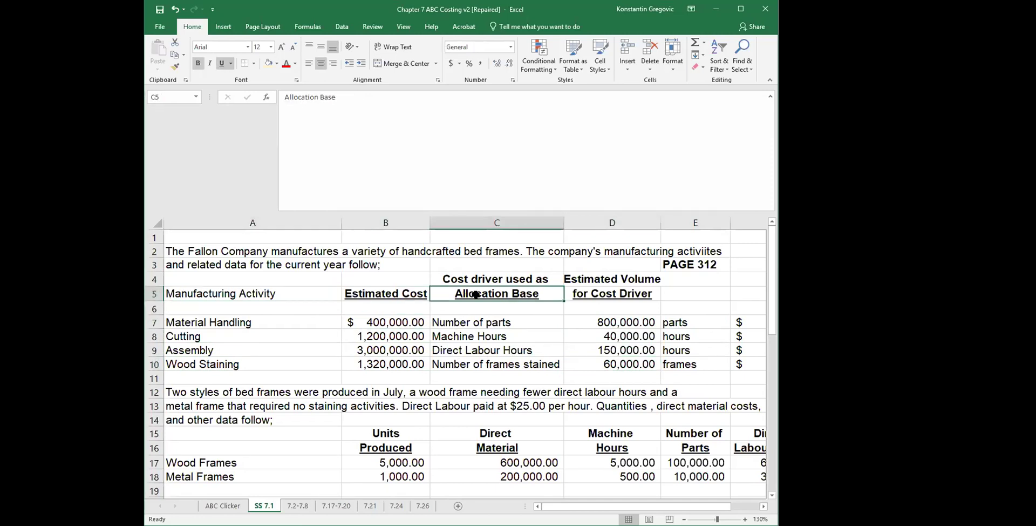
# Step: Review the estimated volume heading, the Material Handling volume and the activity data across rows 7 to 10 through column F
pyautogui.click(627, 297)
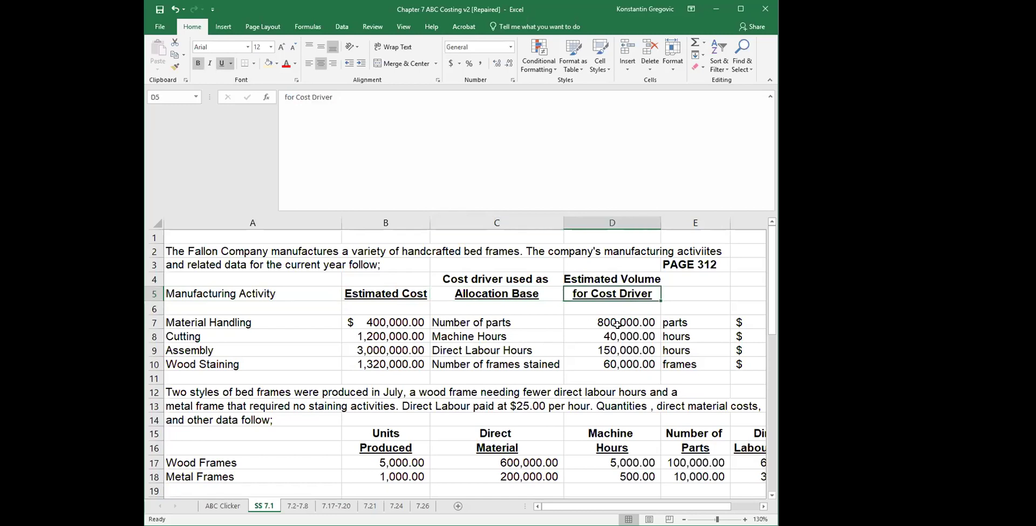
pyautogui.click(617, 325)
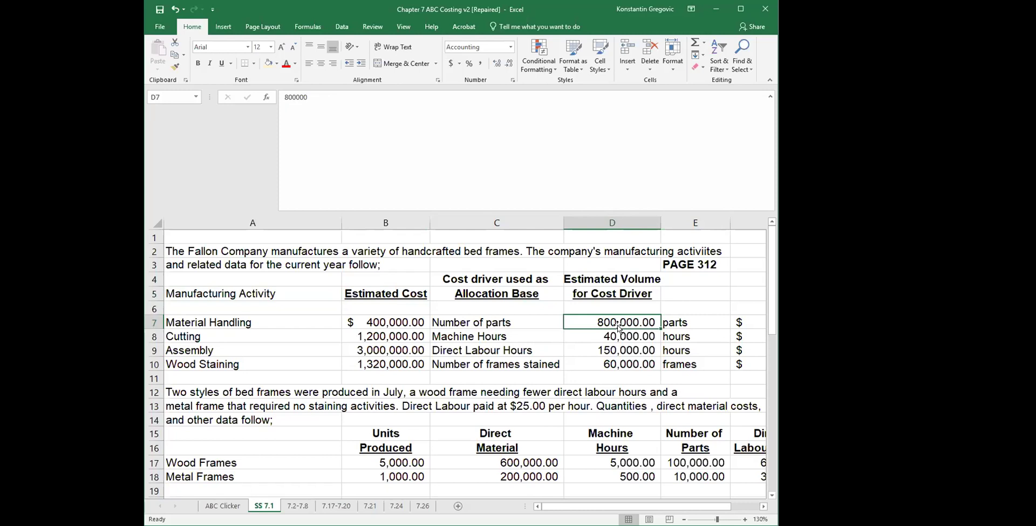
pyautogui.moveTo(252, 319); pyautogui.dragTo(718, 360)
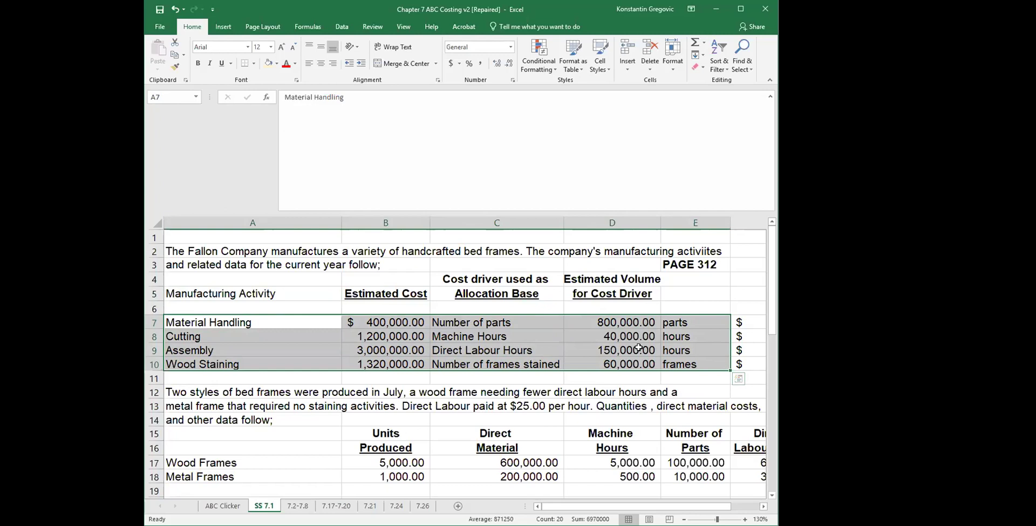
pyautogui.press('Right')
pyautogui.press('Right')
pyautogui.press('Right')
pyautogui.press('Right')
pyautogui.press('Right')
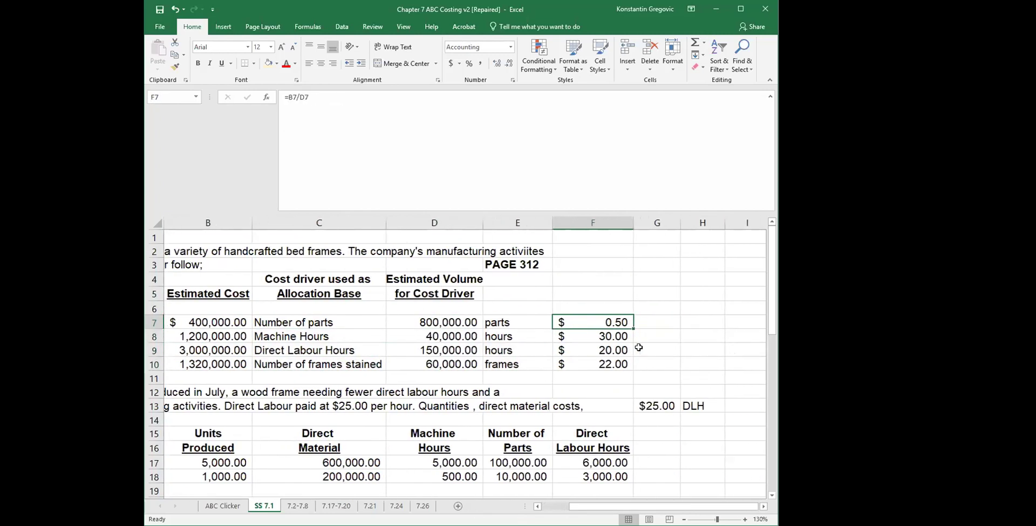
# Step: Trace the Material Handling row between its activity name in column A and its rate in cell F7
pyautogui.press('Left')
pyautogui.press('Left')
pyautogui.press('Right')
pyautogui.press('Right')
pyautogui.press('Left')
pyautogui.press('Left')
pyautogui.press('Left')
pyautogui.press('Left')
pyautogui.press('Left')
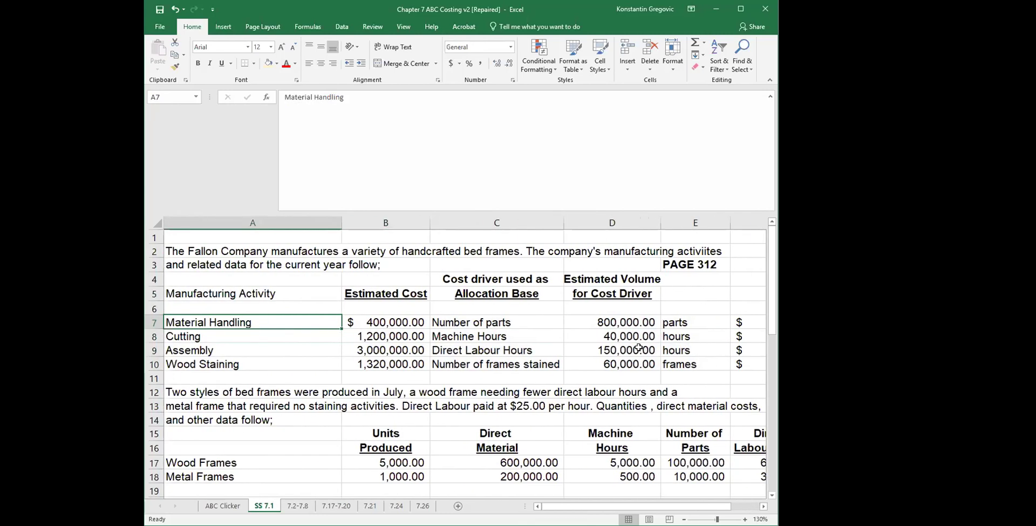
pyautogui.press('Right')
pyautogui.press('Right')
pyautogui.press('Right')
pyautogui.press('Right')
pyautogui.press('Right')
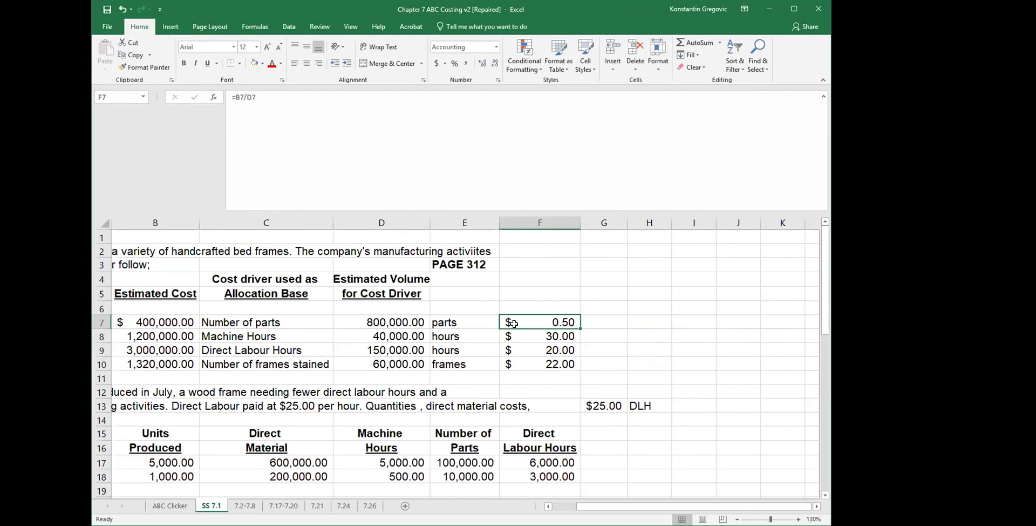
# Step: Widen the workbook window and bring column A back into view so the whole activity table shows
pyautogui.click(406, 347)
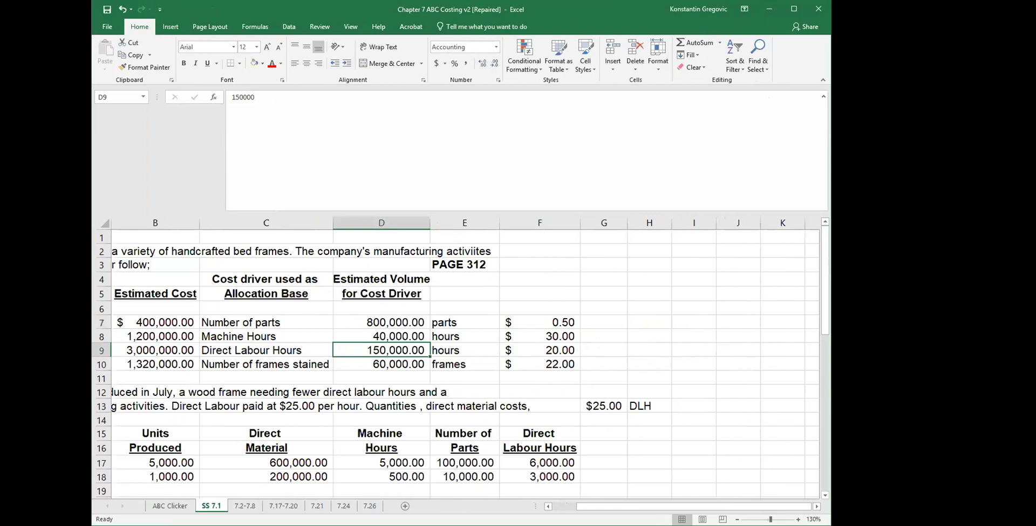
pyautogui.click(109, 378)
pyautogui.press('Left')
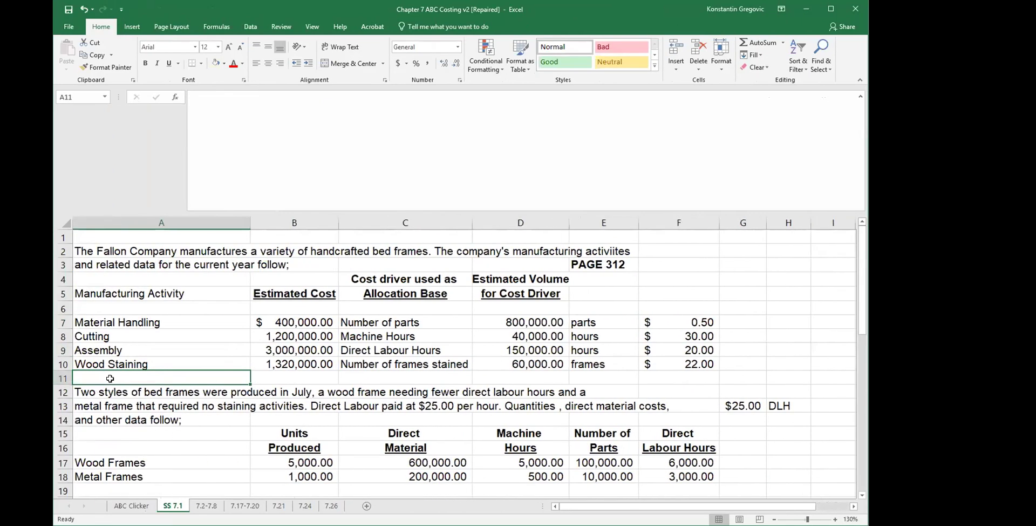
# Step: Inspect the Material Handling rate formula in F7, along with its estimated cost, volume and cost driver cells
pyautogui.click(663, 326)
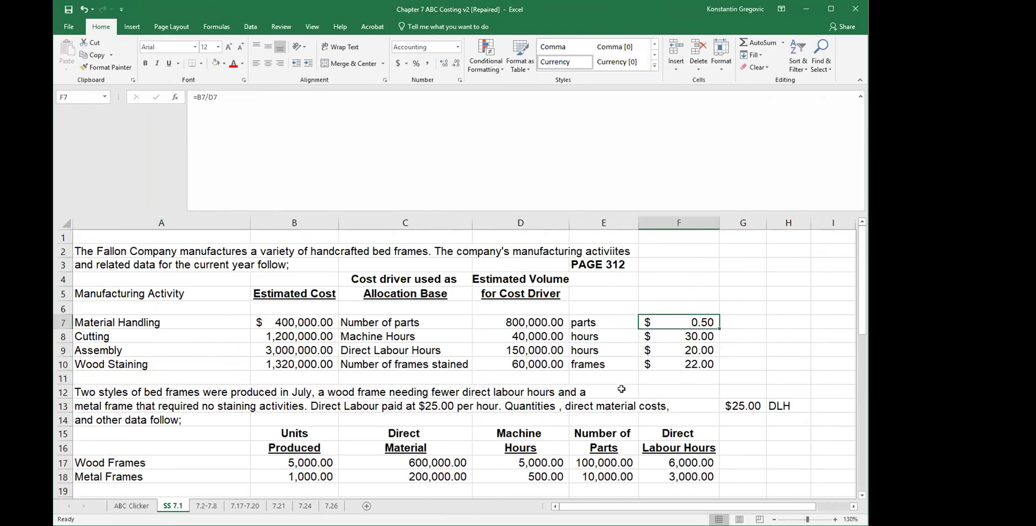
pyautogui.press('F2')
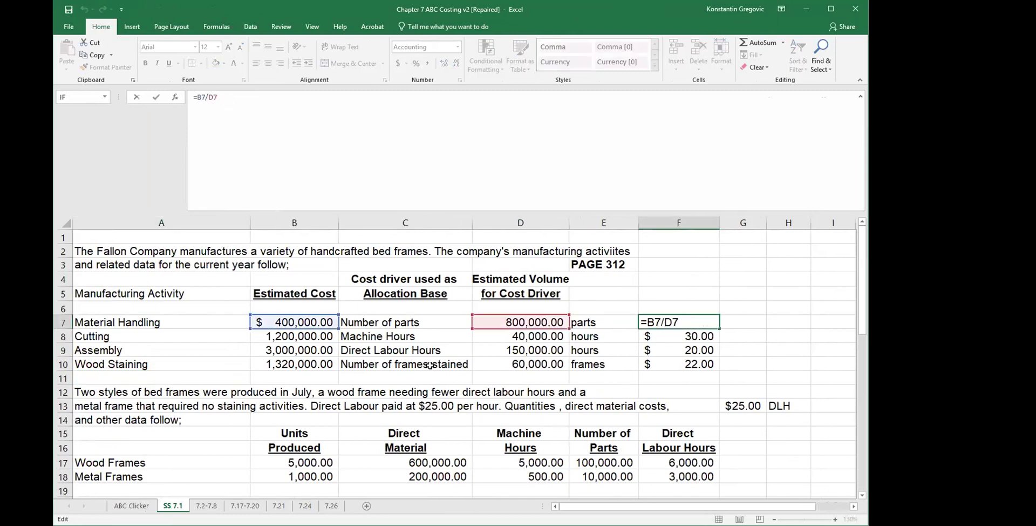
pyautogui.click(344, 386)
pyautogui.click(316, 319)
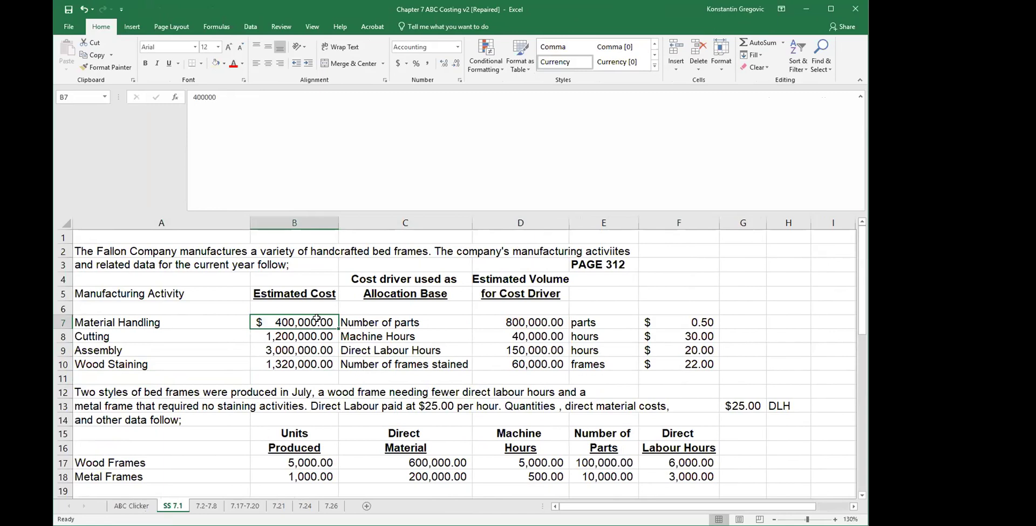
pyautogui.click(497, 324)
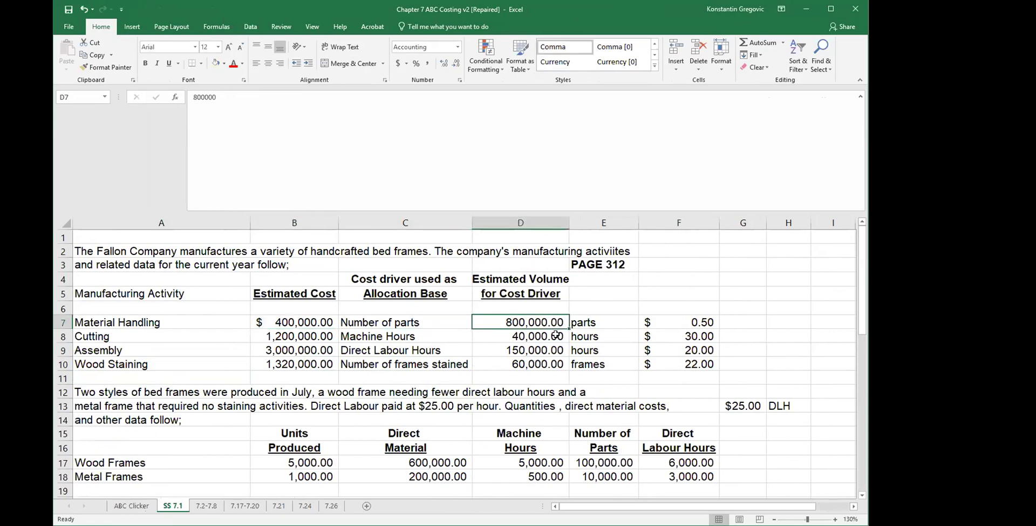
pyautogui.click(663, 320)
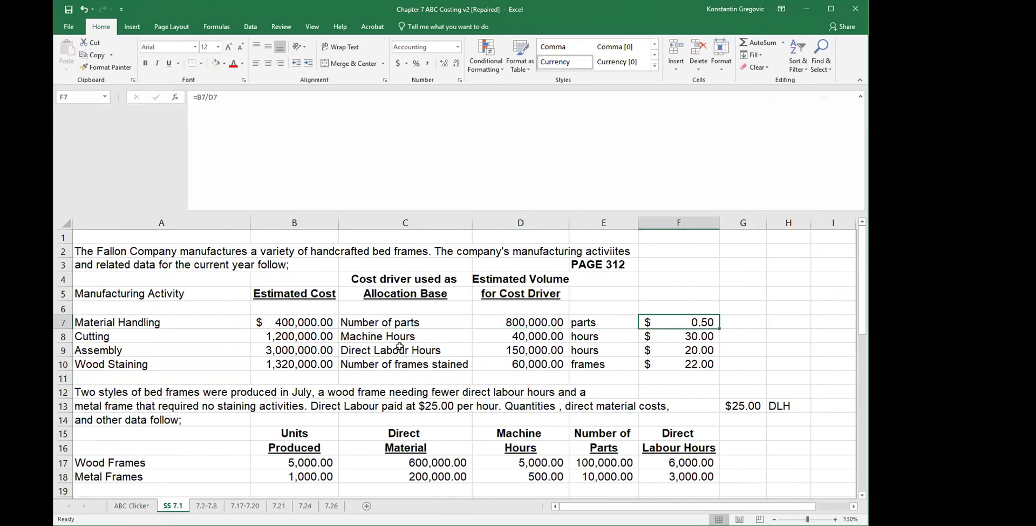
pyautogui.click(393, 321)
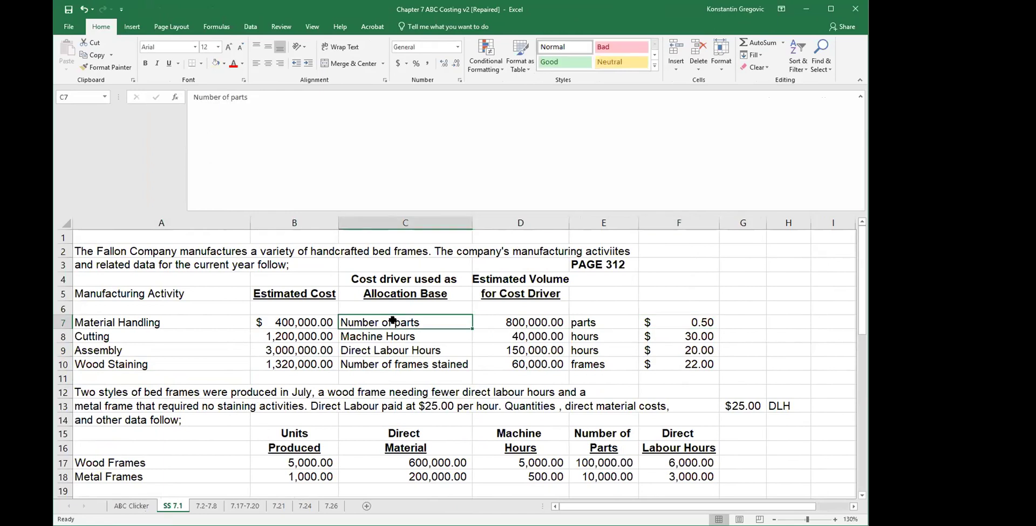
# Step: Inspect the Cutting rate formula in F8 and the machine-hour volume it uses
pyautogui.click(172, 331)
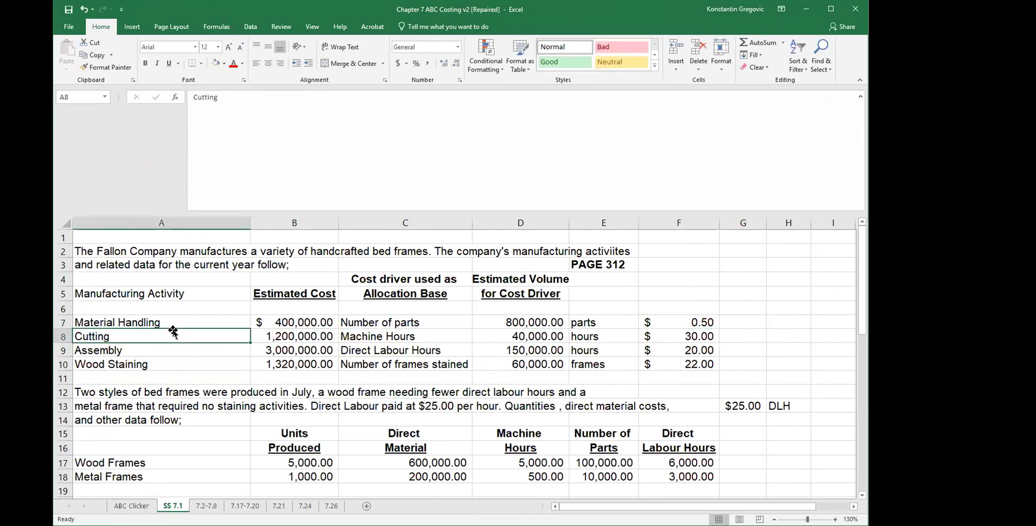
pyautogui.click(665, 335)
pyautogui.click(257, 103)
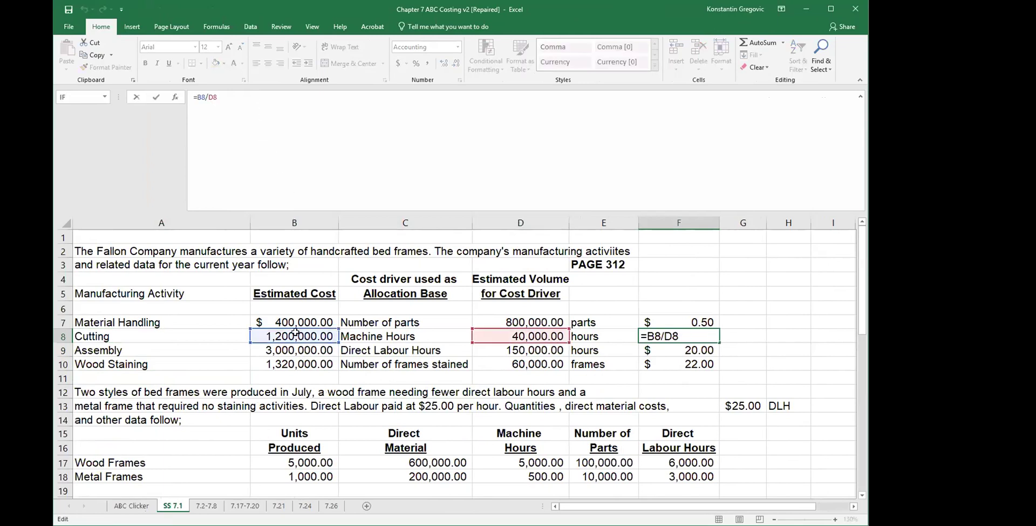
pyautogui.click(508, 339)
pyautogui.click(507, 373)
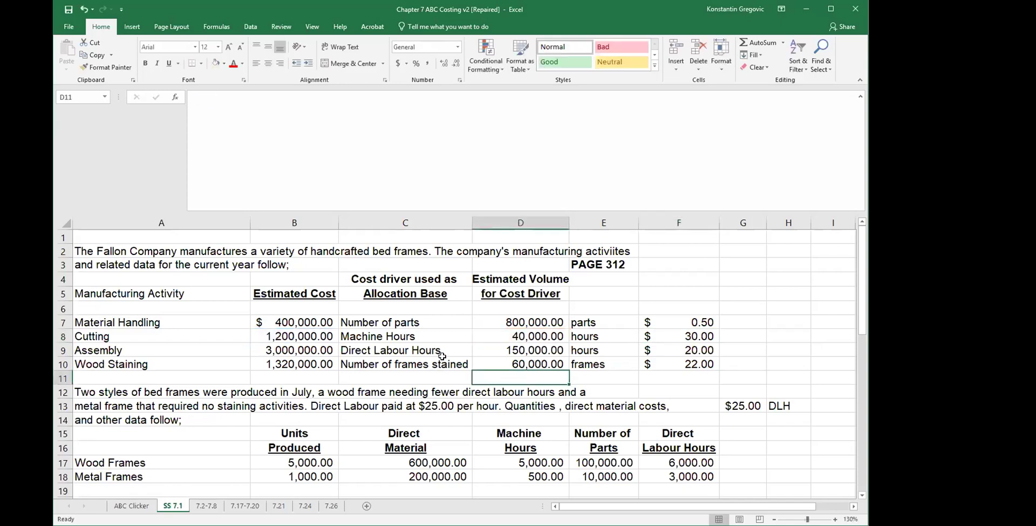
pyautogui.click(475, 335)
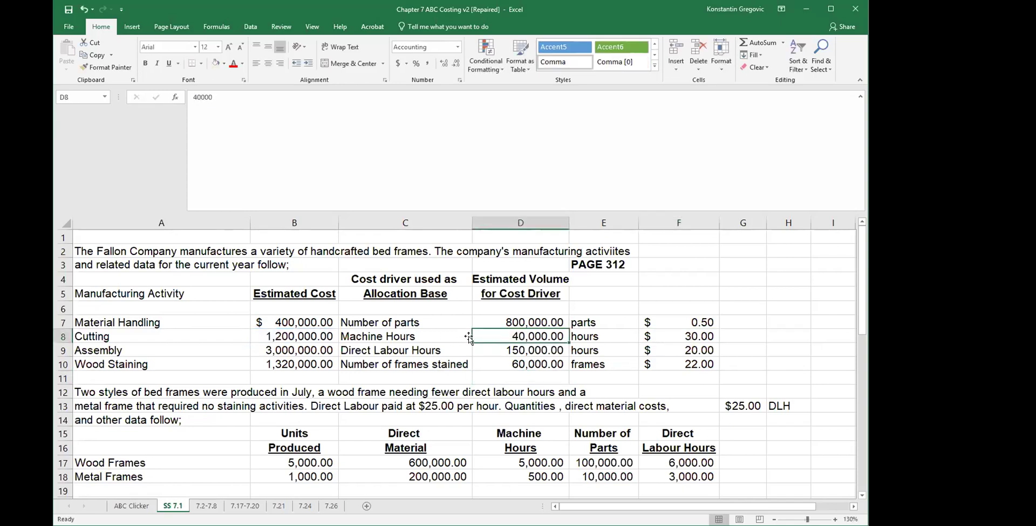
pyautogui.click(707, 336)
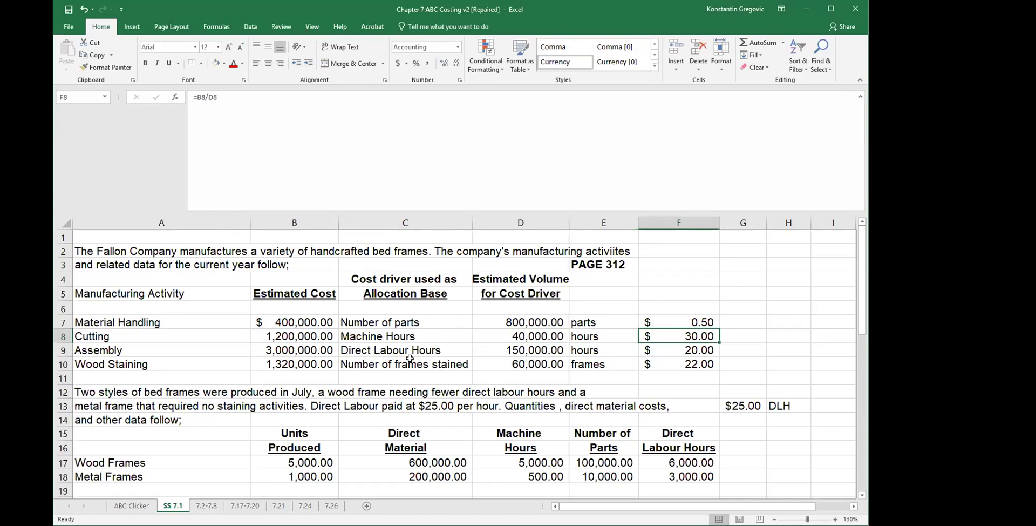
# Step: Examine the Assembly estimated cost, its direct labour hour volume and the rate in F9
pyautogui.click(321, 348)
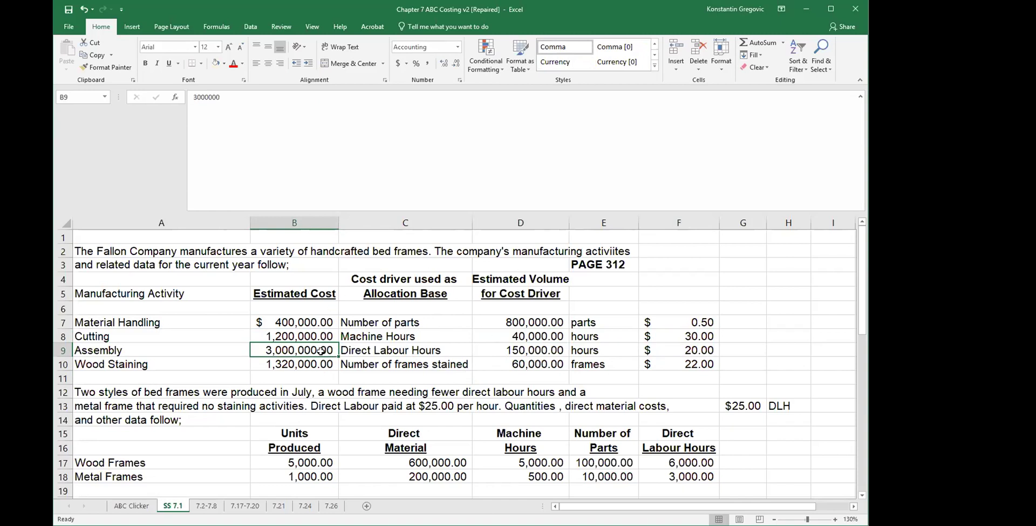
pyautogui.click(489, 351)
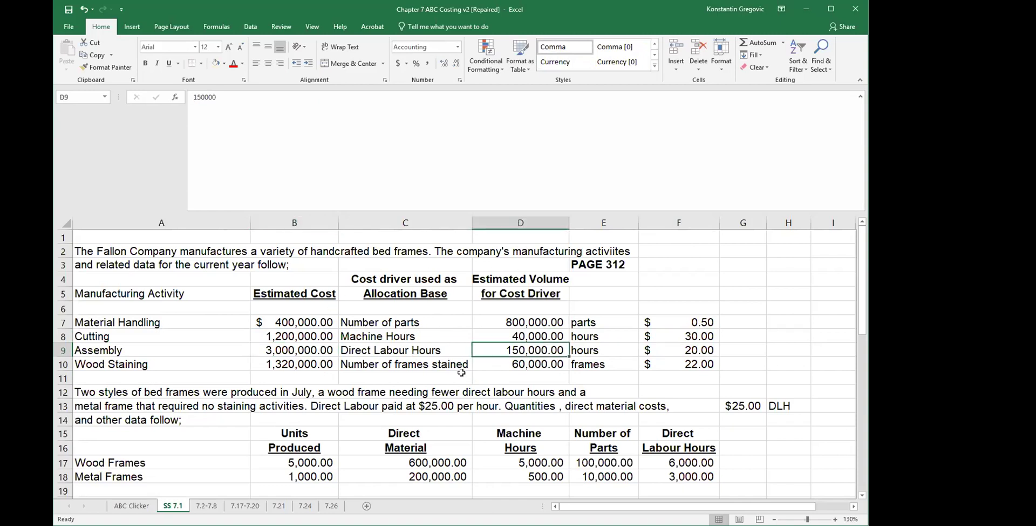
pyautogui.click(606, 348)
pyautogui.click(673, 351)
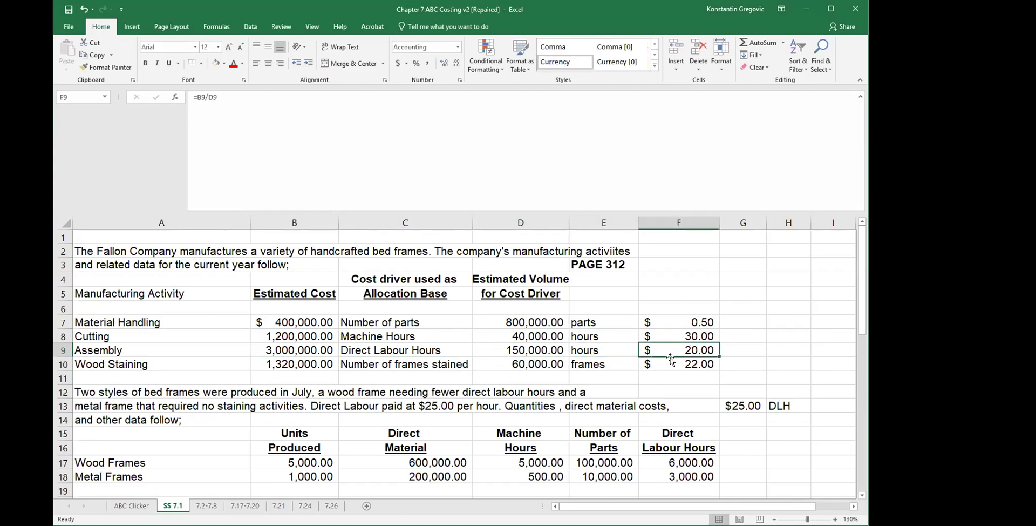
# Step: Label the Assembly rate with the unit "DLH" in cell G9
pyautogui.click(725, 348)
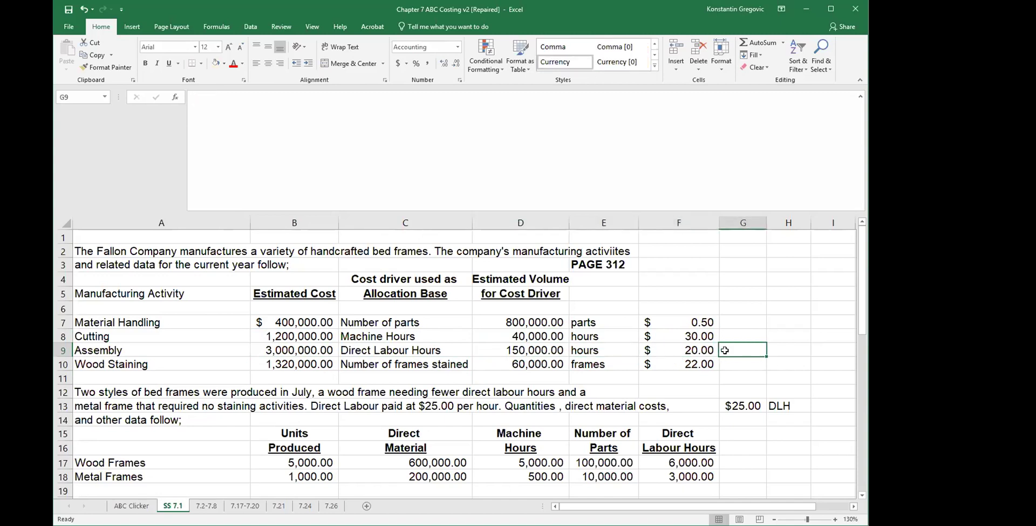
pyautogui.write('DH')
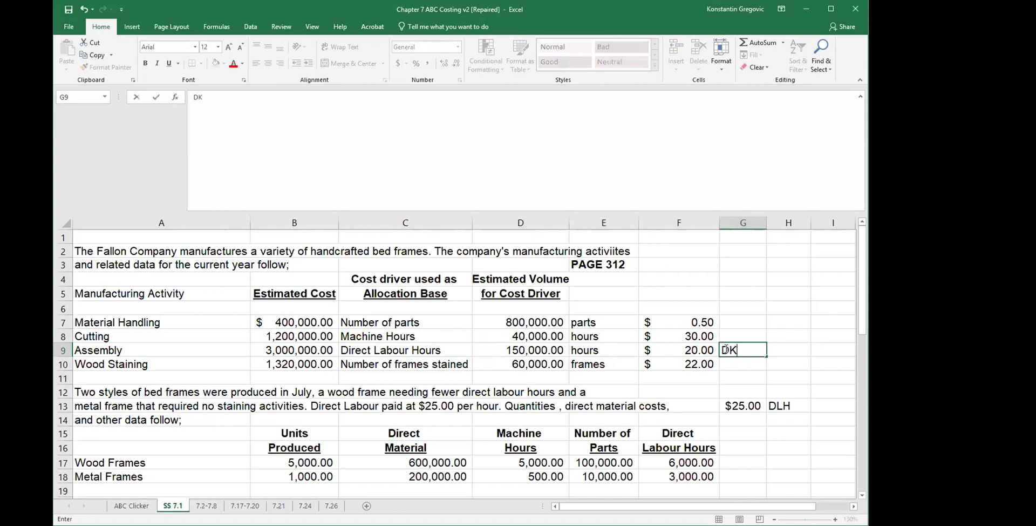
pyautogui.press('BackSpace')
pyautogui.write('HL')
pyautogui.press('BackSpace')
pyautogui.press('BackSpace')
pyautogui.write('LH')
pyautogui.press('Return')
# Step: Label the Cutting rate "MH" in cell G8 and the Material Handling rate "Per Part" in cell G7
pyautogui.press('Up')
pyautogui.press('Up')
pyautogui.write('MH')
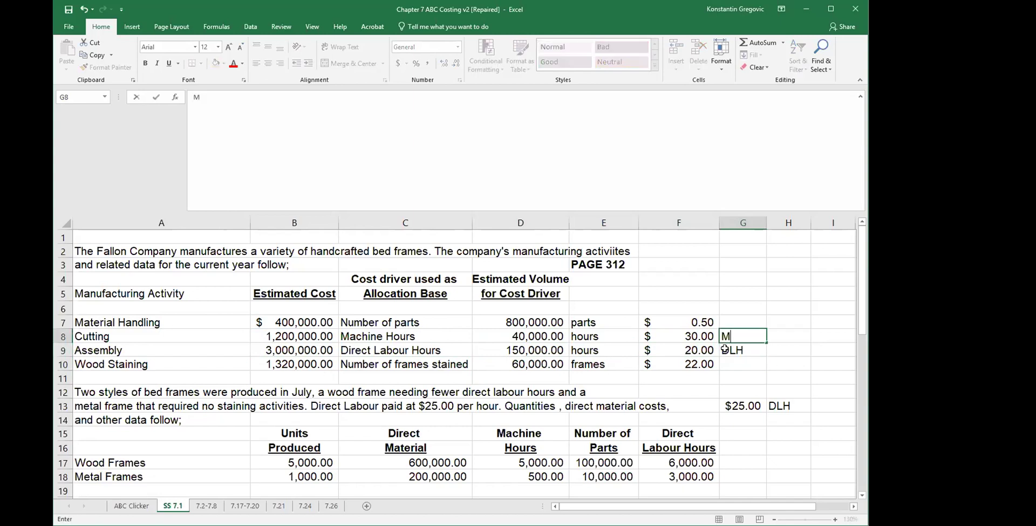
pyautogui.press('Return')
pyautogui.press('Up')
pyautogui.press('Up')
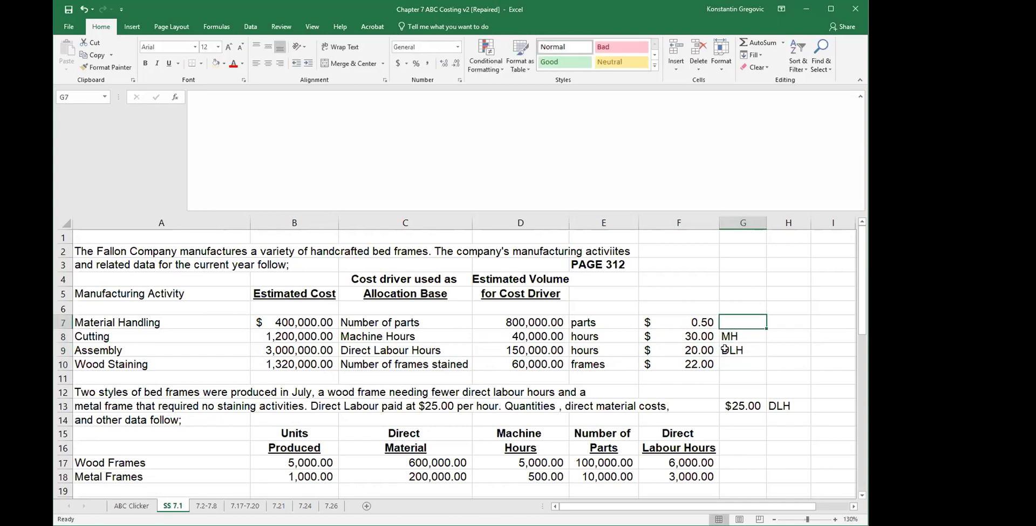
pyautogui.write('Per Part')
pyautogui.press('Return')
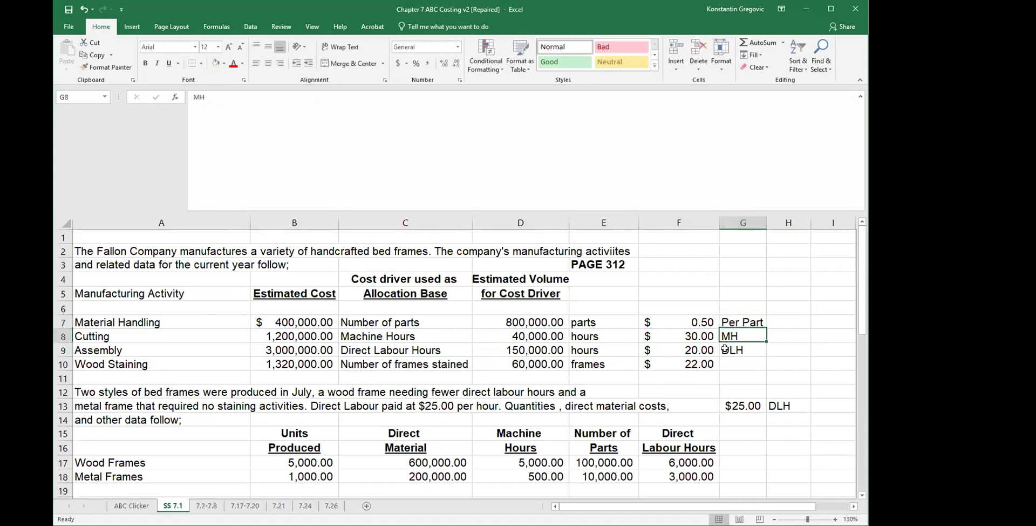
# Step: Review the Wood Staining row's estimated cost, cost driver, volume and unit in row 10
pyautogui.press('Down')
pyautogui.press('Down')
pyautogui.press('Left')
pyautogui.press('Left')
pyautogui.press('Left')
pyautogui.press('Left')
pyautogui.press('Left')
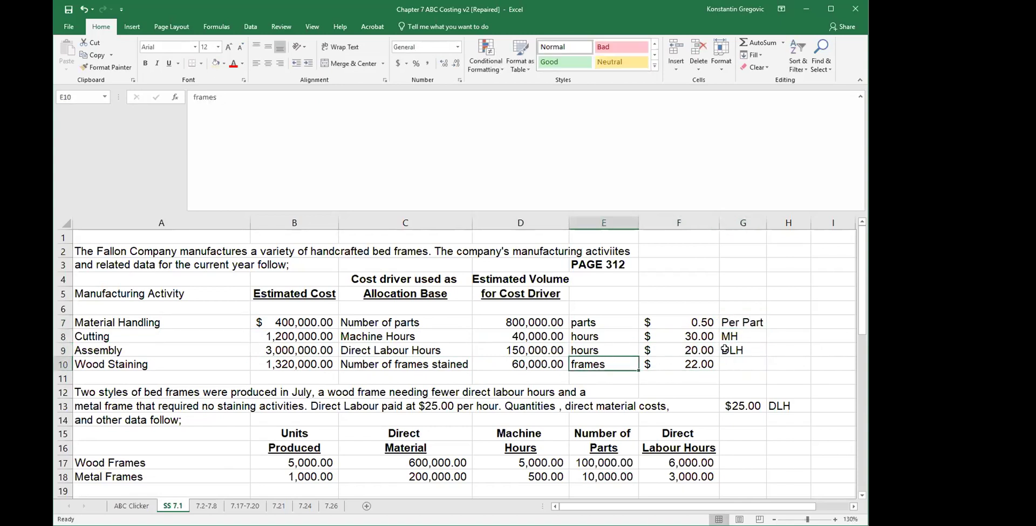
pyautogui.press('Right')
pyautogui.press('Right')
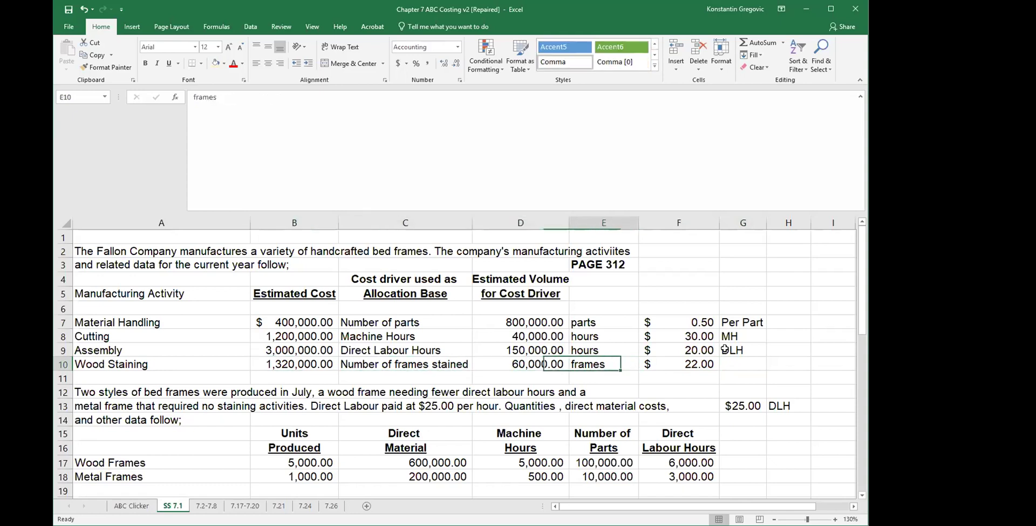
pyautogui.press('Right')
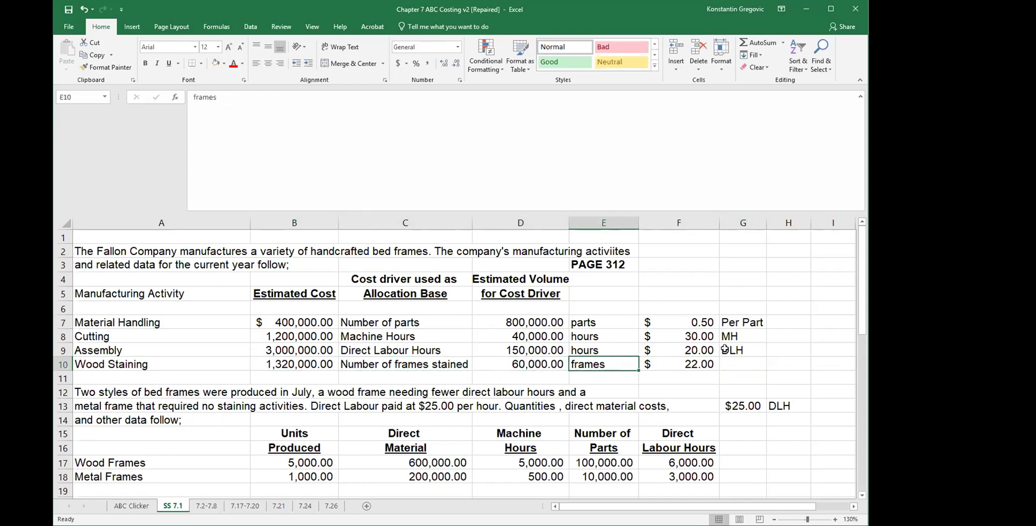
pyautogui.press('Left')
pyautogui.press('Left')
pyautogui.press('Left')
pyautogui.press('Left')
pyautogui.press('Right')
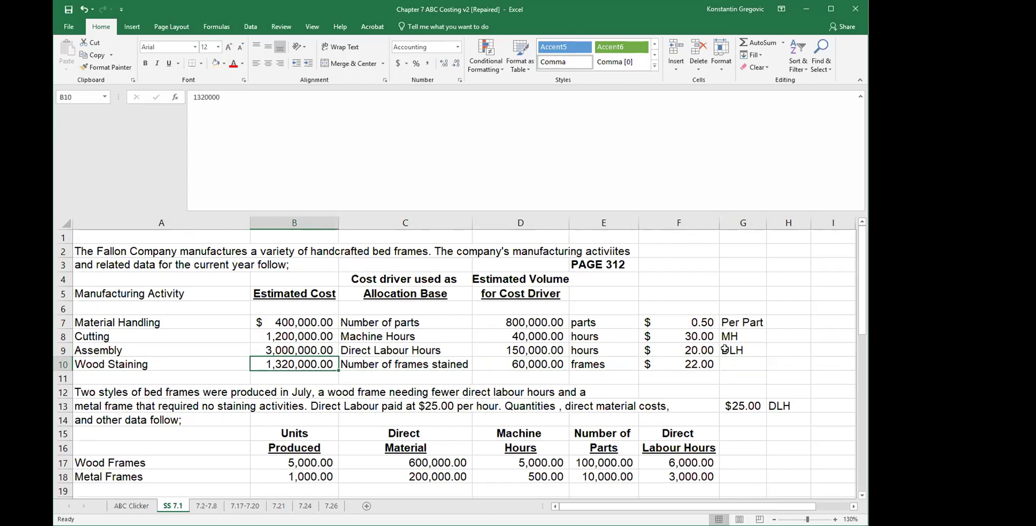
# Step: Label the Wood Staining rate "Per frame" in cell G10 and select the four activity rates in F7:F10
pyautogui.press('Right')
pyautogui.press('Right')
pyautogui.press('Right')
pyautogui.press('Right')
pyautogui.press('Right')
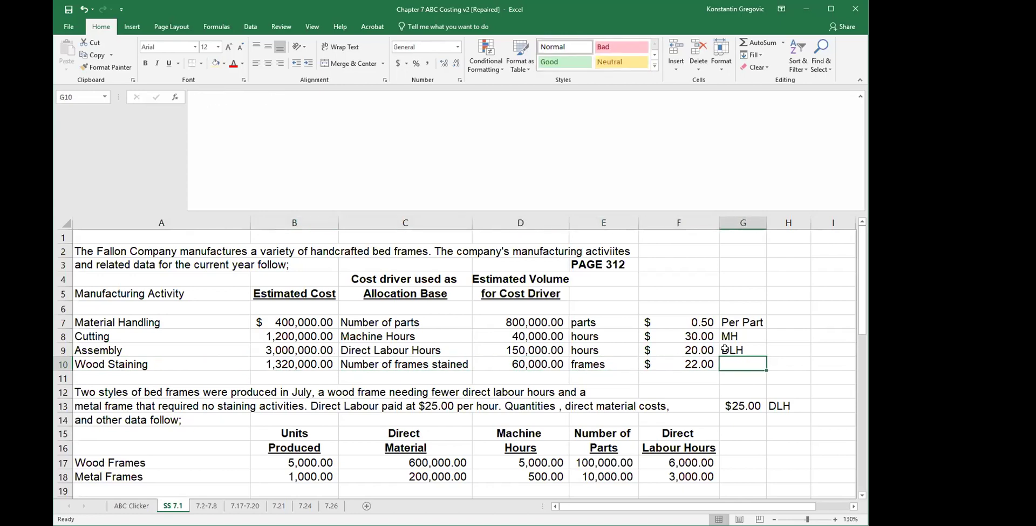
pyautogui.write('Per frame')
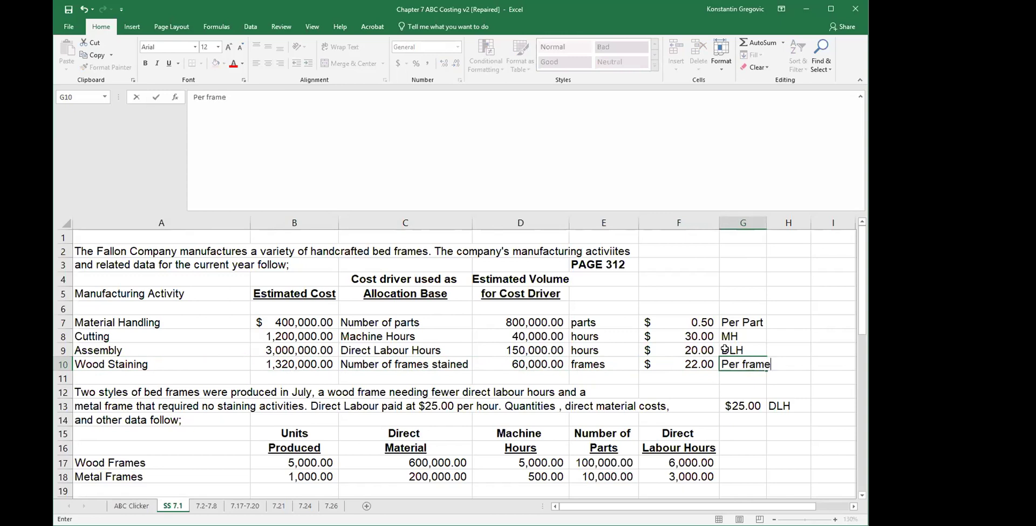
pyautogui.press('Return')
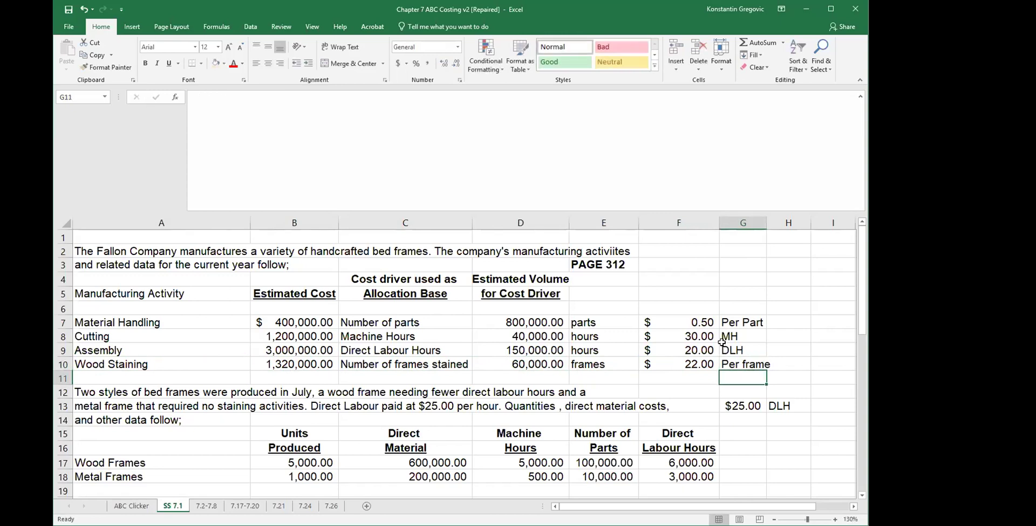
pyautogui.moveTo(691, 322); pyautogui.dragTo(685, 357)
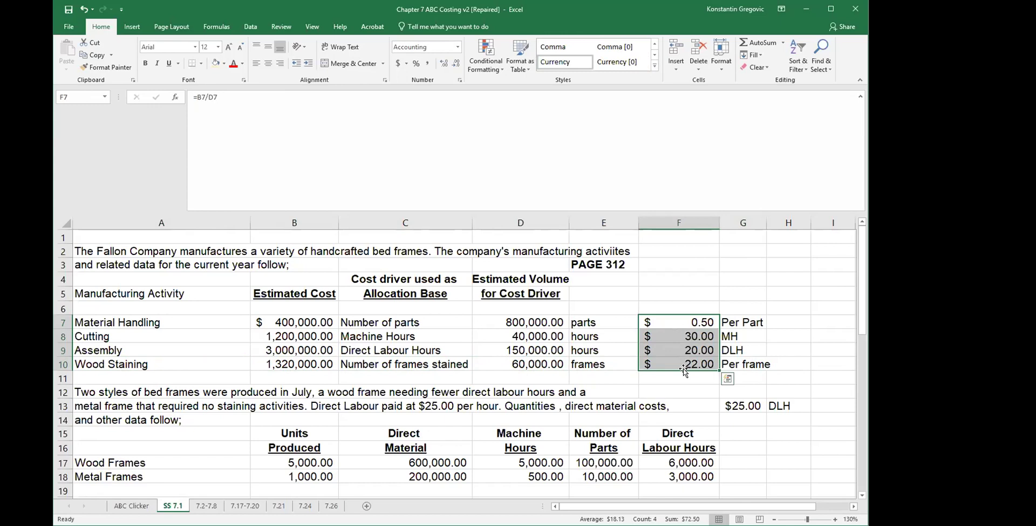
# Step: Read the description of the two bed frame styles and the metal frame's staining requirement in rows 12 and 13
pyautogui.scroll(-1, 684, 369)
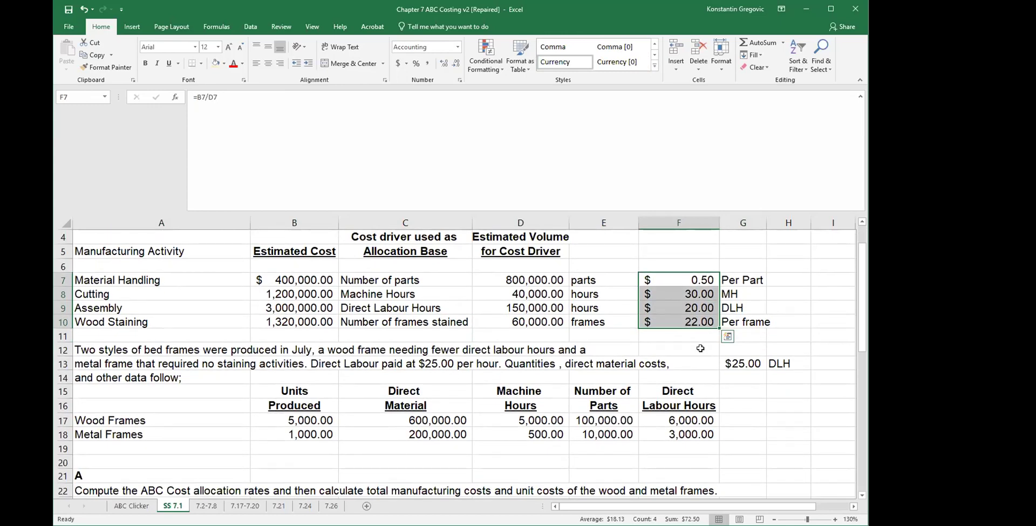
pyautogui.scroll(-1, 701, 348)
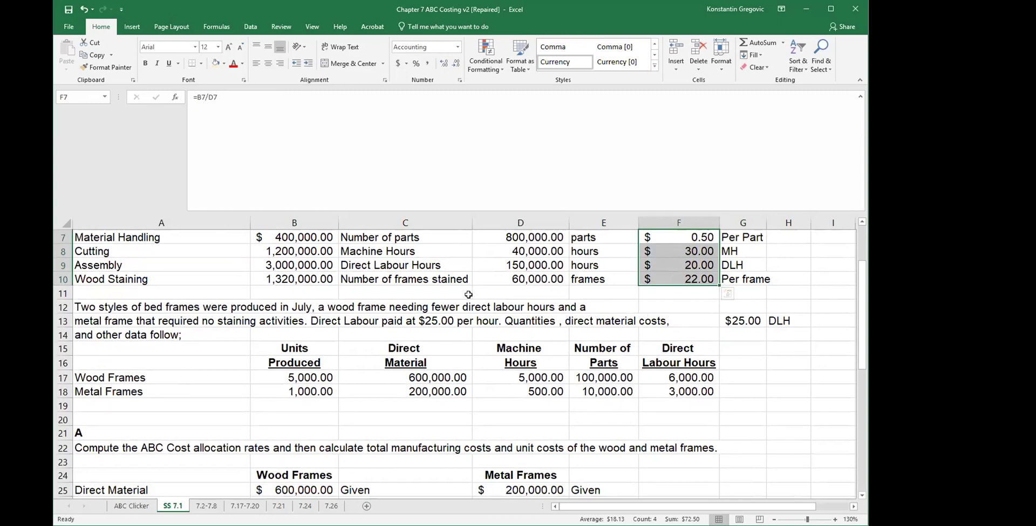
pyautogui.click(109, 304)
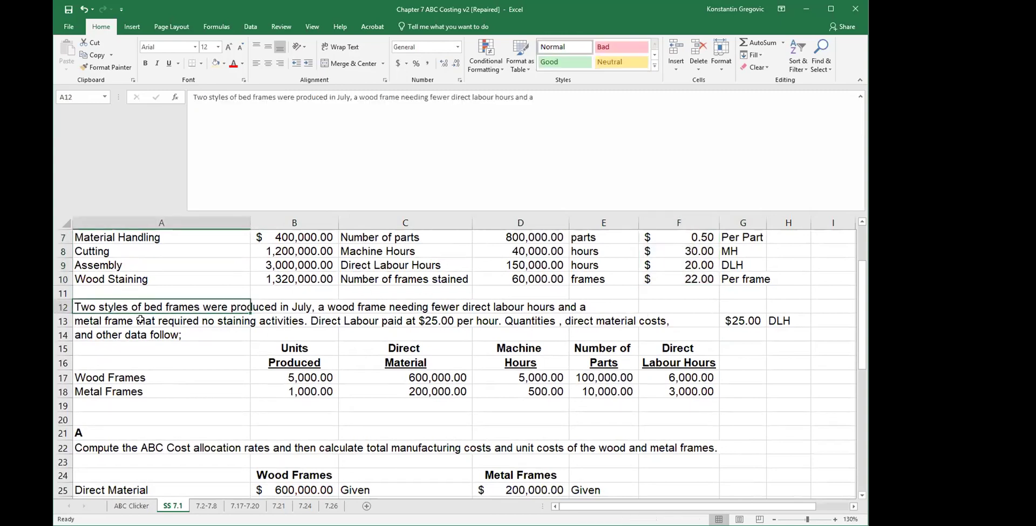
pyautogui.press('Right')
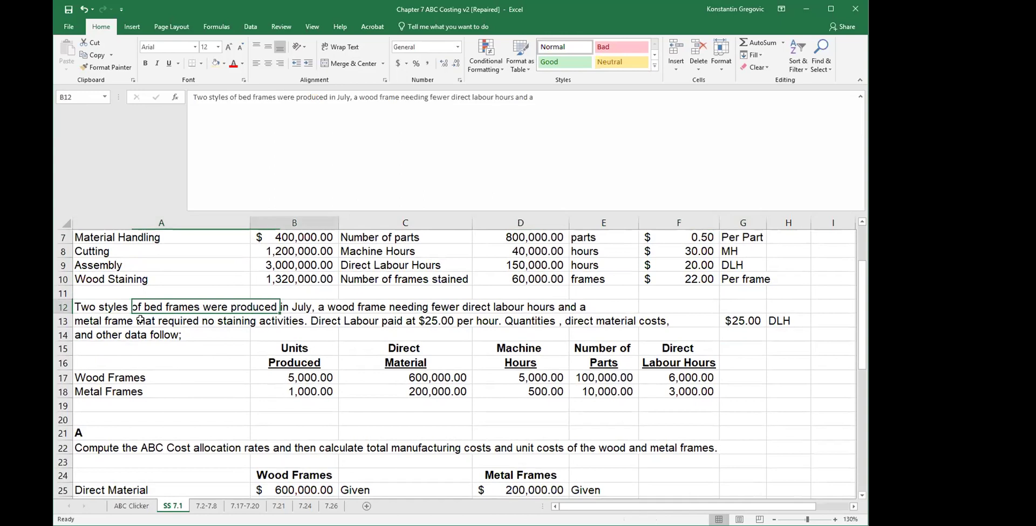
pyautogui.press('Right')
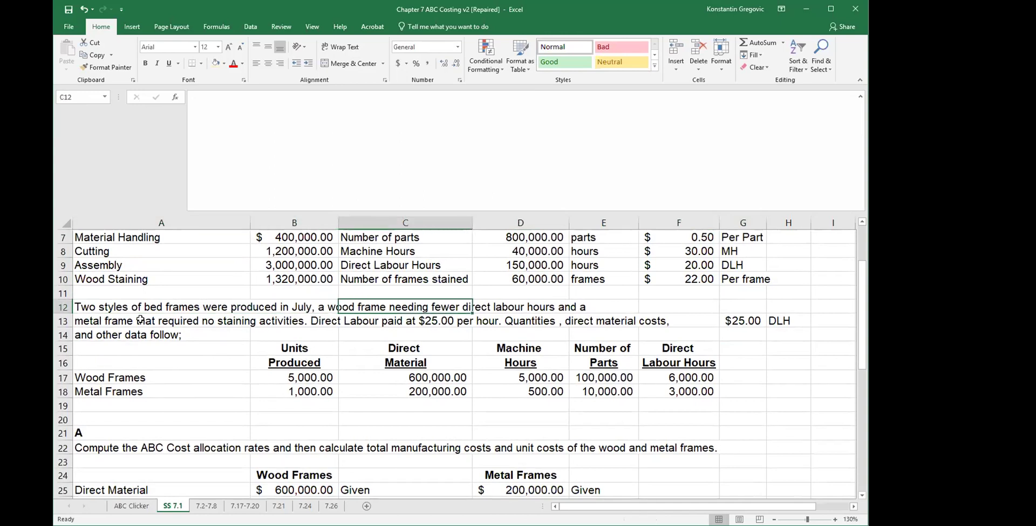
pyautogui.press('Right')
pyautogui.press('Right')
pyautogui.press('Left')
pyautogui.press('Left')
pyautogui.press('Left')
pyautogui.press('Left')
pyautogui.press('Down')
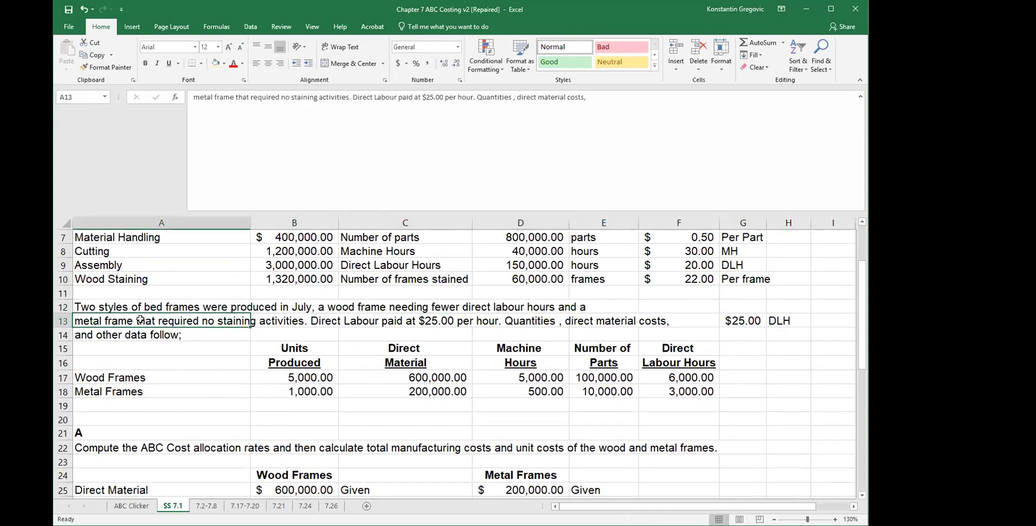
pyautogui.press('Right')
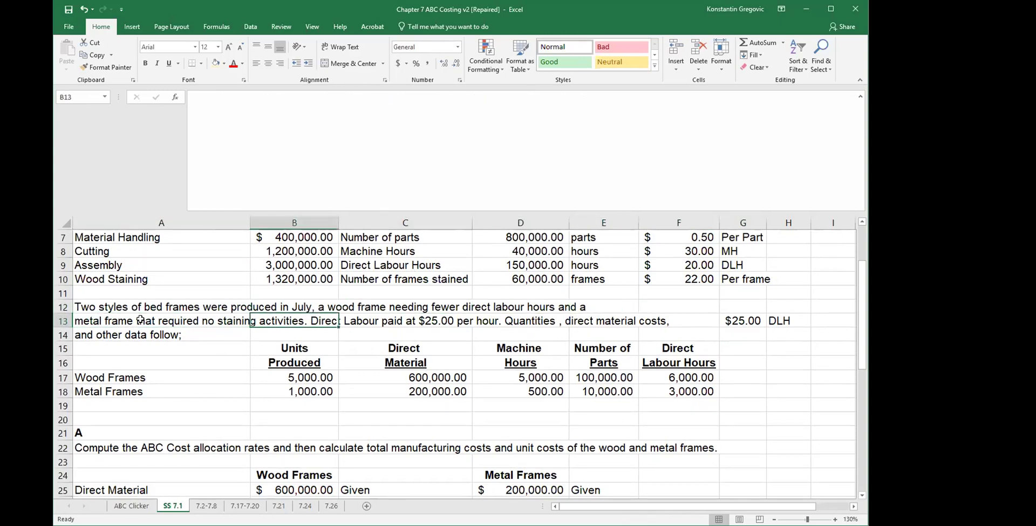
# Step: Enter the note "no staining" in cell G18 beside the Metal Frames data
pyautogui.press('Down')
pyautogui.press('Down')
pyautogui.press('Down')
pyautogui.press('Down')
pyautogui.press('Down')
pyautogui.press('Down')
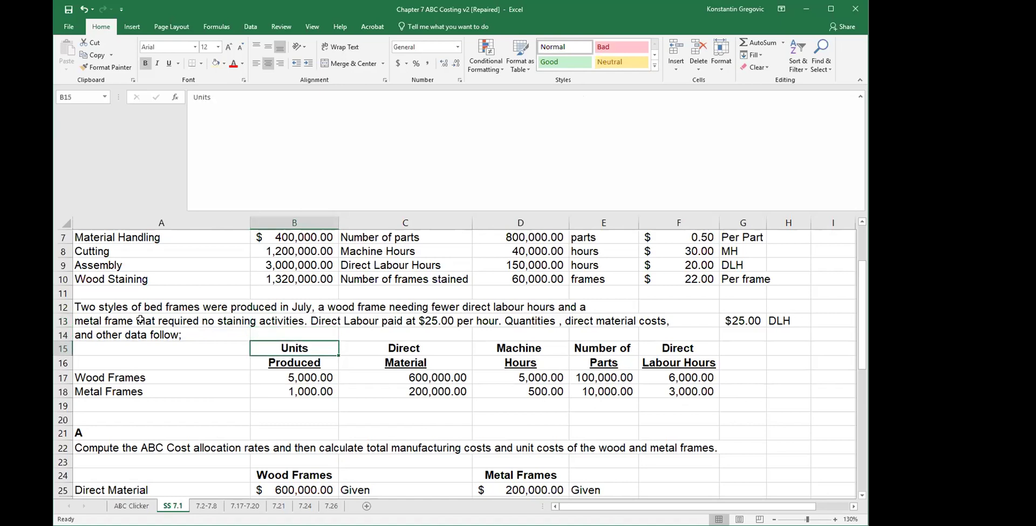
pyautogui.press('Right')
pyautogui.press('Right')
pyautogui.press('Right')
pyautogui.press('Right')
pyautogui.press('Up')
pyautogui.press('Right')
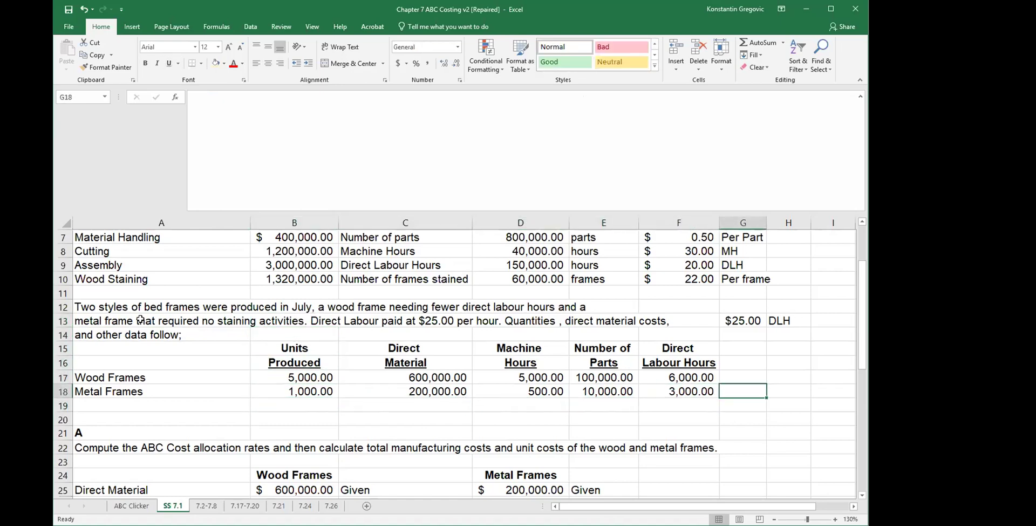
pyautogui.write('no staining')
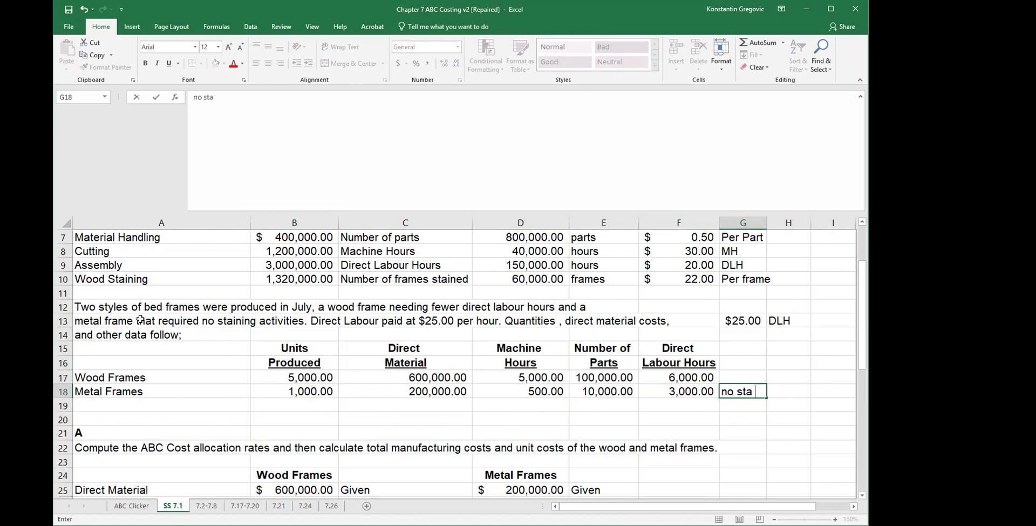
pyautogui.press('Return')
# Step: Review the direct labour pay rate in the row 13 text and its value in cell G13
pyautogui.press('Up')
pyautogui.press('Up')
pyautogui.press('Up')
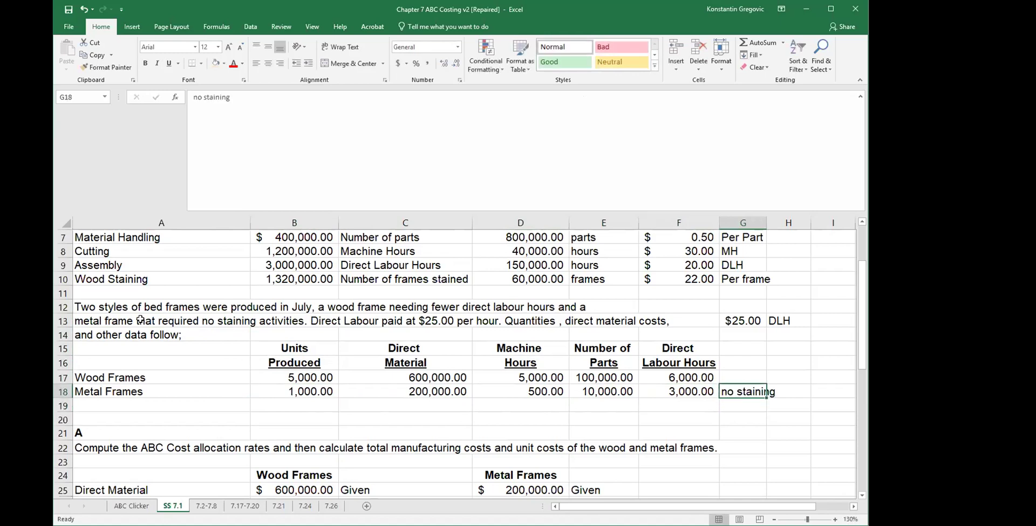
pyautogui.press('Left')
pyautogui.press('Left')
pyautogui.press('Left')
pyautogui.press('Left')
pyautogui.press('Left')
pyautogui.press('Up')
pyautogui.press('Up')
pyautogui.press('Up')
pyautogui.press('Right')
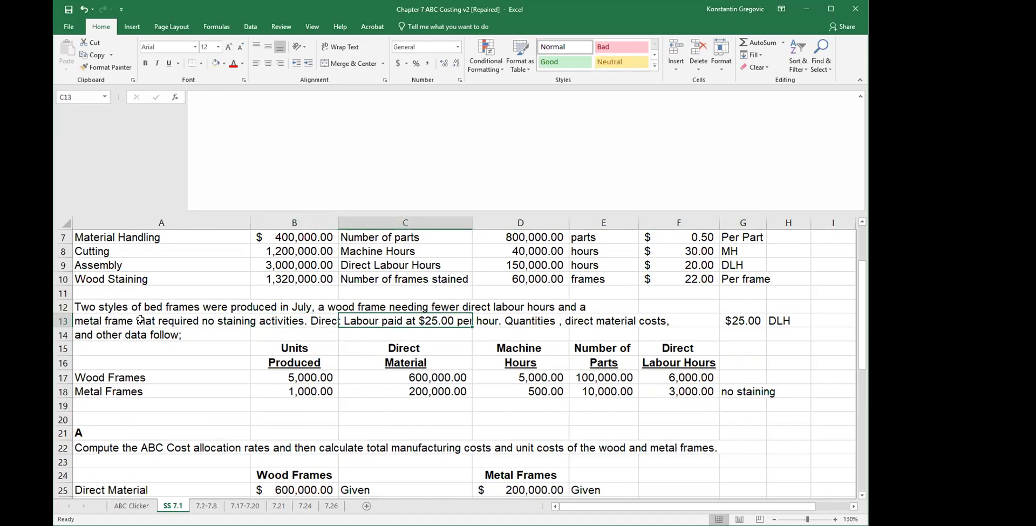
pyautogui.press('Right')
pyautogui.press('Right')
pyautogui.press('Right')
pyautogui.press('Right')
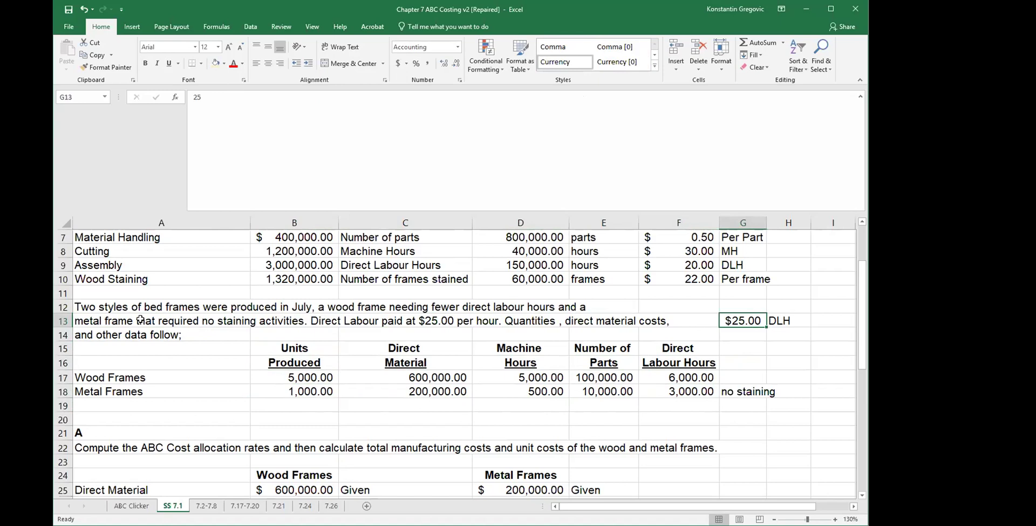
# Step: Read the rest of the problem text in rows 13 and 14 about quantities, direct material costs and other data
pyautogui.press('Left')
pyautogui.press('Left')
pyautogui.press('Left')
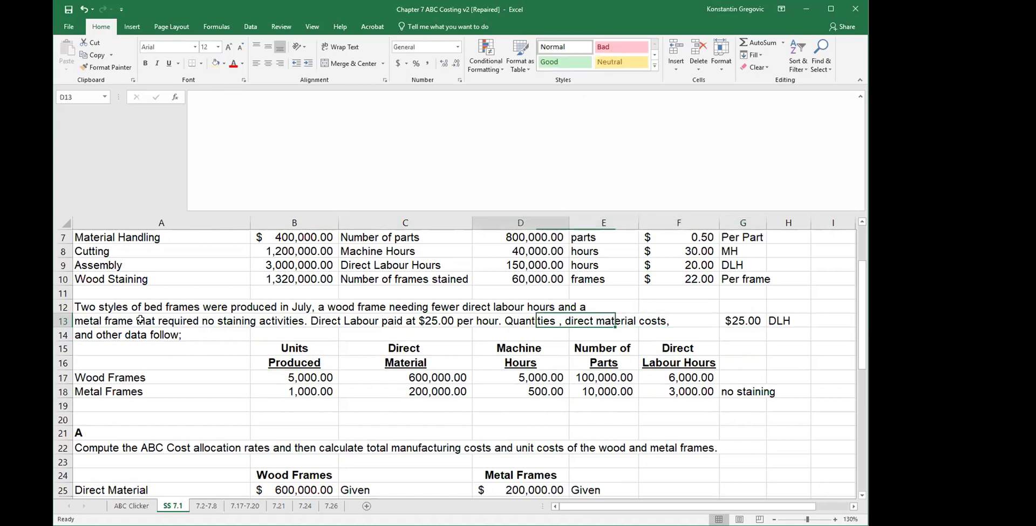
pyautogui.press('Right')
pyautogui.press('Left')
pyautogui.press('Left')
pyautogui.press('Left')
pyautogui.press('Left')
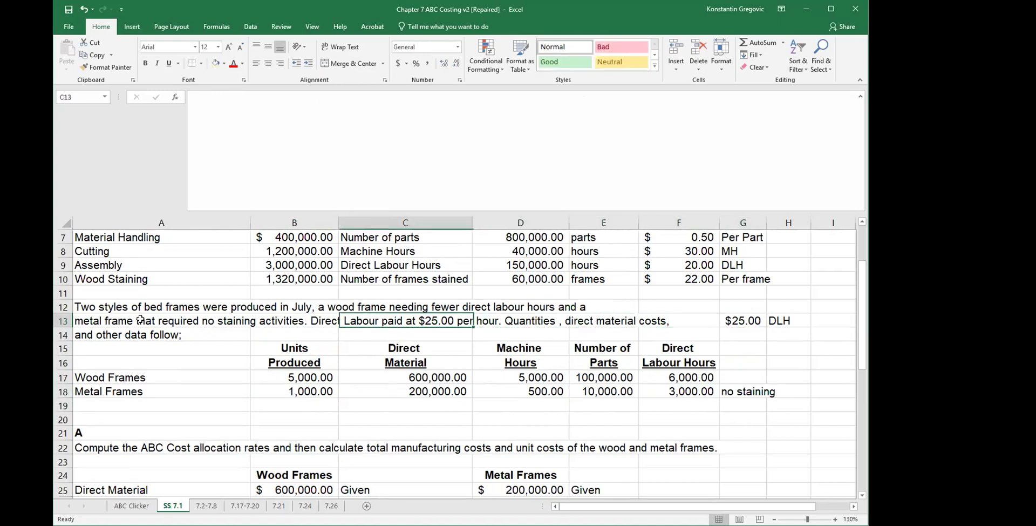
pyautogui.press('Down')
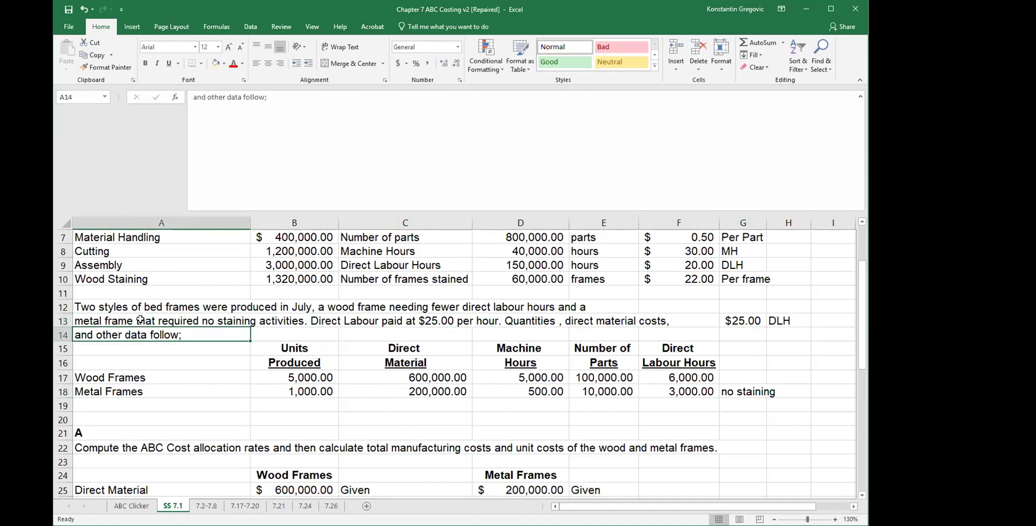
# Step: Compare the units produced for Wood Frames and Metal Frames in B17 and B18
pyautogui.click(197, 387)
pyautogui.press('Up')
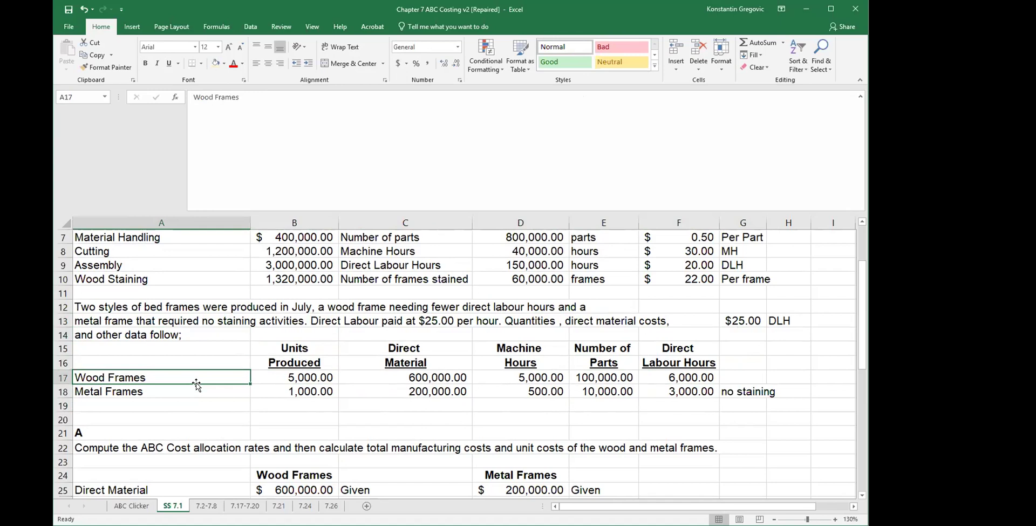
pyautogui.press('Down')
pyautogui.press('Up')
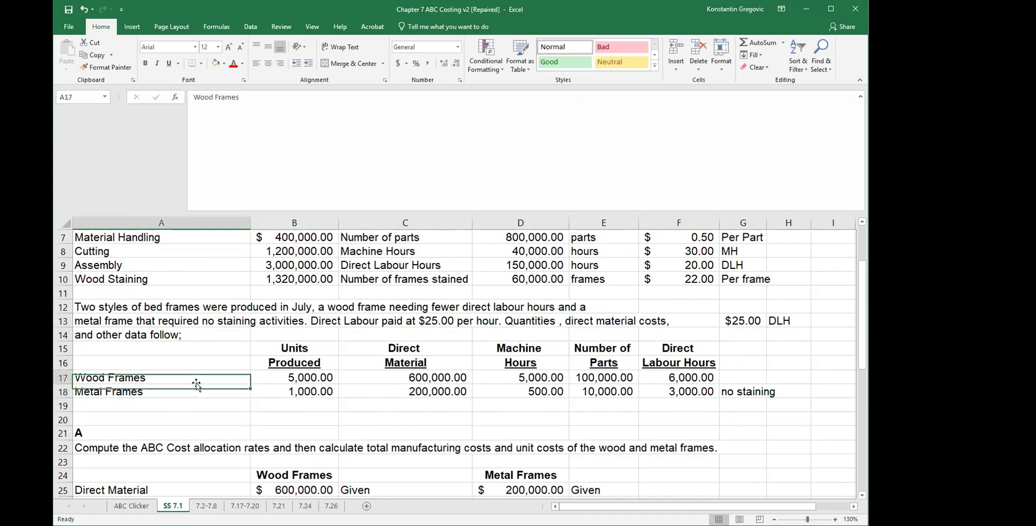
pyautogui.press('Right')
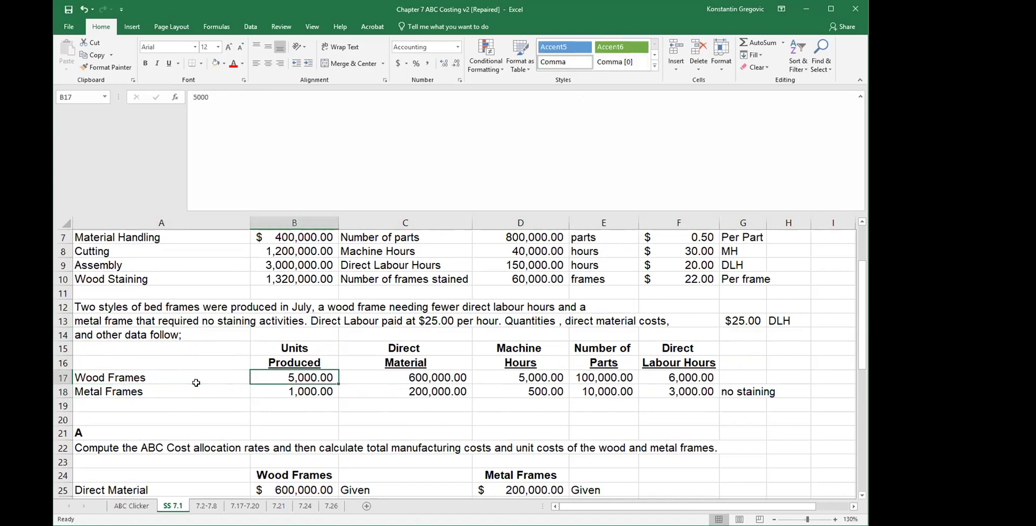
pyautogui.press('Left')
pyautogui.press('Right')
pyautogui.press('Left')
pyautogui.press('Down')
pyautogui.press('Right')
pyautogui.press('Up')
# Step: Compare the direct material costs and machine hours of the wood and metal frames in columns C and D
pyautogui.press('Right')
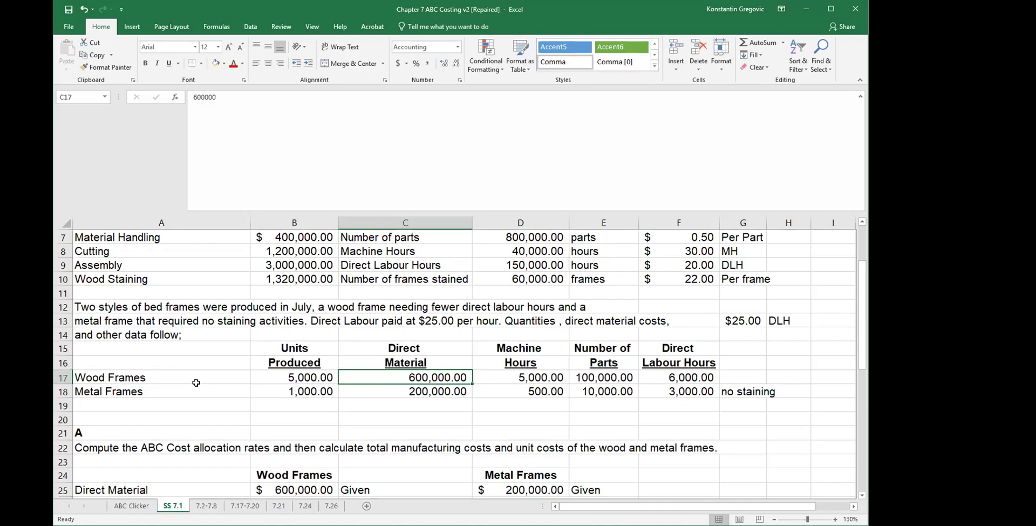
pyautogui.press('Down')
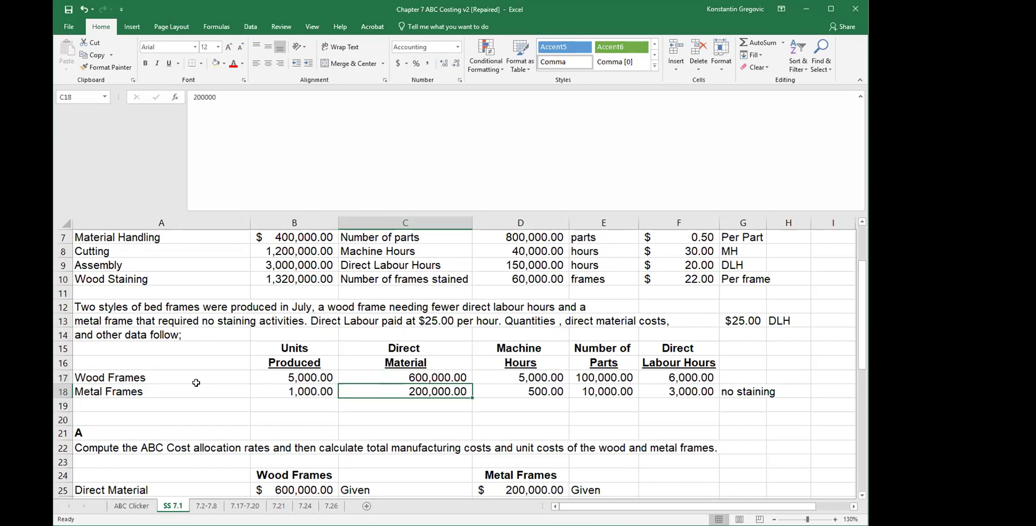
pyautogui.press('Up')
pyautogui.press('Right')
pyautogui.press('Up')
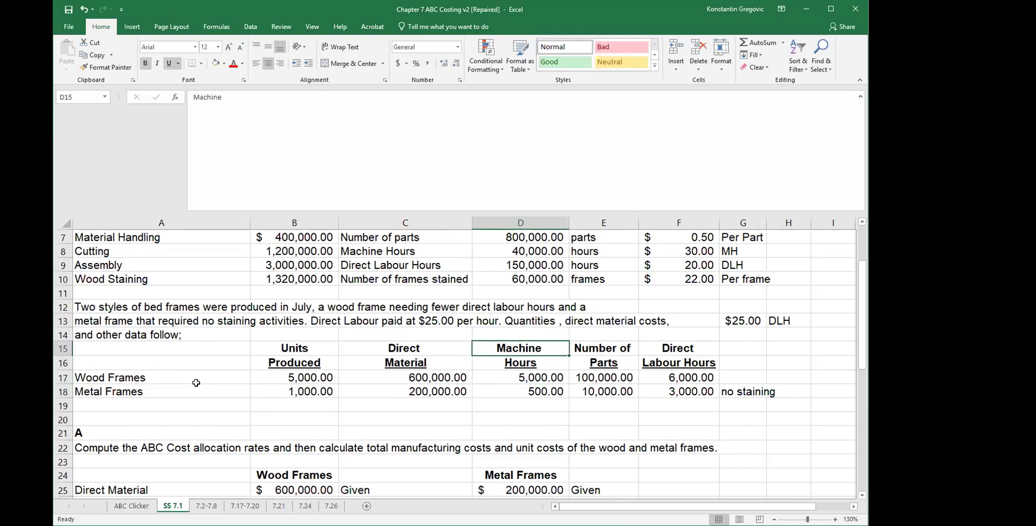
pyautogui.press('Down')
pyautogui.press('Down')
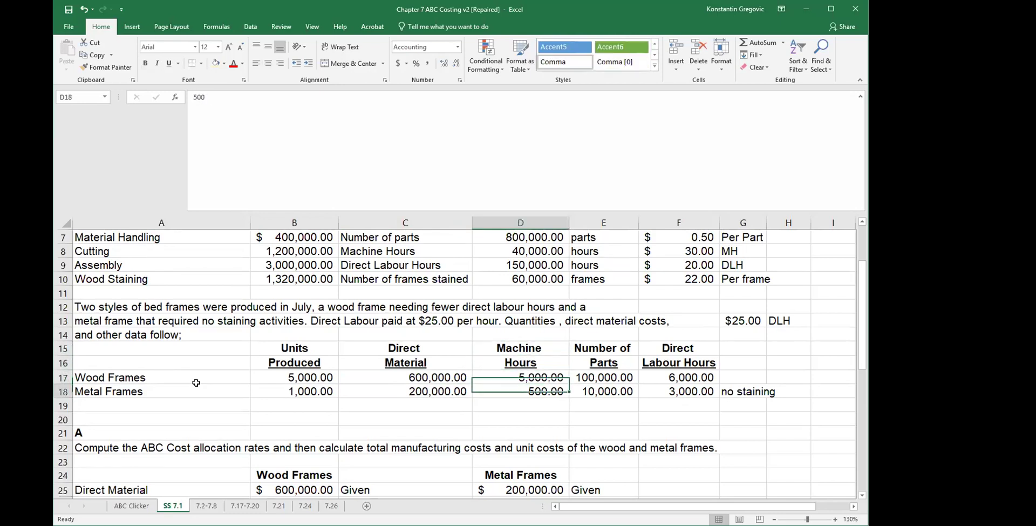
pyautogui.press('Up')
pyautogui.press('Up')
pyautogui.press('Down')
# Step: Compare the number of parts and direct labour hours of the wood and metal frames in columns E and F
pyautogui.press('Right')
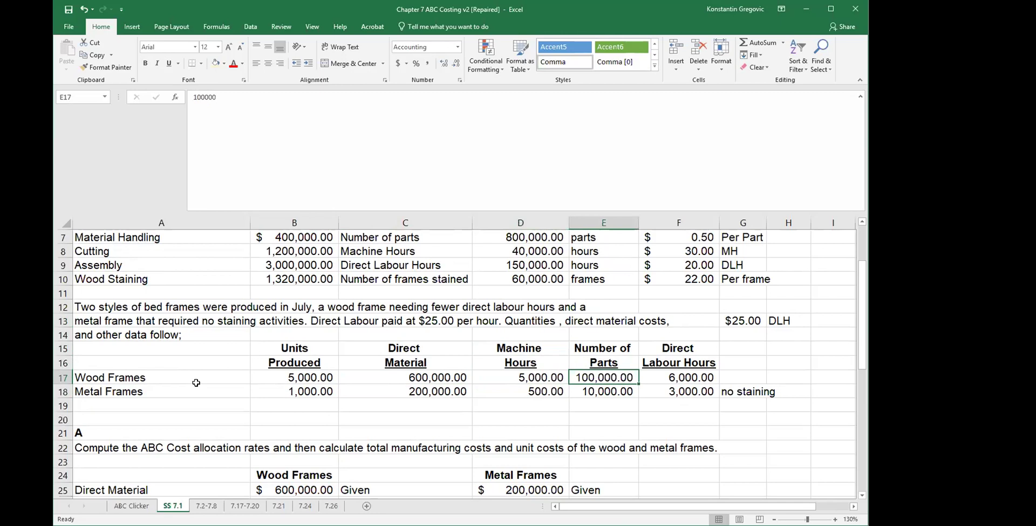
pyautogui.press('Down')
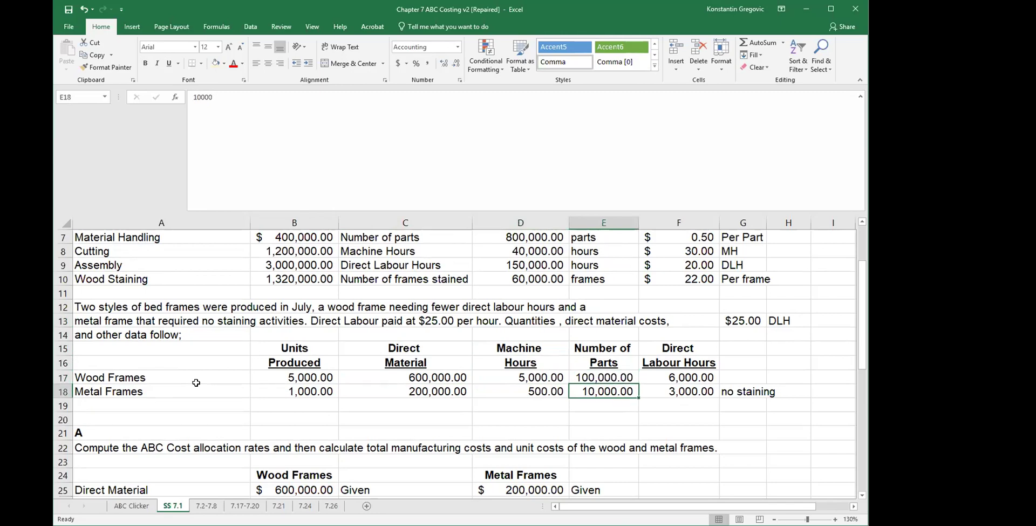
pyautogui.press('Up')
pyautogui.press('Right')
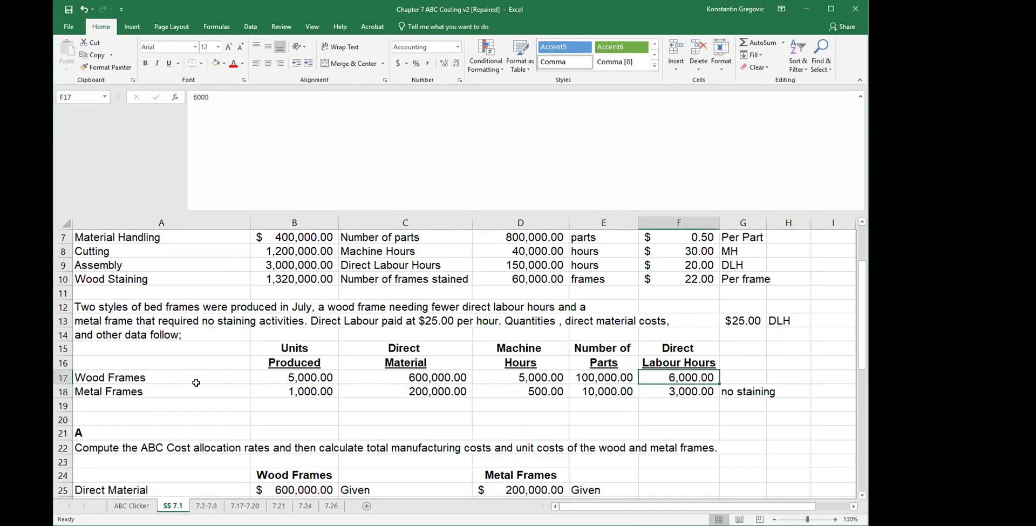
pyautogui.press('Down')
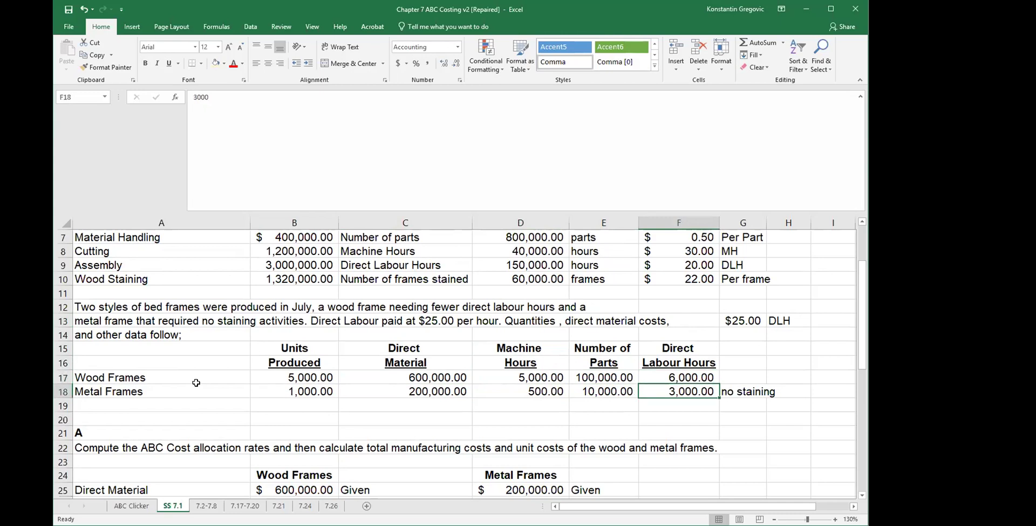
# Step: Read requirement A in row 22 about the ABC allocation rates, total manufacturing costs and unit costs
pyautogui.press('Left')
pyautogui.press('Left')
pyautogui.press('Left')
pyautogui.press('Left')
pyautogui.press('Left')
pyautogui.press('Down')
pyautogui.press('Down')
pyautogui.press('Down')
pyautogui.press('Down')
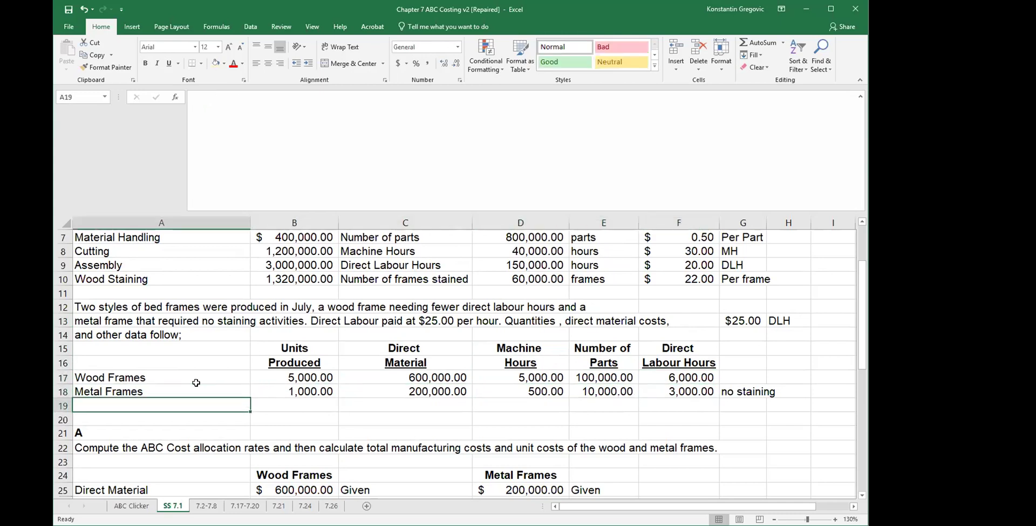
pyautogui.press('Right')
pyautogui.press('Left')
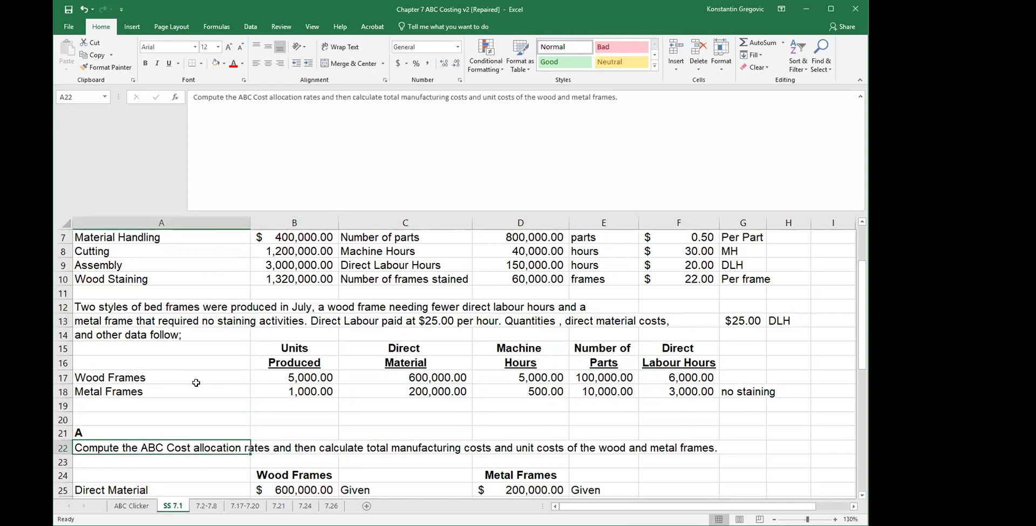
pyautogui.press('Right')
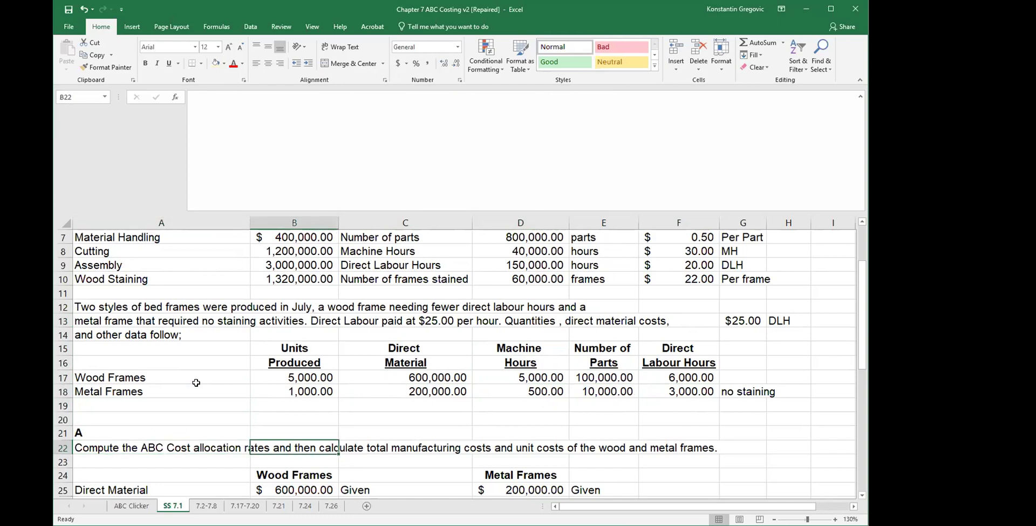
pyautogui.press('Right')
pyautogui.press('Right')
pyautogui.press('Right')
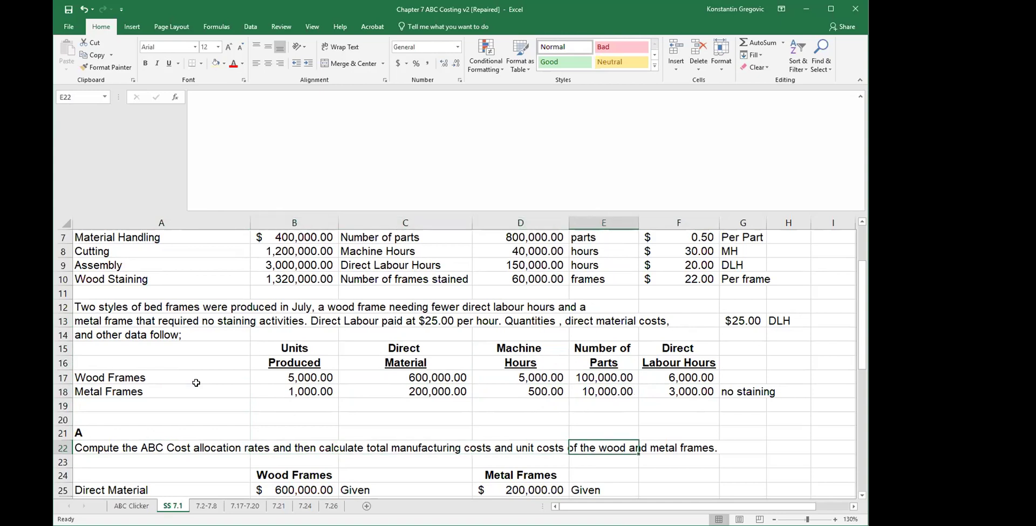
pyautogui.press('Left')
pyautogui.press('Left')
pyautogui.press('Right')
pyautogui.press('Right')
# Step: Return to the activity table and select the four allocation rates in F7:F10
pyautogui.press('Up')
pyautogui.press('Up')
pyautogui.press('Up')
pyautogui.press('Up')
pyautogui.press('Up')
pyautogui.press('Up')
pyautogui.press('Up')
pyautogui.press('Up')
pyautogui.press('Up')
pyautogui.press('Up')
pyautogui.press('Up')
pyautogui.press('Up')
pyautogui.press('Up')
pyautogui.press('Up')
pyautogui.press('Up')
pyautogui.press('Up')
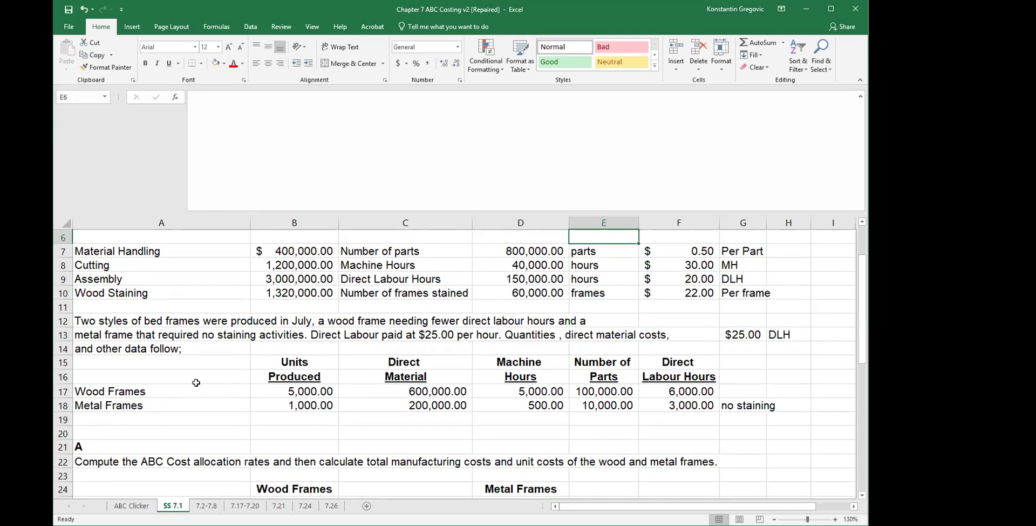
pyautogui.moveTo(693, 250); pyautogui.dragTo(691, 292)
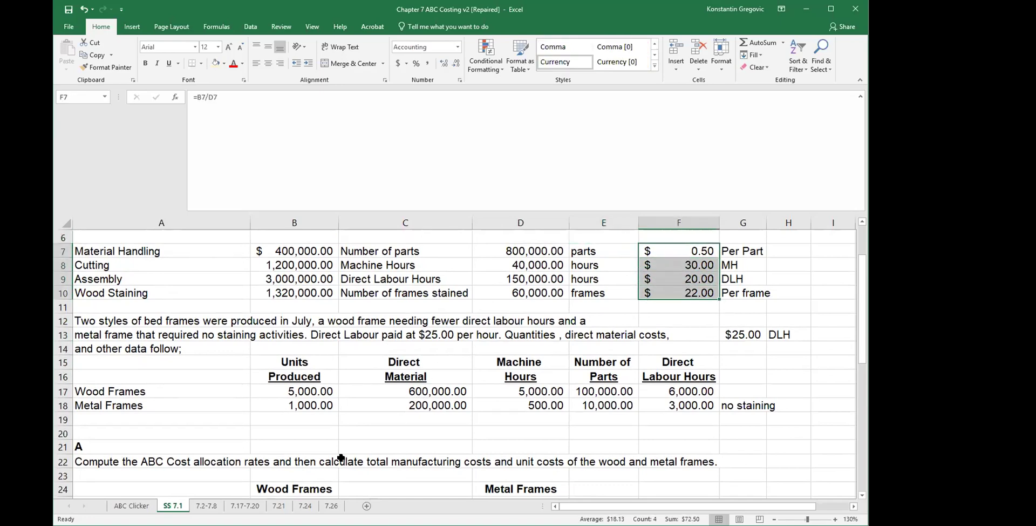
# Step: Examine the Wood Frames heading and Direct Material row that open the cost table below requirement A
pyautogui.scroll(-1, 341, 458)
pyautogui.scroll(1, 340, 458)
pyautogui.click(276, 473)
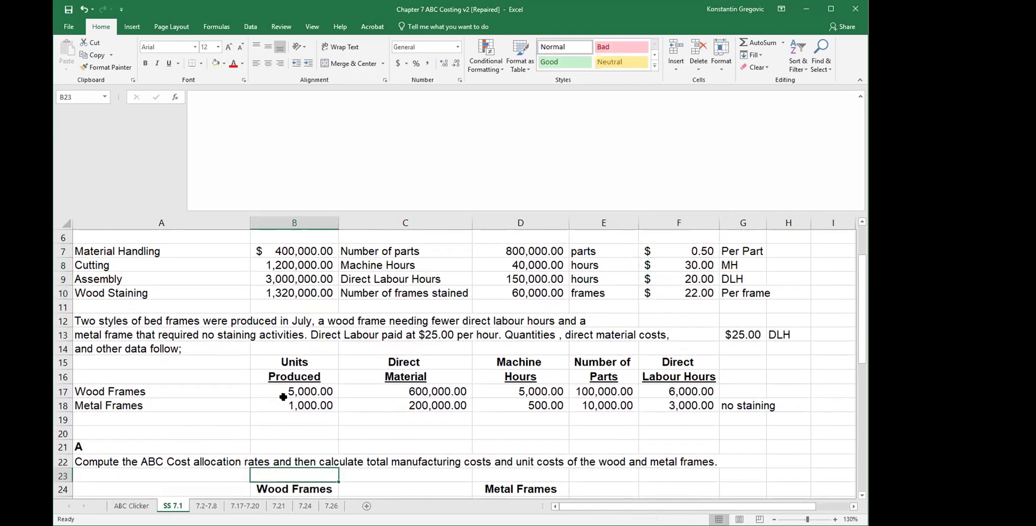
pyautogui.press('Left')
pyautogui.press('Down')
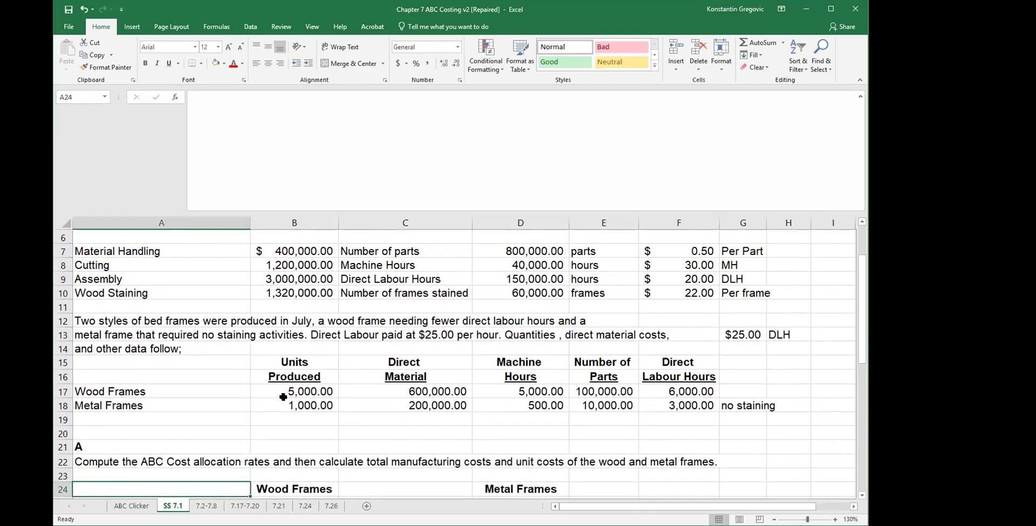
pyautogui.press('Down')
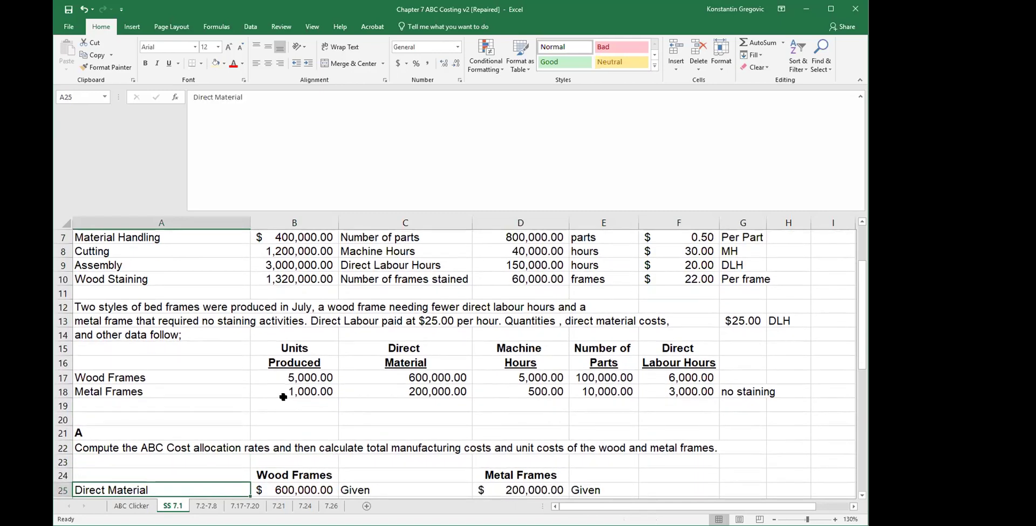
pyautogui.click(324, 475)
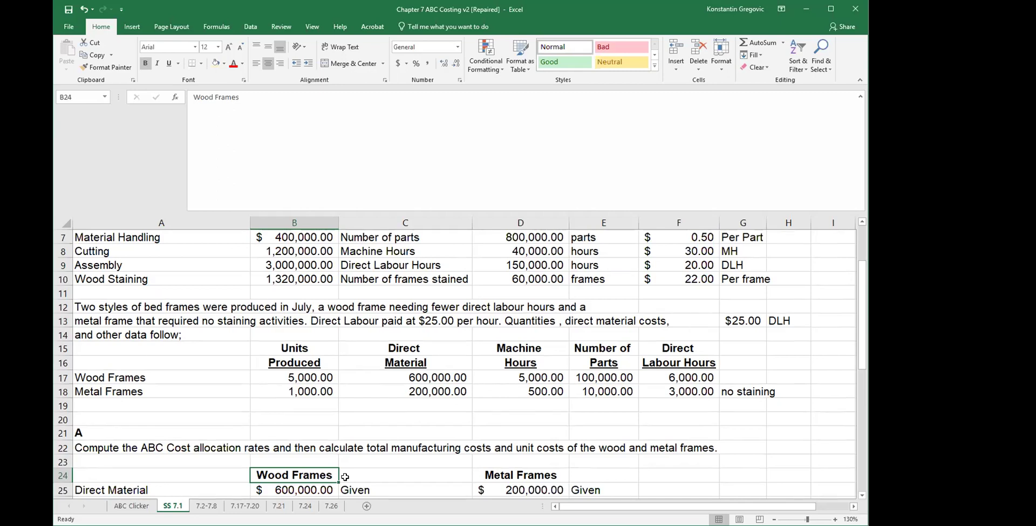
# Step: Enter the label "Costing a product" in cell C20
pyautogui.click(341, 416)
pyautogui.write('Constuh')
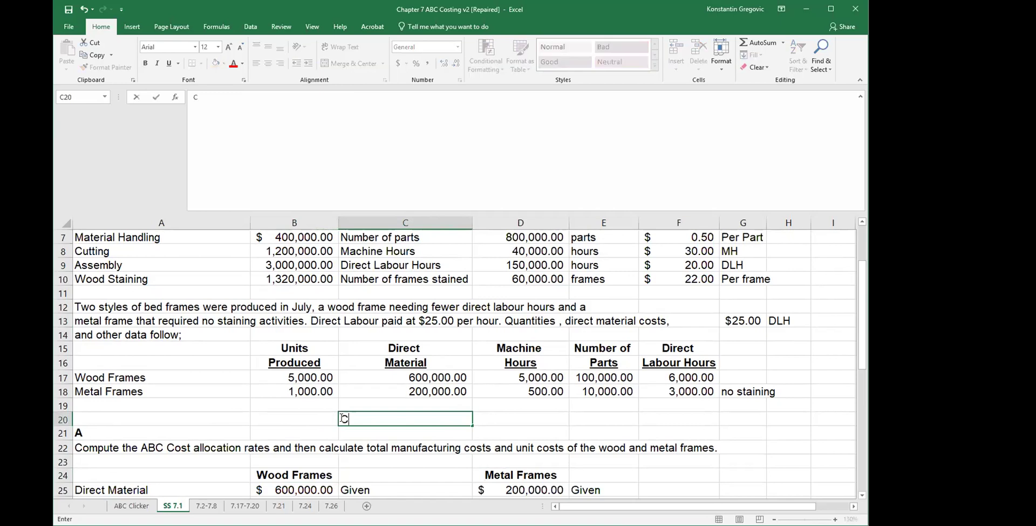
pyautogui.press('BackSpace')
pyautogui.press('BackSpace')
pyautogui.press('BackSpace')
pyautogui.press('BackSpace')
pyautogui.press('BackSpace')
pyautogui.press('BackSpace')
pyautogui.write('ost')
pyautogui.press('BackSpace')
pyautogui.press('BackSpace')
pyautogui.press('BackSpace')
pyautogui.write('osgings')
pyautogui.press('BackSpace')
pyautogui.press('BackSpace')
pyautogui.press('BackSpace')
pyautogui.press('BackSpace')
pyautogui.press('BackSpace')
pyautogui.write('ting')
pyautogui.press('BackSpace')
pyautogui.press('BackSpace')
pyautogui.write('ng a product')
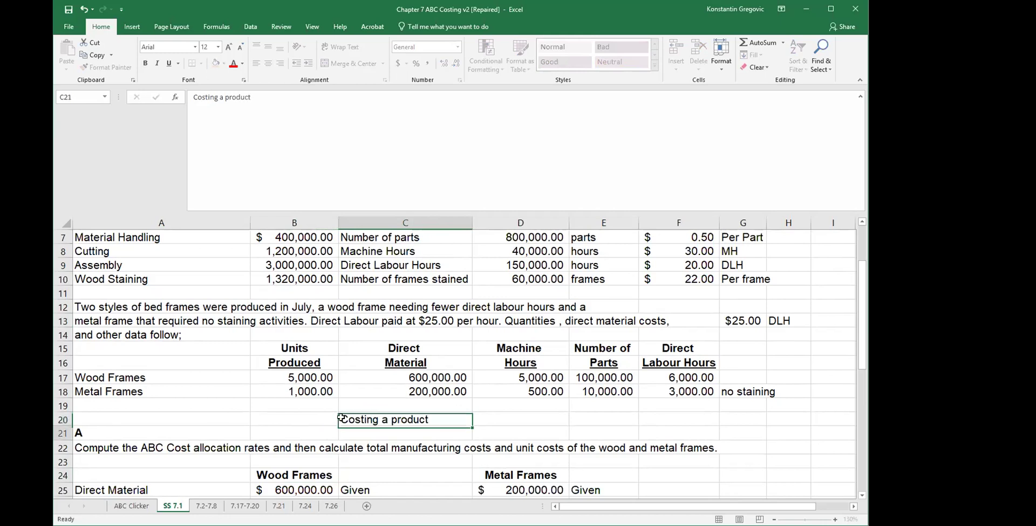
# Step: Enter the cost components DM, DL and MO in cells D20, E20 and F20
pyautogui.press('Tab')
pyautogui.write('DM')
pyautogui.press('Tab')
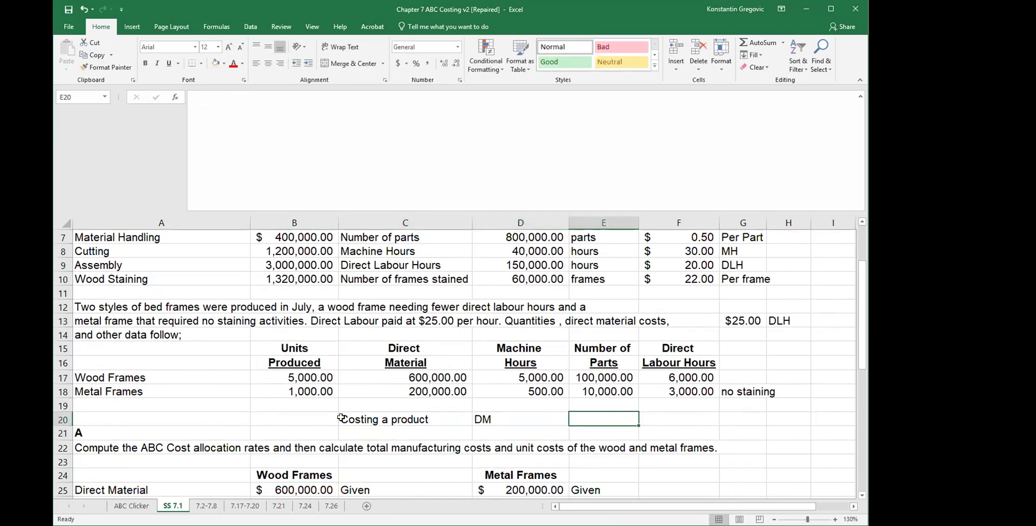
pyautogui.write("DK'")
pyautogui.press('BackSpace')
pyautogui.press('BackSpace')
pyautogui.write('K')
pyautogui.press('BackSpace')
pyautogui.write('L')
pyautogui.press('Return')
pyautogui.press('Up')
pyautogui.press('Right')
pyautogui.write('MO')
pyautogui.press('Return')
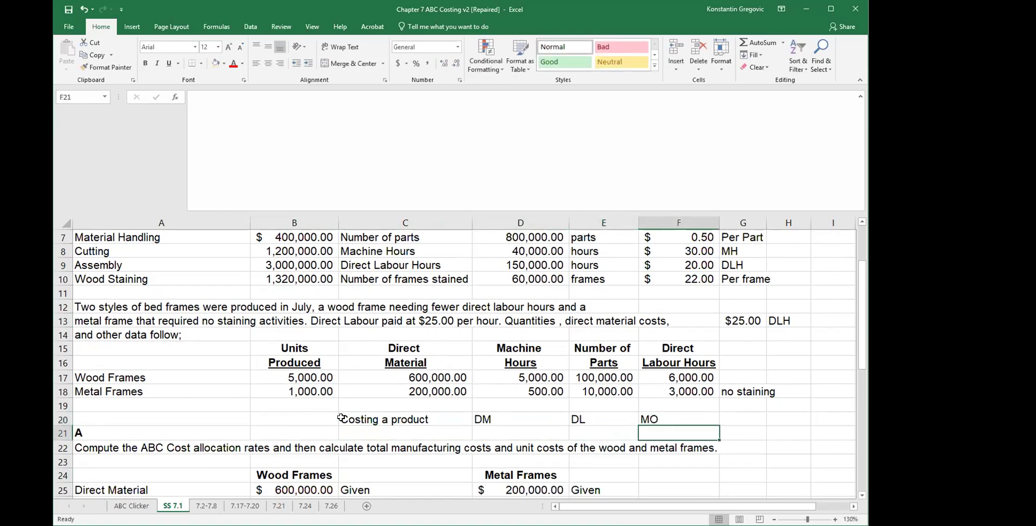
# Step: Add the note "Chapter 5" in cell G20 beside the cost components
pyautogui.press('Up')
pyautogui.press('Right')
pyautogui.write('C\\wa')
pyautogui.press('BackSpace')
pyautogui.press('BackSpace')
pyautogui.press('BackSpace')
pyautogui.write('a')
pyautogui.press('BackSpace')
pyautogui.write('hapter 5')
pyautogui.press('Return')
# Step: Compare the Direct Material amounts in B25 and D25 with their source figures for wood and metal frames in C17:C18
pyautogui.press('Left')
pyautogui.press('Left')
pyautogui.press('Left')
pyautogui.press('Left')
pyautogui.press('Left')
pyautogui.press('Left')
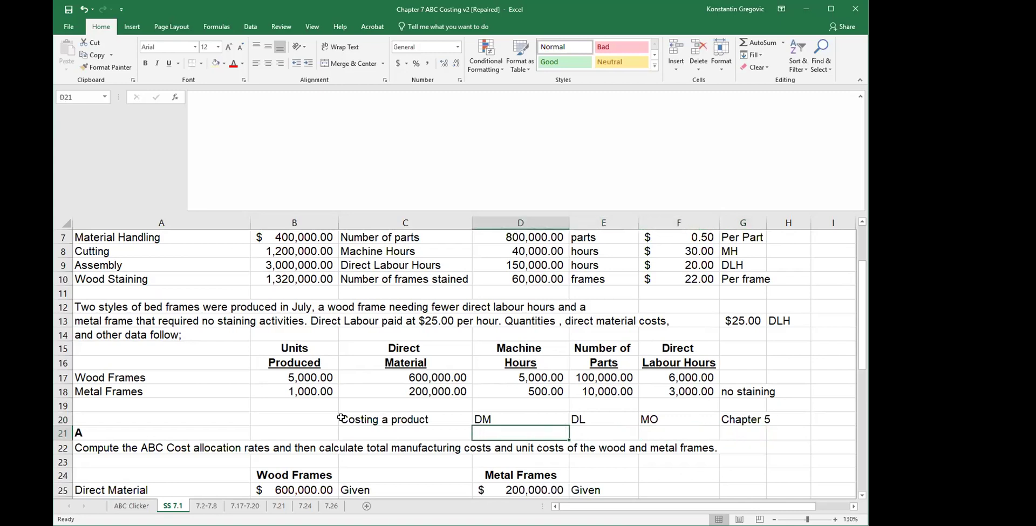
pyautogui.press('Down')
pyautogui.press('Down')
pyautogui.press('Down')
pyautogui.press('Down')
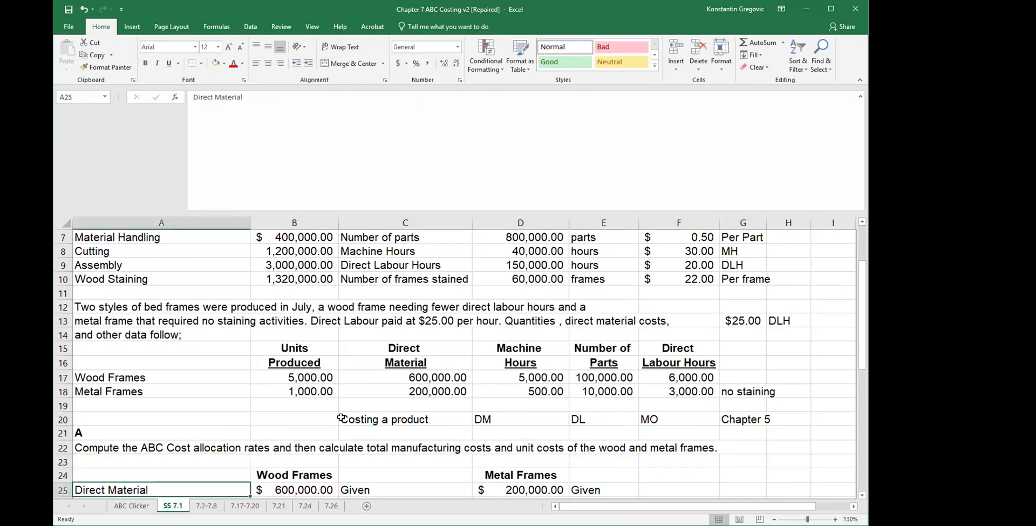
pyautogui.press('Up')
pyautogui.press('Up')
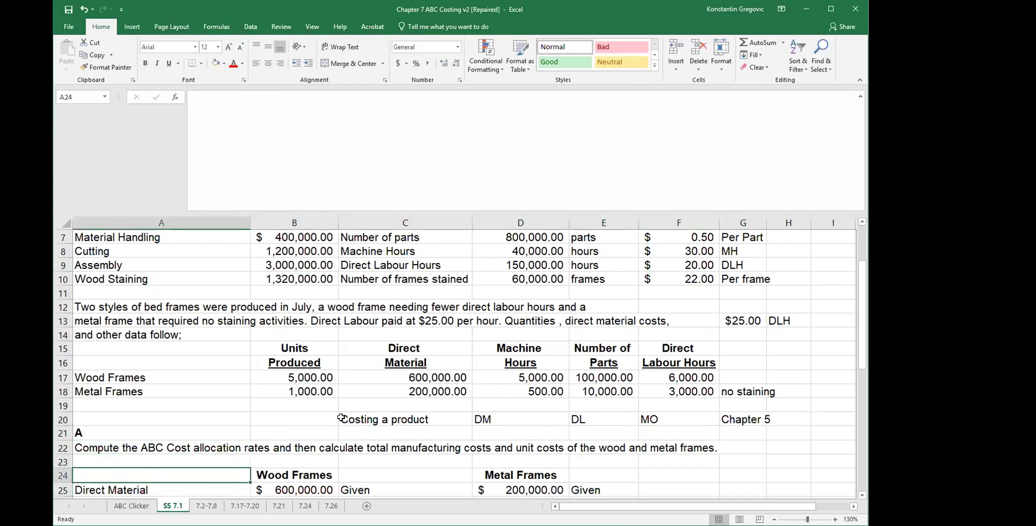
pyautogui.press('Down')
pyautogui.press('Down')
pyautogui.press('Right')
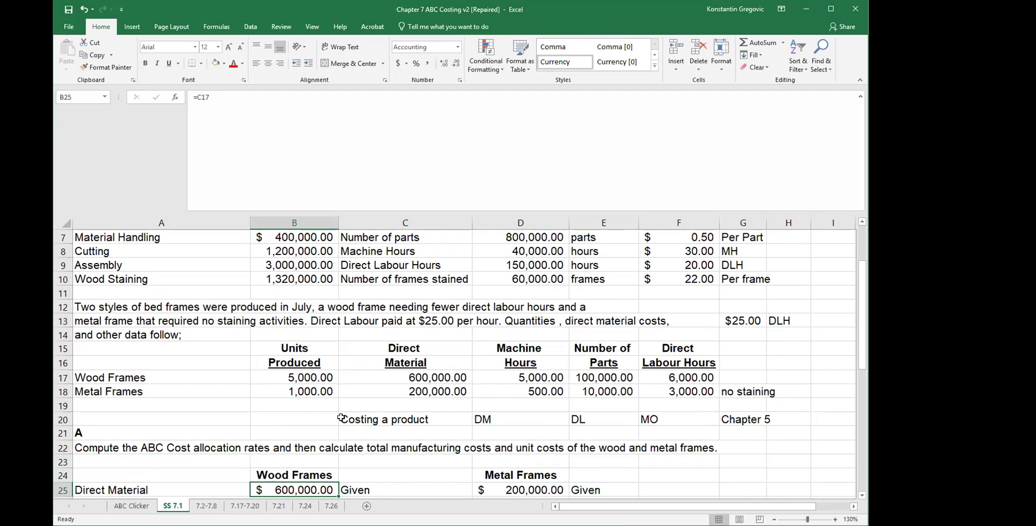
pyautogui.click(418, 376)
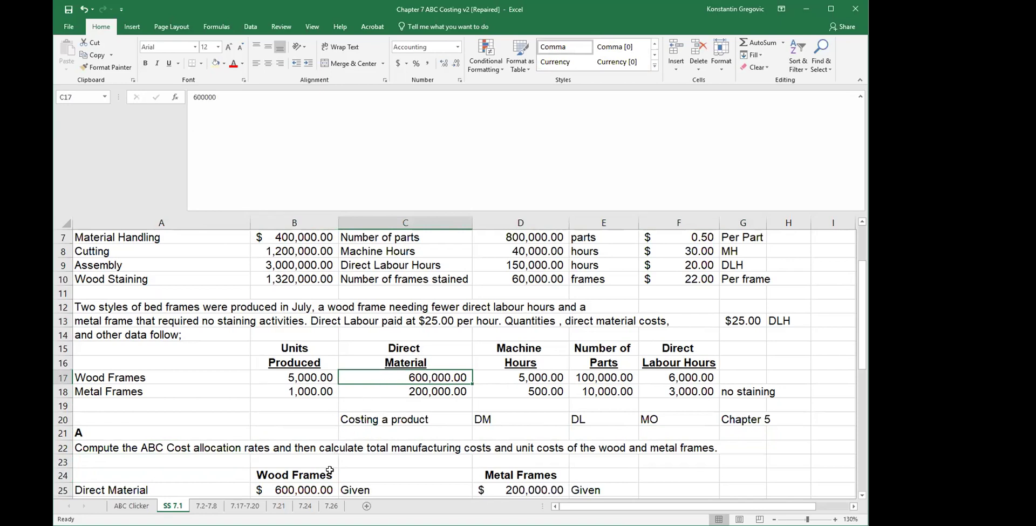
pyautogui.click(320, 489)
pyautogui.click(507, 489)
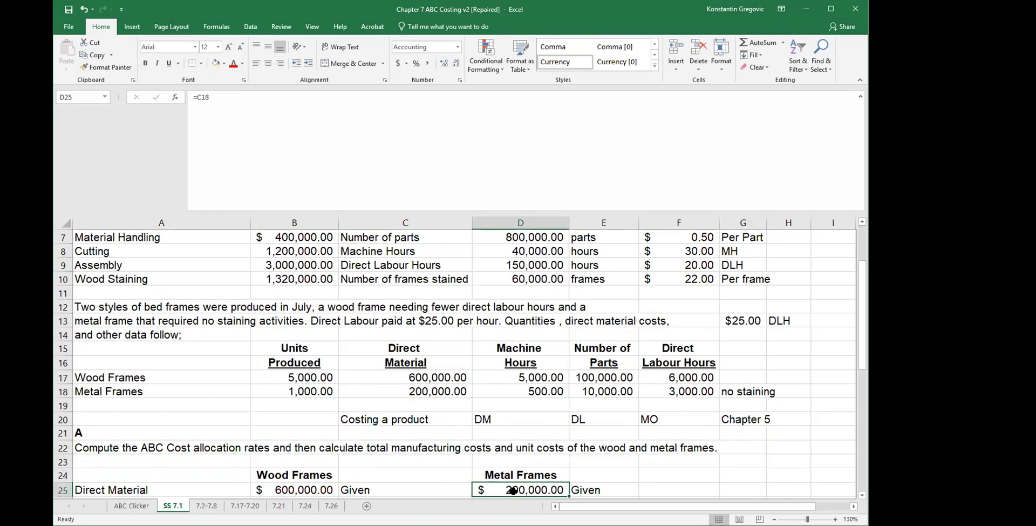
pyautogui.click(419, 393)
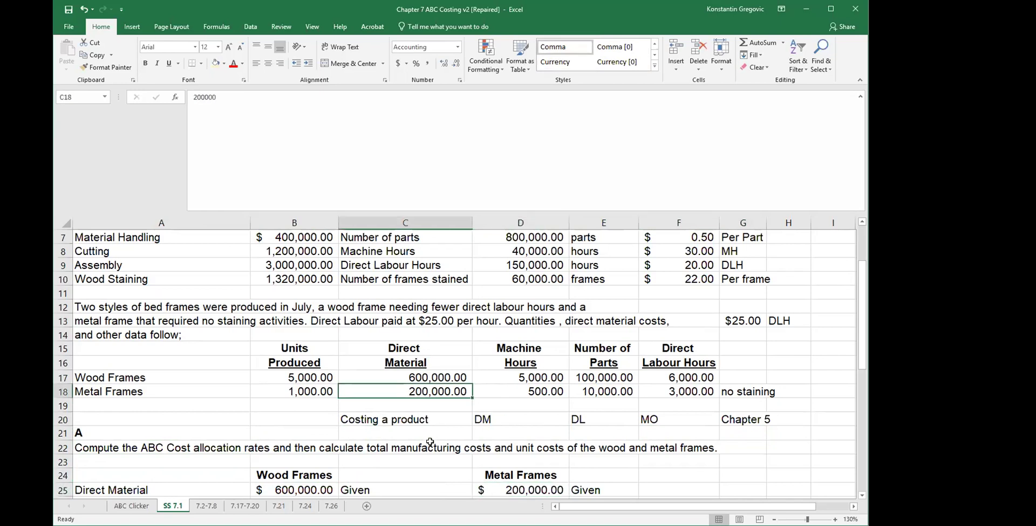
# Step: Review the costing labels in D20:G20 and make the DL label in E20 bold
pyautogui.click(739, 420)
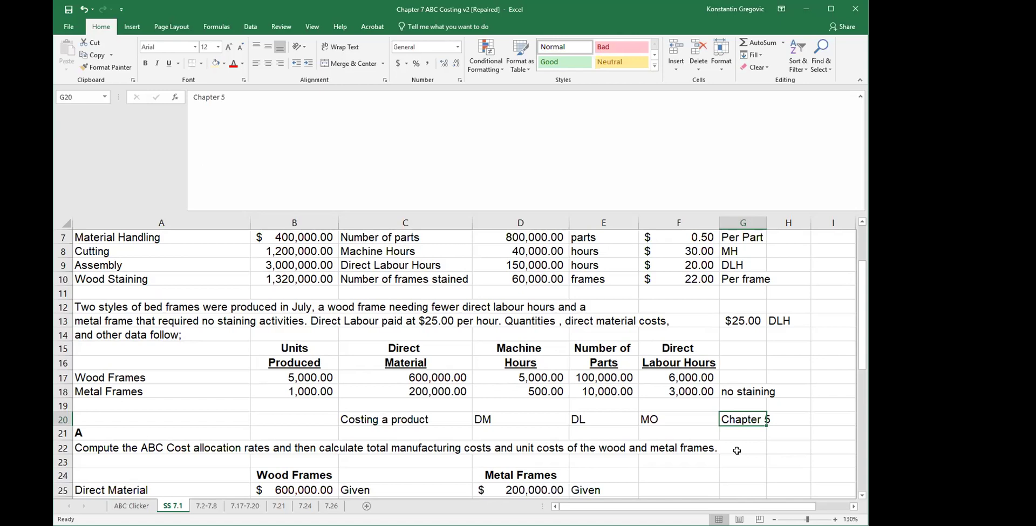
pyautogui.click(502, 417)
pyautogui.click(621, 425)
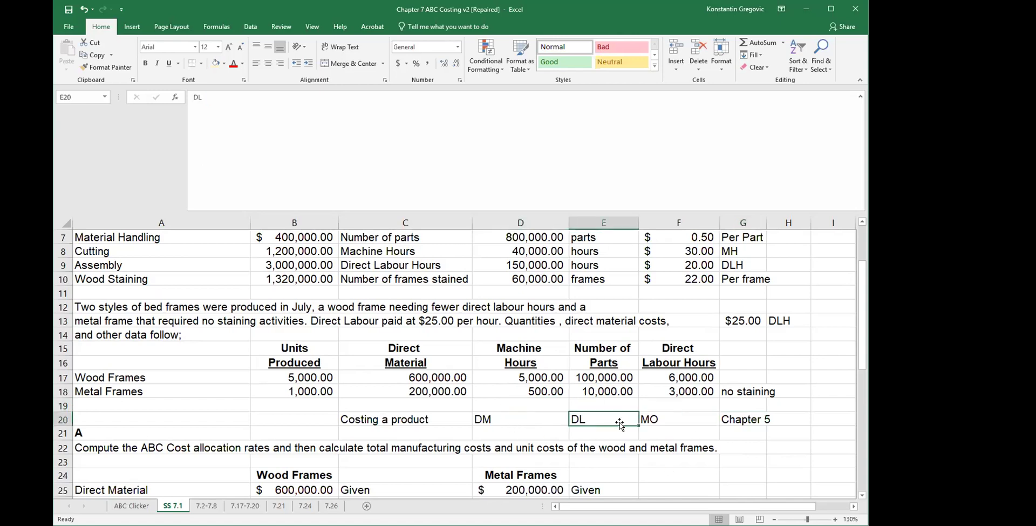
pyautogui.click(653, 418)
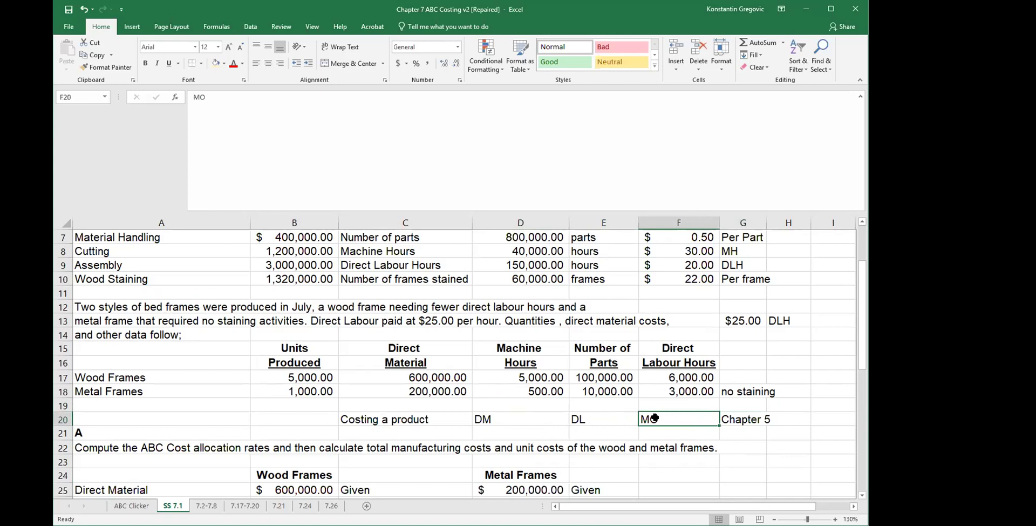
pyautogui.click(744, 418)
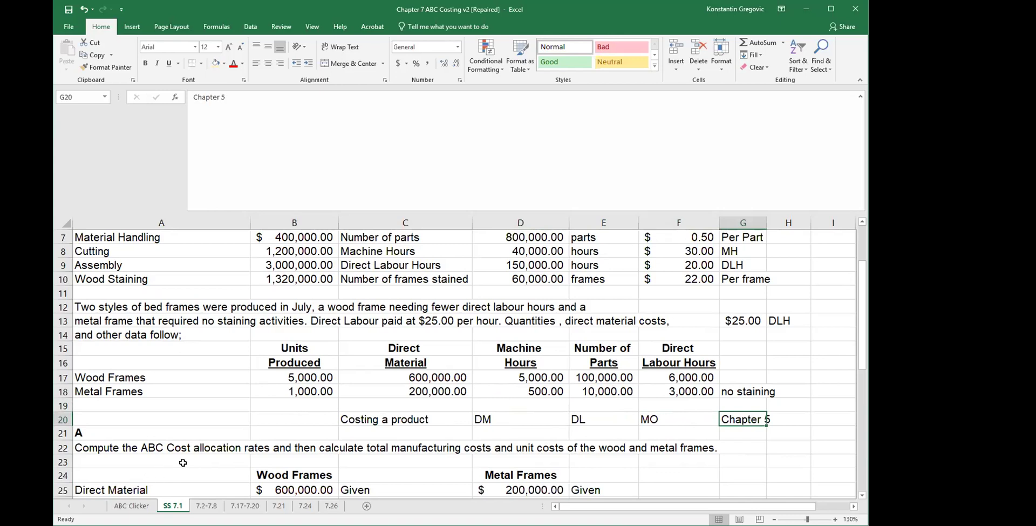
pyautogui.click(578, 421)
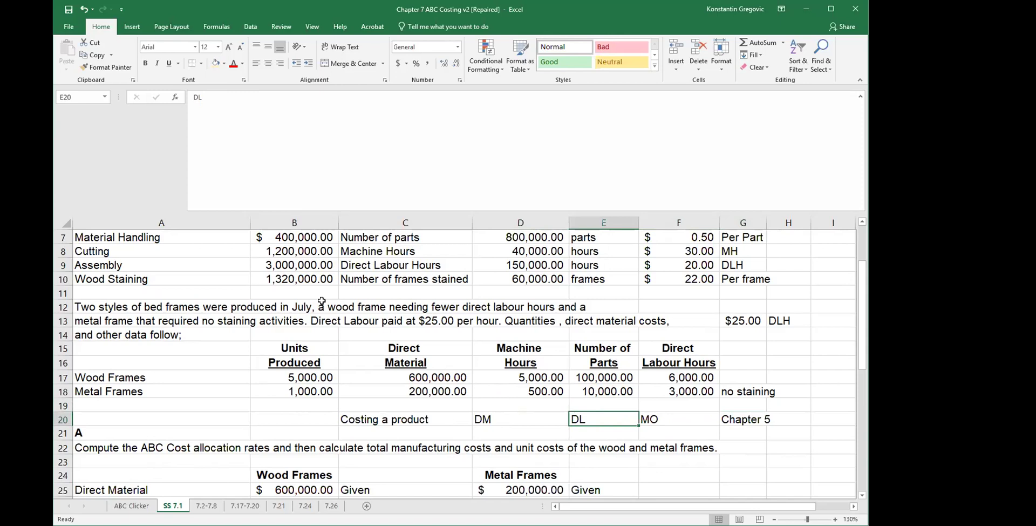
pyautogui.click(145, 64)
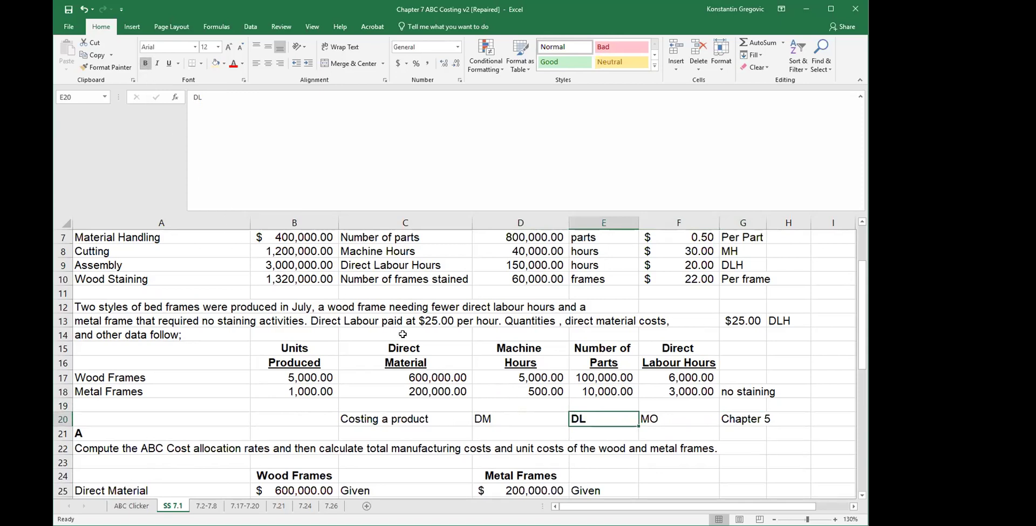
pyautogui.click(292, 470)
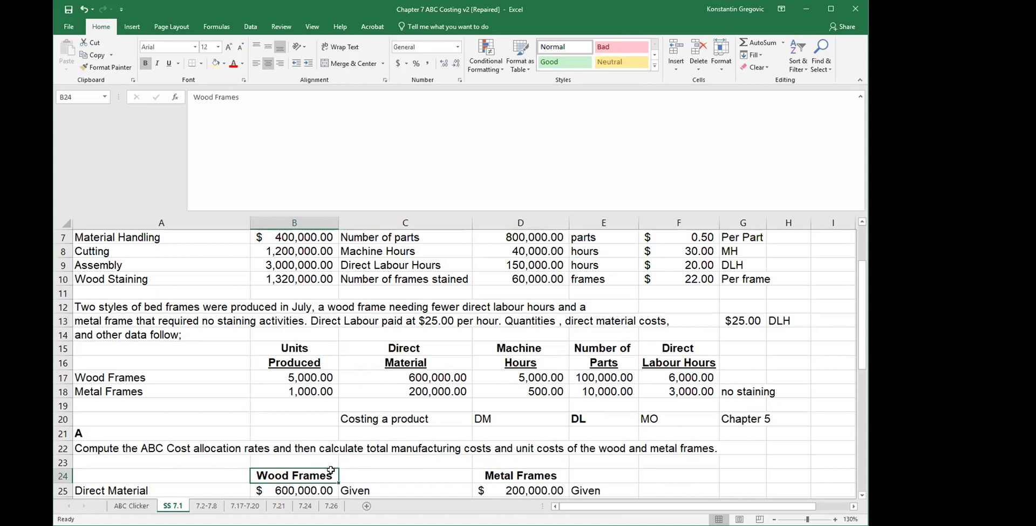
pyautogui.press('Right')
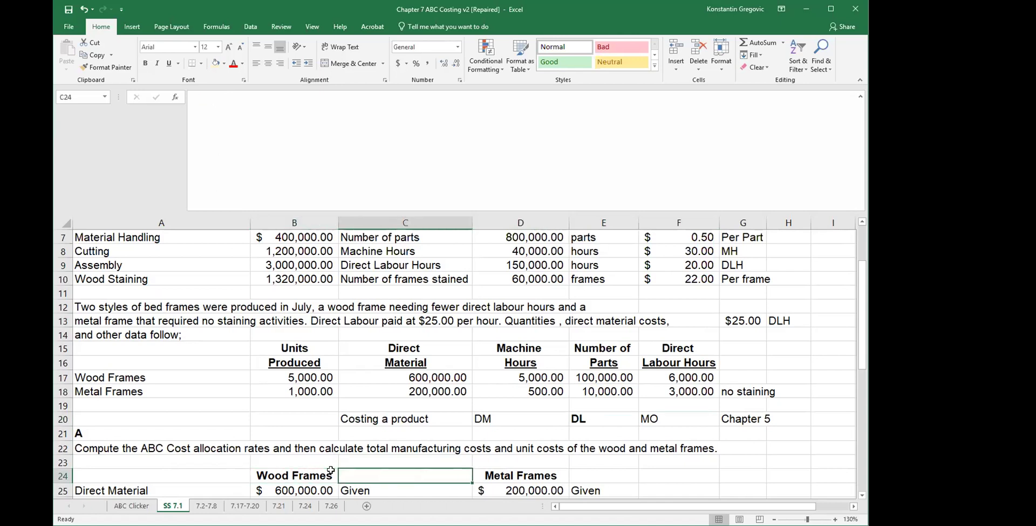
pyautogui.press('Left')
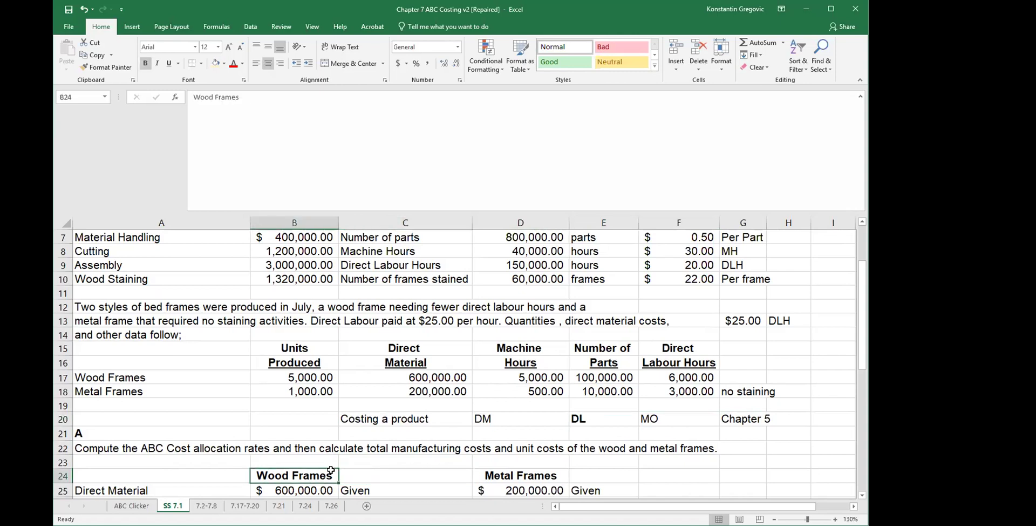
pyautogui.press('Right')
pyautogui.press('Left')
pyautogui.press('Right')
pyautogui.write('6000')
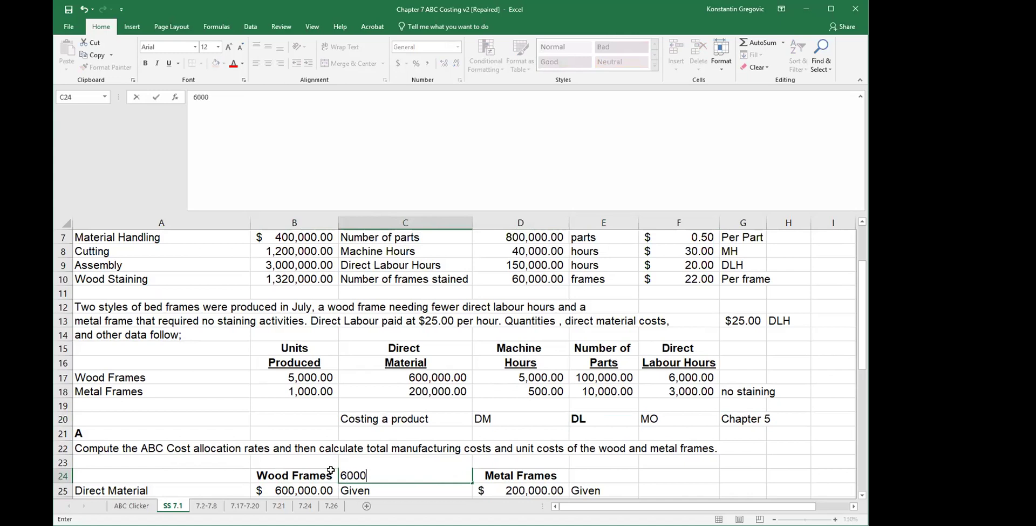
pyautogui.press('Return')
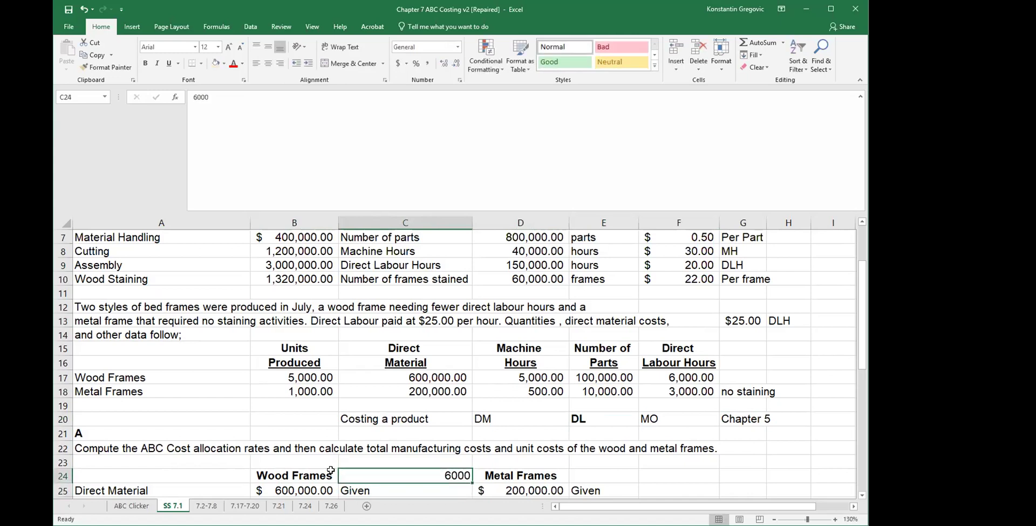
pyautogui.press('Delete')
# Step: Enter 6000 in F24 and 125000 in G24, beside the Metal Frames heading
pyautogui.press('Right')
pyautogui.press('Right')
pyautogui.press('Right')
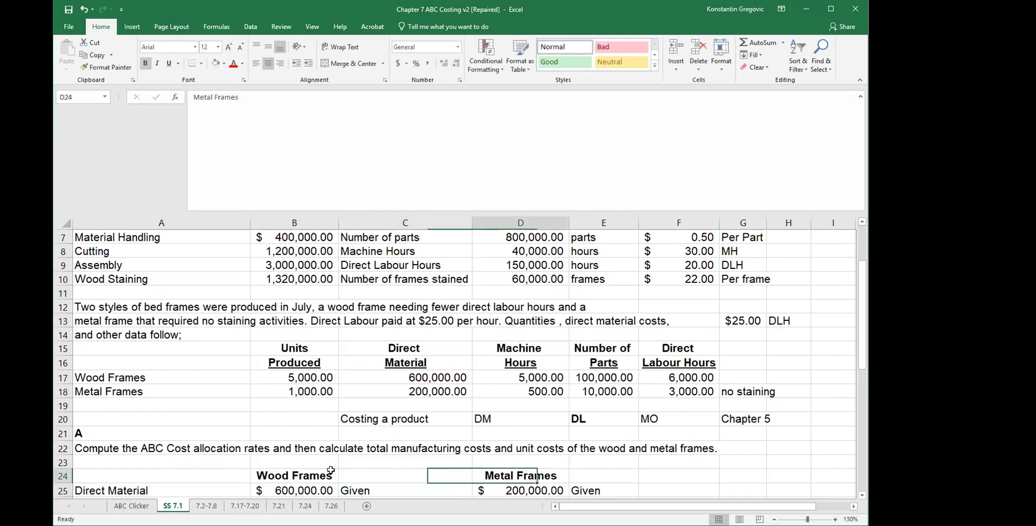
pyautogui.press('Left')
pyautogui.press('Left')
pyautogui.press('Left')
pyautogui.press('Left')
pyautogui.press('Right')
pyautogui.press('Right')
pyautogui.press('Right')
pyautogui.press('Right')
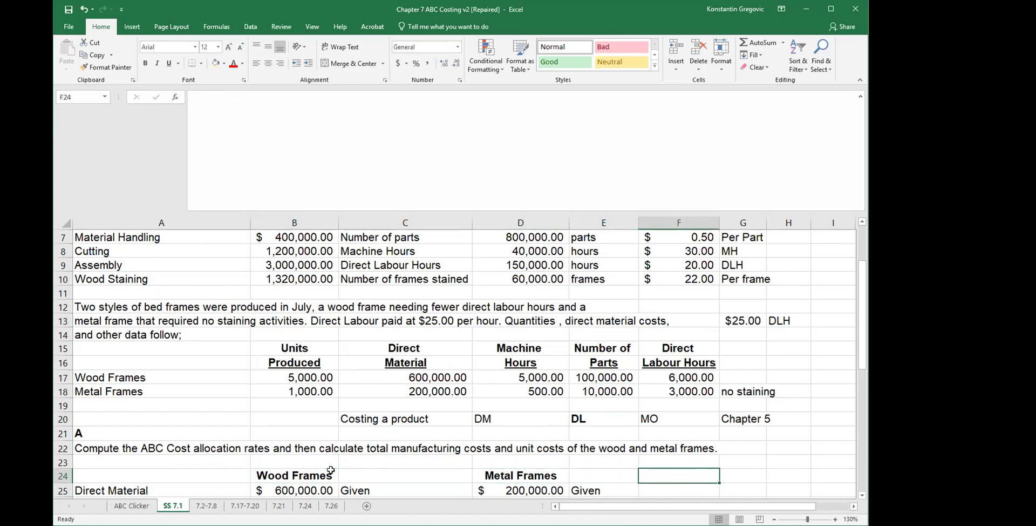
pyautogui.write('6000')
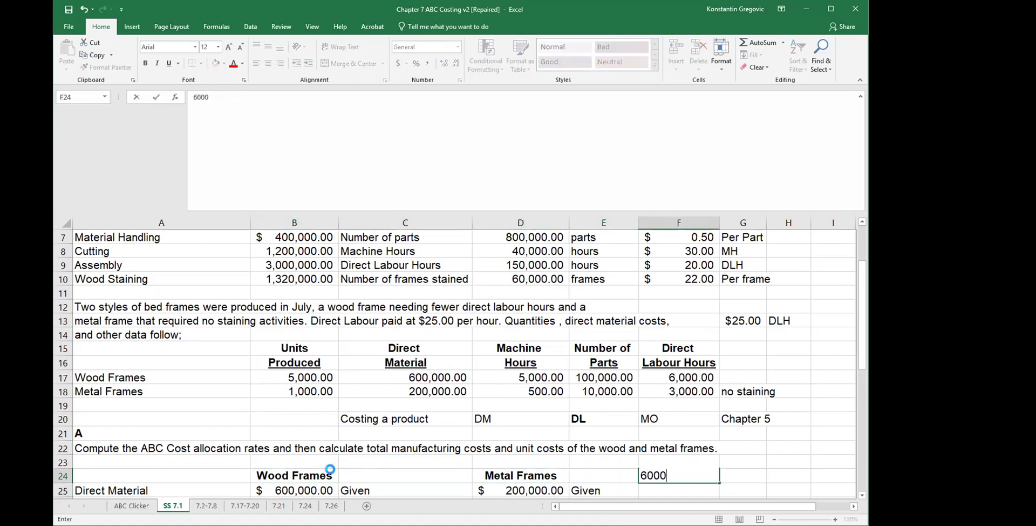
pyautogui.press('Return')
pyautogui.press('Up')
pyautogui.press('Right')
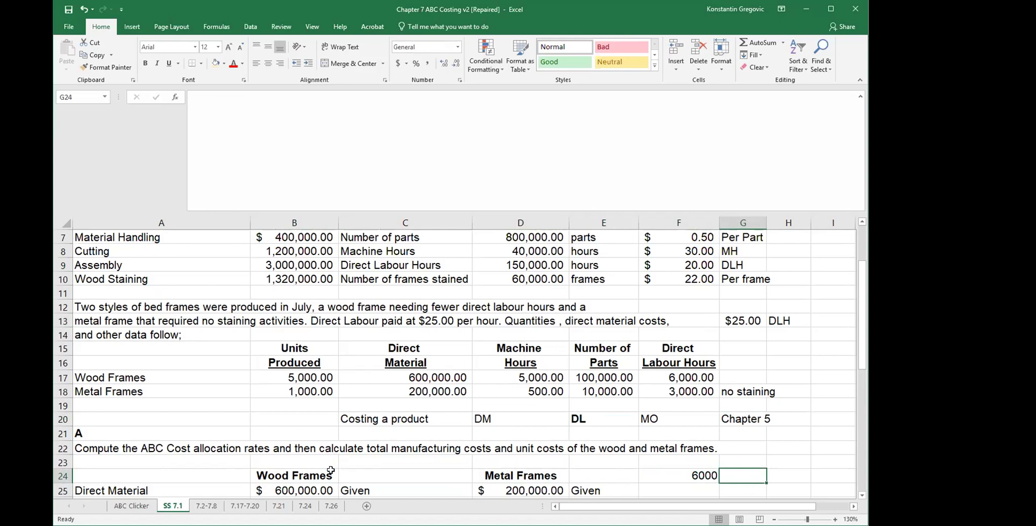
pyautogui.write('125000')
pyautogui.press('Return')
# Step: Label the example figures by entering DL in F23
pyautogui.press('Up')
pyautogui.press('Up')
pyautogui.press('Left')
pyautogui.write('DL')
pyautogui.press('Return')
# Step: Go over the frame headings in row 24, and check the direct labour hourly rate in G13 against the problem text in row 13
pyautogui.press('Right')
pyautogui.press('Left')
pyautogui.press('Left')
pyautogui.press('Left')
pyautogui.press('Left')
pyautogui.press('Left')
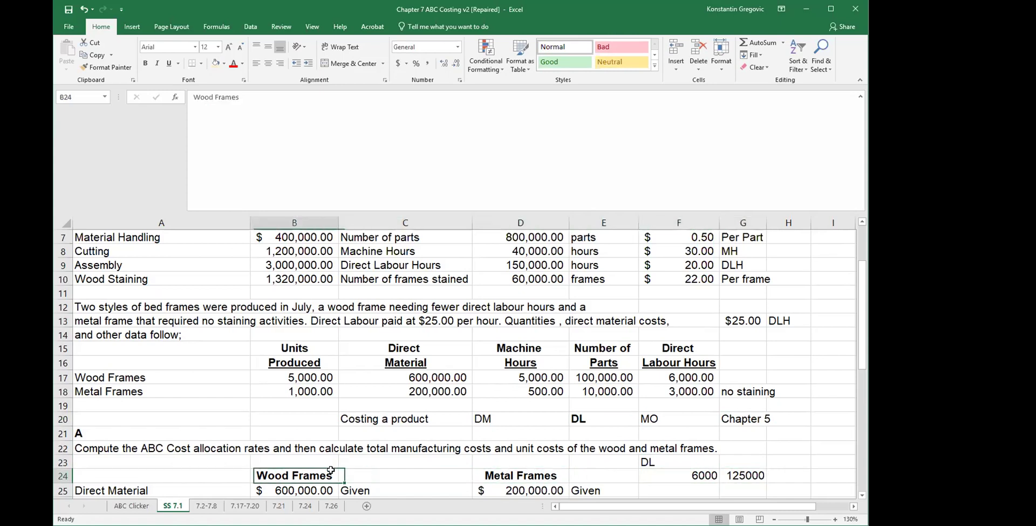
pyautogui.press('Right')
pyautogui.press('Right')
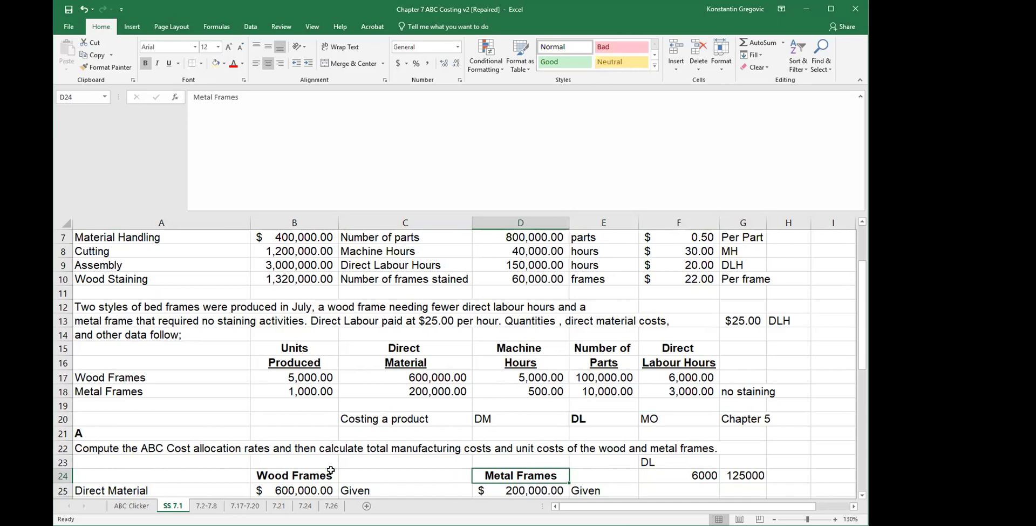
pyautogui.press('Up')
pyautogui.press('Up')
pyautogui.press('Up')
pyautogui.press('Up')
pyautogui.press('Up')
pyautogui.press('Up')
pyautogui.press('Up')
pyautogui.press('Up')
pyautogui.press('Up')
pyautogui.press('Up')
pyautogui.press('Up')
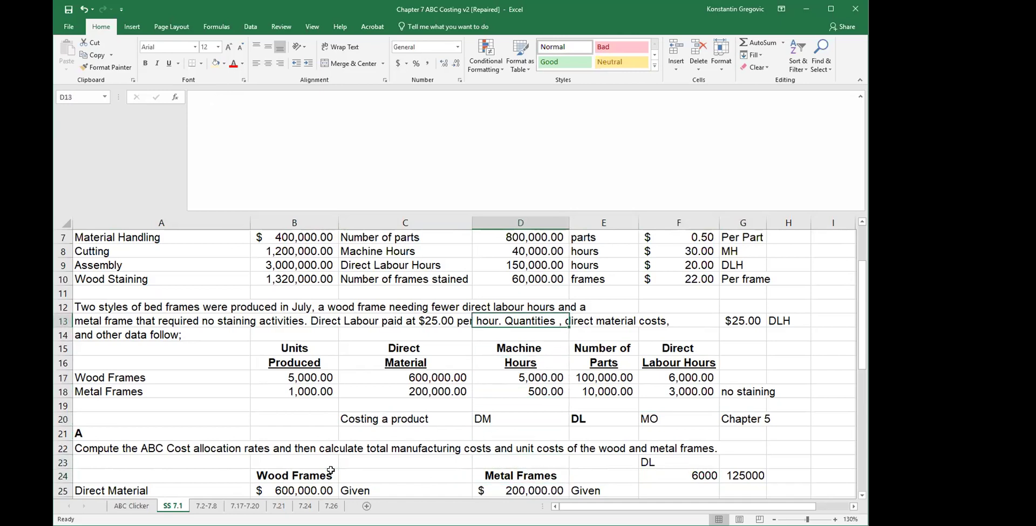
pyautogui.click(743, 322)
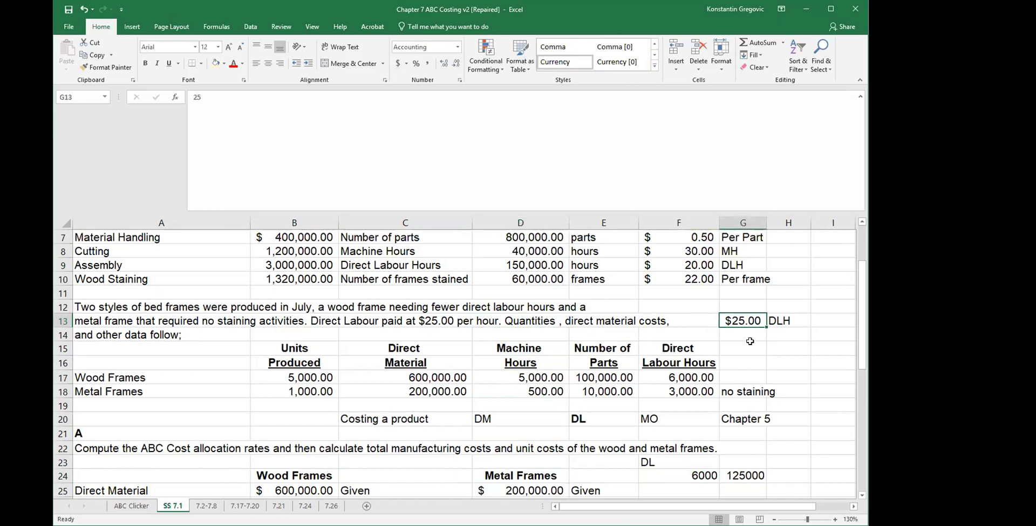
pyautogui.click(360, 319)
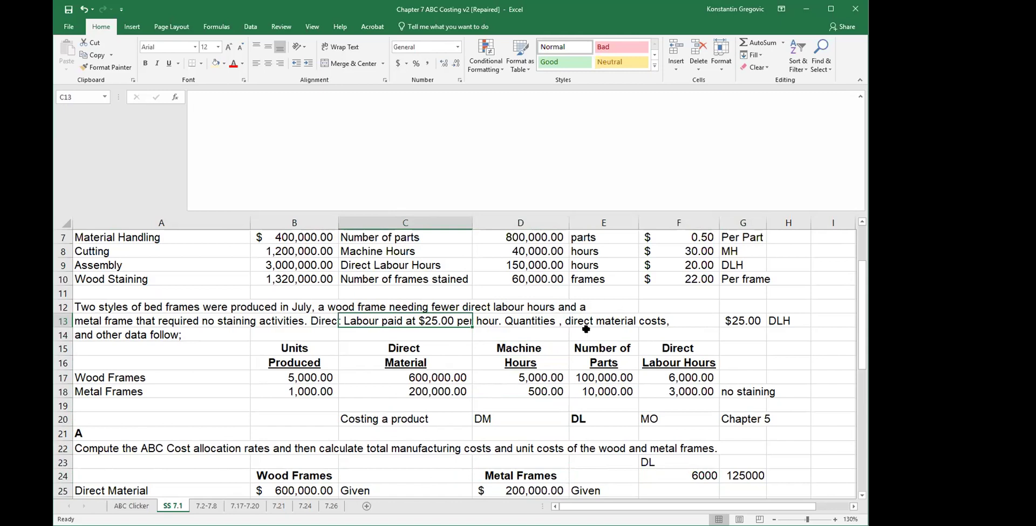
# Step: Compare the wood frames' direct labour hours in F17 with the hourly labour rate in G13
pyautogui.click(742, 320)
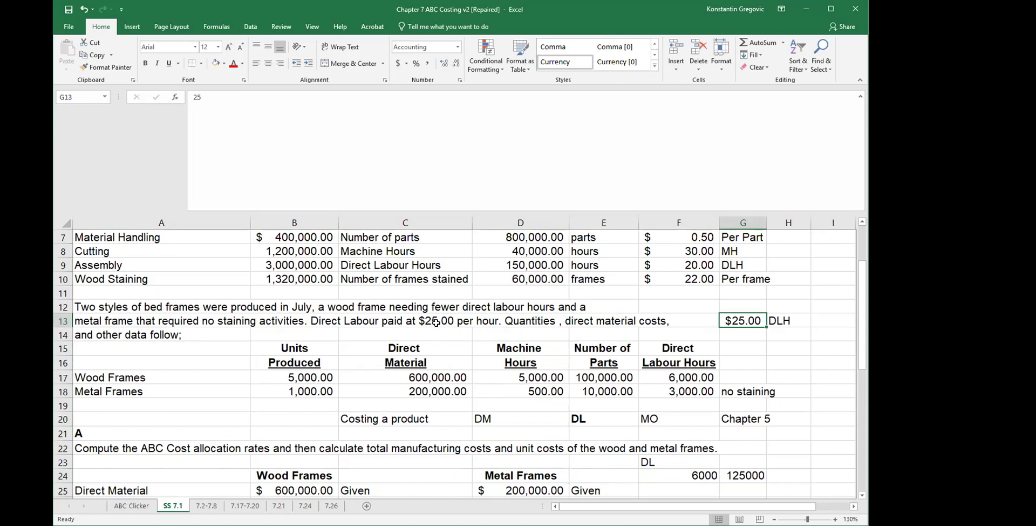
pyautogui.click(695, 374)
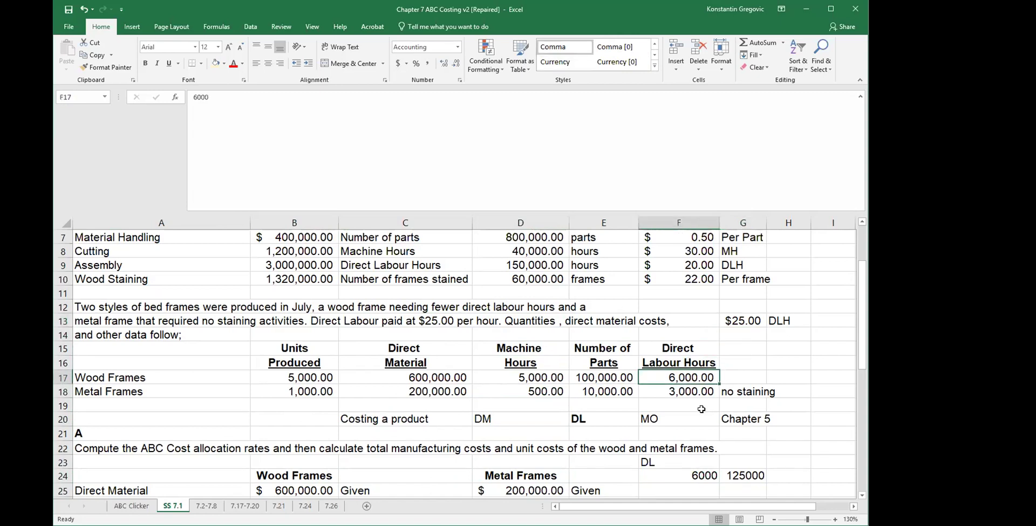
pyautogui.click(752, 317)
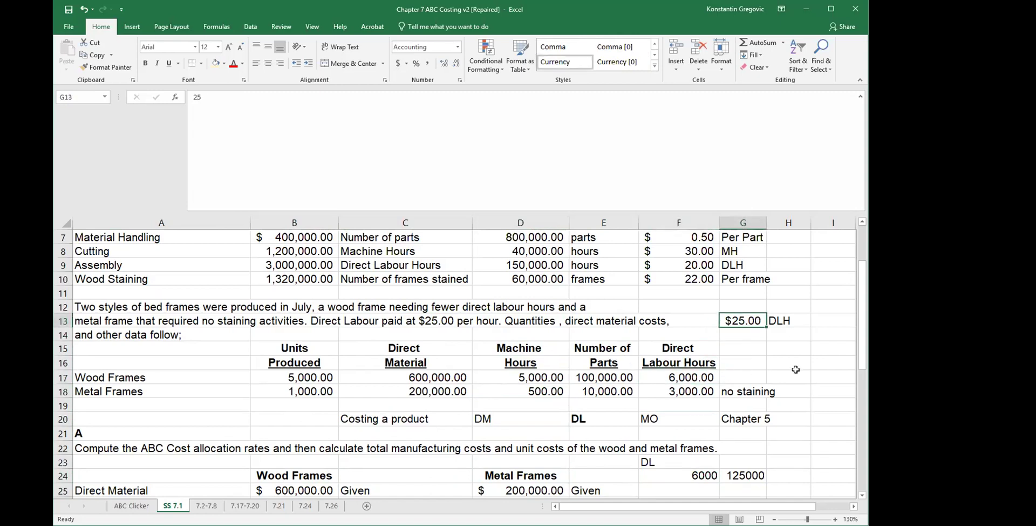
pyautogui.click(701, 379)
pyautogui.click(762, 320)
pyautogui.scroll(-1, 360, 451)
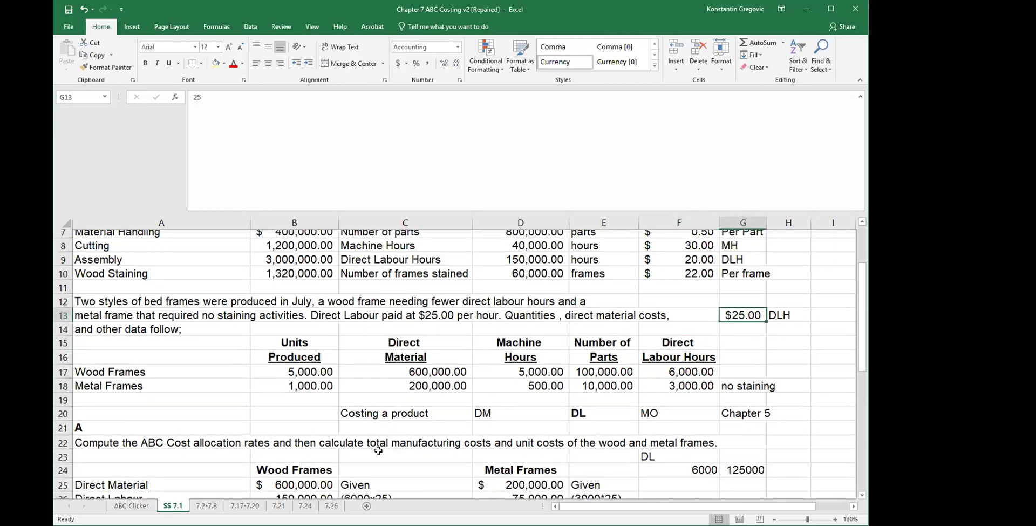
pyautogui.scroll(1, 360, 452)
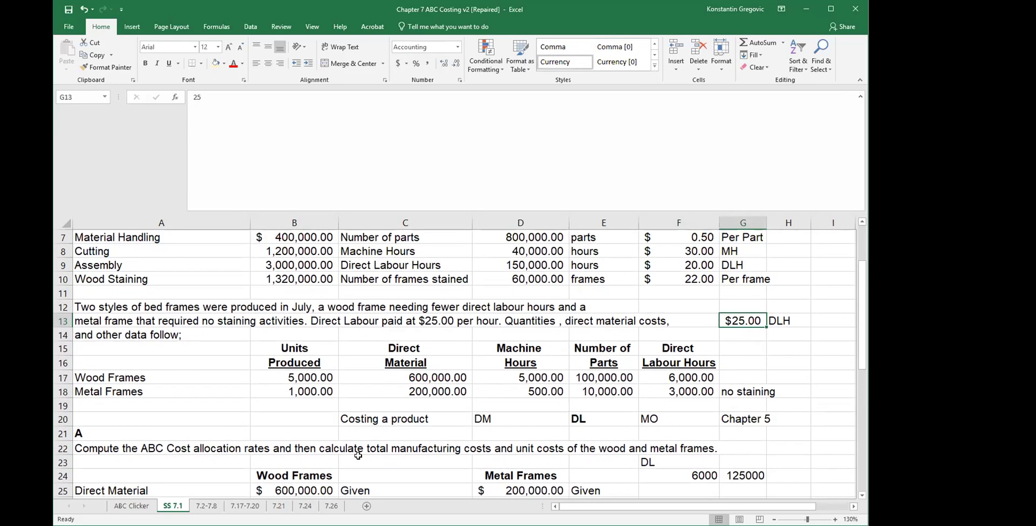
# Step: Examine the direct labour calculations for wood and metal frames in B26:E26
pyautogui.press('Down')
pyautogui.press('Down')
pyautogui.press('Down')
pyautogui.press('Down')
pyautogui.press('Down')
pyautogui.press('Down')
pyautogui.press('Down')
pyautogui.press('Down')
pyautogui.press('Down')
pyautogui.press('Down')
pyautogui.press('Down')
pyautogui.press('Down')
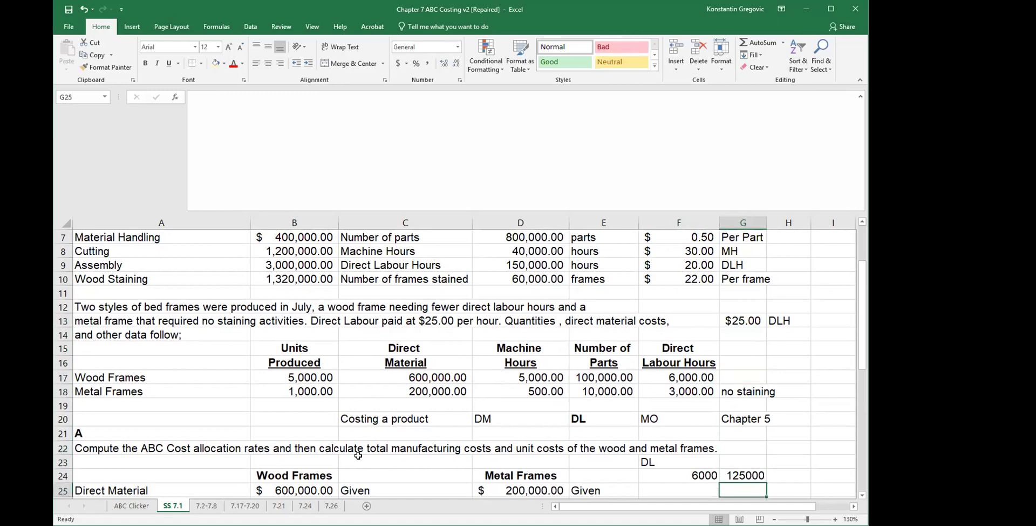
pyautogui.press('Down')
pyautogui.press('Left')
pyautogui.press('Left')
pyautogui.press('Left')
pyautogui.press('Left')
pyautogui.press('Left')
pyautogui.press('Up')
pyautogui.press('Up')
pyautogui.press('Down')
pyautogui.press('Down')
pyautogui.press('Right')
pyautogui.press('Right')
pyautogui.press('Right')
pyautogui.press('Left')
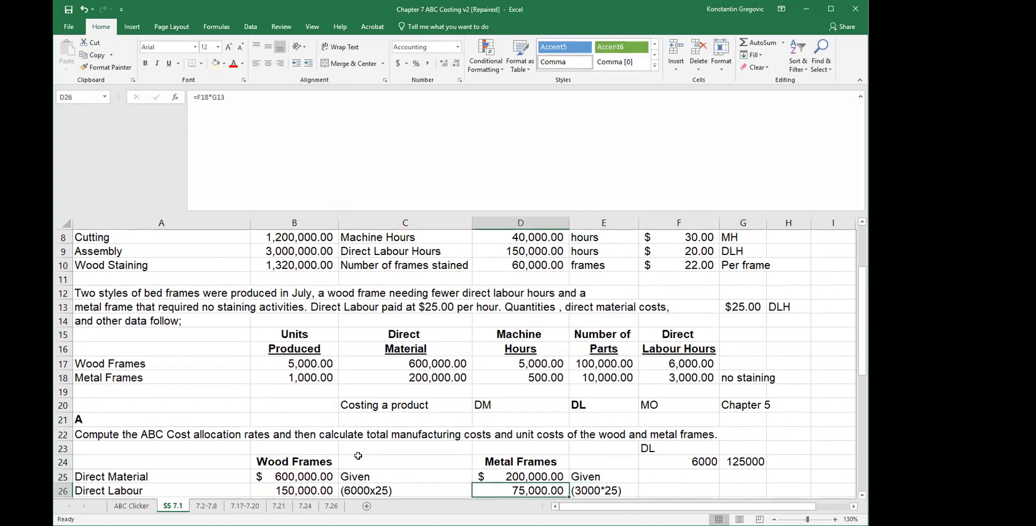
pyautogui.press('Right')
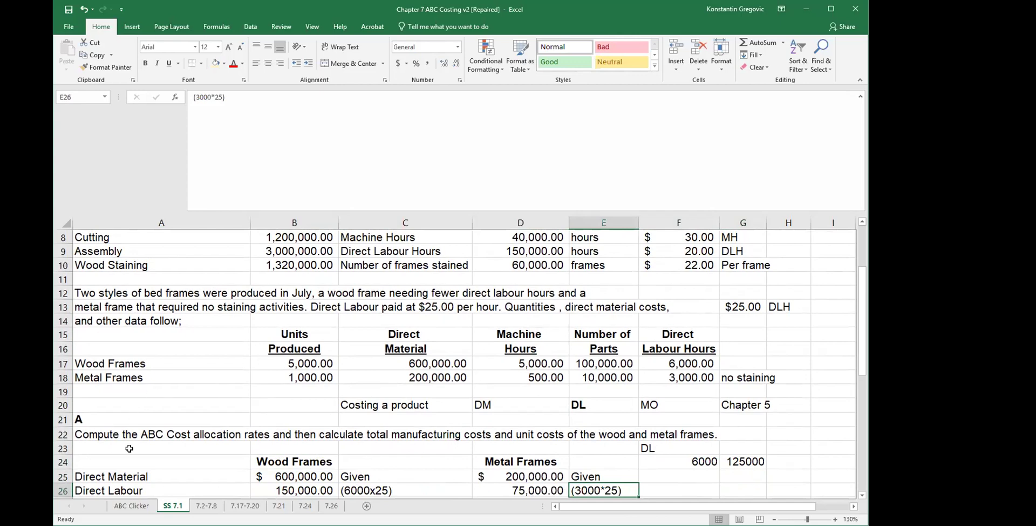
# Step: Review the four activity rates in F7:F10 and the Material Handling label, and go back to the cost table's Direct Labour row
pyautogui.scroll(1, 304, 400)
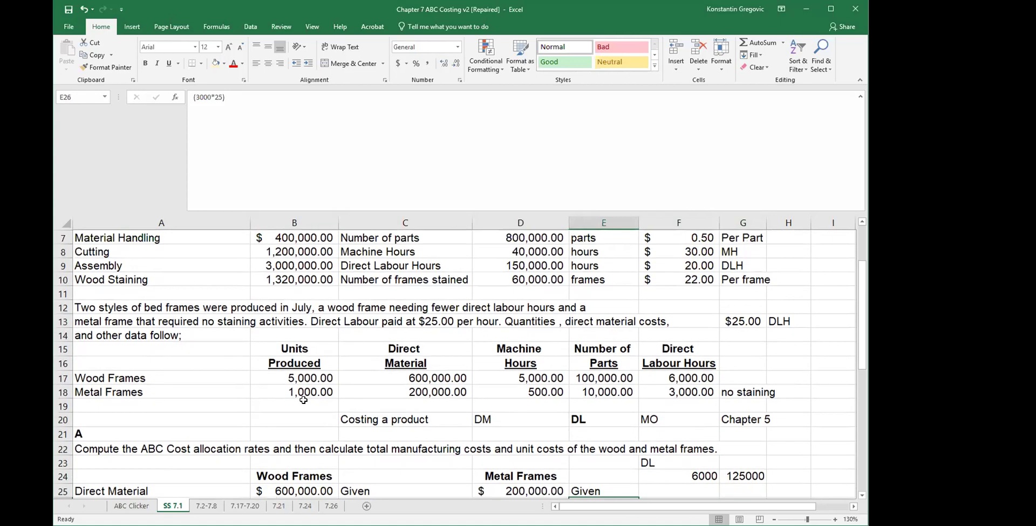
pyautogui.moveTo(707, 265); pyautogui.dragTo(702, 307)
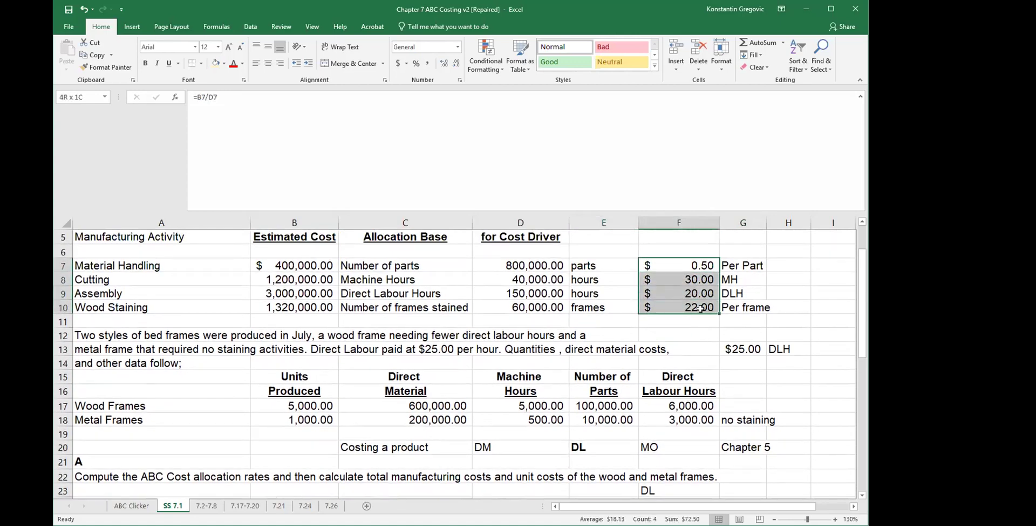
pyautogui.click(155, 264)
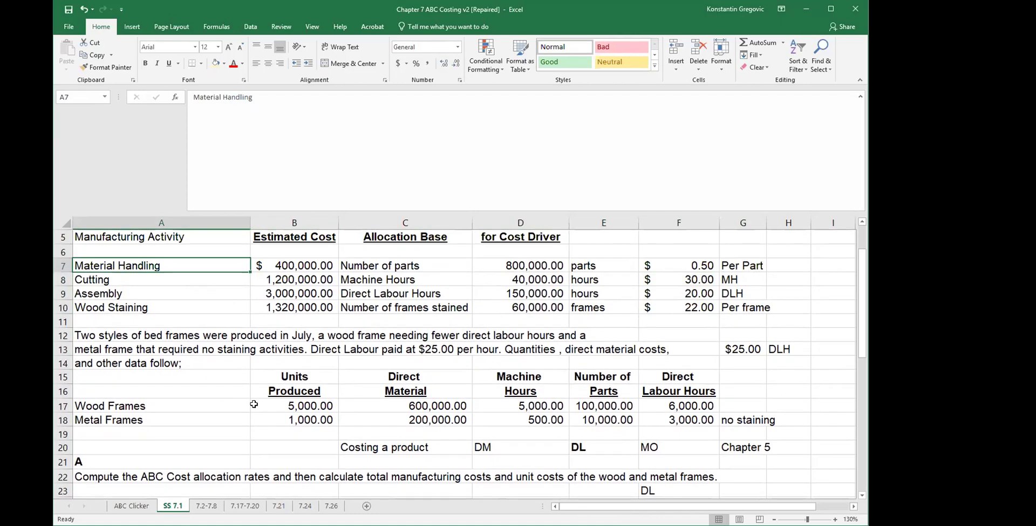
pyautogui.click(265, 451)
pyautogui.press('Down')
pyautogui.press('Down')
pyautogui.press('Down')
pyautogui.press('Down')
pyautogui.press('Down')
pyautogui.press('Down')
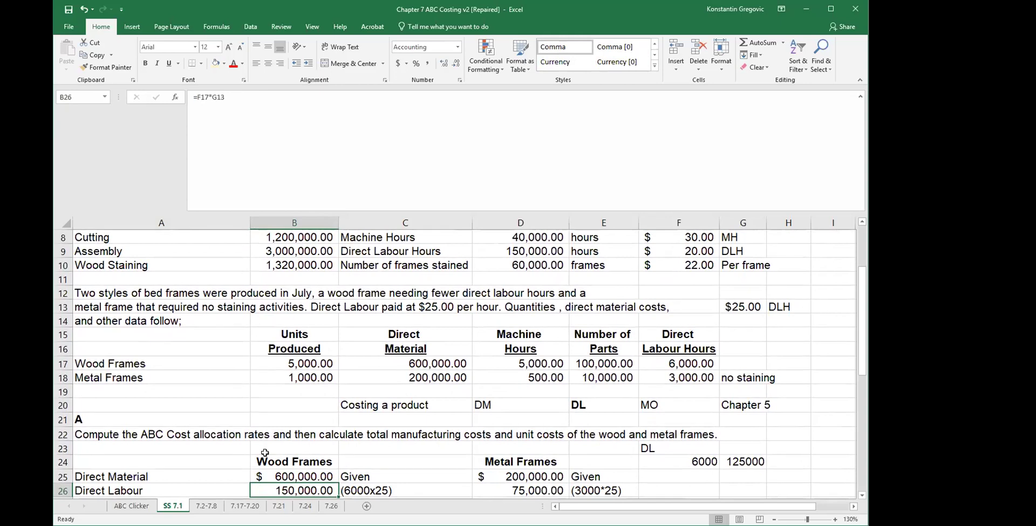
# Step: Follow the Material Handling activity across row 7 to the formula for its cost allocation rate in F7
pyautogui.press('Up')
pyautogui.press('Up')
pyautogui.press('Up')
pyautogui.press('Up')
pyautogui.press('Up')
pyautogui.press('Up')
pyautogui.press('Up')
pyautogui.press('Up')
pyautogui.press('Up')
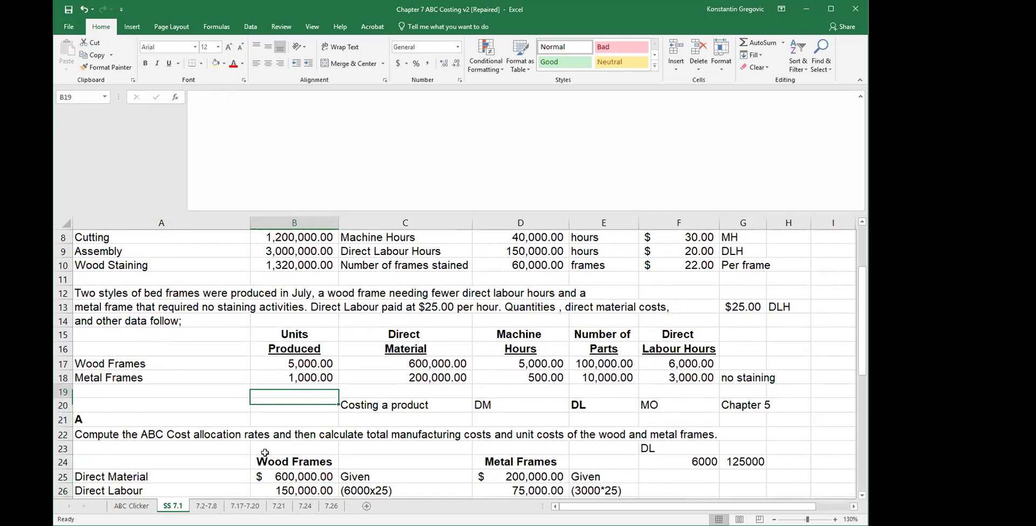
pyautogui.press('Left')
pyautogui.press('Up')
pyautogui.press('Up')
pyautogui.press('Up')
pyautogui.press('Up')
pyautogui.press('Up')
pyautogui.press('Up')
pyautogui.press('Up')
pyautogui.press('Up')
pyautogui.press('Up')
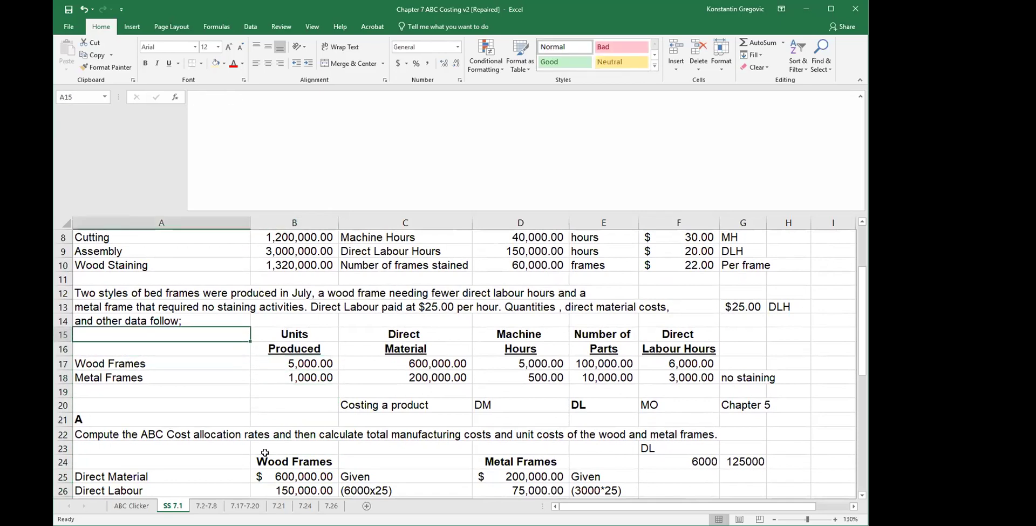
pyautogui.press('Up')
pyautogui.press('Down')
pyautogui.press('Up')
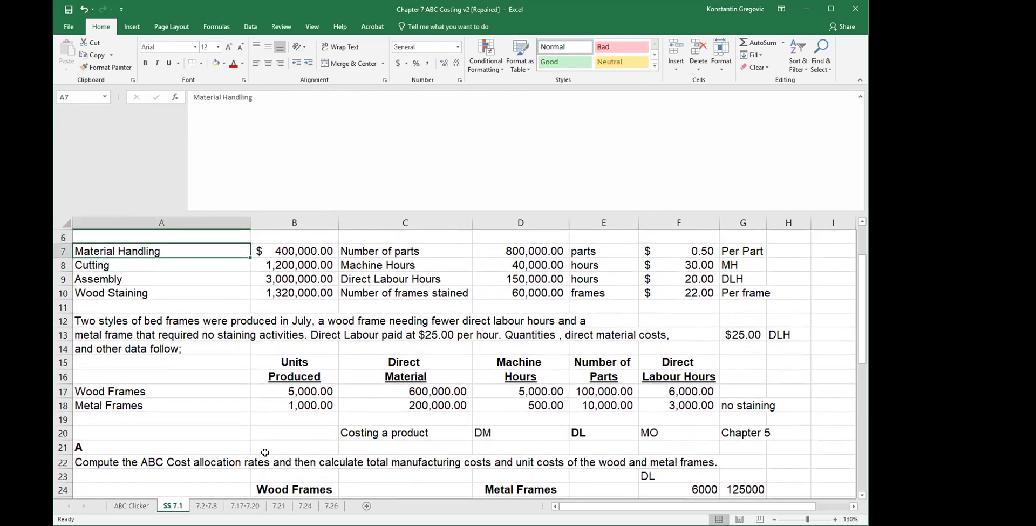
pyautogui.press('Right')
pyautogui.press('Right')
pyautogui.press('Right')
pyautogui.press('Right')
pyautogui.press('Right')
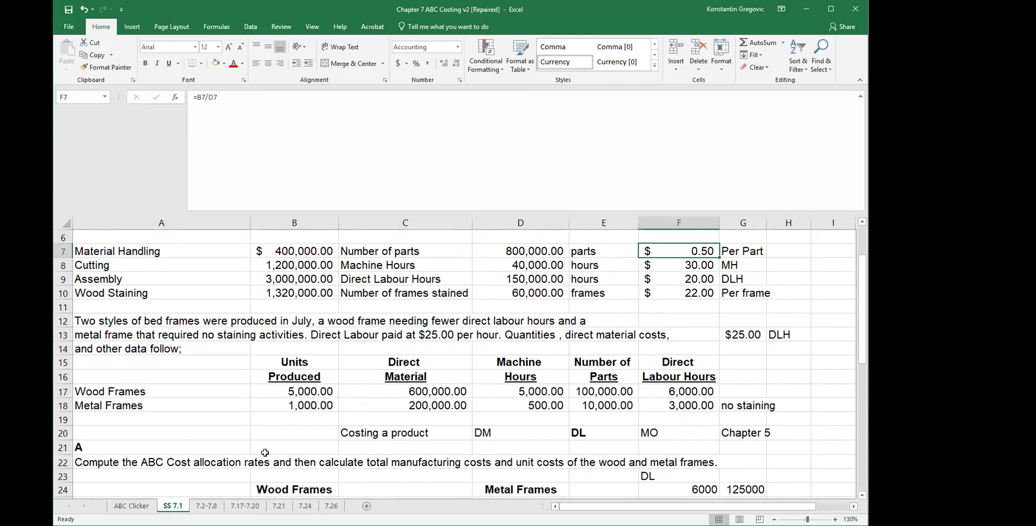
# Step: Move from the activity rates down to the wood frames' direct labour cost in B26 and check its formula
pyautogui.press('Down')
pyautogui.press('Down')
pyautogui.press('Down')
pyautogui.press('Down')
pyautogui.press('Down')
pyautogui.press('Down')
pyautogui.press('Down')
pyautogui.press('Down')
pyautogui.press('Down')
pyautogui.press('Down')
pyautogui.press('Down')
pyautogui.press('Down')
pyautogui.press('Down')
pyautogui.press('Down')
pyautogui.press('Down')
pyautogui.press('Down')
pyautogui.press('Down')
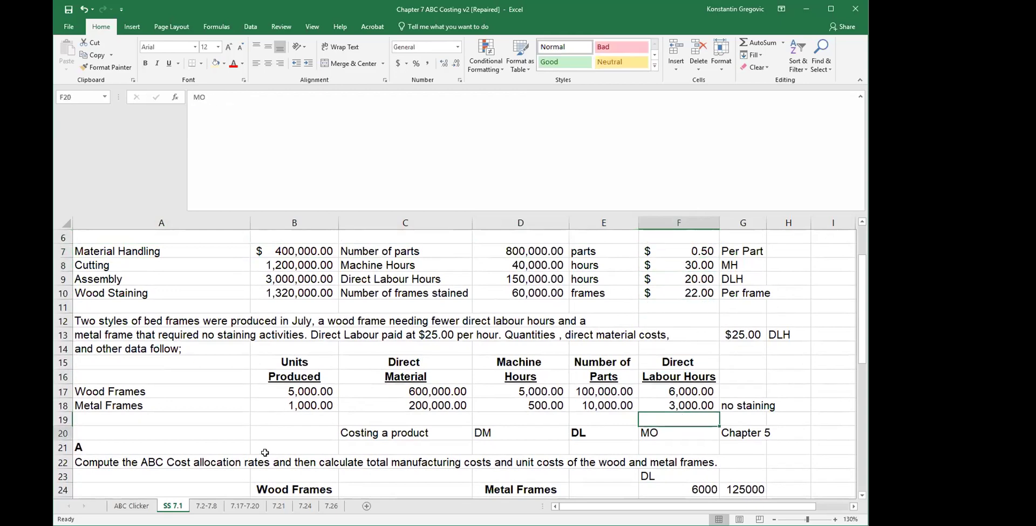
pyautogui.press('Down')
pyautogui.press('Down')
pyautogui.press('Left')
pyautogui.press('Left')
pyautogui.press('Left')
pyautogui.press('Left')
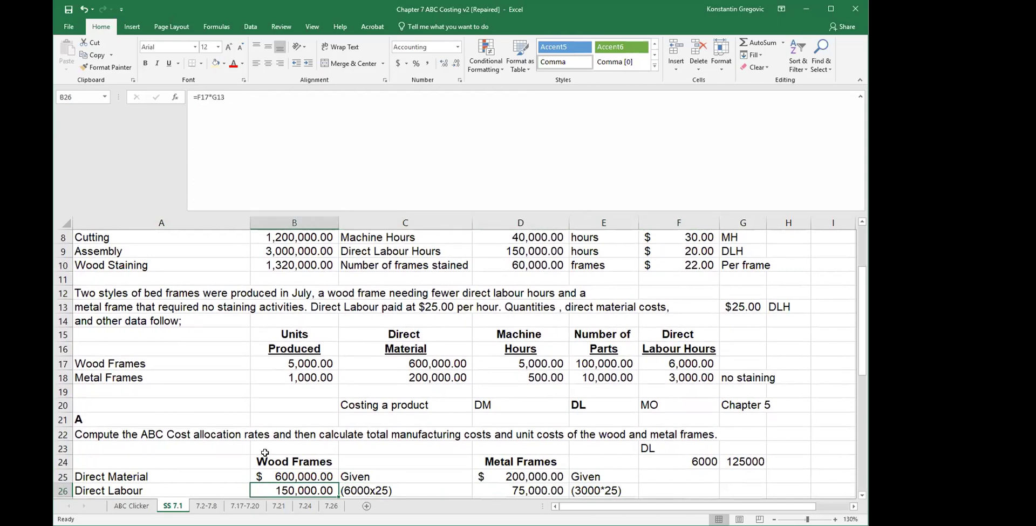
# Step: Try entering 2500 in F26, beside the metal frames' direct labour calculation
pyautogui.click(265, 458)
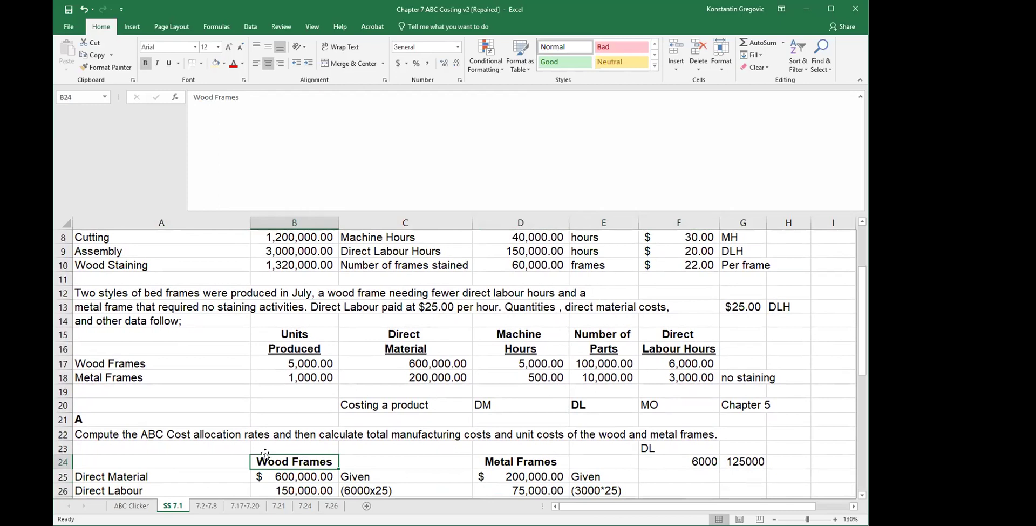
pyautogui.press('Right')
pyautogui.press('Right')
pyautogui.press('Right')
pyautogui.press('Right')
pyautogui.press('Down')
pyautogui.press('Down')
pyautogui.write('2500')
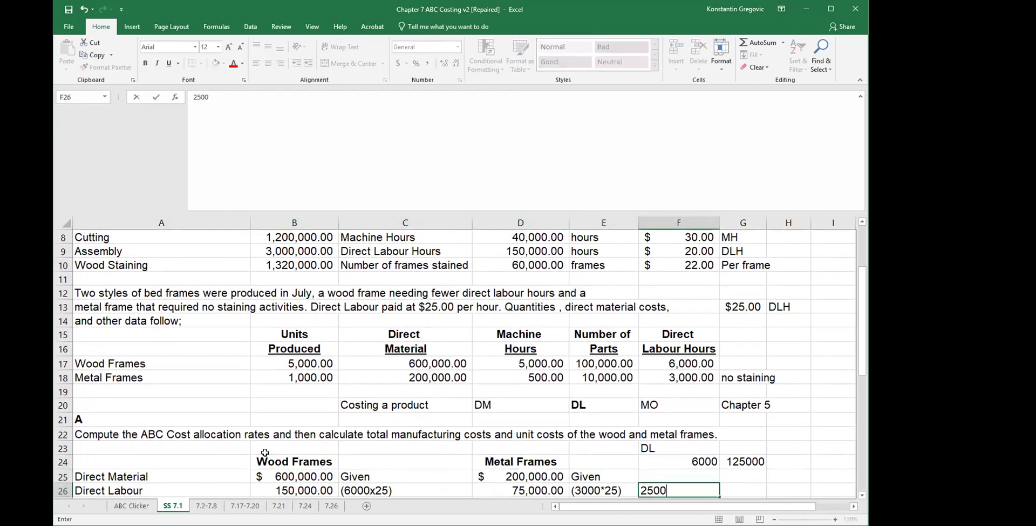
pyautogui.press('Return')
pyautogui.press('Up')
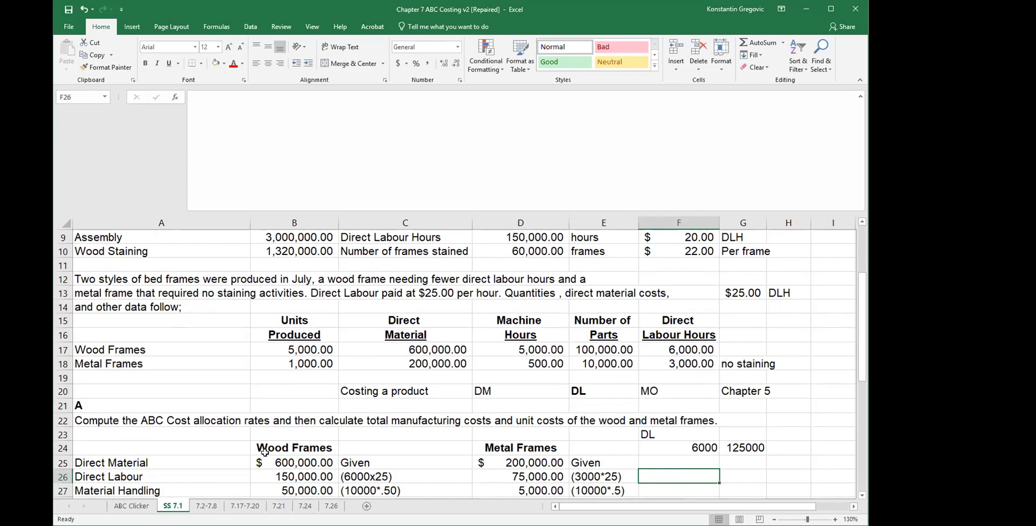
# Step: Trace the wood frames' material handling cost in B27 to the rate in F7 and the numbers of parts in E17:E18
pyautogui.press('Left')
pyautogui.press('Left')
pyautogui.press('Left')
pyautogui.press('Left')
pyautogui.press('Left')
pyautogui.press('Down')
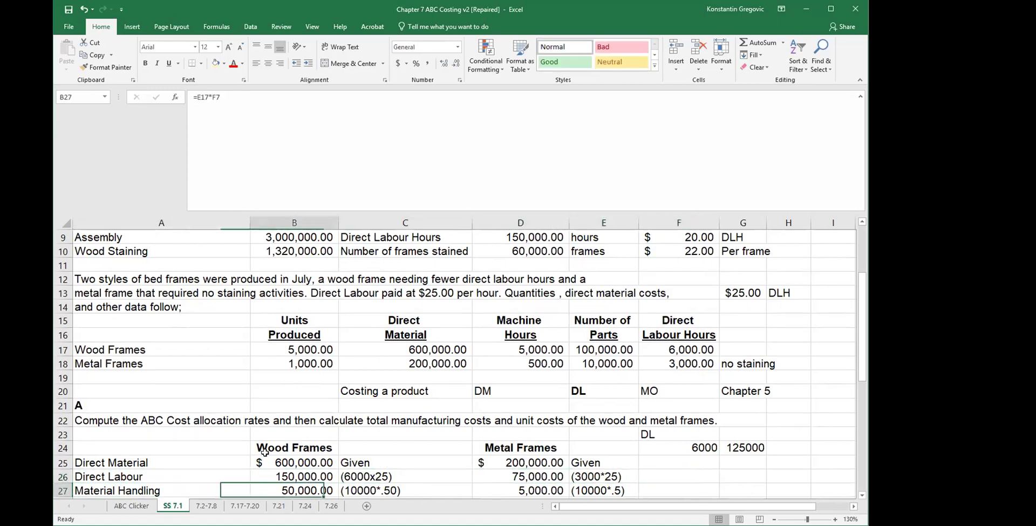
pyautogui.press('Right')
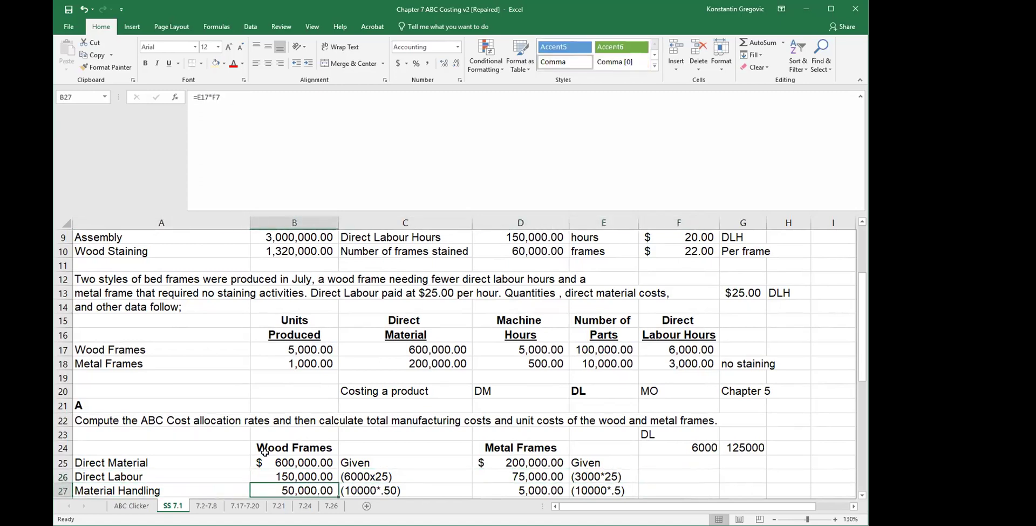
pyautogui.scroll(1, 429, 305)
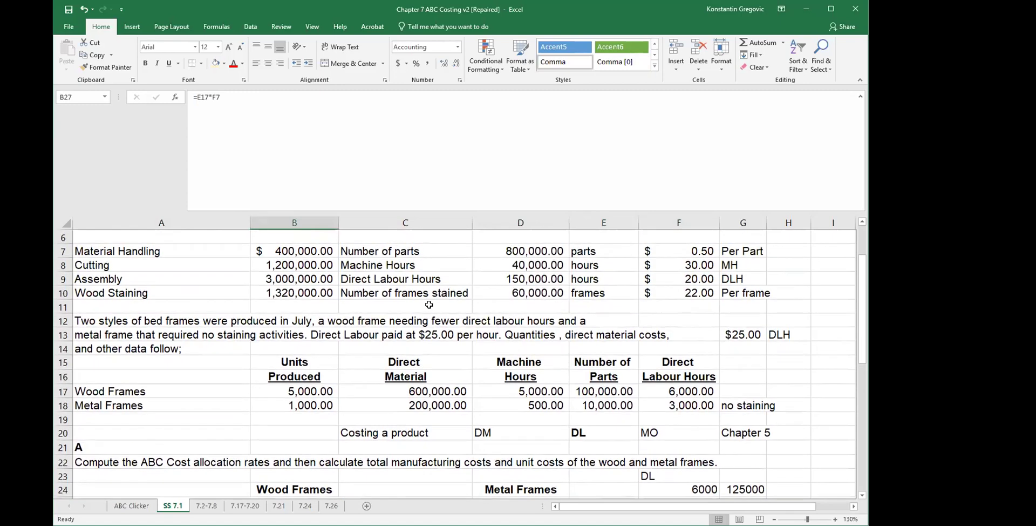
pyautogui.click(398, 249)
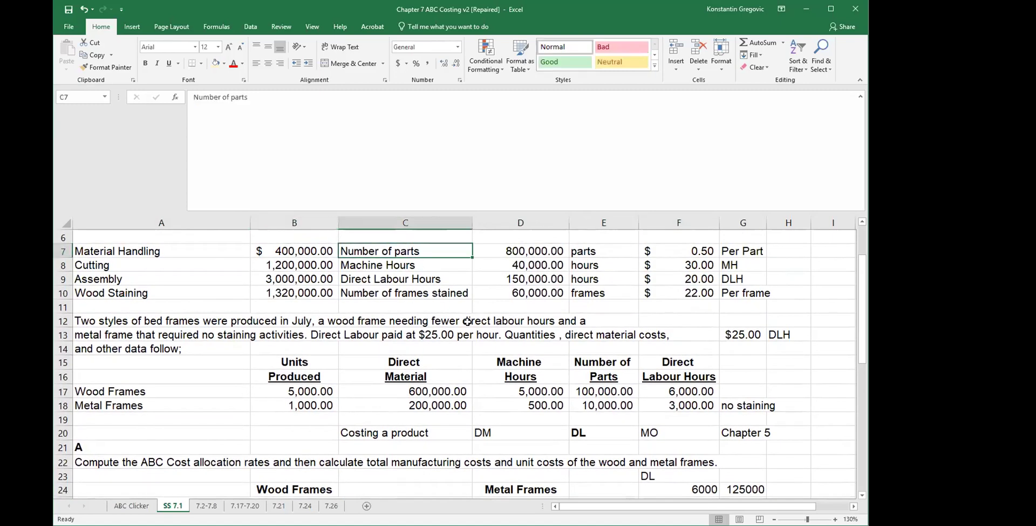
pyautogui.click(703, 252)
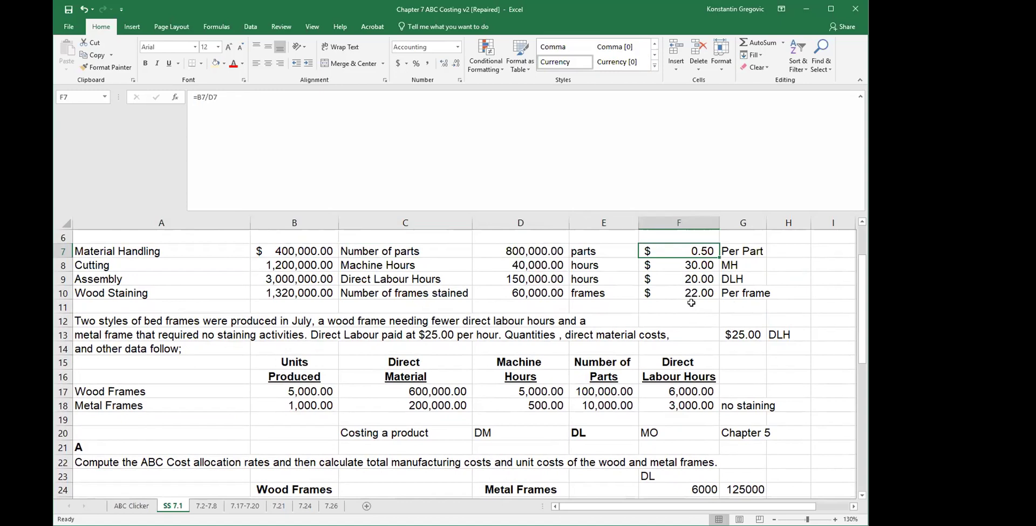
pyautogui.click(598, 389)
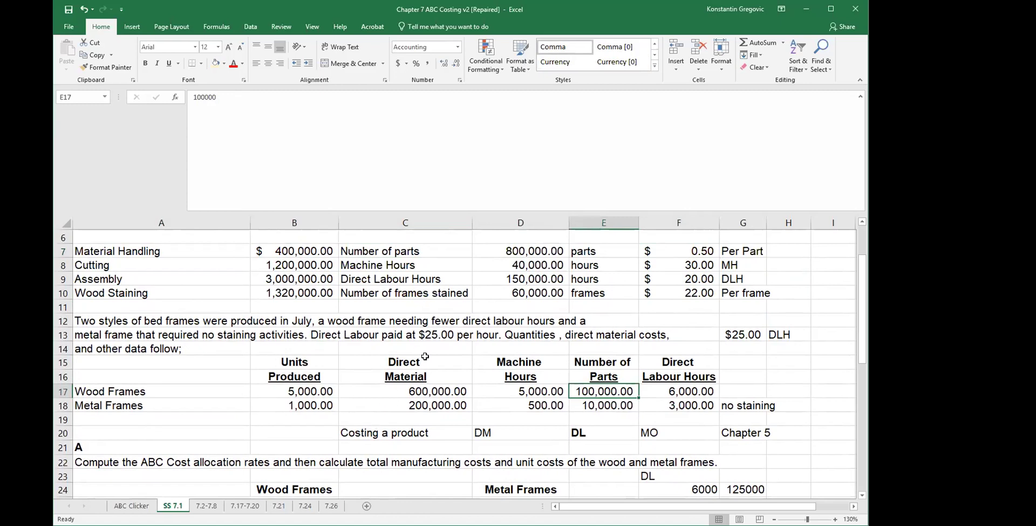
pyautogui.click(602, 406)
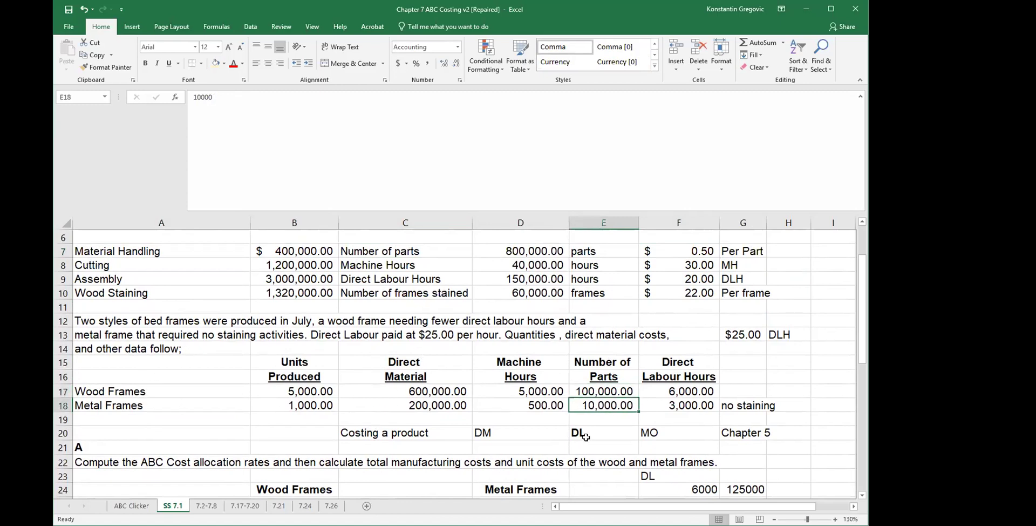
pyautogui.click(701, 249)
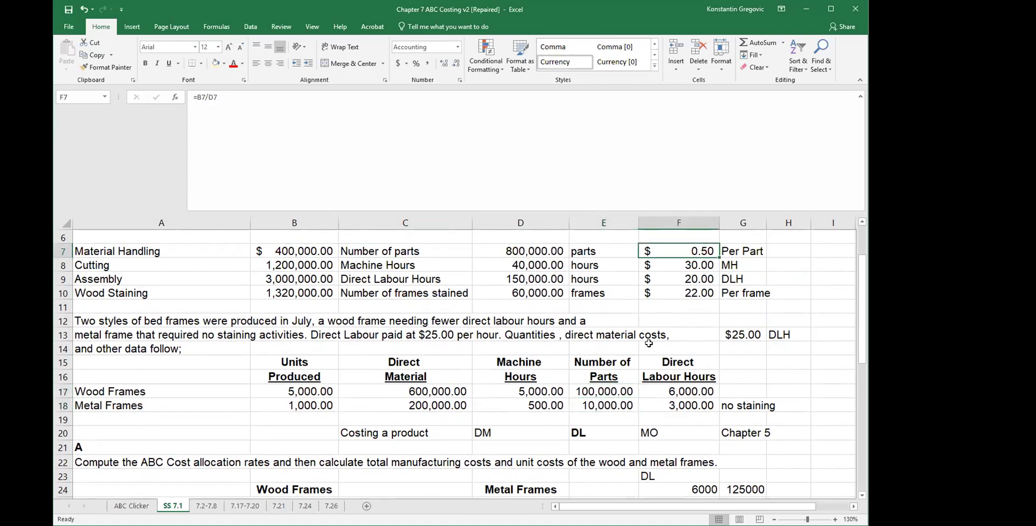
# Step: Examine the material handling calculations for wood and metal frames in C27:E27, including the formula in D27
pyautogui.click(353, 487)
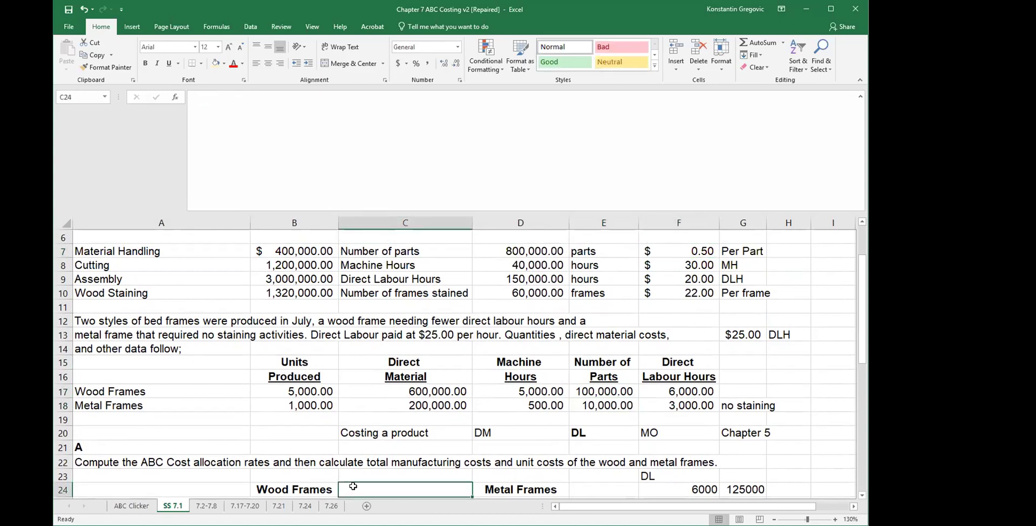
pyautogui.press('Down')
pyautogui.press('Down')
pyautogui.press('Down')
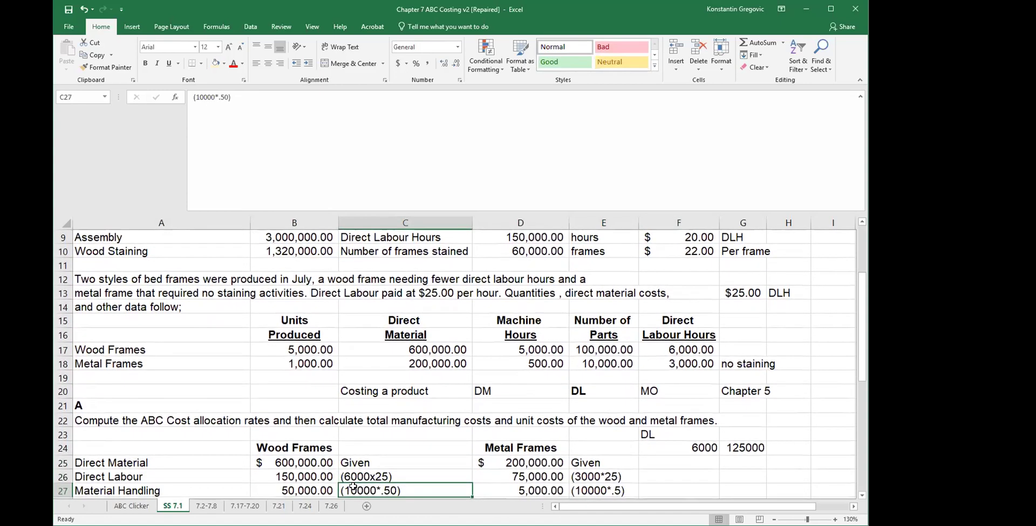
pyautogui.press('Right')
pyautogui.press('Right')
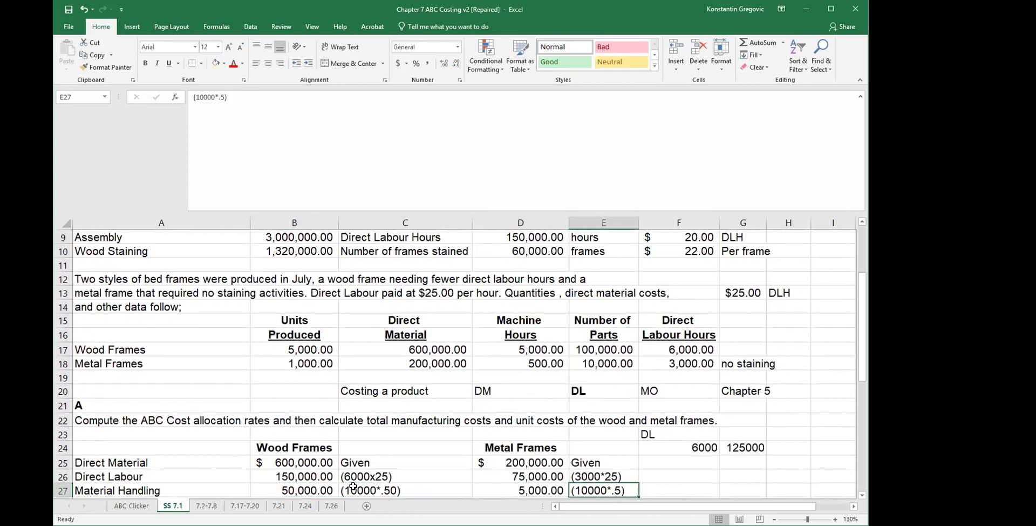
pyautogui.press('Left')
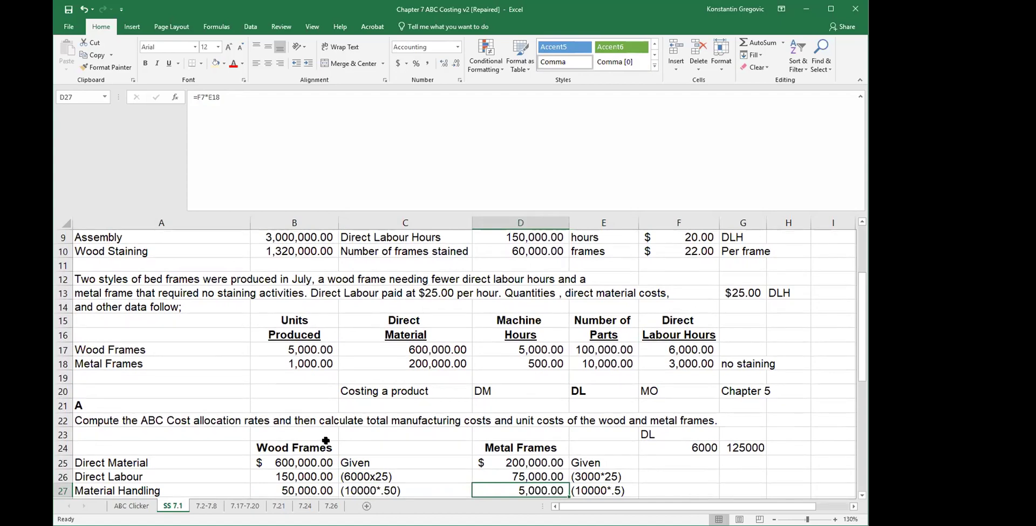
# Step: Glance at the Cutting activity in A8, and review the material handling costs for both frame types across B27:F27
pyautogui.scroll(1, 326, 441)
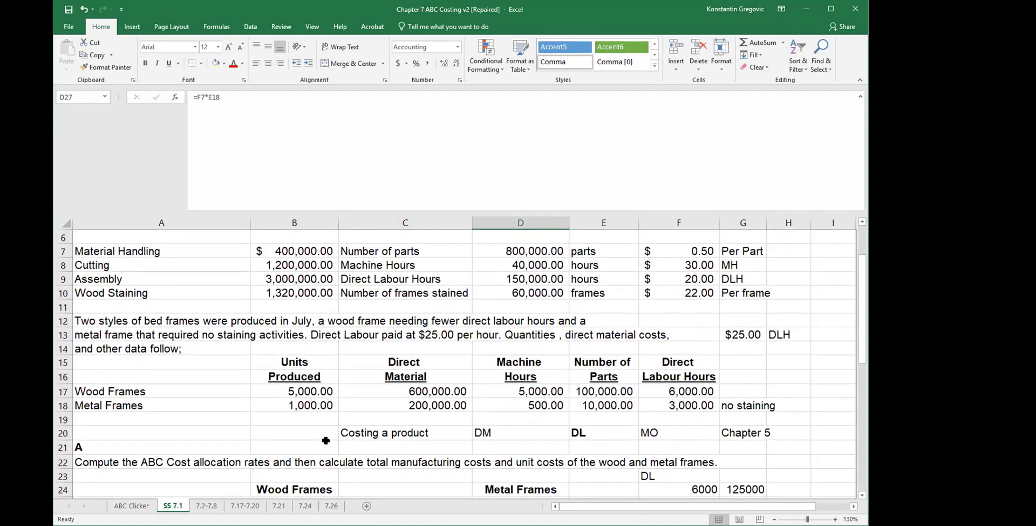
pyautogui.click(105, 270)
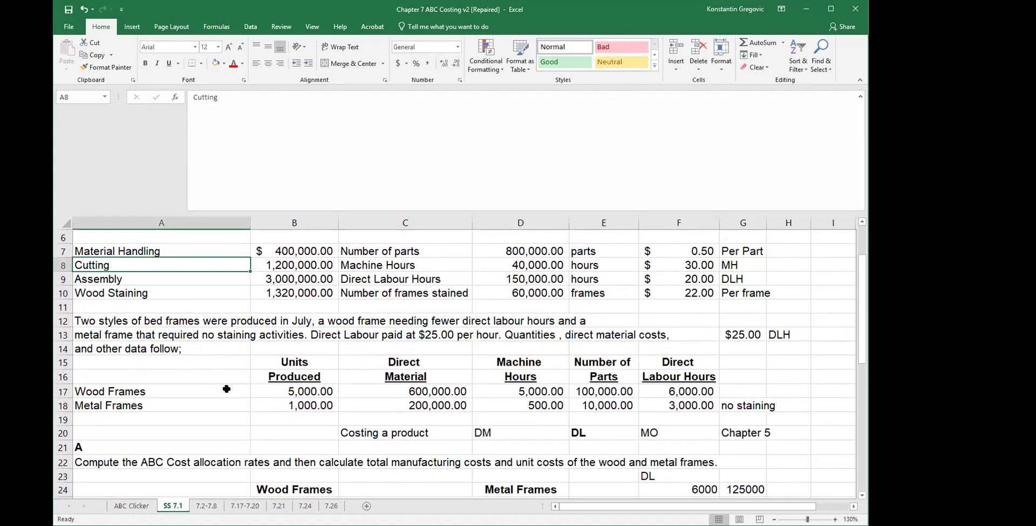
pyautogui.click(311, 487)
pyautogui.press('Down')
pyautogui.press('Down')
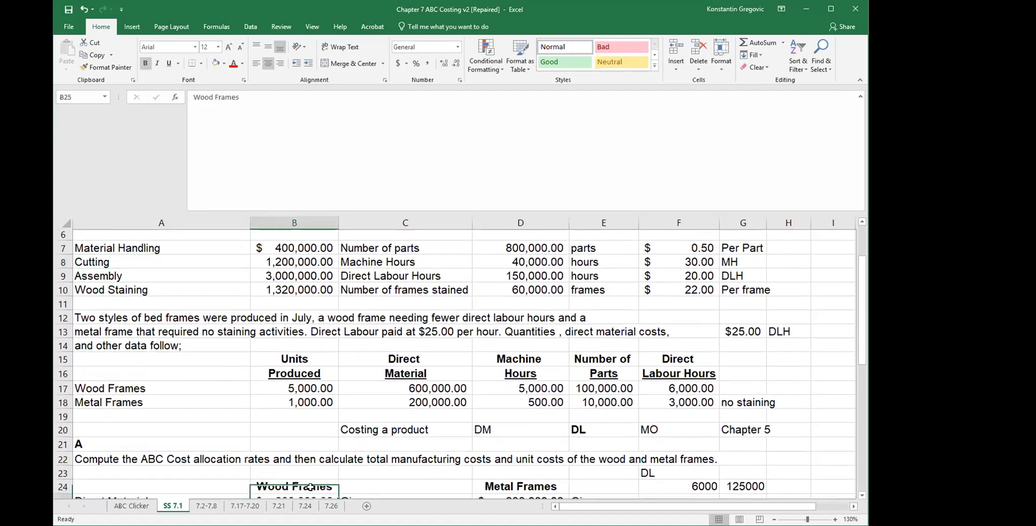
pyautogui.press('Down')
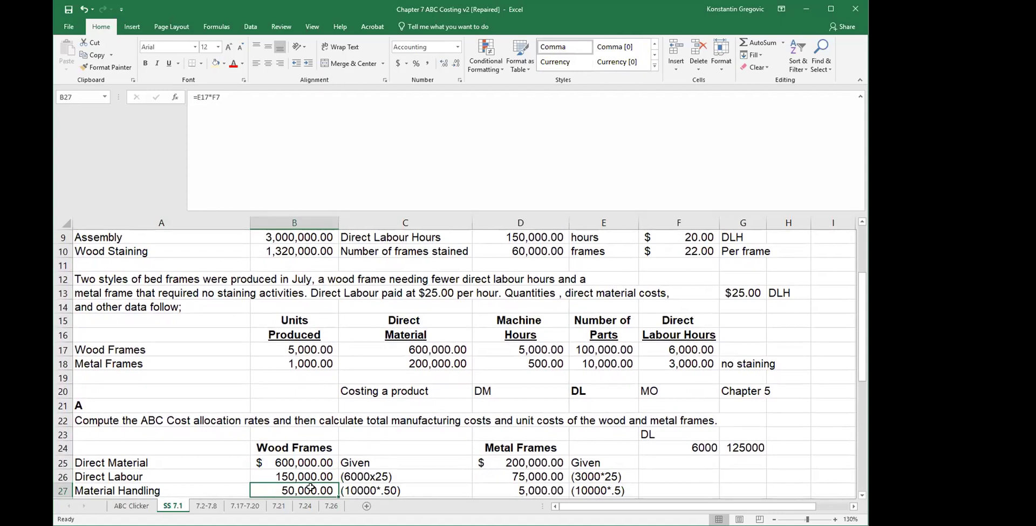
pyautogui.press('Right')
pyautogui.press('Right')
pyautogui.press('Right')
pyautogui.press('Right')
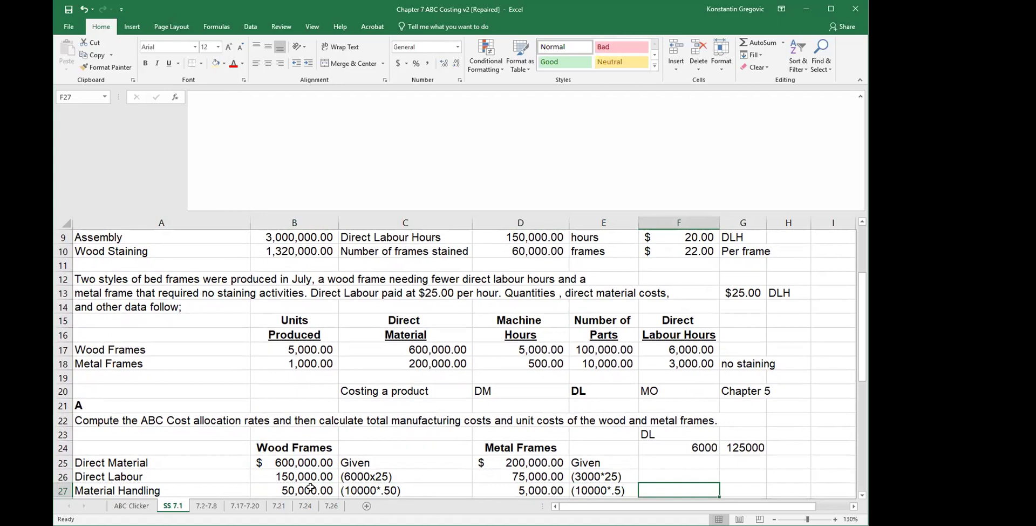
# Step: Examine the Cutting activity from A8 across to its rate in F8, and the wood frames' machine hours in D17
pyautogui.scroll(1, 367, 346)
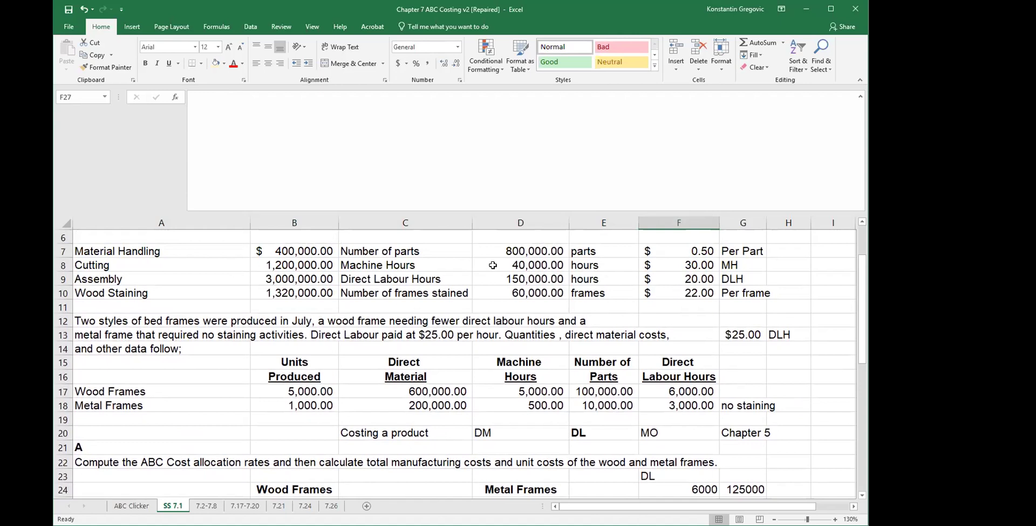
pyautogui.click(414, 264)
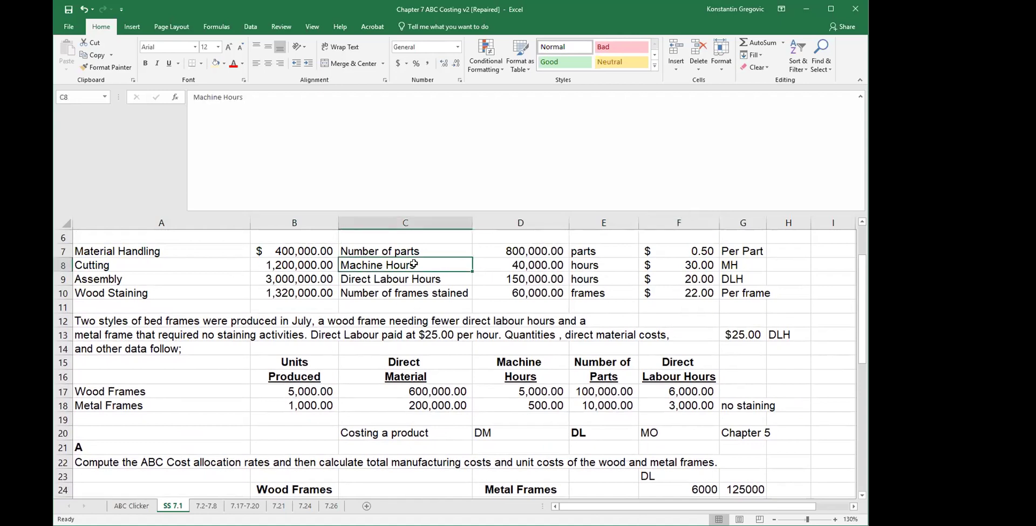
pyautogui.press('Left')
pyautogui.press('Left')
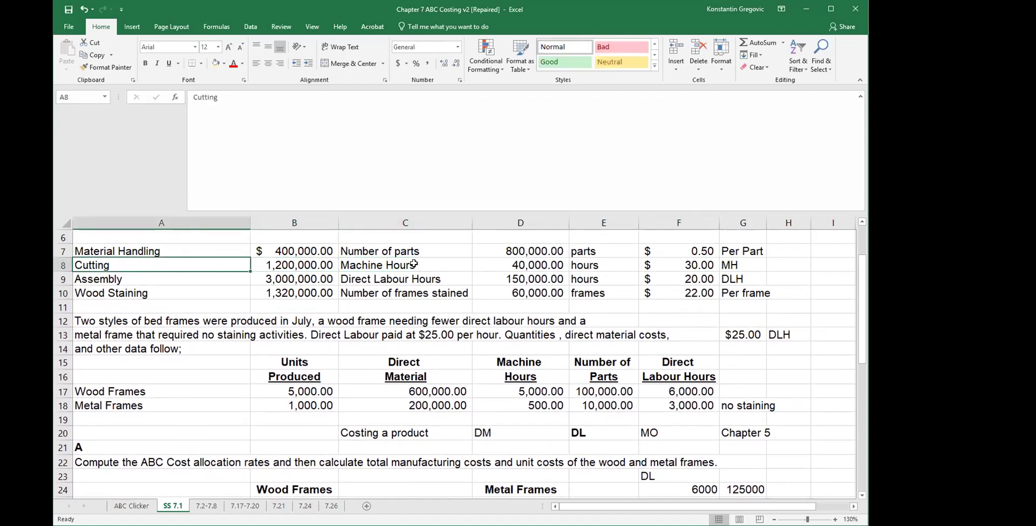
pyautogui.press('Right')
pyautogui.press('Right')
pyautogui.press('Right')
pyautogui.press('Right')
pyautogui.press('Right')
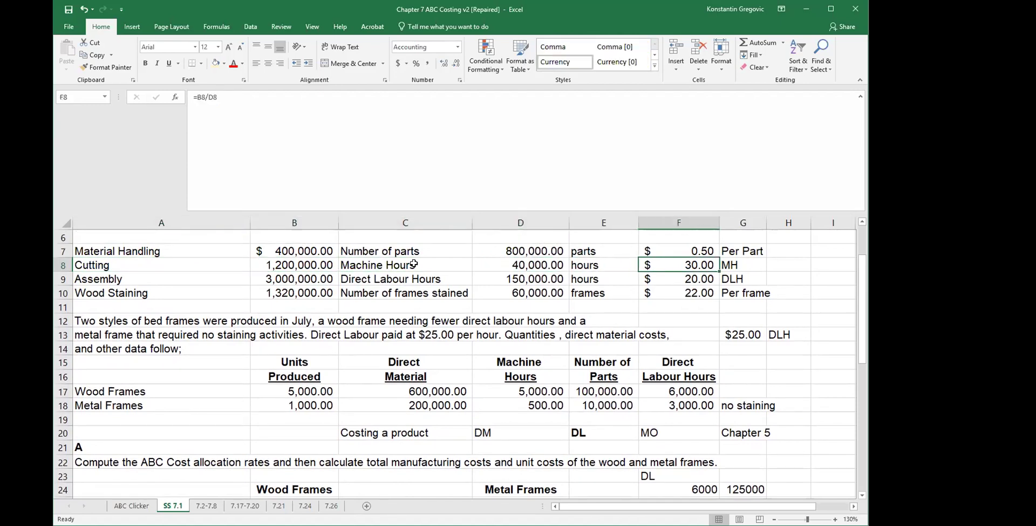
pyautogui.click(543, 385)
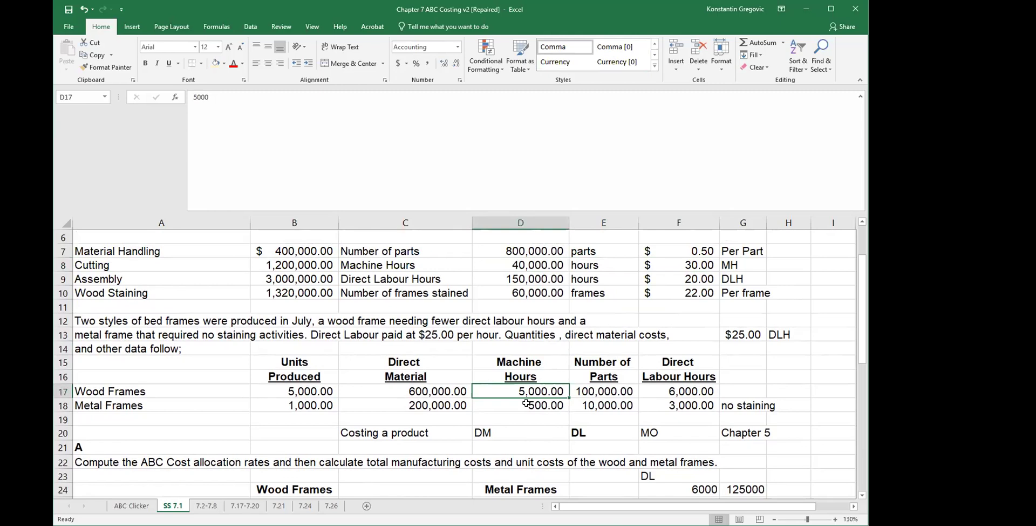
# Step: Go to the wood frames' cutting cost in B28 and check its formula and the calculation note in C28
pyautogui.click(331, 456)
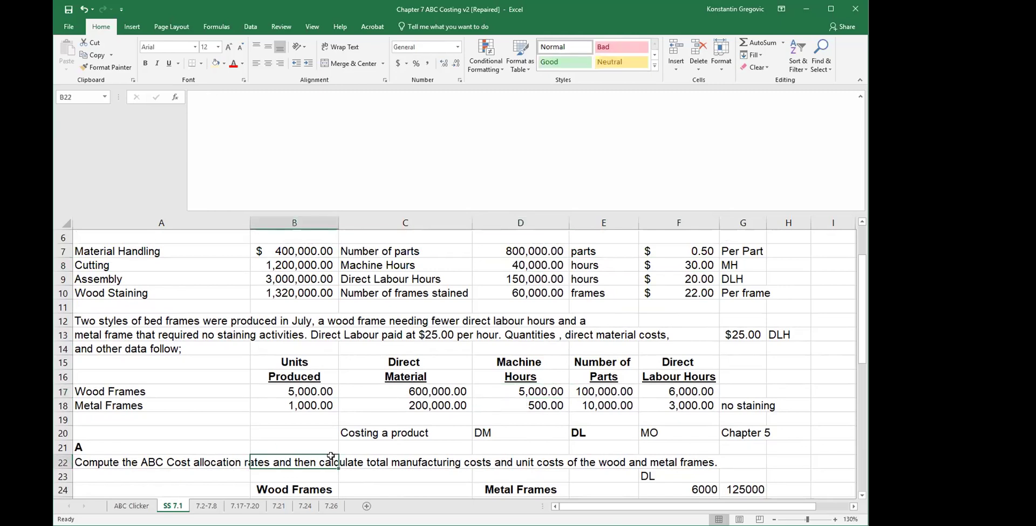
pyautogui.press('Down')
pyautogui.press('Down')
pyautogui.press('Down')
pyautogui.press('Down')
pyautogui.press('Down')
pyautogui.press('Down')
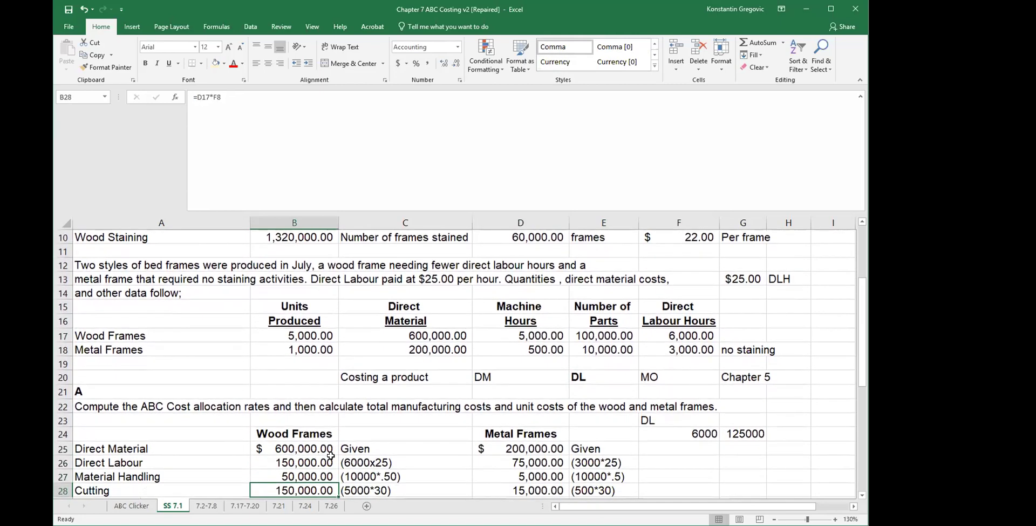
pyautogui.press('Right')
pyautogui.press('Right')
pyautogui.press('Left')
pyautogui.press('Left')
pyautogui.press('Left')
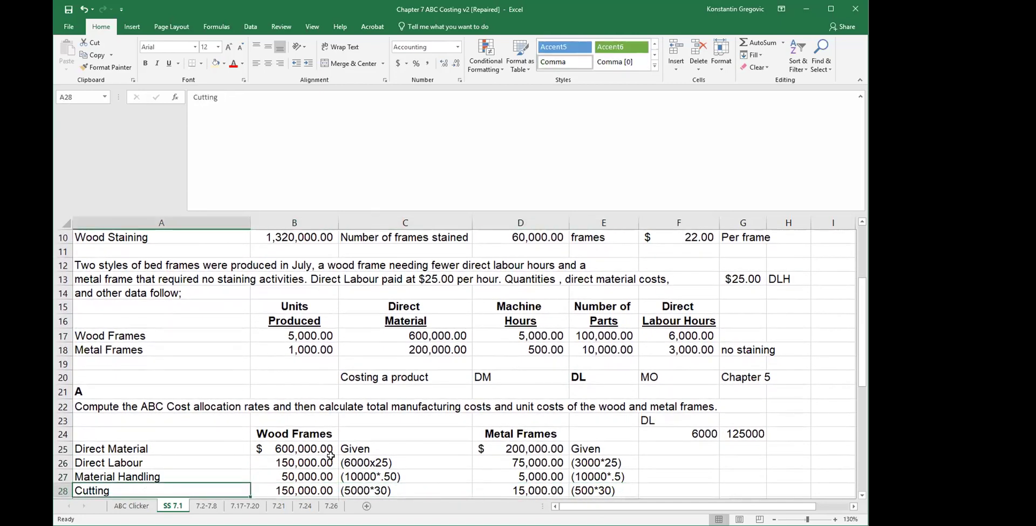
pyautogui.press('Right')
pyautogui.press('Right')
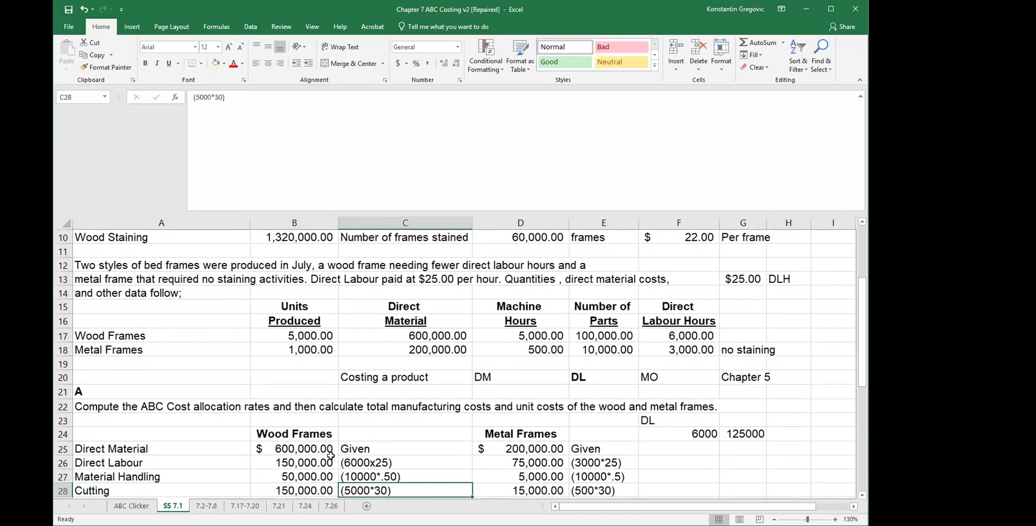
# Step: Trace the wood frames' cutting cost in B28 to the machine hours in D17 and the cutting rate in F8
pyautogui.click(497, 338)
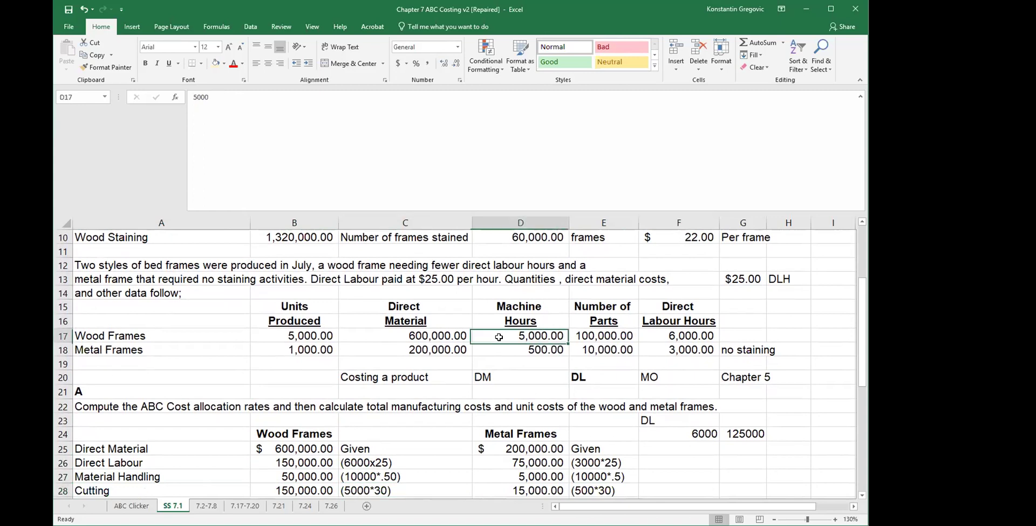
pyautogui.scroll(1, 520, 402)
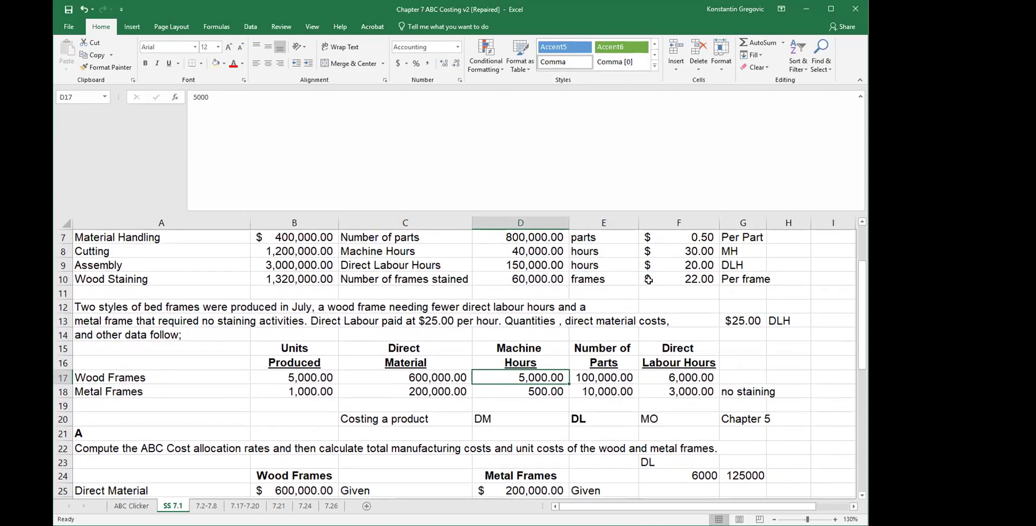
pyautogui.click(111, 252)
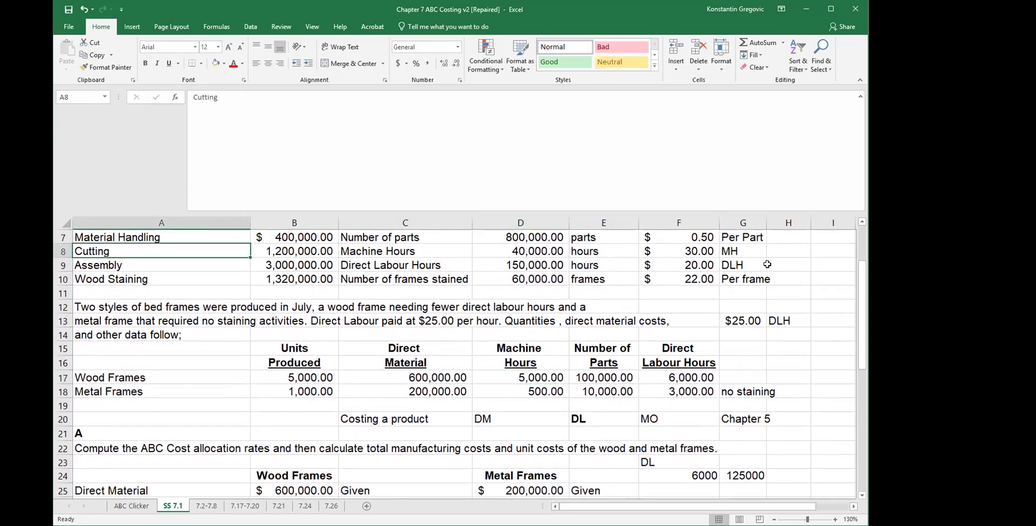
pyautogui.click(692, 252)
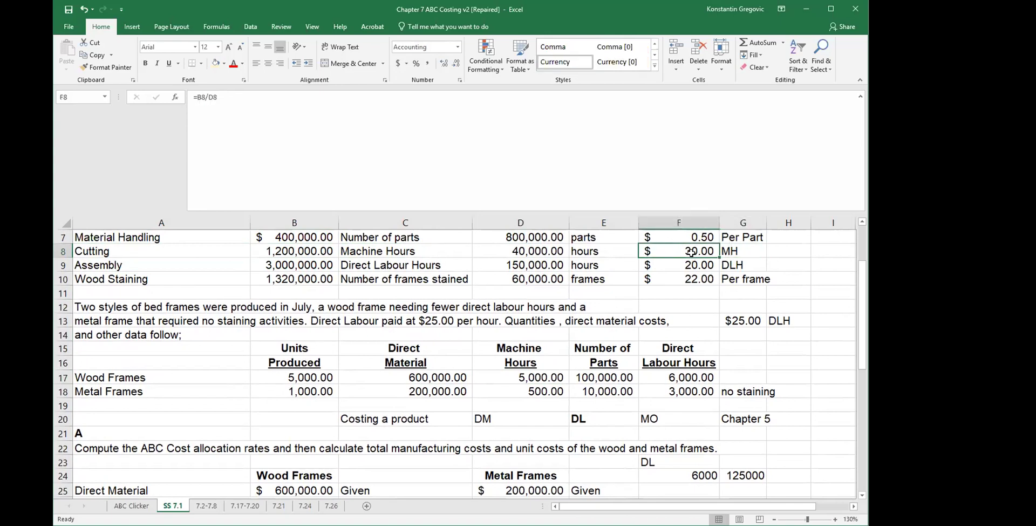
pyautogui.click(539, 376)
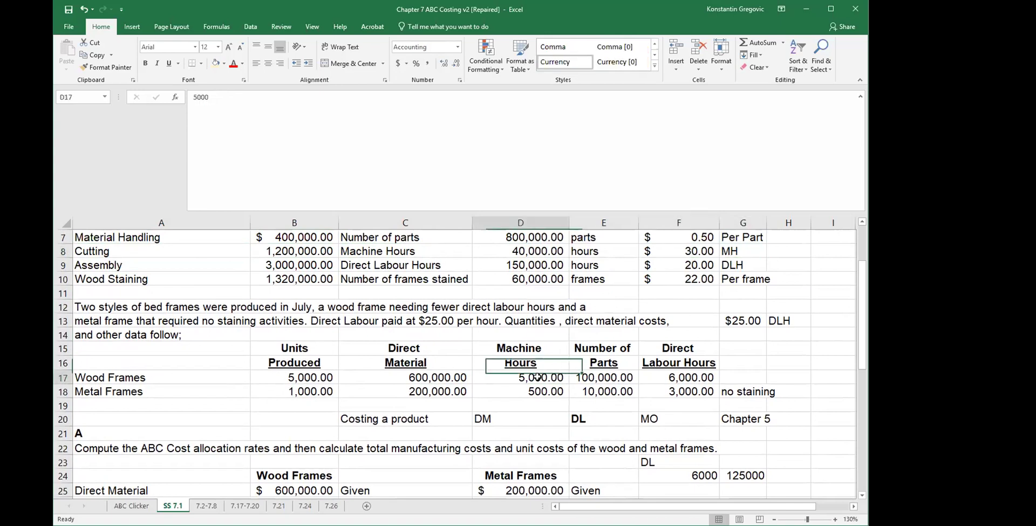
pyautogui.scroll(-1, 429, 446)
pyautogui.click(320, 491)
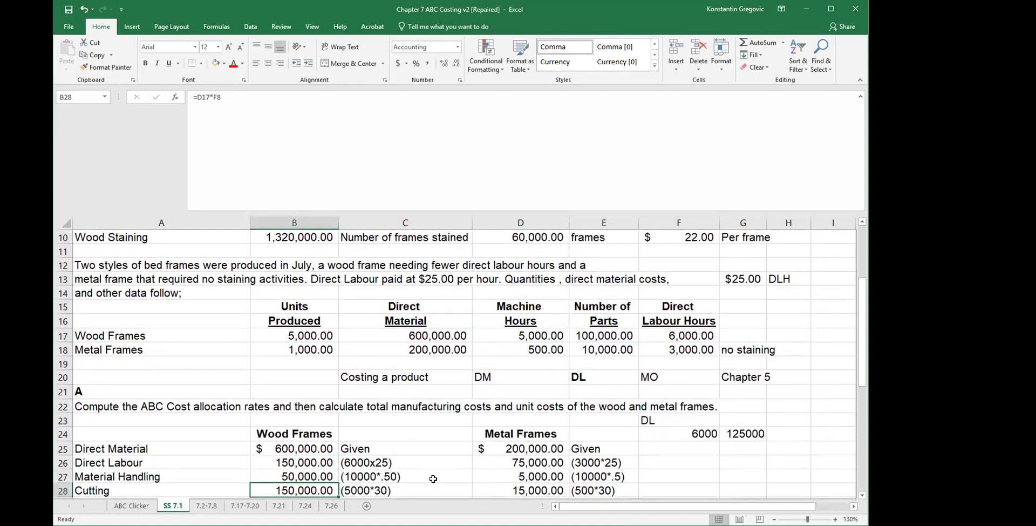
# Step: Trace the metal frames' cutting cost in D28 to the machine hours in D18 and the cutting rate in F8
pyautogui.click(522, 488)
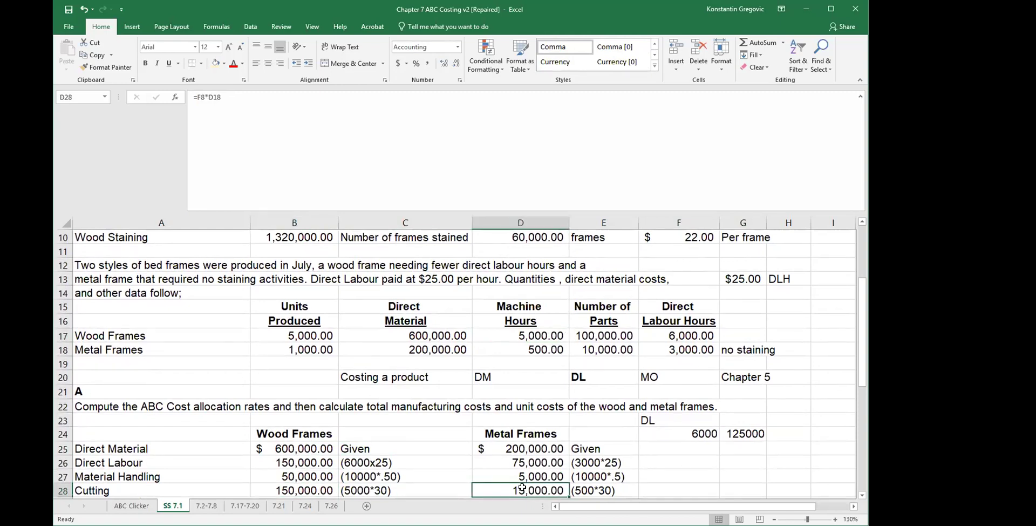
pyautogui.click(524, 356)
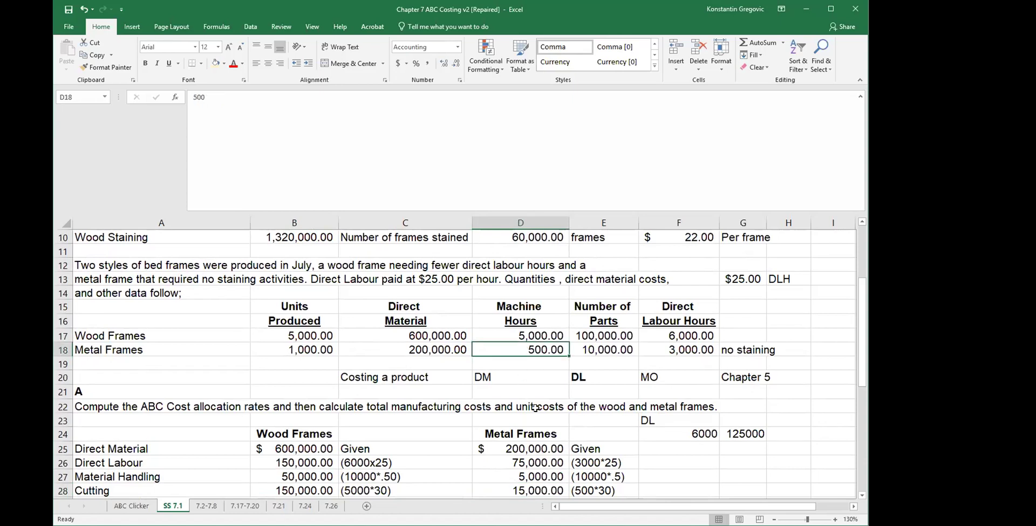
pyautogui.scroll(2, 535, 407)
pyautogui.click(685, 296)
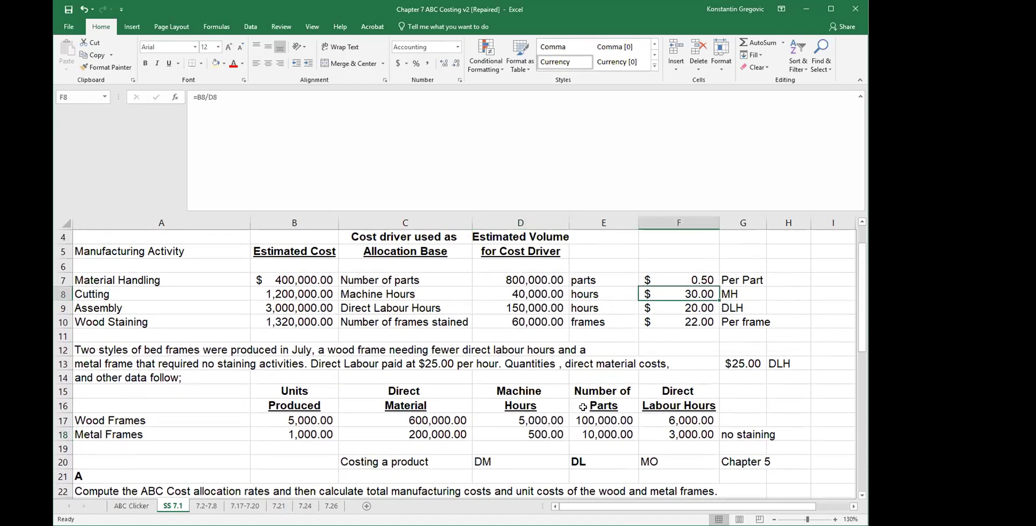
pyautogui.scroll(-2, 458, 426)
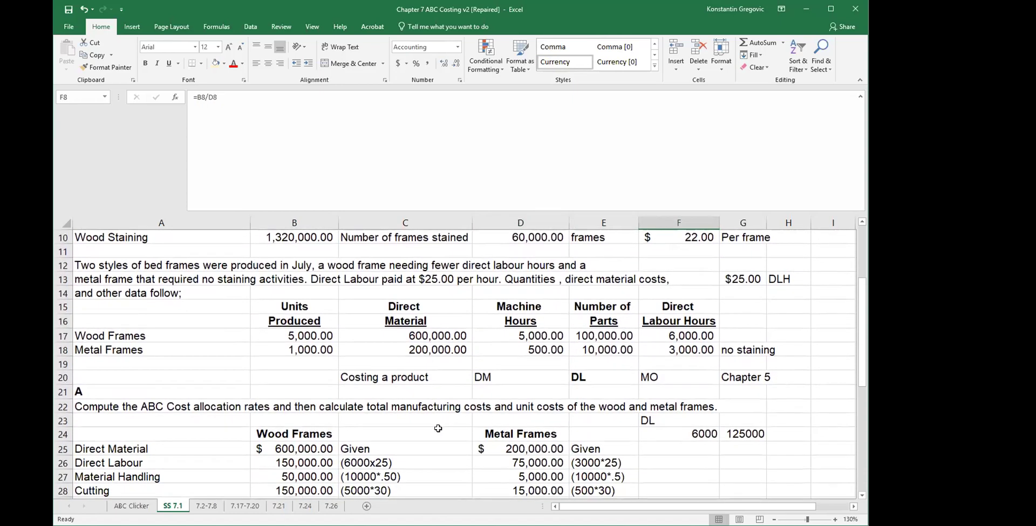
pyautogui.click(510, 491)
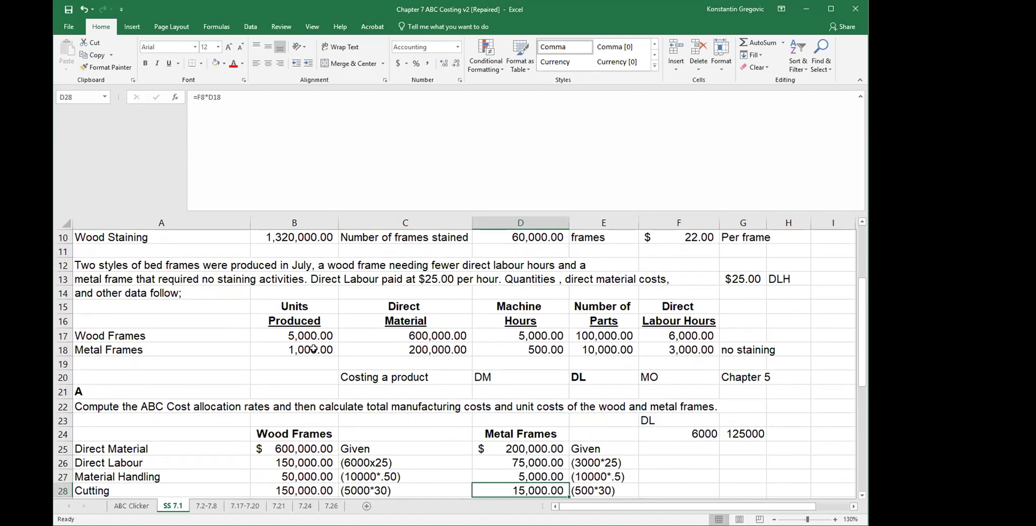
# Step: Move from the Assembly activity in A9 down to the wood frames' assembly cost in B29 and check its formula
pyautogui.scroll(1, 313, 348)
pyautogui.click(159, 259)
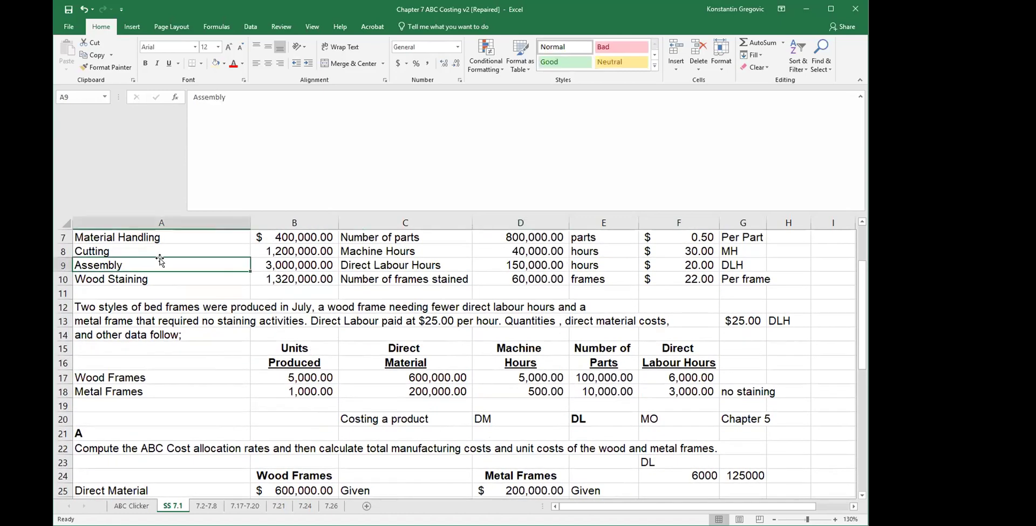
pyautogui.click(318, 444)
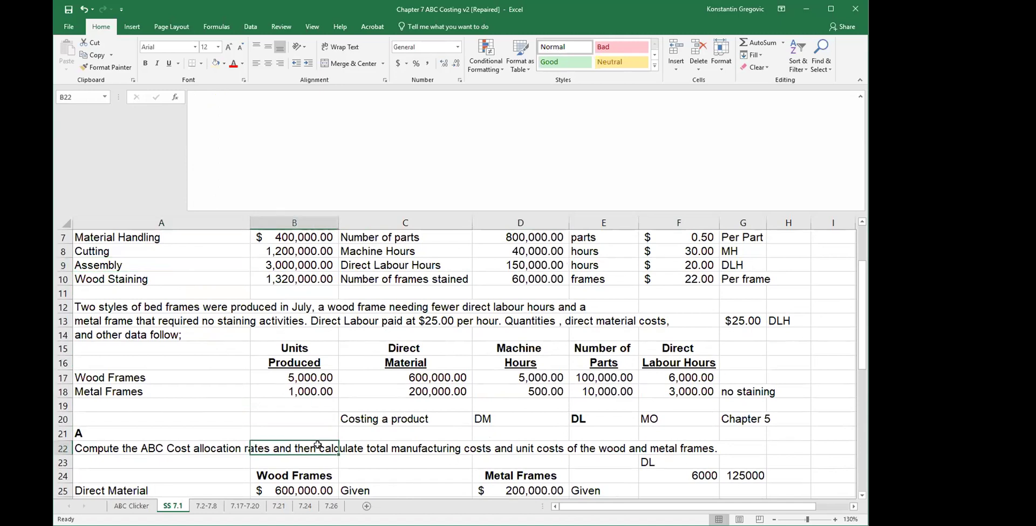
pyautogui.press('Down')
pyautogui.press('Down')
pyautogui.press('Down')
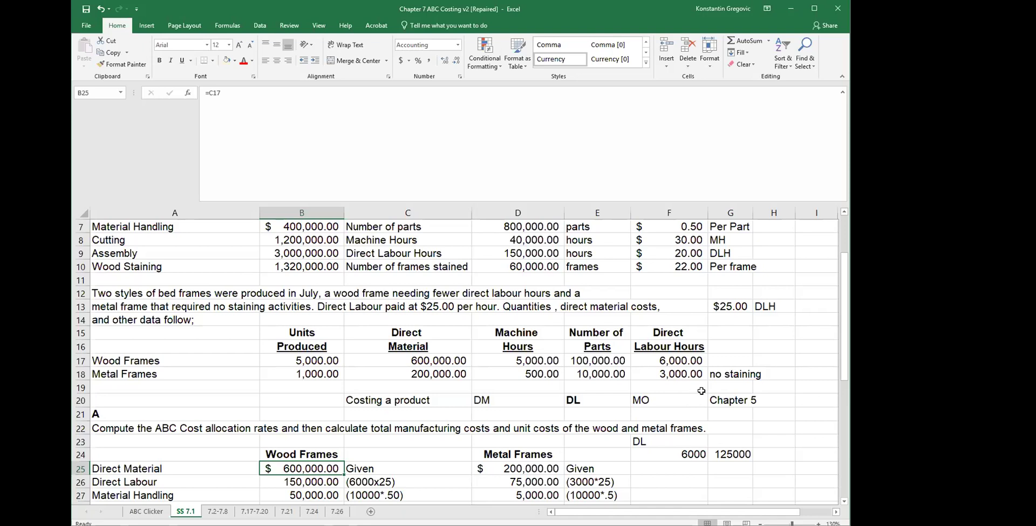
pyautogui.click(376, 480)
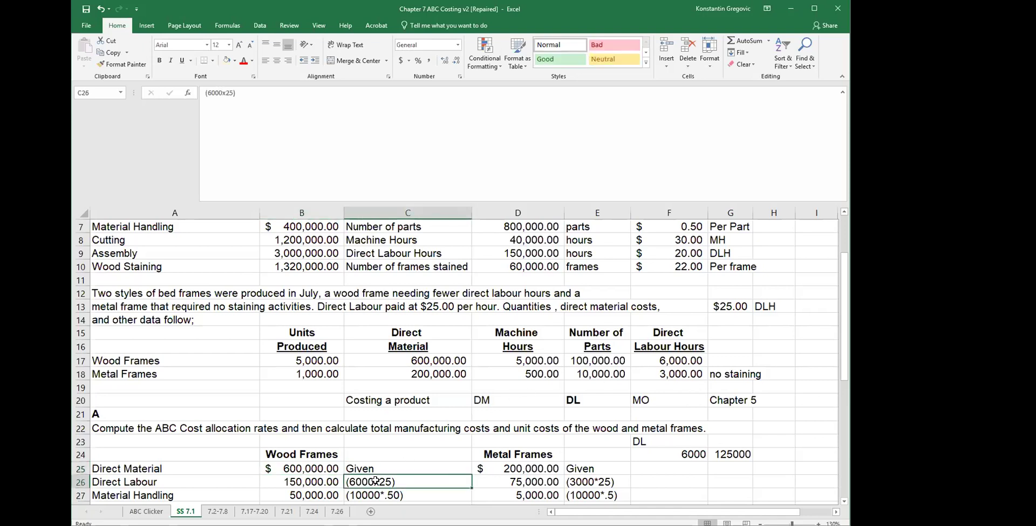
pyautogui.press('Left')
pyautogui.press('Down')
pyautogui.press('Down')
pyautogui.press('Down')
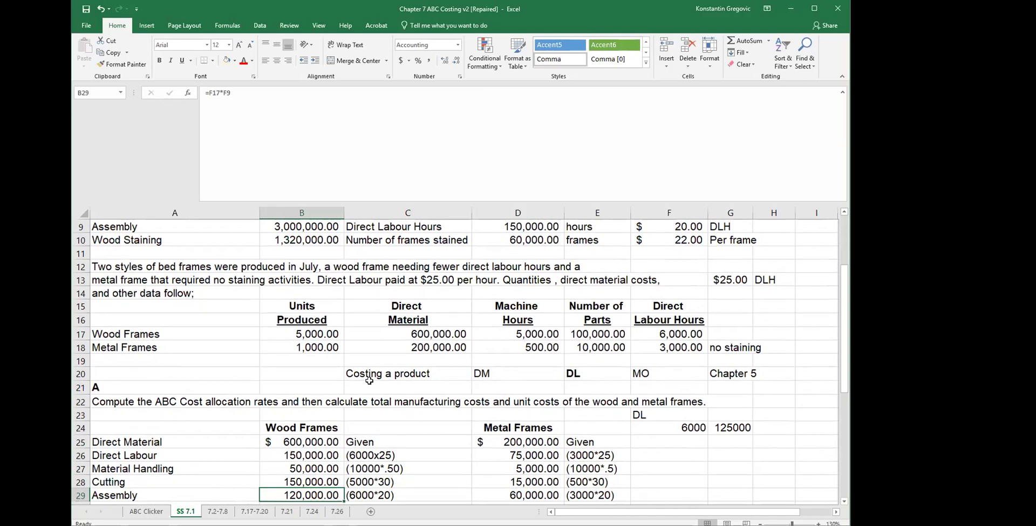
# Step: Trace the wood frames' assembly cost to the rate in F9, the direct labour hours in F17 and the calculation note in C29
pyautogui.scroll(1, 318, 372)
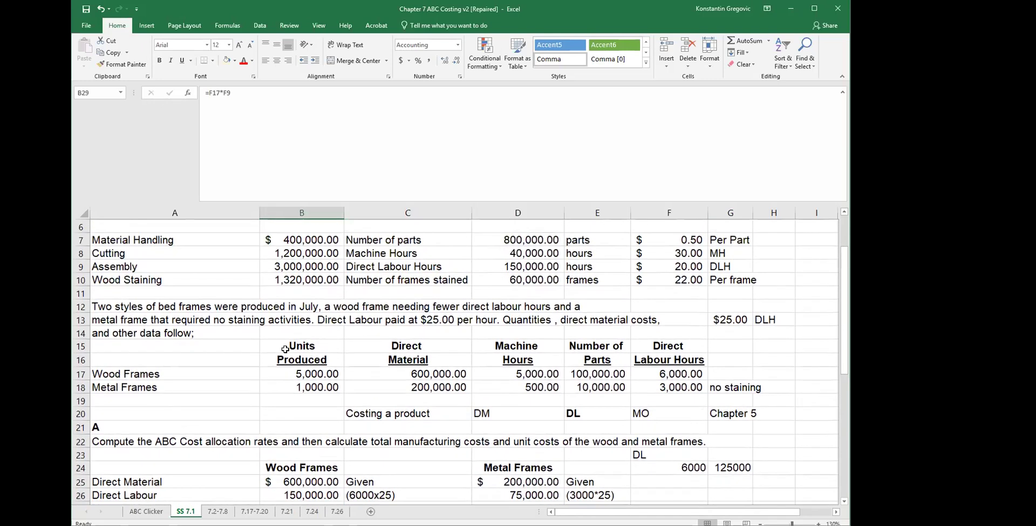
pyautogui.click(672, 265)
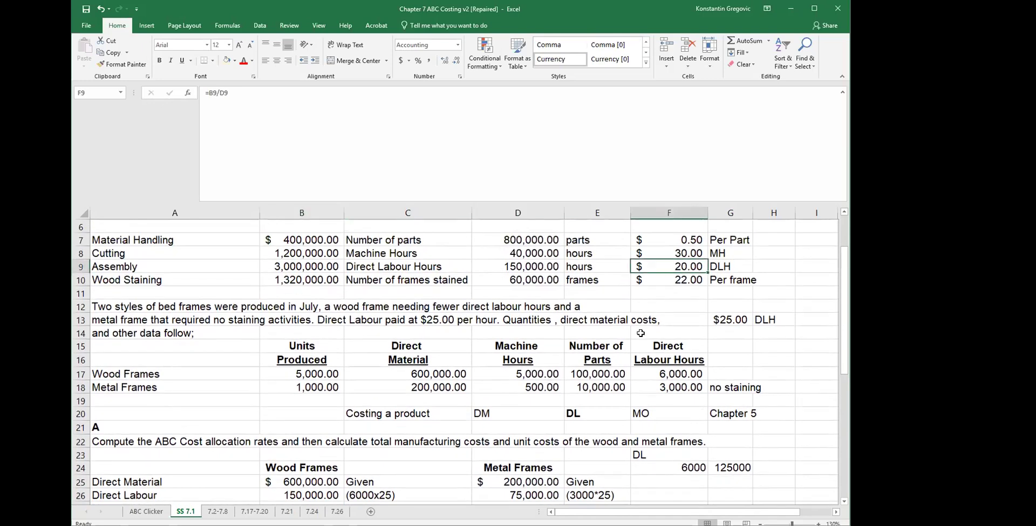
pyautogui.click(714, 277)
pyautogui.click(672, 267)
pyautogui.click(699, 372)
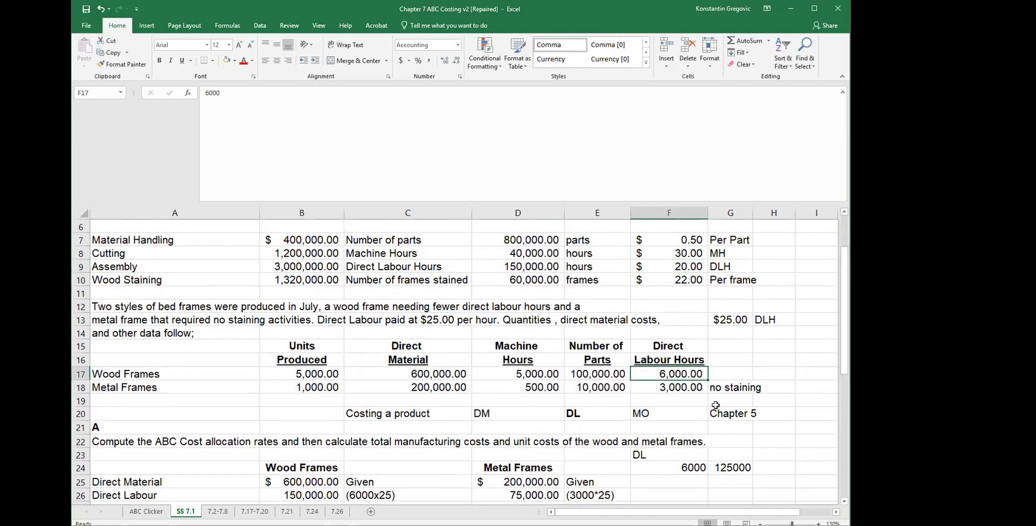
pyautogui.scroll(-1, 413, 416)
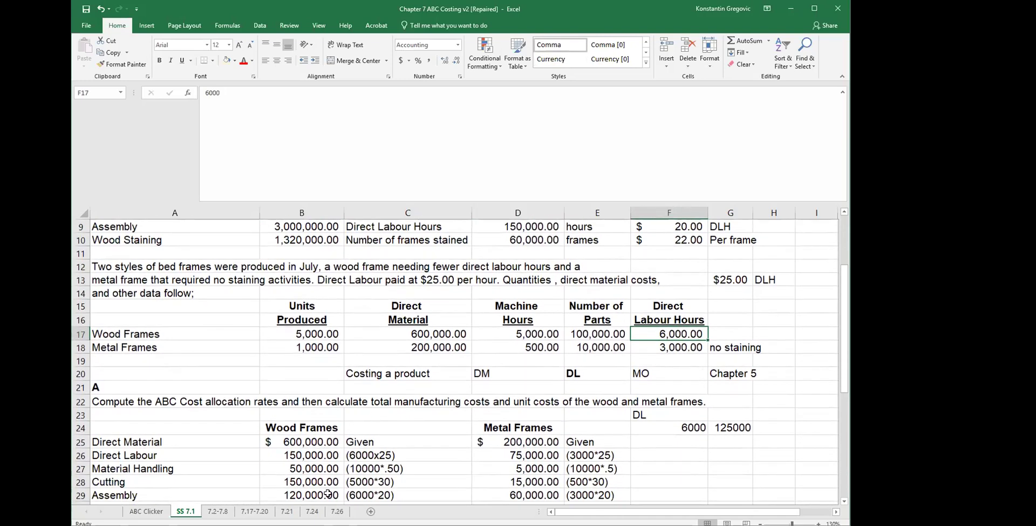
pyautogui.click(410, 492)
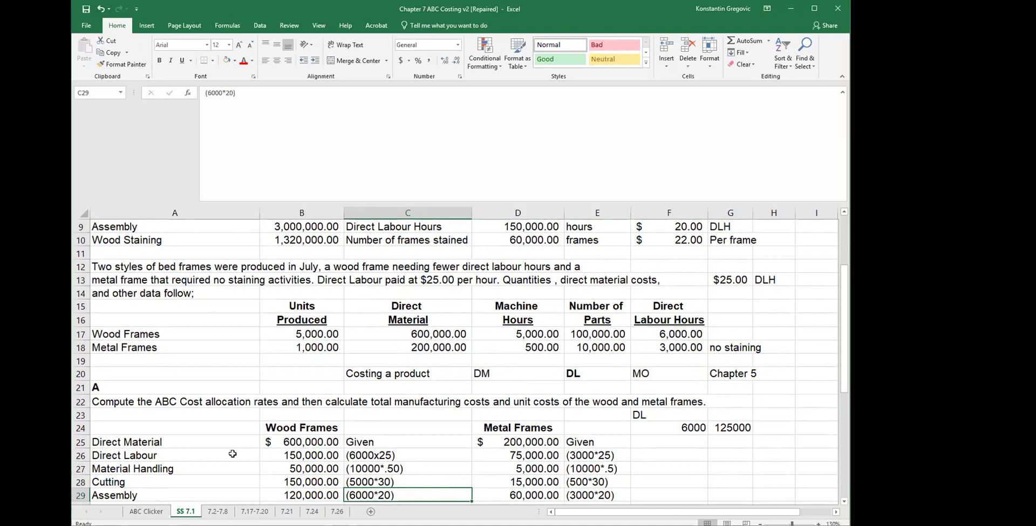
# Step: Recheck the wood frames' assembly cost in B29 against the direct labour hours in F17, the assembly rate in F9 and the note in C29
pyautogui.click(294, 492)
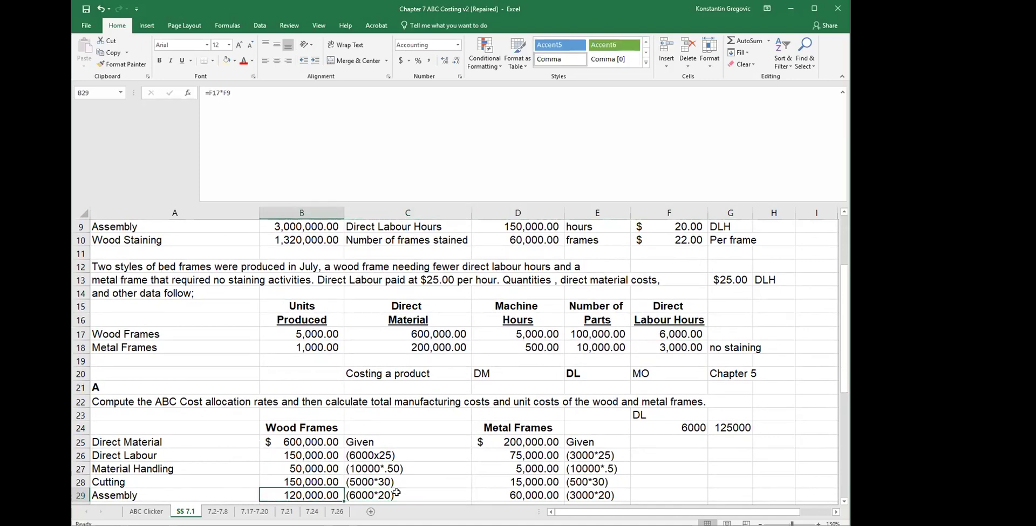
pyautogui.click(666, 334)
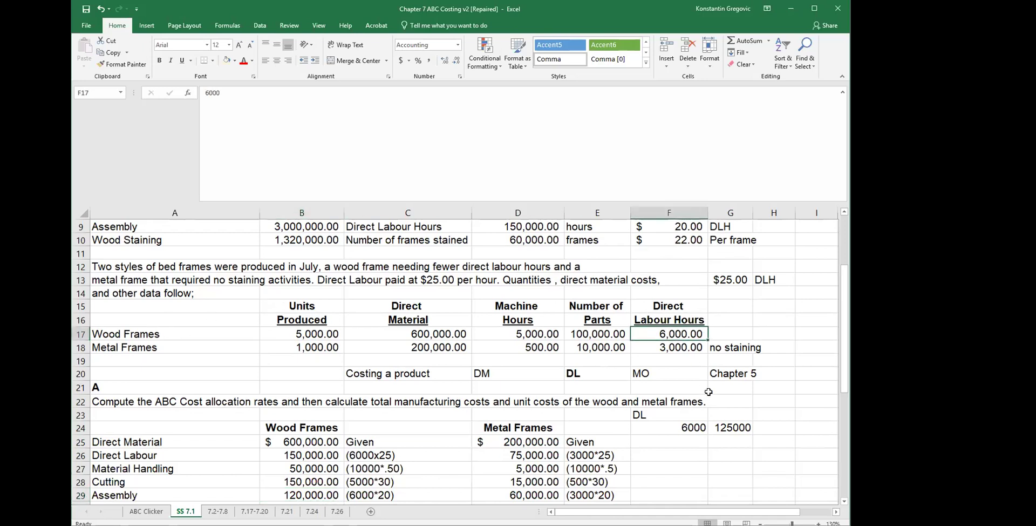
pyautogui.scroll(1, 410, 340)
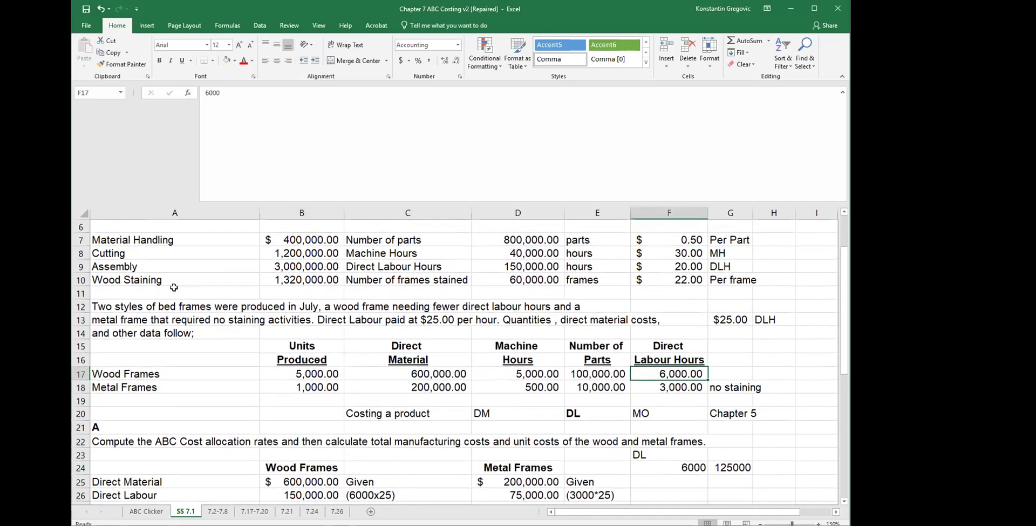
pyautogui.click(690, 263)
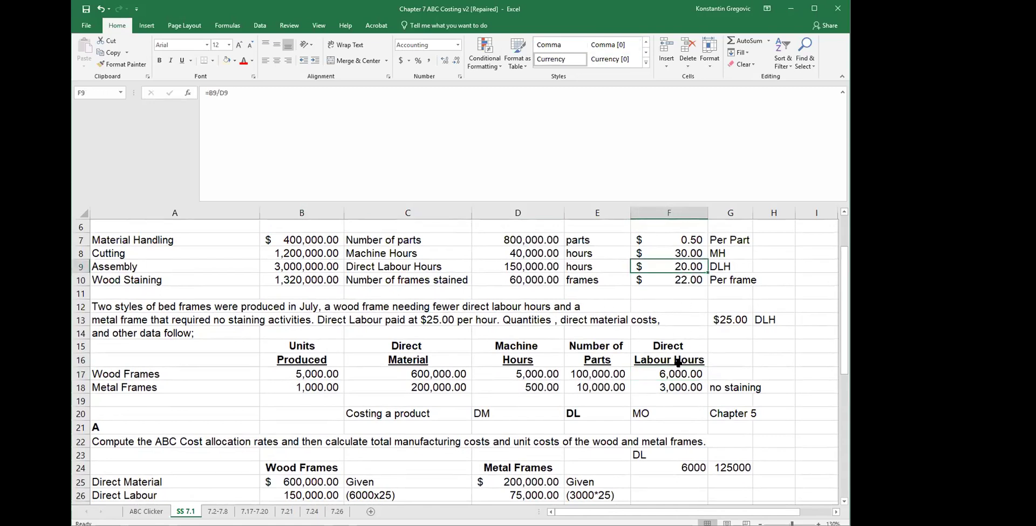
pyautogui.scroll(-1, 460, 442)
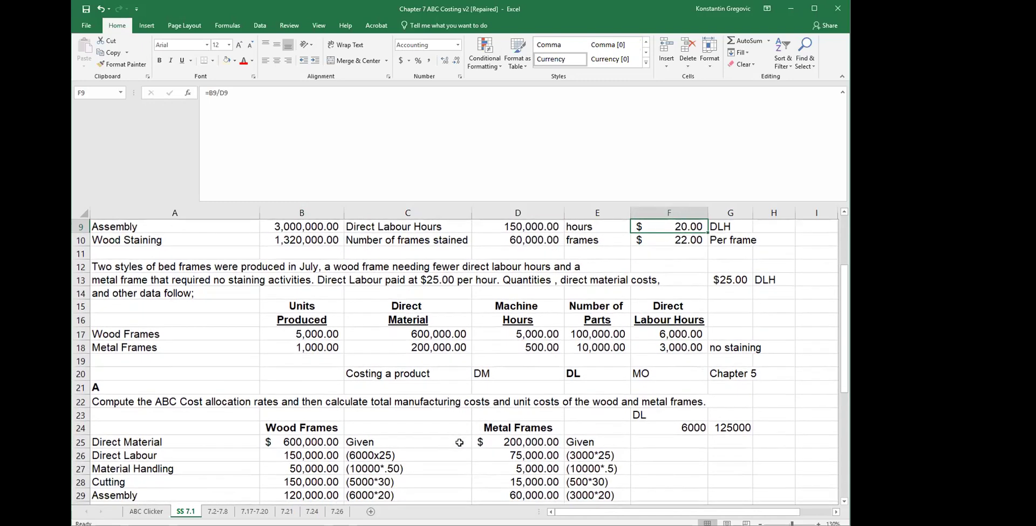
pyautogui.click(369, 495)
# Step: Move from the Metal Frames heading in D24 down to the metal frames' assembly cost in D29 and check its formula
pyautogui.scroll(1, 480, 455)
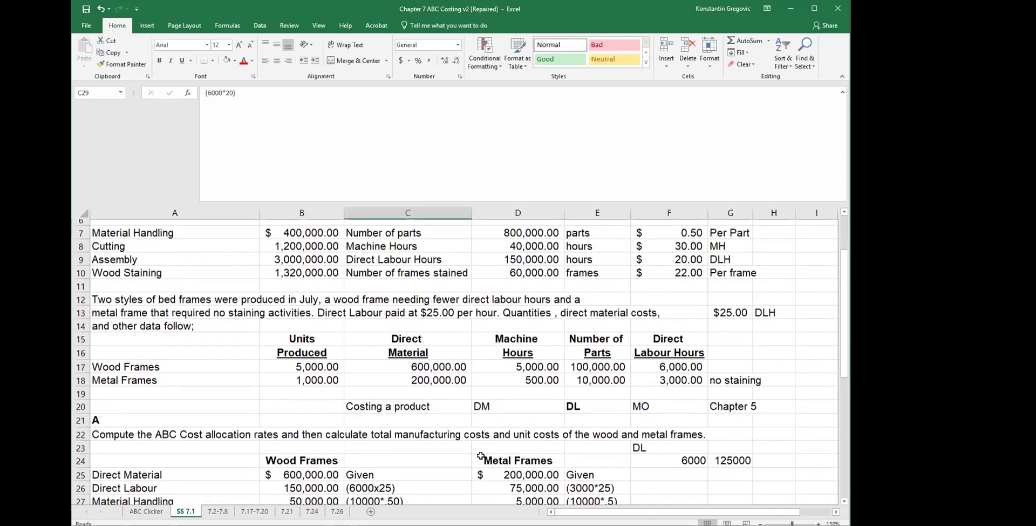
pyautogui.click(495, 468)
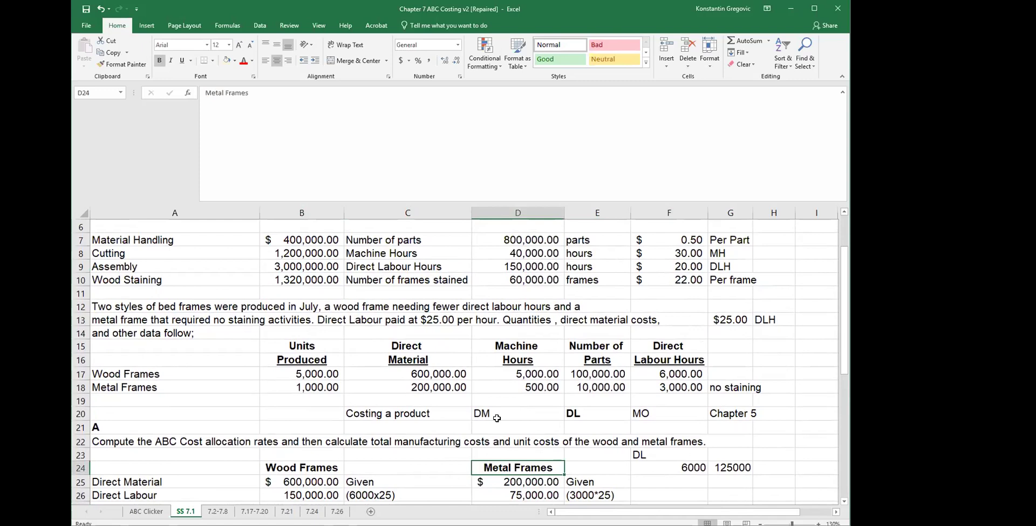
pyautogui.press('Down')
pyautogui.press('Down')
pyautogui.press('Down')
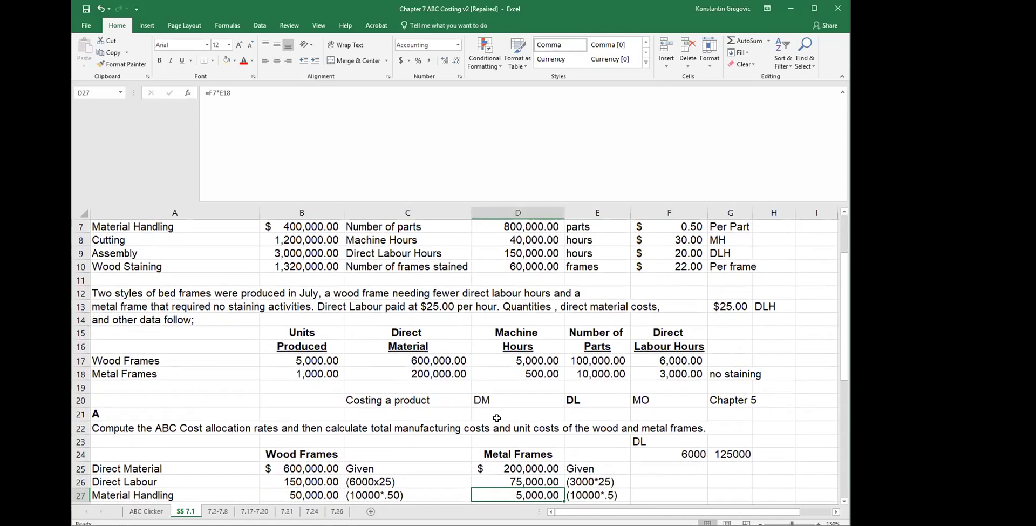
pyautogui.scroll(-1, 497, 418)
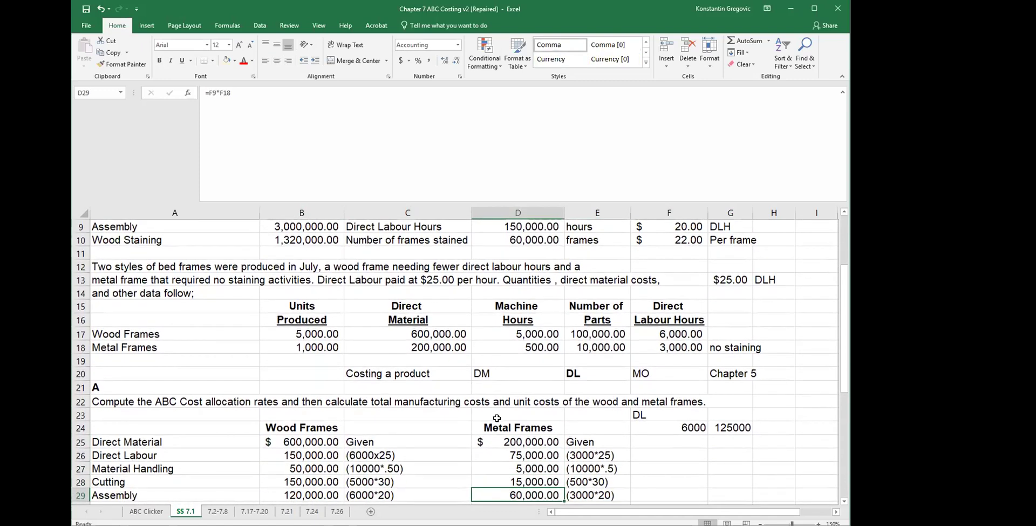
# Step: Look back through column D from the metal frames' assembly cost to the activity data, returning to row 21
pyautogui.press('Up')
pyautogui.press('Up')
pyautogui.press('Up')
pyautogui.press('Up')
pyautogui.press('Up')
pyautogui.press('Up')
pyautogui.press('Up')
pyautogui.press('Up')
pyautogui.press('Up')
pyautogui.press('Up')
pyautogui.press('Up')
pyautogui.press('Up')
pyautogui.press('Up')
pyautogui.press('Up')
pyautogui.press('Up')
pyautogui.press('Up')
pyautogui.press('Up')
pyautogui.press('Up')
pyautogui.press('Up')
pyautogui.press('Down')
pyautogui.press('Down')
pyautogui.press('Down')
pyautogui.press('Down')
pyautogui.press('Down')
pyautogui.press('Down')
pyautogui.press('Down')
pyautogui.press('Down')
pyautogui.press('Down')
pyautogui.press('Down')
pyautogui.press('Down')
pyautogui.press('Down')
pyautogui.press('Down')
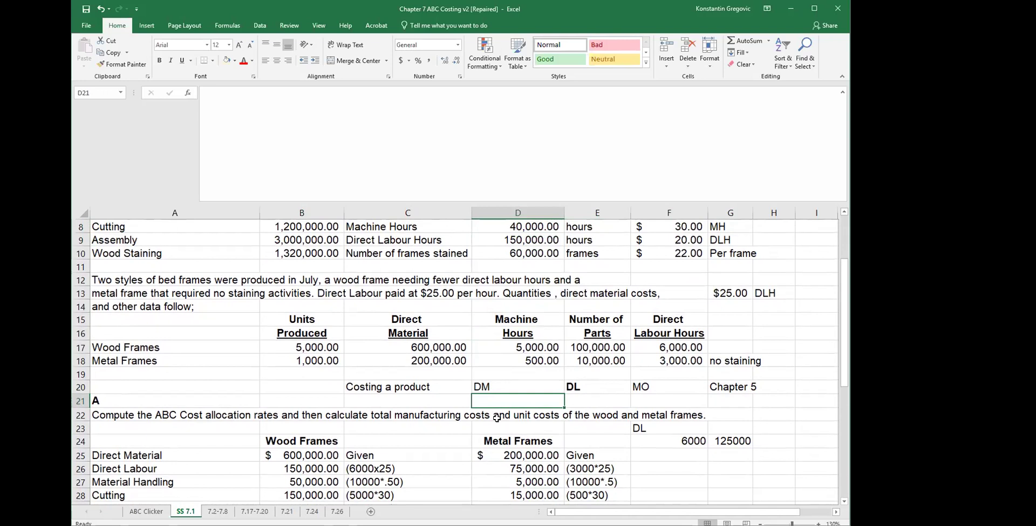
# Step: Trace the metal frames' assembly cost in D29 to the assembly rate in F9 and the direct labour hours in F18
pyautogui.click(669, 241)
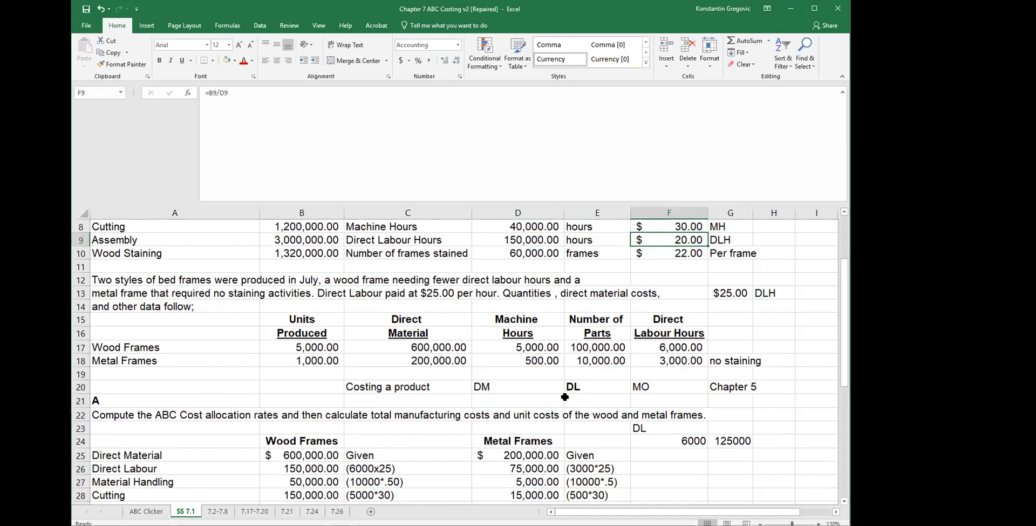
pyautogui.click(488, 467)
pyautogui.press('Down')
pyautogui.press('Down')
pyautogui.press('Down')
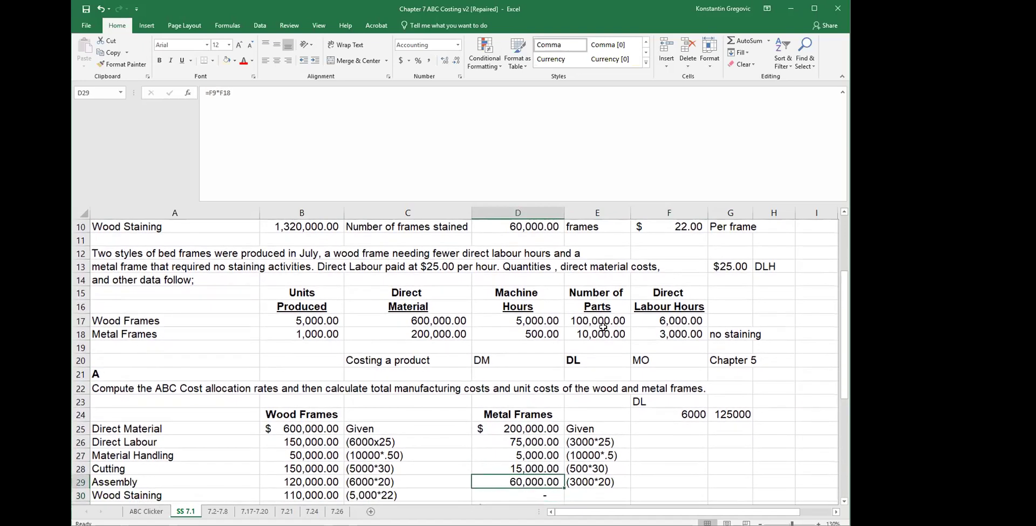
pyautogui.click(654, 334)
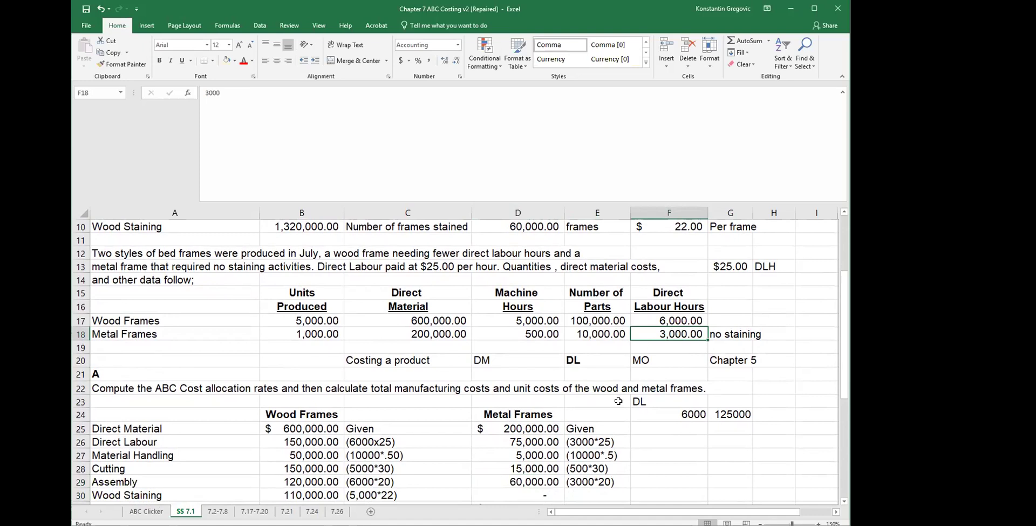
# Step: Review the Assembly activity in A9 and its rate in F9 together with the metal frames' direct labour hours in F18
pyautogui.scroll(1, 619, 400)
pyautogui.click(639, 269)
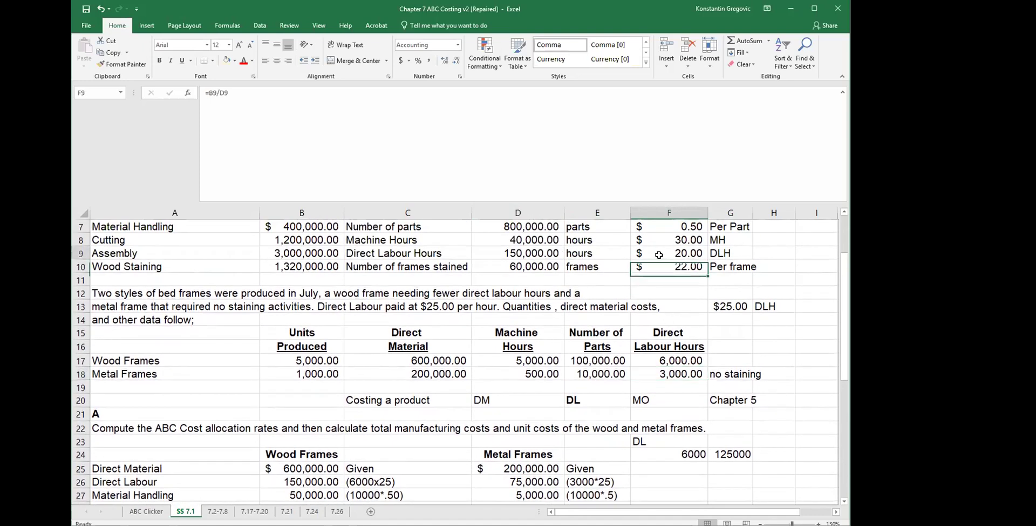
pyautogui.click(150, 254)
pyautogui.click(668, 254)
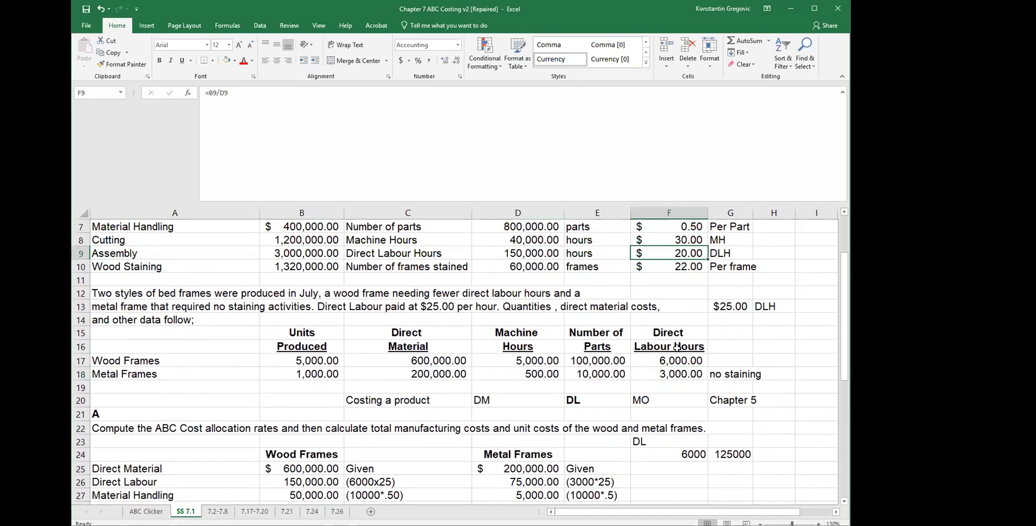
pyautogui.click(655, 378)
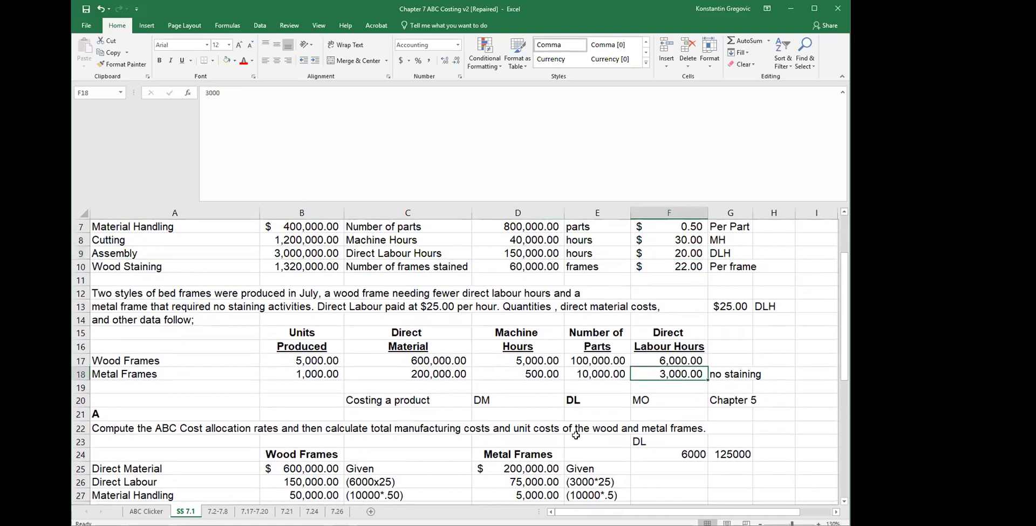
# Step: Look at the calculation notes for the metal frames' cutting cost in E28 and the wood frames' assembly cost in C29
pyautogui.moveTo(567, 494); pyautogui.dragTo(557, 493)
pyautogui.scroll(-2, 556, 492)
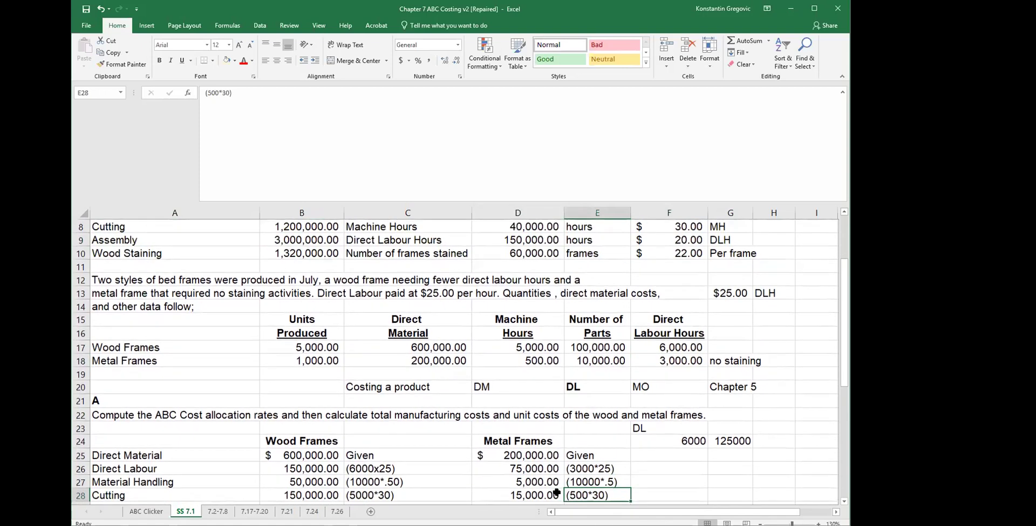
pyautogui.click(557, 493)
pyautogui.press('Left')
pyautogui.press('Left')
pyautogui.press('Left')
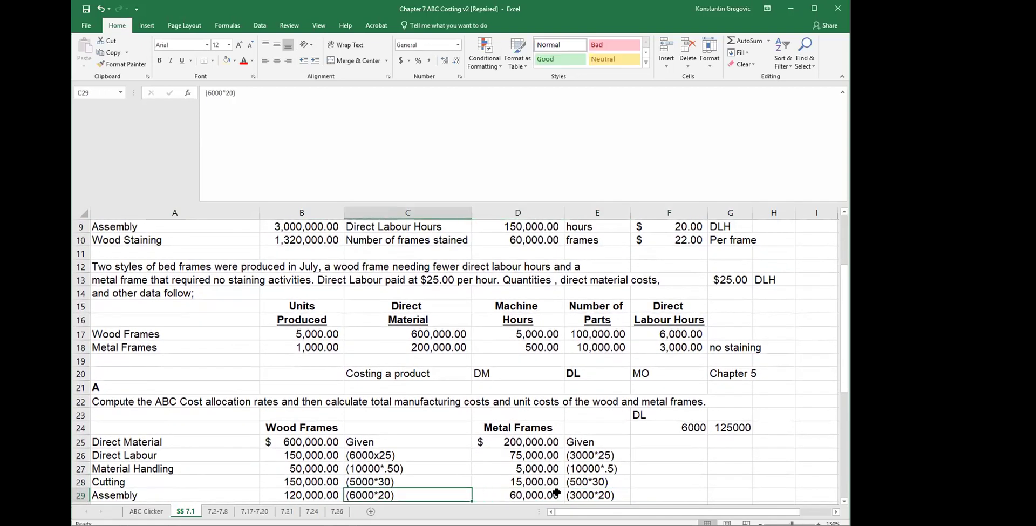
# Step: Relate the Wood Staining activity in A10 to the Wood Frames column, the per-frame rate in F10 and the units produced in B15:B18
pyautogui.click(163, 244)
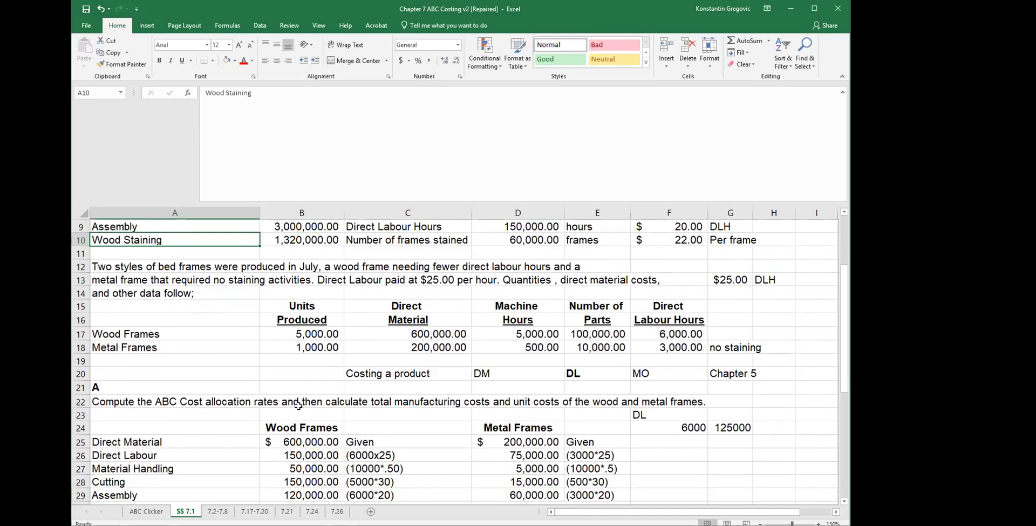
pyautogui.click(300, 427)
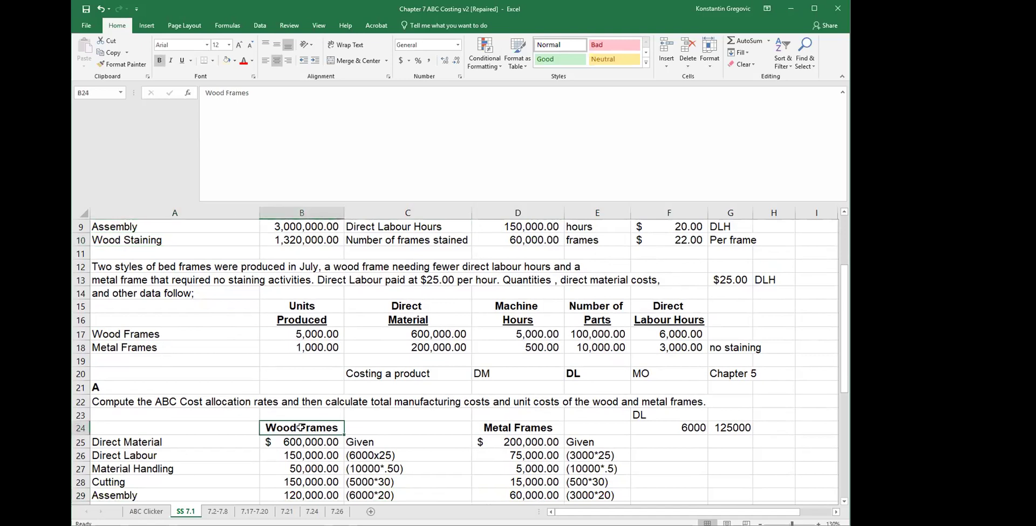
pyautogui.click(668, 242)
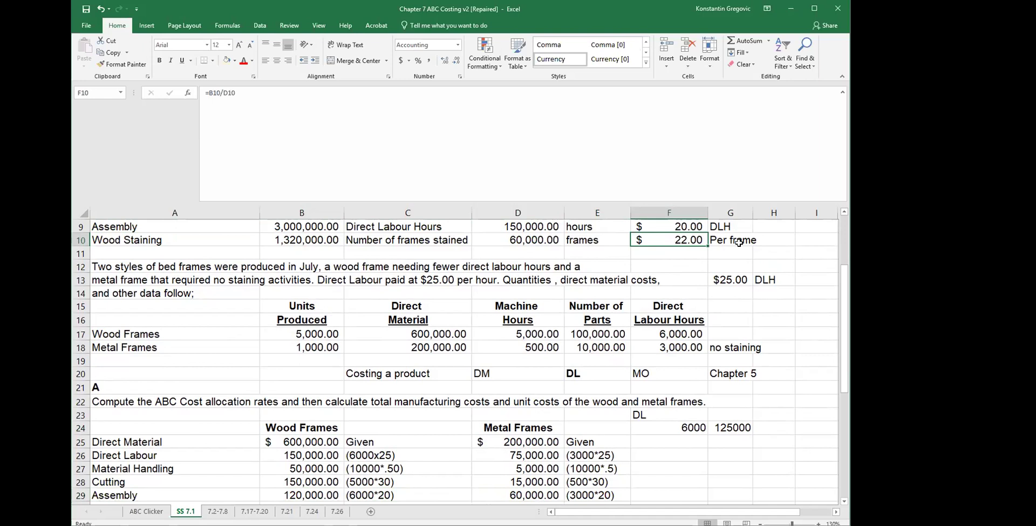
pyautogui.moveTo(315, 302); pyautogui.dragTo(309, 343)
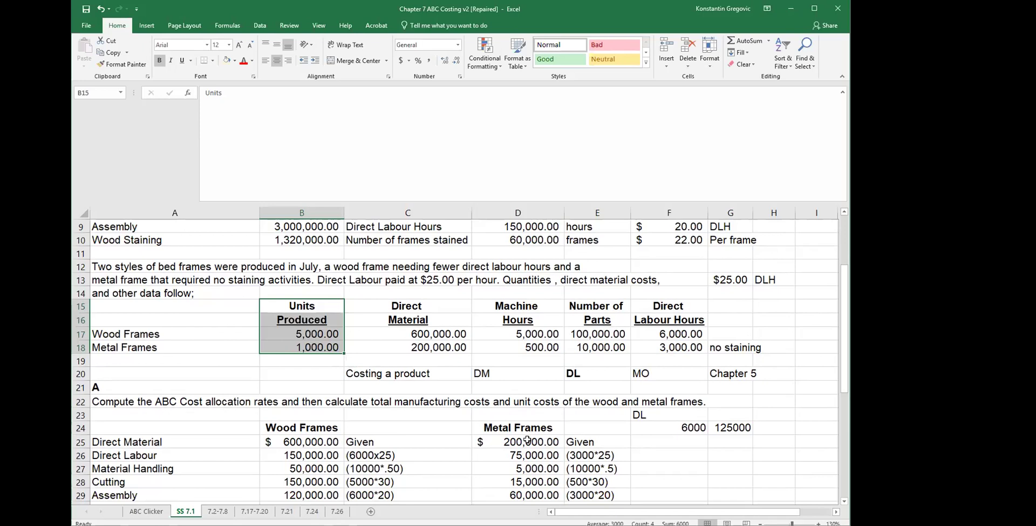
# Step: Check the staining costs in B30 and D30, and highlight the wood frames' cost components in B25:B30 behind the total
pyautogui.click(419, 455)
pyautogui.scroll(-1, 418, 455)
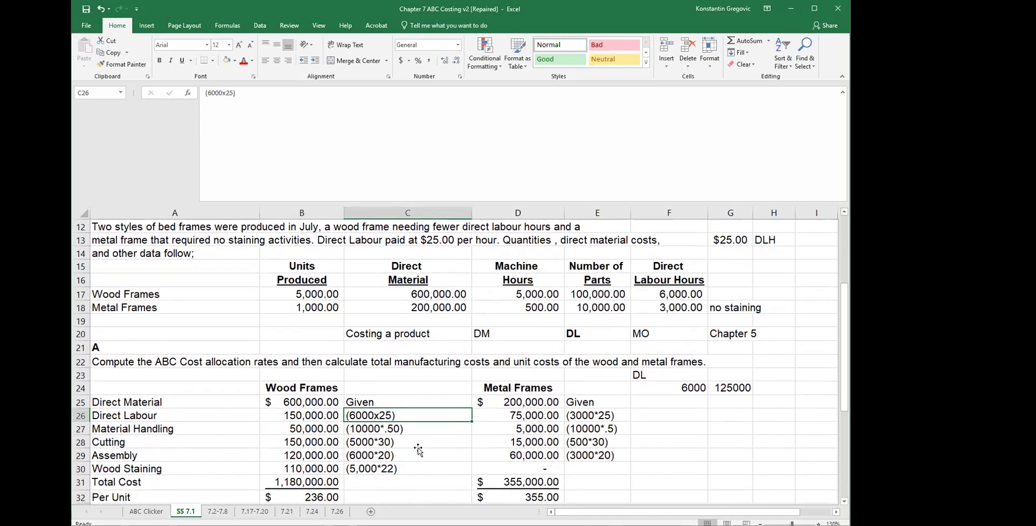
pyautogui.click(337, 467)
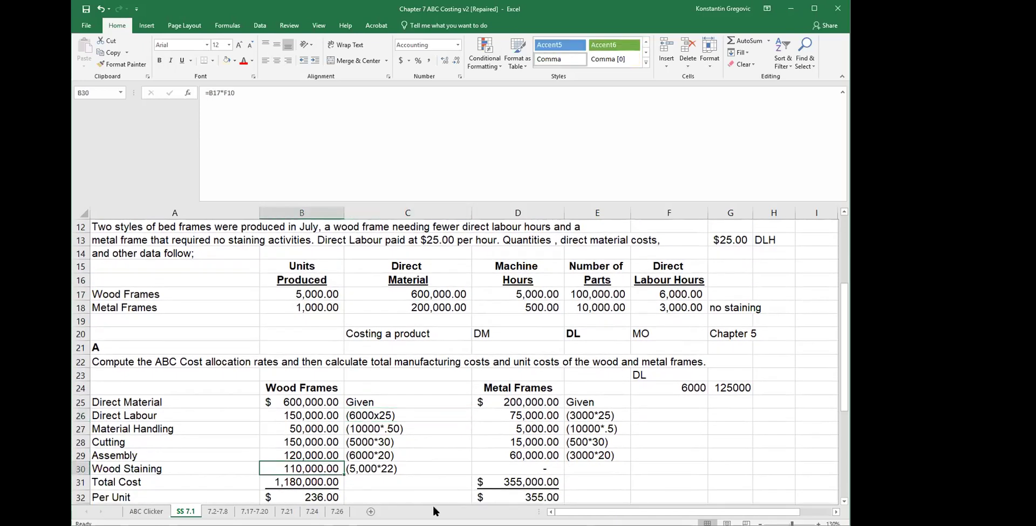
pyautogui.click(513, 469)
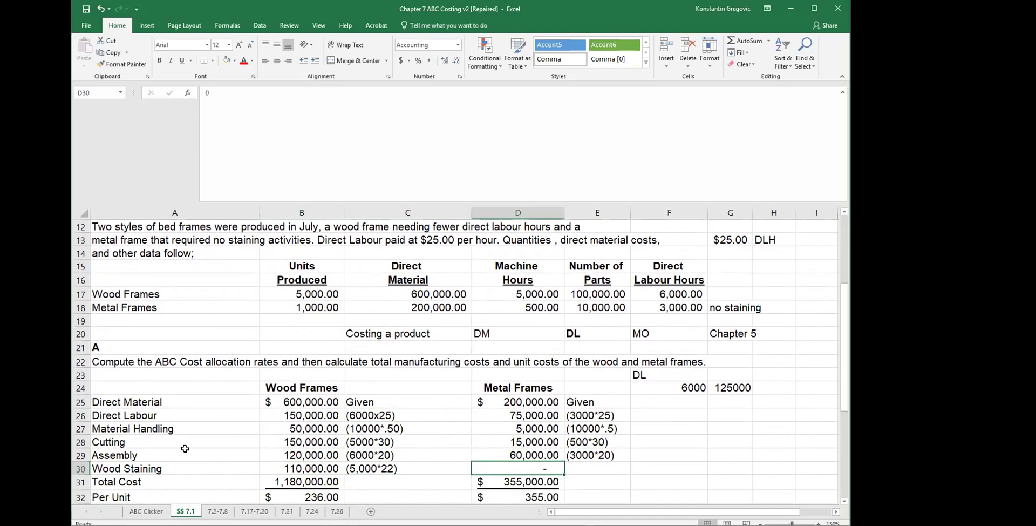
pyautogui.click(283, 480)
pyautogui.moveTo(305, 399); pyautogui.dragTo(301, 462)
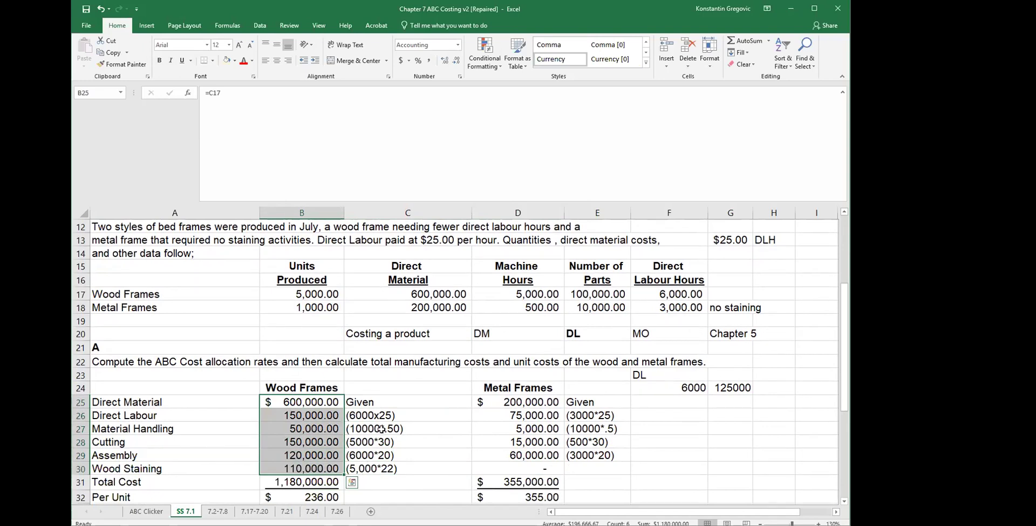
# Step: Relate the metal frames' staining cell D30 to the Wood Staining activity in A10, the frame rows A17 and A18, and the note in G18
pyautogui.click(545, 469)
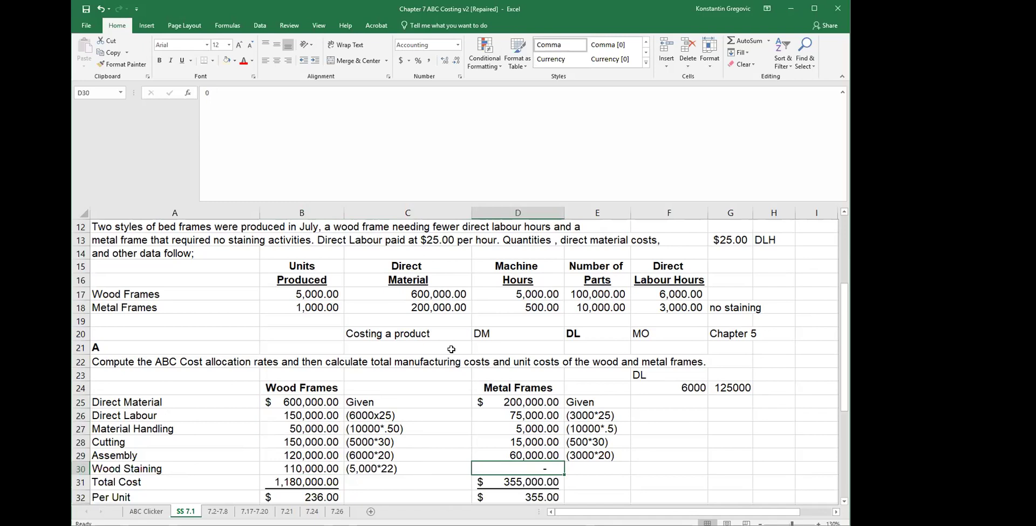
pyautogui.scroll(1, 451, 349)
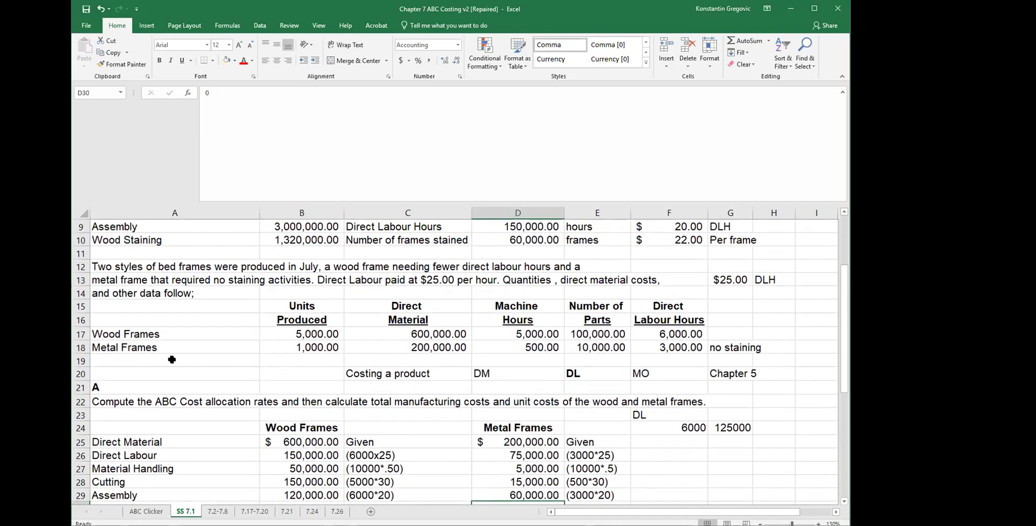
pyautogui.click(160, 335)
pyautogui.click(186, 241)
pyautogui.click(149, 333)
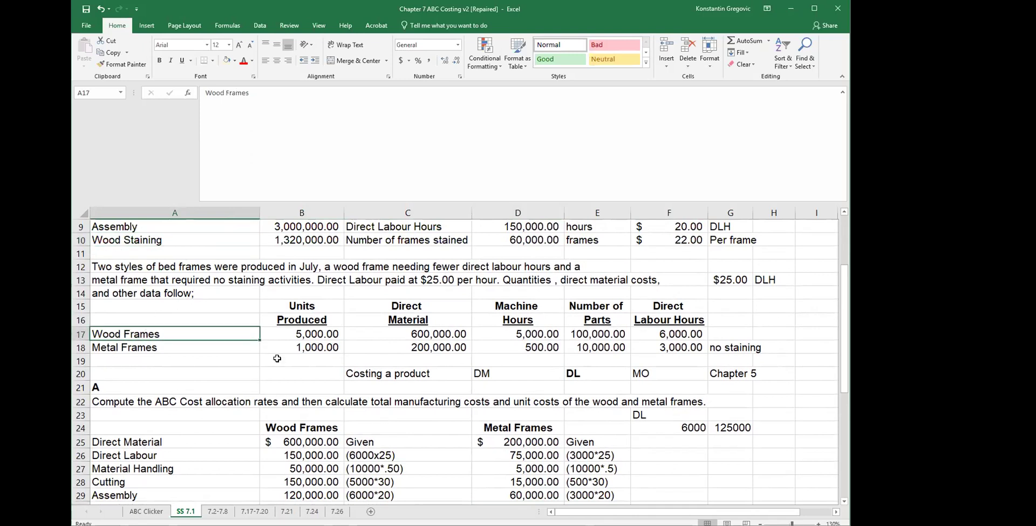
pyautogui.click(156, 242)
pyautogui.click(140, 346)
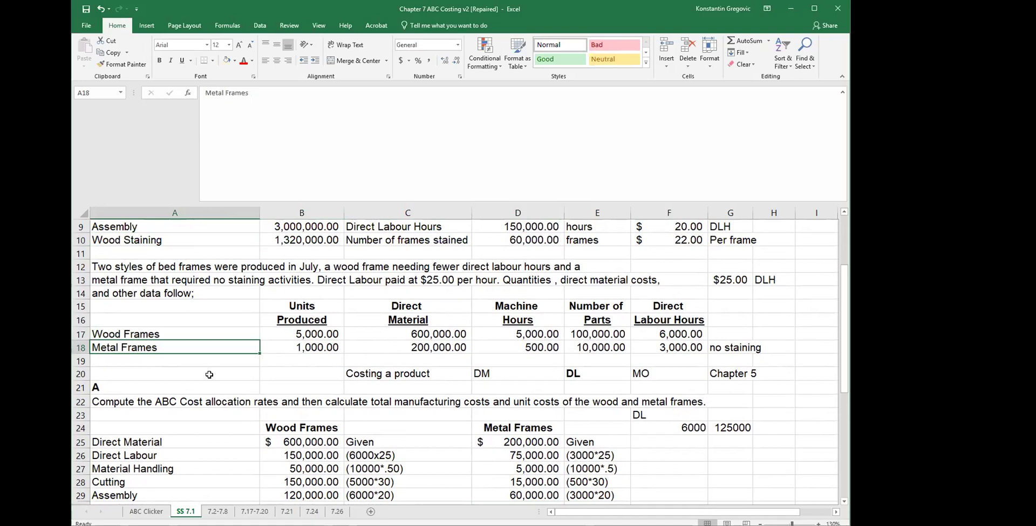
pyautogui.click(731, 346)
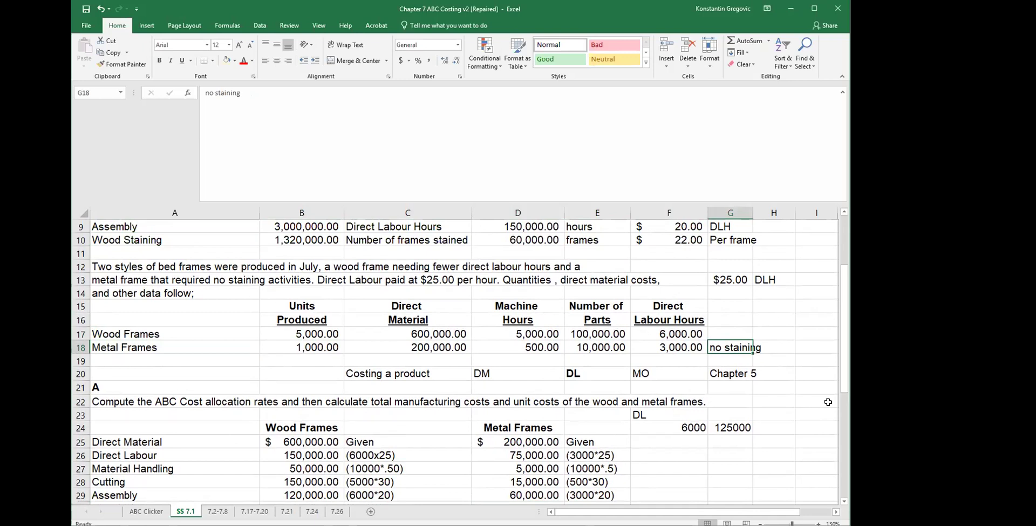
# Step: Inspect the wood frames' total cost formula in B31 and the range B25:B30 that it sums
pyautogui.click(507, 387)
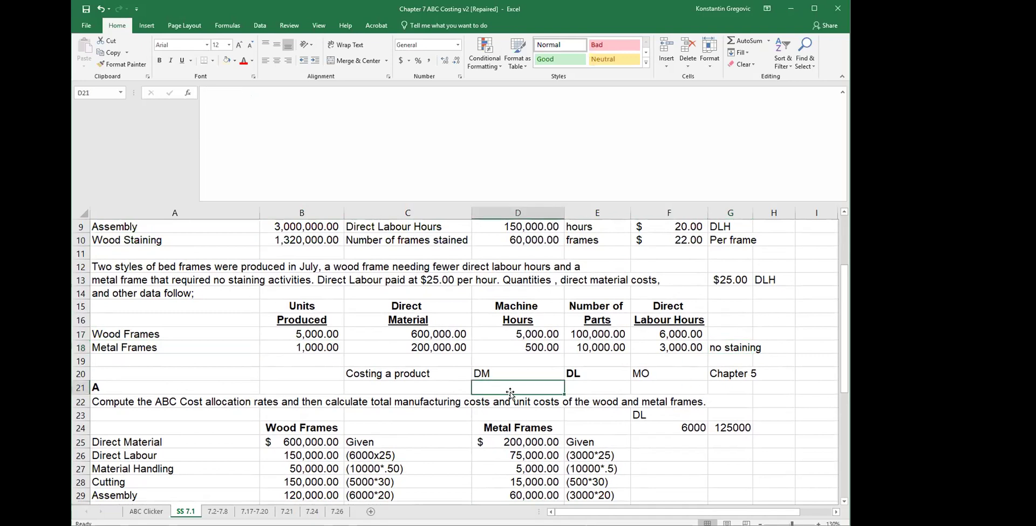
pyautogui.click(462, 437)
pyautogui.scroll(-1, 463, 437)
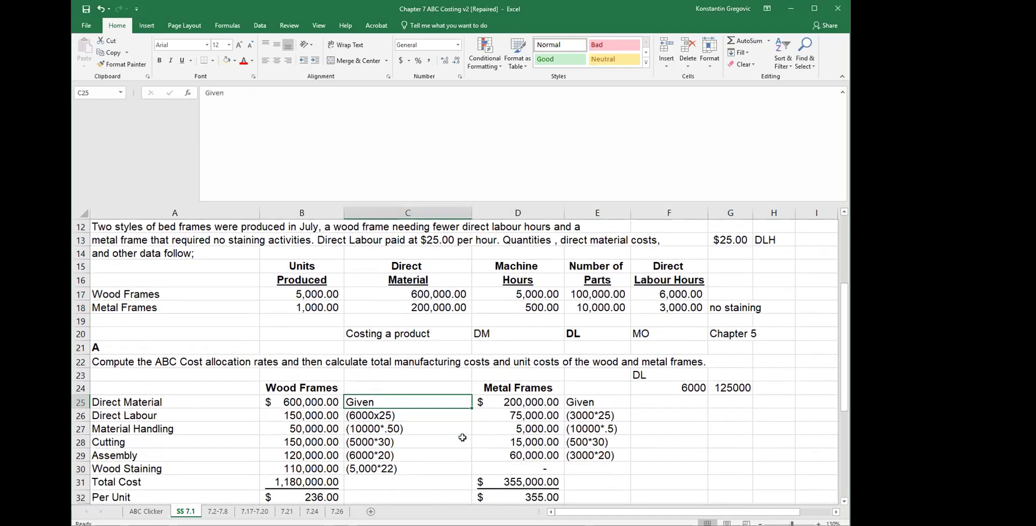
pyautogui.click(316, 480)
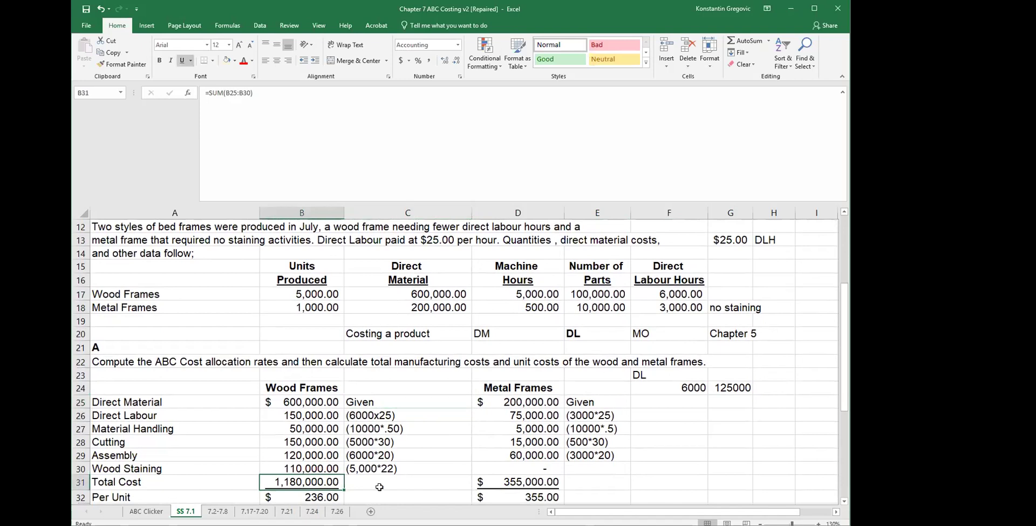
pyautogui.click(277, 92)
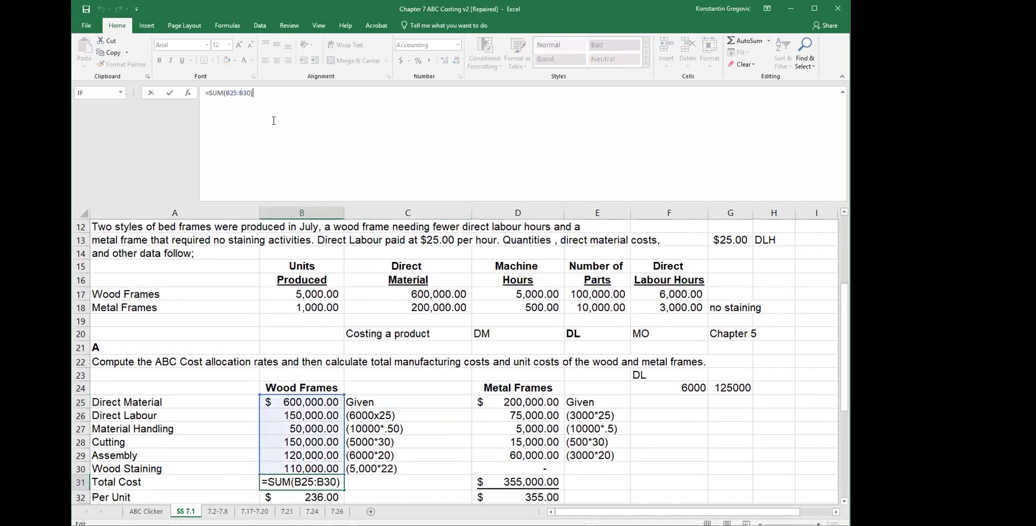
pyautogui.click(419, 456)
pyautogui.click(322, 476)
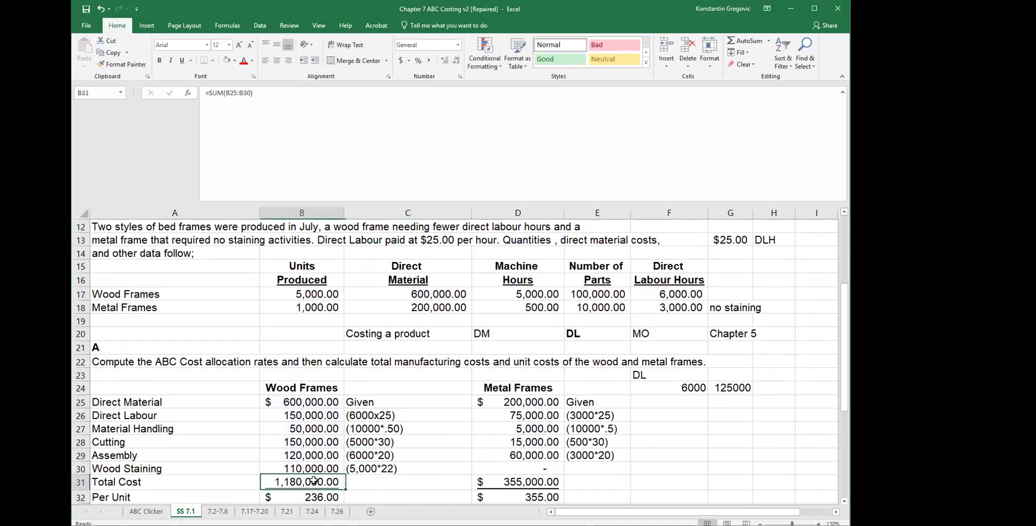
pyautogui.click(303, 393)
pyautogui.click(292, 481)
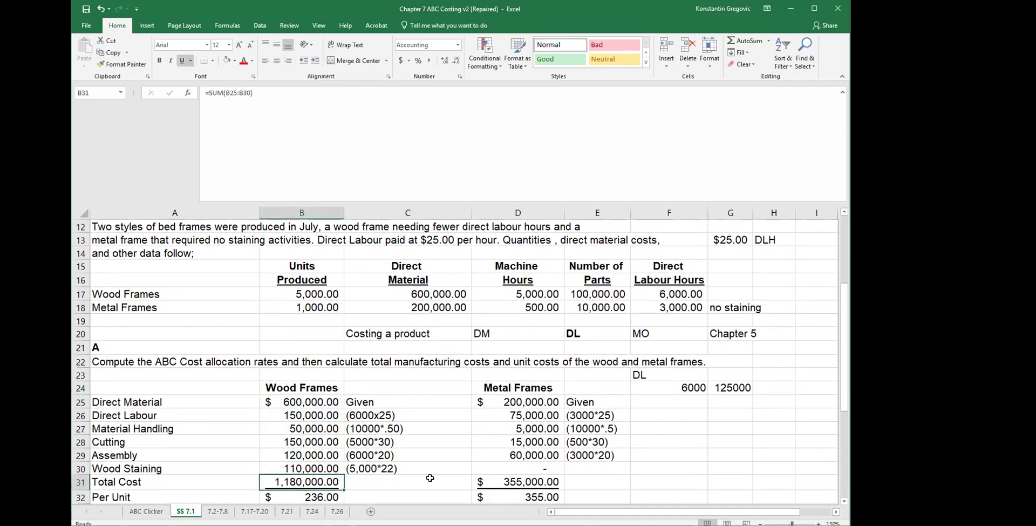
# Step: Check the metal frames' total cost in D31 and the per-unit cost formulas in B32 and D32
pyautogui.click(514, 389)
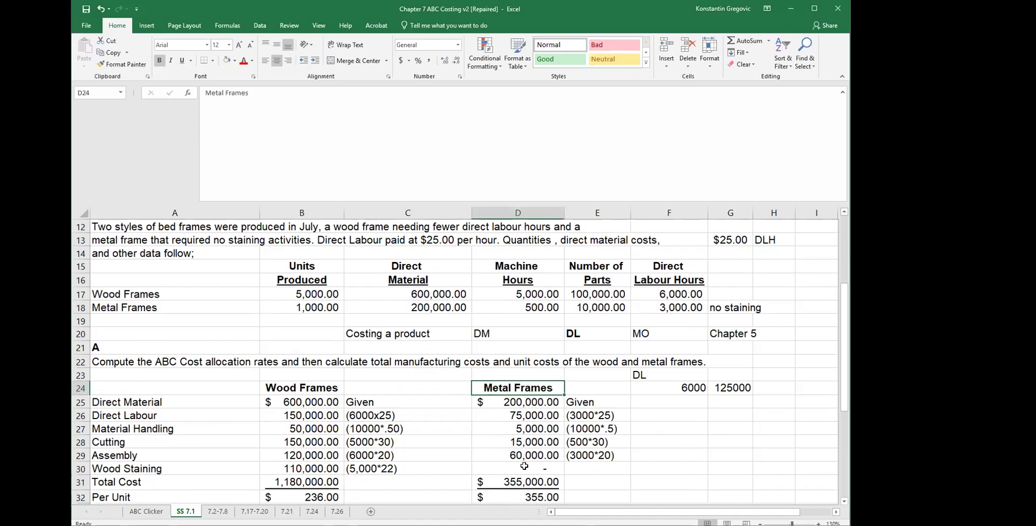
pyautogui.click(538, 485)
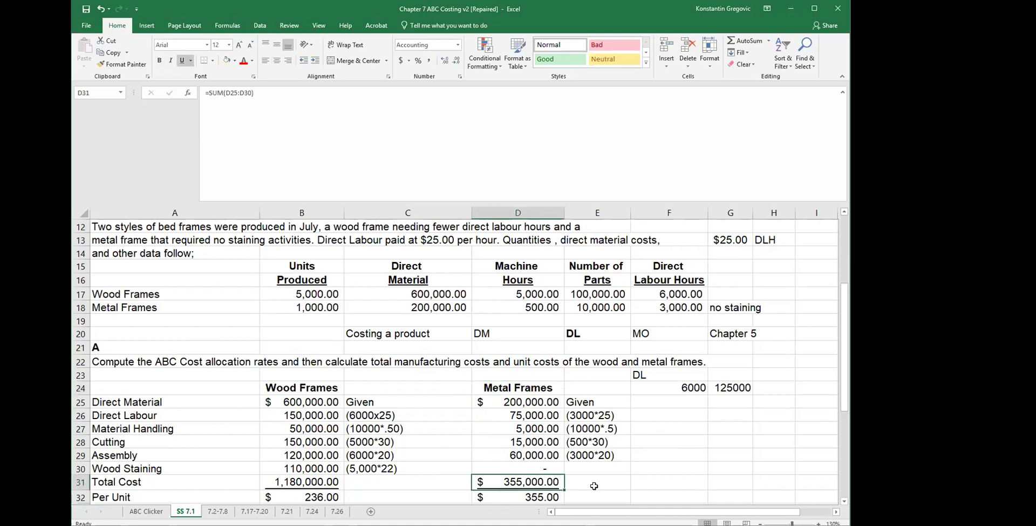
pyautogui.click(290, 495)
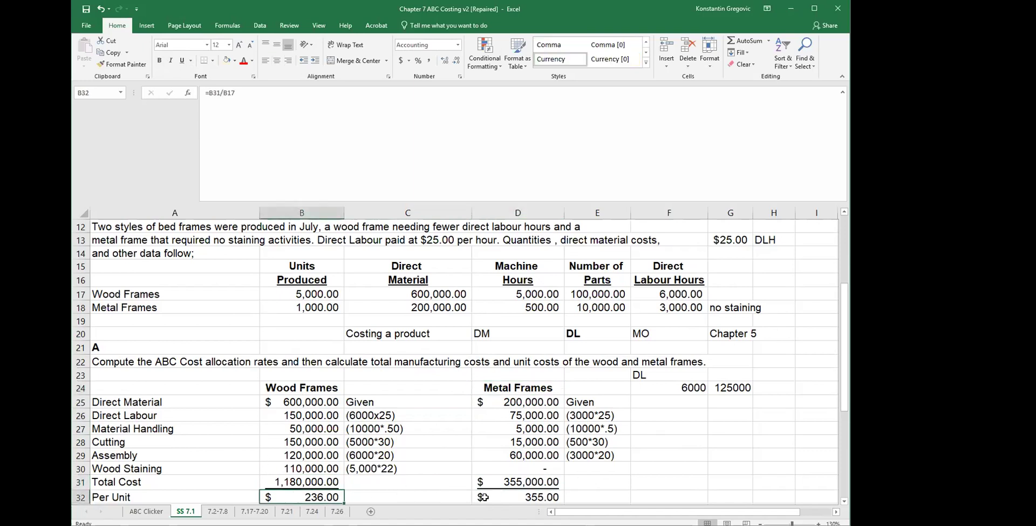
pyautogui.click(503, 494)
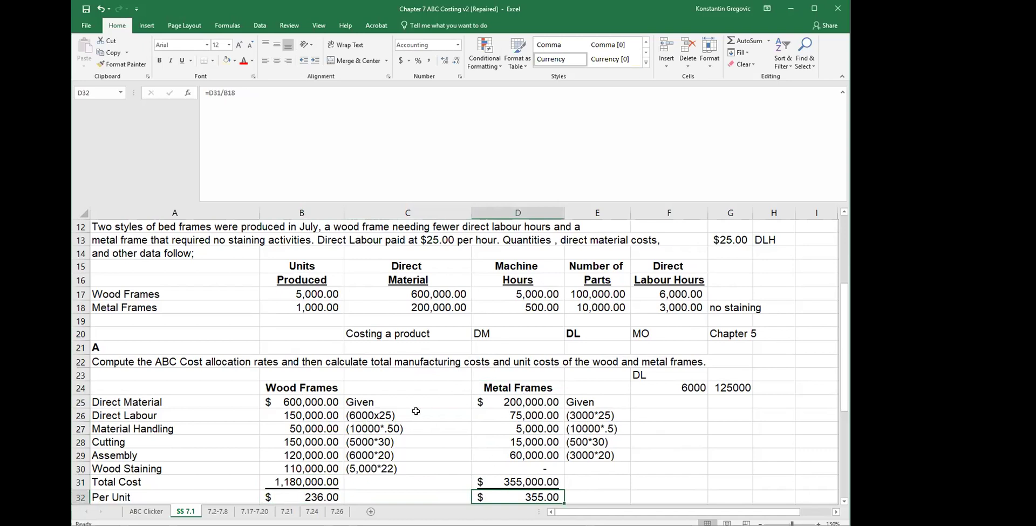
# Step: Relate the wood frames' total cost in B31 and per-unit cost in B32 to the Units Produced heading in B15:B16
pyautogui.click(306, 482)
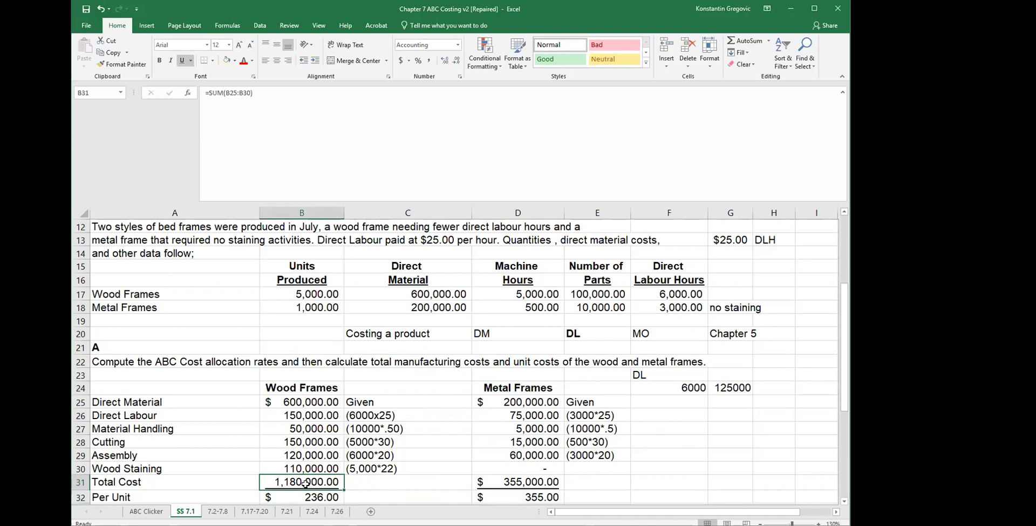
pyautogui.press('Down')
pyautogui.press('Down')
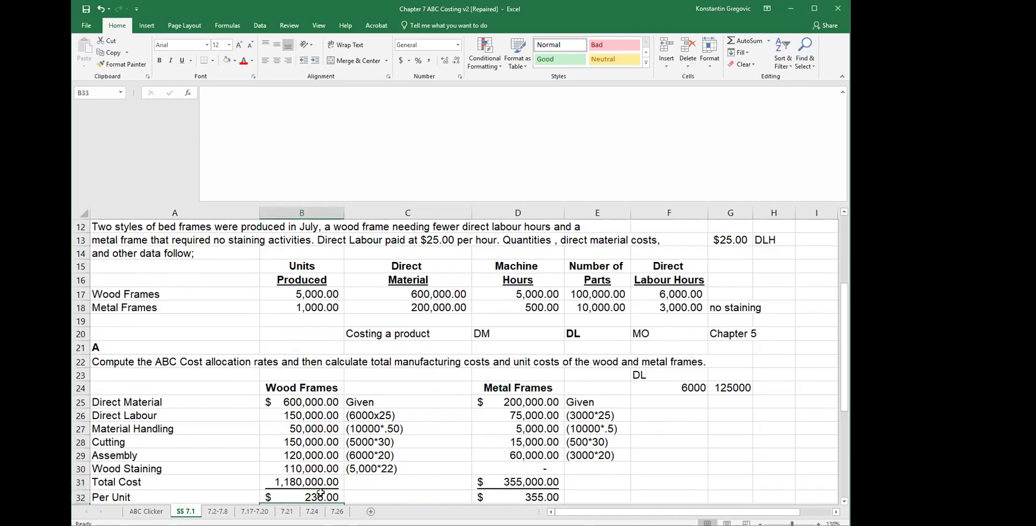
pyautogui.click(320, 492)
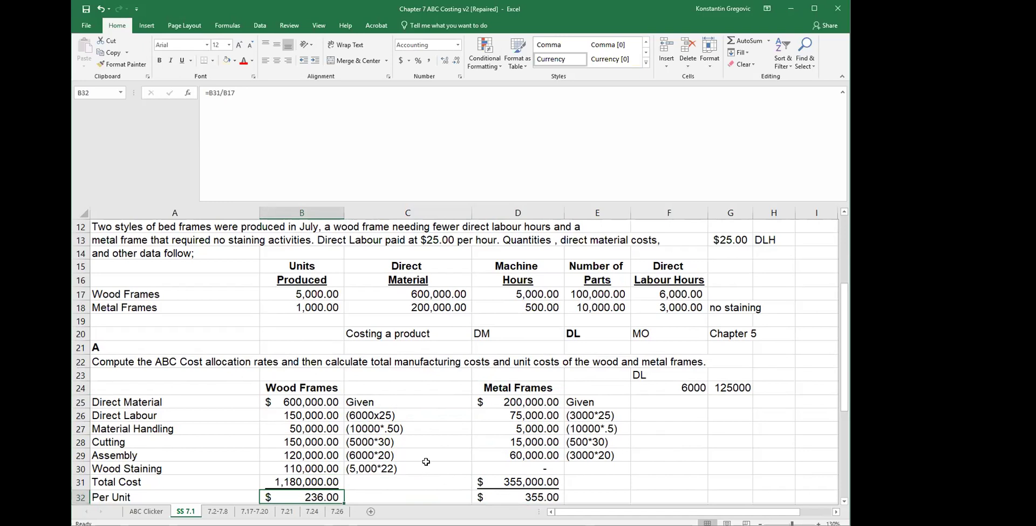
pyautogui.click(314, 268)
pyautogui.moveTo(316, 270); pyautogui.dragTo(315, 277)
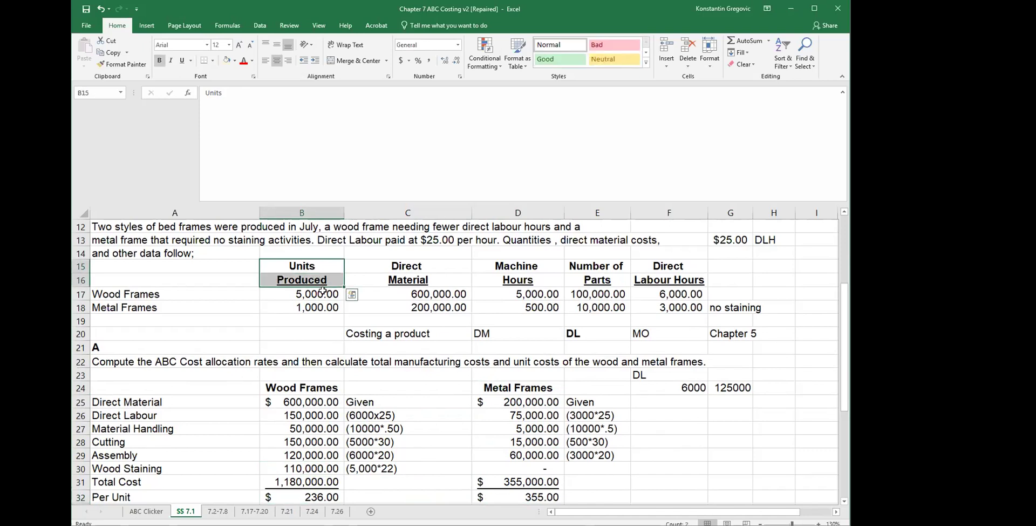
pyautogui.click(314, 479)
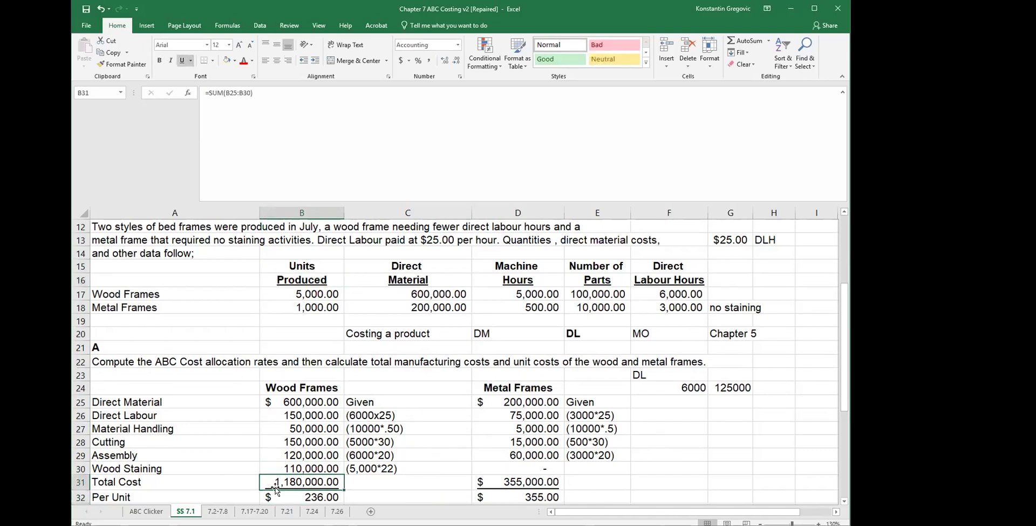
pyautogui.click(292, 495)
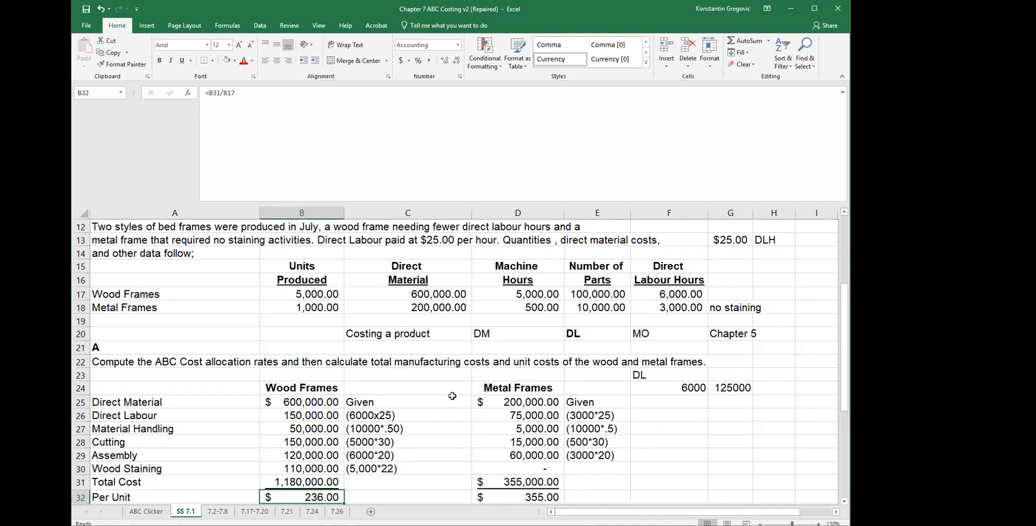
# Step: Trace the wood frames' per-unit cost in B32 back to the total in B31 and the units produced in B17
pyautogui.click(311, 282)
pyautogui.click(300, 434)
pyautogui.click(303, 479)
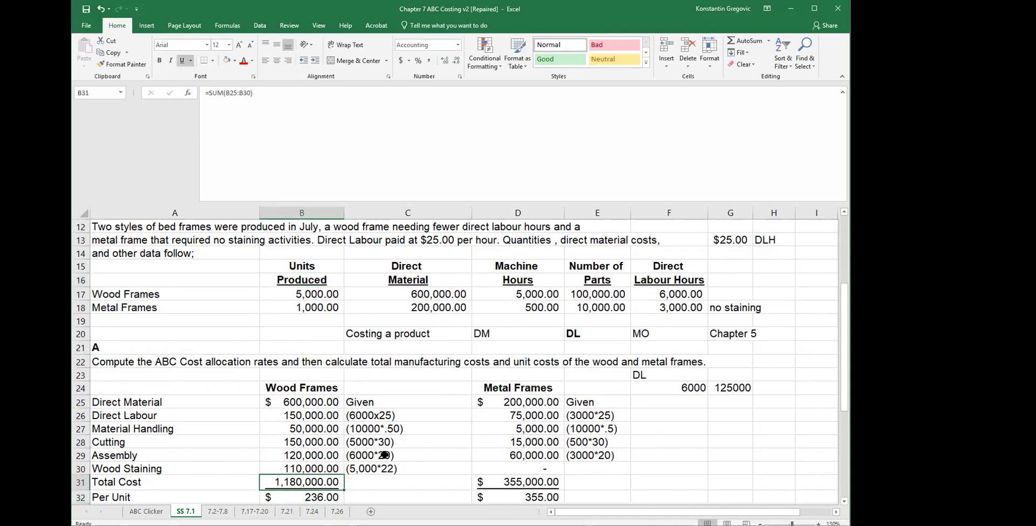
pyautogui.click(323, 497)
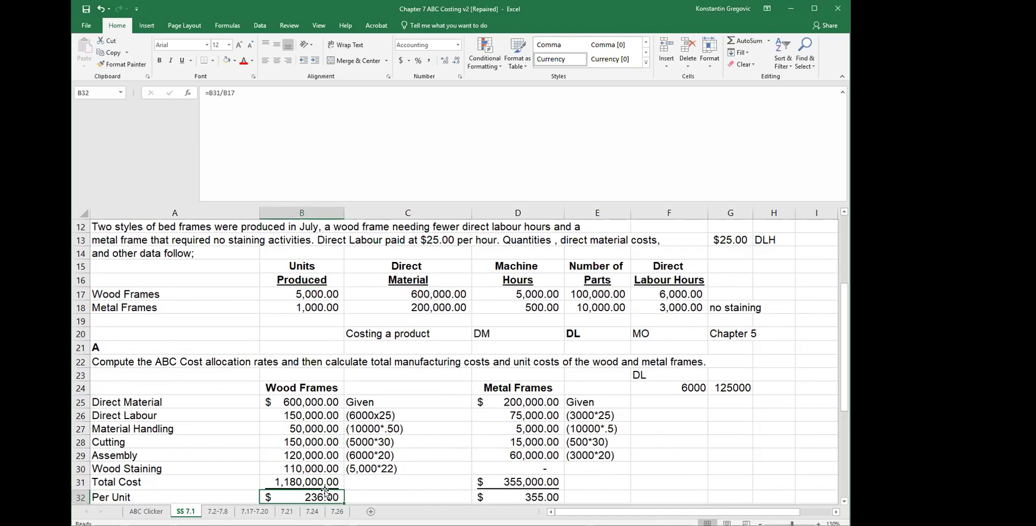
pyautogui.click(395, 479)
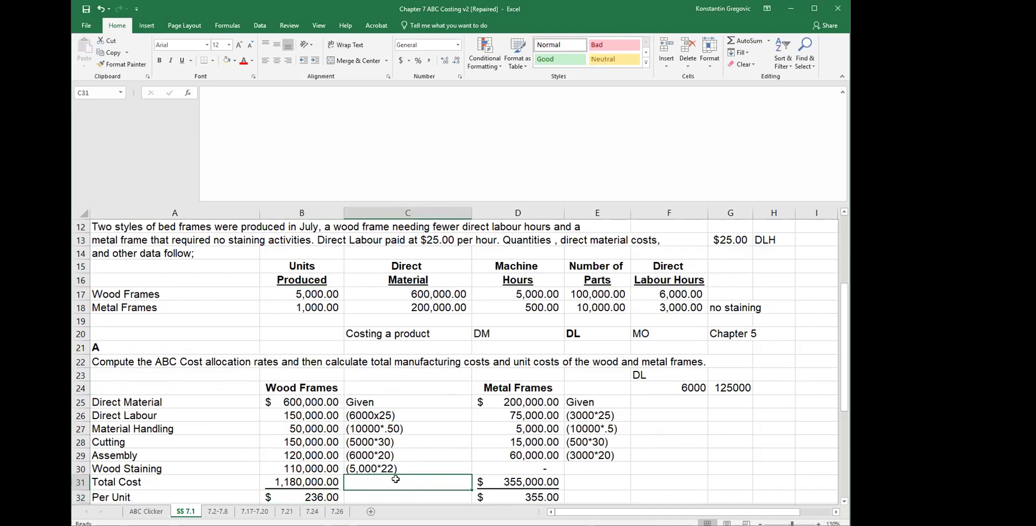
pyautogui.click(274, 292)
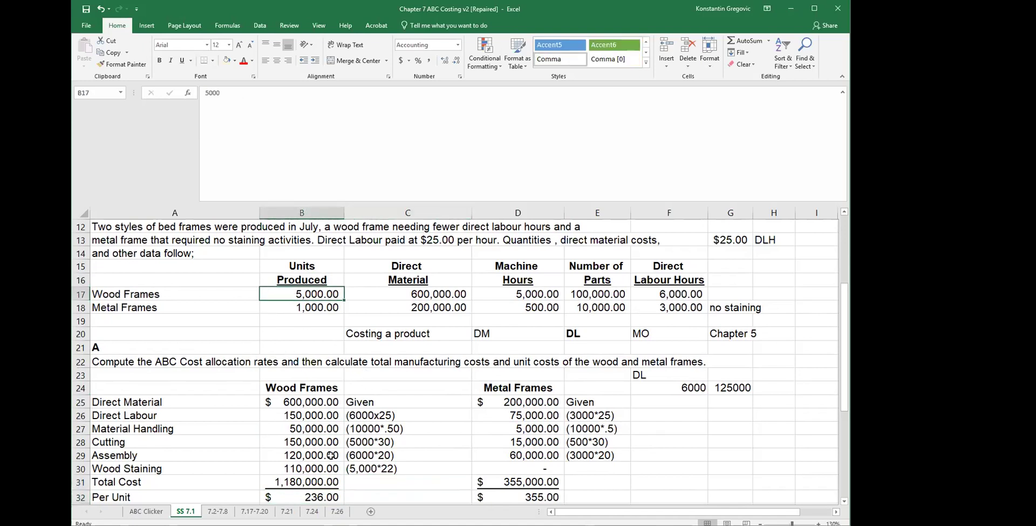
pyautogui.click(326, 494)
# Step: Trace the metal frames' per-unit cost in D32 back to the total in D31 and the units produced in B18
pyautogui.click(508, 481)
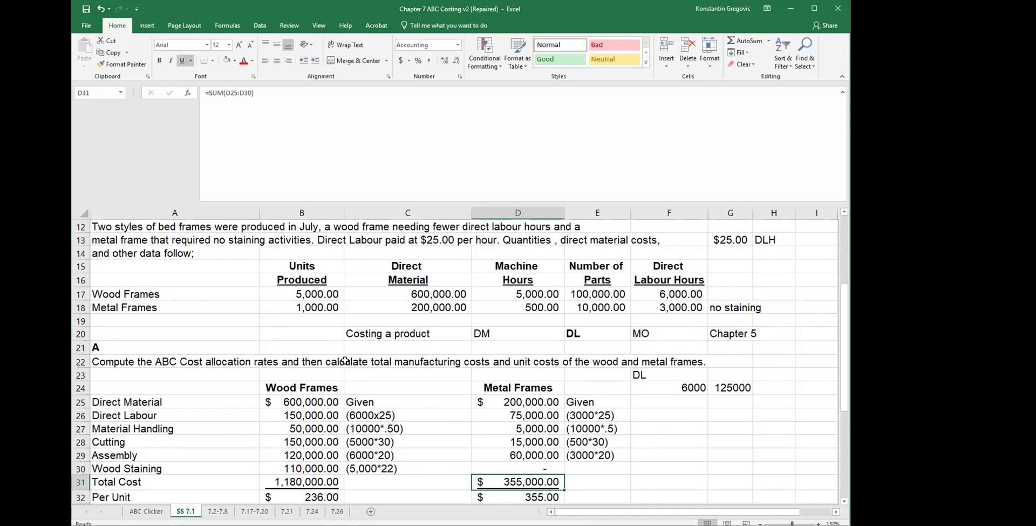
pyautogui.click(498, 496)
pyautogui.click(493, 477)
pyautogui.click(321, 309)
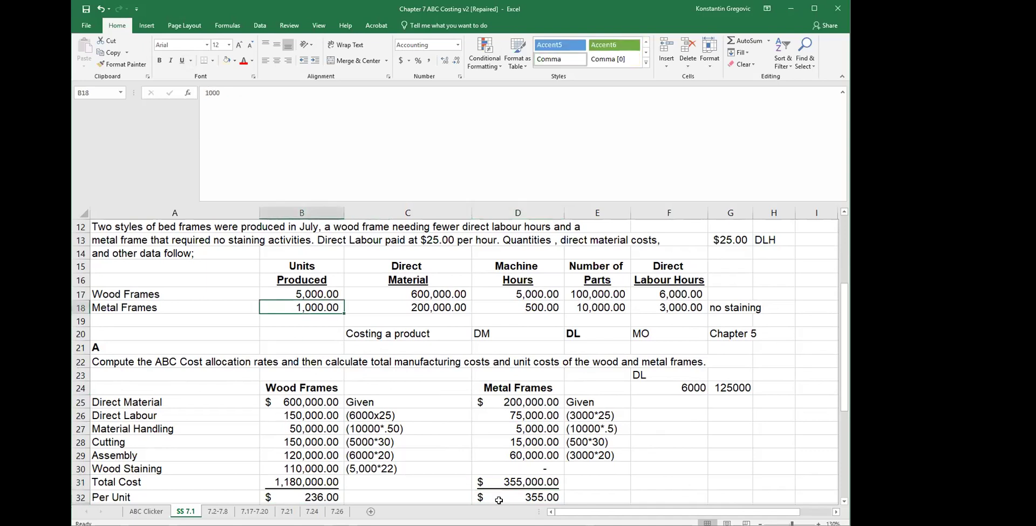
pyautogui.click(499, 498)
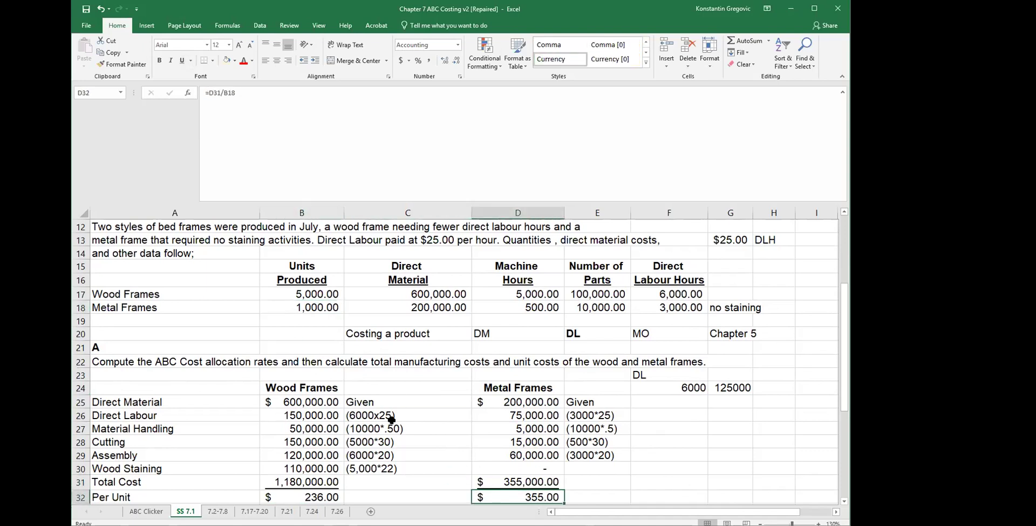
# Step: Read the opening line of the non-manufacturing activities question in row 35, following it across to column D
pyautogui.scroll(-1, 392, 419)
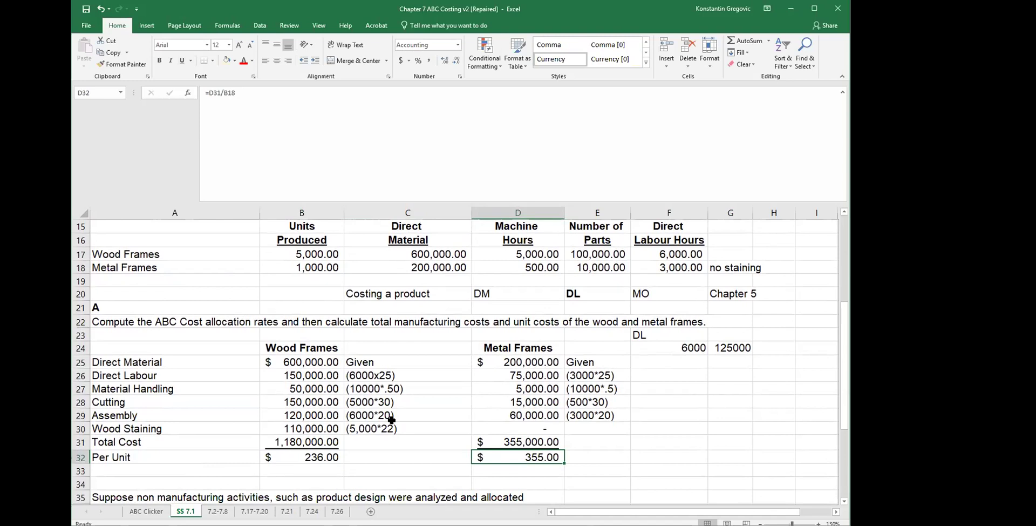
pyautogui.scroll(-1, 392, 419)
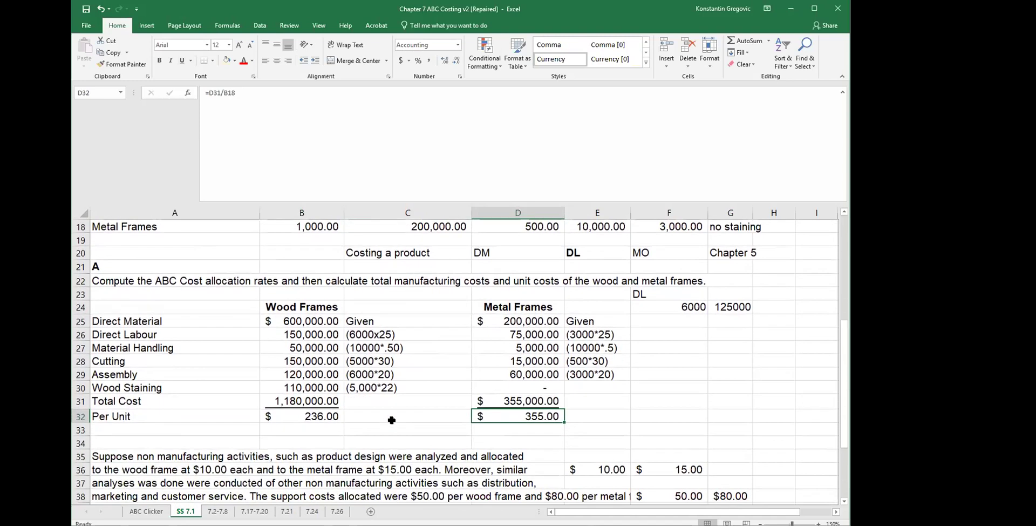
pyautogui.scroll(-1, 391, 419)
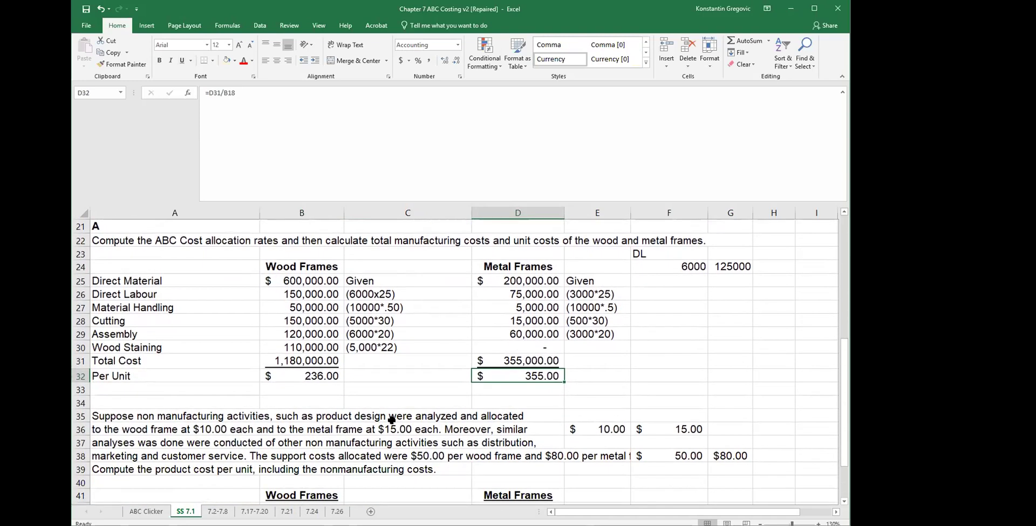
pyautogui.click(113, 424)
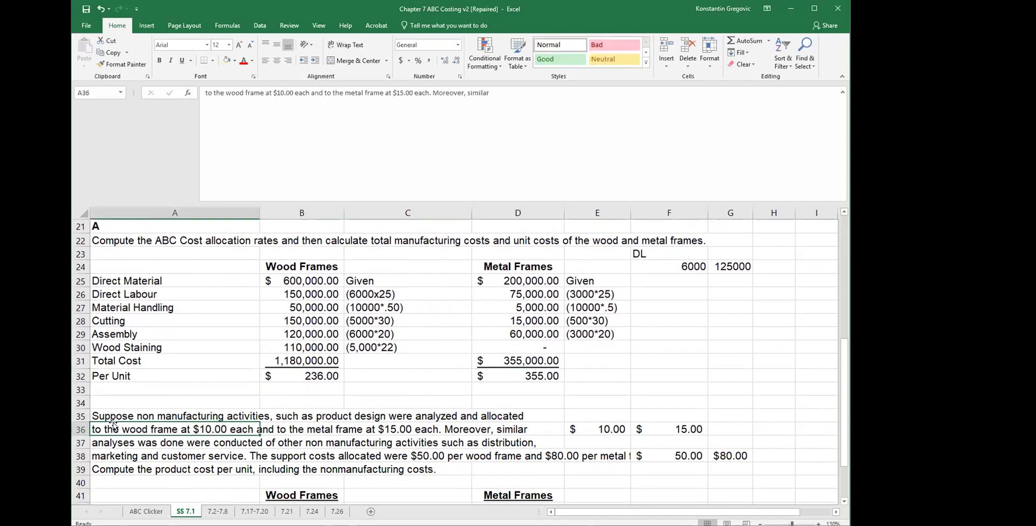
pyautogui.press('Up')
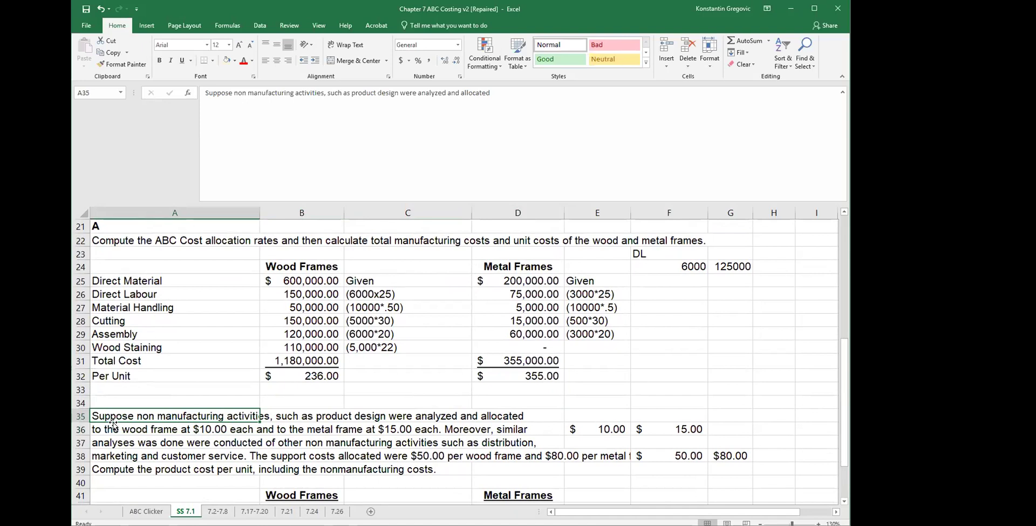
pyautogui.press('Right')
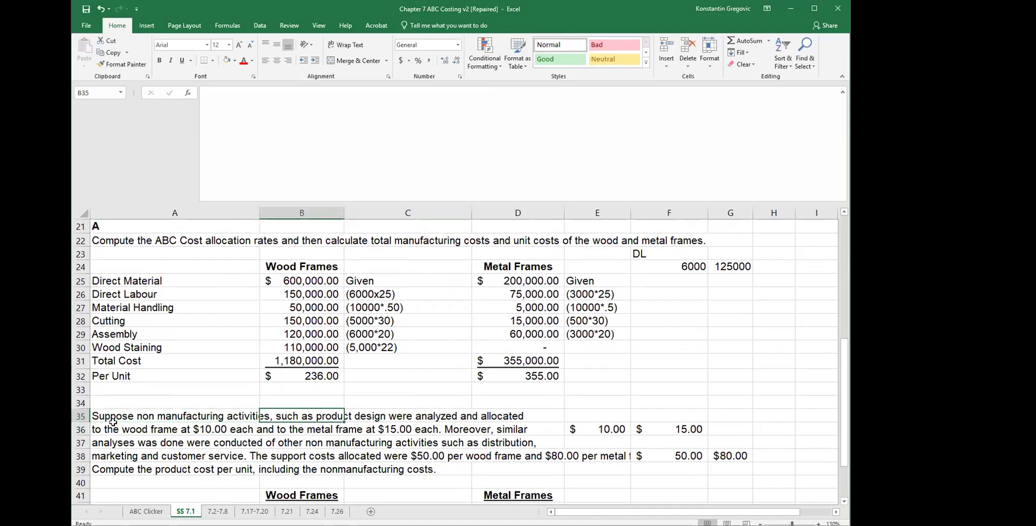
pyautogui.press('Right')
pyautogui.press('Right')
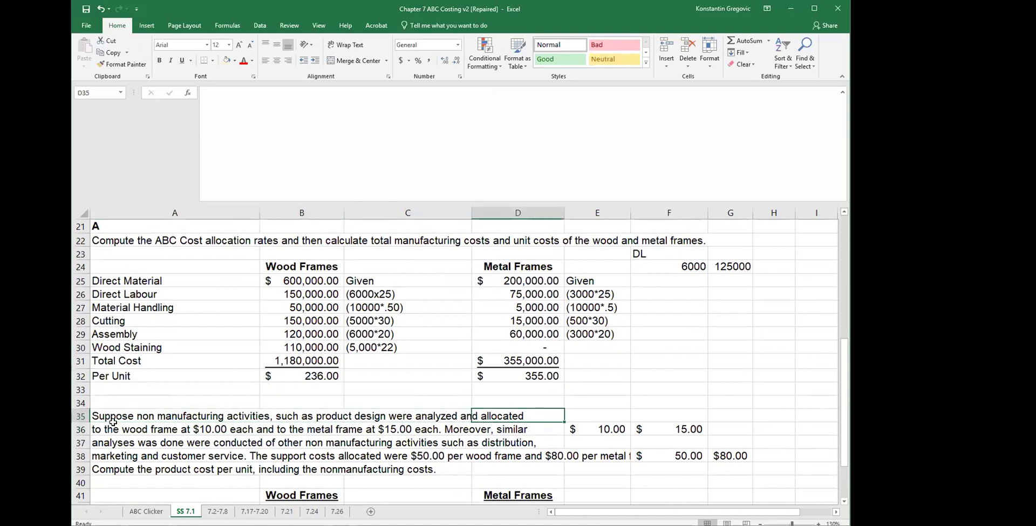
# Step: Read the product design allocations per wood and metal frame along row 36, ending at the amount in E36
pyautogui.press('Left')
pyautogui.press('Left')
pyautogui.press('Left')
pyautogui.press('Down')
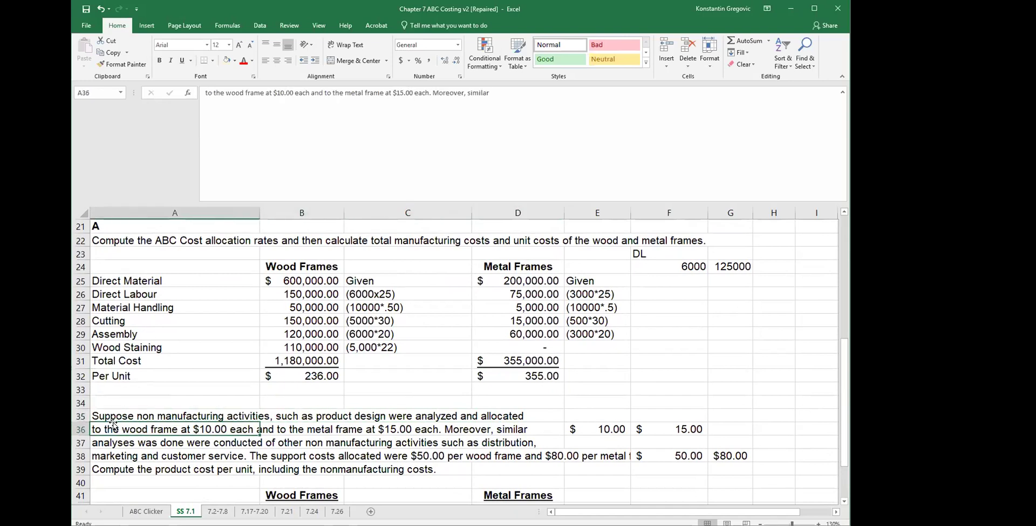
pyautogui.press('Right')
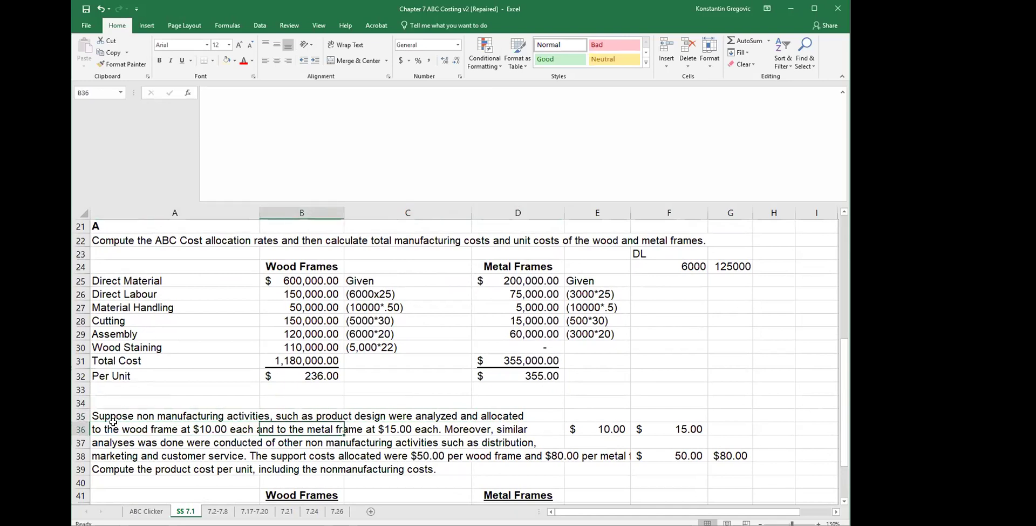
pyautogui.press('Right')
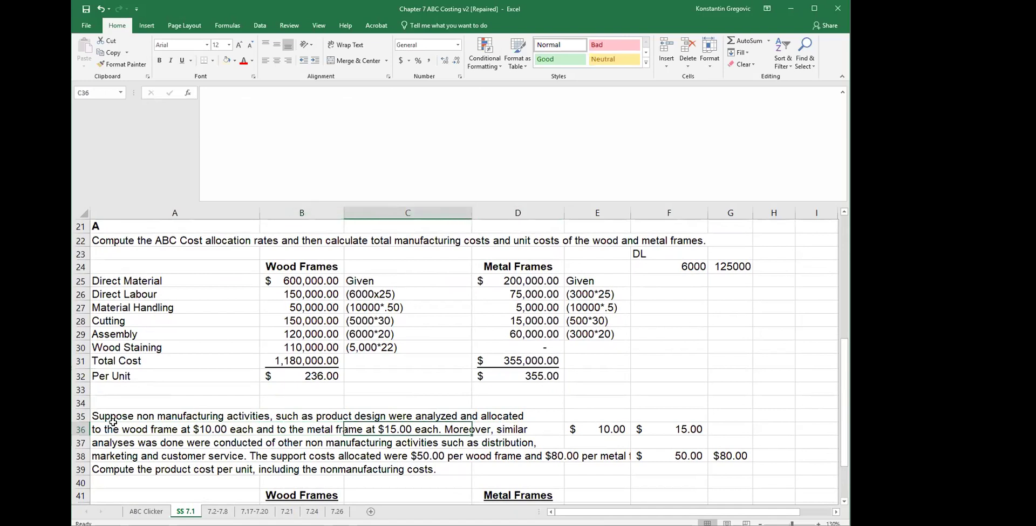
pyautogui.press('Right')
pyautogui.press('Right')
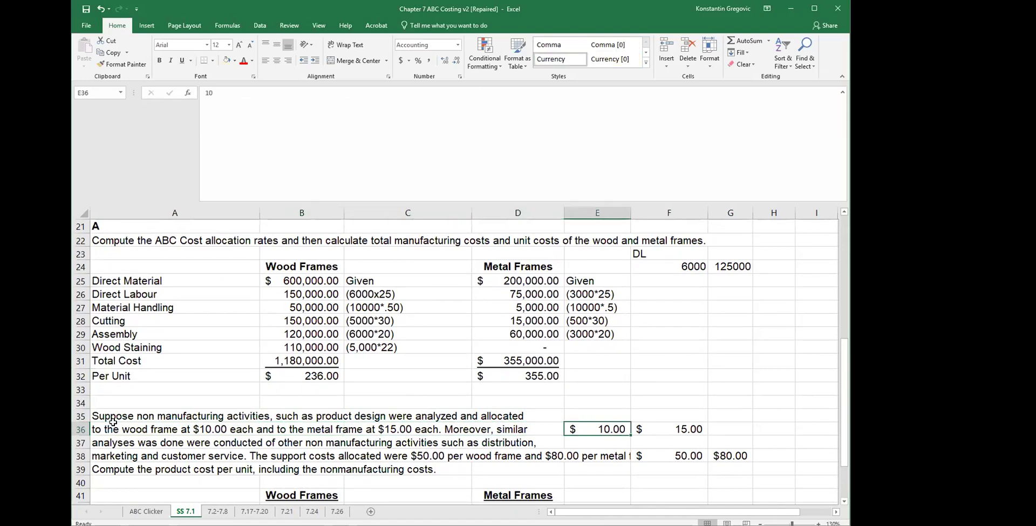
# Step: Label the product design amounts by entering "Wood" in E35 and "Metal" in F35
pyautogui.press('Up')
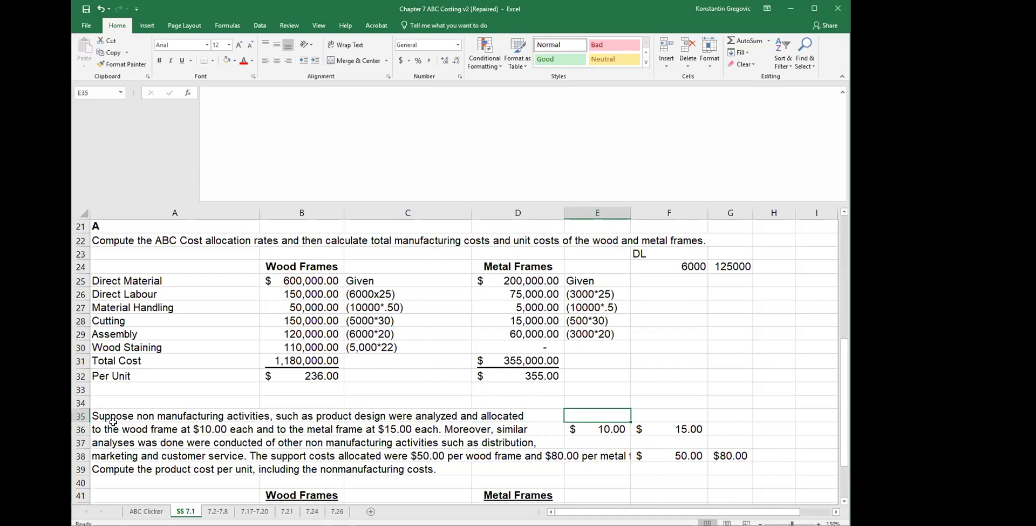
pyautogui.write('Wood')
pyautogui.press('Return')
pyautogui.press('Up')
pyautogui.press('Right')
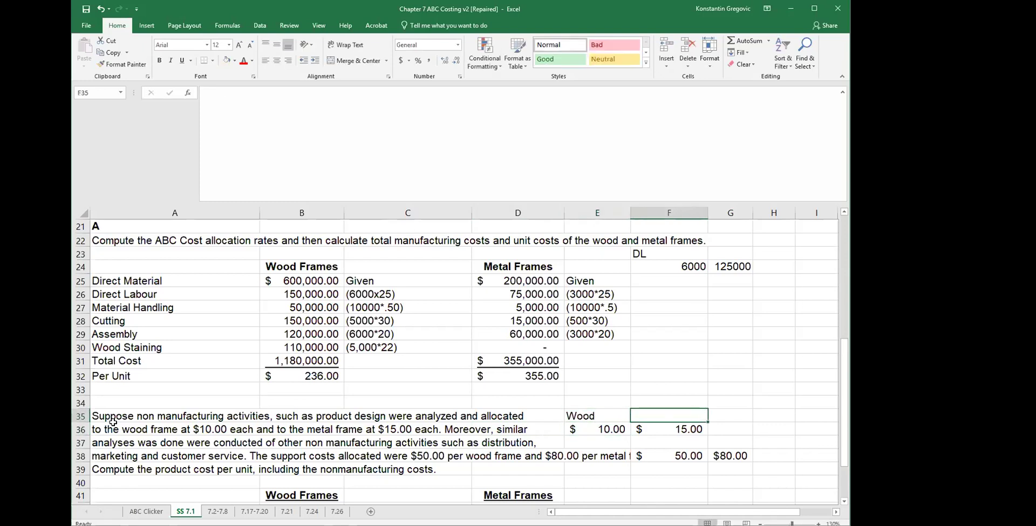
pyautogui.write('Metal')
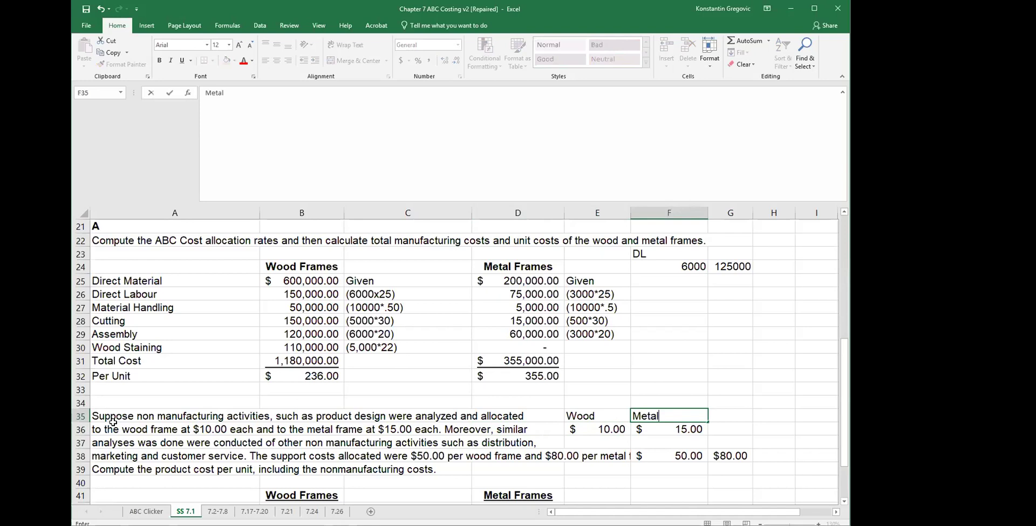
pyautogui.press('Return')
pyautogui.press('Left')
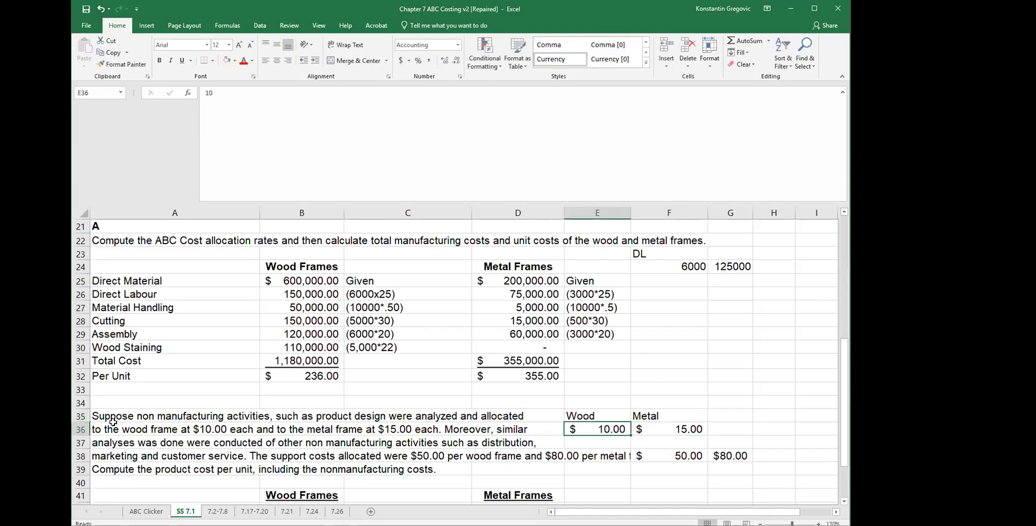
# Step: Enter the heading "Product Design" in cell E34, above the Wood and Metal allocation amounts
pyautogui.press('Left')
pyautogui.press('Left')
pyautogui.press('Left')
pyautogui.press('Up')
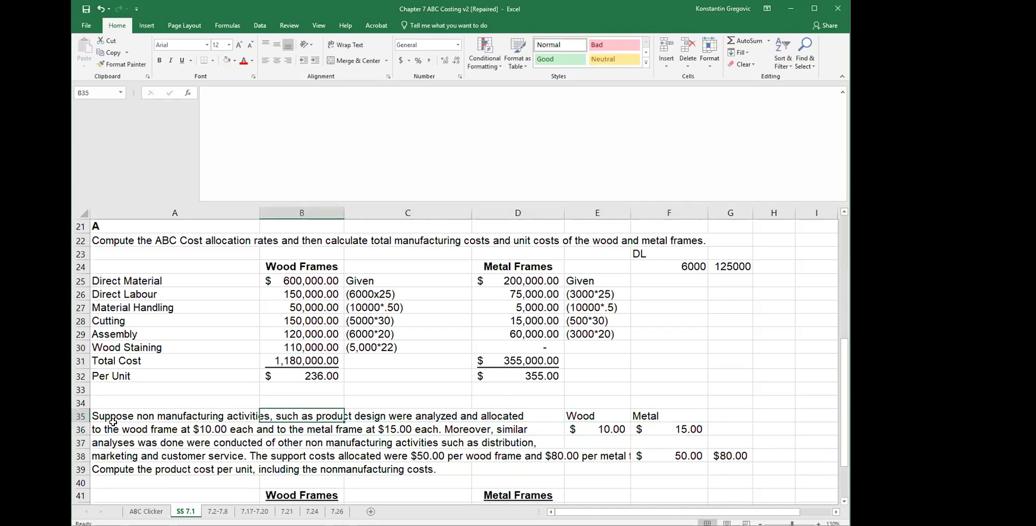
pyautogui.press('Right')
pyautogui.press('Right')
pyautogui.press('Right')
pyautogui.press('Up')
pyautogui.write('Pr')
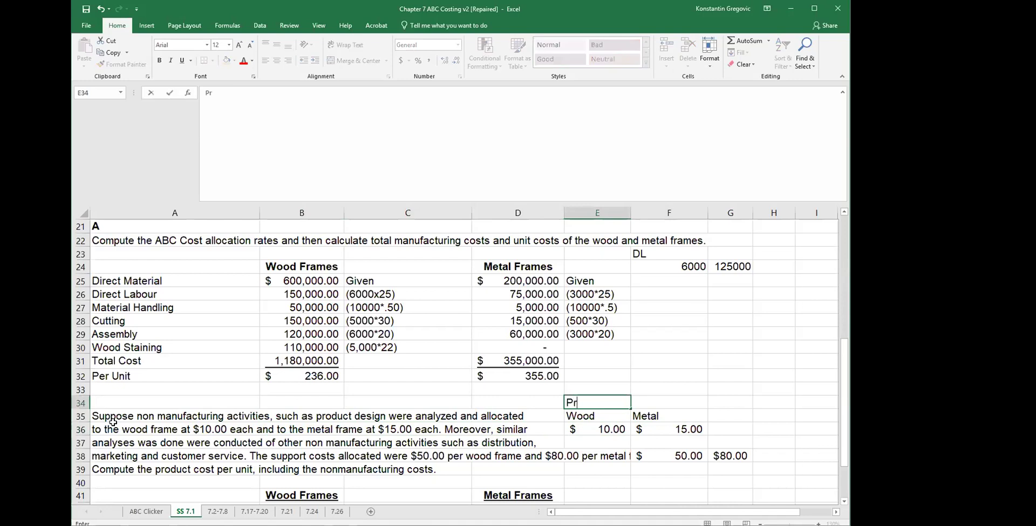
pyautogui.write('oduct Design')
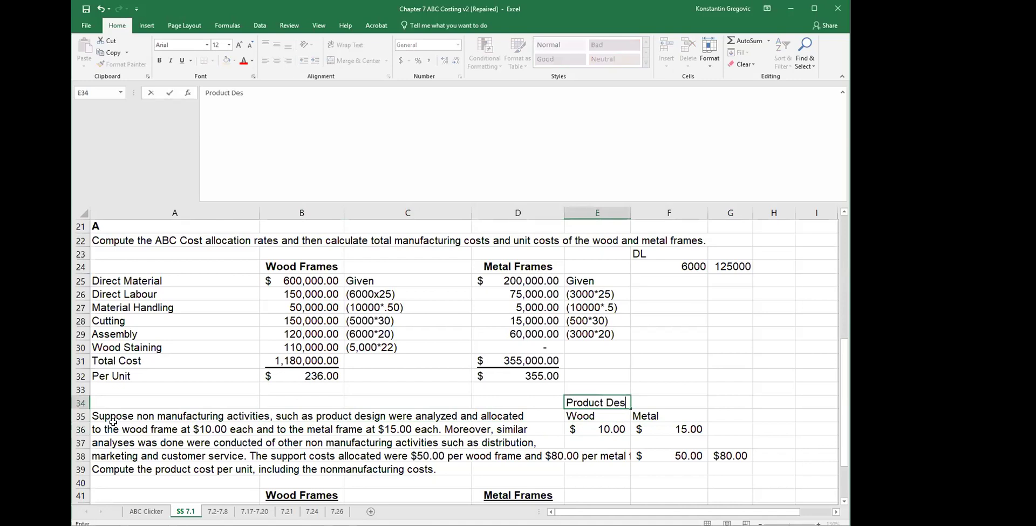
pyautogui.press('Return')
# Step: Read through the nonmanufacturing cost problem text in rows 36 to 38, including the support costs allocated per frame
pyautogui.press('Down')
pyautogui.press('Down')
pyautogui.press('Down')
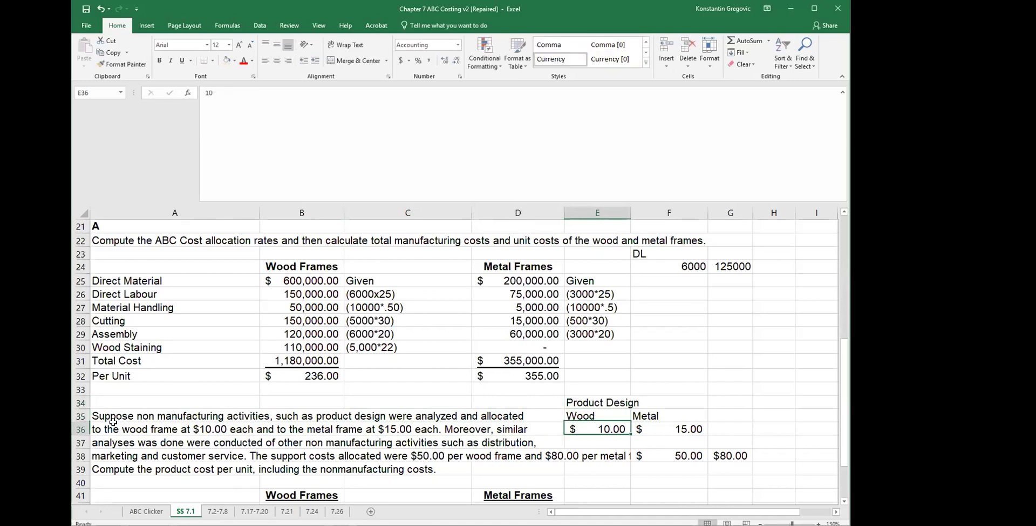
pyautogui.press('Left')
pyautogui.press('Left')
pyautogui.press('Left')
pyautogui.press('Left')
pyautogui.press('Up')
pyautogui.press('Right')
pyautogui.press('Right')
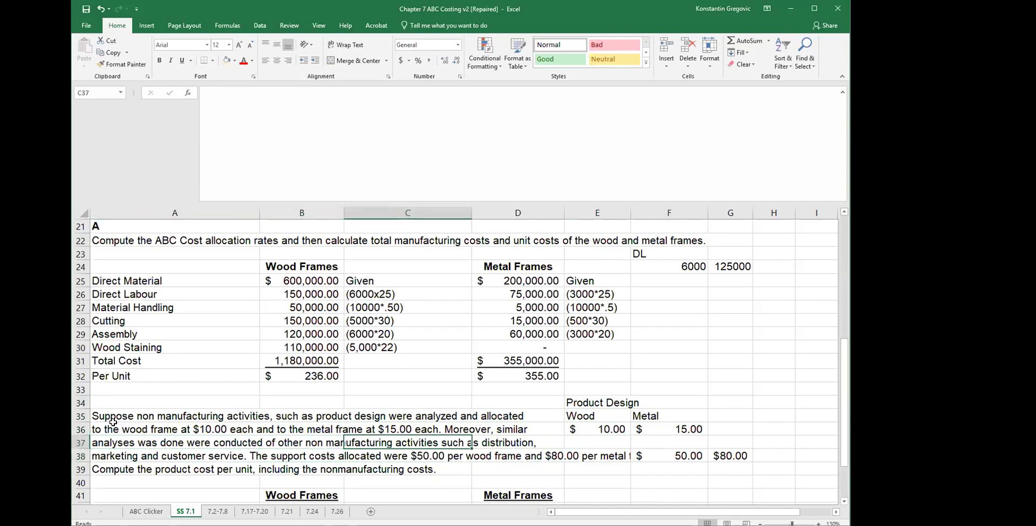
pyautogui.press('Right')
pyautogui.press('Left')
pyautogui.press('Left')
pyautogui.press('Left')
pyautogui.press('Down')
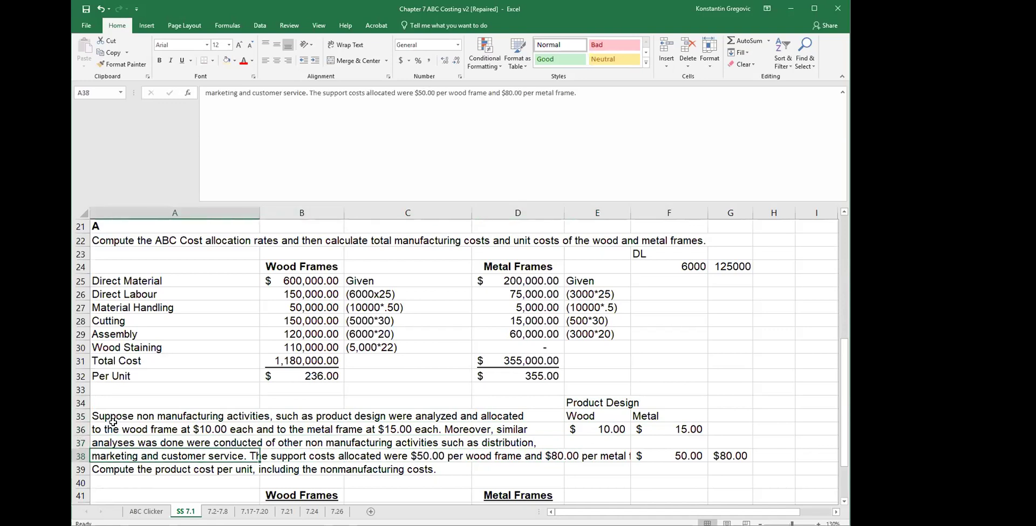
pyautogui.press('Right')
pyautogui.press('Right')
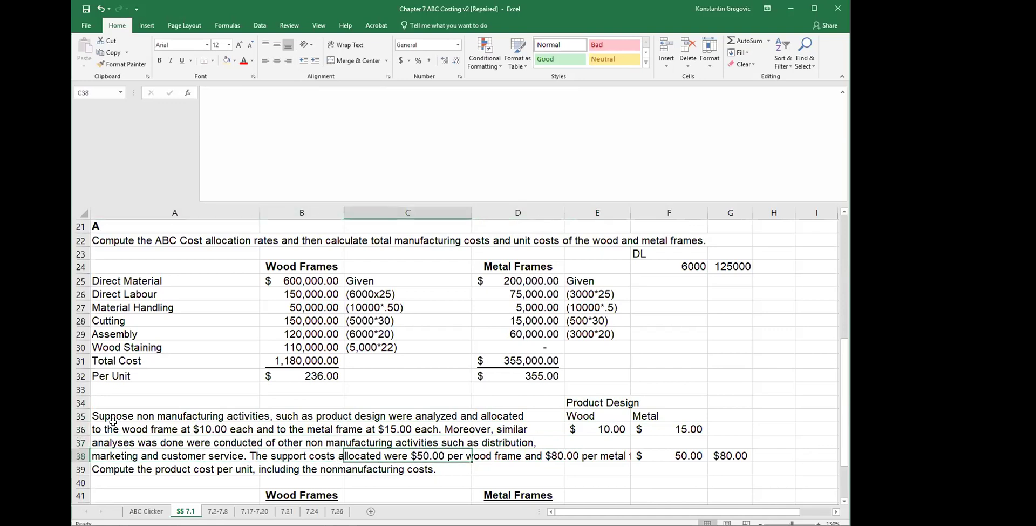
pyautogui.press('Left')
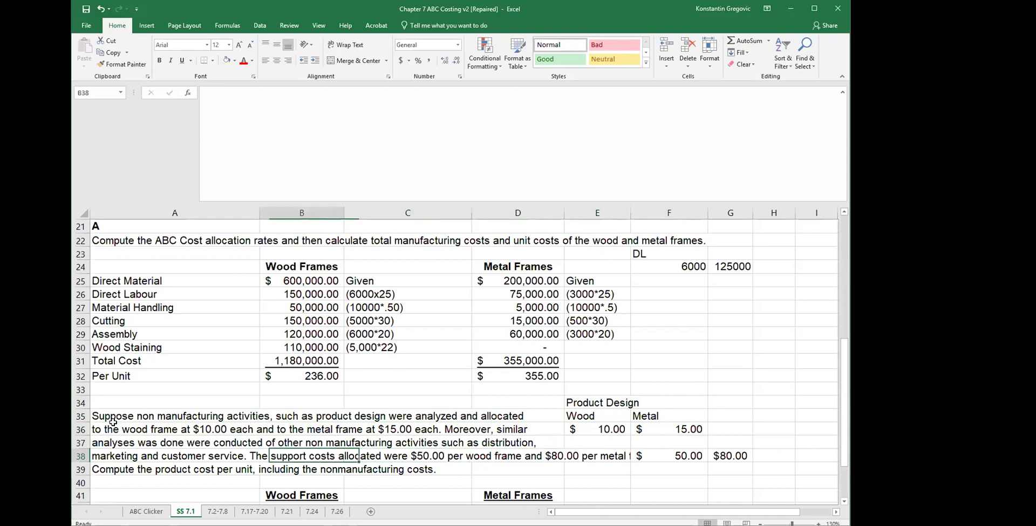
pyautogui.press('Right')
pyautogui.press('Right')
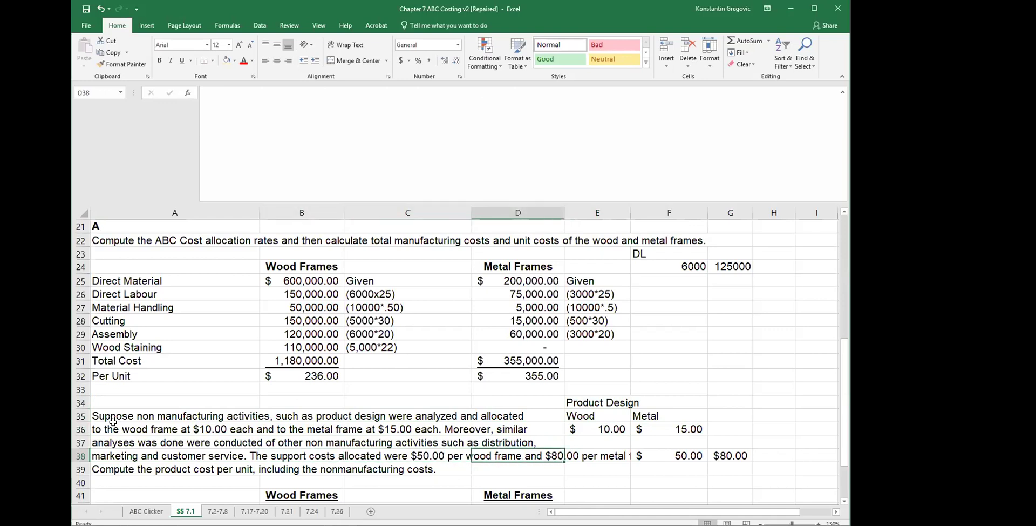
# Step: Label the two support cost amounts by entering "Wood" in F37 and "Metal" in G37
pyautogui.press('Right')
pyautogui.press('Right')
pyautogui.press('Right')
pyautogui.press('Left')
pyautogui.press('Up')
pyautogui.write('Wood')
pyautogui.press('Return')
pyautogui.press('Up')
pyautogui.press('Right')
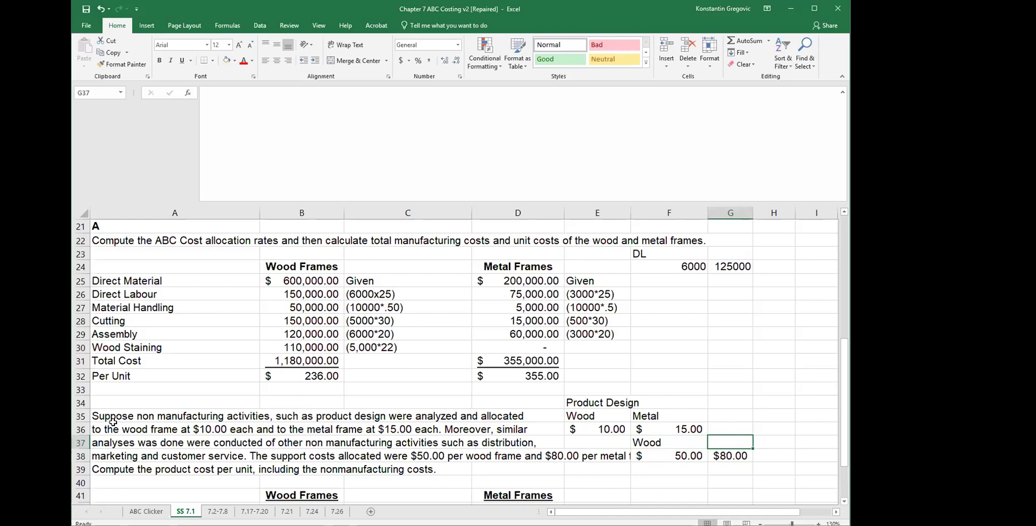
pyautogui.write('Metal')
pyautogui.press('Return')
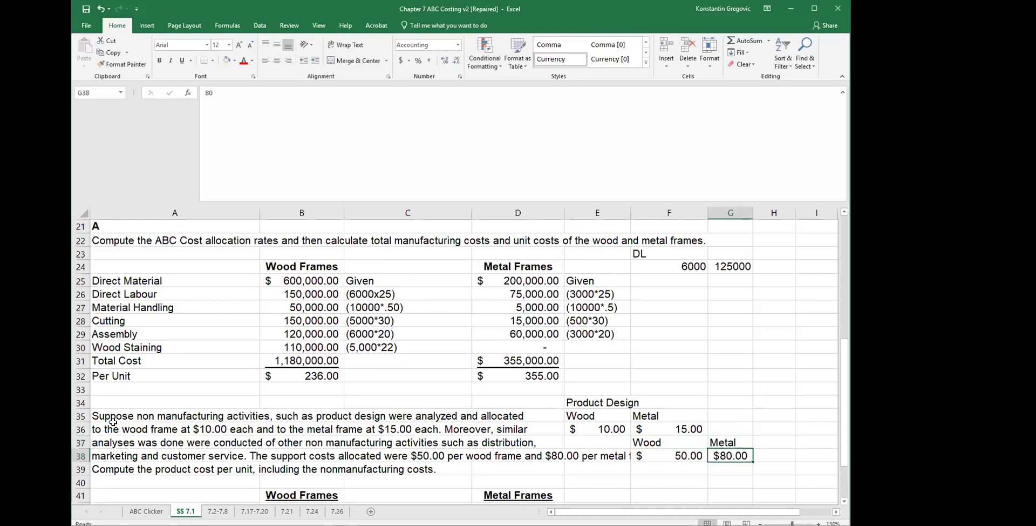
# Step: Review the support cost text, the requirement to compute product cost per unit, and the Wood and Metal Frames solution headings
pyautogui.press('Left')
pyautogui.press('Left')
pyautogui.press('Left')
pyautogui.press('Left')
pyautogui.press('Left')
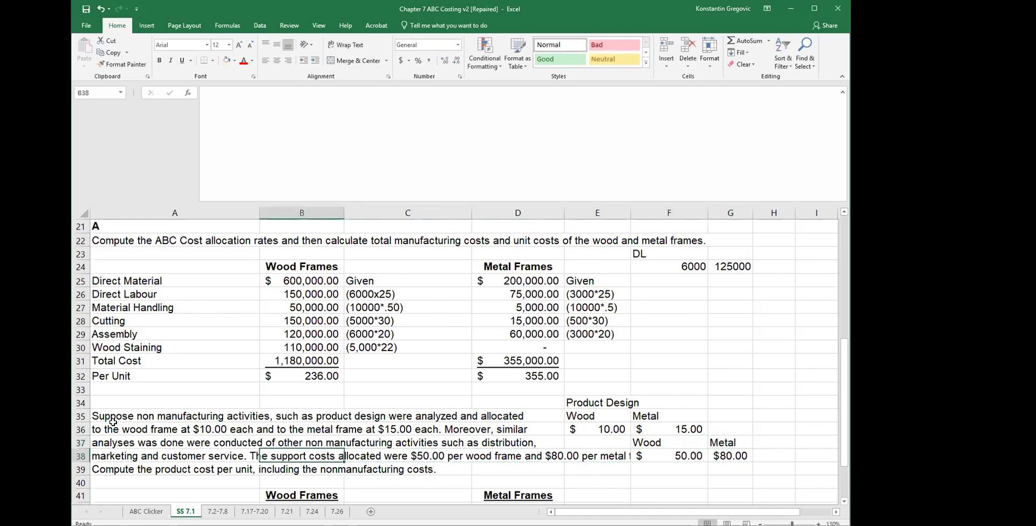
pyautogui.press('Left')
pyautogui.press('Down')
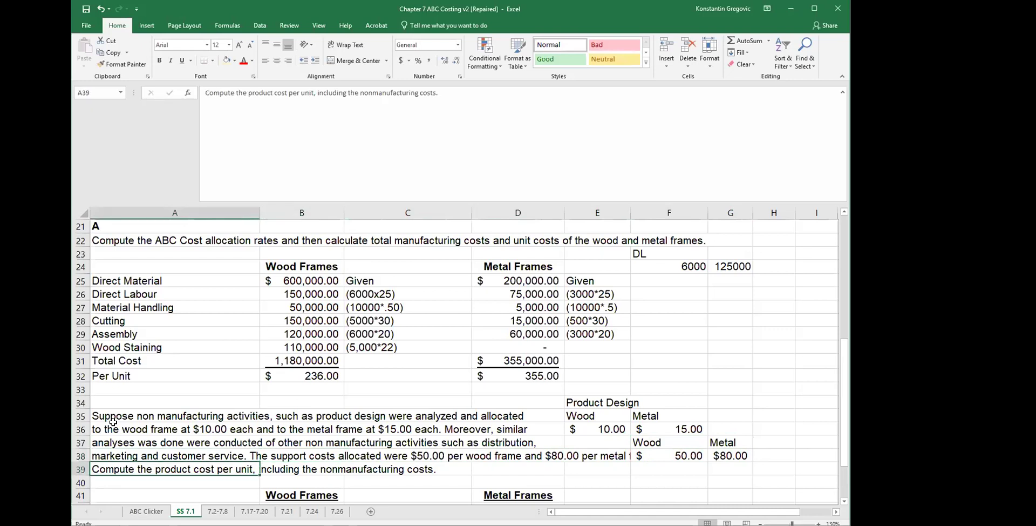
pyautogui.press('Right')
pyautogui.press('Right')
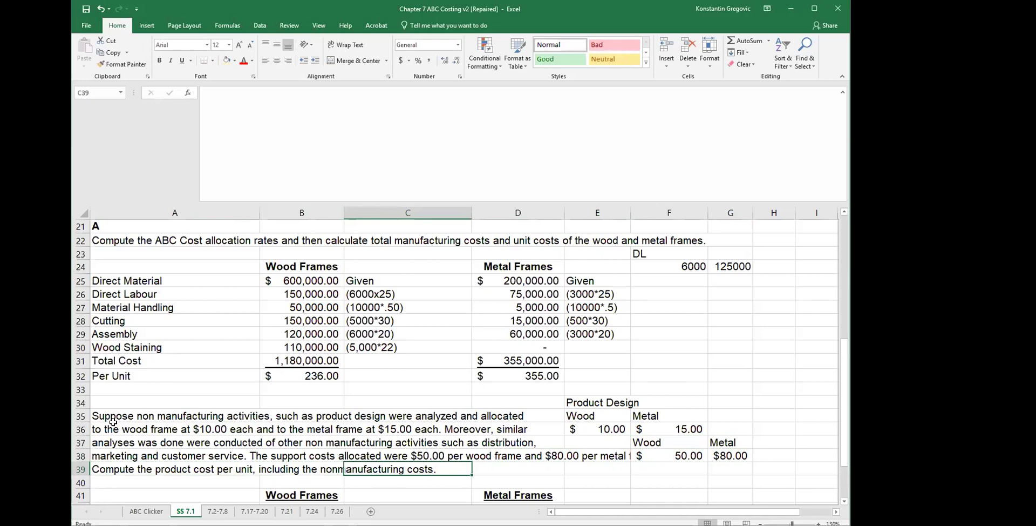
pyautogui.click(345, 446)
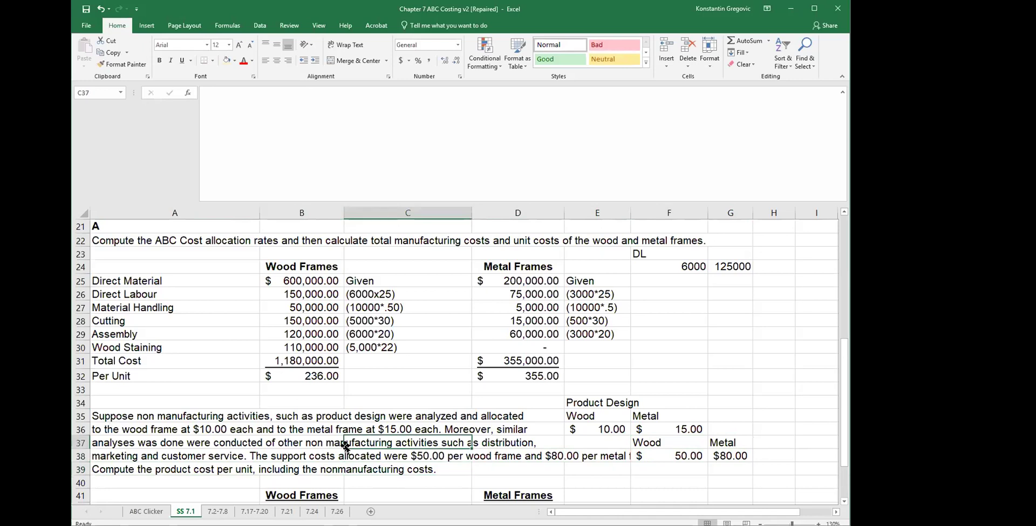
pyautogui.click(317, 497)
pyautogui.click(487, 494)
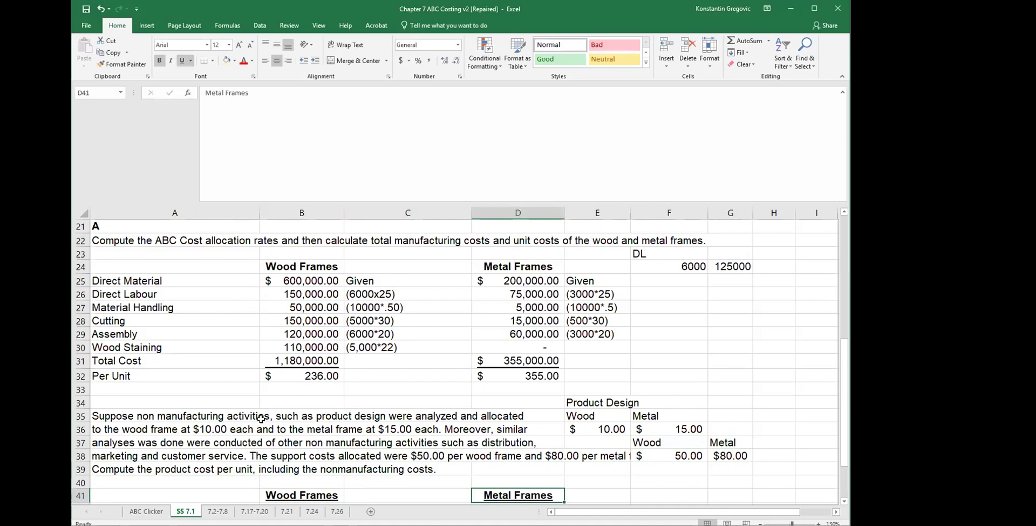
pyautogui.click(291, 458)
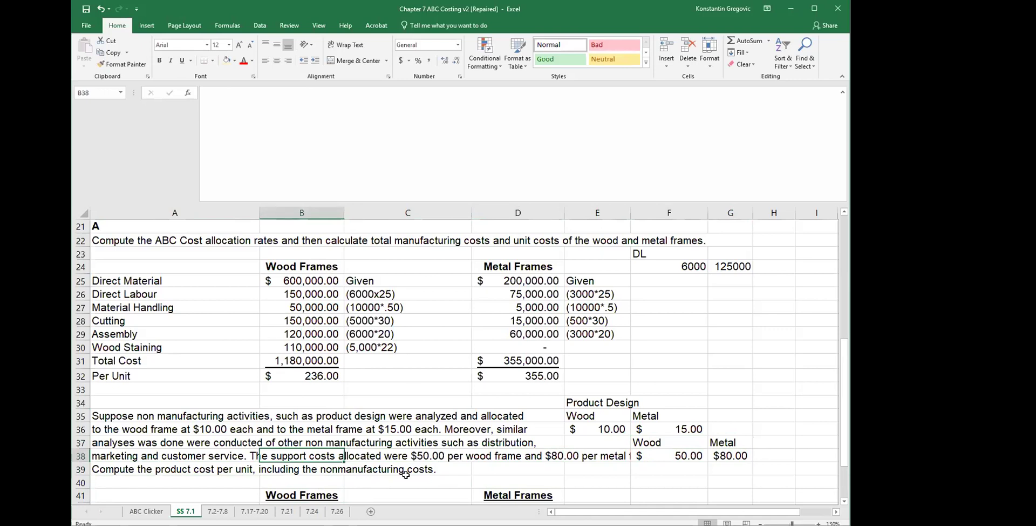
pyautogui.click(411, 491)
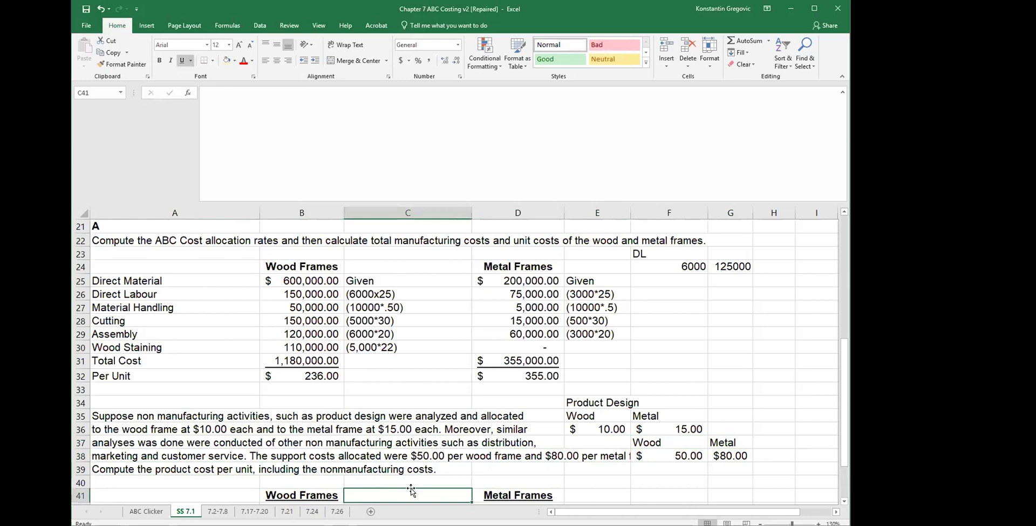
# Step: Check the row 42 Total Manufacturing Cost of both frame types against the Total Cost figures in row 31
pyautogui.press('Down')
pyautogui.press('Left')
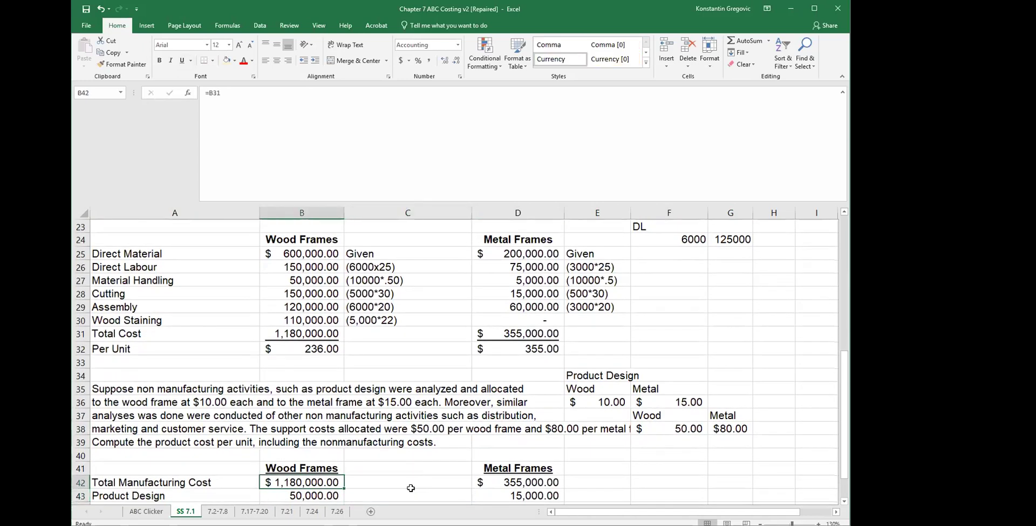
pyautogui.click(318, 332)
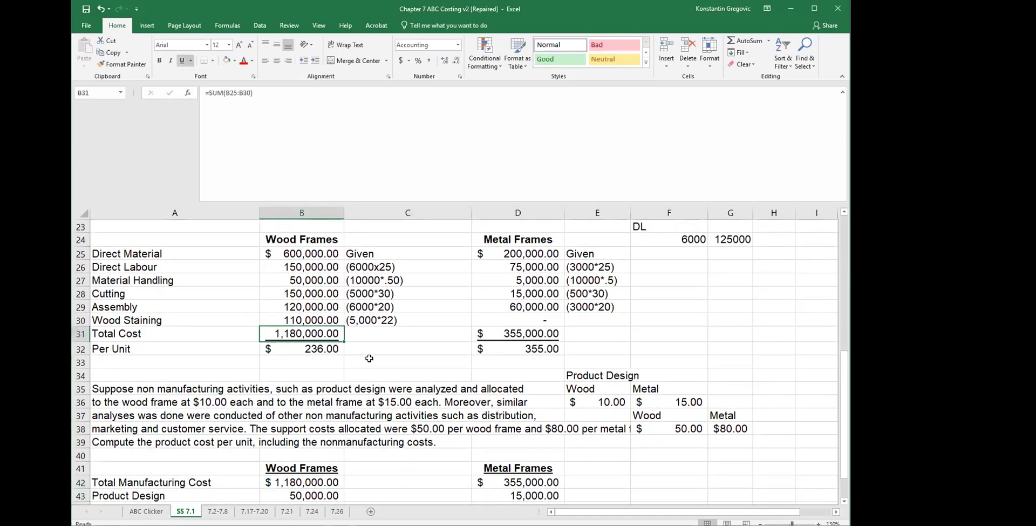
pyautogui.click(504, 332)
pyautogui.click(481, 482)
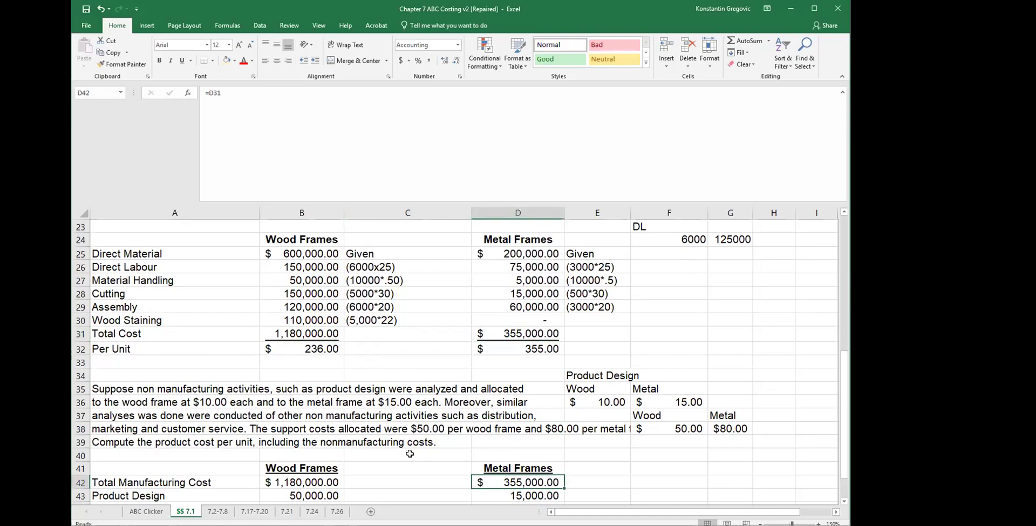
# Step: Examine the wood frames' Product Design and Support Costs formulas in B43 and B44
pyautogui.click(329, 494)
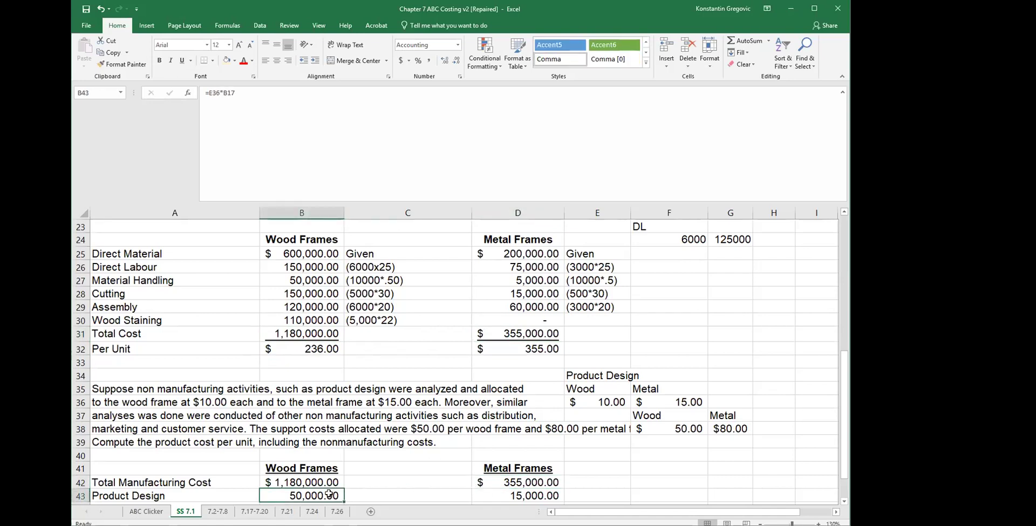
pyautogui.press('Up')
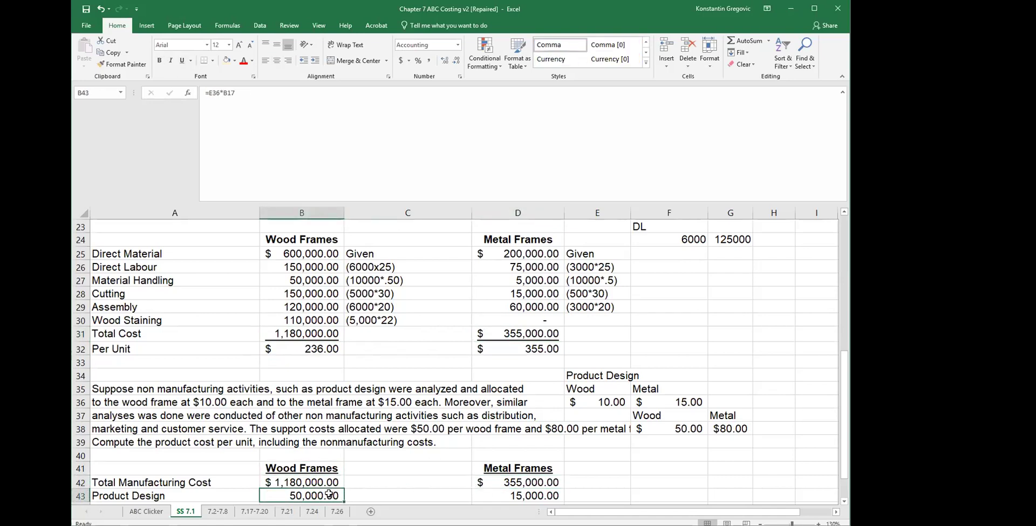
pyautogui.scroll(1, 352, 484)
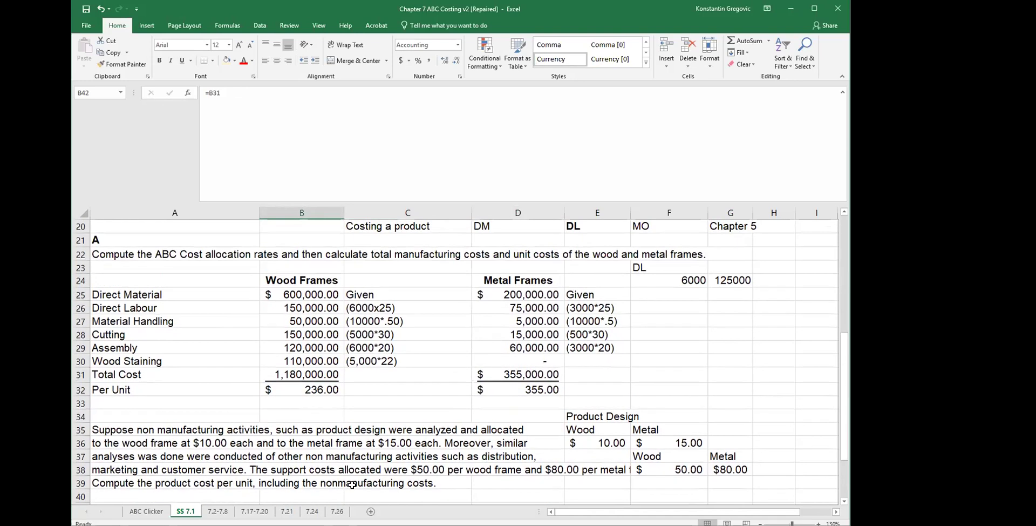
pyautogui.press('Down')
pyautogui.press('Down')
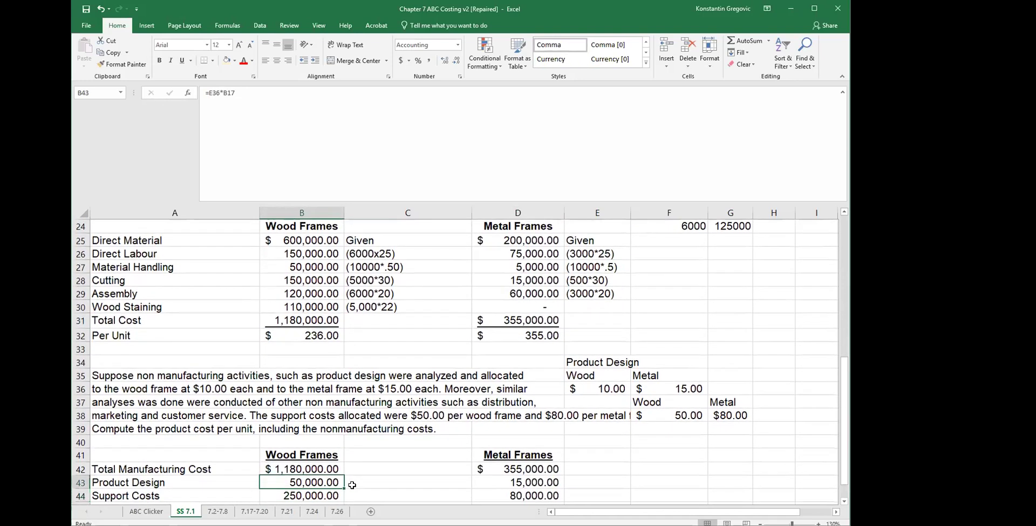
pyautogui.scroll(1, 367, 462)
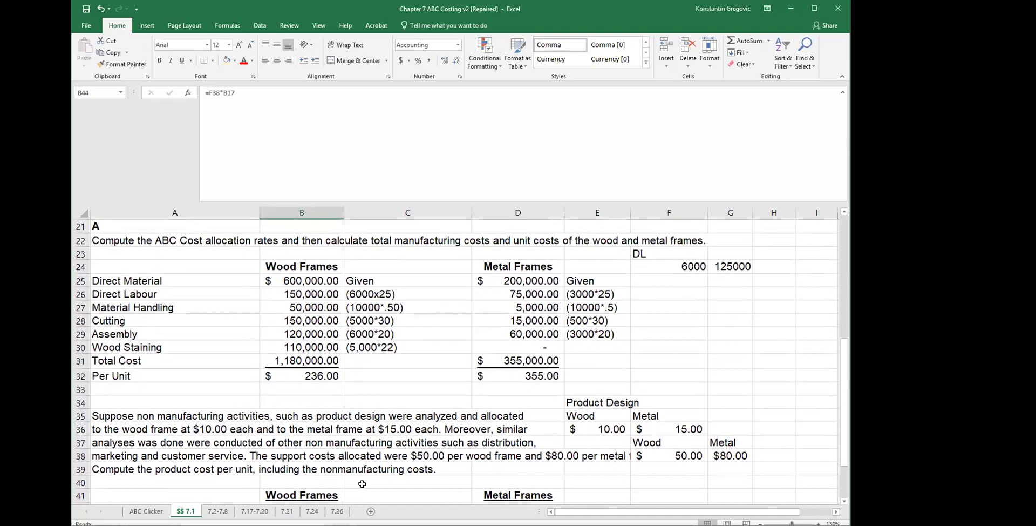
pyautogui.scroll(-2, 362, 485)
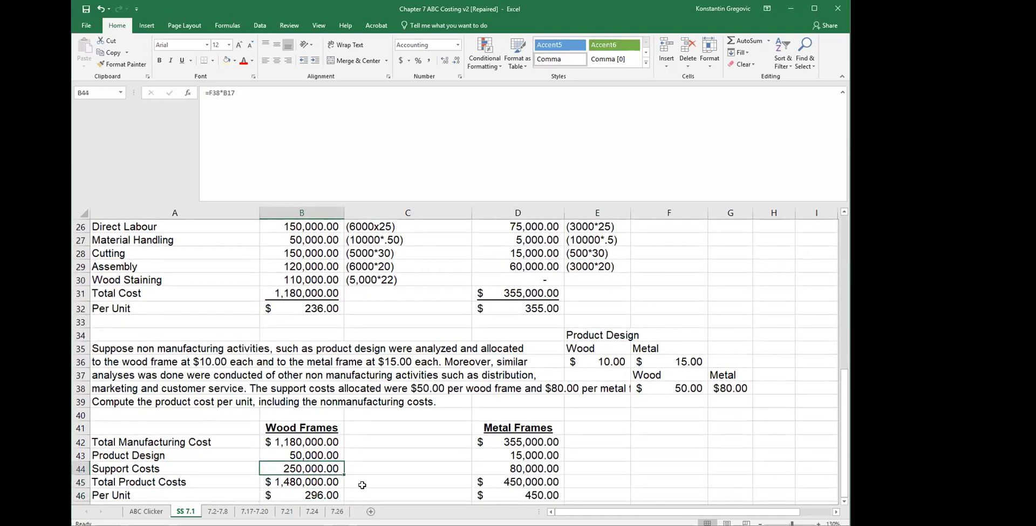
pyautogui.scroll(2, 362, 485)
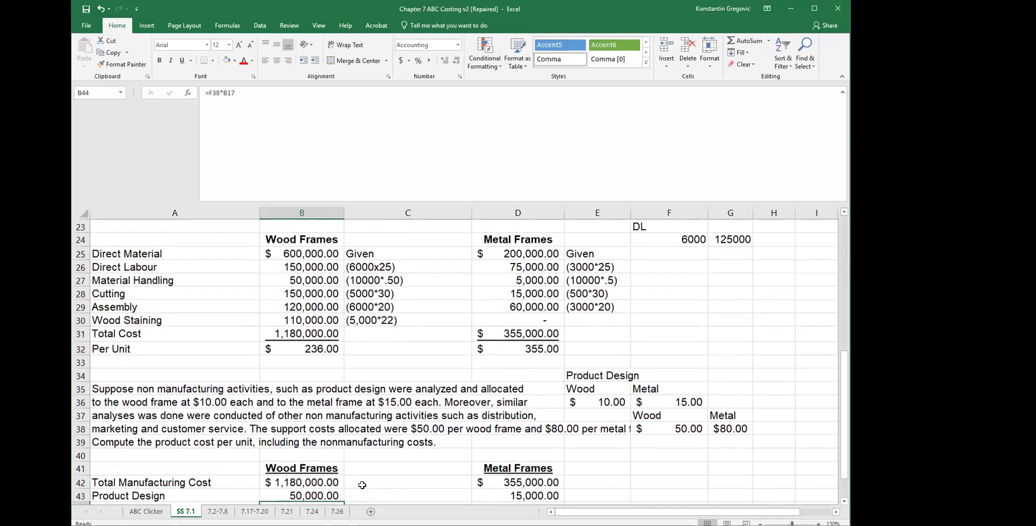
pyautogui.press('Down')
pyautogui.press('Up')
pyautogui.press('Up')
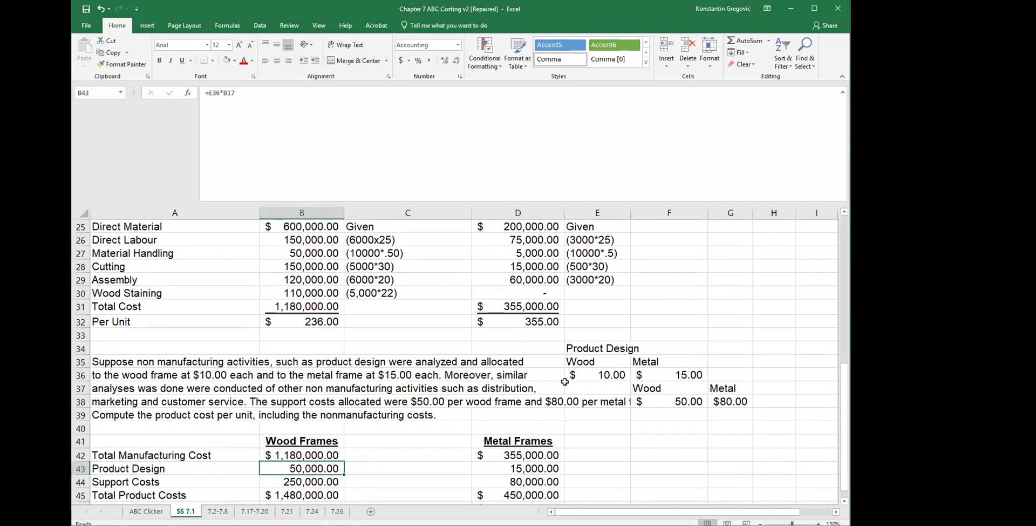
# Step: Trace the wood frames' Product Design cost in B43 to its unit rate in E36 and the units produced in B17
pyautogui.click(585, 376)
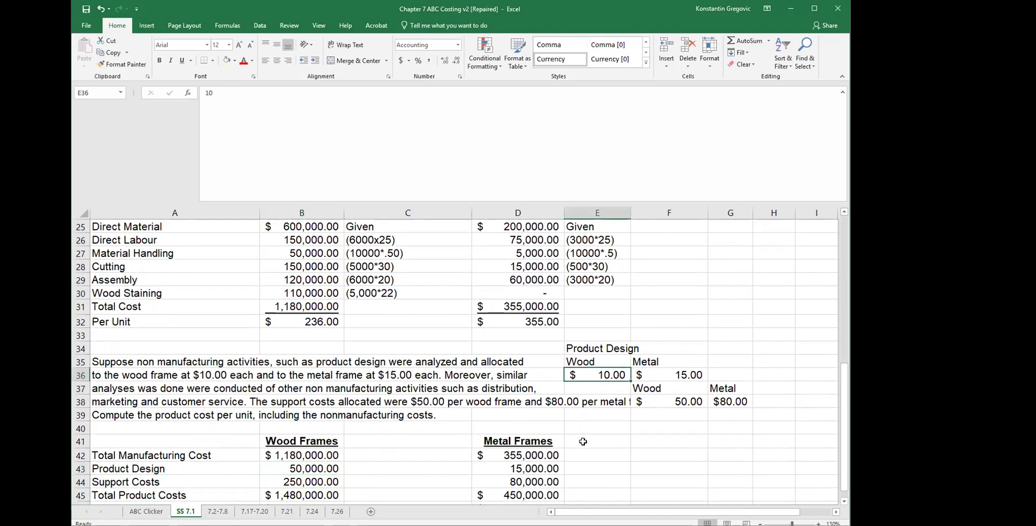
pyautogui.scroll(3, 583, 441)
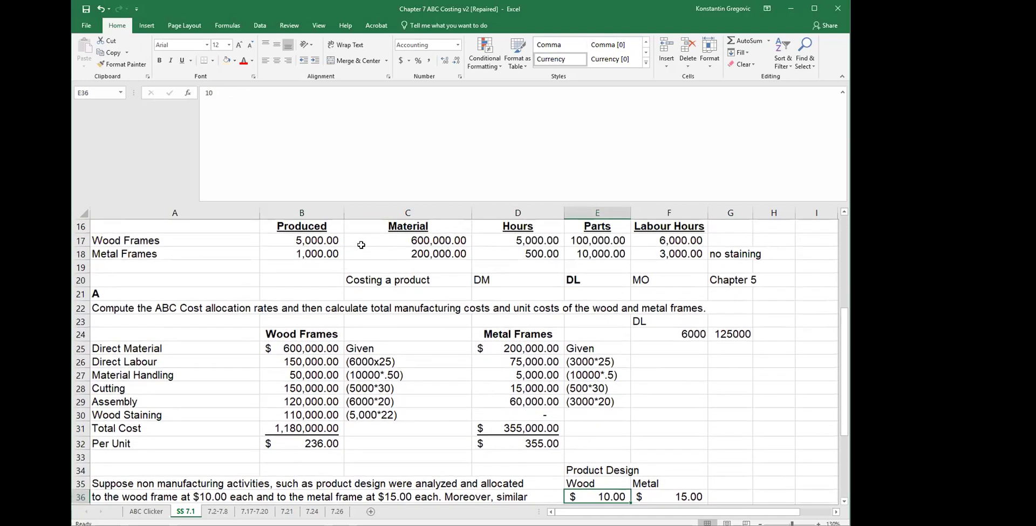
pyautogui.click(324, 232)
pyautogui.click(332, 238)
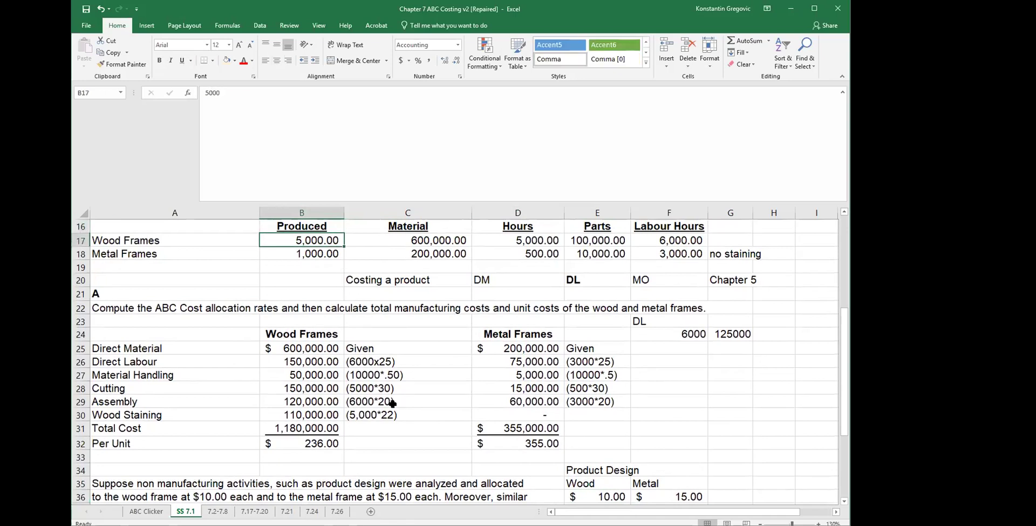
pyautogui.scroll(-3, 393, 403)
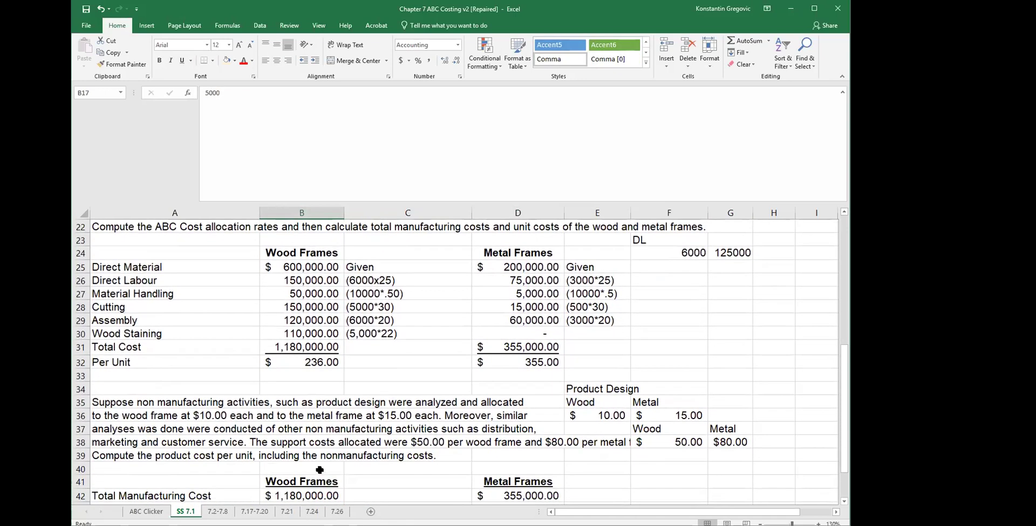
pyautogui.click(319, 470)
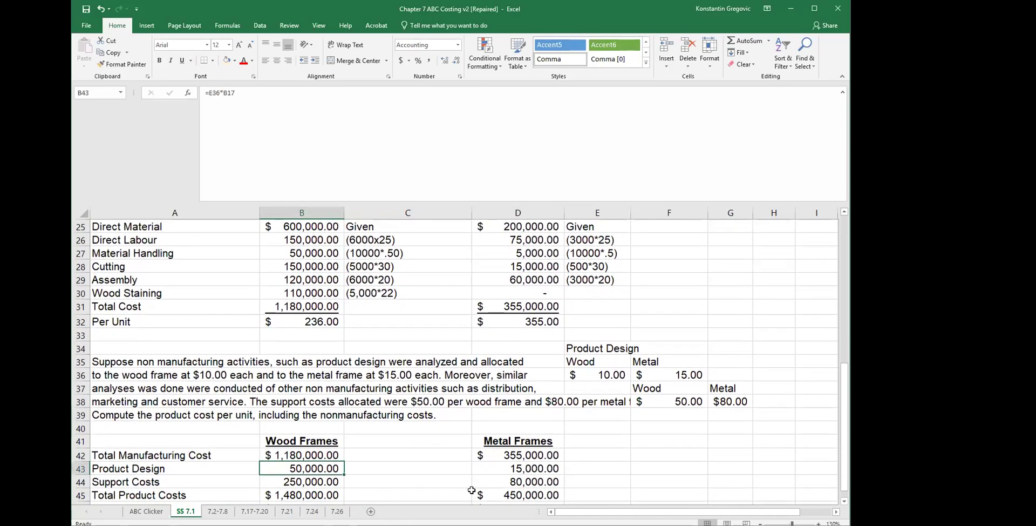
# Step: Trace the metal frames' Product Design cost in D43 to its unit rate in F36 and the units produced in B18
pyautogui.click(529, 470)
pyautogui.click(680, 377)
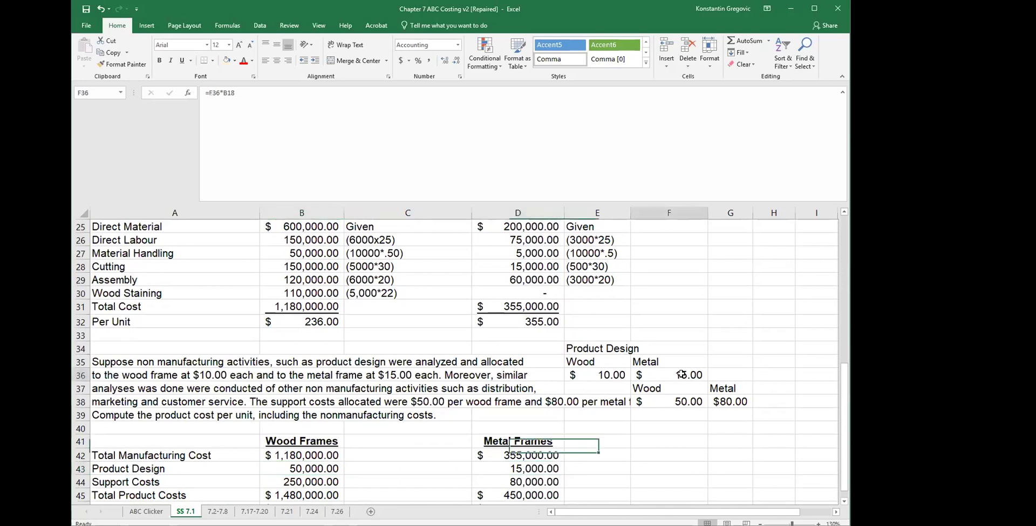
pyautogui.scroll(3, 645, 478)
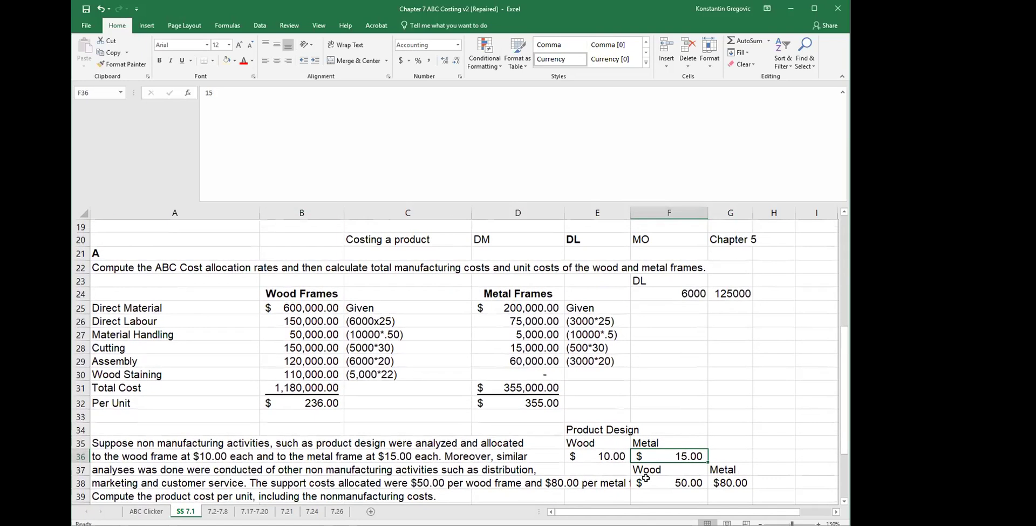
pyautogui.click(316, 253)
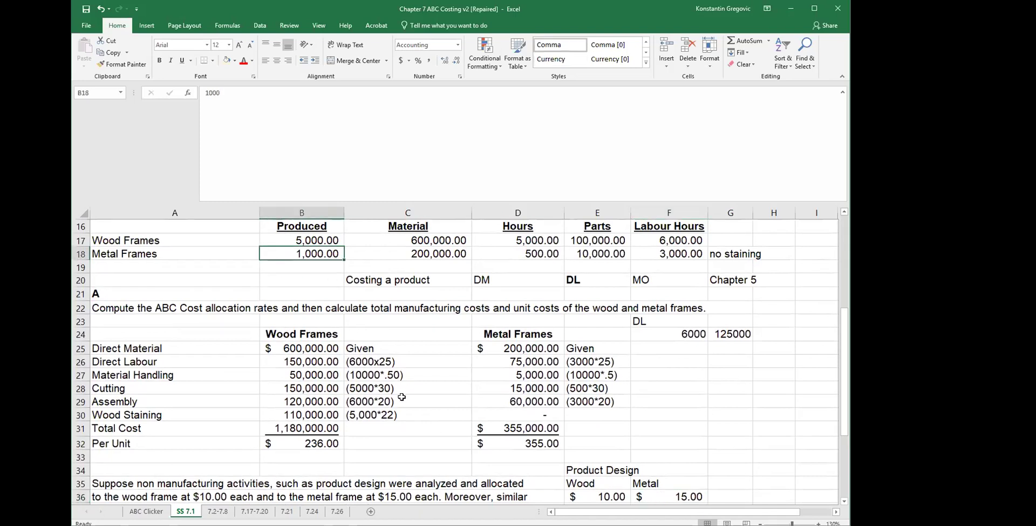
pyautogui.scroll(-3, 402, 397)
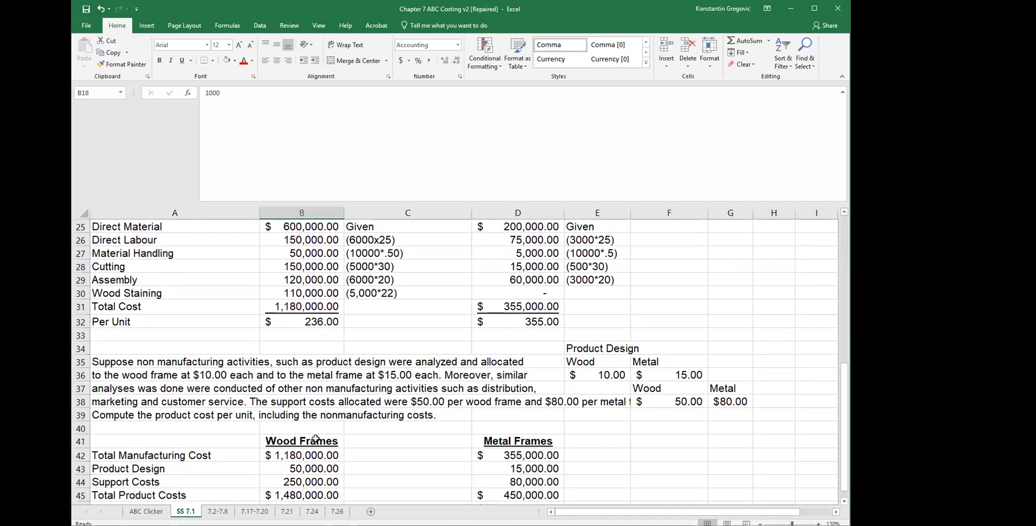
pyautogui.click(526, 465)
# Step: Trace the wood frames' Support Costs in B44 to the unit rate in F38 and the units produced in B17
pyautogui.click(272, 483)
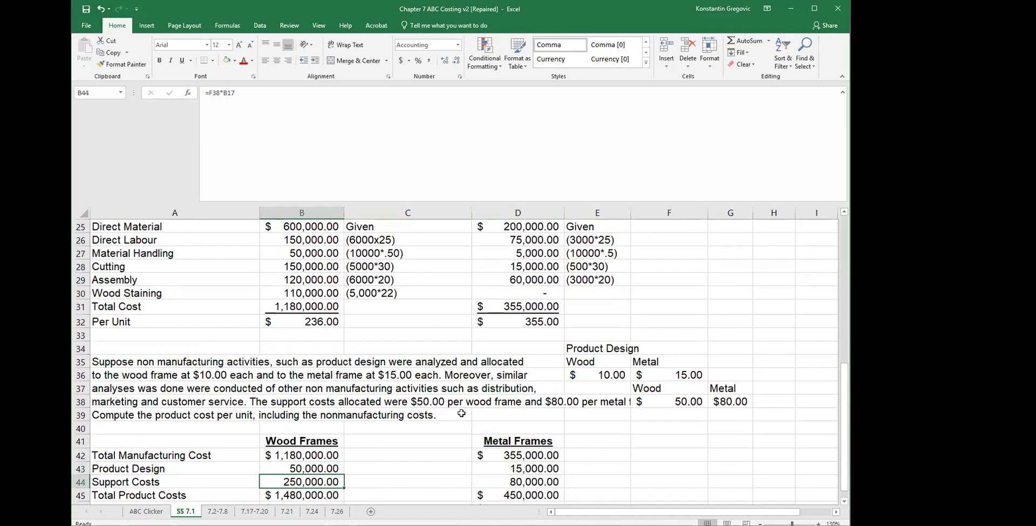
pyautogui.click(664, 405)
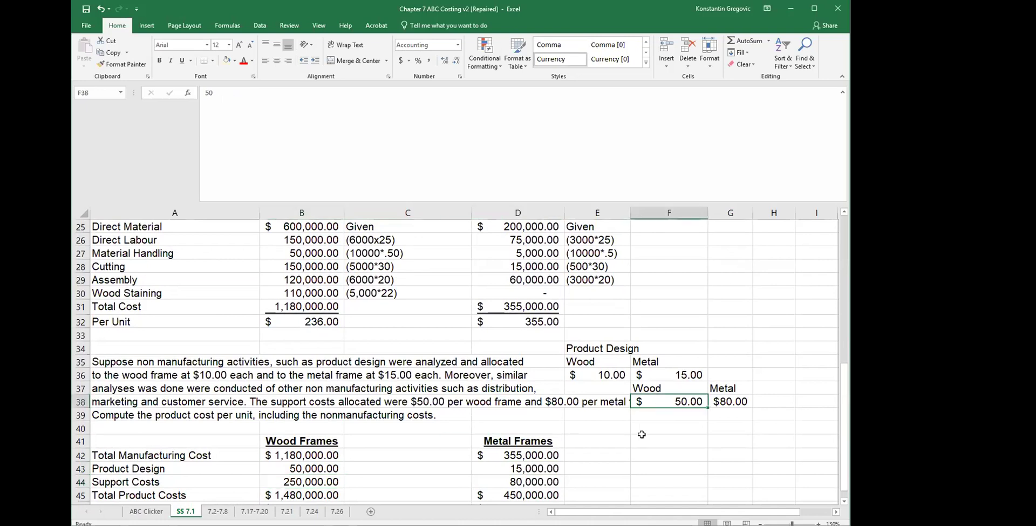
pyautogui.scroll(3, 656, 467)
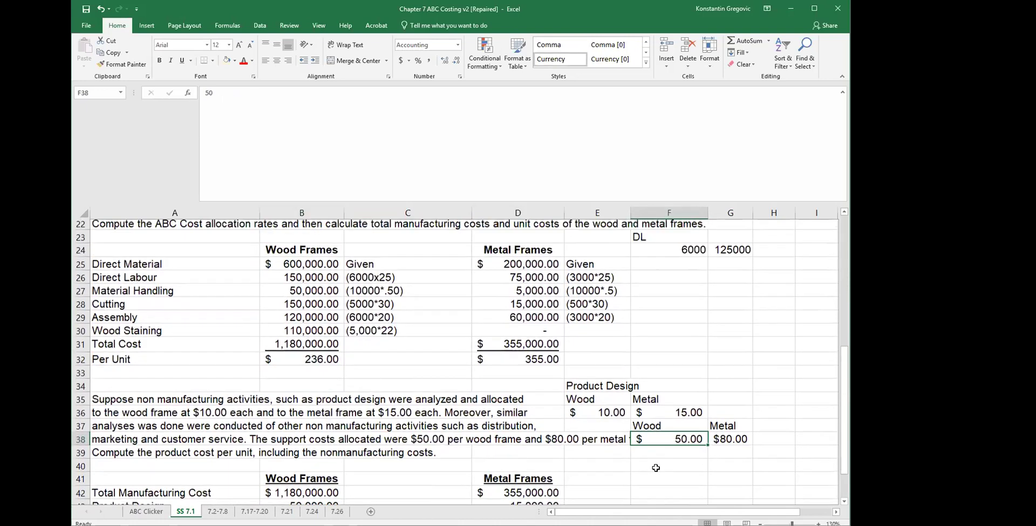
pyautogui.click(307, 234)
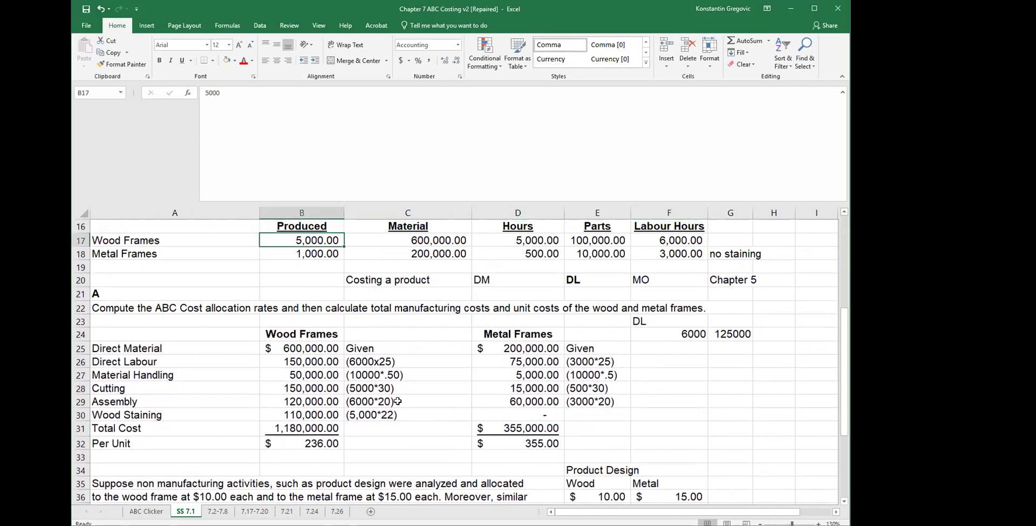
pyautogui.scroll(-4, 351, 378)
pyautogui.click(304, 440)
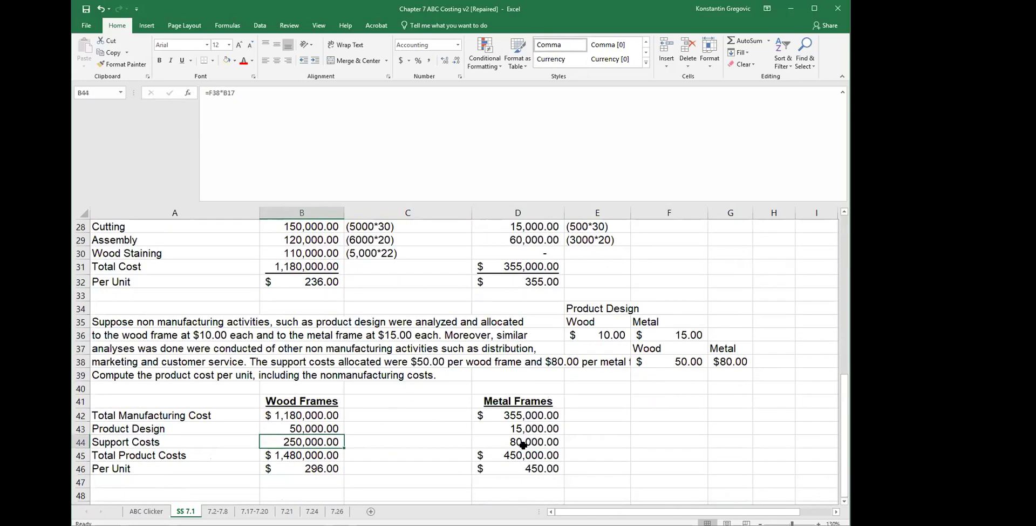
# Step: Trace the metal frames' Support Costs in D44 to the unit rate in G38 and the units produced in B18
pyautogui.click(744, 362)
pyautogui.scroll(2, 684, 425)
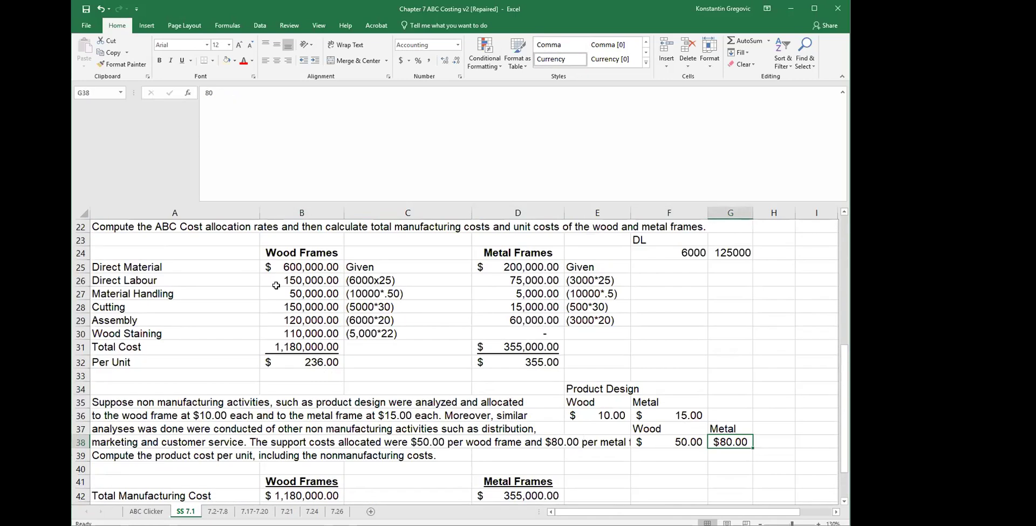
pyautogui.scroll(2, 281, 286)
pyautogui.click(312, 253)
pyautogui.scroll(-3, 378, 367)
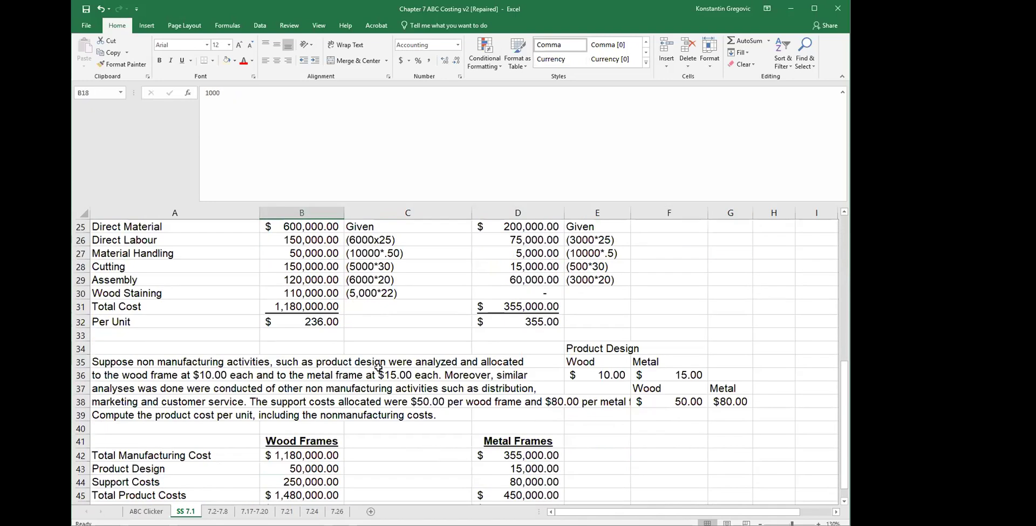
pyautogui.scroll(-1, 387, 419)
pyautogui.click(507, 442)
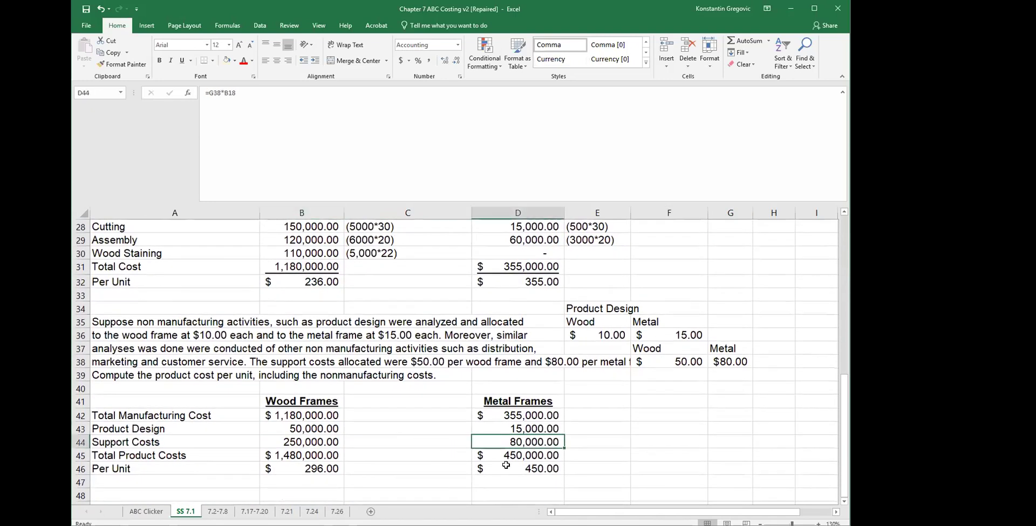
# Step: Examine both Total Product Costs formulas in row 45 and trace the cell references of the wood frames' Per Unit formula in B46
pyautogui.click(317, 453)
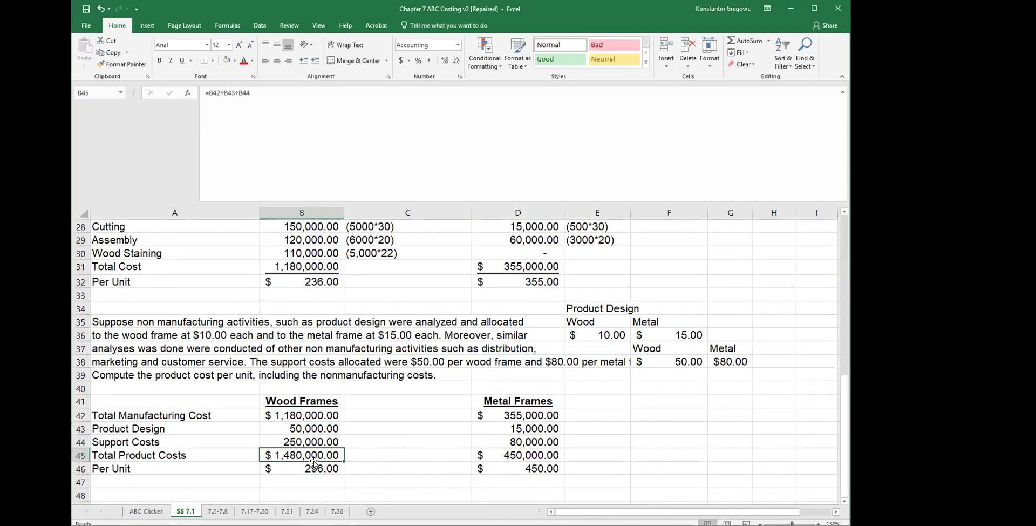
pyautogui.click(512, 456)
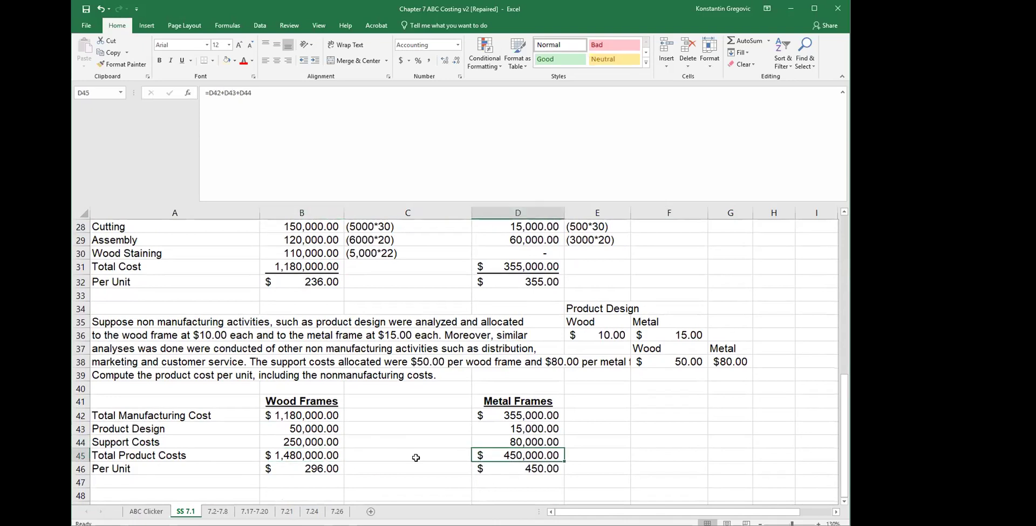
pyautogui.click(302, 472)
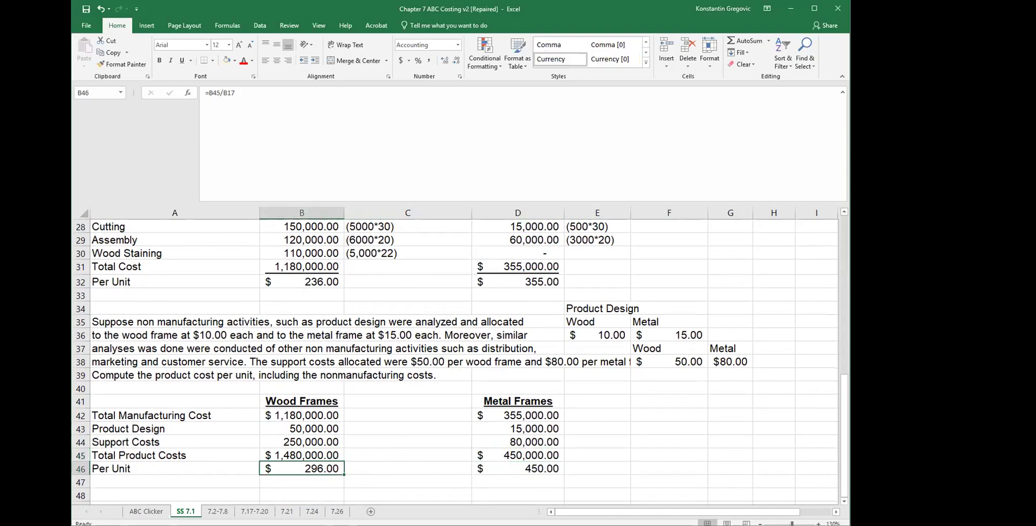
pyautogui.click(268, 95)
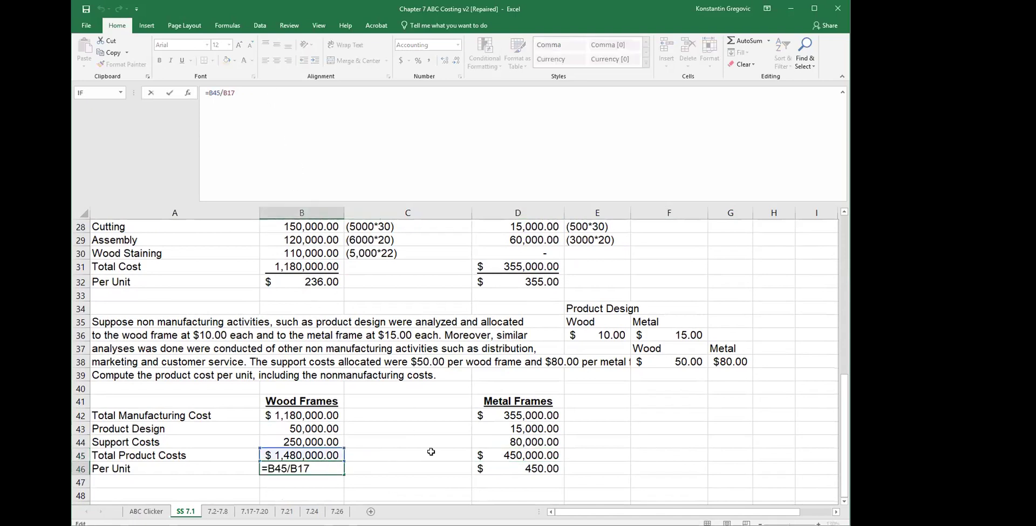
pyautogui.scroll(4, 361, 459)
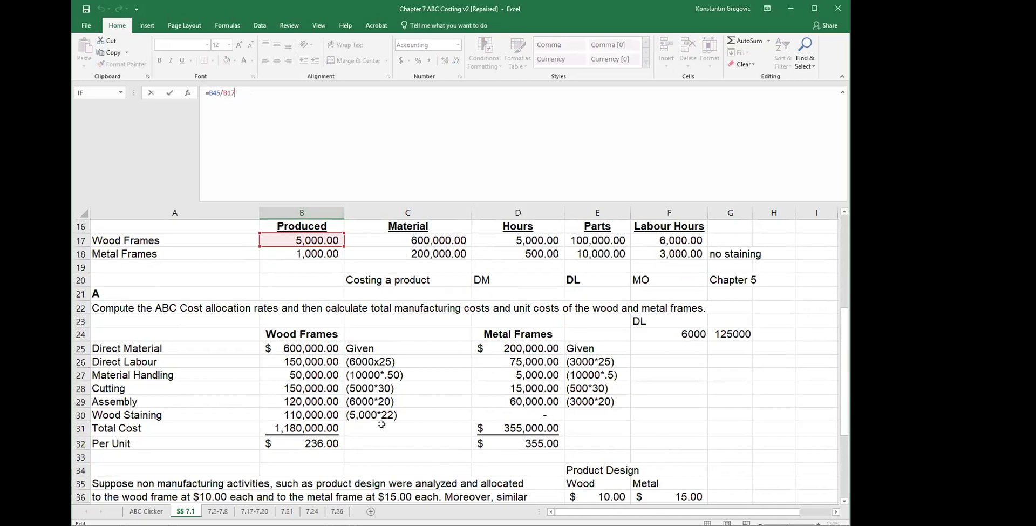
pyautogui.scroll(-2, 381, 424)
pyautogui.scroll(-2, 381, 432)
pyautogui.click(386, 462)
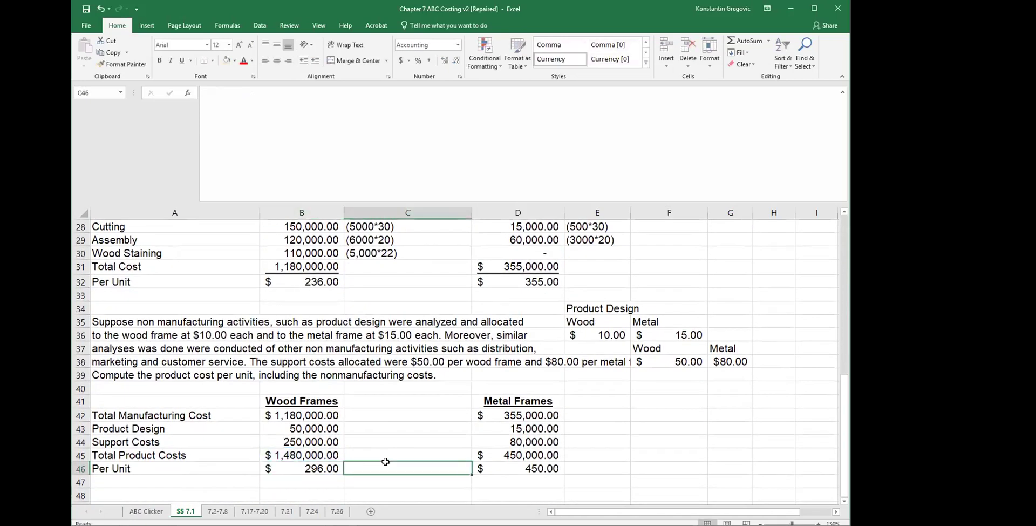
# Step: Review the Fallon Company problem statement with its manufacturing activities, Estimated Cost column and Estimated Volume for Cost Driver heading
pyautogui.scroll(-2, 386, 461)
pyautogui.scroll(3, 442, 454)
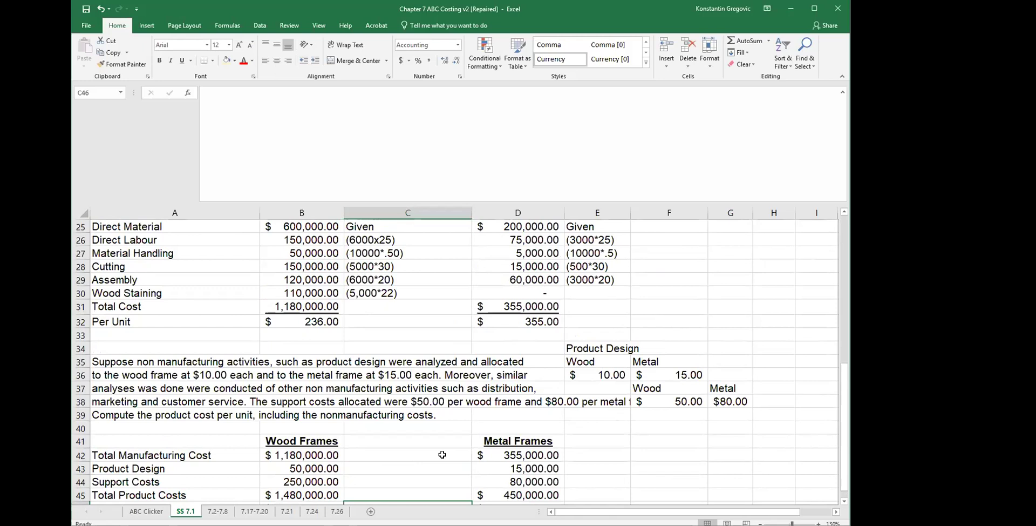
pyautogui.scroll(8, 442, 454)
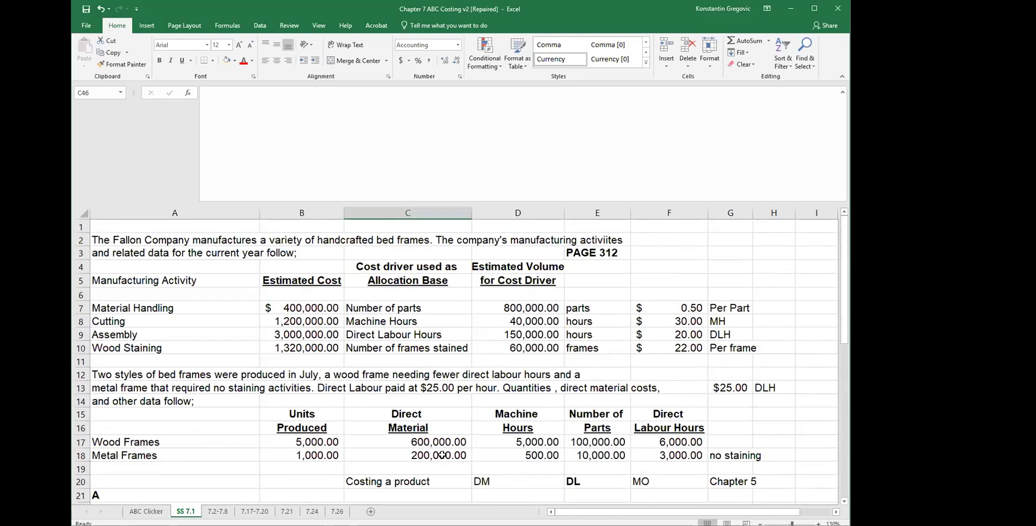
pyautogui.click(156, 240)
pyautogui.click(143, 285)
pyautogui.moveTo(319, 281); pyautogui.dragTo(312, 347)
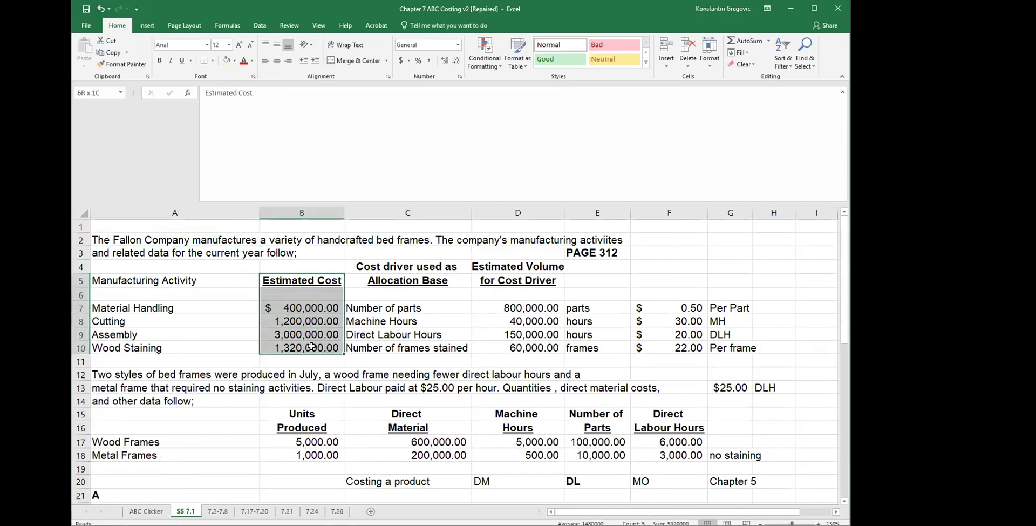
pyautogui.click(313, 267)
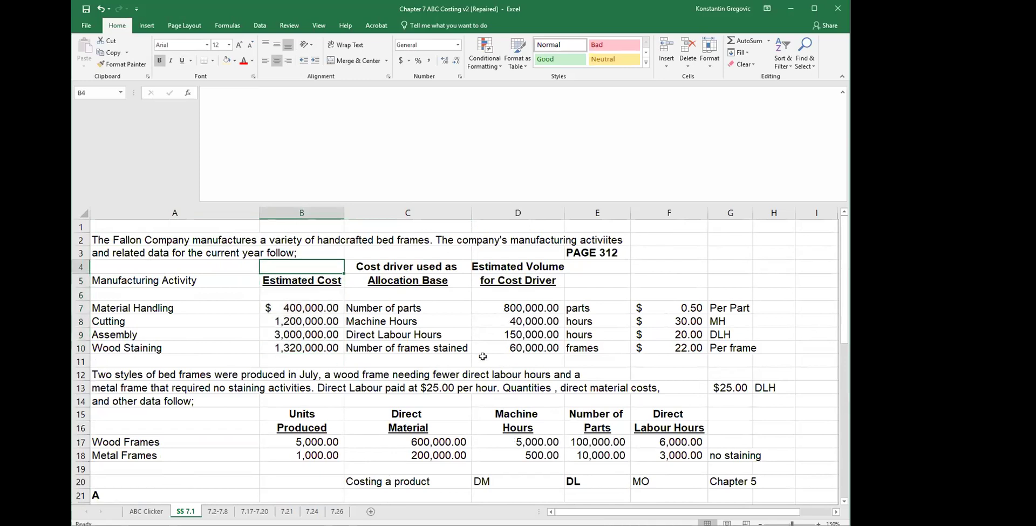
pyautogui.click(552, 268)
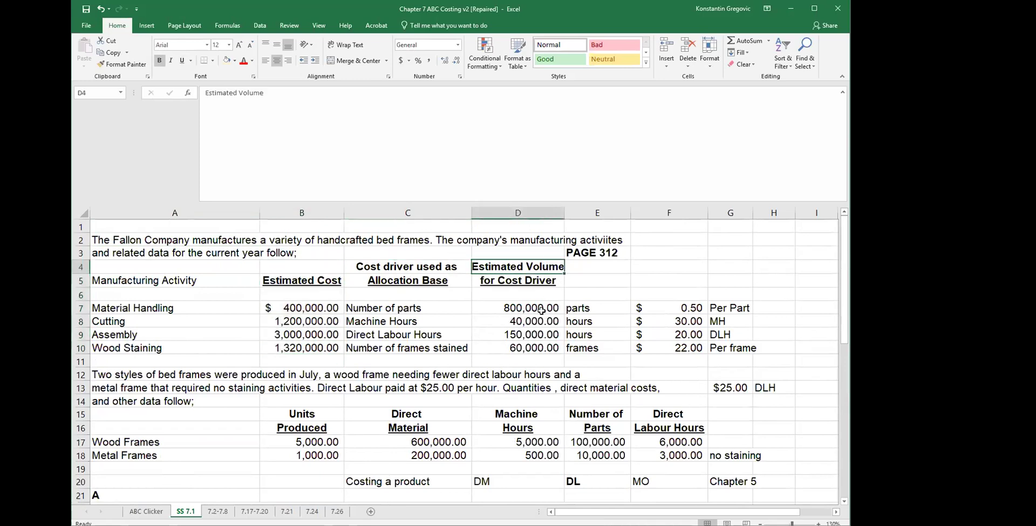
# Step: Review the cost driver used as allocation base for each manufacturing activity in C7 through C10
pyautogui.click(591, 307)
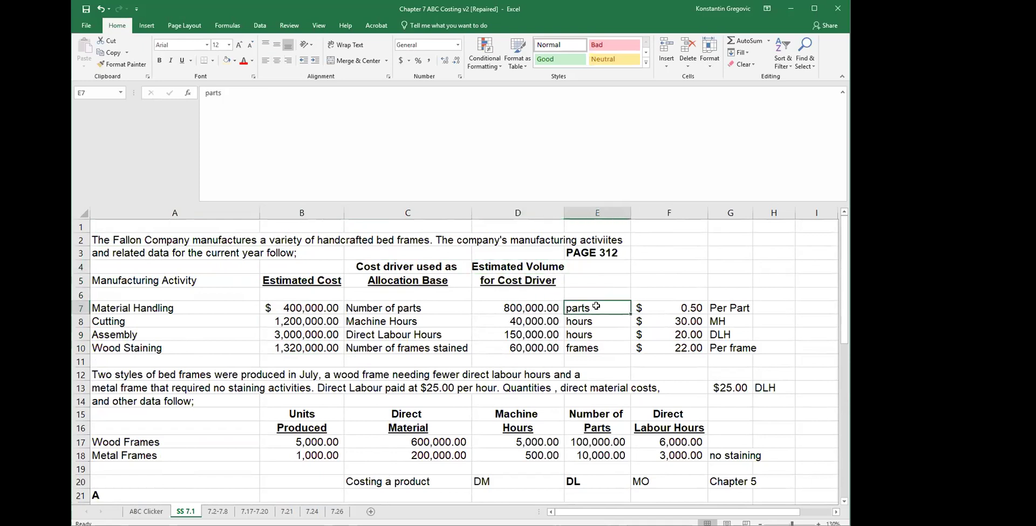
pyautogui.press('Left')
pyautogui.press('Left')
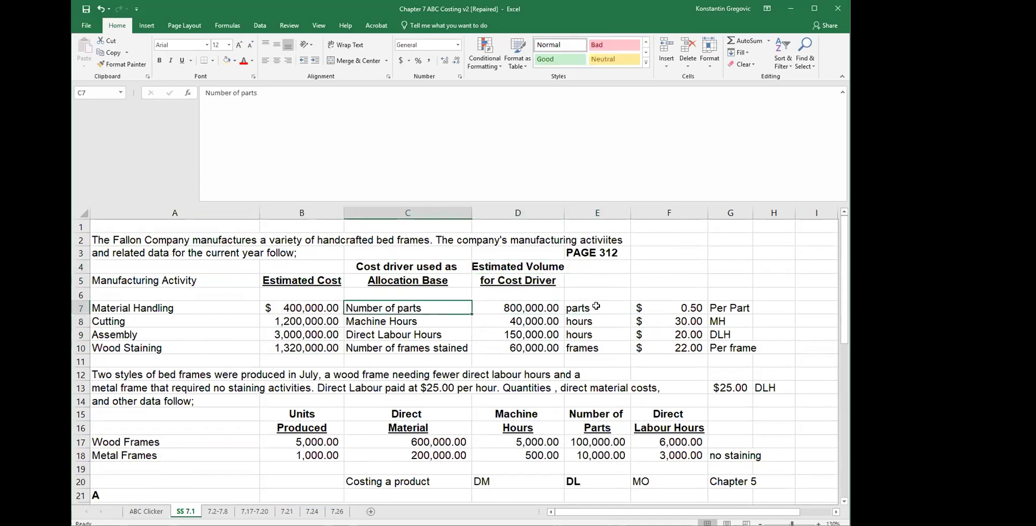
pyautogui.press('Down')
pyautogui.press('Down')
pyautogui.press('Down')
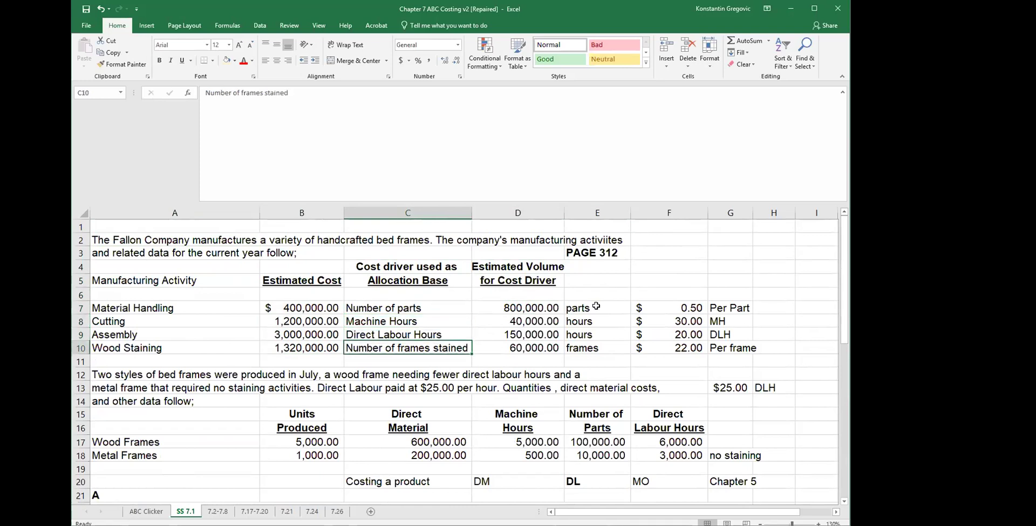
# Step: Walk through the allocation rates and their units for each activity in rows 7 to 10, ending on the activity names in A7:A10
pyautogui.press('Right')
pyautogui.press('Right')
pyautogui.press('Right')
pyautogui.press('Up')
pyautogui.press('Up')
pyautogui.press('Up')
pyautogui.press('Right')
pyautogui.press('Left')
pyautogui.press('Down')
pyautogui.press('Down')
pyautogui.press('Down')
pyautogui.press('Up')
pyautogui.press('Up')
pyautogui.press('Down')
pyautogui.press('Left')
pyautogui.press('Left')
pyautogui.press('Left')
pyautogui.press('Right')
pyautogui.press('Right')
pyautogui.press('Right')
pyautogui.press('Down')
pyautogui.press('Down')
pyautogui.press('Left')
pyautogui.press('Left')
pyautogui.press('Left')
pyautogui.press('Left')
pyautogui.press('Left')
pyautogui.press('Left')
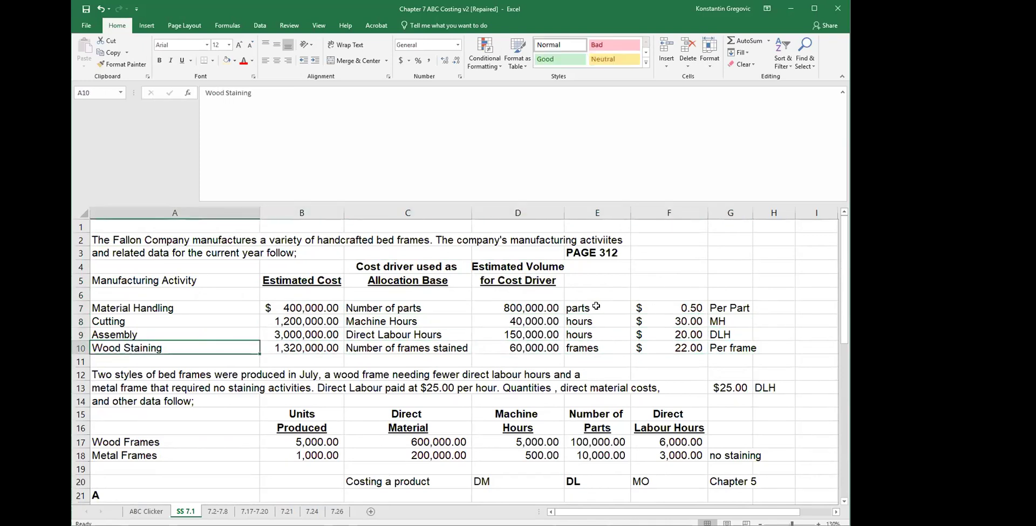
pyautogui.moveTo(183, 306); pyautogui.dragTo(179, 350)
# Step: Review the direct material amounts for wood and metal frames in C17:C18 and the Direct Material formulas that use them in row 25
pyautogui.click(303, 412)
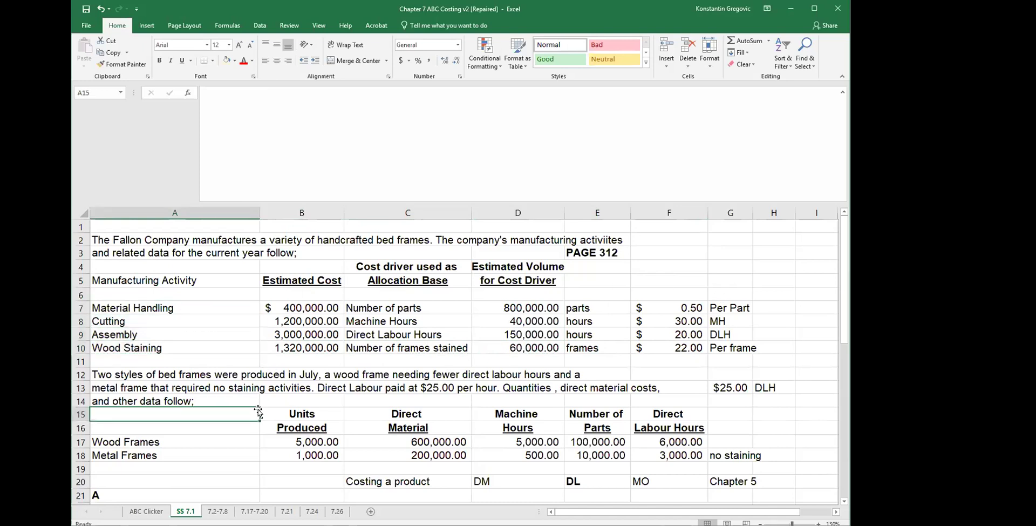
pyautogui.scroll(-1, 297, 399)
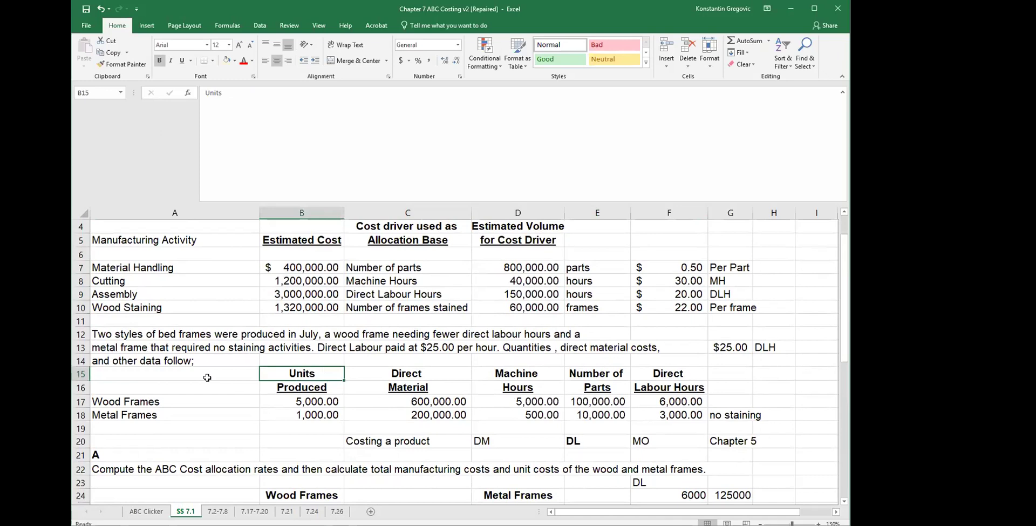
pyautogui.click(389, 403)
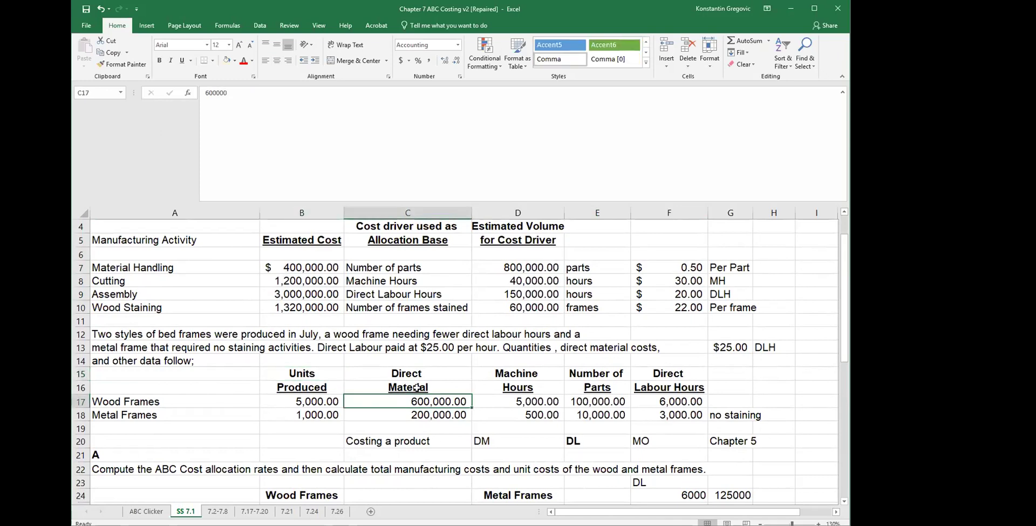
pyautogui.click(421, 420)
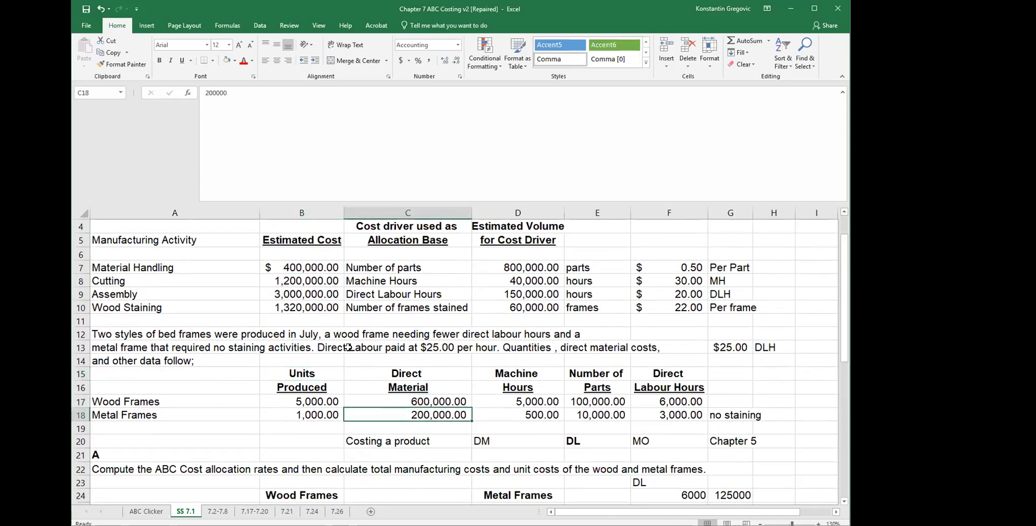
pyautogui.scroll(-1, 346, 410)
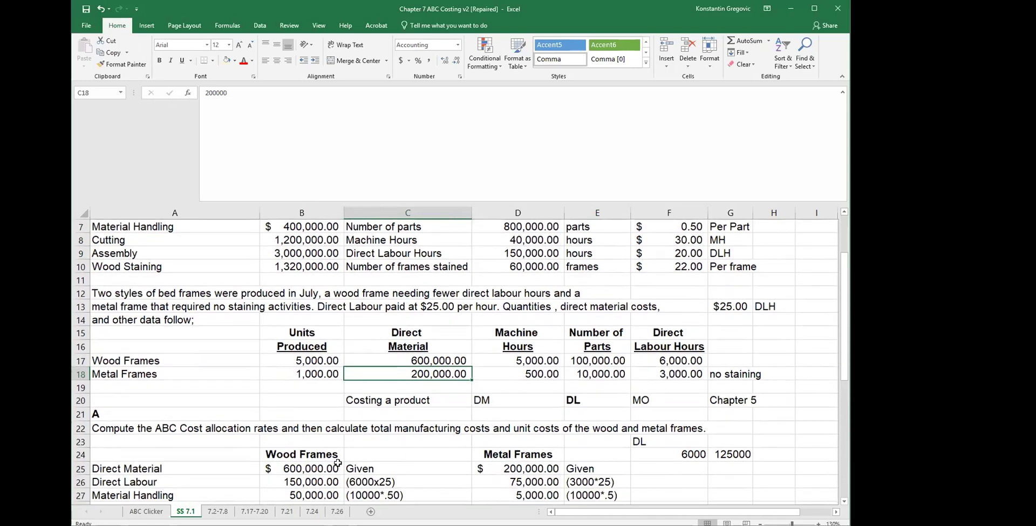
pyautogui.click(412, 359)
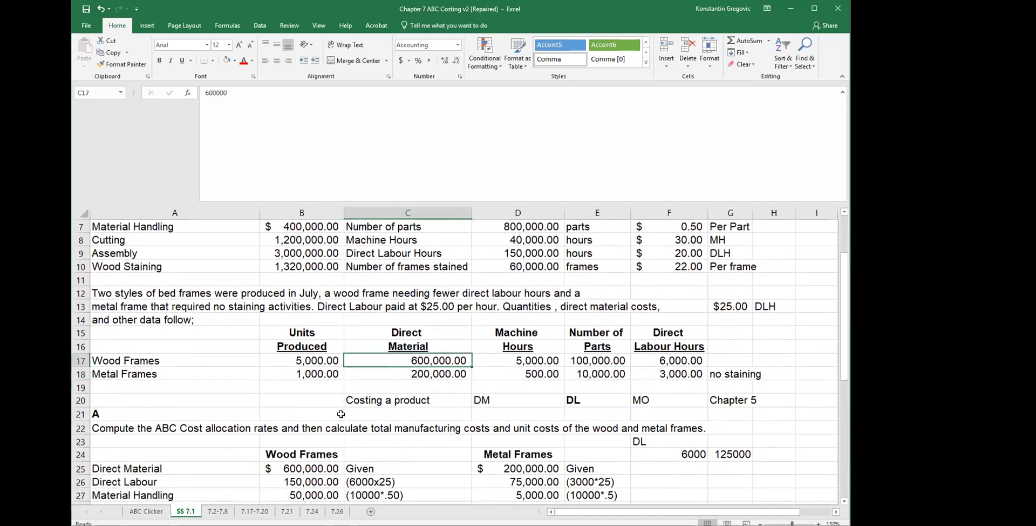
pyautogui.click(300, 465)
pyautogui.click(516, 471)
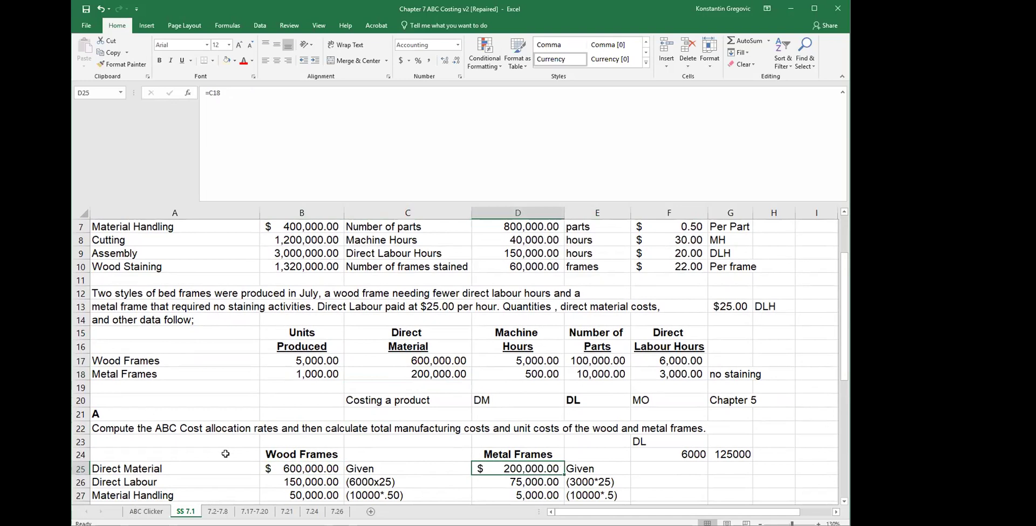
# Step: Check the wood frames' Direct Labour formula in B26 against the hourly rate in G13 and the labour sentence in row 13
pyautogui.click(296, 484)
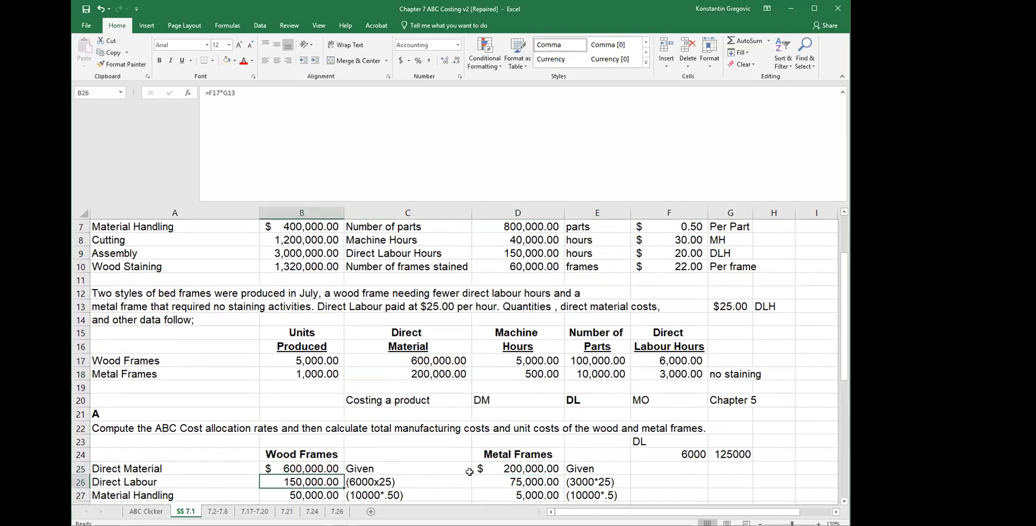
pyautogui.scroll(1, 470, 471)
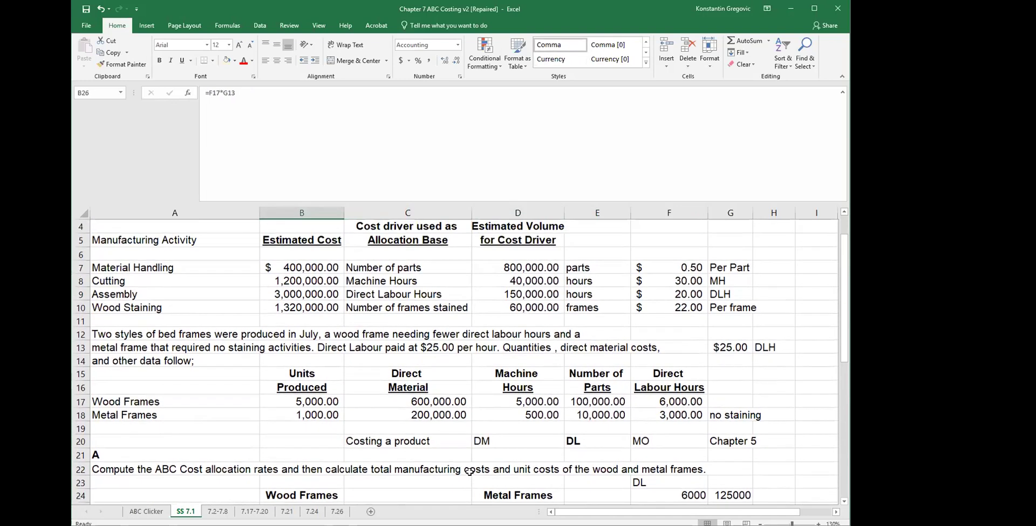
pyautogui.click(726, 345)
pyautogui.click(349, 349)
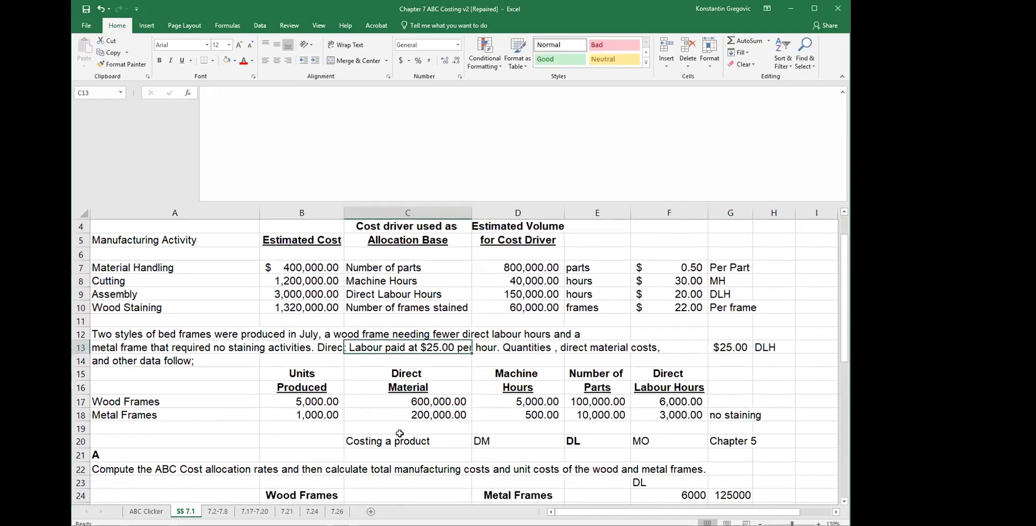
pyautogui.scroll(-2, 400, 434)
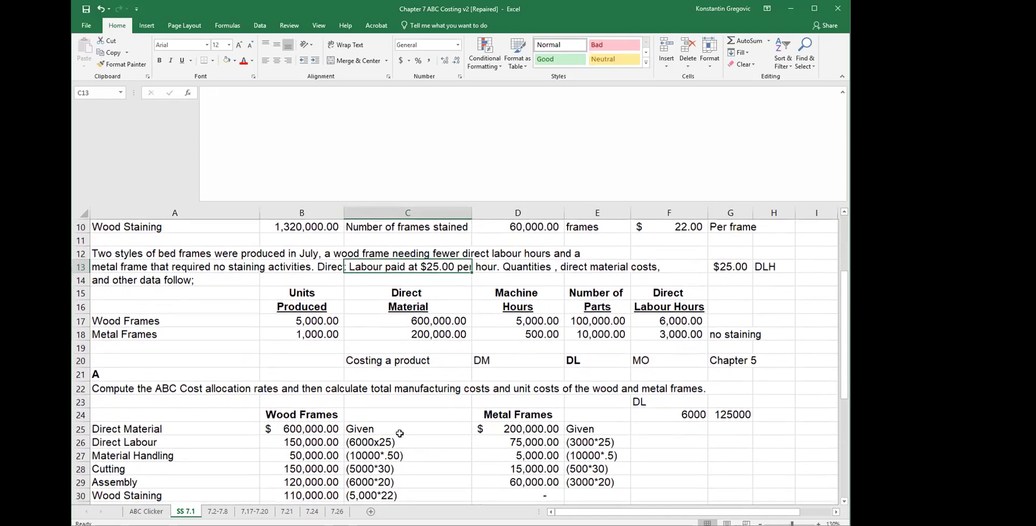
pyautogui.scroll(2, 417, 437)
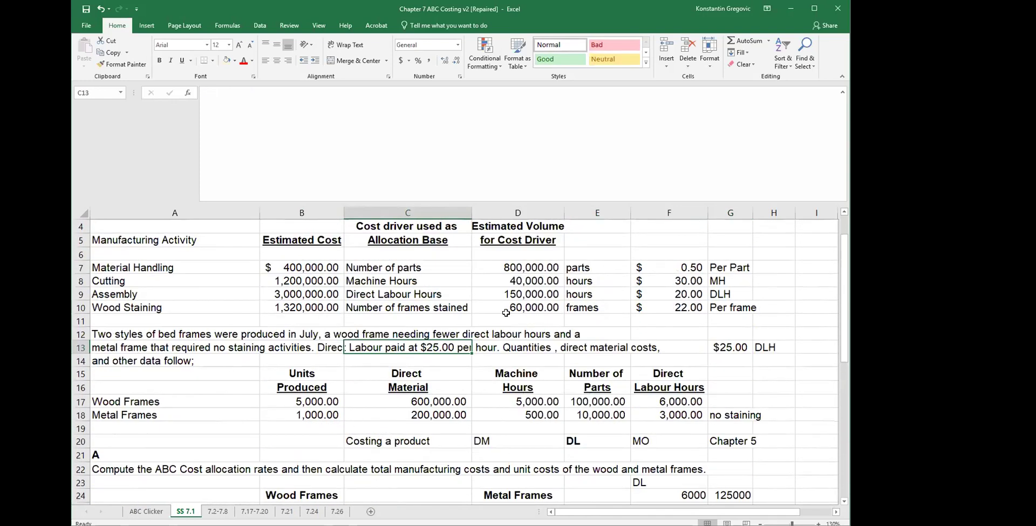
# Step: Highlight the activity allocation rates in F7:F10, then the production data headings in B15:F16 that they are applied to
pyautogui.moveTo(669, 268); pyautogui.dragTo(670, 308)
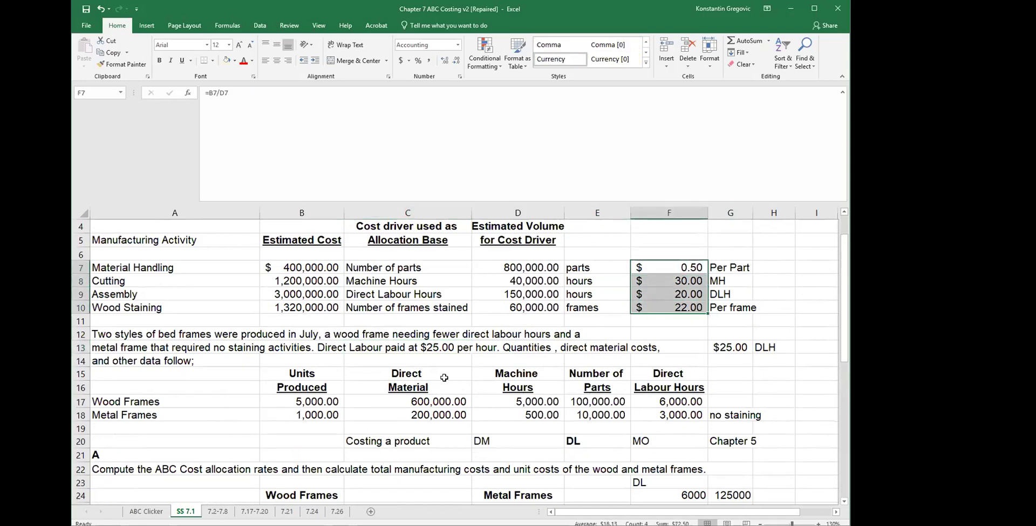
pyautogui.scroll(-1, 533, 348)
pyautogui.moveTo(306, 330); pyautogui.dragTo(655, 344)
pyautogui.scroll(1, 594, 427)
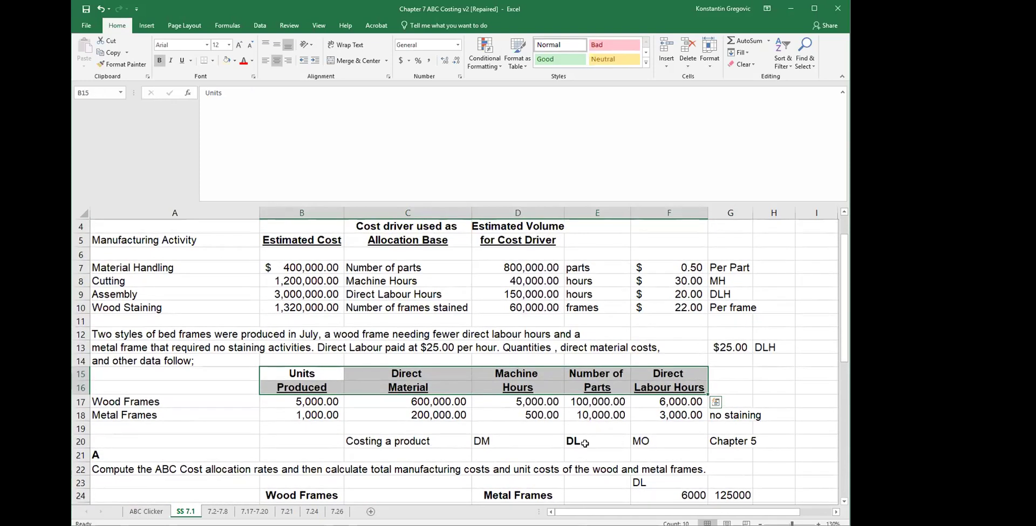
# Step: Recap the wood and metal frame cost calculations from Direct Material in row 25 to the wood frames' Total Cost in B31
pyautogui.scroll(-3, 529, 421)
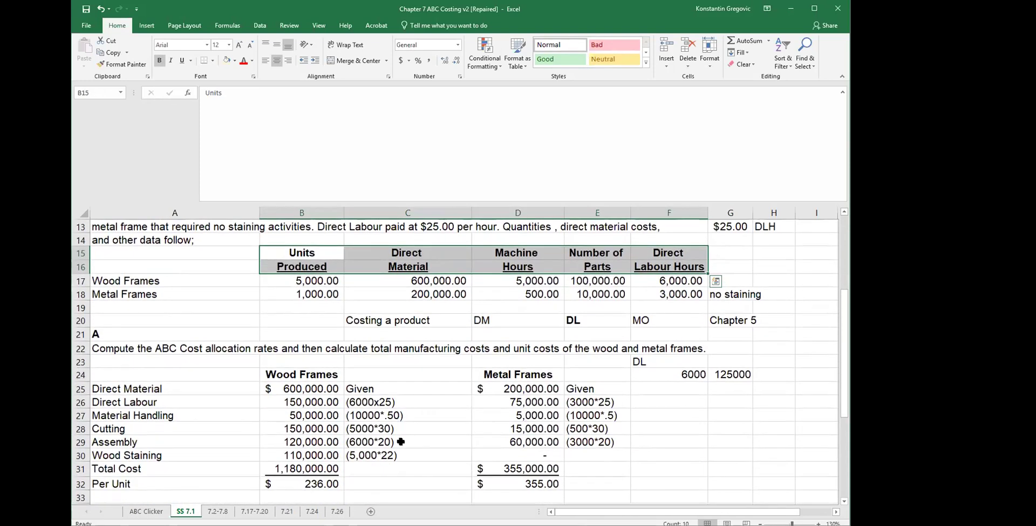
pyautogui.click(302, 389)
pyautogui.click(376, 402)
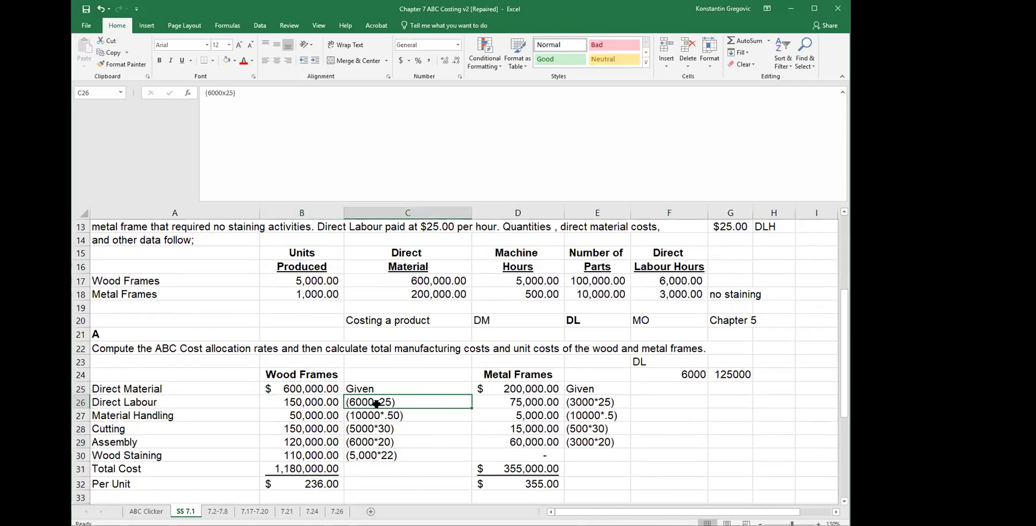
pyautogui.click(529, 415)
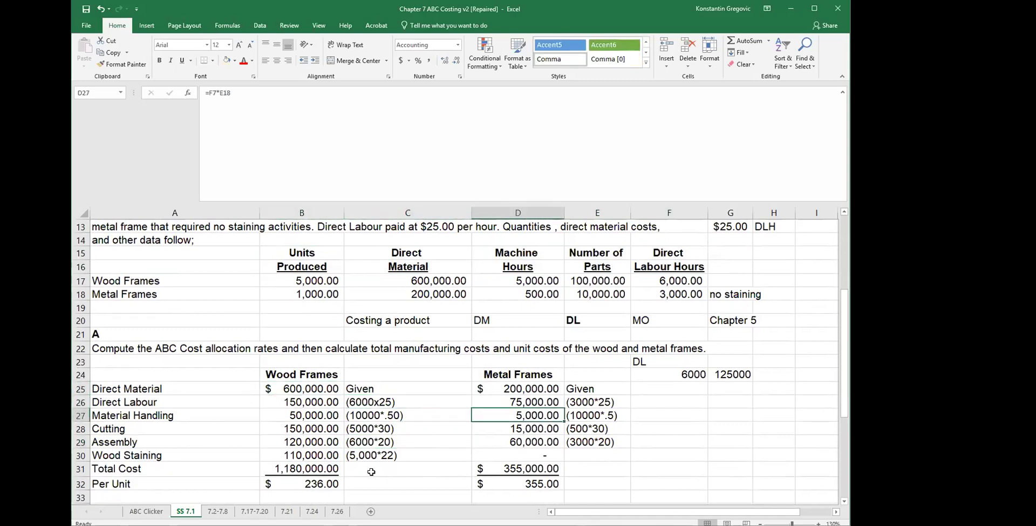
pyautogui.click(328, 468)
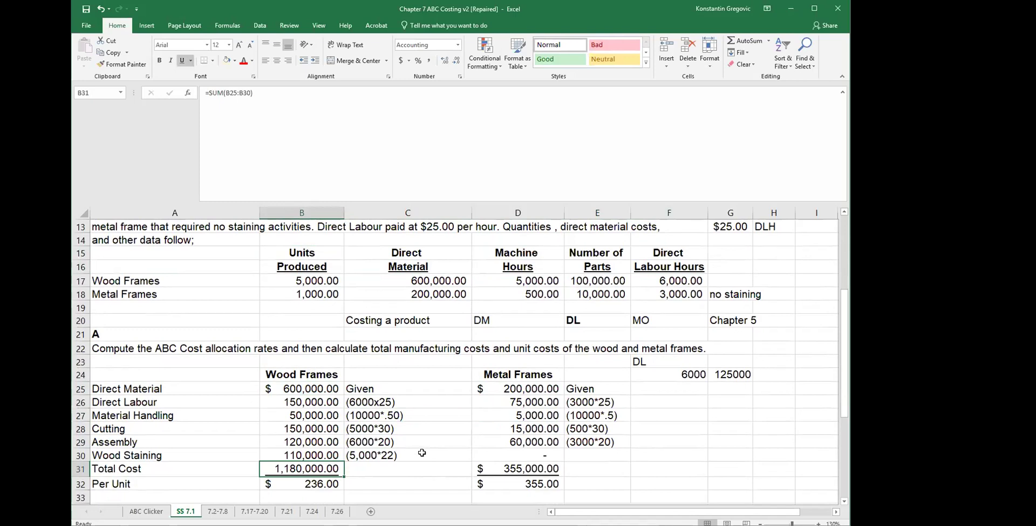
# Step: Review the nonmanufacturing cost problem in rows 35 to 39 and its wood and metal frame solution in rows 41 to 46
pyautogui.scroll(-6, 422, 453)
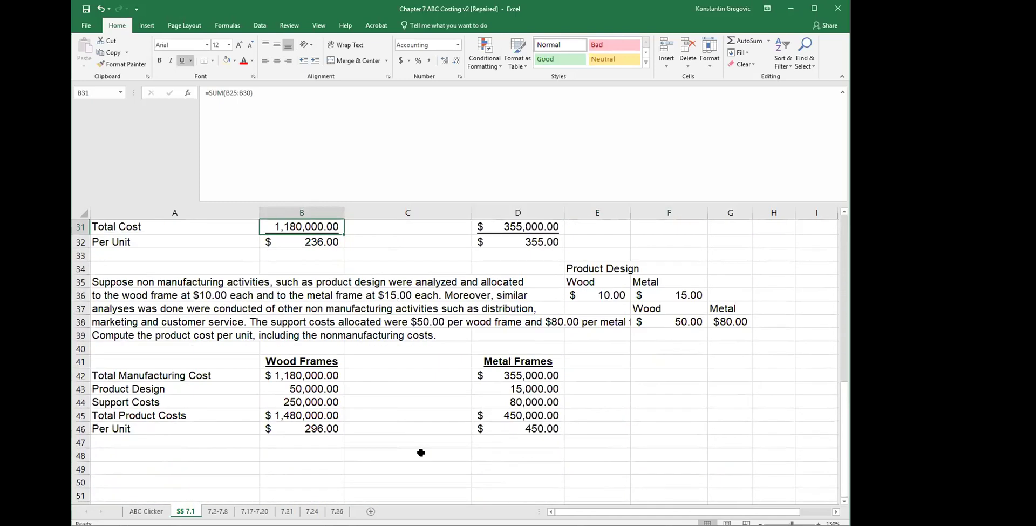
pyautogui.scroll(1, 412, 414)
pyautogui.click(176, 321)
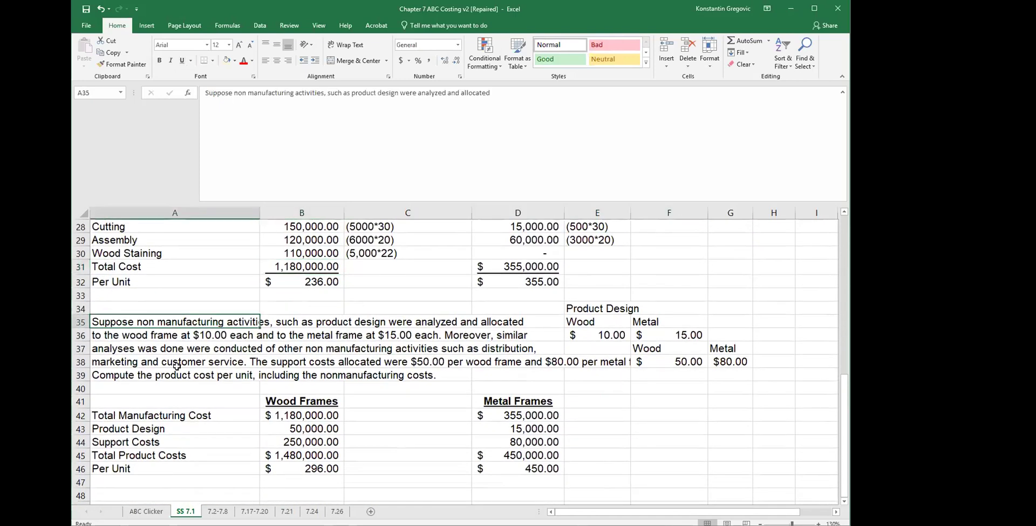
pyautogui.click(342, 335)
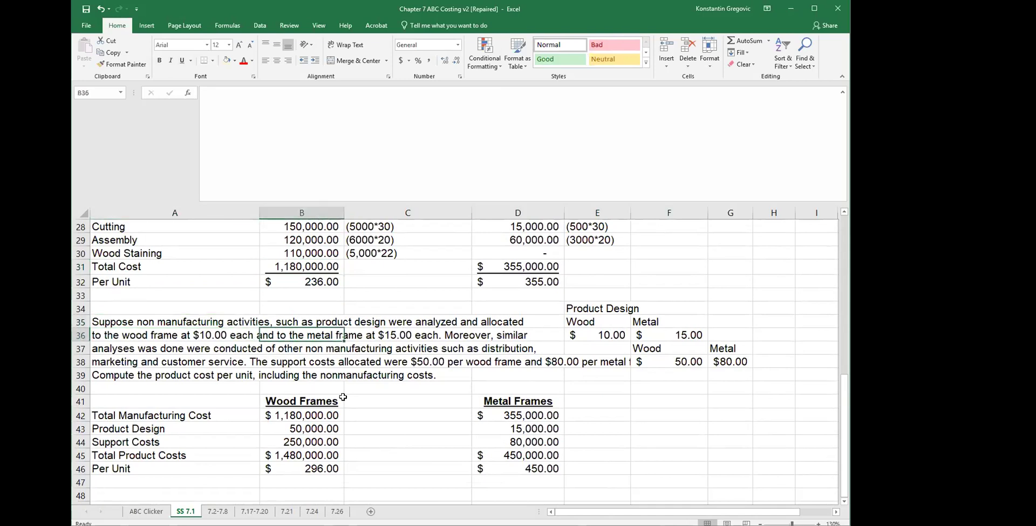
pyautogui.click(398, 425)
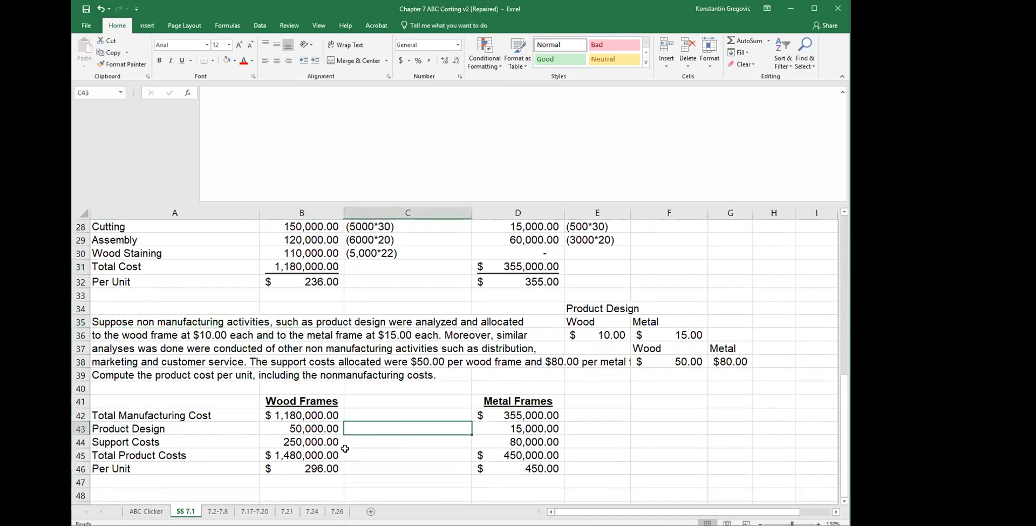
pyautogui.click(317, 458)
pyautogui.click(319, 401)
pyautogui.click(486, 404)
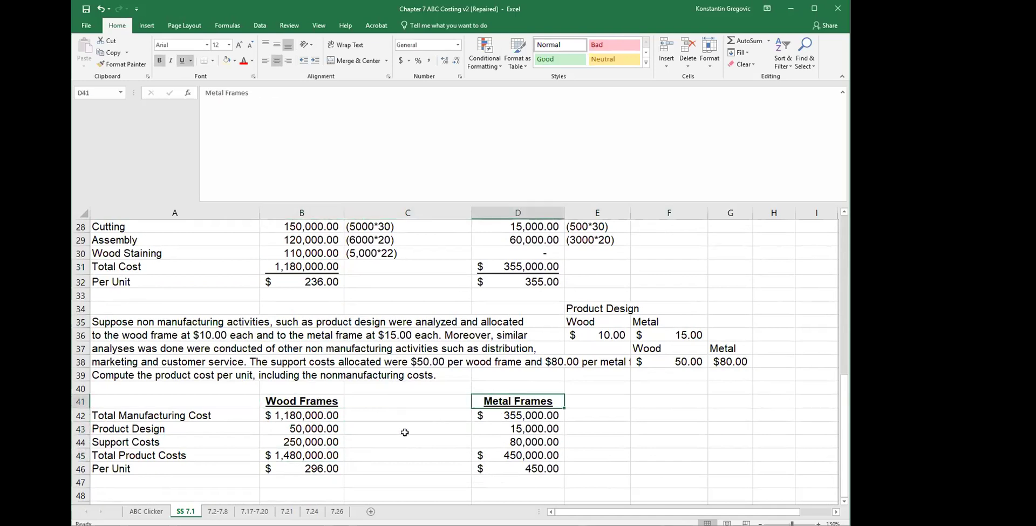
pyautogui.scroll(5, 403, 432)
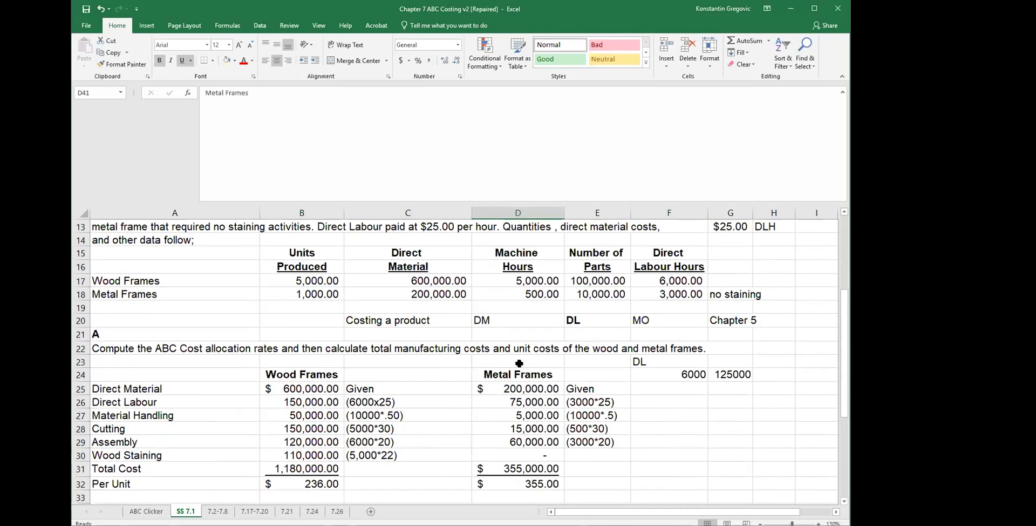
pyautogui.scroll(2, 399, 419)
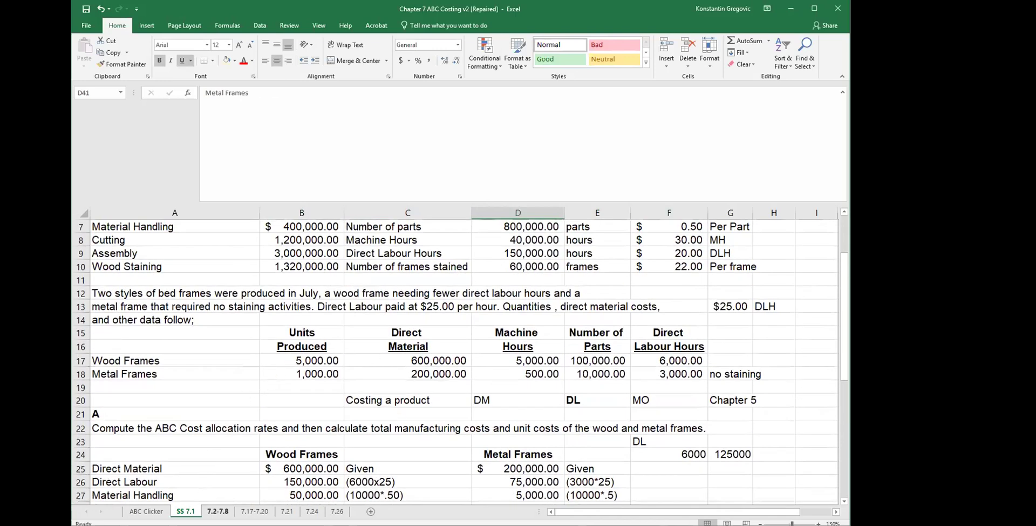
# Step: Open the 7.2-7.8 sheet and skim its theory questions and answers, from the ABC cost hierarchies to the costs and benefits of ABC
pyautogui.click(218, 511)
pyautogui.scroll(12, 255, 421)
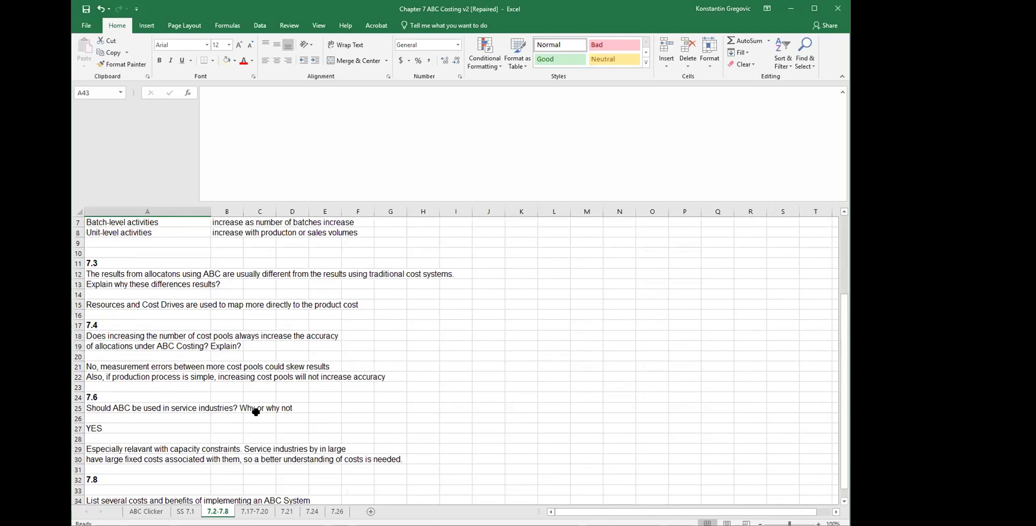
pyautogui.scroll(2, 256, 411)
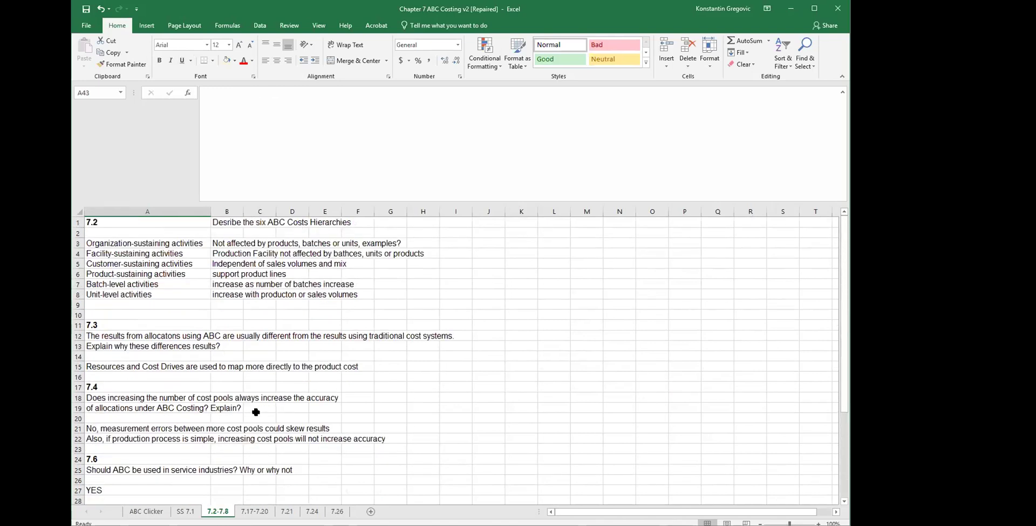
pyautogui.scroll(-4, 256, 412)
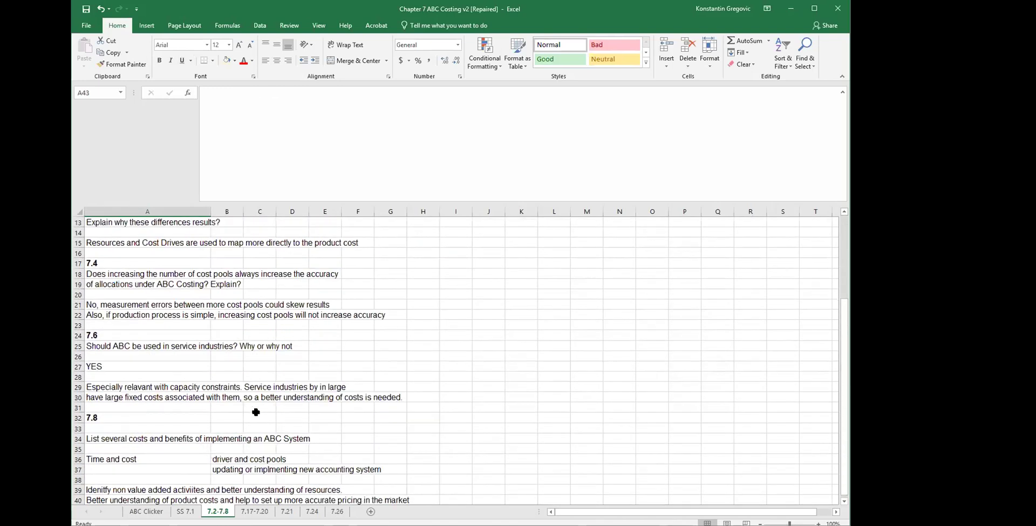
pyautogui.scroll(-2, 256, 412)
pyautogui.scroll(6, 255, 412)
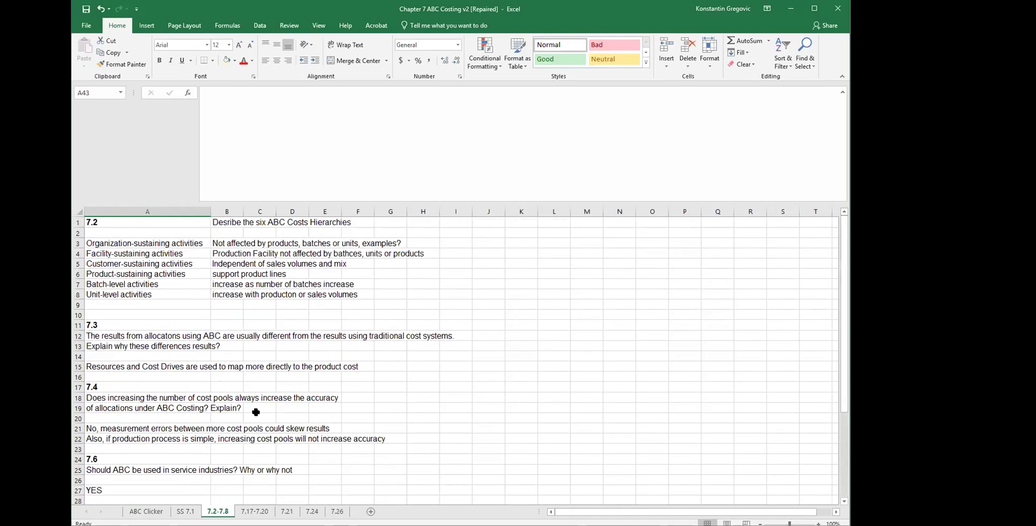
pyautogui.click(225, 388)
pyautogui.scroll(-3, 224, 392)
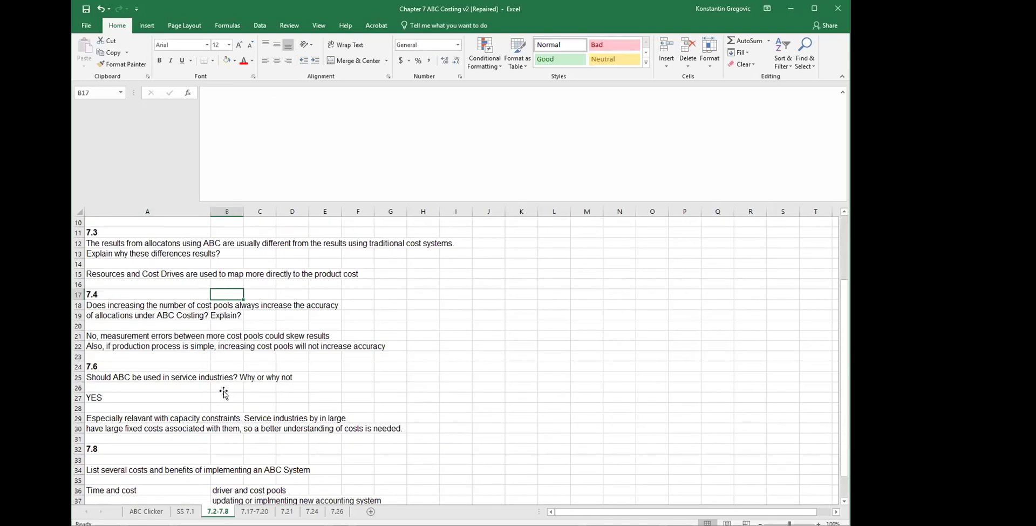
pyautogui.scroll(-3, 224, 392)
pyautogui.scroll(6, 225, 392)
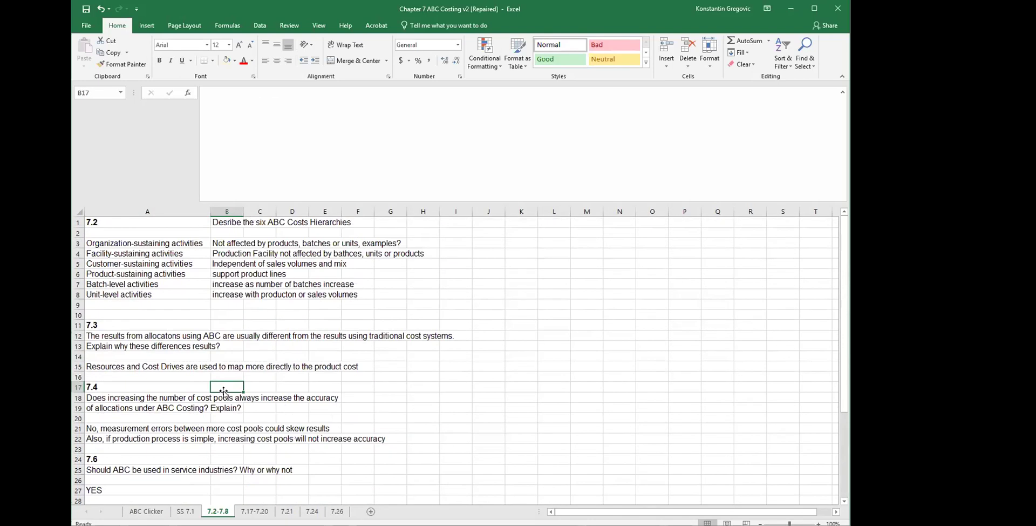
pyautogui.scroll(-2, 224, 393)
pyautogui.scroll(-2, 224, 392)
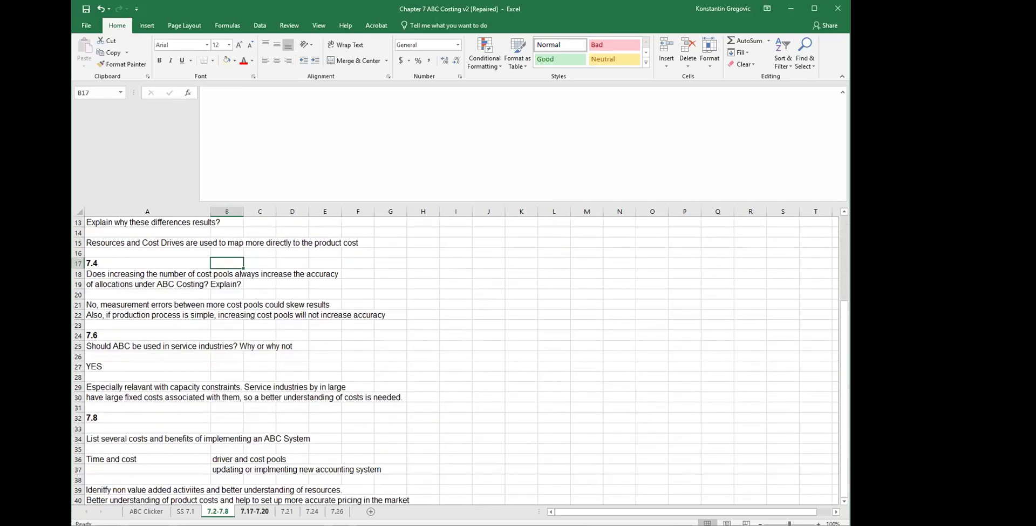
# Step: Open the 7.21 sheet and review its cost classification question, starting with the Receptionist Salary row
pyautogui.click(254, 511)
pyautogui.click(287, 511)
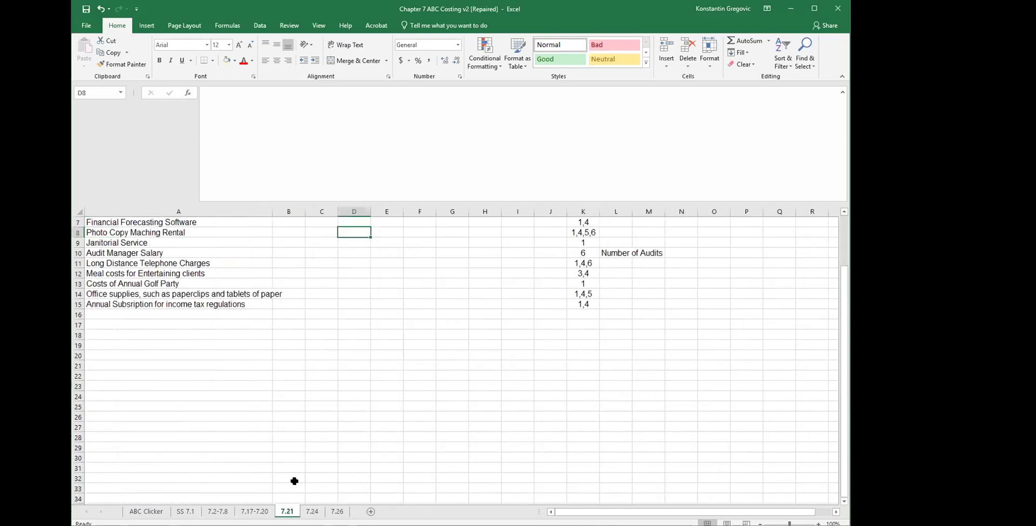
pyautogui.scroll(2, 286, 411)
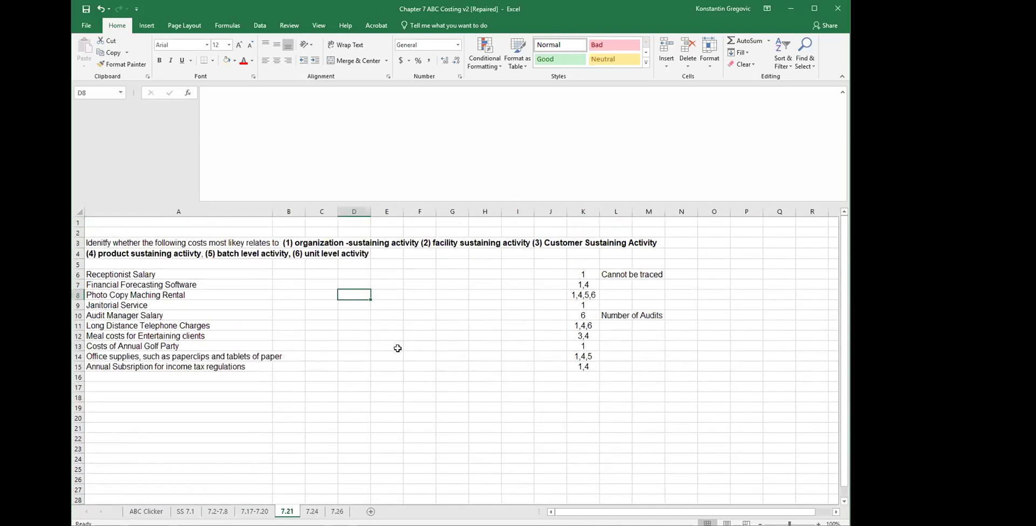
pyautogui.click(561, 276)
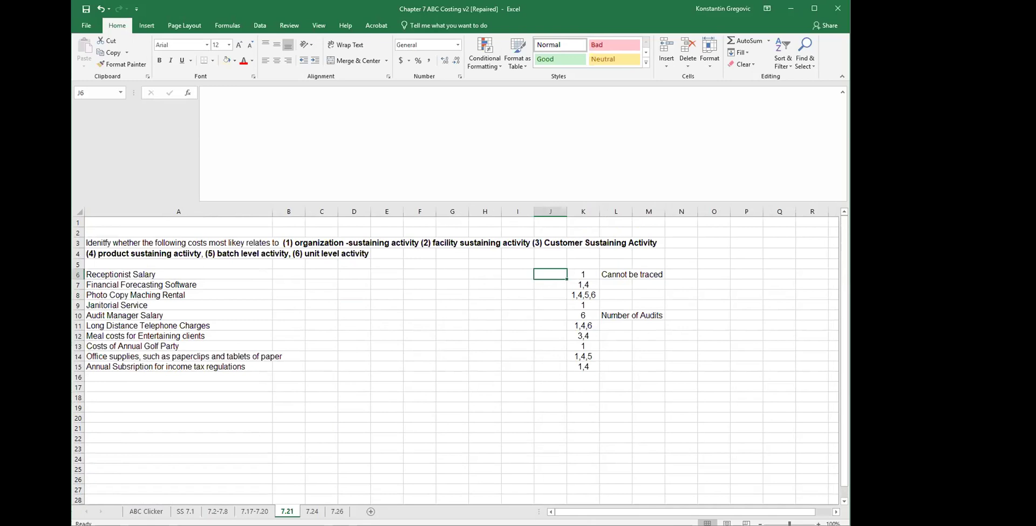
# Step: Move the answer block K6:M15 out of view to Q6:S15 and return to Receptionist Salary in A6
pyautogui.moveTo(851, 282); pyautogui.dragTo(796, 282)
pyautogui.moveTo(637, 274); pyautogui.dragTo(701, 367)
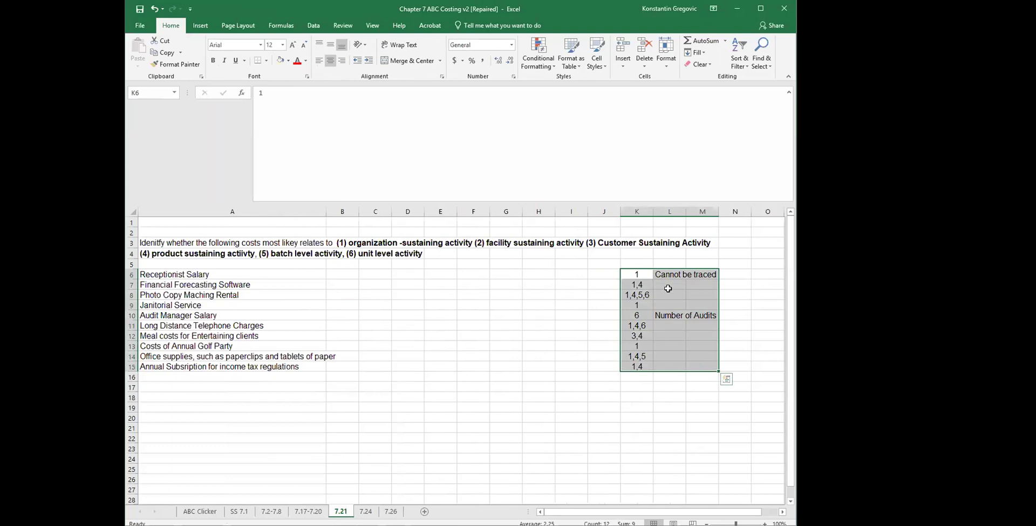
pyautogui.hotkey('ctrl', 'c')
pyautogui.press('Right')
pyautogui.press('Right')
pyautogui.press('Right')
pyautogui.press('Right')
pyautogui.press('Right')
pyautogui.press('Right')
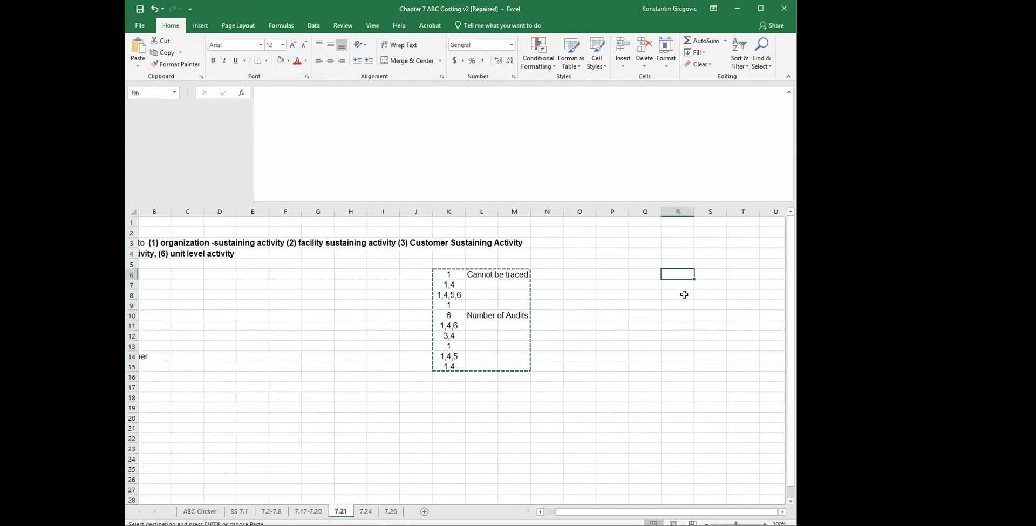
pyautogui.hotkey('ctrl', 'v')
pyautogui.press('Left')
pyautogui.press('Left')
pyautogui.press('Left')
pyautogui.press('Left')
pyautogui.press('Left')
pyautogui.press('Left')
pyautogui.press('Left')
pyautogui.press('Left')
pyautogui.press('Left')
pyautogui.press('Left')
pyautogui.press('Left')
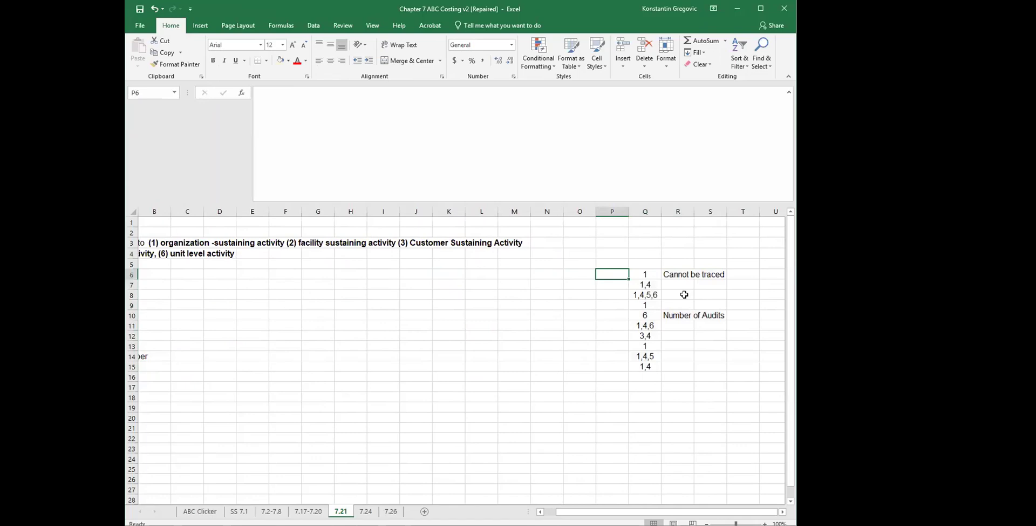
pyautogui.press('Left')
pyautogui.press('Left')
pyautogui.press('Left')
pyautogui.press('Left')
pyautogui.press('Left')
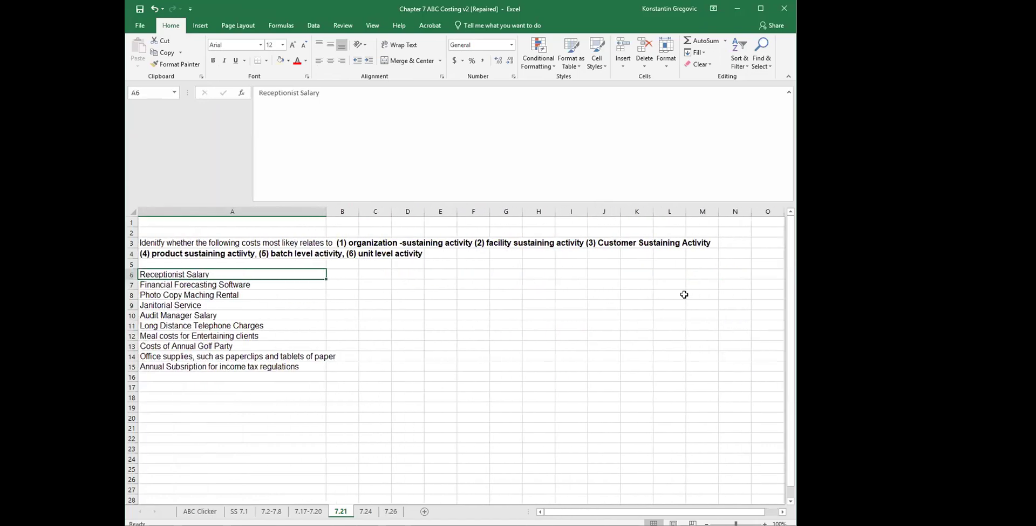
# Step: Review the activity categories in row 3, covering organization, facility and customer sustaining activities
pyautogui.press('Down')
pyautogui.press('Down')
pyautogui.press('Down')
pyautogui.press('Up')
pyautogui.press('Up')
pyautogui.press('Up')
pyautogui.press('Up')
pyautogui.press('Up')
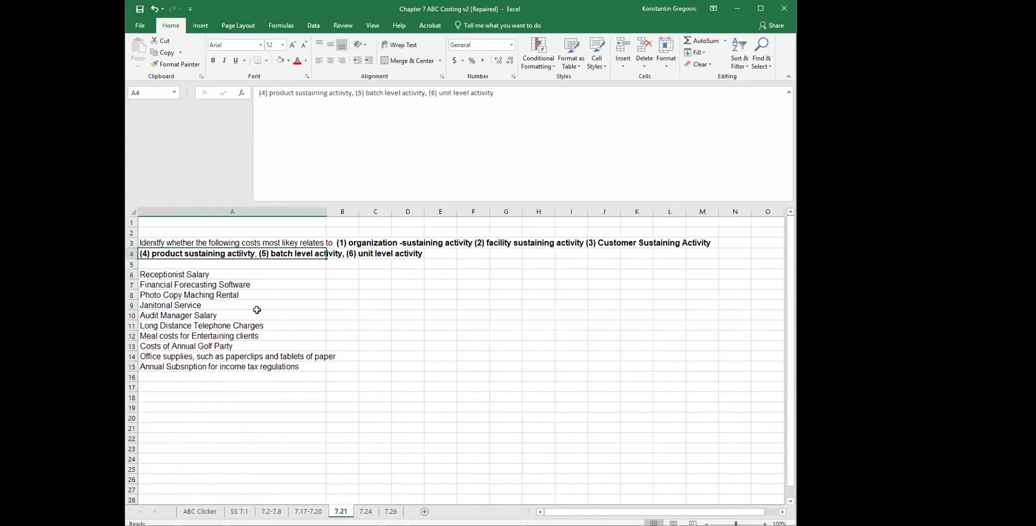
pyautogui.press('Up')
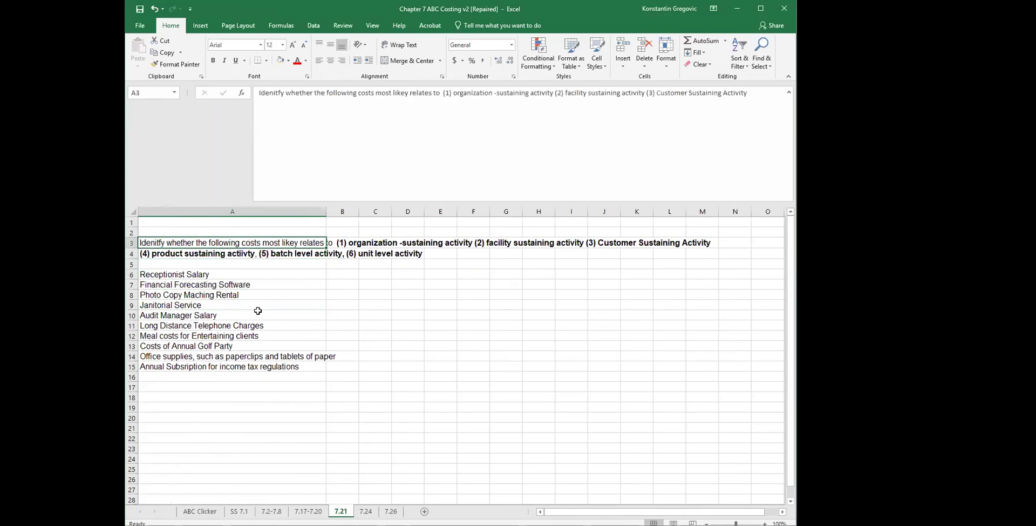
pyautogui.press('Right')
pyautogui.press('Right')
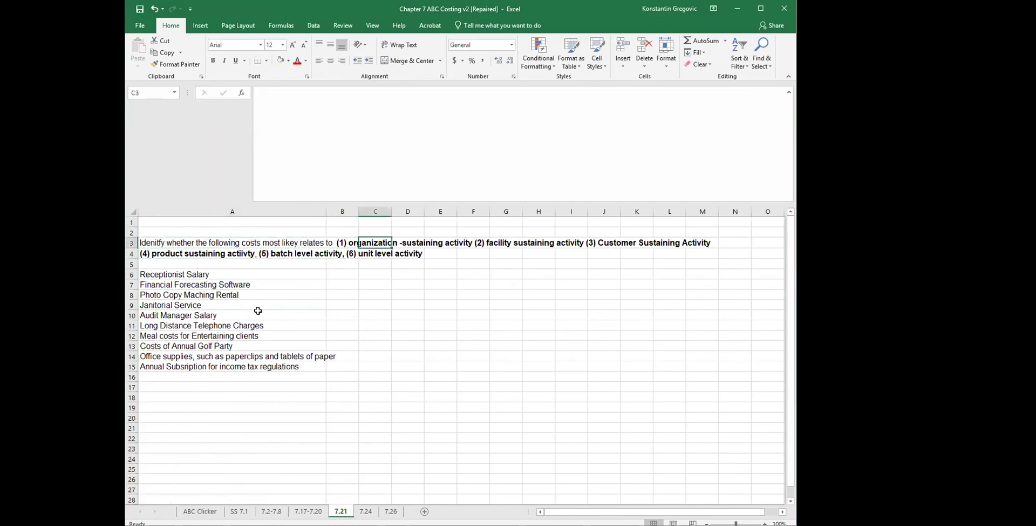
pyautogui.press('Right')
pyautogui.press('Right')
pyautogui.press('Right')
pyautogui.press('Right')
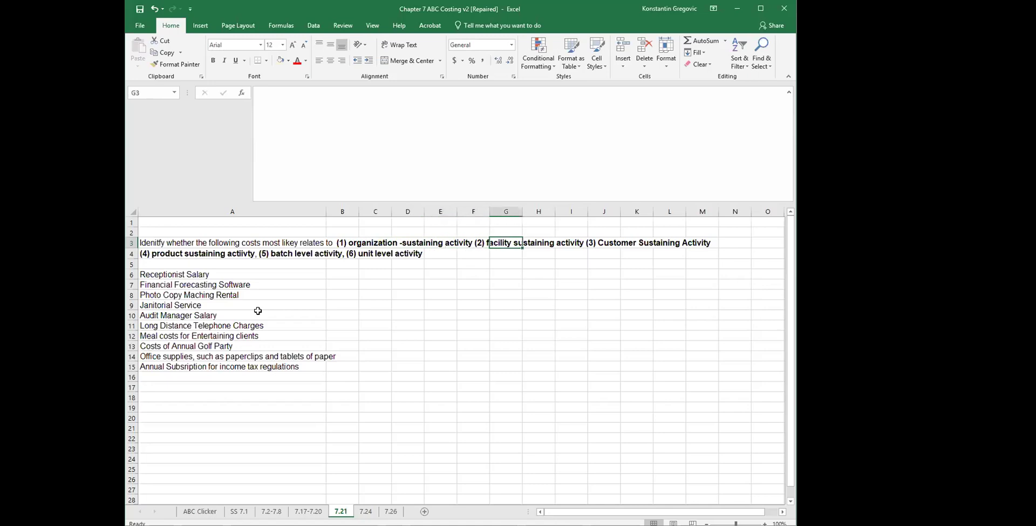
pyautogui.press('Right')
pyautogui.press('Right')
pyautogui.press('Right')
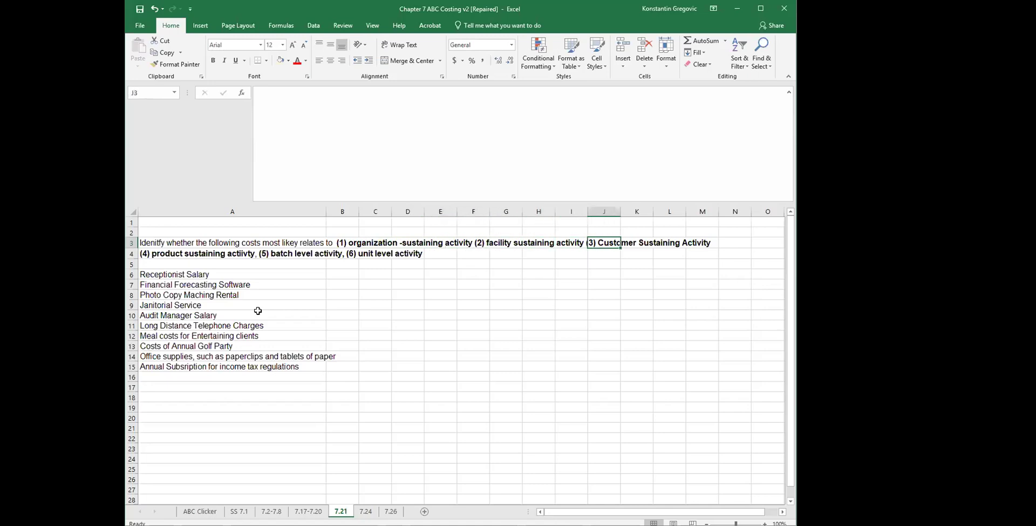
pyautogui.press('Left')
pyautogui.press('Left')
pyautogui.press('Left')
pyautogui.press('Left')
pyautogui.press('Left')
pyautogui.press('Left')
pyautogui.press('Left')
pyautogui.press('Left')
pyautogui.press('Left')
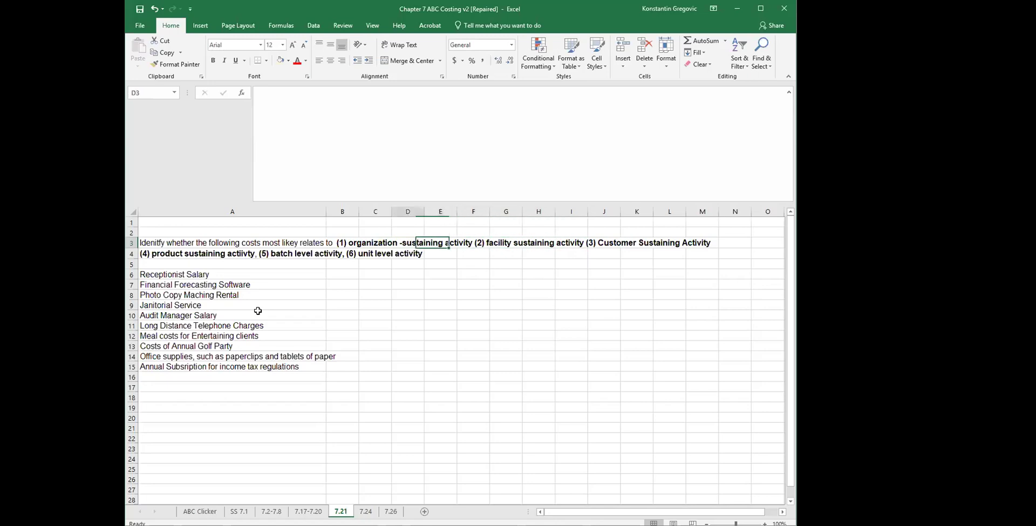
# Step: Review the activity categories in row 4, covering product sustaining, batch level and unit level activities
pyautogui.press('Down')
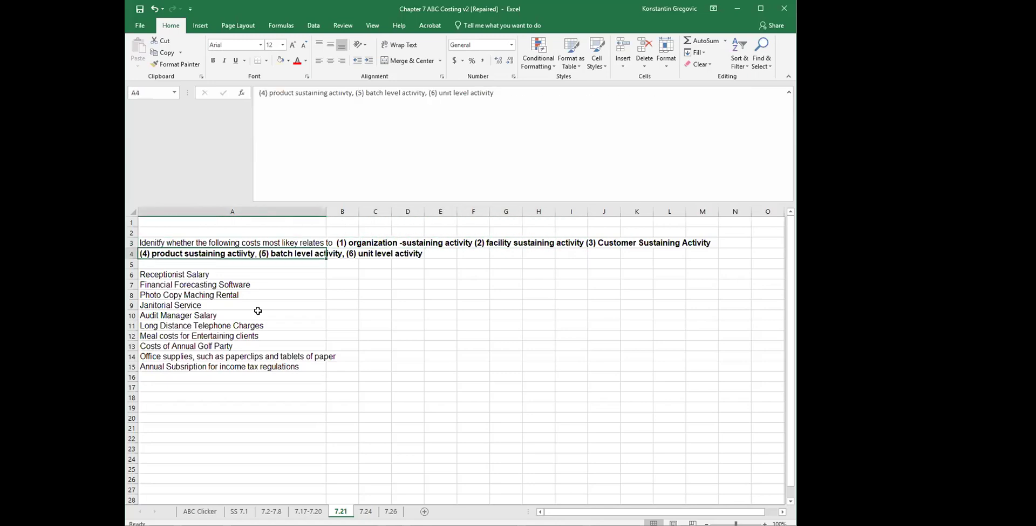
pyautogui.press('Right')
pyautogui.press('Right')
pyautogui.press('Left')
pyautogui.press('Left')
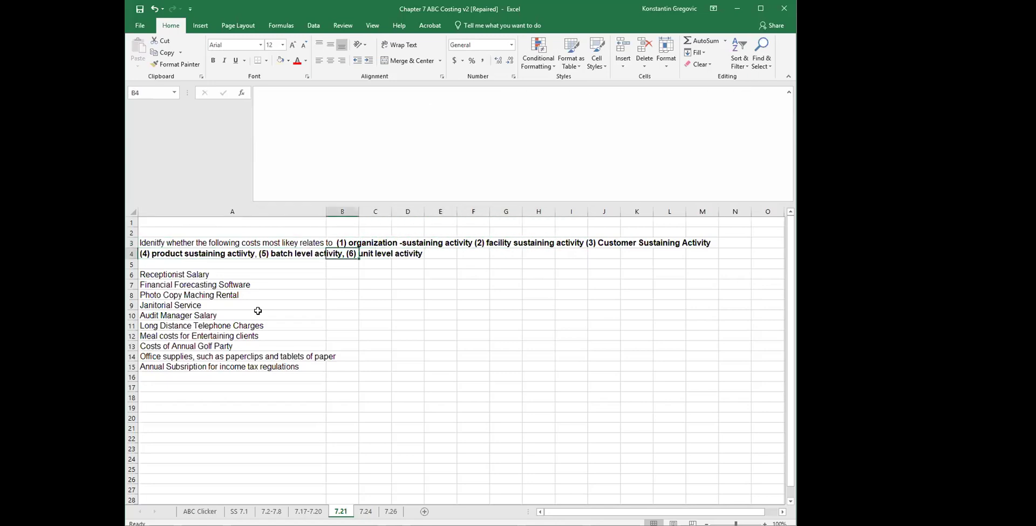
pyautogui.press('Right')
pyautogui.press('Right')
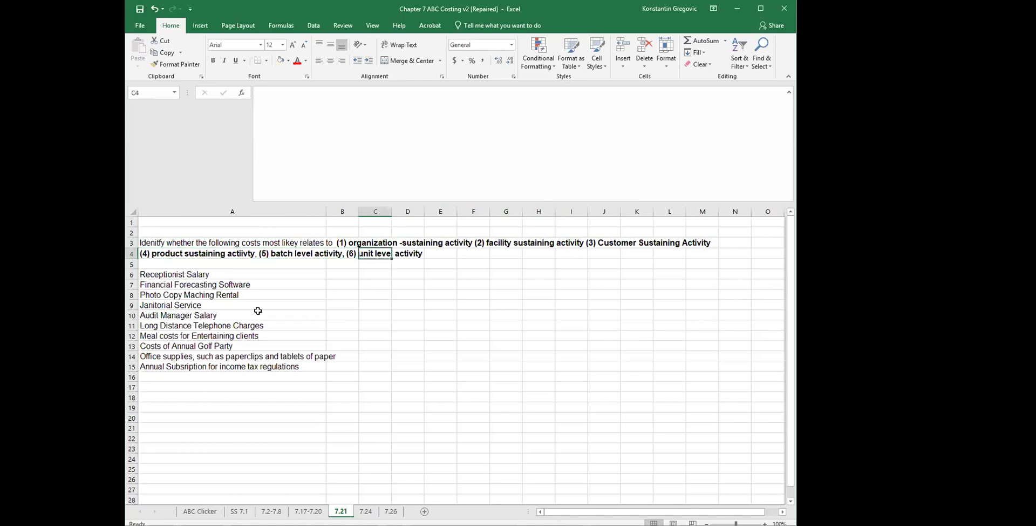
pyautogui.press('Left')
pyautogui.press('Left')
# Step: Compare the Receptionist Salary cost in row 6 against the activity categories listed in rows 3 and 4
pyautogui.press('Down')
pyautogui.press('Down')
pyautogui.press('Right')
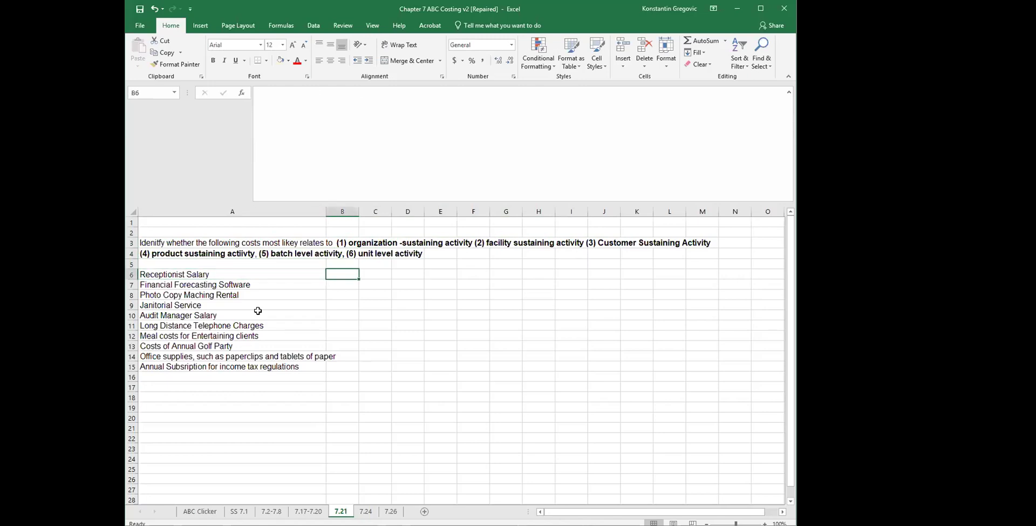
pyautogui.press('Up')
pyautogui.press('Up')
pyautogui.press('Up')
pyautogui.press('Right')
pyautogui.press('Right')
pyautogui.press('Right')
pyautogui.press('Left')
pyautogui.press('Left')
pyautogui.press('Down')
pyautogui.press('Left')
pyautogui.press('Left')
pyautogui.press('Down')
pyautogui.press('Down')
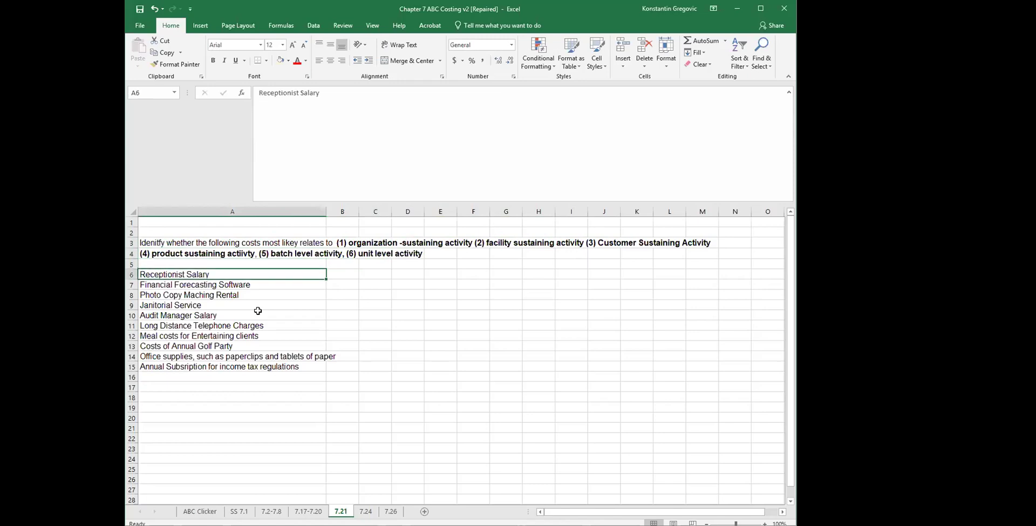
# Step: Classify Receptionist Salary as 1 in B6 and add the heading "Why" in C5
pyautogui.press('Right')
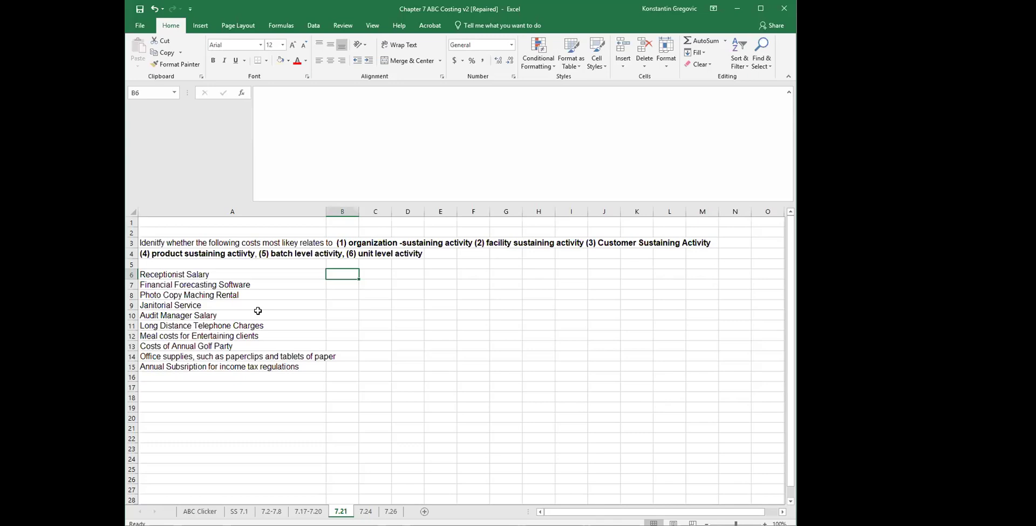
pyautogui.write('1')
pyautogui.press('Return')
pyautogui.press('Up')
pyautogui.press('Right')
pyautogui.press('Up')
pyautogui.write('Why')
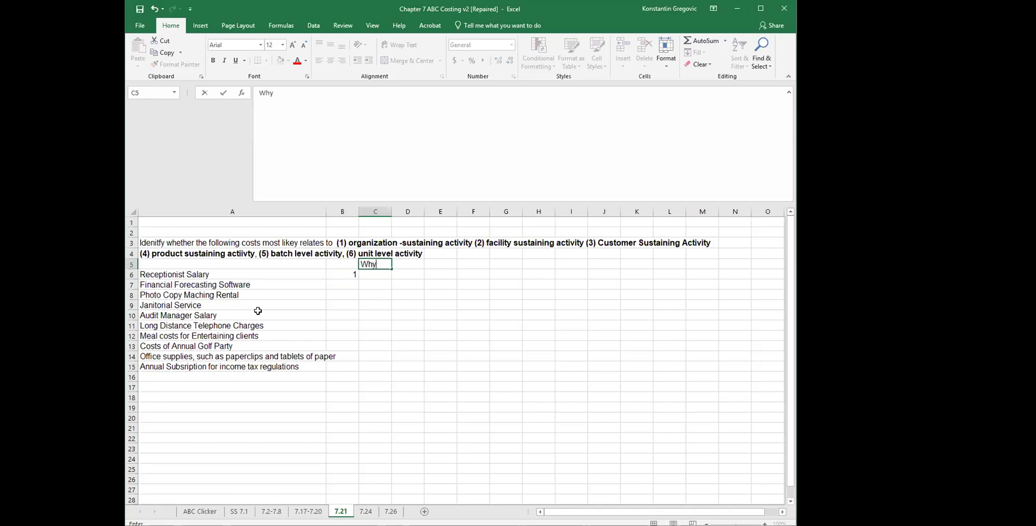
pyautogui.press('Return')
pyautogui.press('Left')
pyautogui.press('Right')
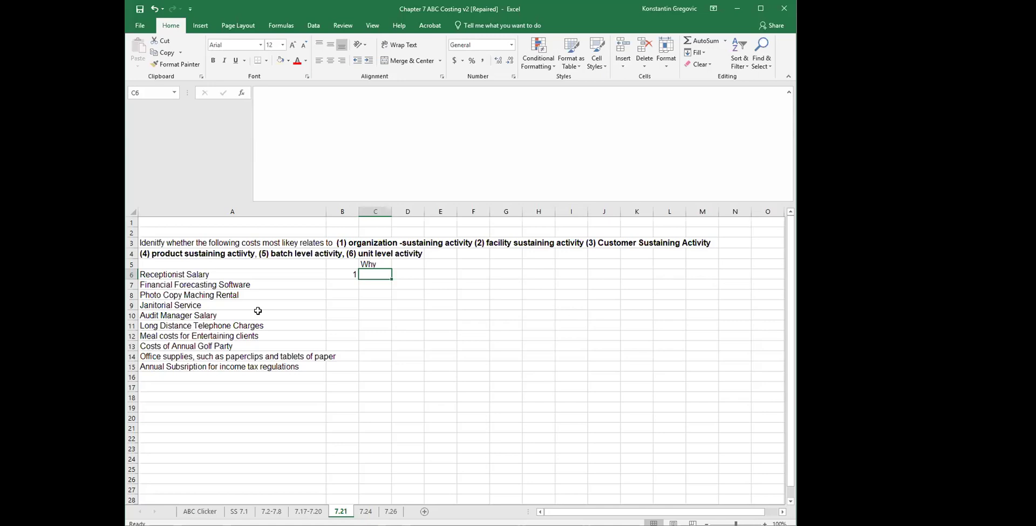
# Step: Enter the reason "Not easily allocated to products-" for Receptionist Salary in C6
pyautogui.write('Bit')
pyautogui.press('BackSpace')
pyautogui.press('BackSpace')
pyautogui.press('BackSpace')
pyautogui.write('Not easilyt')
pyautogui.press('BackSpace')
pyautogui.press('BackSpace')
pyautogui.write('allocate')
pyautogui.write('d to ov')
pyautogui.press('BackSpace')
pyautogui.press('BackSpace')
pyautogui.press('BackSpace')
pyautogui.press('BackSpace')
pyautogui.press('BackSpace')
pyautogui.write('o')
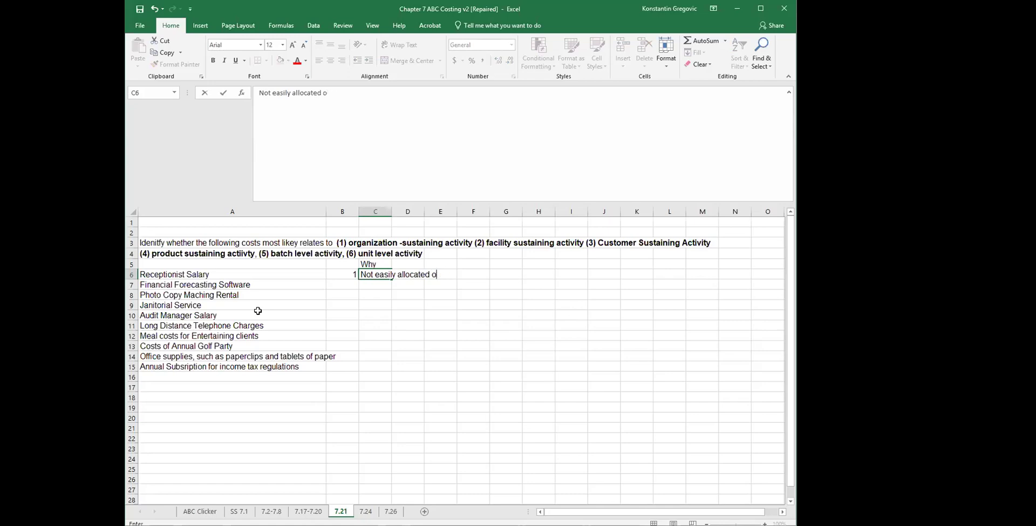
pyautogui.press('BackSpace')
pyautogui.write('to products')
pyautogui.write('-s')
pyautogui.press('BackSpace')
pyautogui.press('Return')
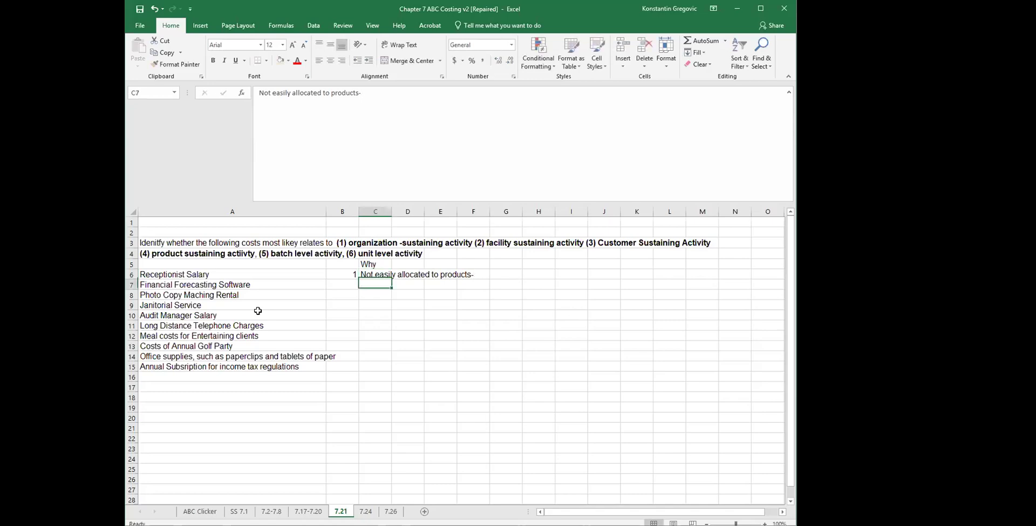
# Step: Compare the Financial Forecasting Software cost in row 7 against the activity categories in rows 3 and 4
pyautogui.press('Up')
pyautogui.press('Left')
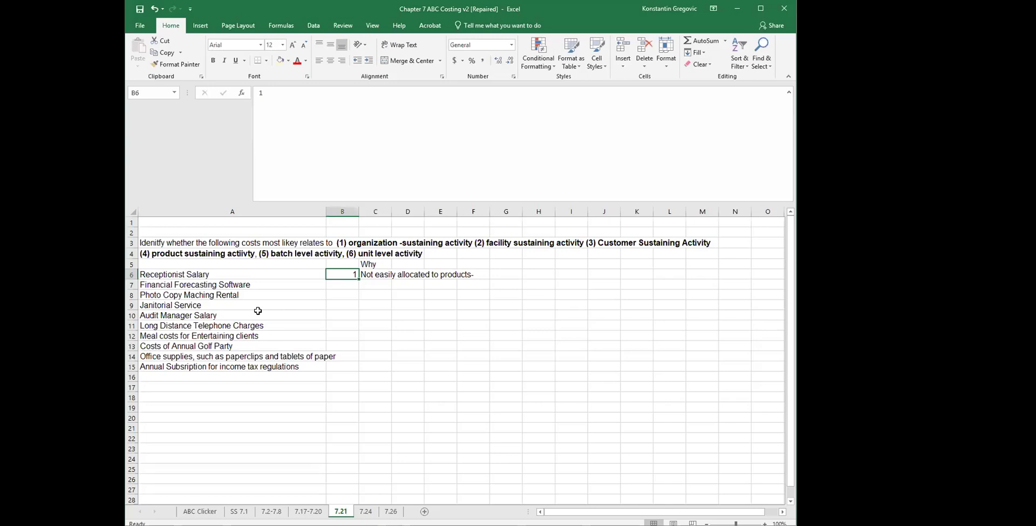
pyautogui.press('Left')
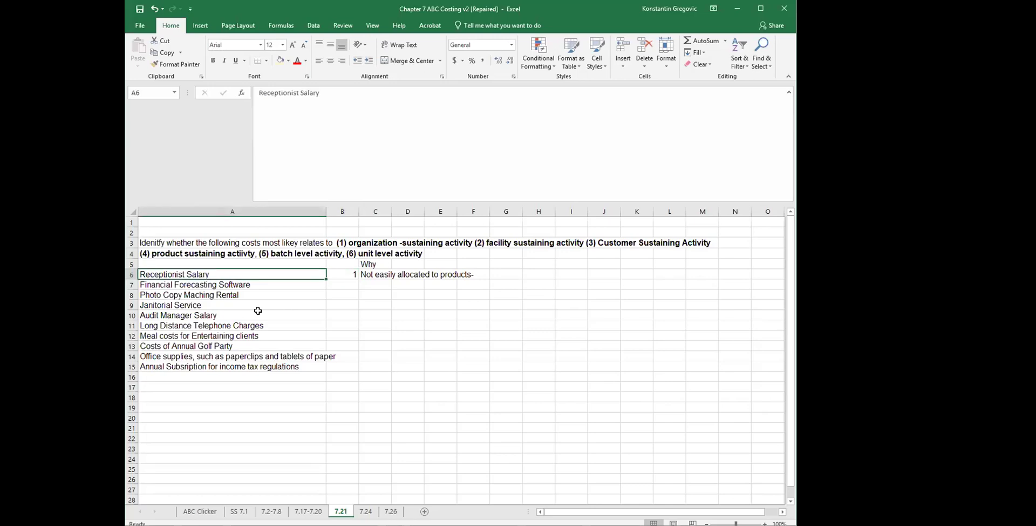
pyautogui.press('Down')
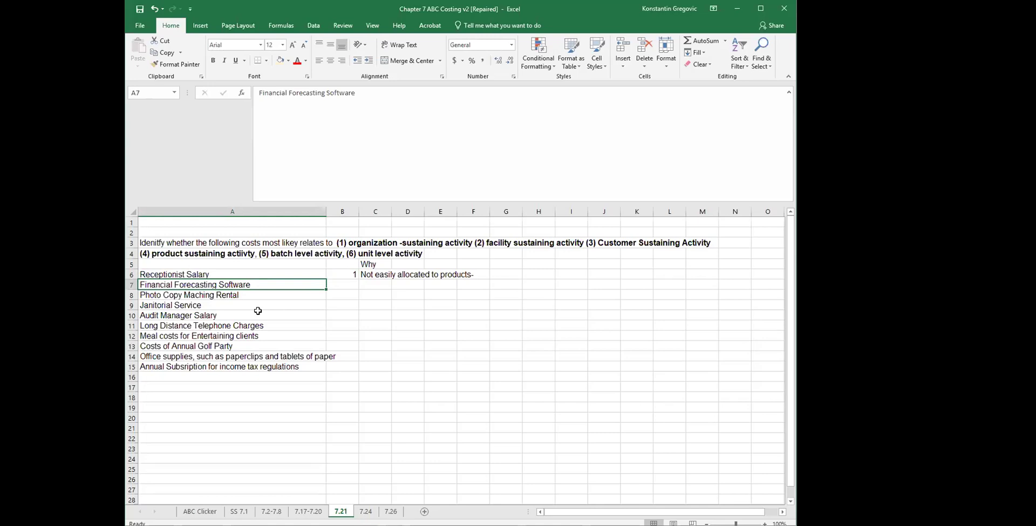
pyautogui.press('Up')
pyautogui.press('Up')
pyautogui.press('Up')
pyautogui.press('Up')
pyautogui.press('Right')
pyautogui.press('Right')
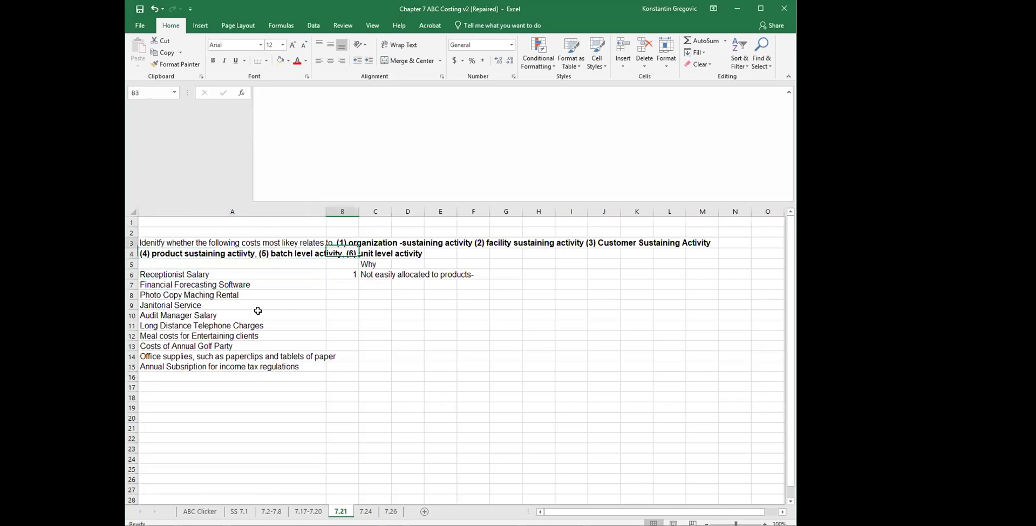
pyautogui.press('Right')
pyautogui.press('Right')
pyautogui.press('Right')
pyautogui.press('Right')
pyautogui.press('Right')
pyautogui.press('Right')
pyautogui.press('Right')
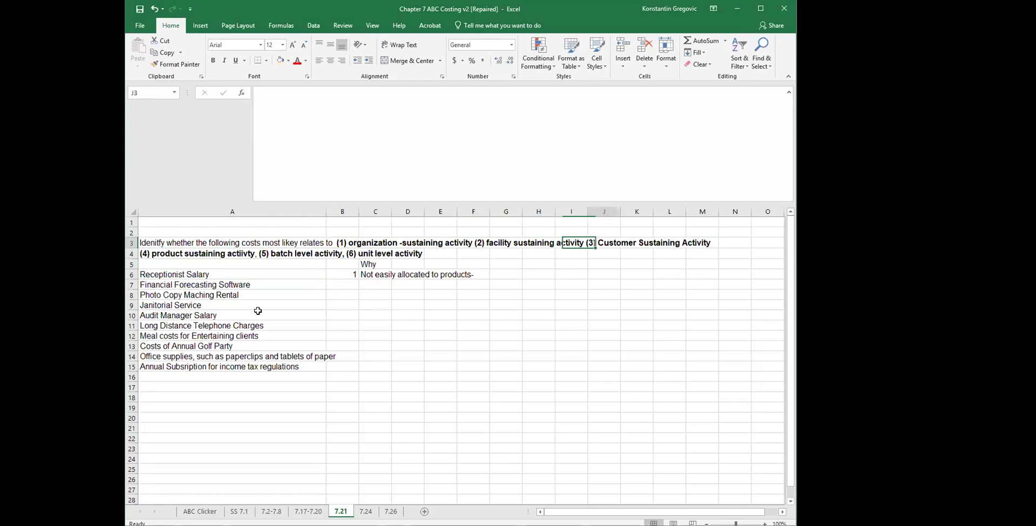
pyautogui.press('Left')
pyautogui.press('Left')
pyautogui.press('Left')
pyautogui.press('Left')
pyautogui.press('Left')
pyautogui.press('Left')
pyautogui.press('Left')
pyautogui.press('Left')
pyautogui.press('Left')
pyautogui.press('Down')
pyautogui.press('Down')
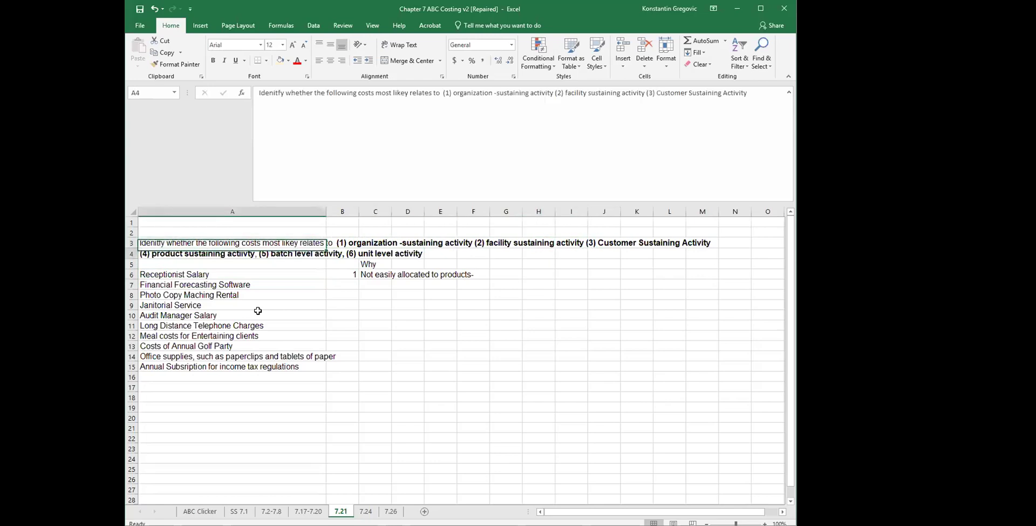
pyautogui.press('Down')
pyautogui.press('Down')
pyautogui.press('Right')
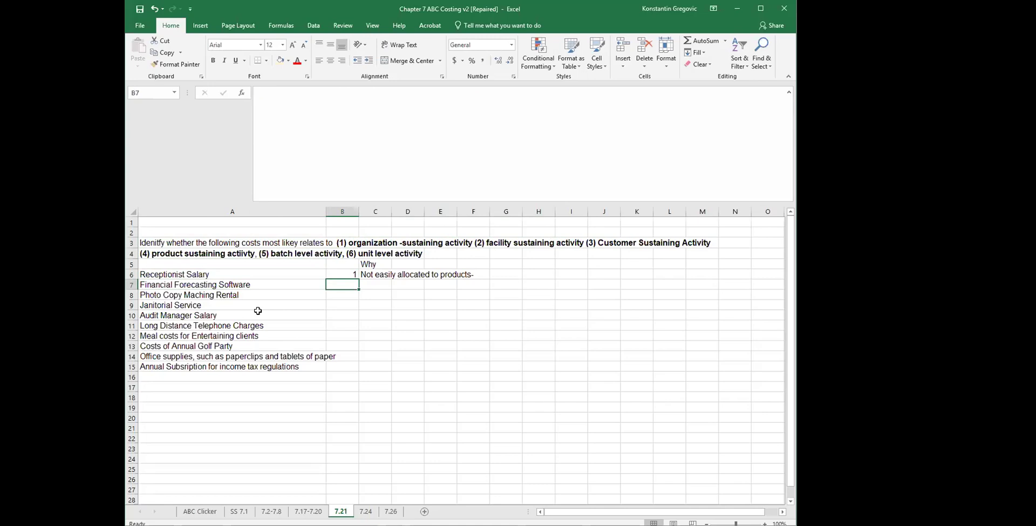
# Step: Classify Financial Forecasting Software as 2,1,3 in B7
pyautogui.write('2')
pyautogui.press('Return')
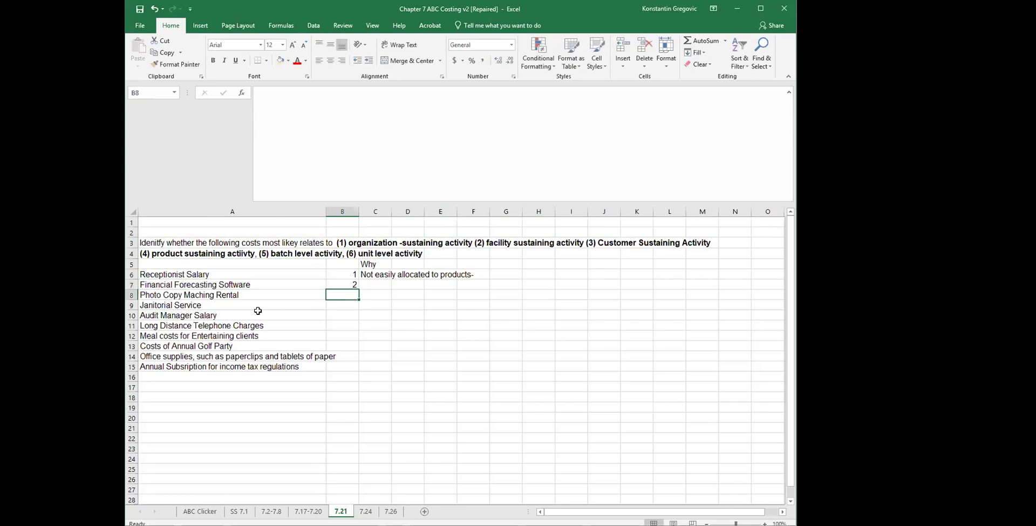
pyautogui.press('Up')
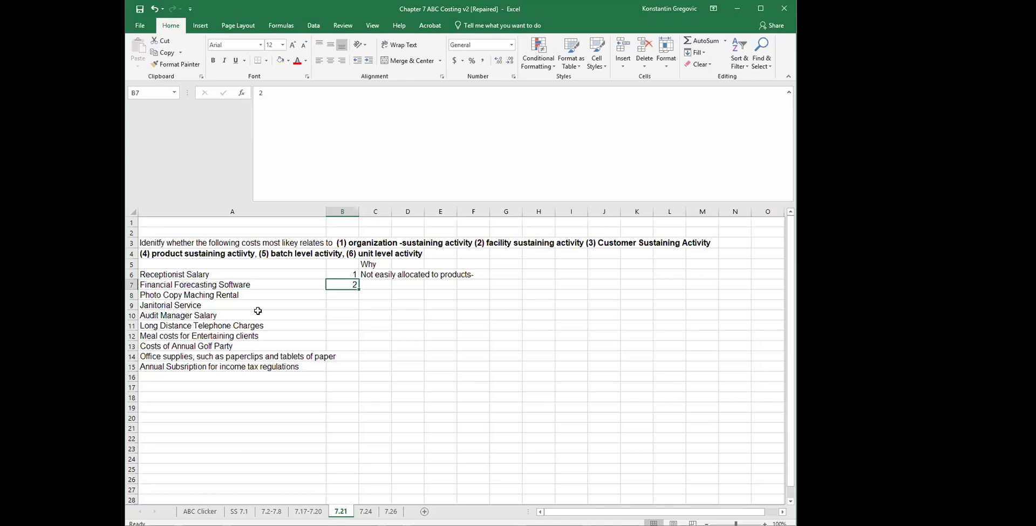
pyautogui.press('Right')
pyautogui.press('Left')
pyautogui.click(294, 96)
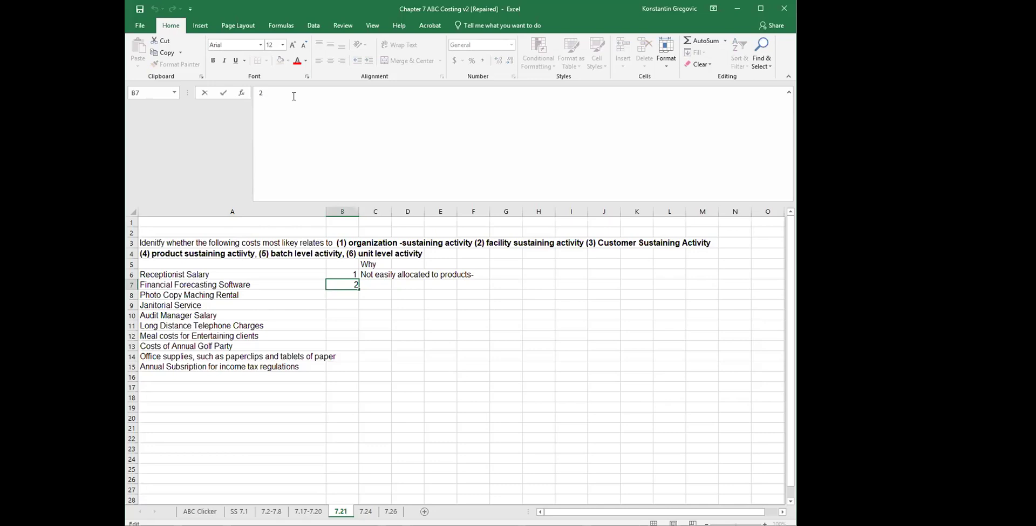
pyautogui.write('.')
pyautogui.write('1')
pyautogui.write(',3')
pyautogui.press('Return')
pyautogui.press('Up')
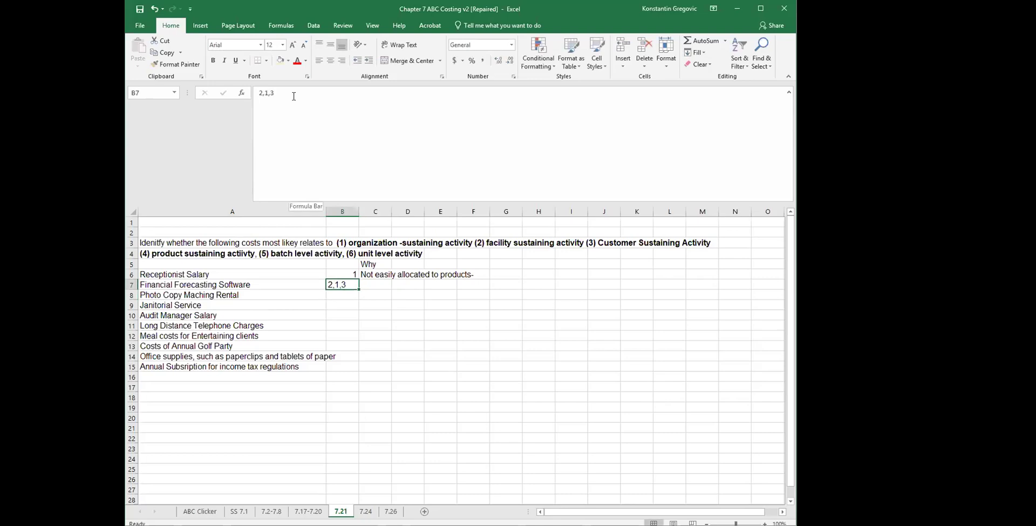
# Step: Add category 4 to the Financial Forecasting Software classification in B7, making it 2,1,3,4
pyautogui.press('Right')
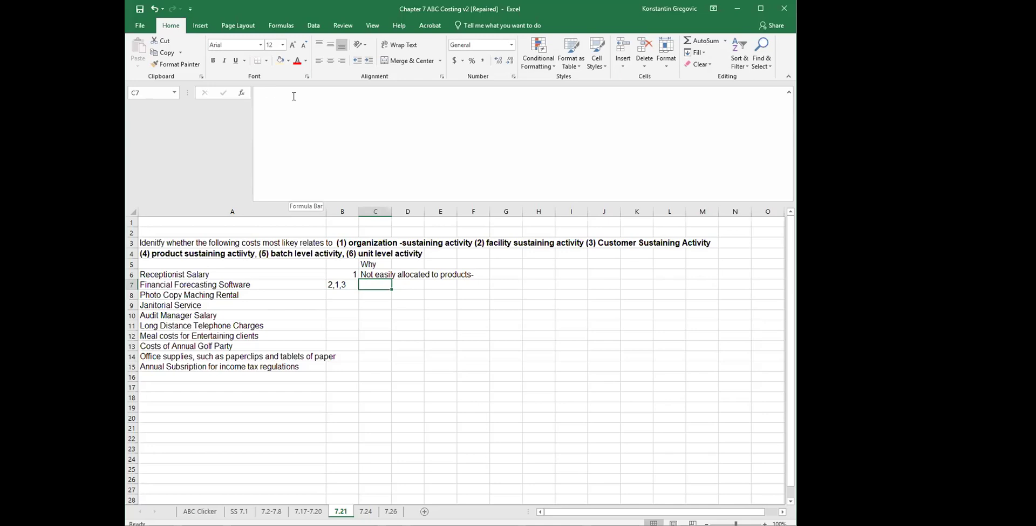
pyautogui.press('Left')
pyautogui.press('Right')
pyautogui.press('Left')
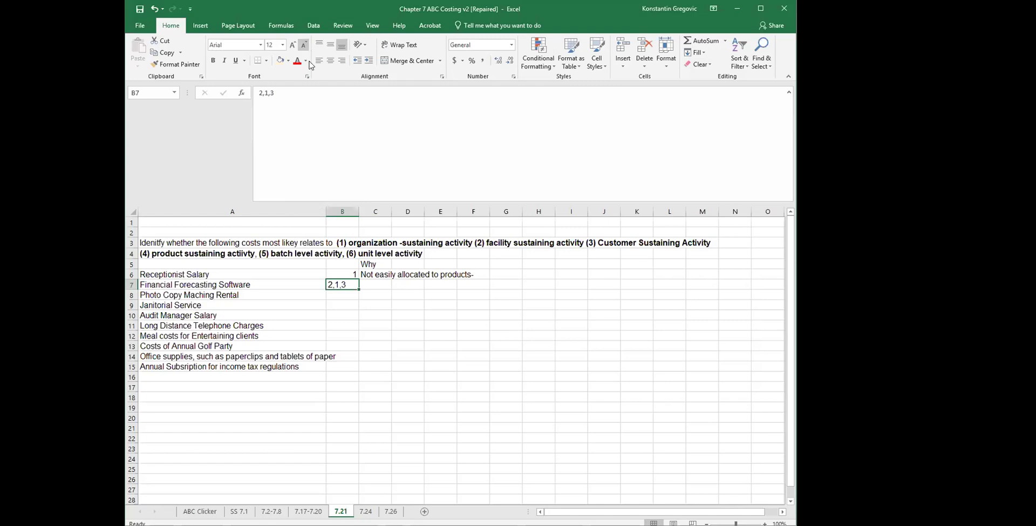
pyautogui.click(309, 96)
pyautogui.write(',4')
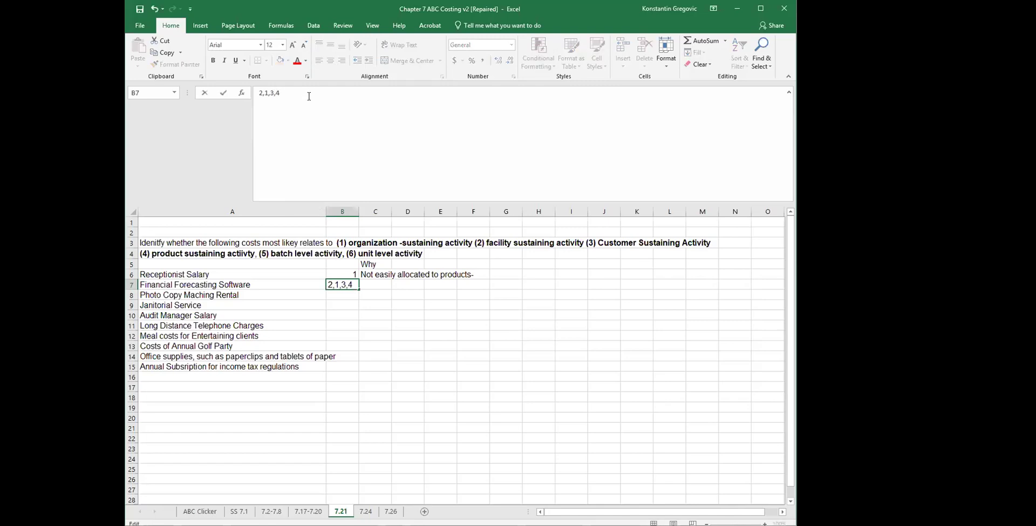
pyautogui.press('Return')
pyautogui.press('Up')
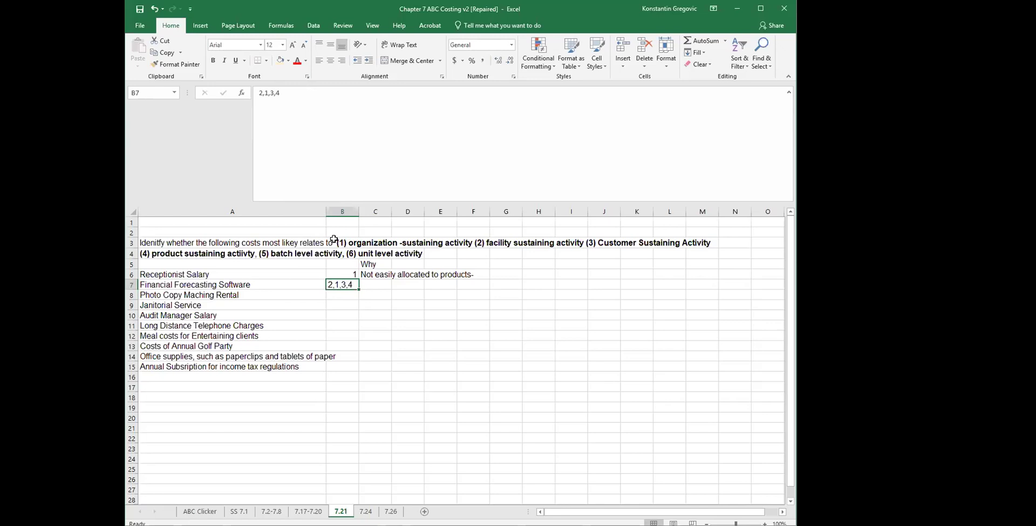
# Step: Review the activity categories in row 3 and enter 1,4 in C7 for Financial Forecasting Software
pyautogui.moveTo(336, 246); pyautogui.dragTo(648, 256)
pyautogui.click(557, 345)
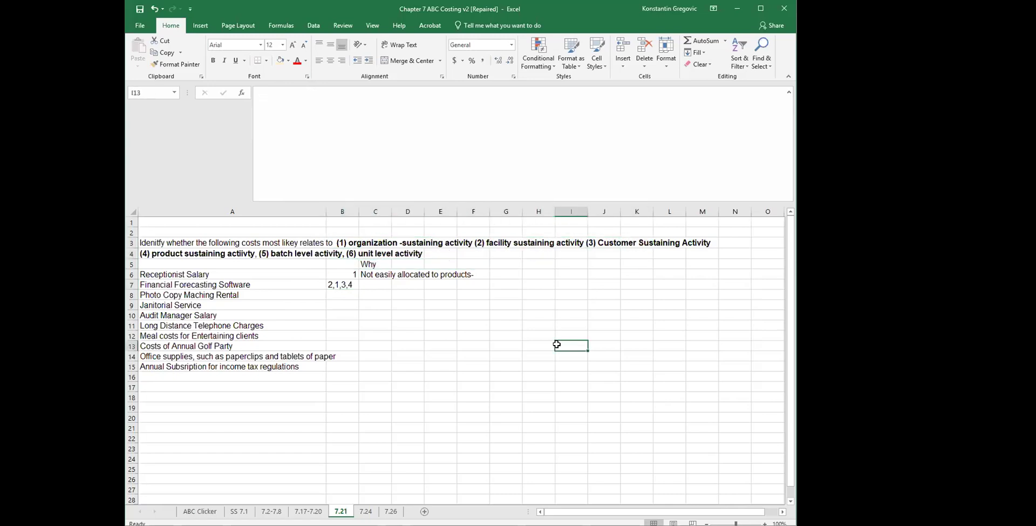
pyautogui.click(344, 283)
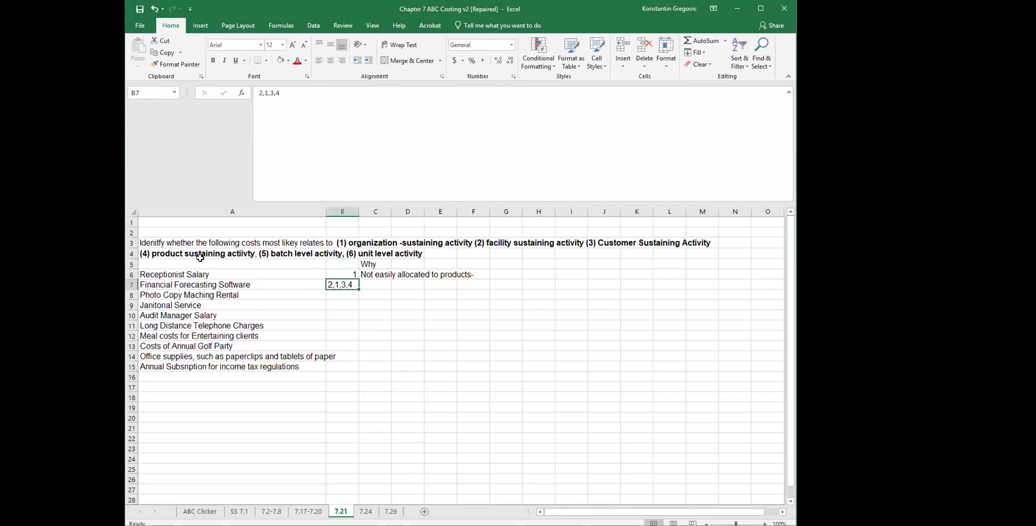
pyautogui.press('Right')
pyautogui.write('1,4')
pyautogui.press('Left')
pyautogui.press('Left')
pyautogui.press('Right')
pyautogui.press('Right')
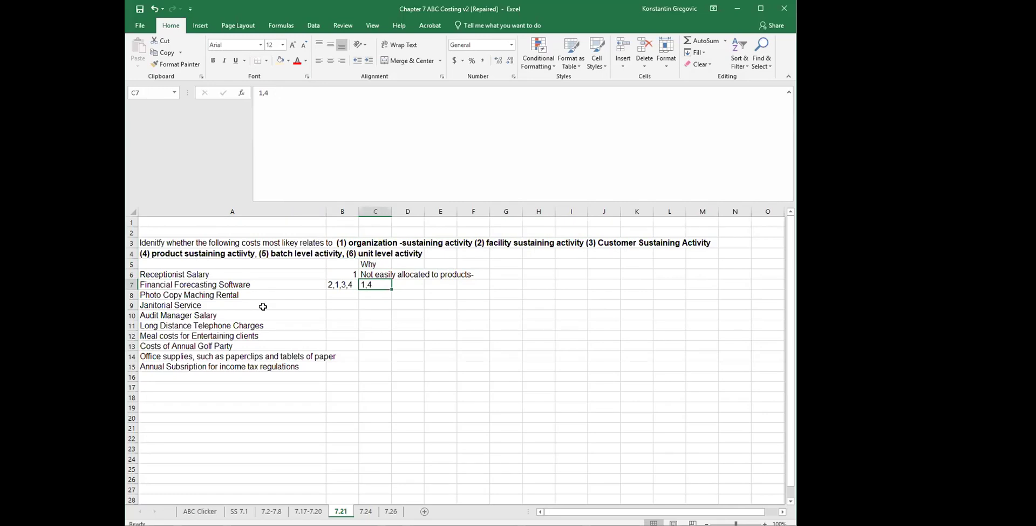
pyautogui.press('Return')
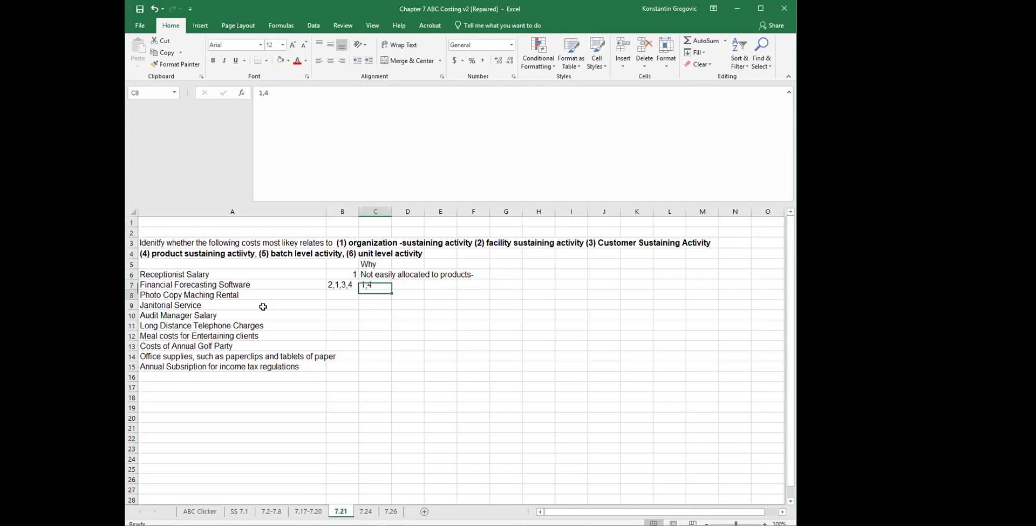
# Step: Correct the misspelled cost name in A8 to Photo Copy Machine Rental
pyautogui.press('Left')
pyautogui.press('Left')
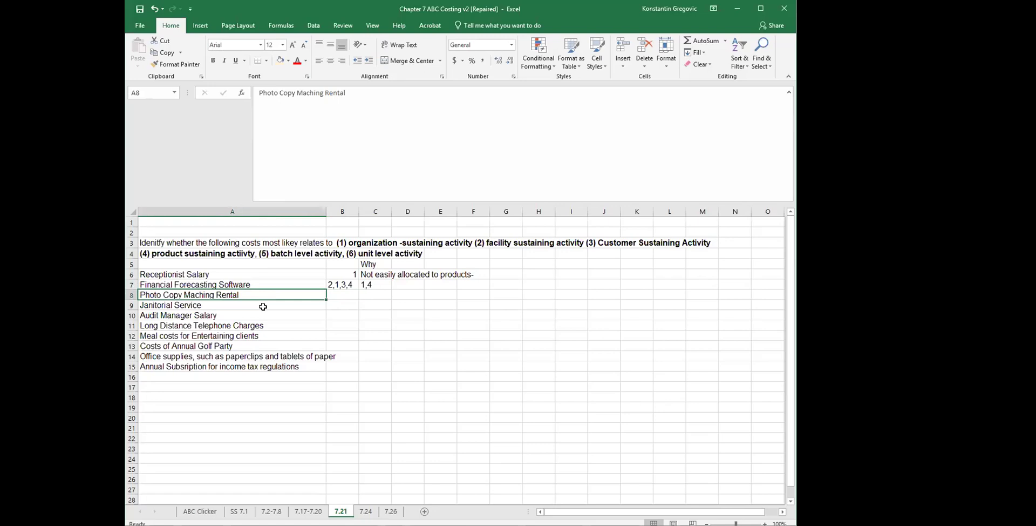
pyautogui.click(323, 93)
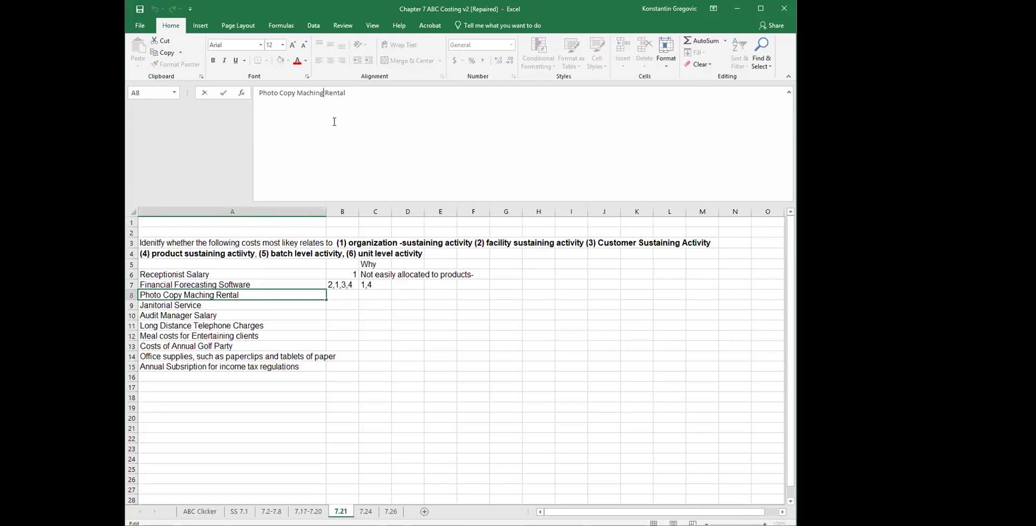
pyautogui.press('BackSpace')
pyautogui.write('e')
pyautogui.press('Return')
pyautogui.press('Up')
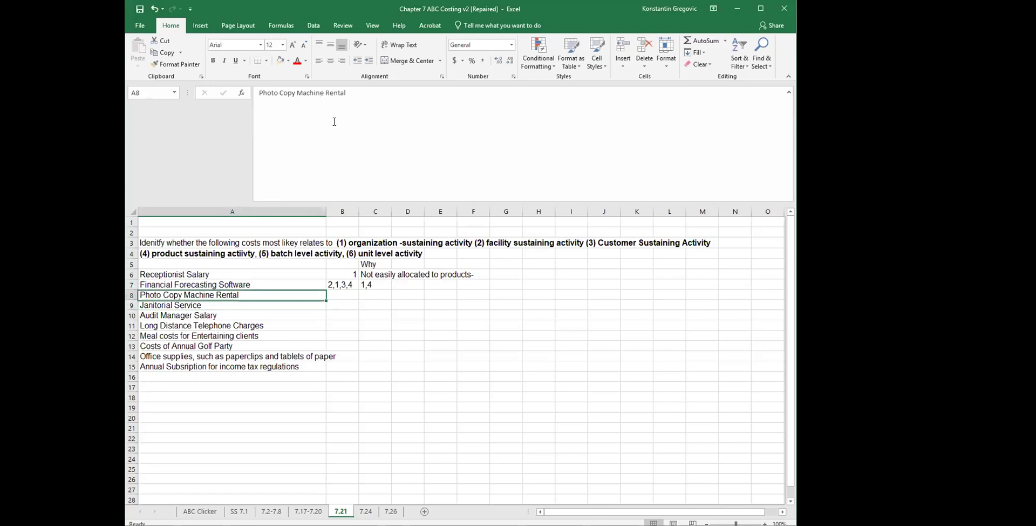
# Step: Classify Photo Copy Machine Rental as 6 in B8
pyautogui.press('Up')
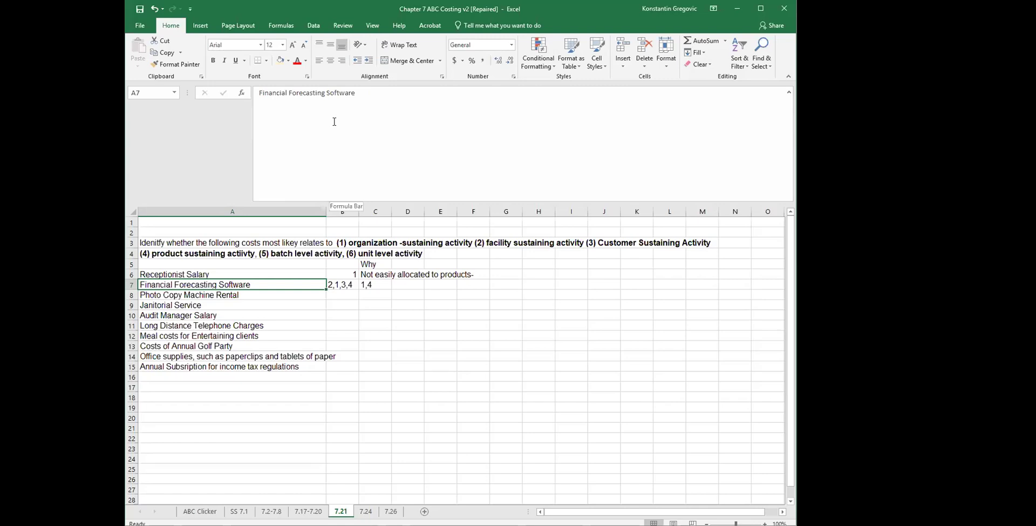
pyautogui.press('Down')
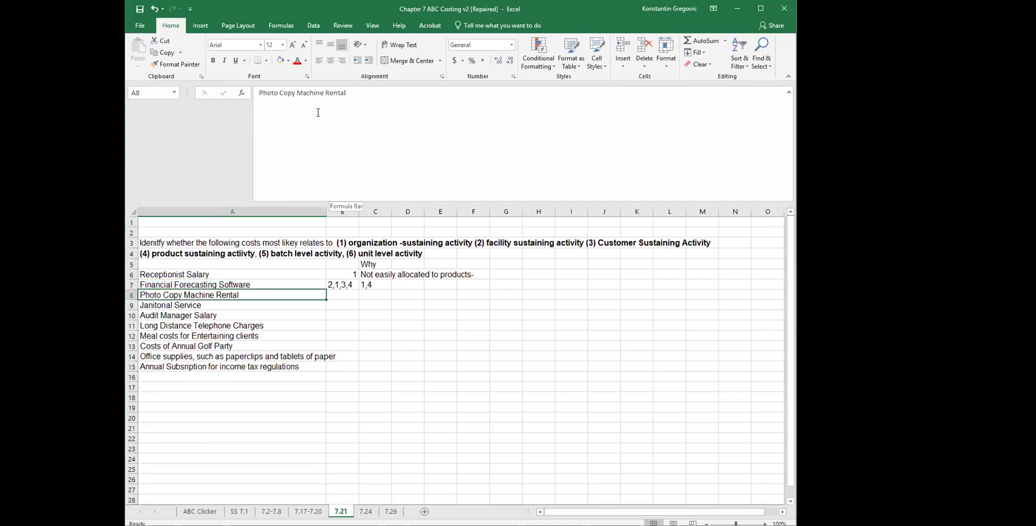
pyautogui.click(351, 336)
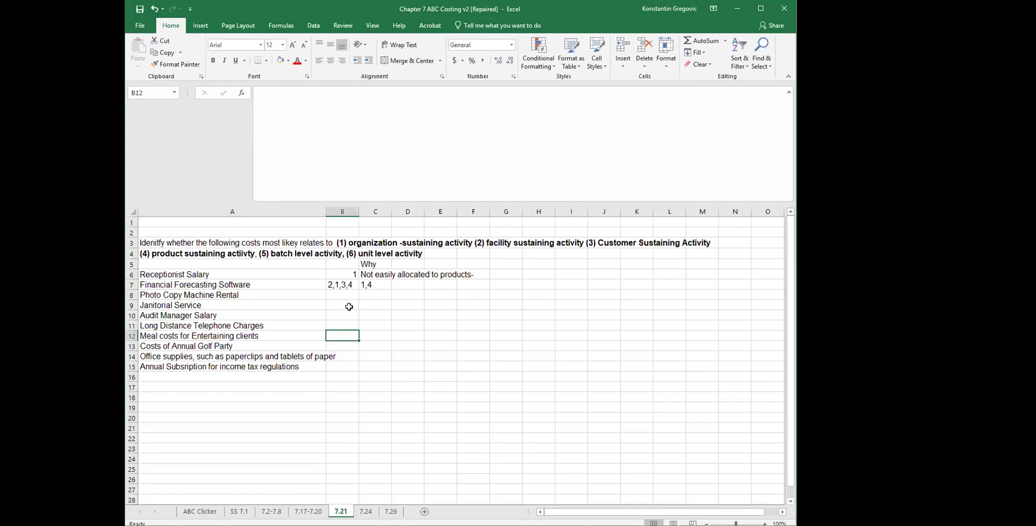
pyautogui.click(347, 296)
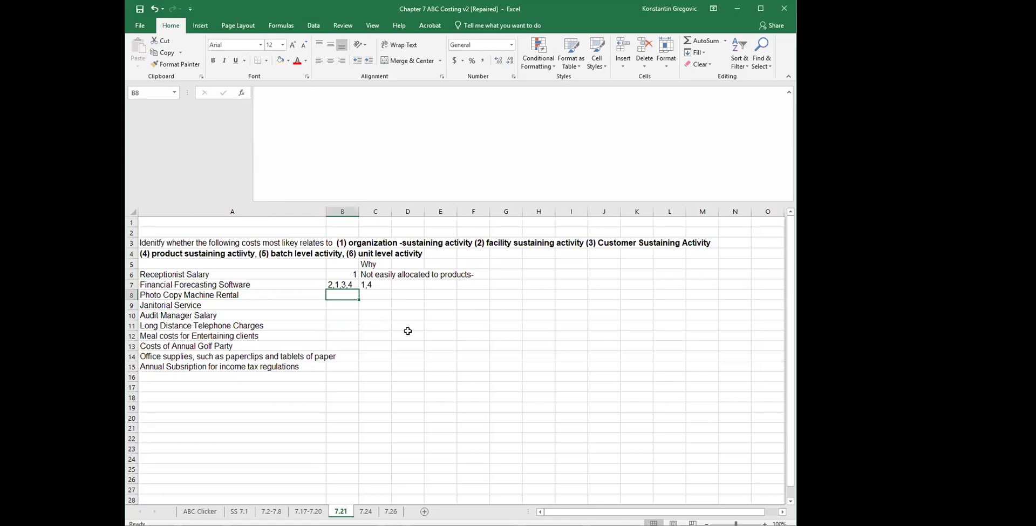
pyautogui.write('6')
pyautogui.press('Return')
pyautogui.press('Up')
pyautogui.press('Right')
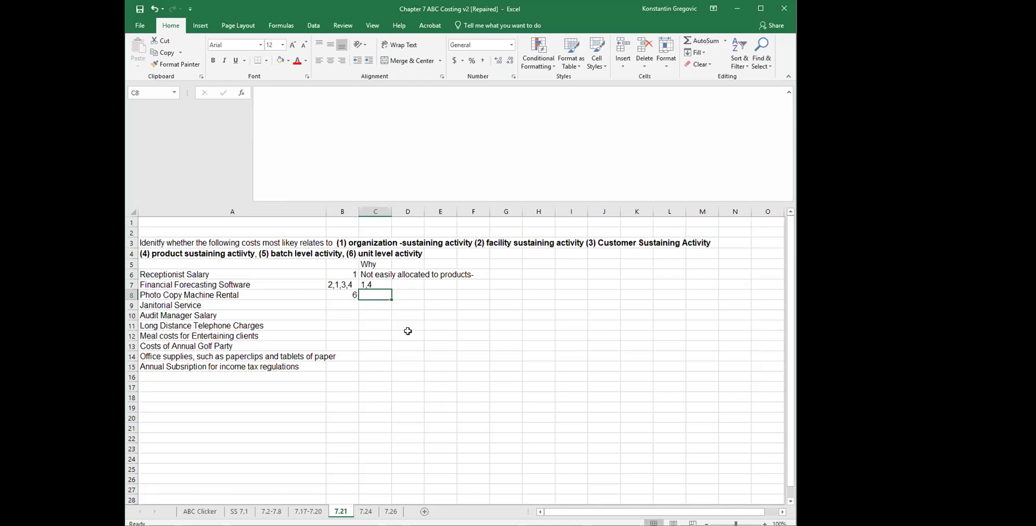
pyautogui.press('Left')
pyautogui.press('Left')
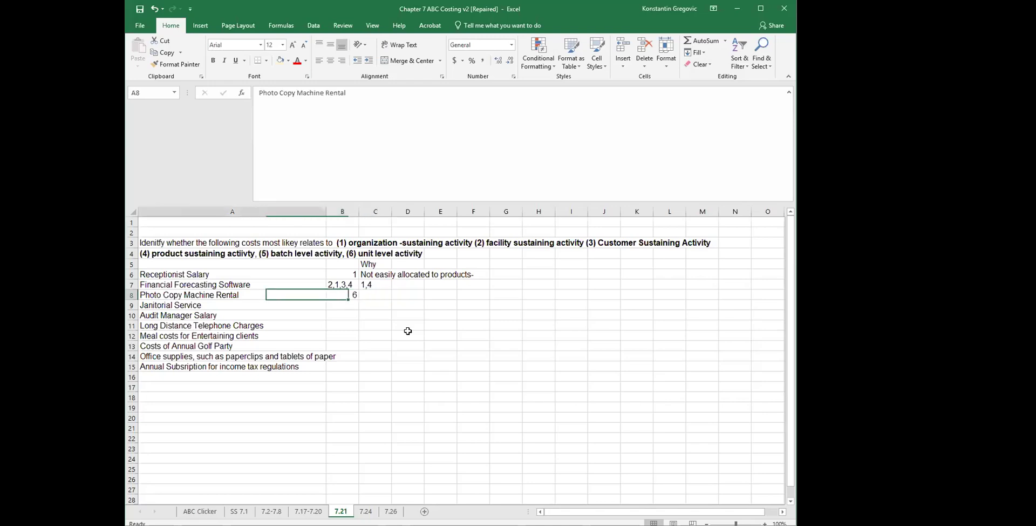
pyautogui.press('Right')
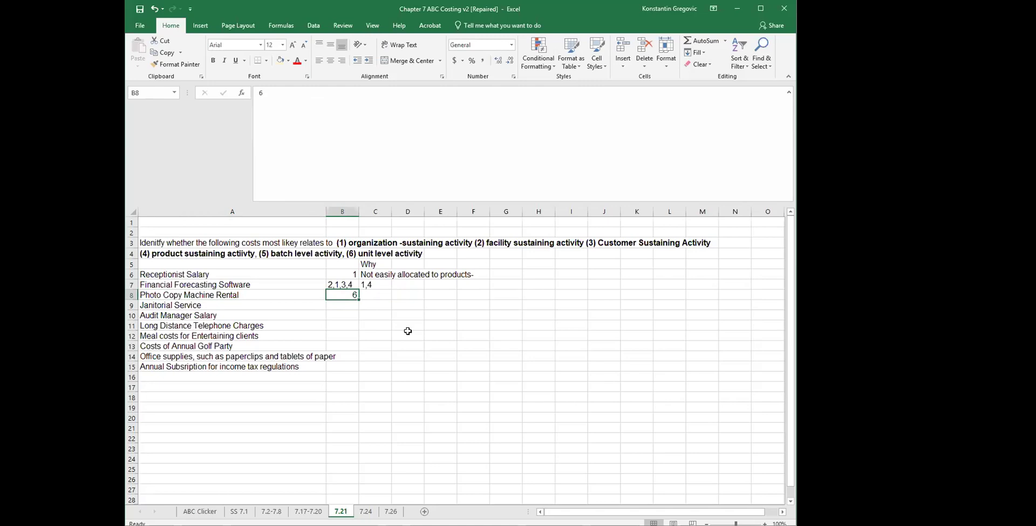
# Step: Add category 2 in front of the Photo Copy Machine Rental classification in B8, making it 2,6
pyautogui.press('Left')
pyautogui.press('Down')
pyautogui.press('Right')
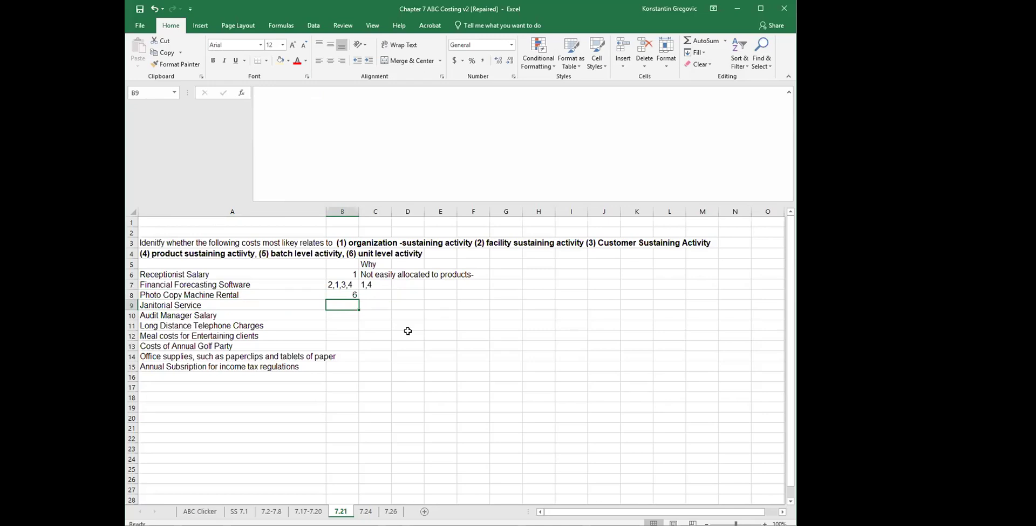
pyautogui.press('Up')
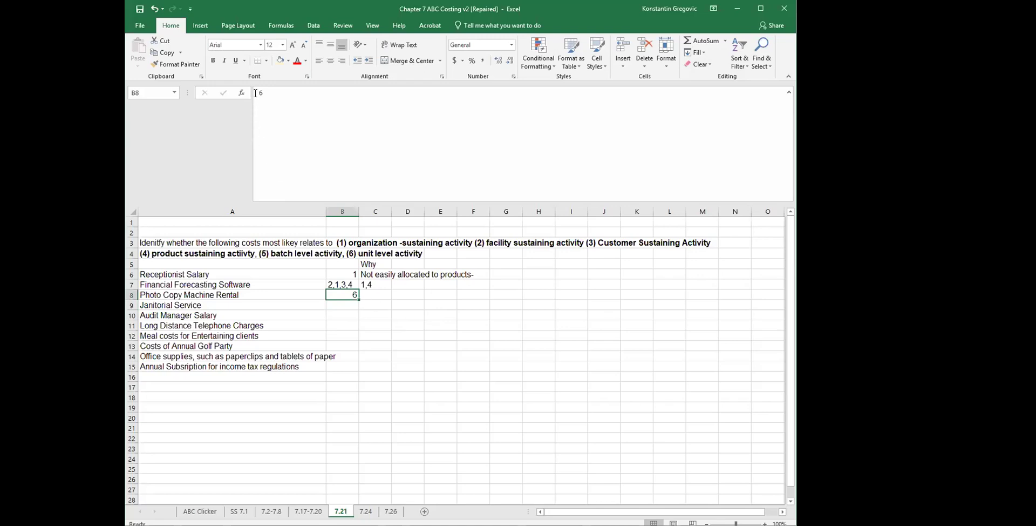
pyautogui.click(284, 115)
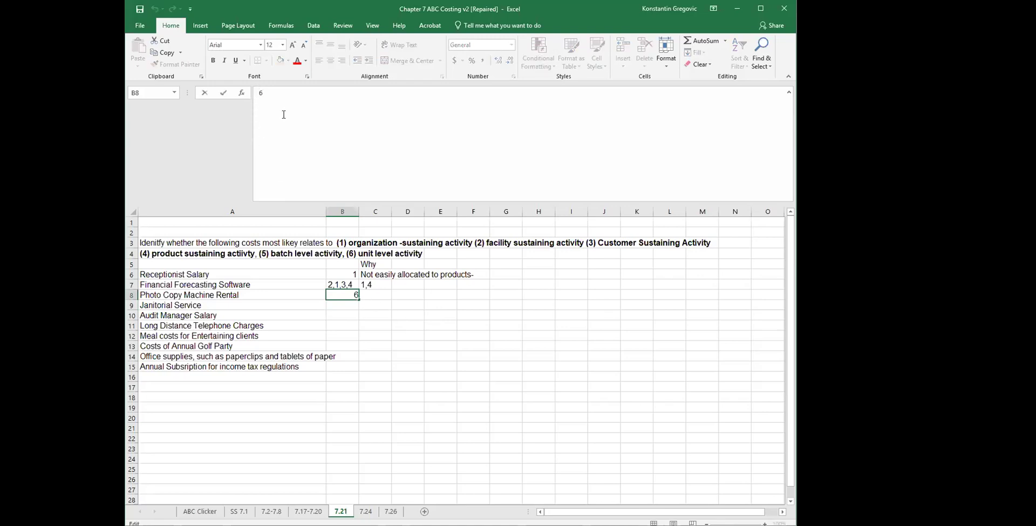
pyautogui.write('2,')
pyautogui.press('Return')
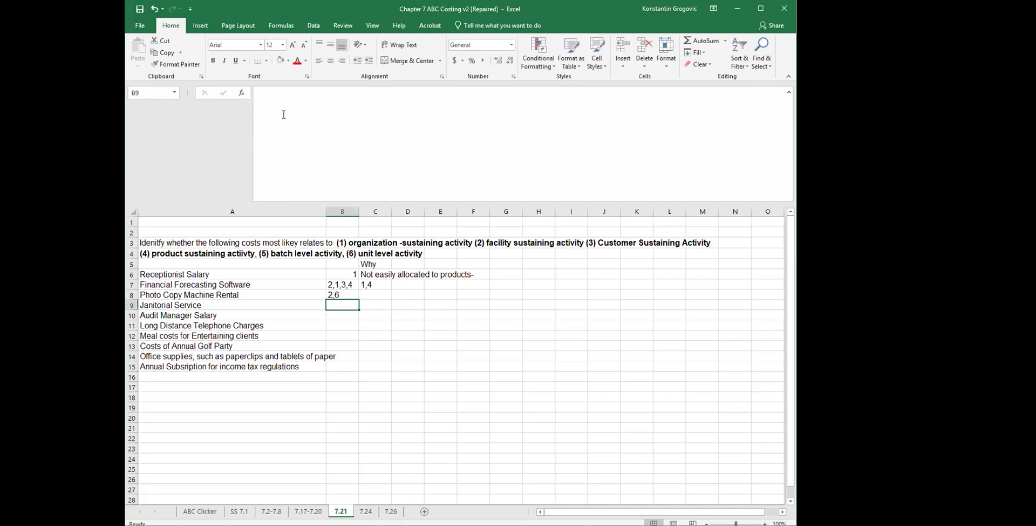
# Step: Classify Janitorial Service as 1,2 in B9
pyautogui.press('Left')
pyautogui.press('Right')
pyautogui.write('1')
pyautogui.press('Return')
pyautogui.press('Up')
pyautogui.click(274, 93)
pyautogui.write(',2')
pyautogui.press('Return')
pyautogui.press('Left')
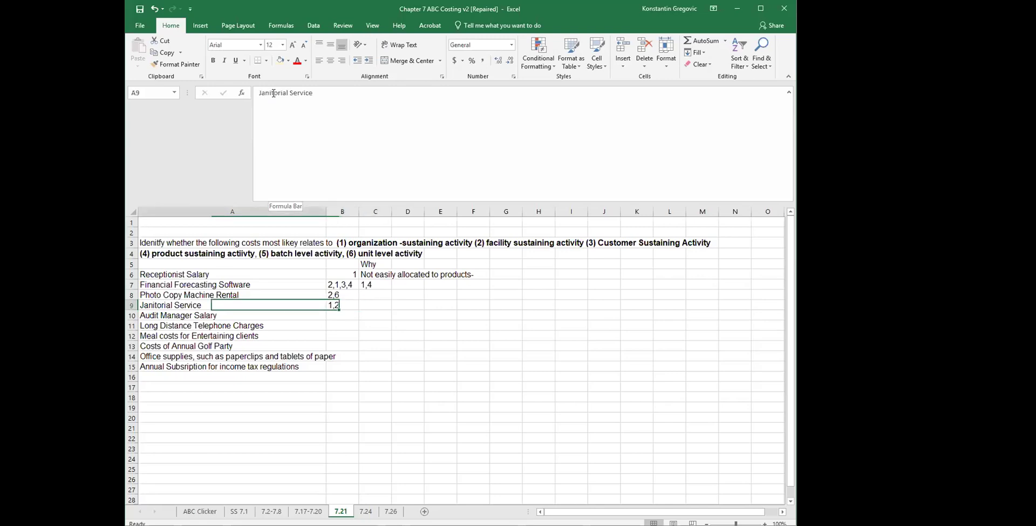
# Step: Classify Audit Manager Salary as 1 in B10 and left-align the entry
pyautogui.press('Down')
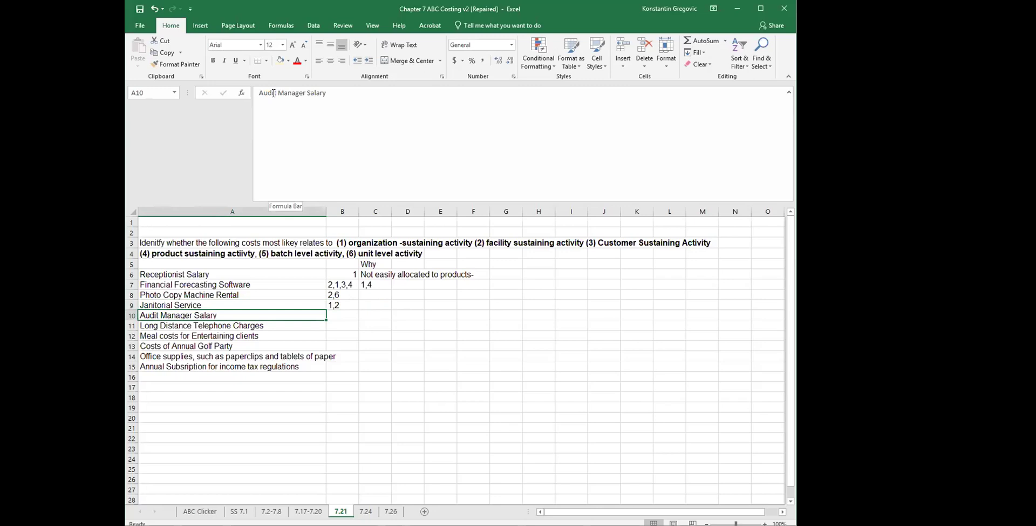
pyautogui.press('Right')
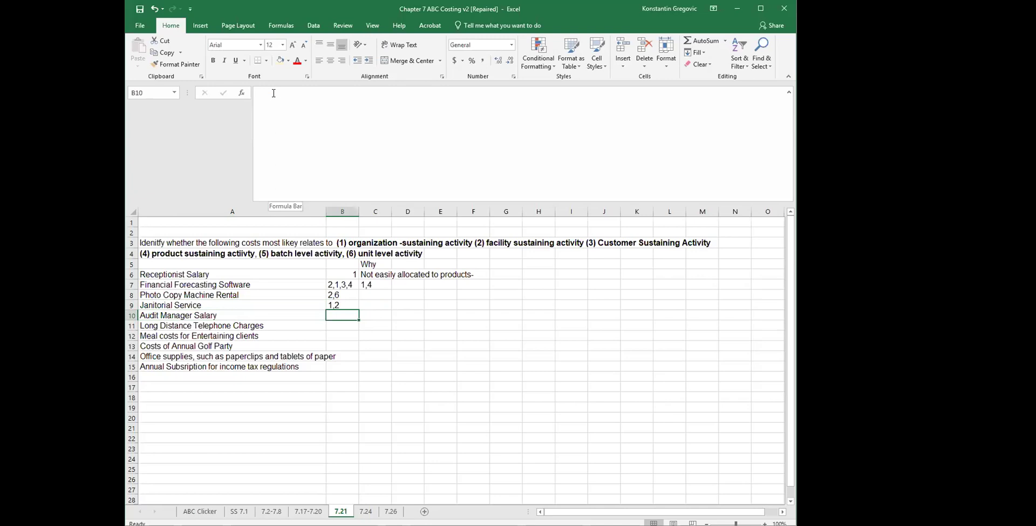
pyautogui.write('1')
pyautogui.press('Return')
pyautogui.press('Up')
pyautogui.click(319, 63)
# Step: Check the activity categories in rows 3 and 4 and extend the Audit Manager Salary classification in B10 to 1,6
pyautogui.click(353, 238)
pyautogui.moveTo(353, 237); pyautogui.dragTo(455, 254)
pyautogui.click(473, 345)
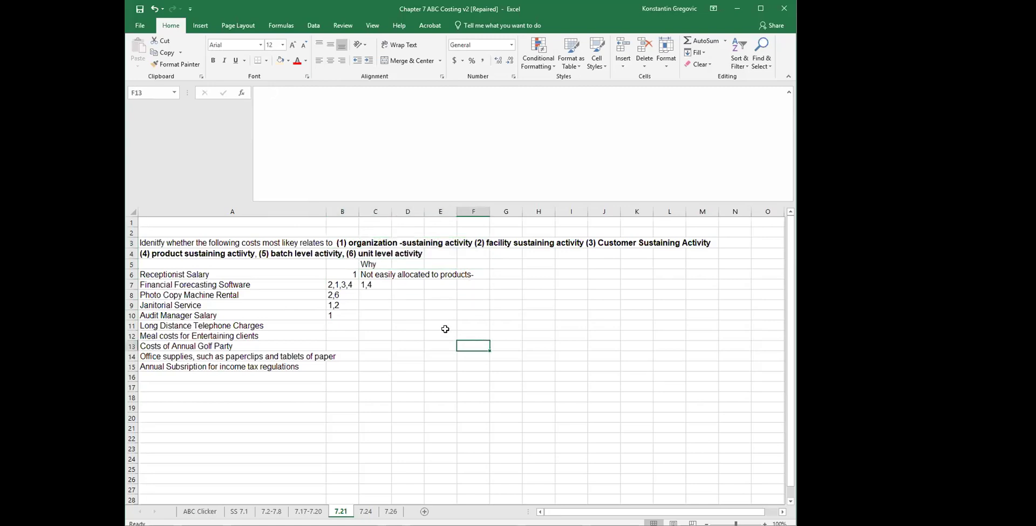
pyautogui.click(348, 313)
pyautogui.click(282, 92)
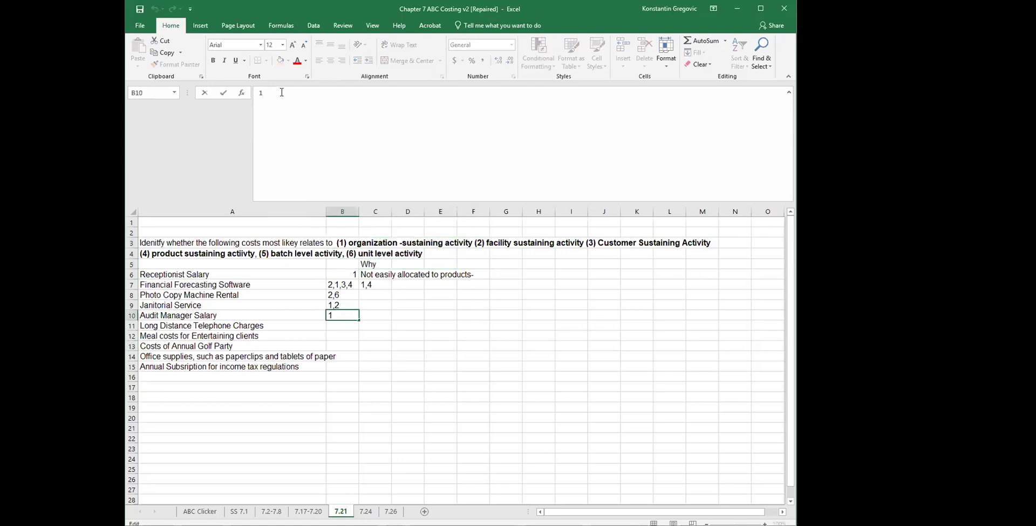
pyautogui.write(',6')
pyautogui.press('Return')
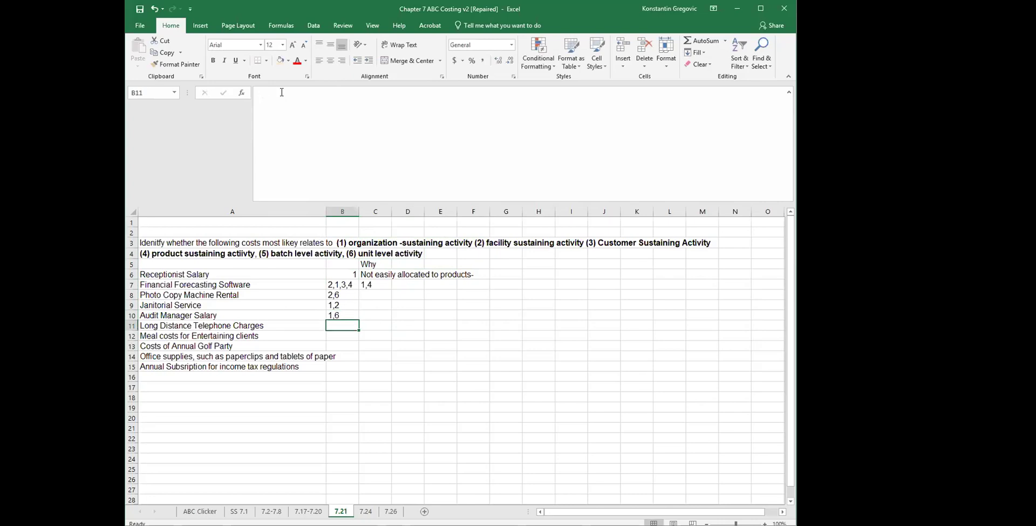
# Step: Examine the unit level activity category in row 4 for the Audit Manager Salary
pyautogui.press('Up')
pyautogui.press('Up')
pyautogui.press('Up')
pyautogui.press('Up')
pyautogui.press('Up')
pyautogui.press('Up')
pyautogui.press('Up')
pyautogui.press('Right')
pyautogui.press('Right')
pyautogui.press('Right')
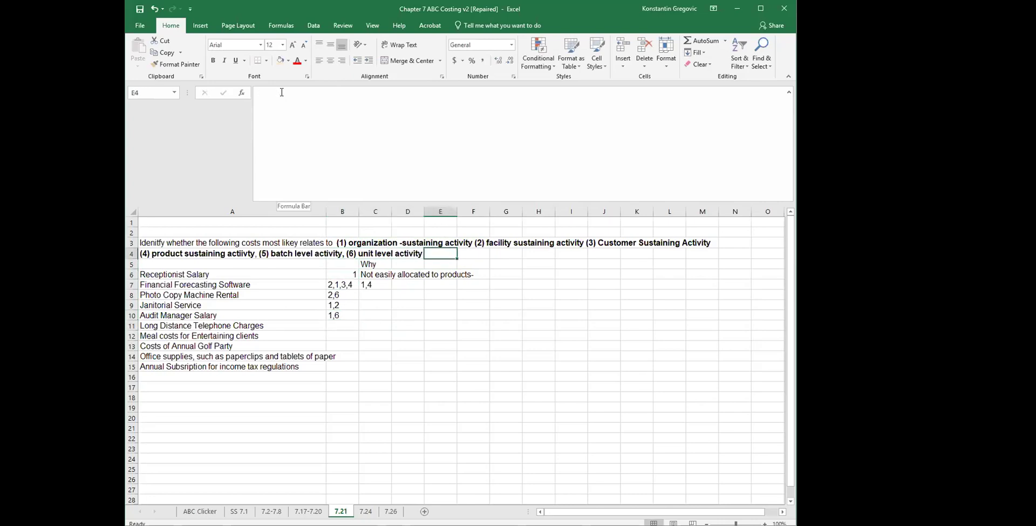
# Step: Enter the reason "Number of Audits completed, unit level activity" for Audit Manager Salary in C10
pyautogui.press('Down')
pyautogui.press('Down')
pyautogui.press('Down')
pyautogui.press('Down')
pyautogui.press('Down')
pyautogui.press('Down')
pyautogui.press('Left')
pyautogui.press('Left')
pyautogui.write('impl')
pyautogui.press('BackSpace')
pyautogui.press('BackSpace')
pyautogui.press('BackSpace')
pyautogui.press('BackSpace')
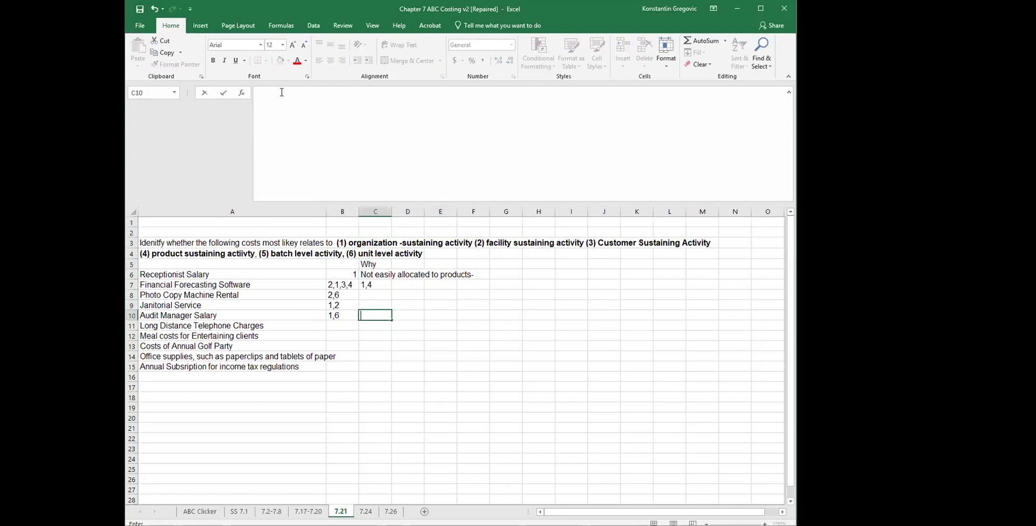
pyautogui.write('Number of Audits comple')
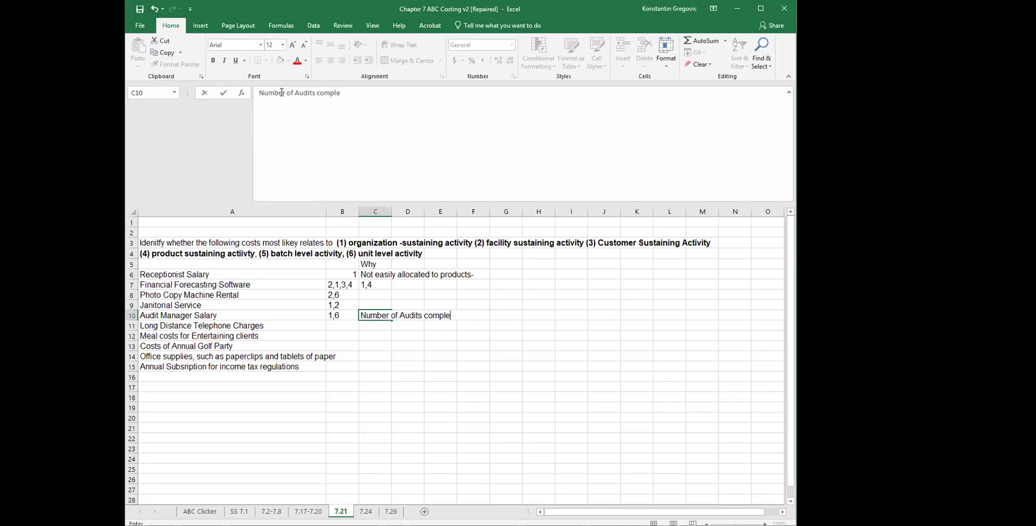
pyautogui.write('ted, unit level activity')
pyautogui.press('Return')
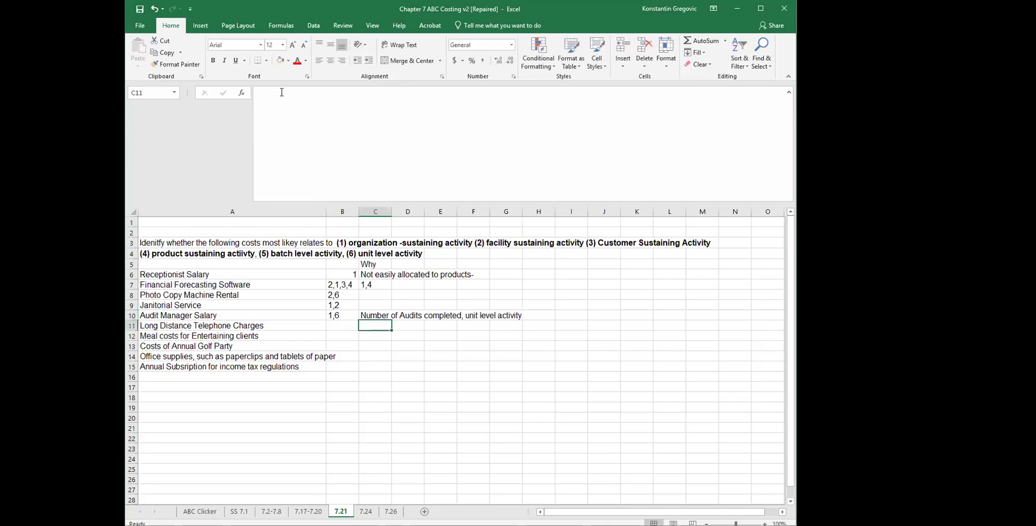
# Step: Classify Long Distance Telephone Charges as 3 in B11 and left-align the entry
pyautogui.press('Left')
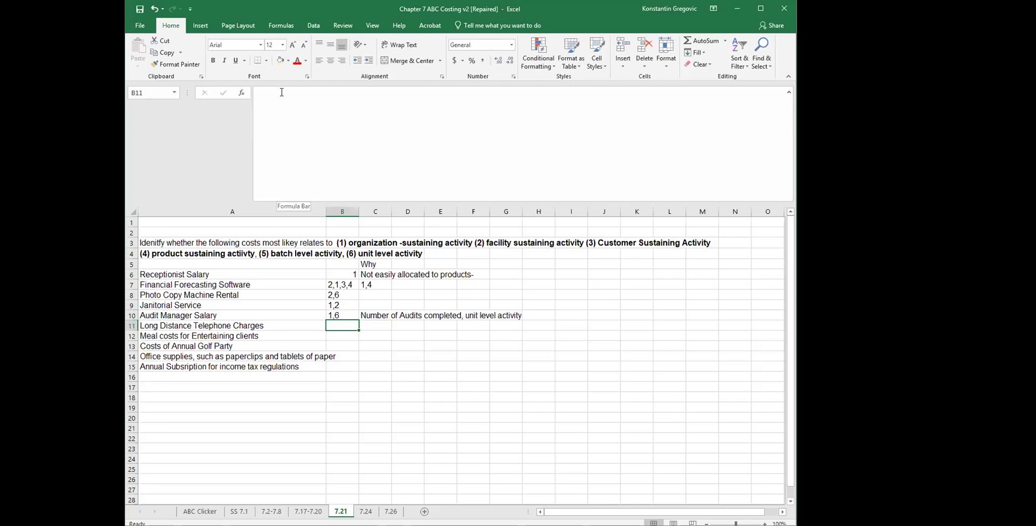
pyautogui.write('3')
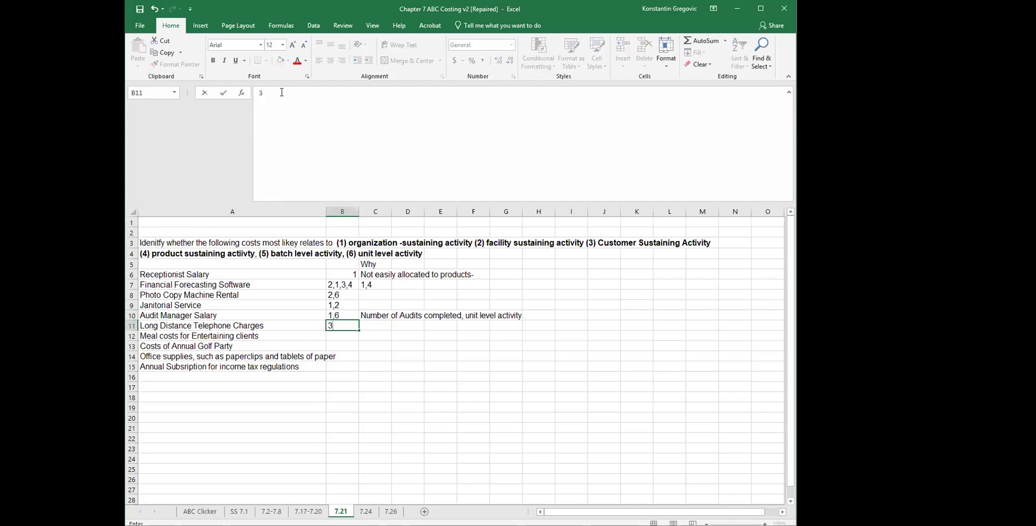
pyautogui.press('Return')
pyautogui.press('Up')
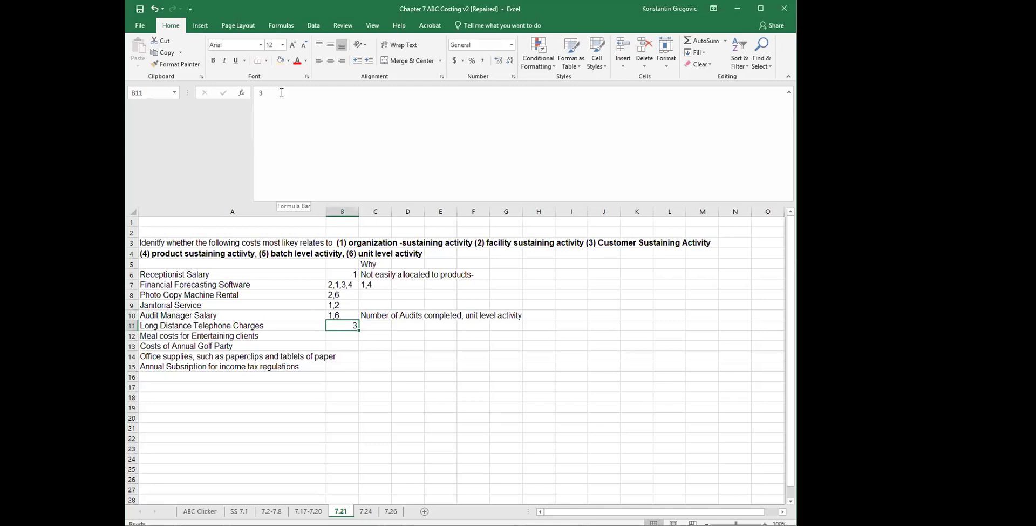
pyautogui.click(319, 60)
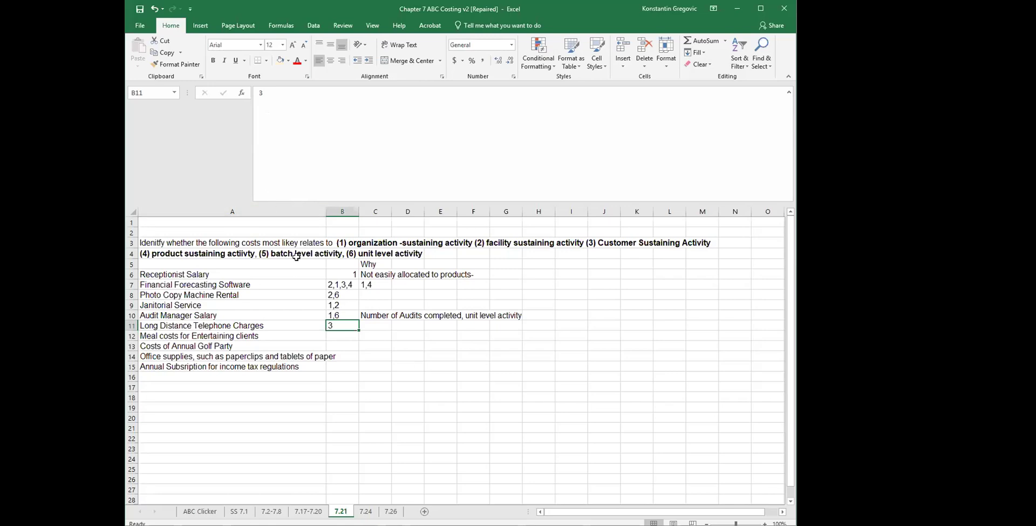
# Step: Add category 1 in front of the Long Distance Telephone Charges classification in B11, making it 1,3
pyautogui.click(284, 115)
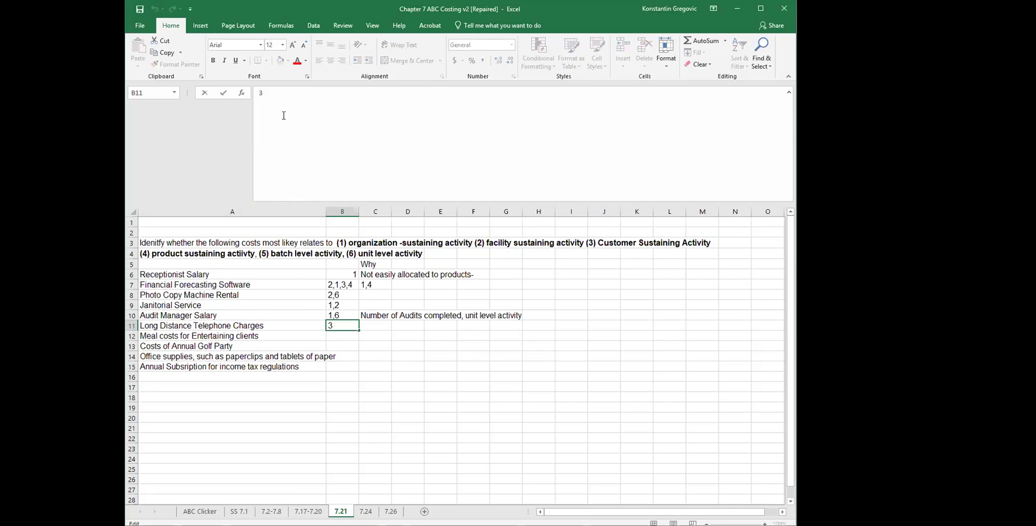
pyautogui.write('1,')
pyautogui.press('Return')
pyautogui.press('Up')
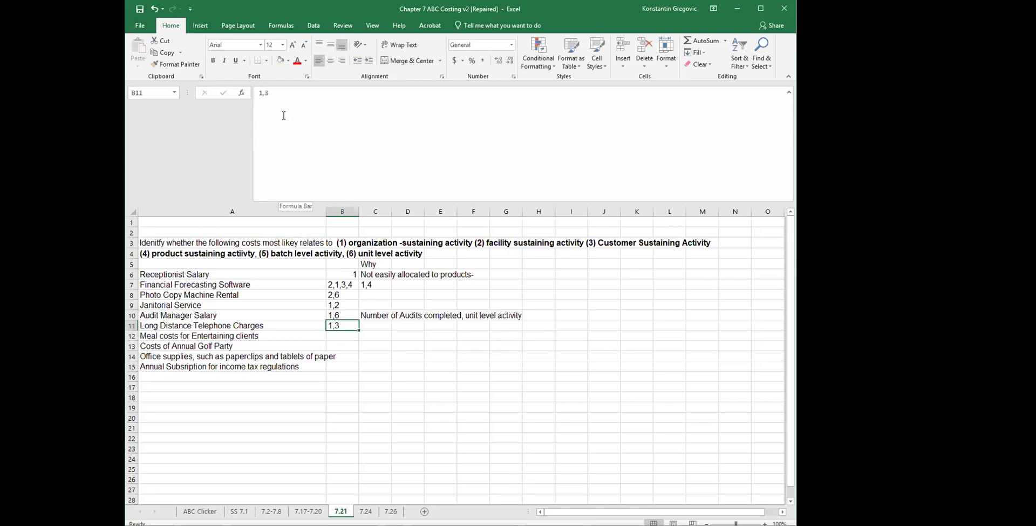
pyautogui.click(190, 254)
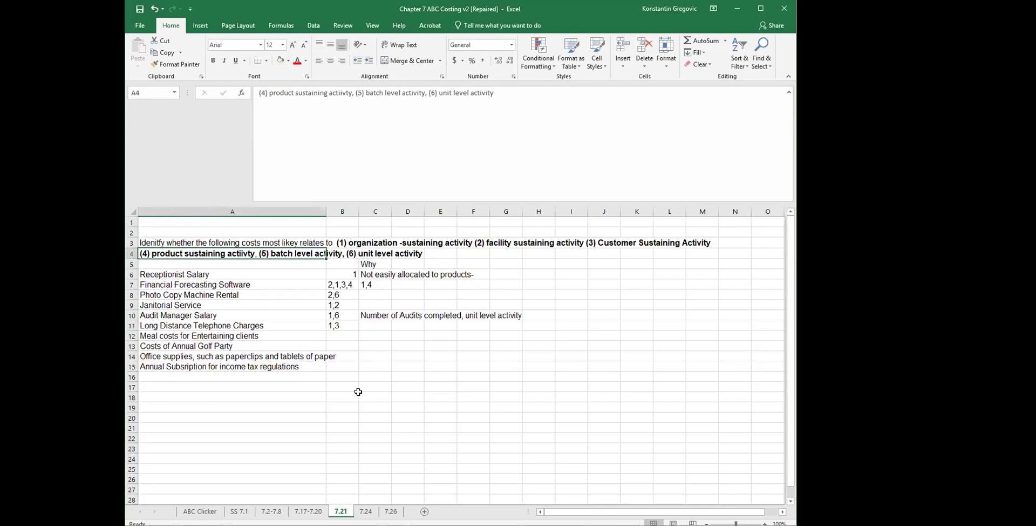
# Step: Append category 4 to the Long Distance Telephone Charges classification in B11, making it 1,3,4
pyautogui.click(345, 327)
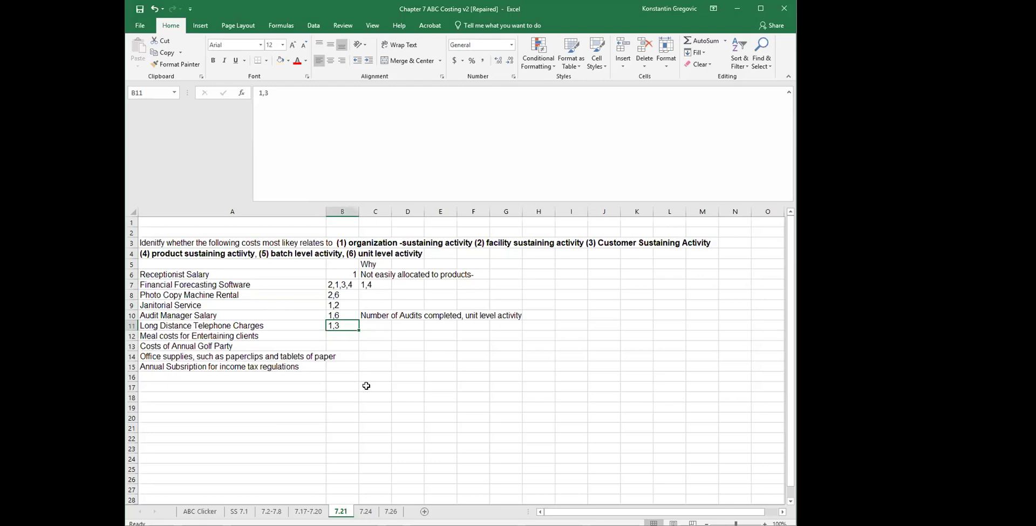
pyautogui.click(316, 95)
pyautogui.write(',4')
pyautogui.press('Return')
# Step: Enter the reason "Look at what the calls are being used for and tracked" for Long Distance Telephone Charges in C11
pyautogui.press('Up')
pyautogui.press('Right')
pyautogui.write('Lo')
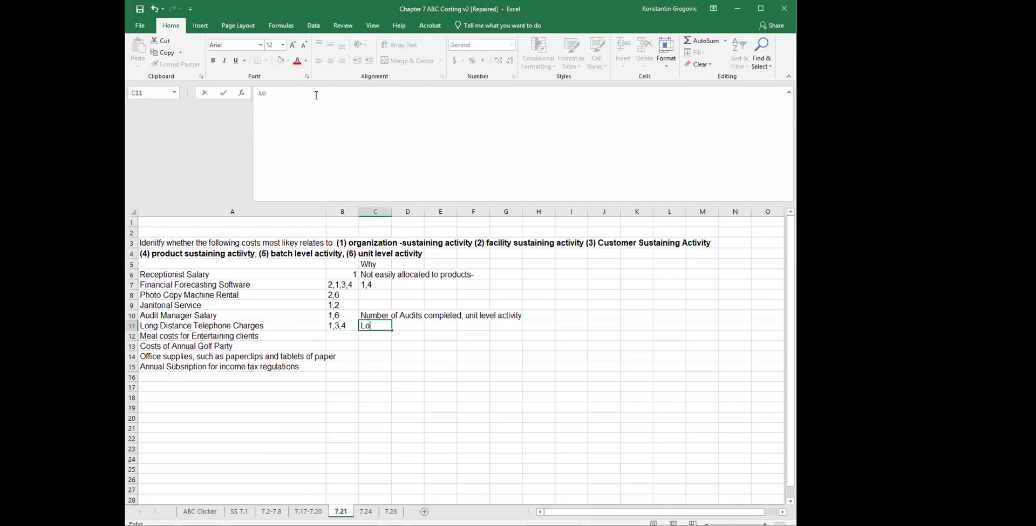
pyautogui.write('ok at what the calls are b')
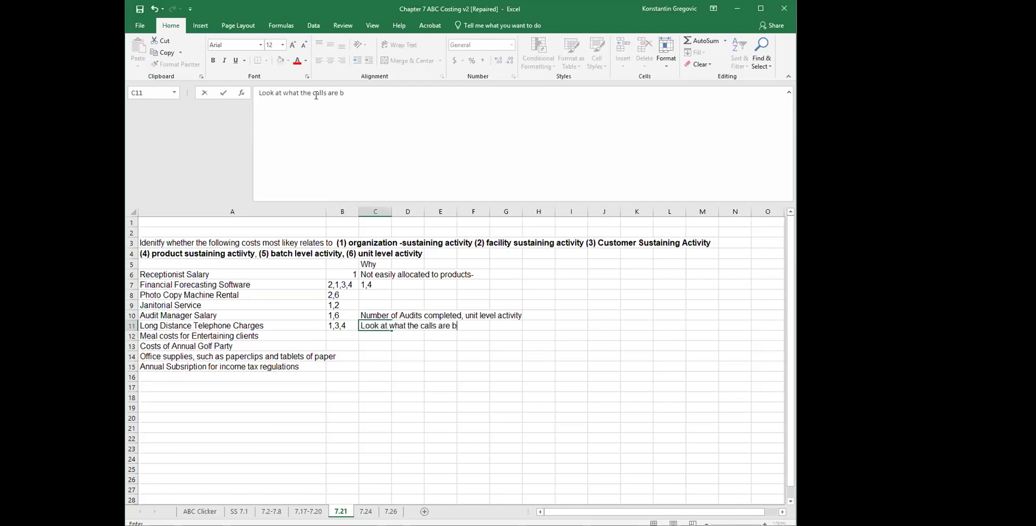
pyautogui.write('eing used for')
pyautogui.press('Return')
pyautogui.press('Up')
pyautogui.click(399, 96)
pyautogui.write('and track')
pyautogui.write('ed')
pyautogui.press('Return')
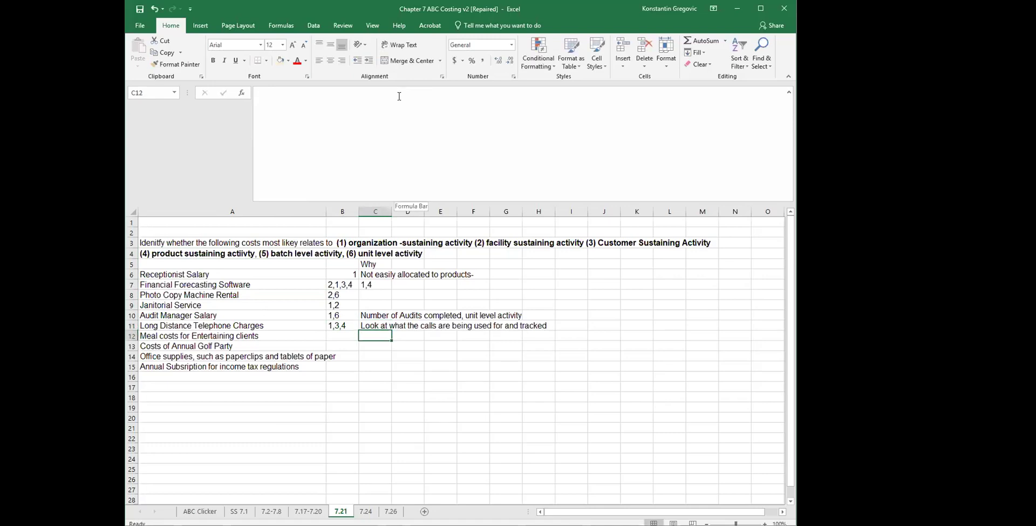
# Step: Classify Meal costs for Entertaining clients as 3 in B12 and left-align the entry
pyautogui.press('Left')
pyautogui.press('Left')
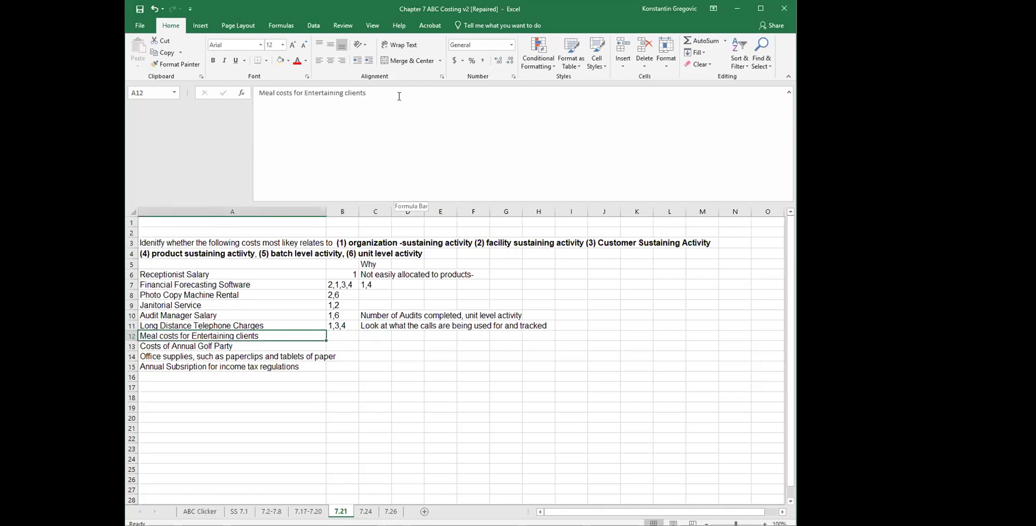
pyautogui.press('Right')
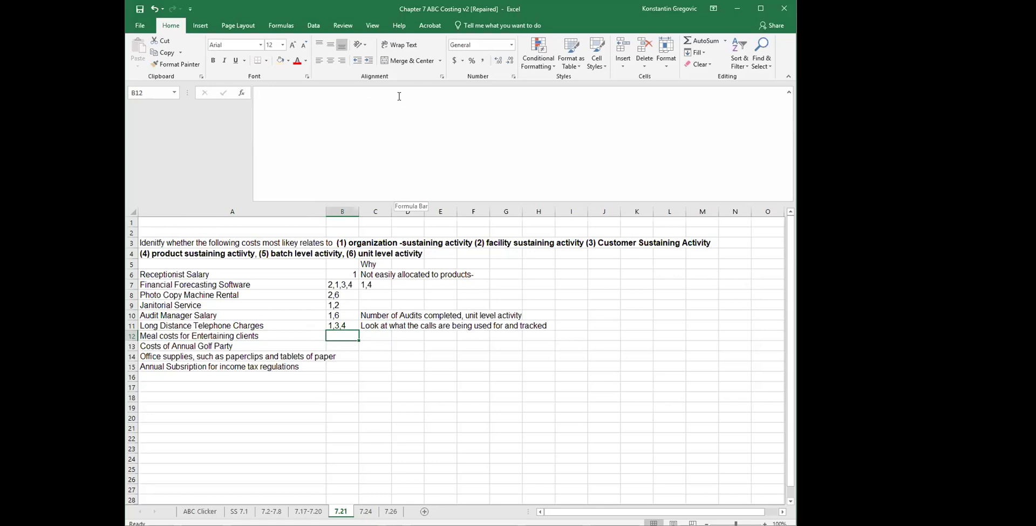
pyautogui.press('Left')
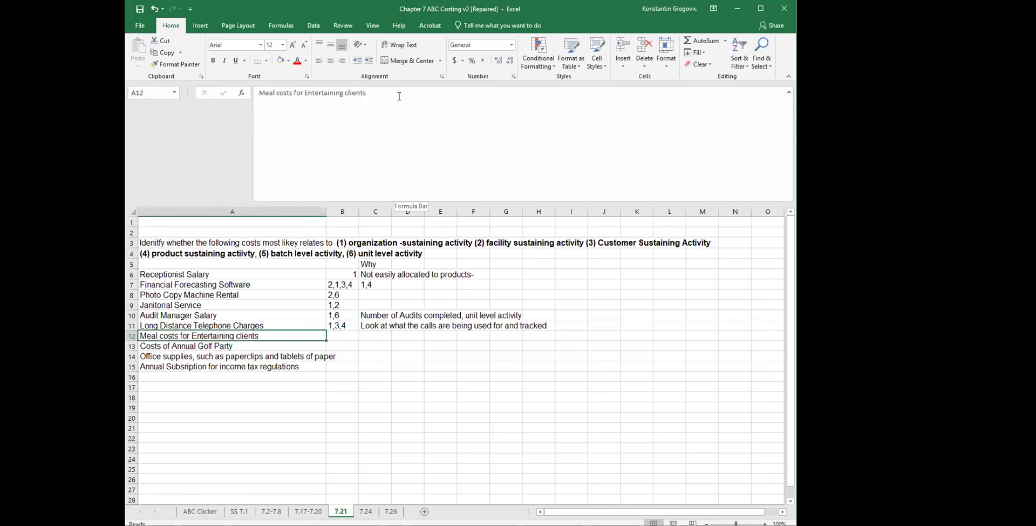
pyautogui.press('Right')
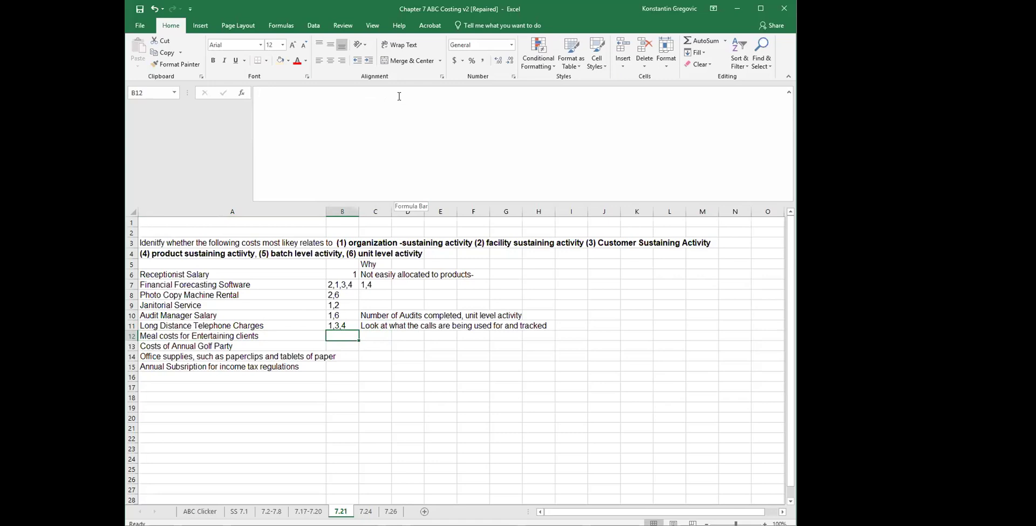
pyautogui.write('3')
pyautogui.press('Return')
pyautogui.press('Up')
pyautogui.click(319, 60)
pyautogui.click(452, 372)
pyautogui.click(340, 332)
pyautogui.press('Return')
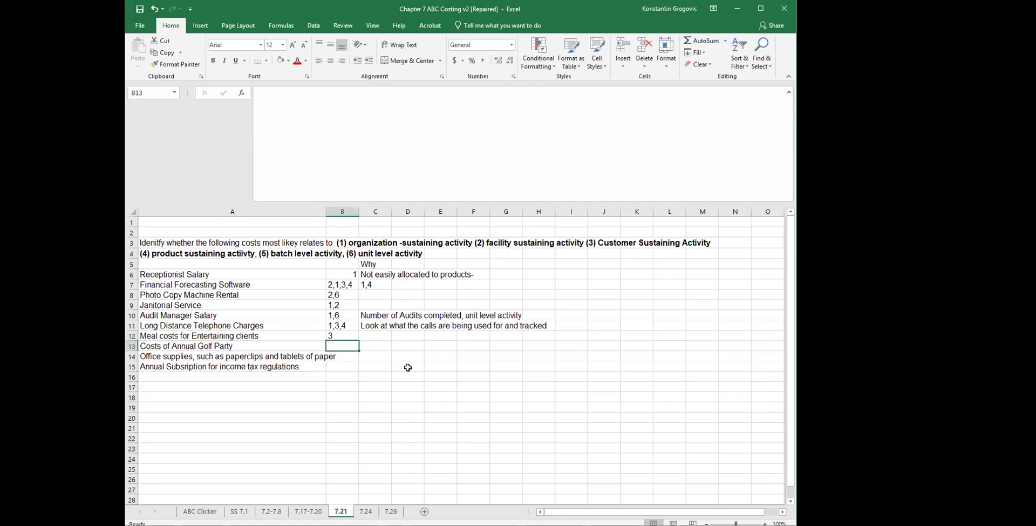
# Step: Classify Costs of Annual Golf Party as 1,3 in B13 and left-align the entry
pyautogui.press('Left')
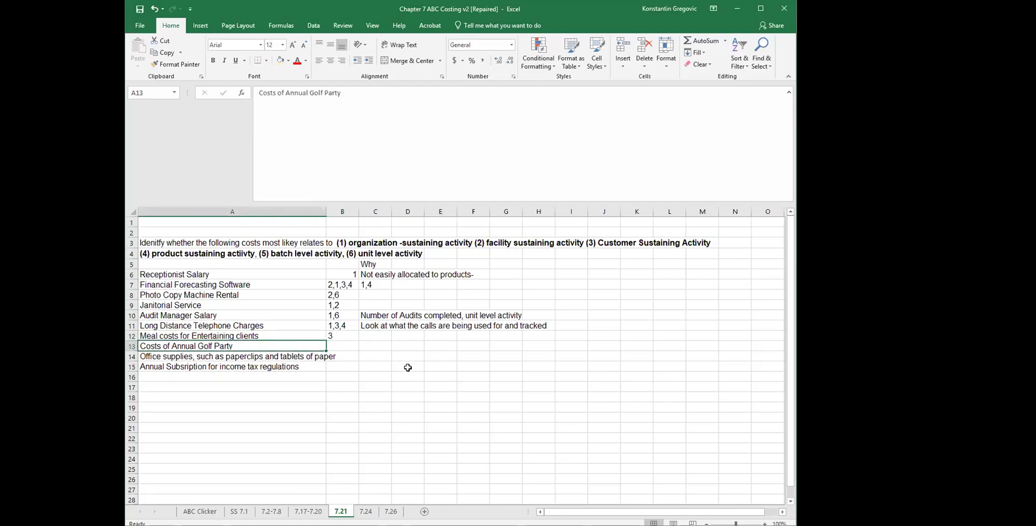
pyautogui.press('Right')
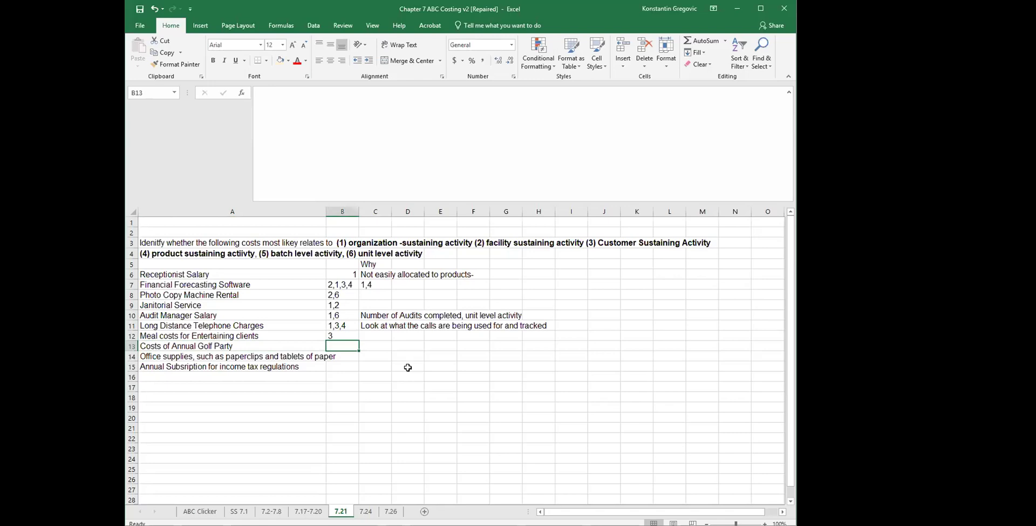
pyautogui.write('1')
pyautogui.press('Return')
pyautogui.press('Up')
pyautogui.click(320, 62)
pyautogui.click(290, 96)
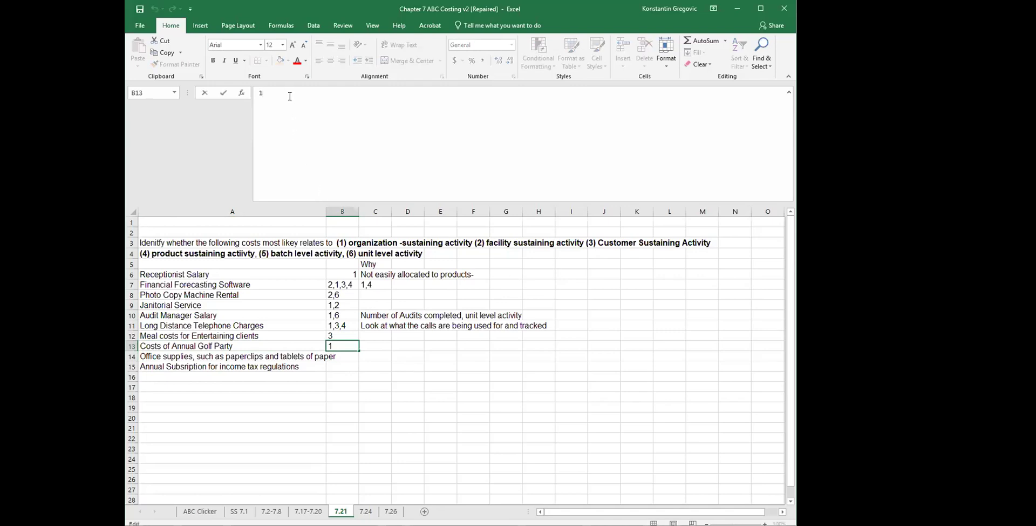
pyautogui.write(',3')
pyautogui.press('Return')
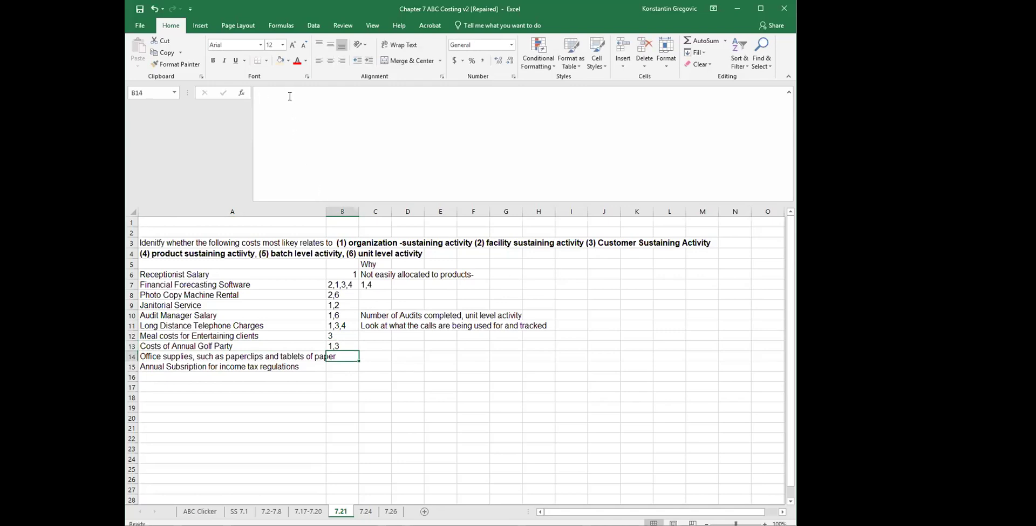
# Step: Classify the office supplies cost as 2,5 in B14 and left-align the entry
pyautogui.press('Up')
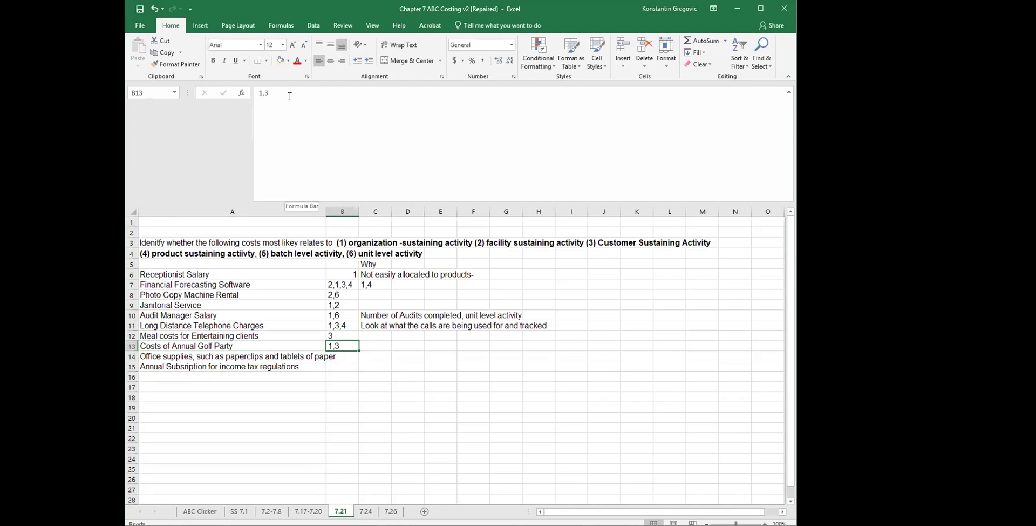
pyautogui.press('Left')
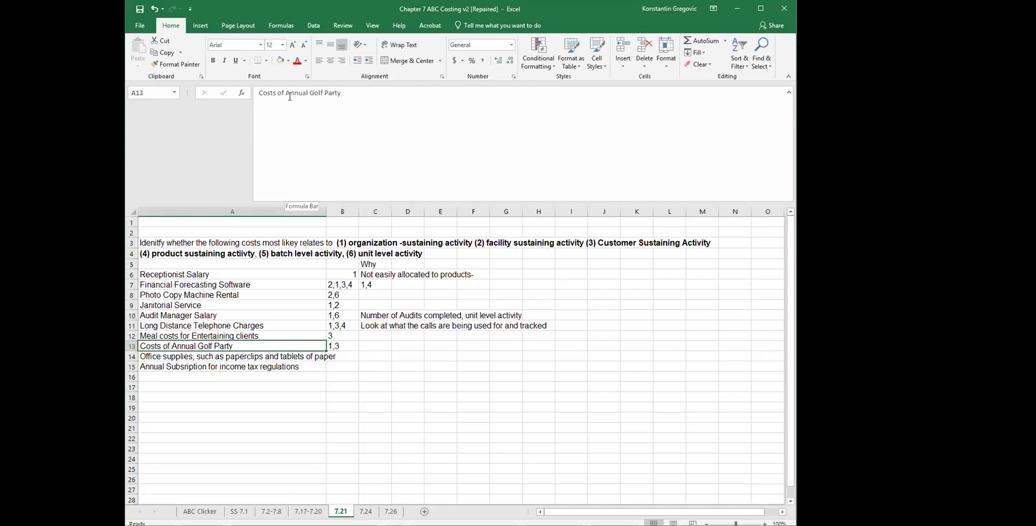
pyautogui.press('Down')
pyautogui.press('Right')
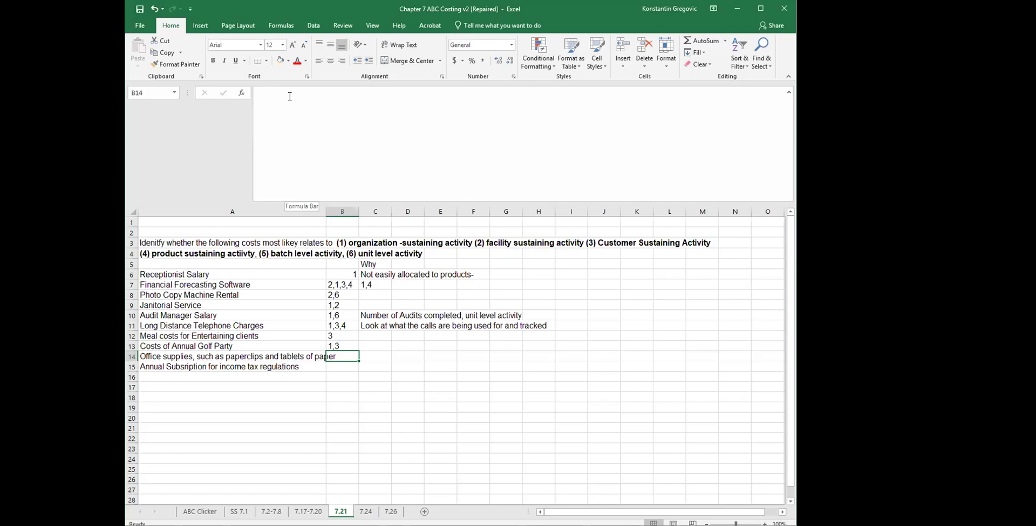
pyautogui.write('2')
pyautogui.press('Return')
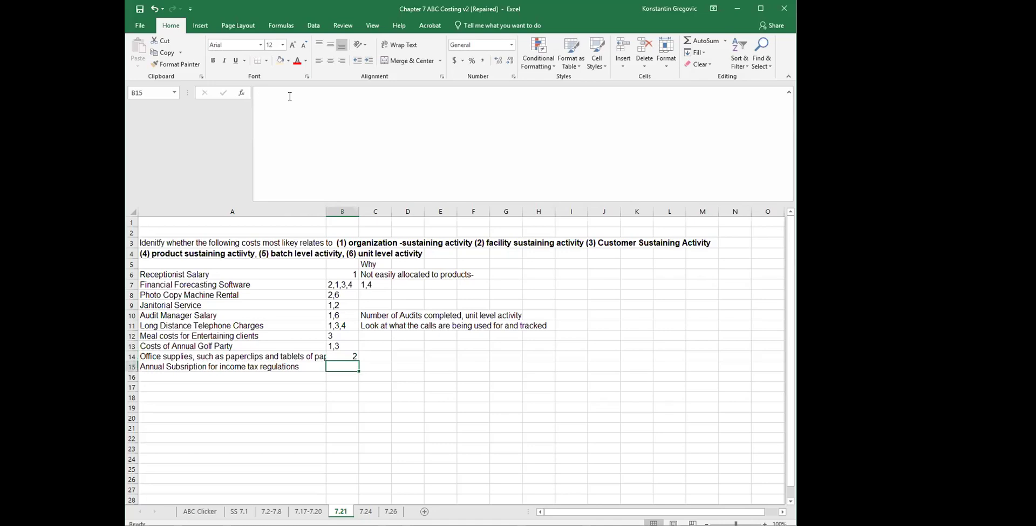
pyautogui.press('Up')
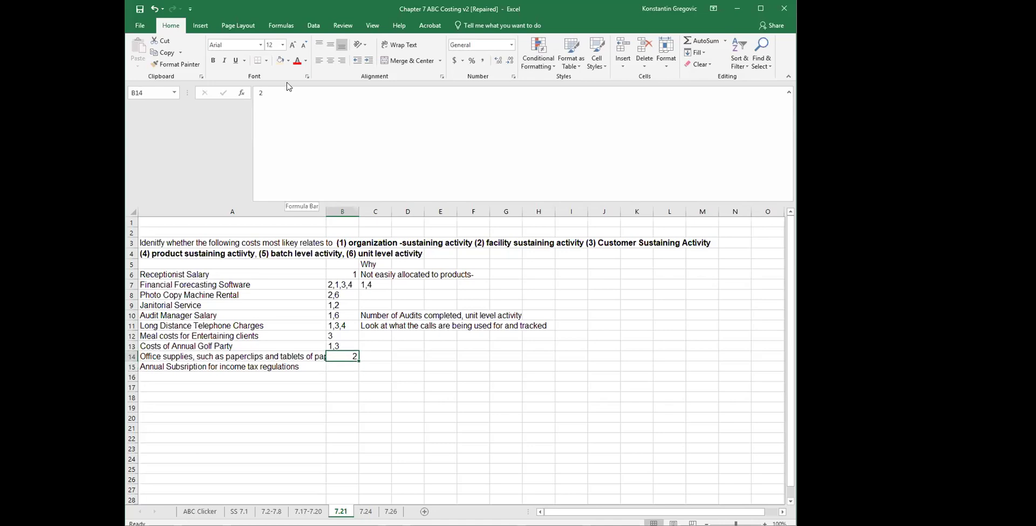
pyautogui.click(319, 60)
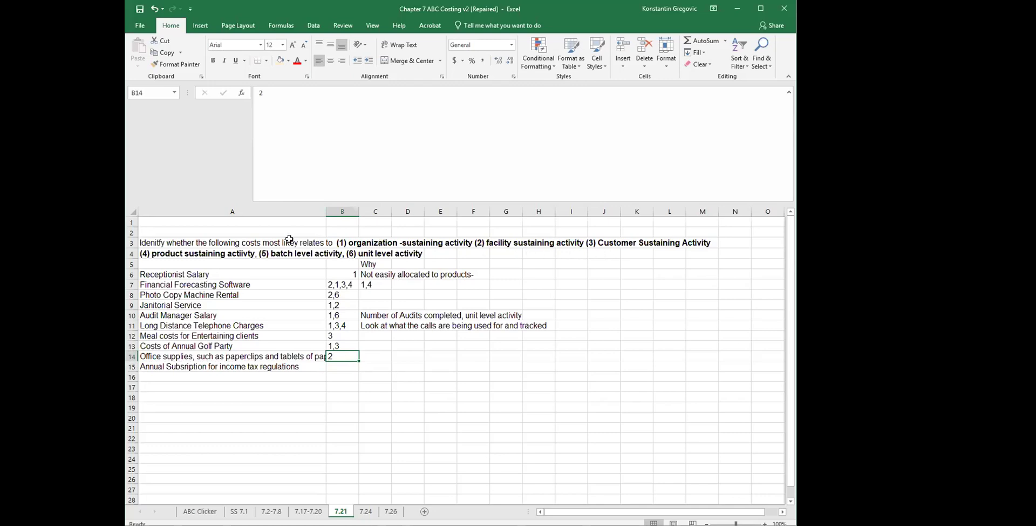
pyautogui.click(288, 98)
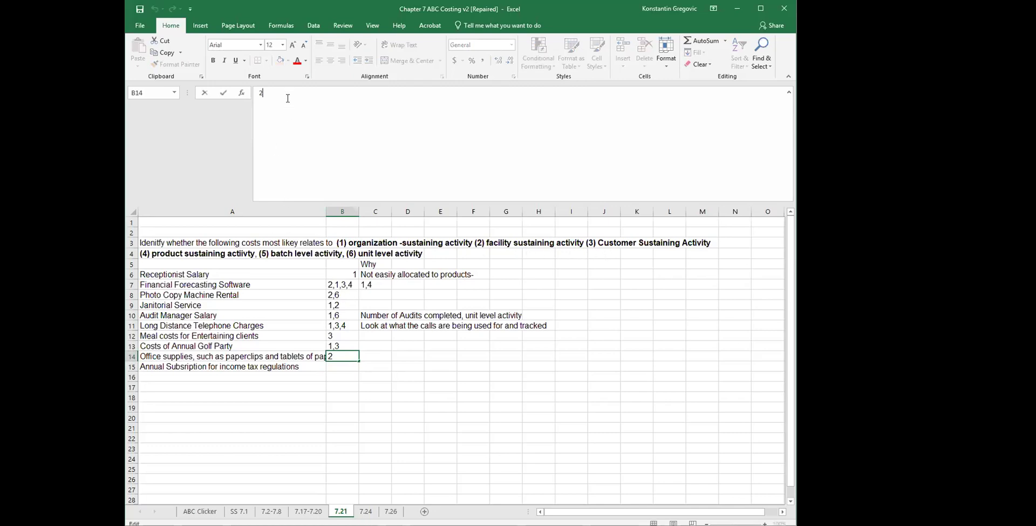
pyautogui.write(',5')
pyautogui.press('Return')
pyautogui.press('Up')
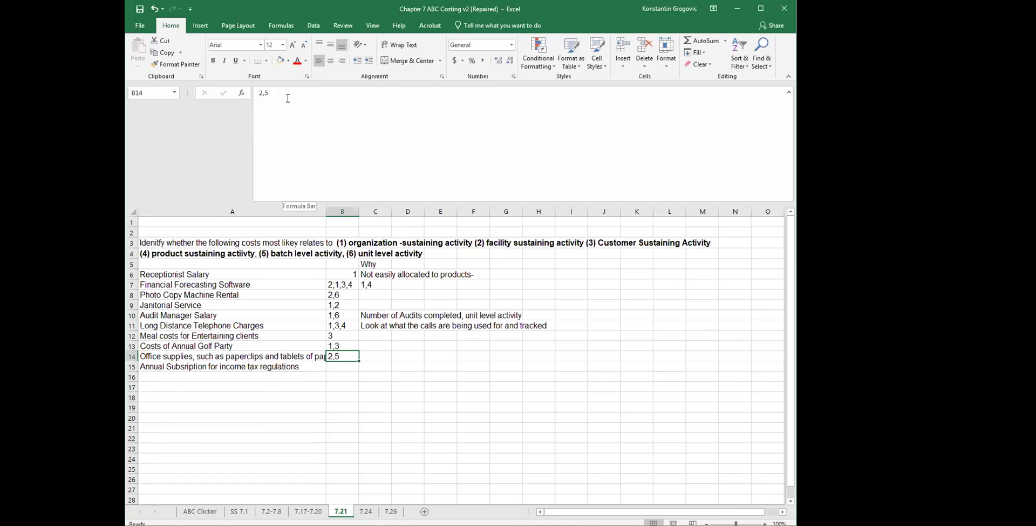
# Step: Widen column A so the full office supplies description in row 14 fits
pyautogui.press('Left')
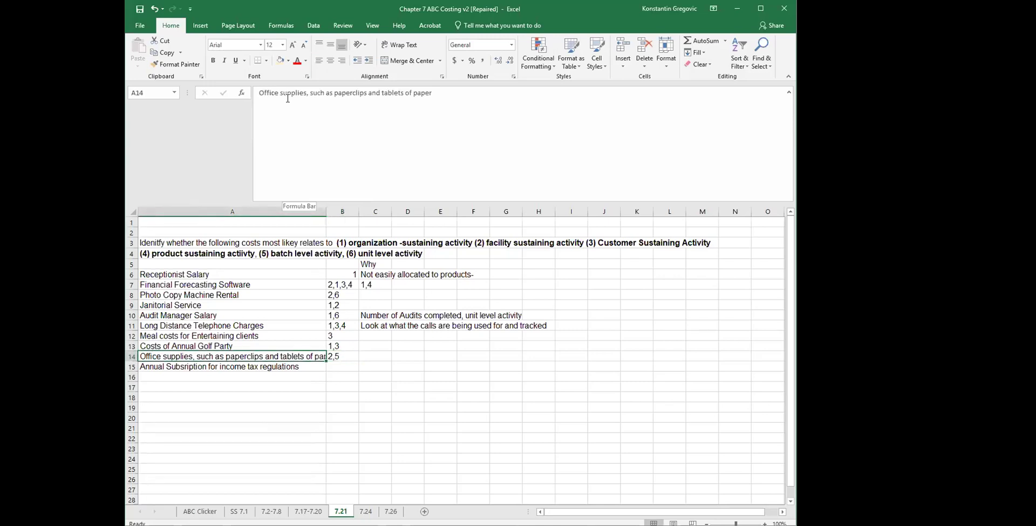
pyautogui.press('Right')
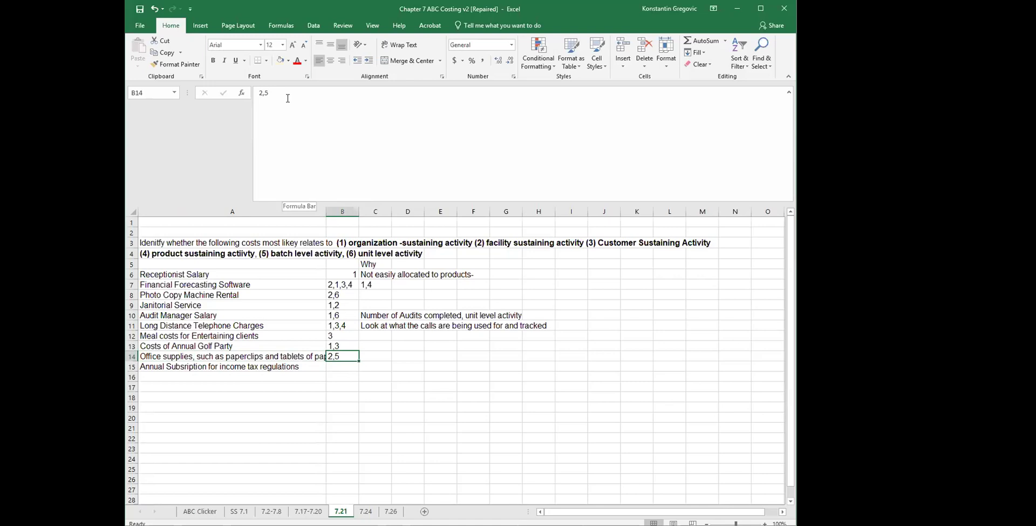
pyautogui.press('Left')
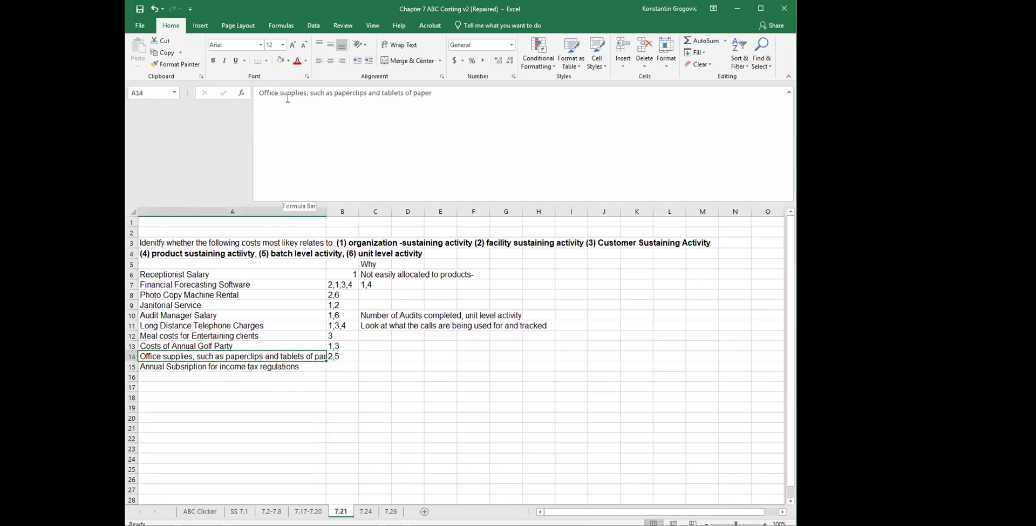
pyautogui.press('Right')
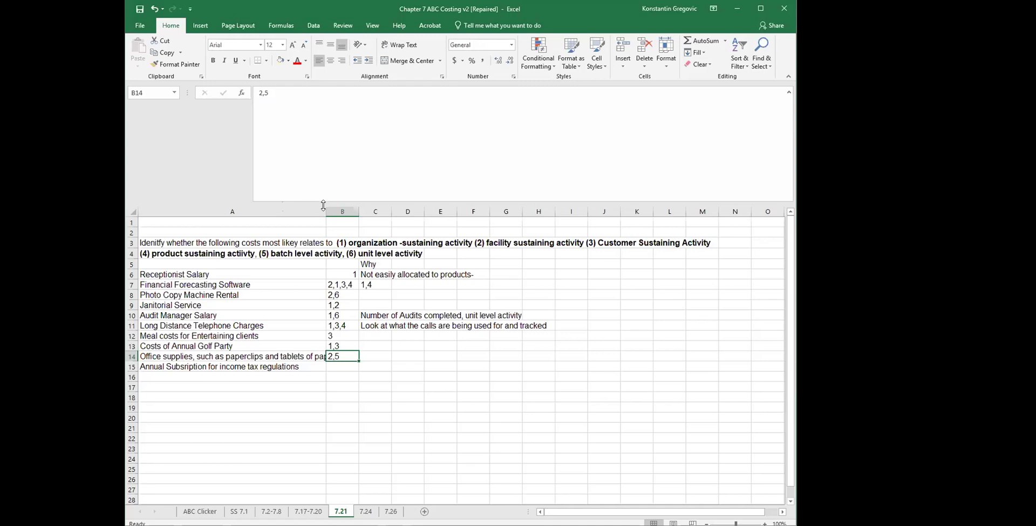
pyautogui.moveTo(322, 208); pyautogui.dragTo(343, 213)
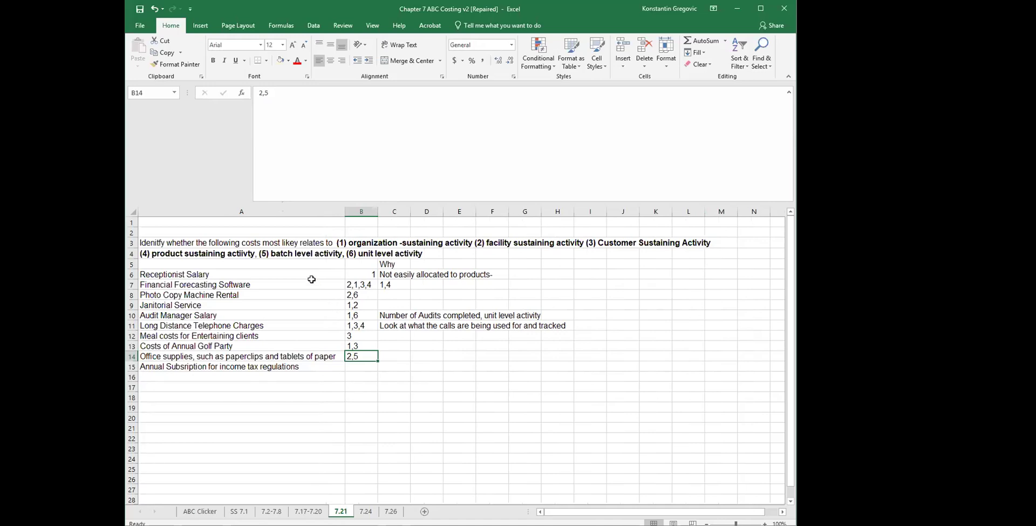
# Step: Add category 1 in front of the office supplies classification in B14, making it 1,2,5, and check it against the row 3 categories
pyautogui.click(304, 253)
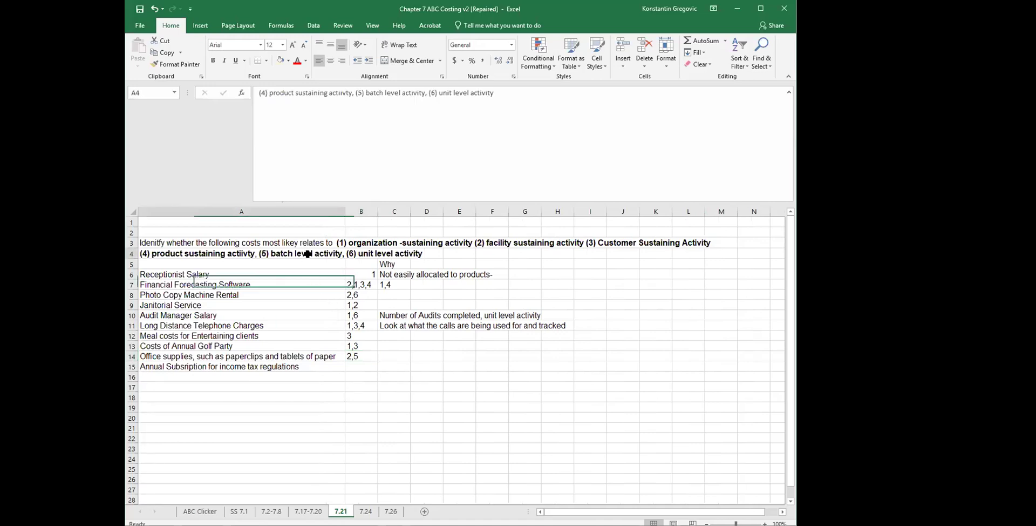
pyautogui.click(358, 357)
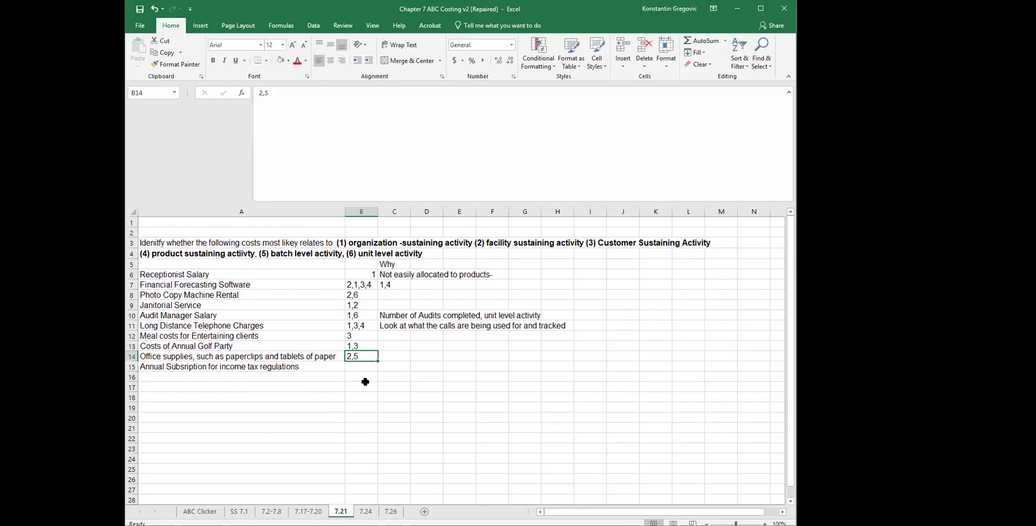
pyautogui.click(315, 133)
pyautogui.write('1,')
pyautogui.press('Return')
pyautogui.press('Up')
pyautogui.click(365, 242)
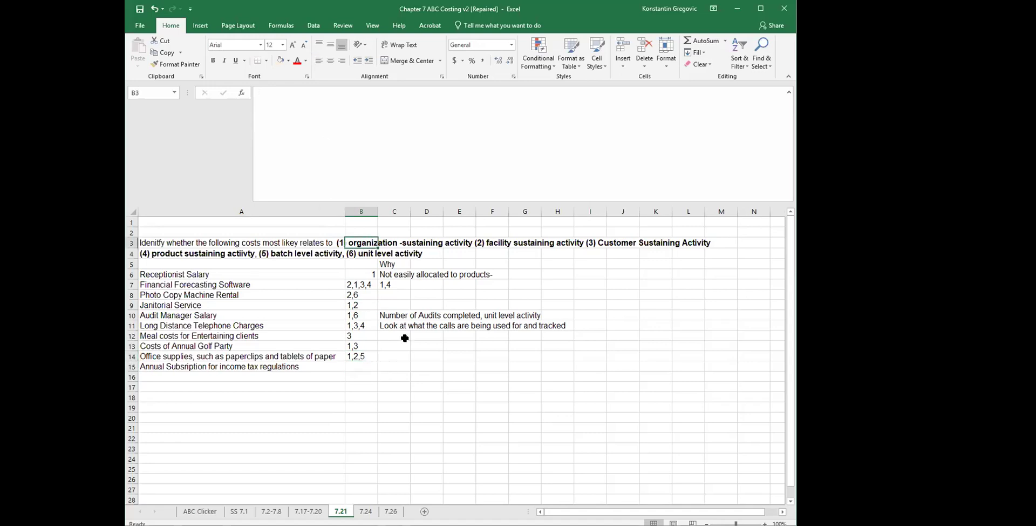
pyautogui.click(481, 248)
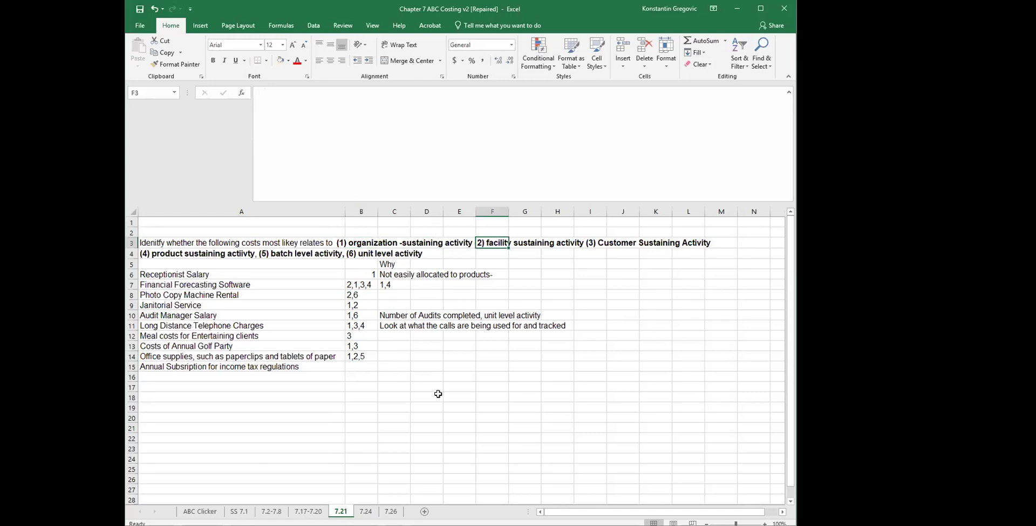
pyautogui.click(357, 358)
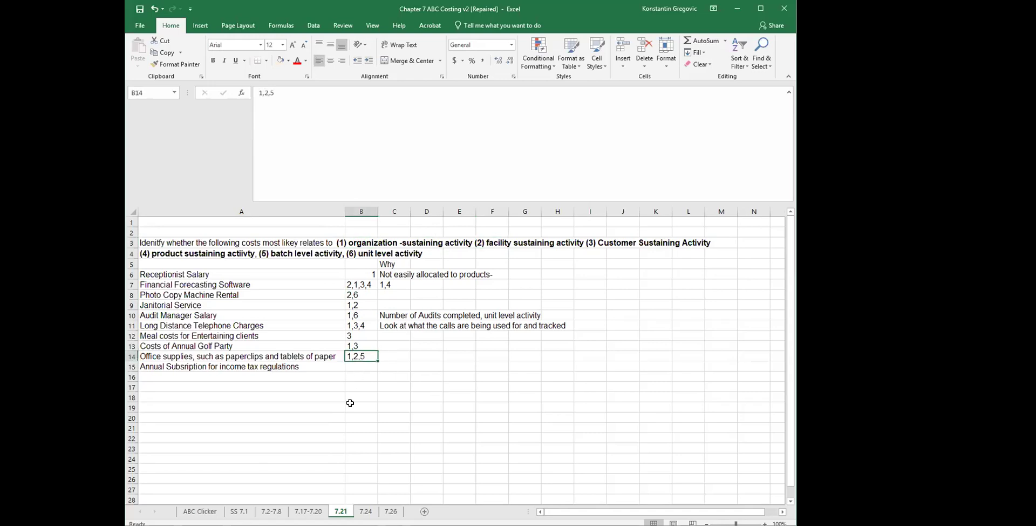
# Step: Classify the annual subscription for income tax regulations as 1 in B15 and left-align the entry
pyautogui.click(153, 358)
pyautogui.click(151, 367)
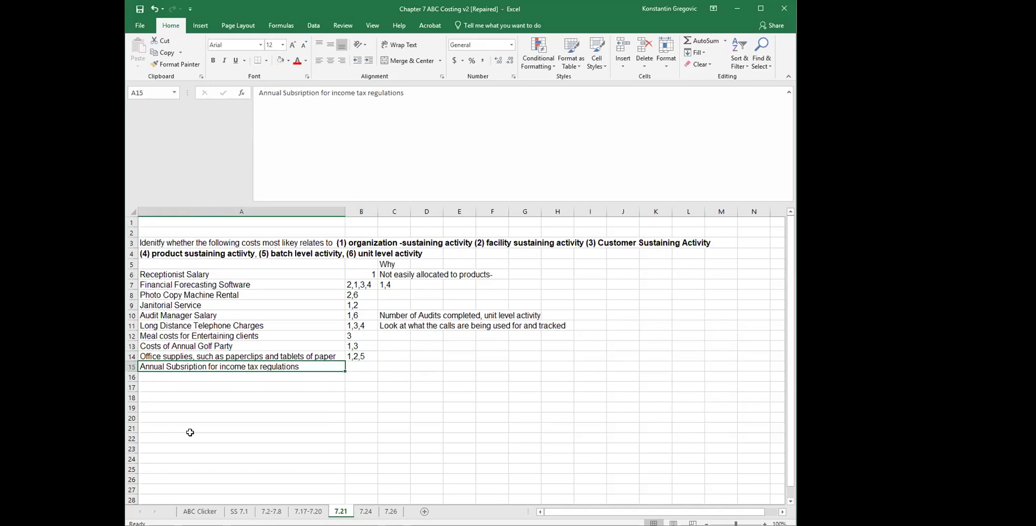
pyautogui.click(362, 367)
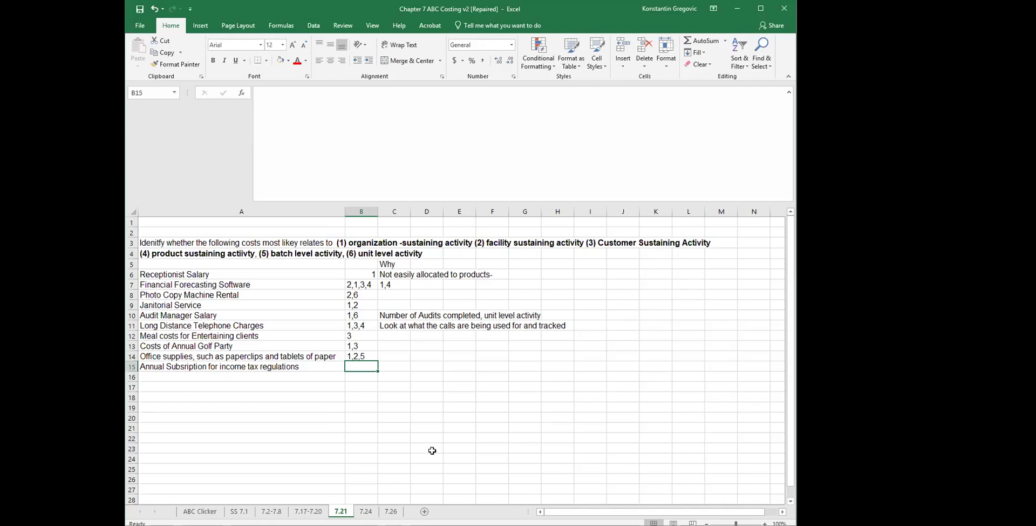
pyautogui.write('1')
pyautogui.press('Return')
pyautogui.press('Up')
pyautogui.click(319, 63)
# Step: Examine the suggested classifications and reasons in columns Q and R for the listed costs
pyautogui.click(609, 286)
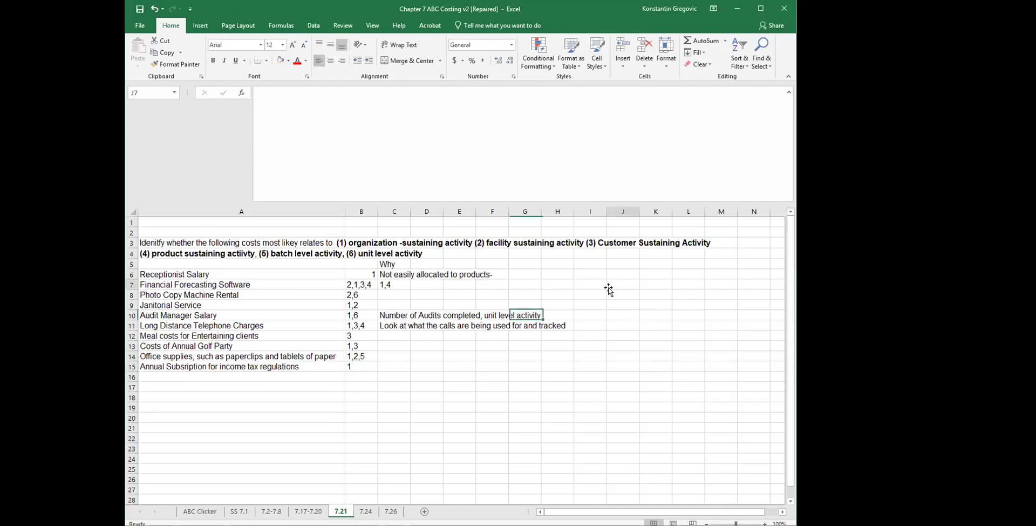
pyautogui.press('Right')
pyautogui.press('Right')
pyautogui.press('Right')
pyautogui.press('Right')
pyautogui.press('Right')
pyautogui.press('Right')
pyautogui.press('Right')
pyautogui.press('Right')
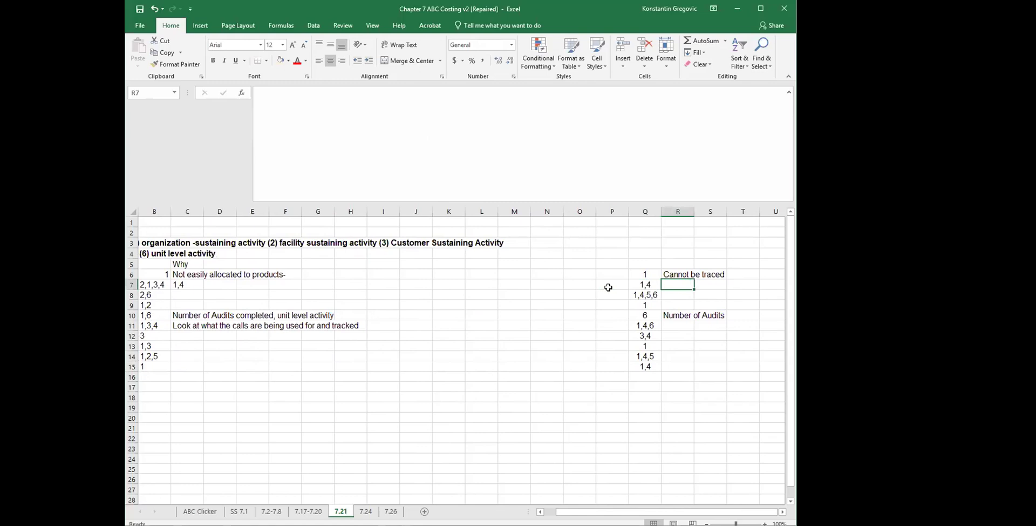
# Step: Move the suggested classifications and reasons from Q6:S15 to the block starting at I6, closer to the entered answers
pyautogui.moveTo(645, 278); pyautogui.dragTo(698, 366)
pyautogui.rightClick(673, 310)
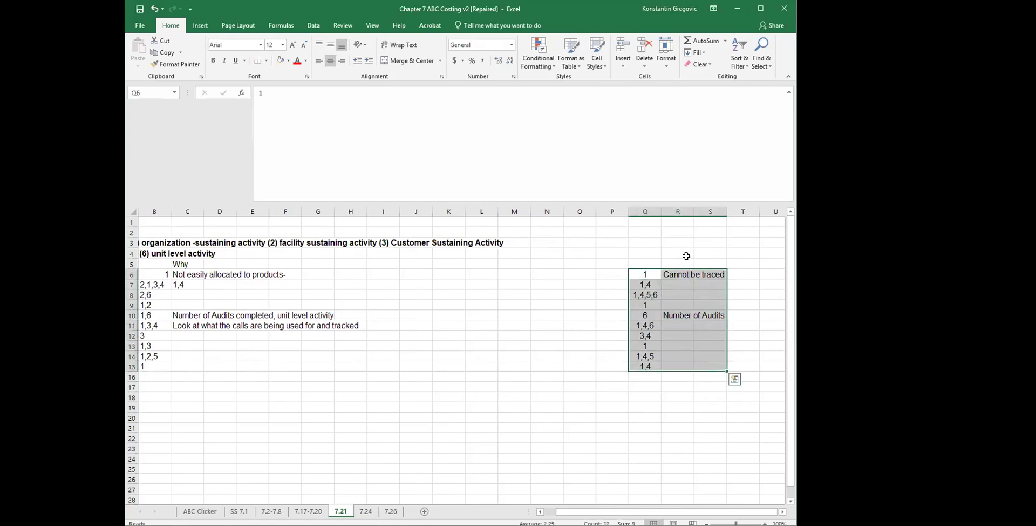
pyautogui.click(713, 87)
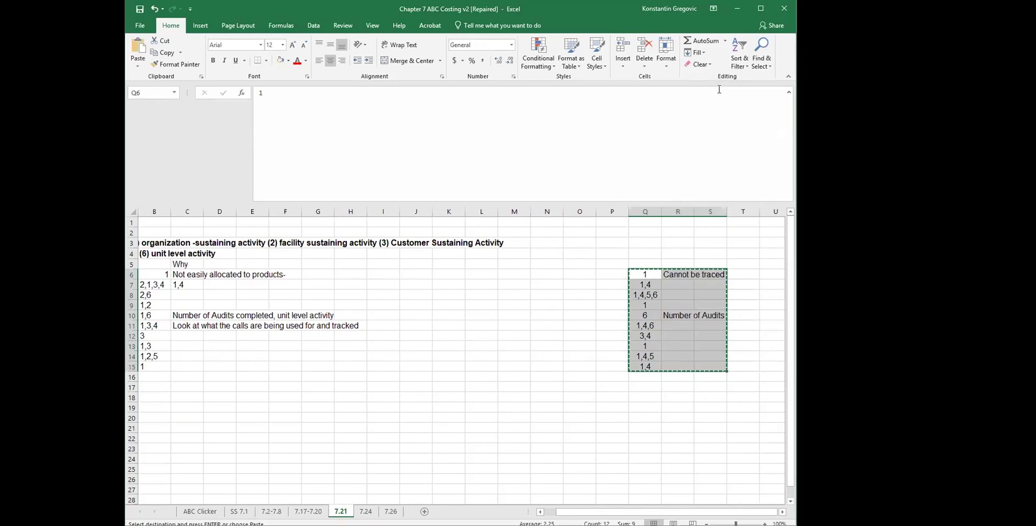
pyautogui.press('Left')
pyautogui.press('Left')
pyautogui.press('Left')
pyautogui.press('Left')
pyautogui.press('Left')
pyautogui.press('Left')
pyautogui.press('Left')
pyautogui.press('Left')
pyautogui.hotkey('ctrl', 'v')
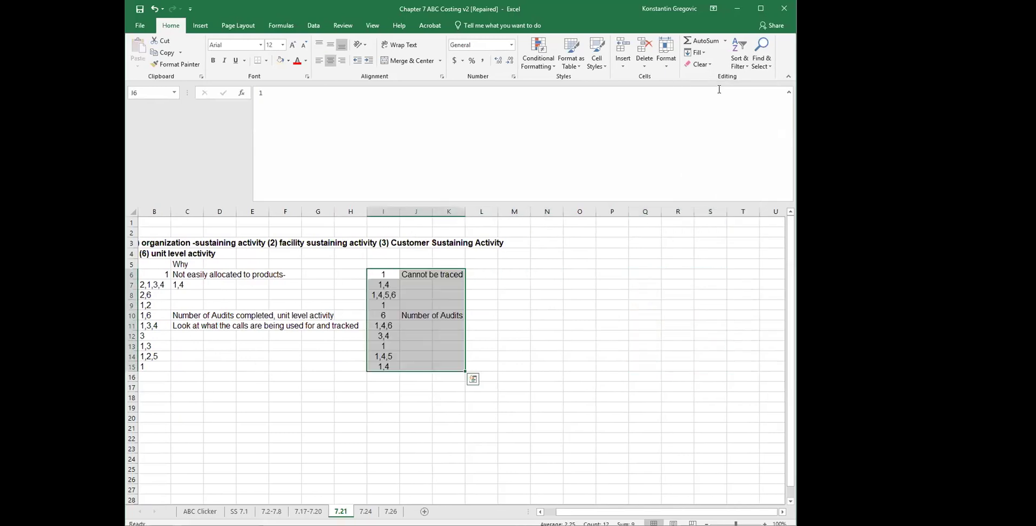
# Step: Compare the photo copy machine rental classification in B8 with the suggested answer in I8
pyautogui.press('Left')
pyautogui.press('Left')
pyautogui.press('Left')
pyautogui.press('Left')
pyautogui.press('Left')
pyautogui.press('Left')
pyautogui.press('Left')
pyautogui.press('Down')
pyautogui.press('Down')
pyautogui.press('Left')
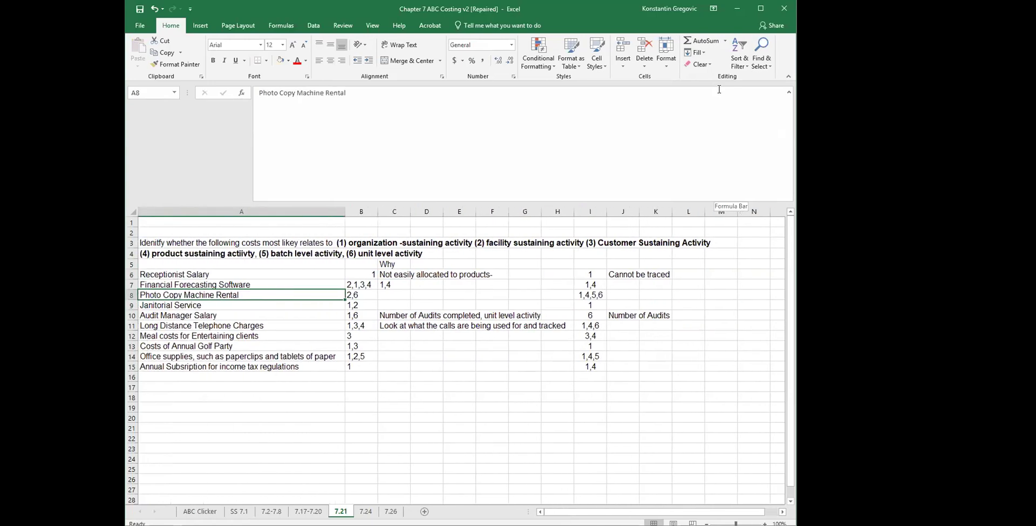
pyautogui.press('Right')
pyautogui.press('Right')
pyautogui.press('Right')
pyautogui.press('Right')
pyautogui.press('Right')
pyautogui.press('Right')
pyautogui.press('Right')
pyautogui.press('Right')
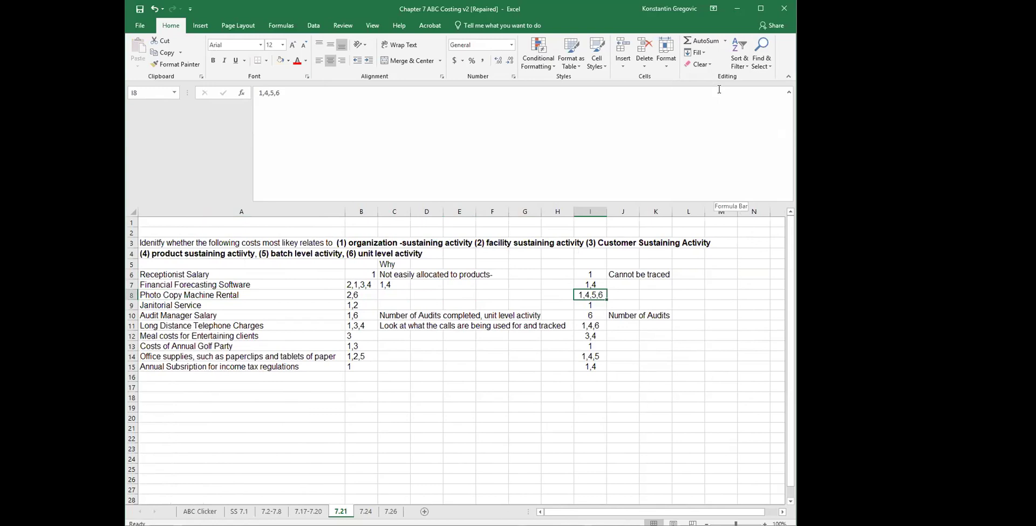
pyautogui.press('Left')
pyautogui.press('Left')
pyautogui.press('Left')
pyautogui.press('Left')
pyautogui.press('Left')
pyautogui.press('Left')
pyautogui.press('Left')
pyautogui.press('Left')
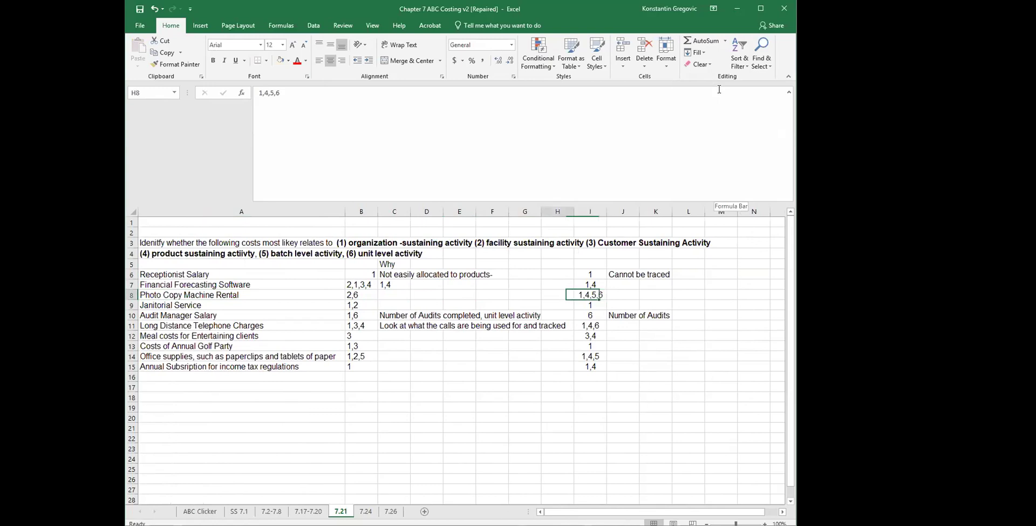
# Step: Check the janitorial service classification in row 9 against the suggested answer in column I
pyautogui.press('Down')
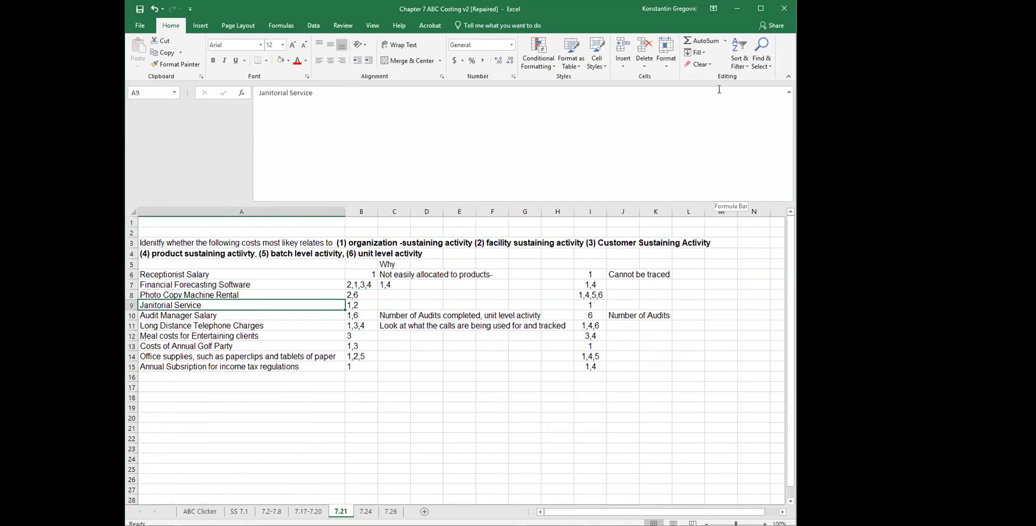
pyautogui.press('Right')
pyautogui.press('Up')
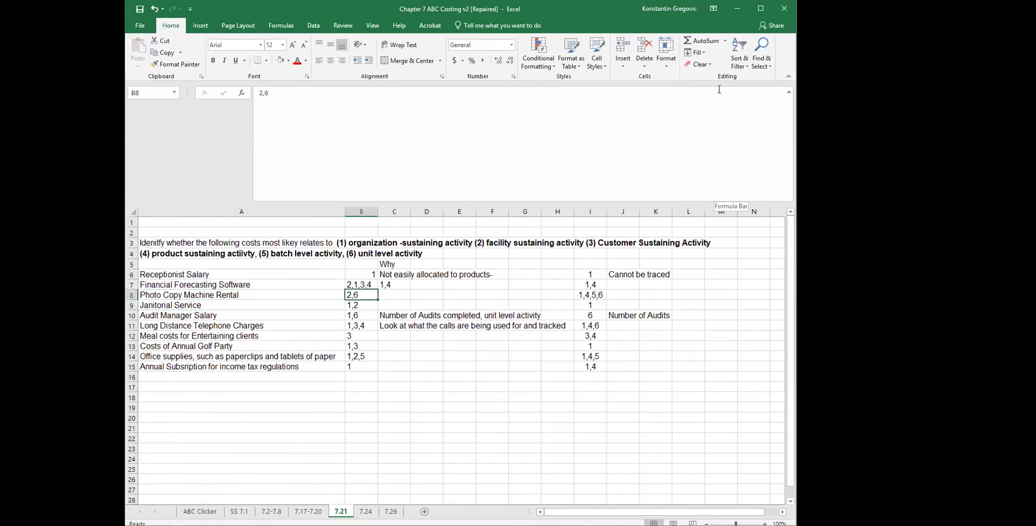
pyautogui.press('Down')
pyautogui.press('Right')
pyautogui.press('Right')
pyautogui.press('Right')
pyautogui.press('Right')
pyautogui.press('Right')
pyautogui.press('Right')
pyautogui.press('Right')
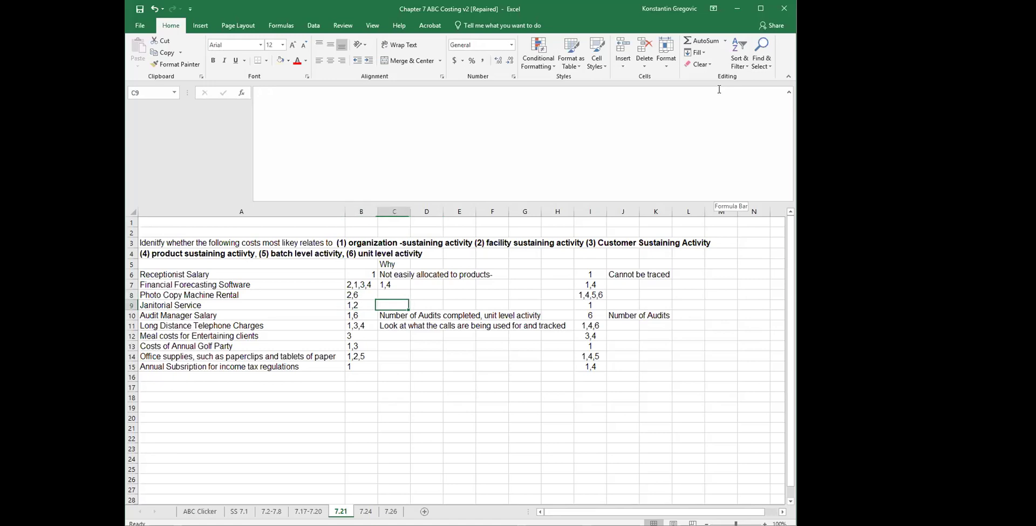
# Step: Review the audit manager salary classification and its reason in row 10 alongside the suggested answer
pyautogui.press('Down')
pyautogui.press('Left')
pyautogui.press('Left')
pyautogui.press('Left')
pyautogui.press('Right')
pyautogui.press('Right')
pyautogui.press('Right')
# Step: Compare the long distance telephone charges classification and reason in row 11 with the suggested answer in I11
pyautogui.press('Down')
pyautogui.press('Left')
pyautogui.press('Left')
pyautogui.press('Left')
pyautogui.press('Left')
pyautogui.press('Left')
pyautogui.press('Left')
pyautogui.press('Right')
pyautogui.press('Right')
pyautogui.press('Right')
pyautogui.press('Right')
pyautogui.press('Right')
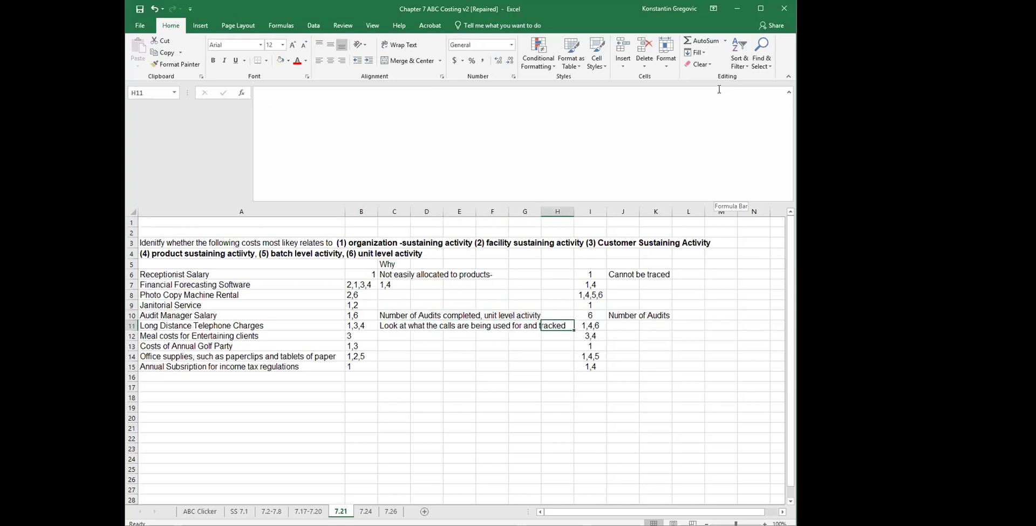
pyautogui.press('Right')
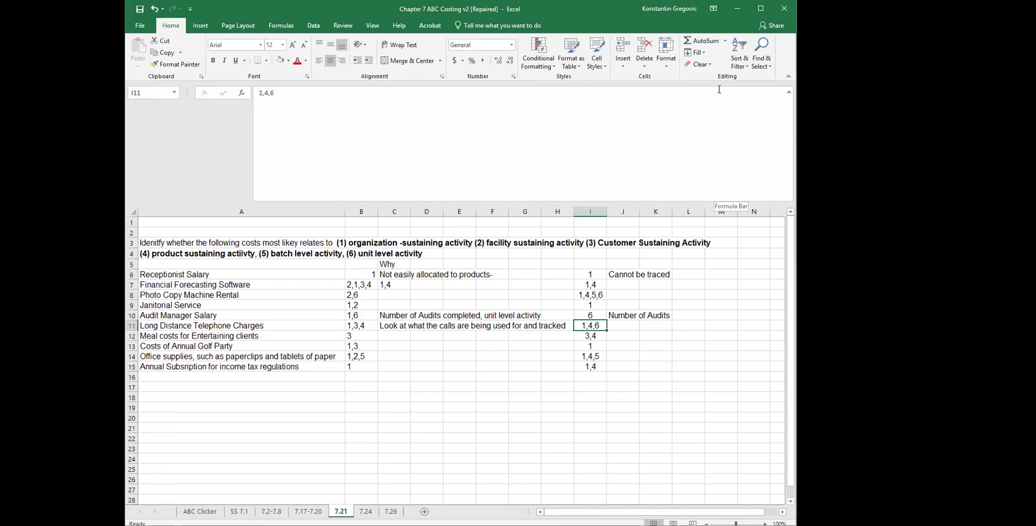
pyautogui.press('Left')
pyautogui.press('Left')
pyautogui.press('Left')
pyautogui.press('Left')
pyautogui.press('Left')
pyautogui.press('Left')
pyautogui.press('Left')
pyautogui.press('Left')
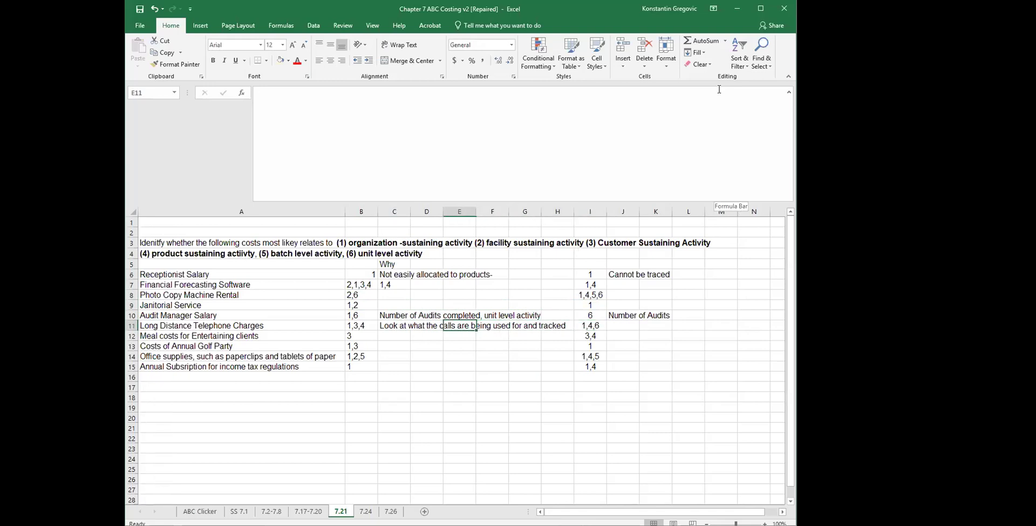
pyautogui.hotkey('ctrl', '5')
pyautogui.press('Down')
pyautogui.hotkey('ctrl', '5')
pyautogui.hotkey('ctrl', 'z')
pyautogui.hotkey('ctrl', 'z')
# Step: Compare the classification of meal costs for entertaining clients in B12 with the suggested answer in I12
pyautogui.press('Right')
pyautogui.press('Right')
pyautogui.press('Right')
pyautogui.press('Right')
pyautogui.press('Right')
pyautogui.press('Right')
pyautogui.press('Right')
pyautogui.press('Right')
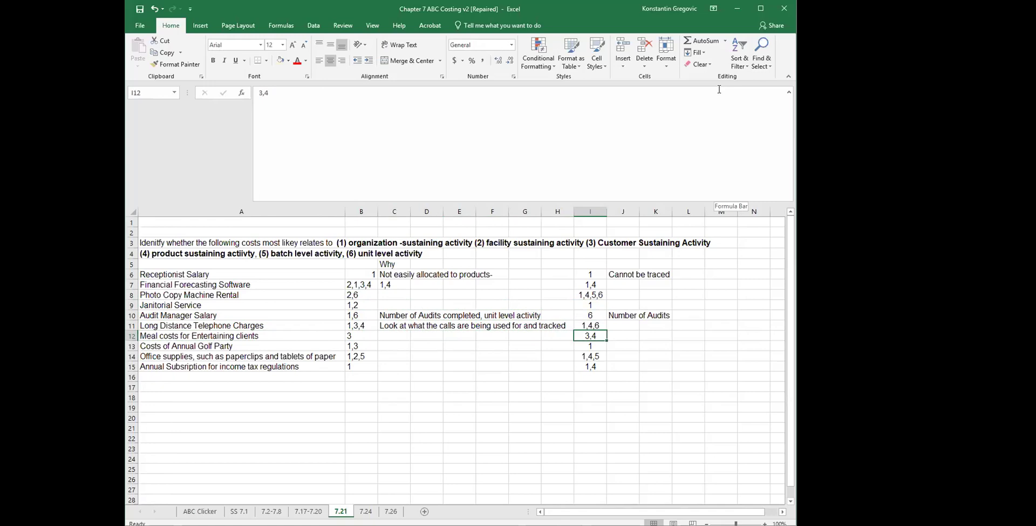
pyautogui.press('Left')
pyautogui.press('Left')
pyautogui.press('Left')
pyautogui.press('Left')
pyautogui.press('Left')
pyautogui.press('Left')
pyautogui.press('Left')
pyautogui.press('Left')
pyautogui.press('Right')
pyautogui.press('Right')
pyautogui.press('Right')
pyautogui.press('Right')
pyautogui.press('Right')
pyautogui.press('Right')
pyautogui.press('Right')
pyautogui.press('Right')
pyautogui.press('Left')
pyautogui.press('Left')
pyautogui.press('Left')
pyautogui.press('Left')
pyautogui.press('Left')
pyautogui.press('Left')
pyautogui.press('Left')
# Step: Check the annual golf party classification in row 13 against the suggested answer in column I
pyautogui.press('Down')
pyautogui.press('Right')
pyautogui.press('Right')
pyautogui.press('Right')
pyautogui.press('Right')
pyautogui.press('Right')
pyautogui.press('Right')
pyautogui.press('Right')
pyautogui.press('Left')
pyautogui.press('Left')
pyautogui.press('Left')
pyautogui.press('Left')
pyautogui.press('Left')
pyautogui.press('Left')
pyautogui.press('Left')
pyautogui.press('Left')
# Step: Compare the office supplies classification in B14 with the suggested answer in I14
pyautogui.press('Down')
pyautogui.press('Right')
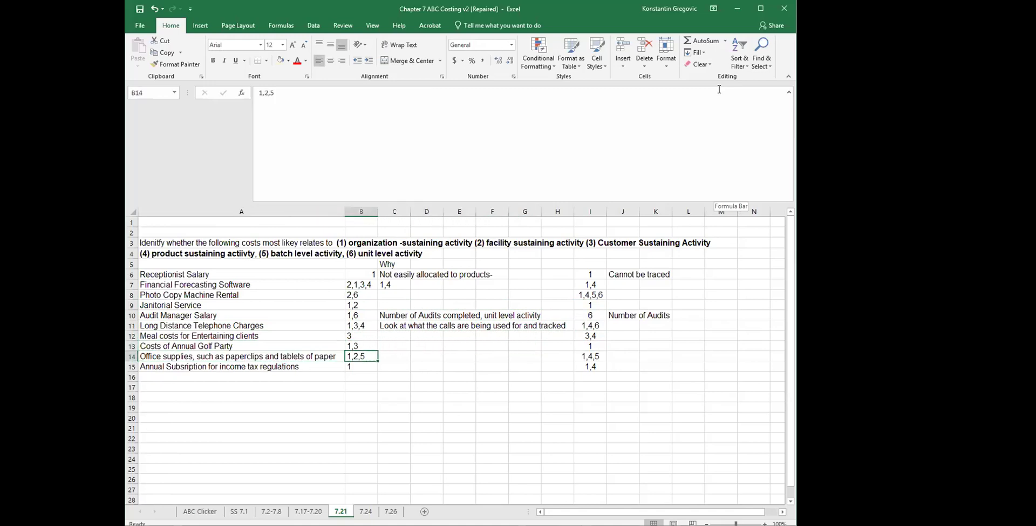
pyautogui.press('Right')
pyautogui.press('Right')
pyautogui.press('Right')
pyautogui.press('Right')
pyautogui.press('Right')
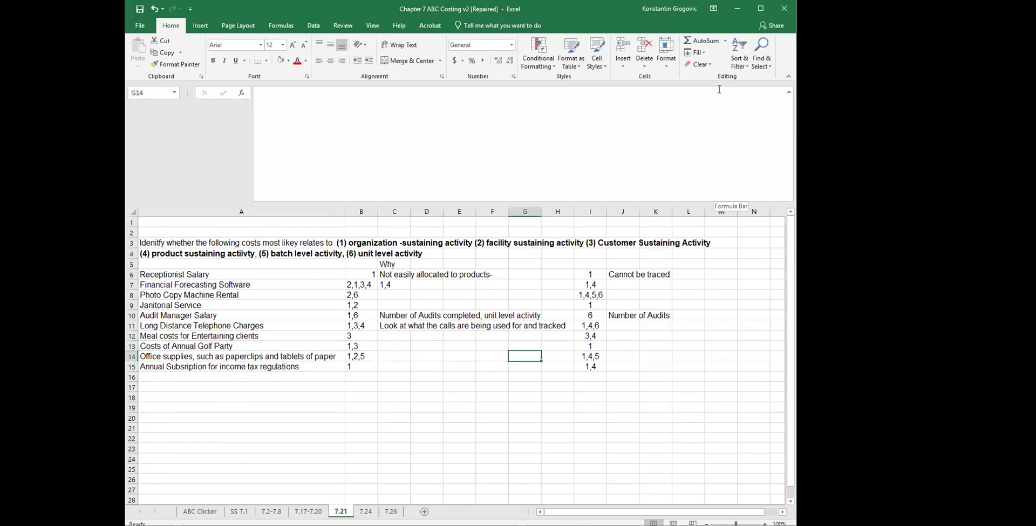
pyautogui.press('Right')
pyautogui.press('Right')
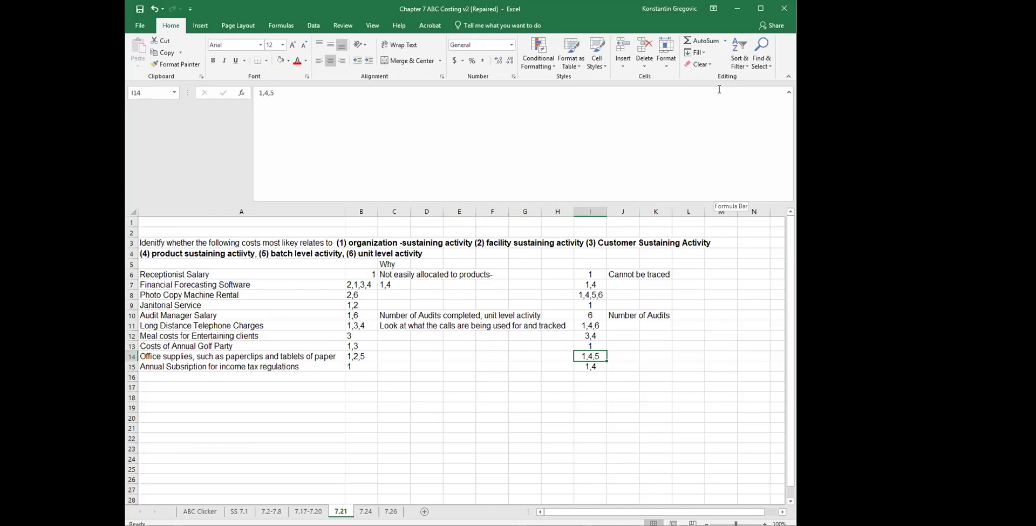
# Step: Go back over the office supplies classification in B14 and the suggested answer in I14
pyautogui.press('Left')
pyautogui.press('Left')
pyautogui.press('Left')
pyautogui.press('Left')
pyautogui.press('Left')
pyautogui.press('Left')
pyautogui.press('Left')
pyautogui.press('Right')
pyautogui.press('Left')
pyautogui.press('Right')
pyautogui.press('Right')
pyautogui.press('Right')
pyautogui.press('Right')
pyautogui.press('Right')
pyautogui.press('Right')
pyautogui.press('Right')
# Step: Check the office supplies classification in row 14 against the activity level definitions in rows 3 and 4 and the cost items above
pyautogui.press('Up')
pyautogui.press('Up')
pyautogui.press('Up')
pyautogui.press('Up')
pyautogui.press('Up')
pyautogui.press('Up')
pyautogui.press('Up')
pyautogui.press('Up')
pyautogui.press('Up')
pyautogui.press('Up')
pyautogui.press('Left')
pyautogui.press('Left')
pyautogui.press('Left')
pyautogui.press('Left')
pyautogui.press('Left')
pyautogui.press('Down')
pyautogui.press('Down')
pyautogui.press('Down')
pyautogui.press('Down')
pyautogui.press('Down')
pyautogui.press('Down')
pyautogui.press('Down')
pyautogui.press('Down')
pyautogui.press('Down')
pyautogui.press('Down')
pyautogui.press('Left')
pyautogui.press('Left')
pyautogui.press('Left')
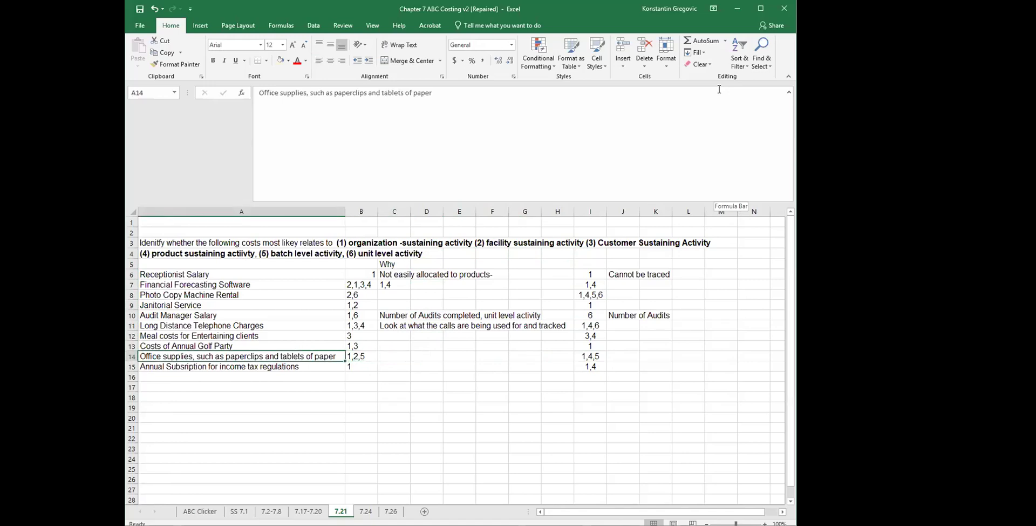
pyautogui.press('Up')
pyautogui.press('Up')
pyautogui.press('Up')
pyautogui.press('Up')
pyautogui.press('Up')
pyautogui.press('Up')
# Step: Examine the classification of the annual subscription for income tax regulations in row 15
pyautogui.press('Down')
pyautogui.press('Down')
pyautogui.press('Down')
pyautogui.press('Down')
pyautogui.press('Down')
pyautogui.press('Down')
pyautogui.press('Down')
pyautogui.press('Right')
pyautogui.press('Right')
pyautogui.press('Left')
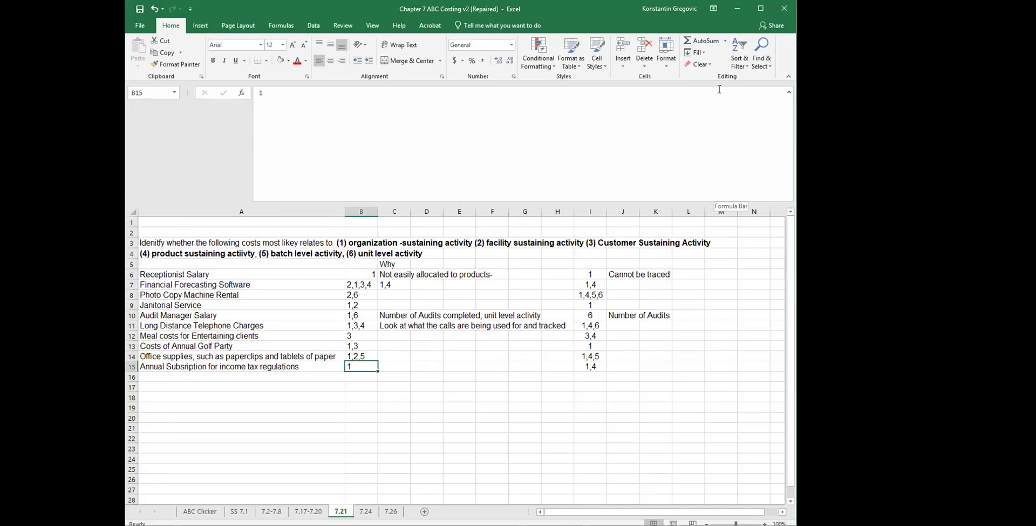
# Step: Review the whole classification table on sheet 7.21 together with the activity level definitions in rows 3 and 4
pyautogui.click(687, 361)
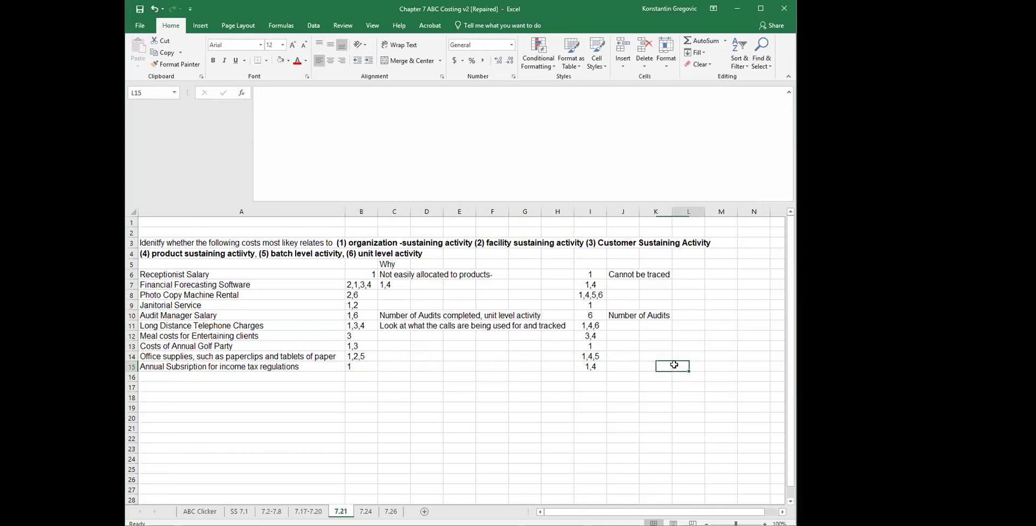
pyautogui.moveTo(190, 267); pyautogui.dragTo(654, 367)
pyautogui.click(459, 397)
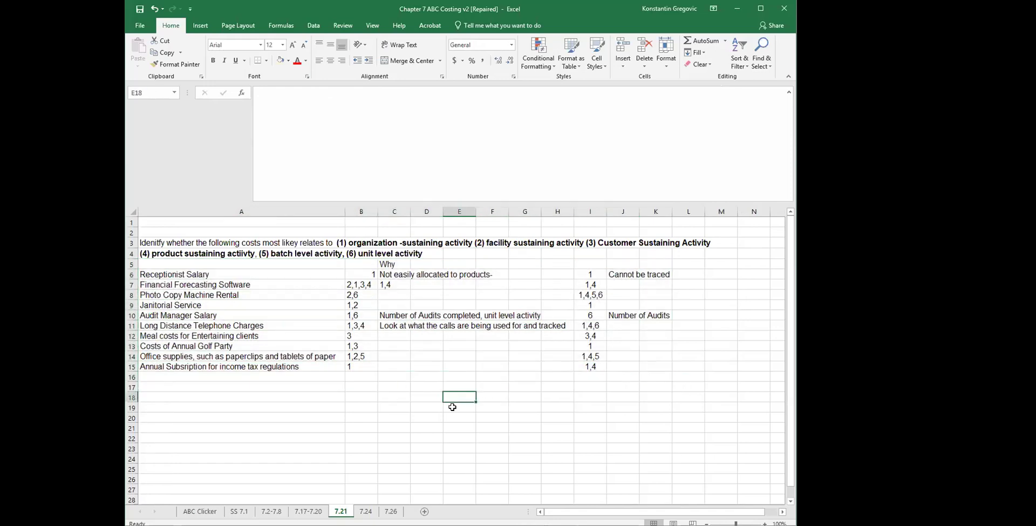
pyautogui.moveTo(224, 237); pyautogui.dragTo(678, 399)
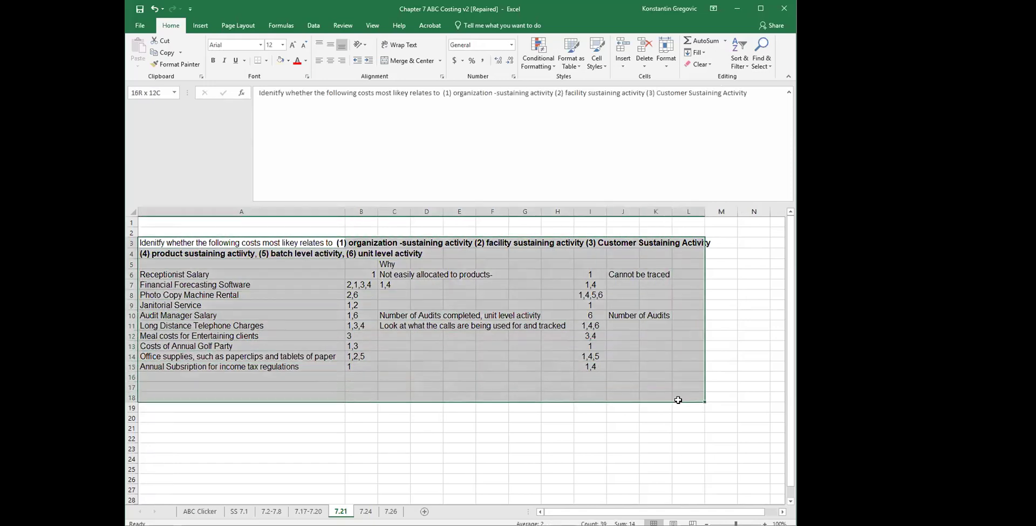
pyautogui.click(389, 423)
pyautogui.click(368, 242)
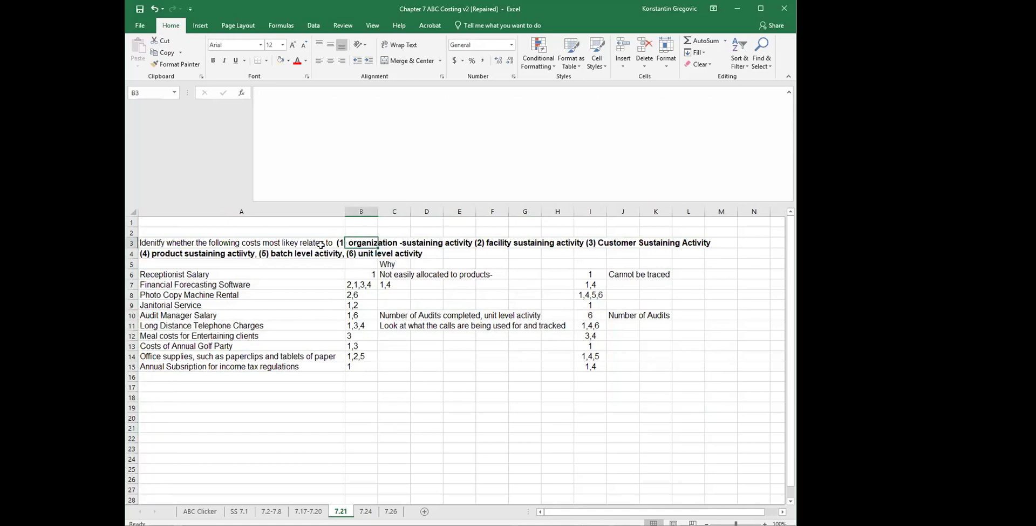
pyautogui.moveTo(193, 243); pyautogui.dragTo(702, 248)
pyautogui.click(499, 423)
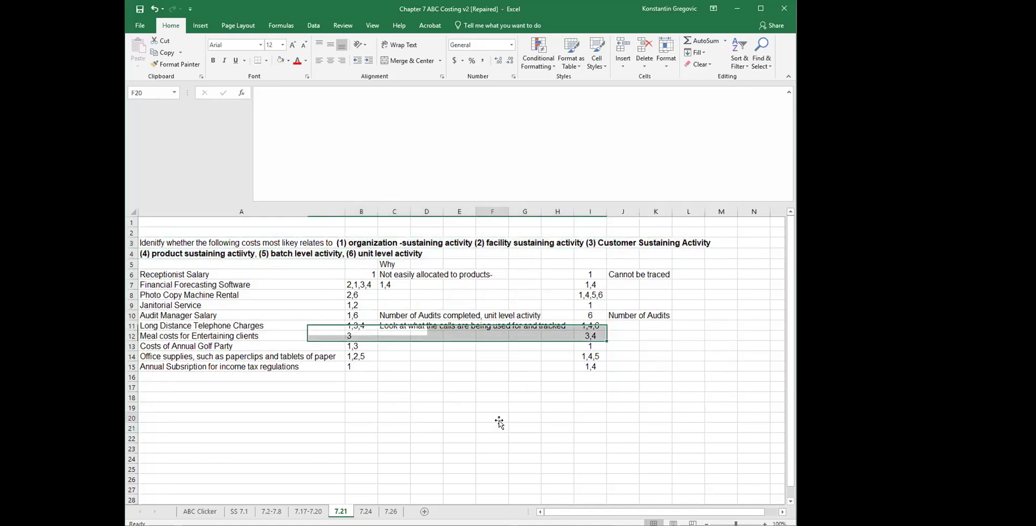
pyautogui.click(193, 283)
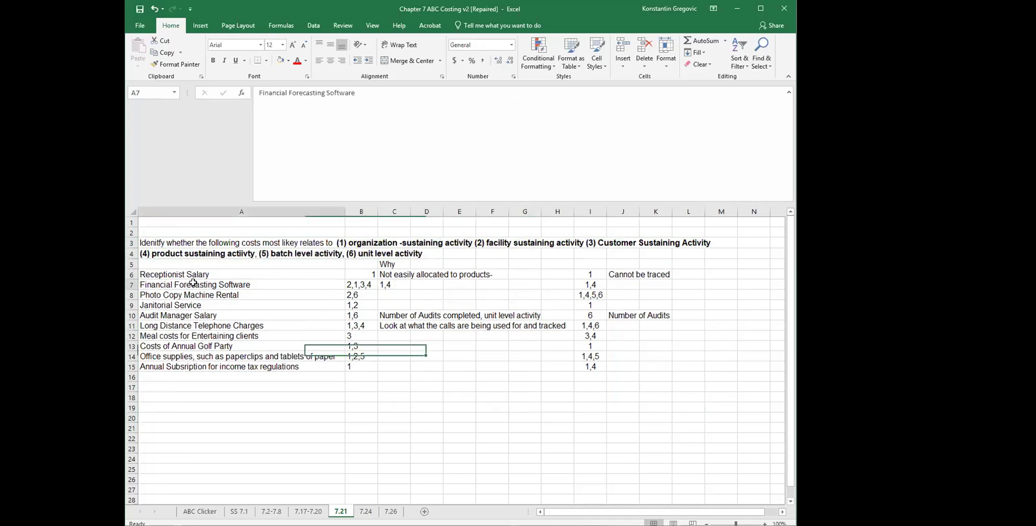
pyautogui.click(380, 241)
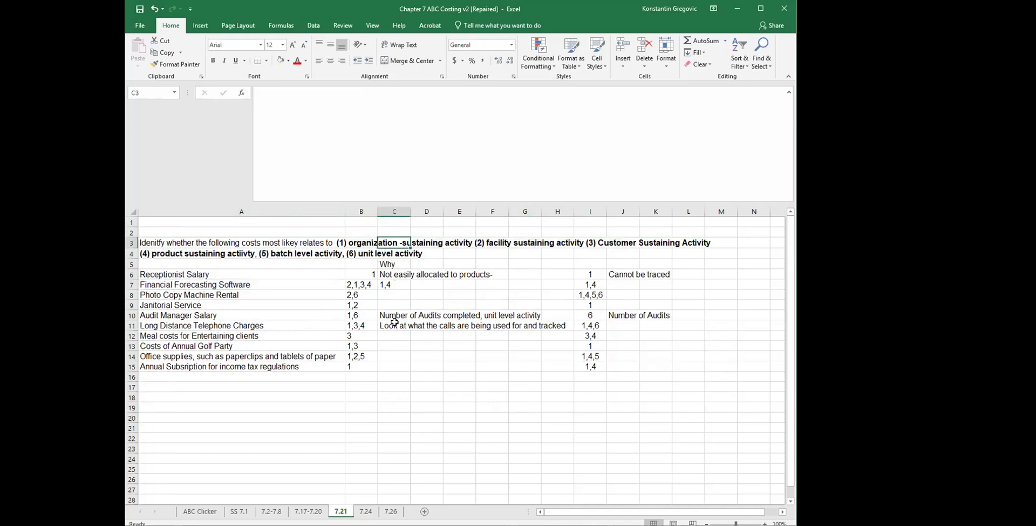
# Step: Open sheet 7.24 and read through the cost pools in B4:B10 and the cost drivers in B13:B19
pyautogui.click(366, 512)
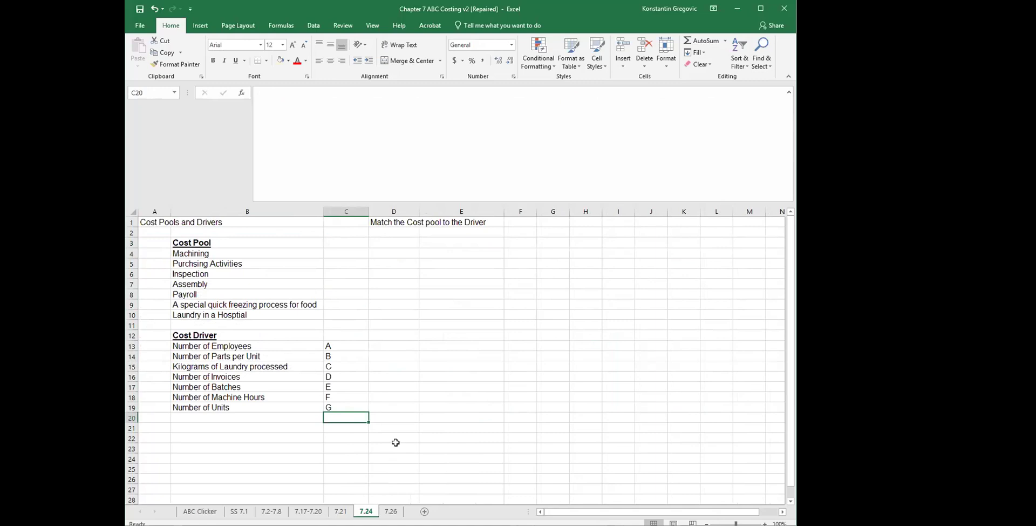
pyautogui.scroll(-6, 380, 378)
pyautogui.scroll(6, 382, 378)
pyautogui.click(207, 242)
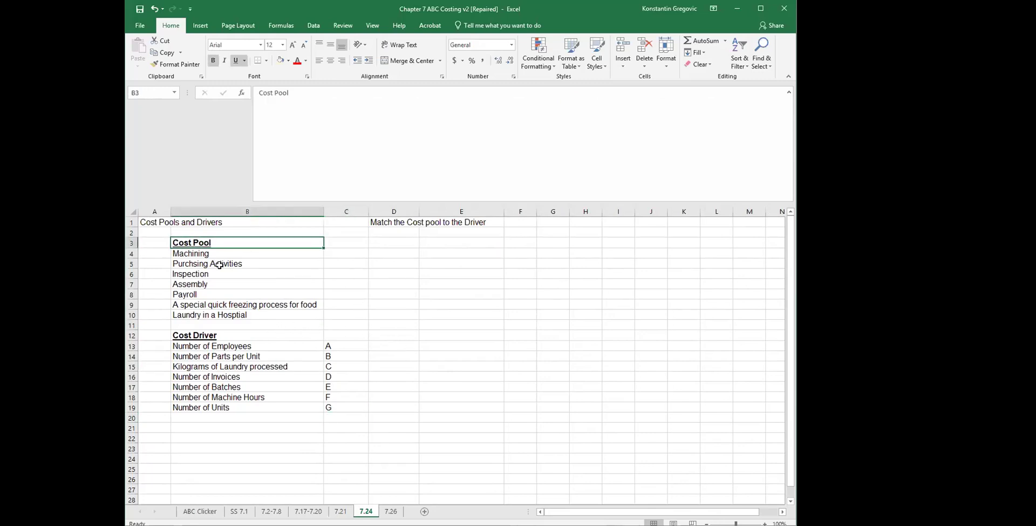
pyautogui.press('Down')
pyautogui.press('Down')
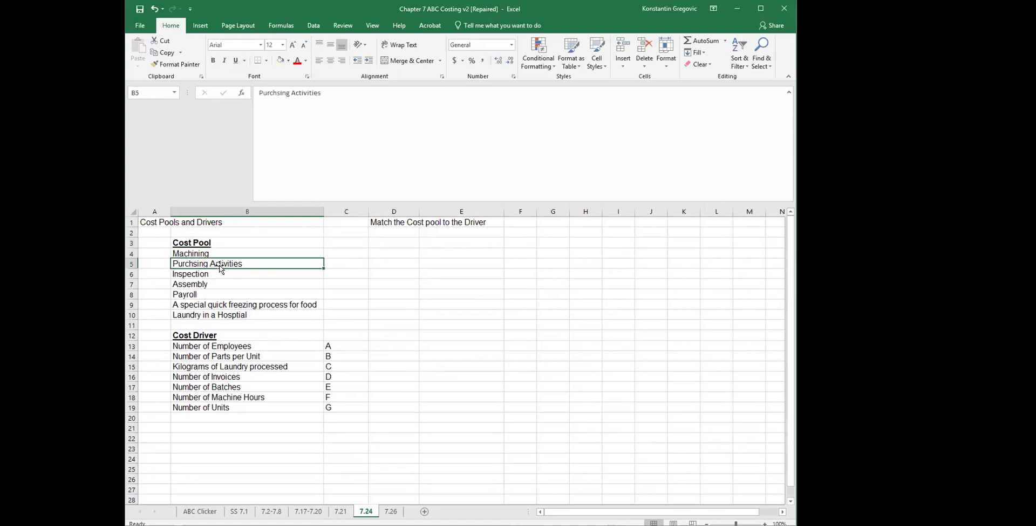
pyautogui.press('Down')
pyautogui.press('Down')
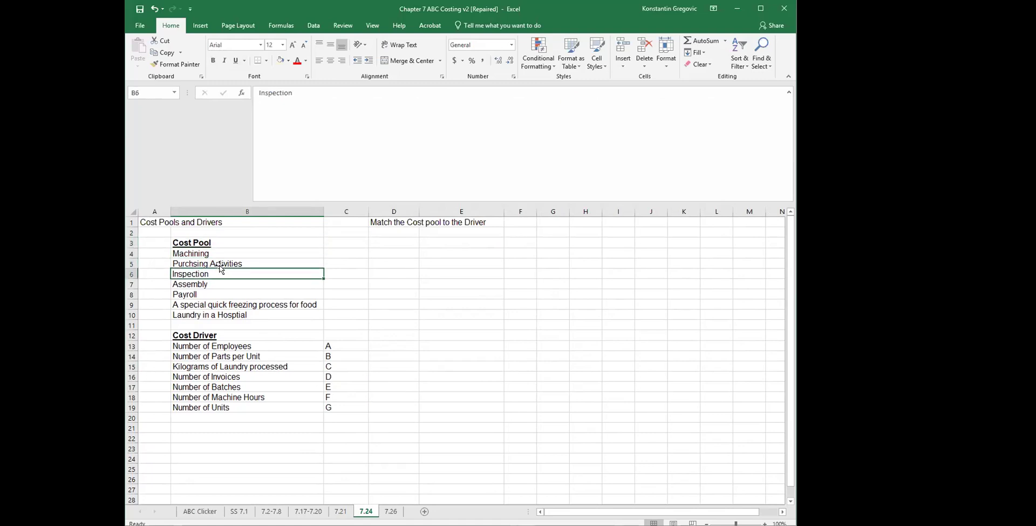
pyautogui.press('Down')
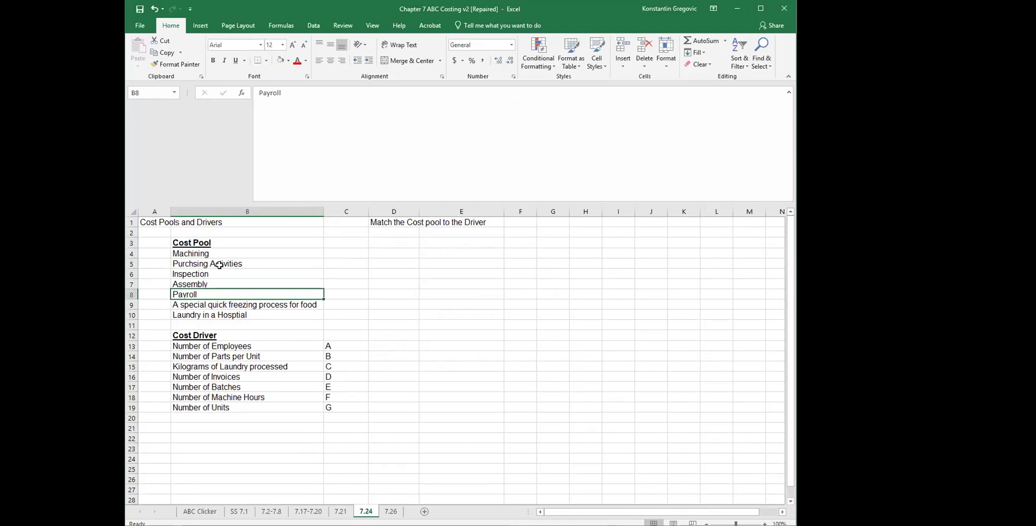
pyautogui.press('Down')
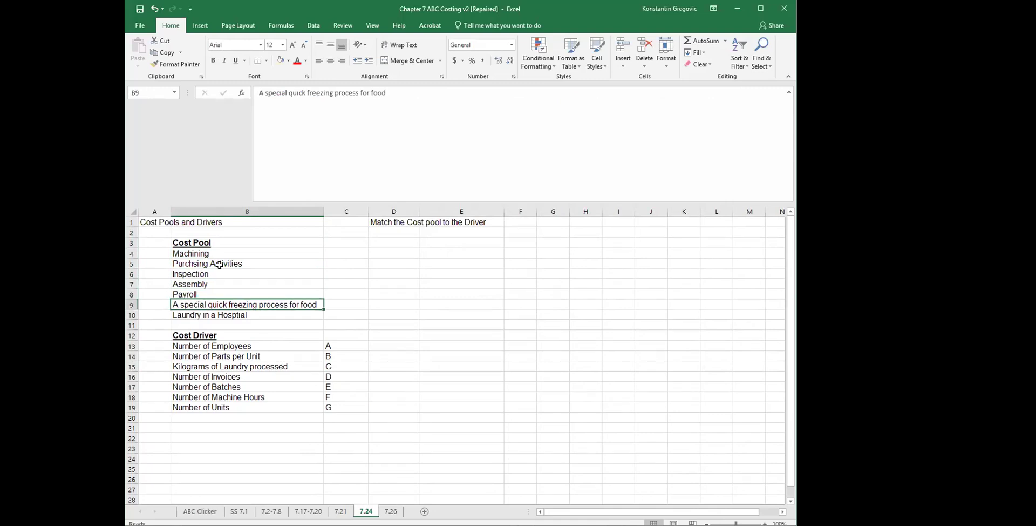
pyautogui.press('Down')
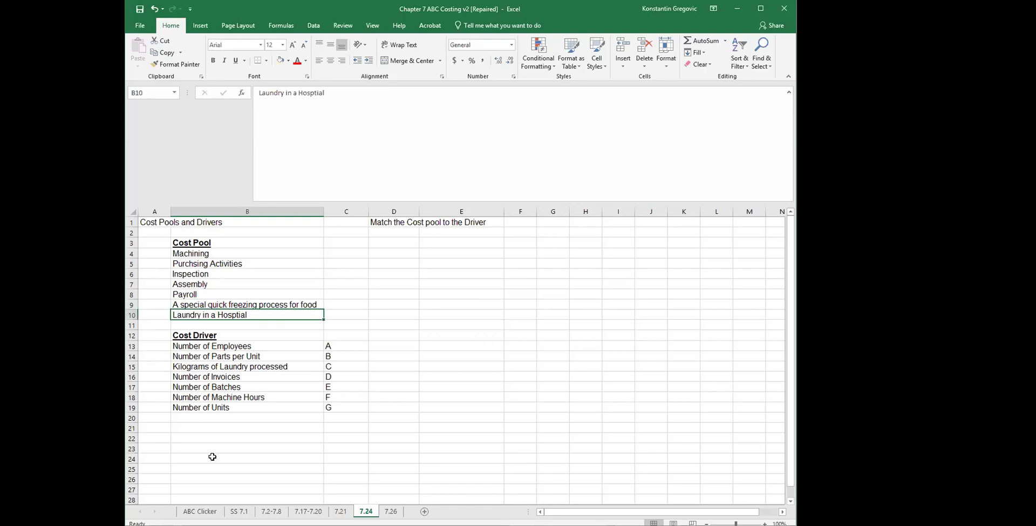
pyautogui.moveTo(217, 345); pyautogui.dragTo(204, 409)
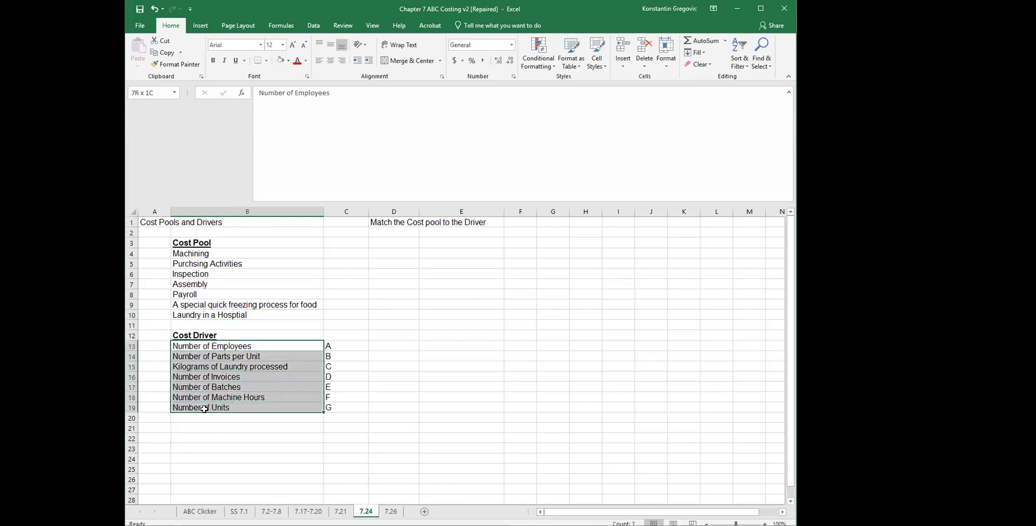
# Step: Go through the cost drivers from Number of Employees to Number of Invoices as possible matches for the Machining cost pool
pyautogui.click(193, 239)
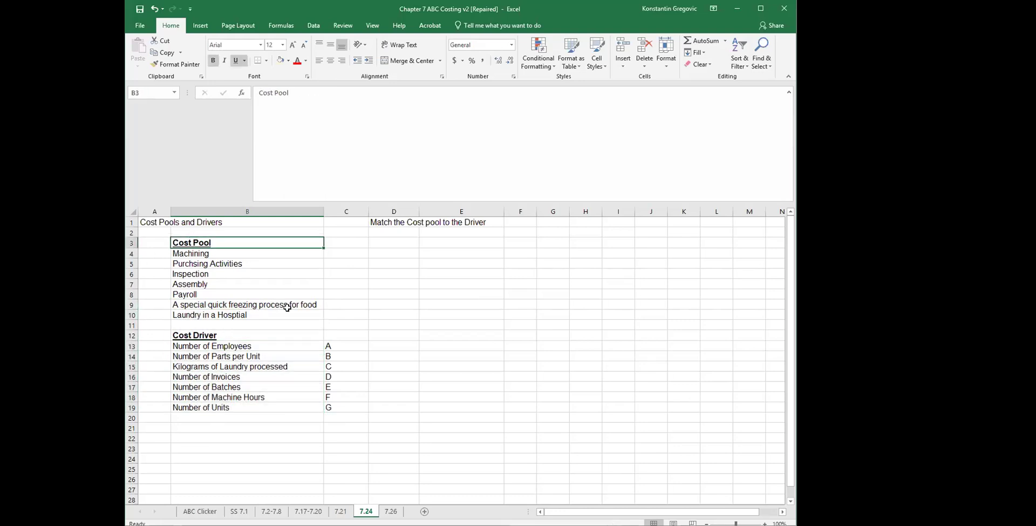
pyautogui.press('Down')
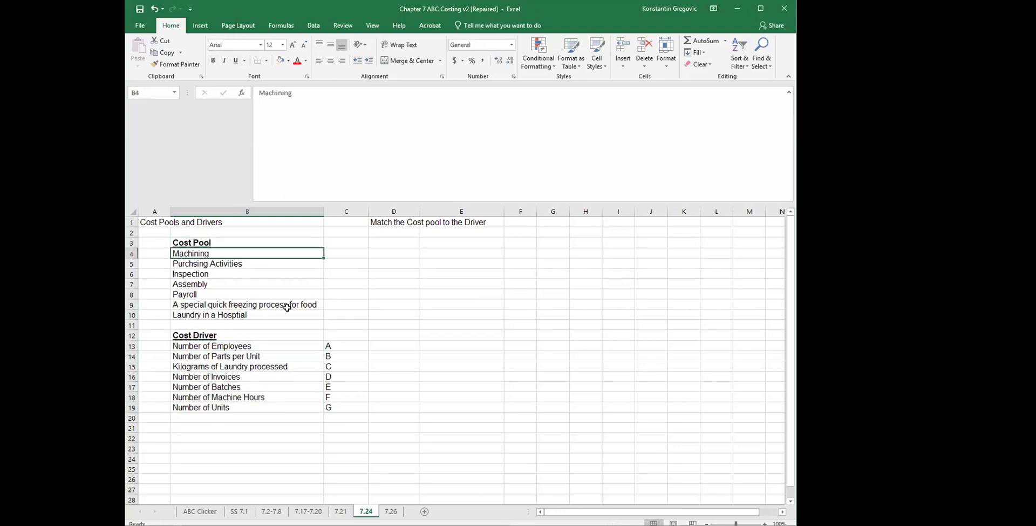
pyautogui.press('Right')
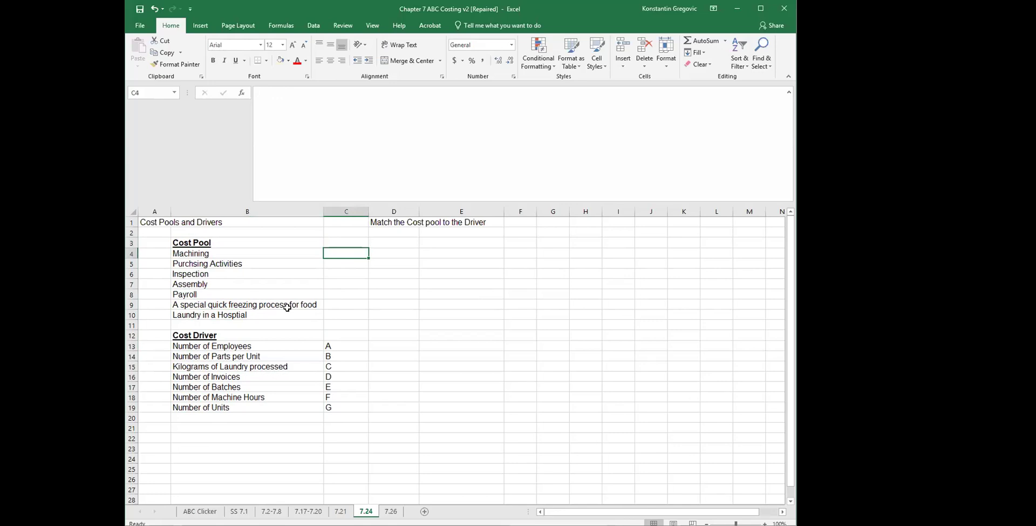
pyautogui.click(258, 346)
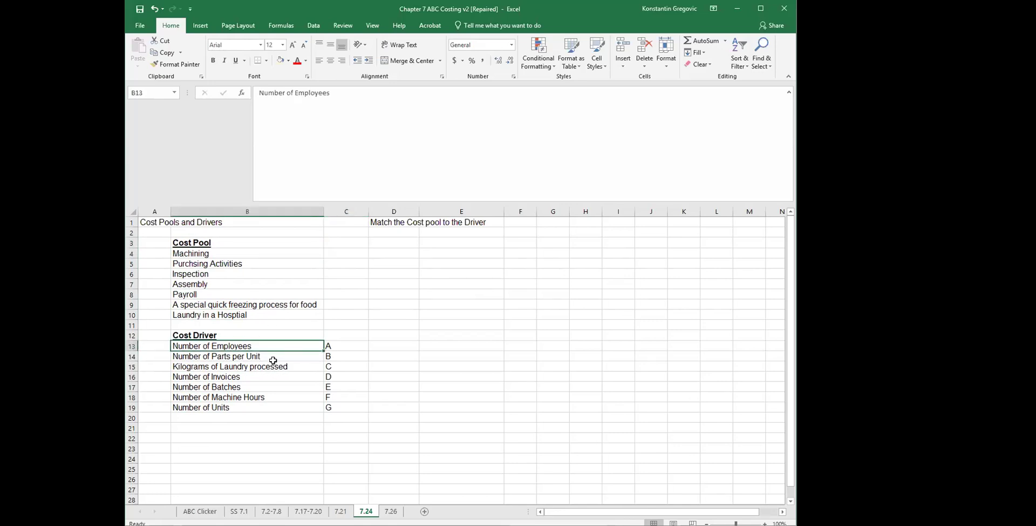
pyautogui.click(238, 356)
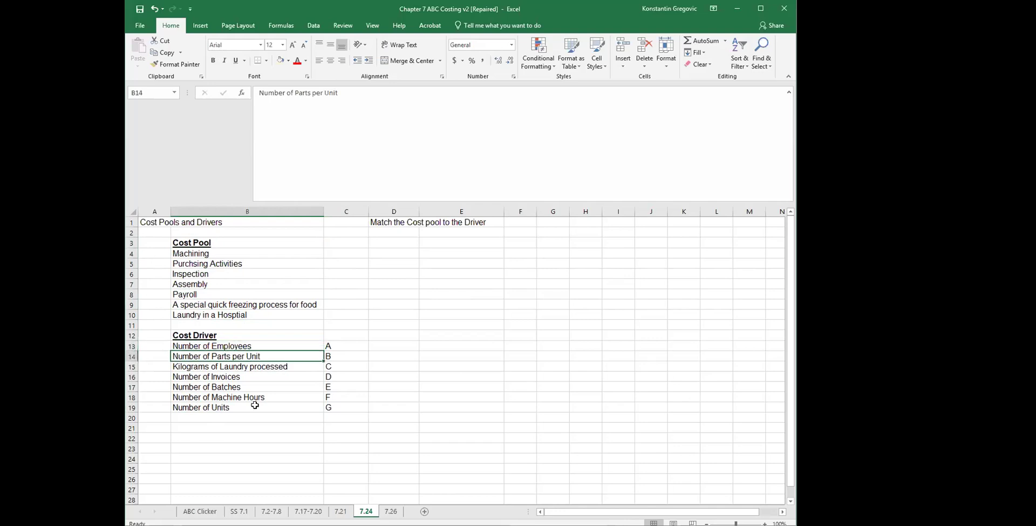
pyautogui.click(207, 369)
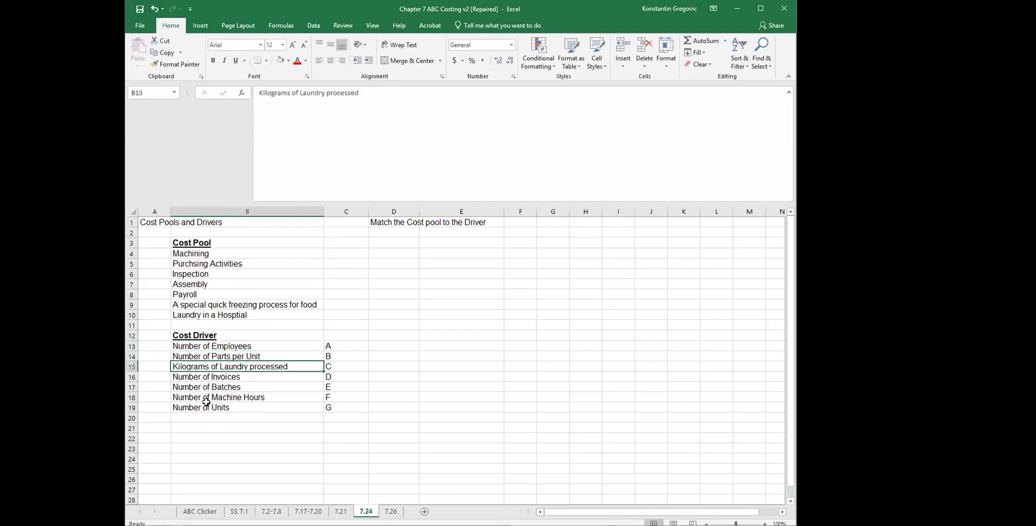
pyautogui.click(236, 378)
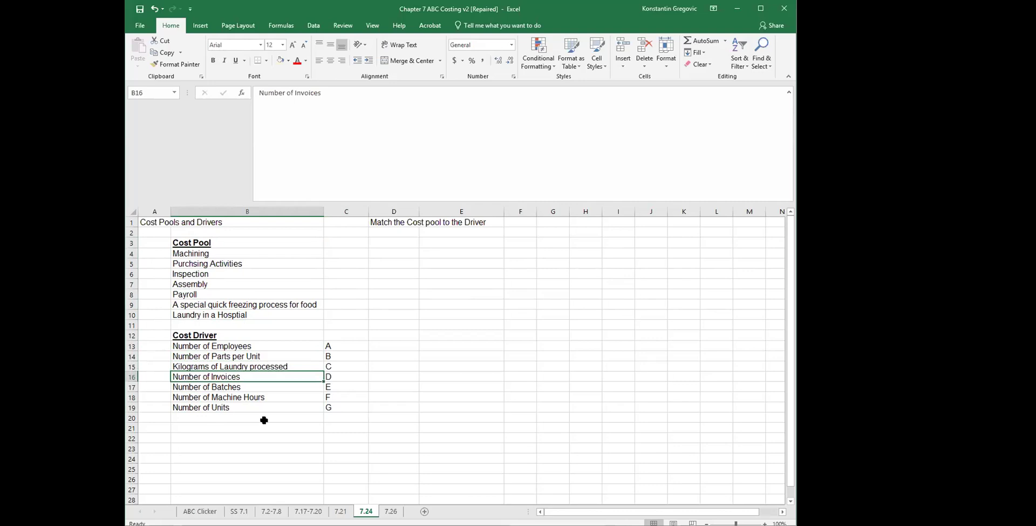
# Step: Match Machining to Number of Machine Hours by filling driver letter F in C18 yellow and entering F in C4
pyautogui.click(221, 398)
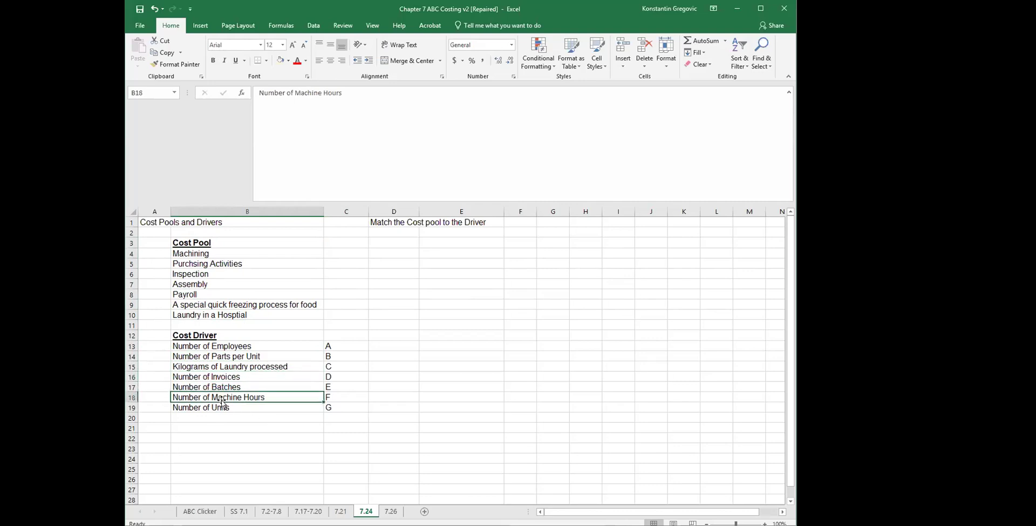
pyautogui.click(329, 398)
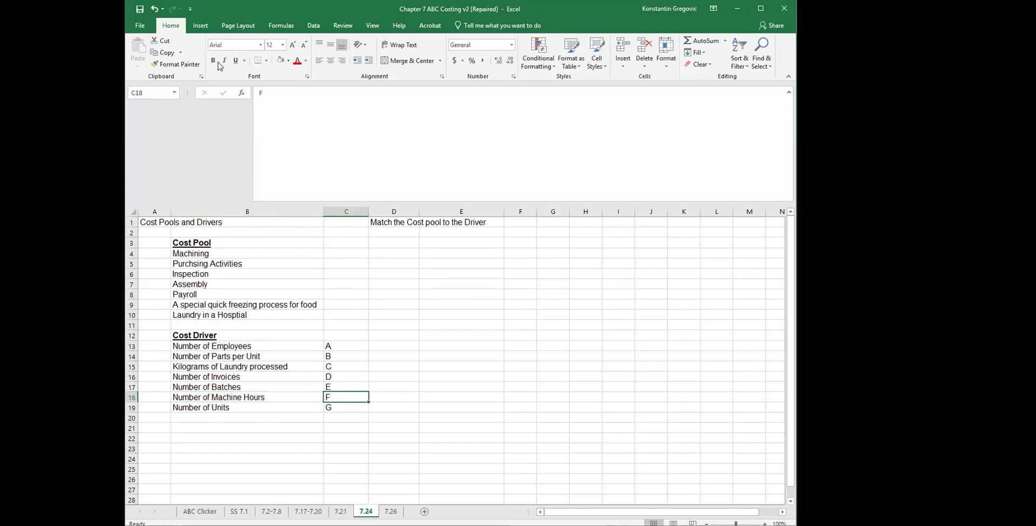
pyautogui.click(287, 62)
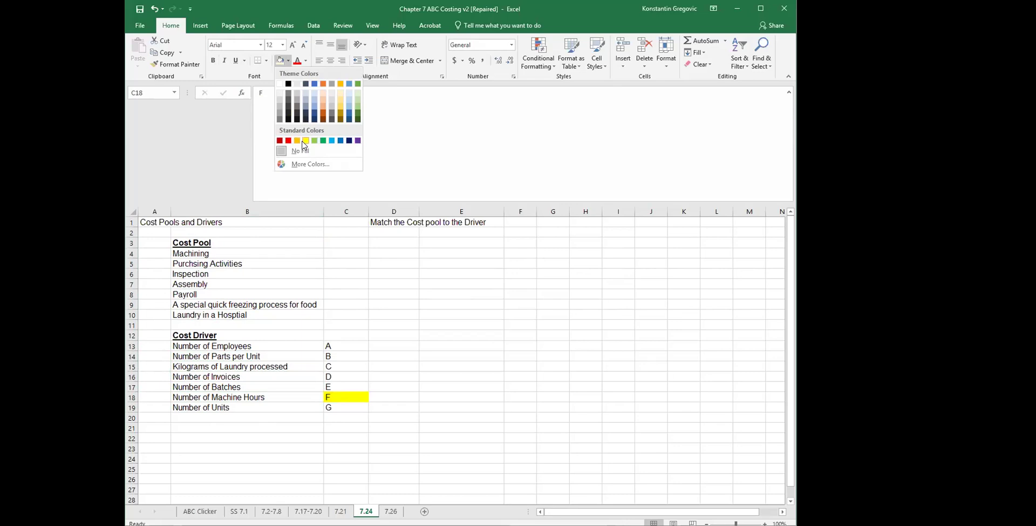
pyautogui.click(305, 141)
pyautogui.click(347, 252)
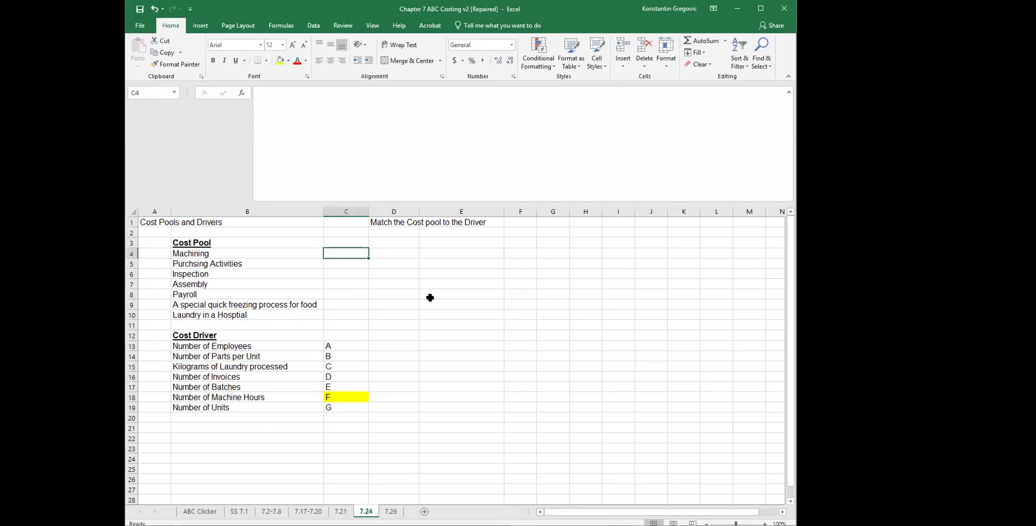
pyautogui.write('F')
pyautogui.press('Return')
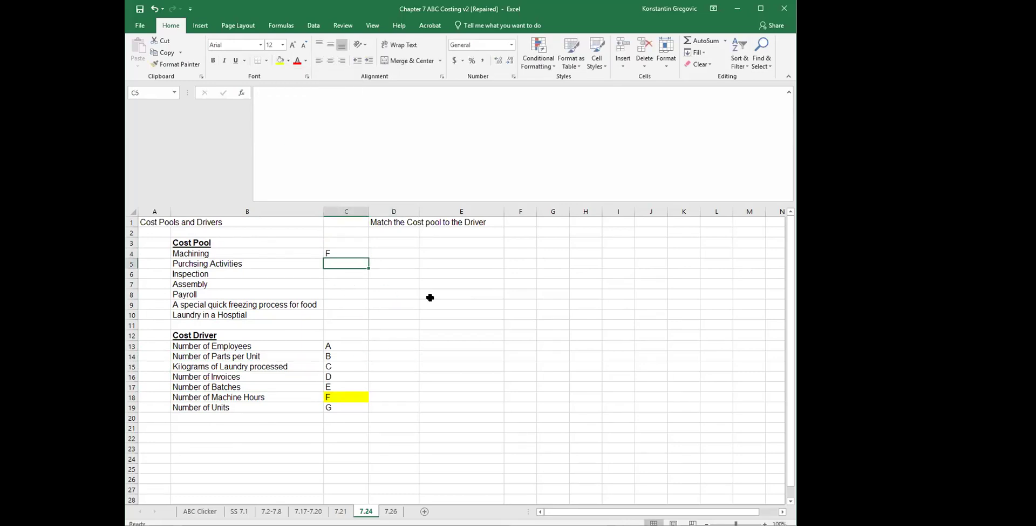
# Step: Correct the spelling of the cost pool in B5 to Purchasing Activities
pyautogui.click(246, 265)
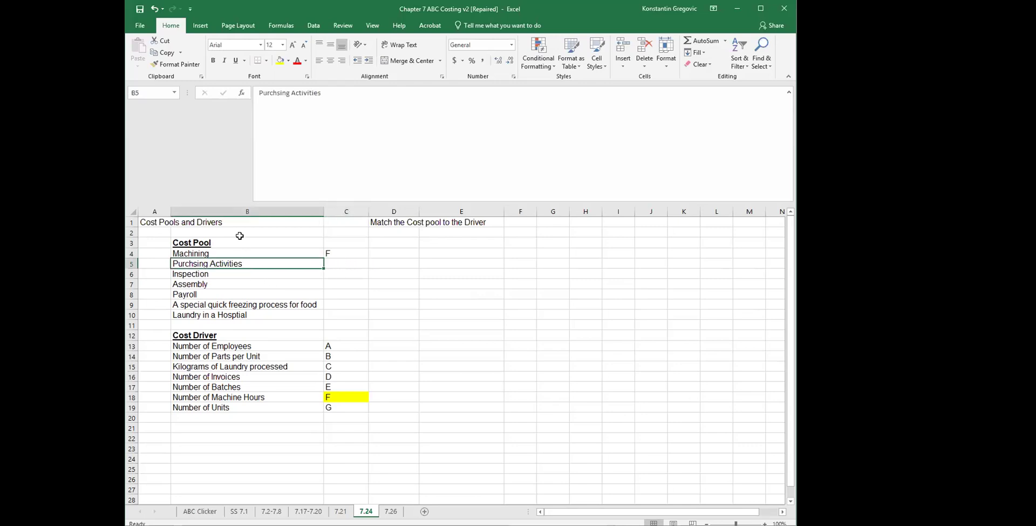
pyautogui.click(277, 93)
pyautogui.write('a')
pyautogui.press('Return')
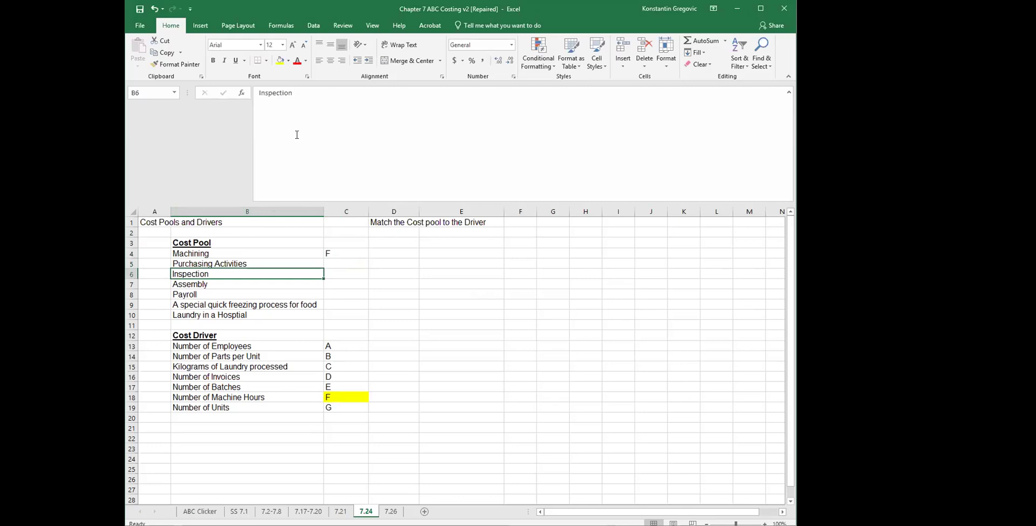
pyautogui.press('Up')
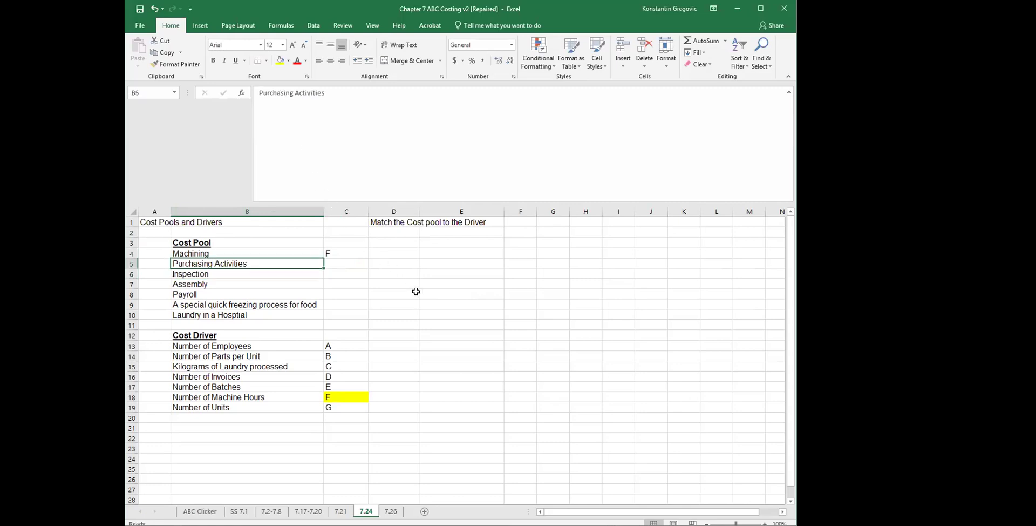
# Step: Match Purchasing Activities to Number of Batches by filling driver letter E in C17 yellow and entering E in C5
pyautogui.click(356, 264)
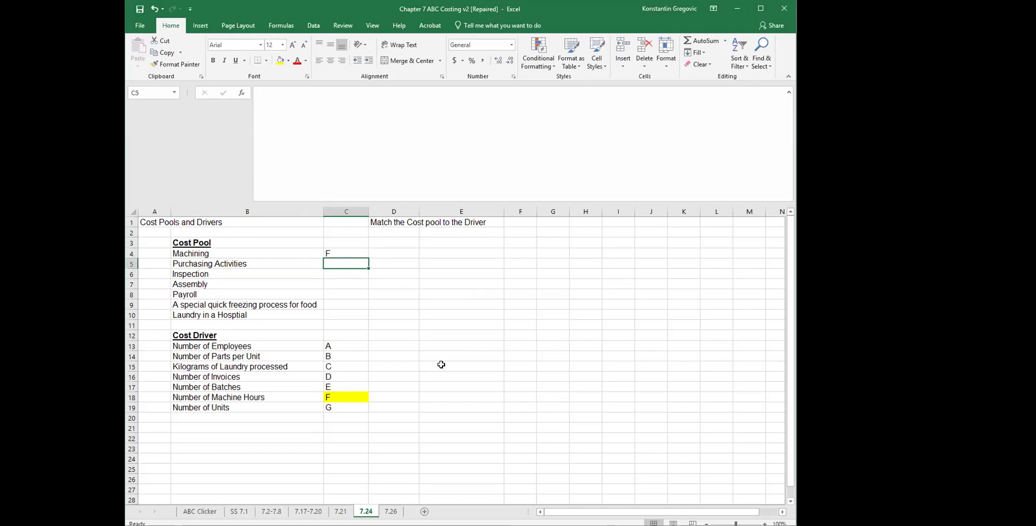
pyautogui.click(229, 387)
pyautogui.click(341, 384)
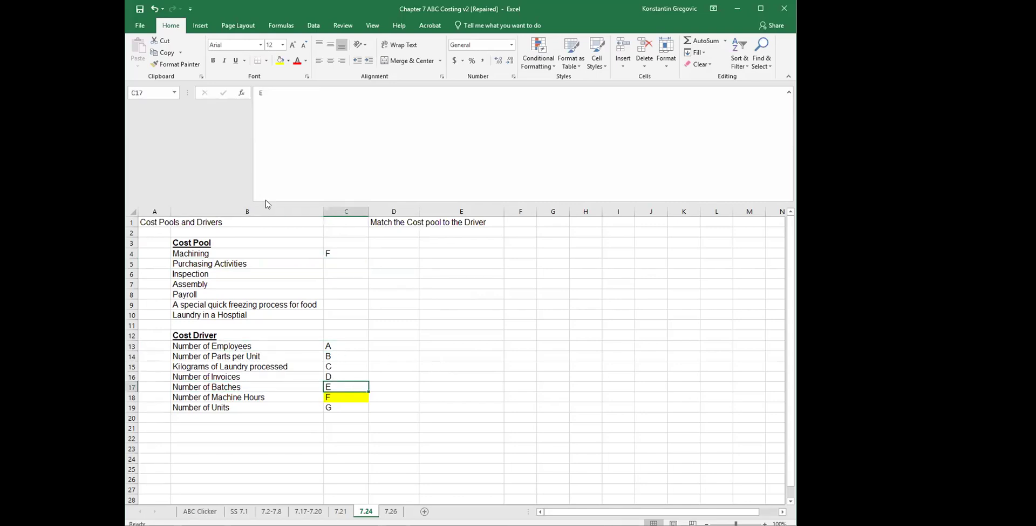
pyautogui.click(280, 60)
pyautogui.click(349, 263)
pyautogui.write('E')
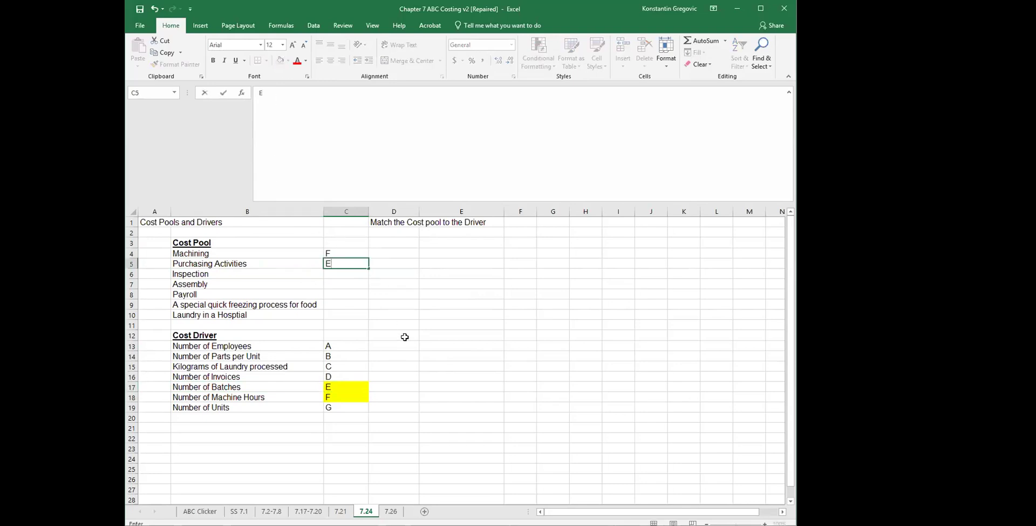
pyautogui.click(422, 363)
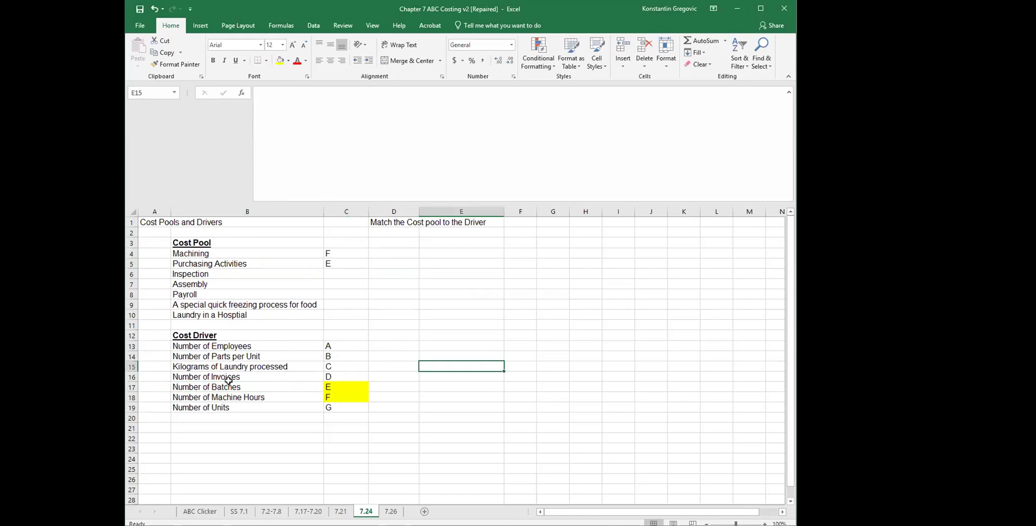
# Step: Add Number of Invoices as a second driver for Purchasing Activities, making C5 read E,D
pyautogui.click(344, 375)
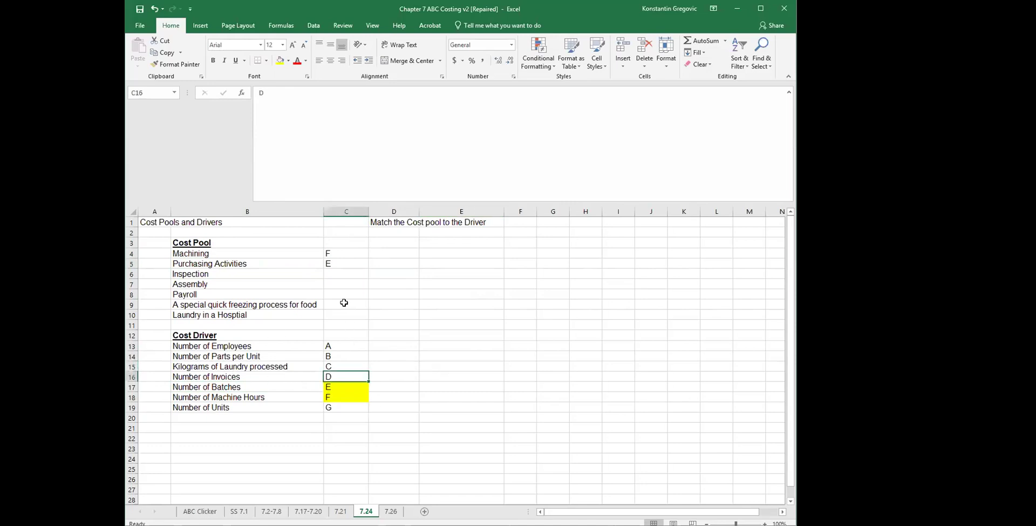
pyautogui.click(345, 264)
pyautogui.click(262, 91)
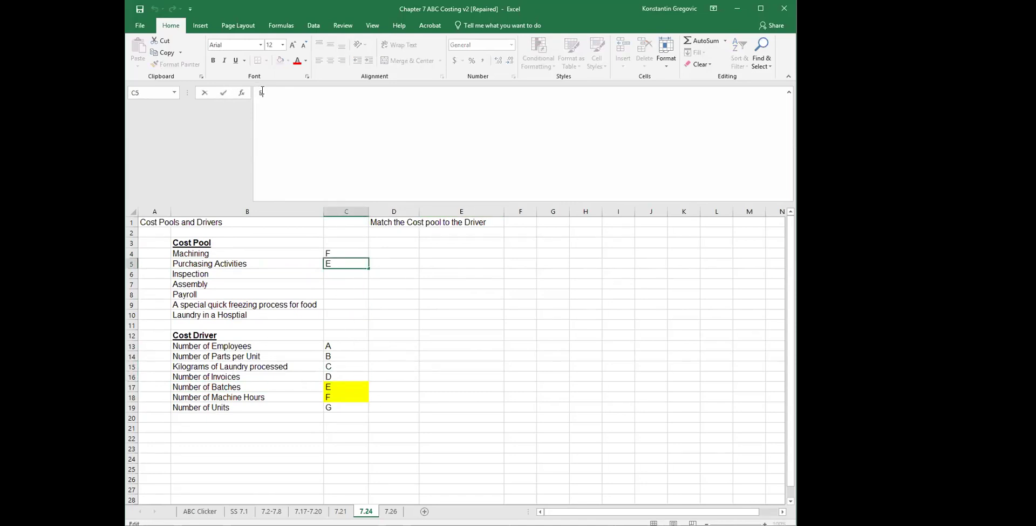
pyautogui.write(',F')
pyautogui.press('BackSpace')
pyautogui.write('D')
pyautogui.press('Return')
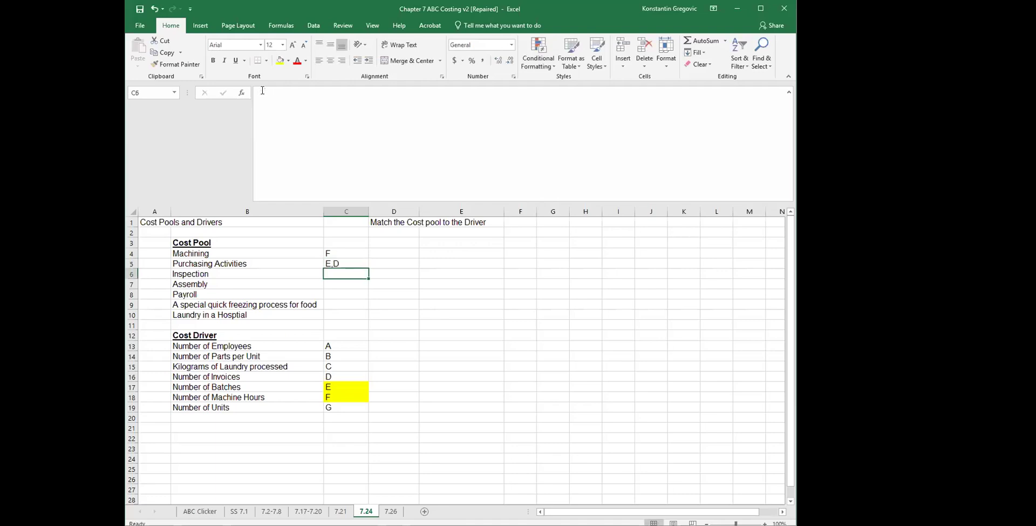
pyautogui.press('Up')
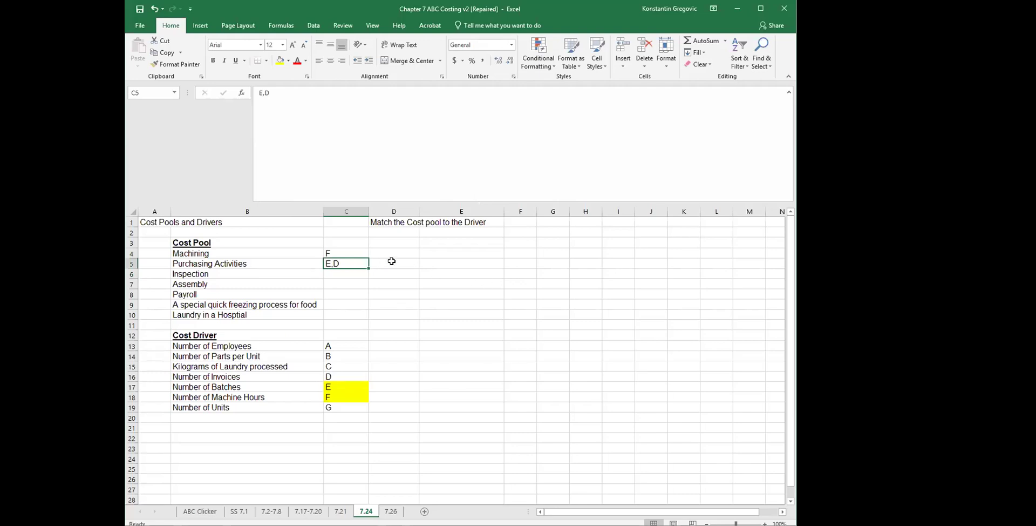
# Step: Separate the Purchasing Activities drivers by entering D alone in C5 and E beside it in D5
pyautogui.click(393, 262)
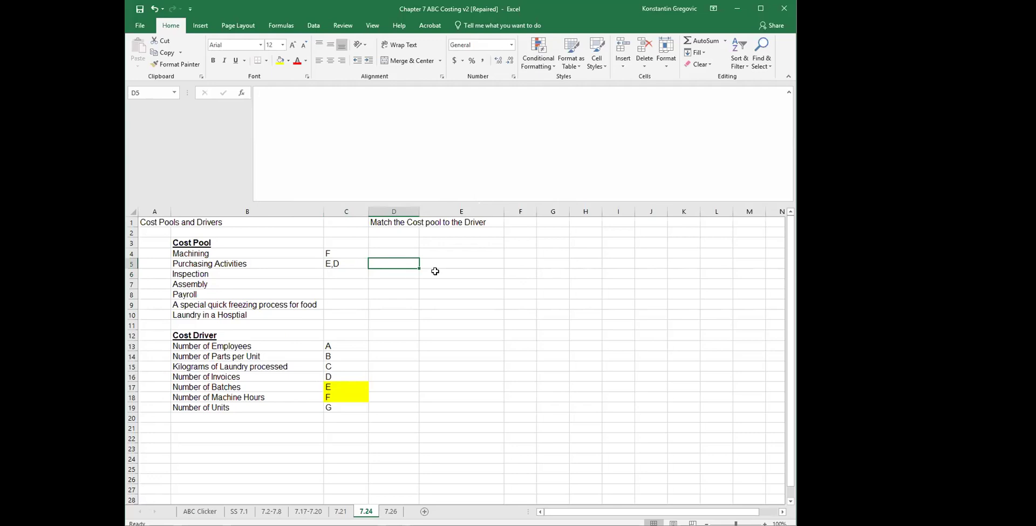
pyautogui.press('Left')
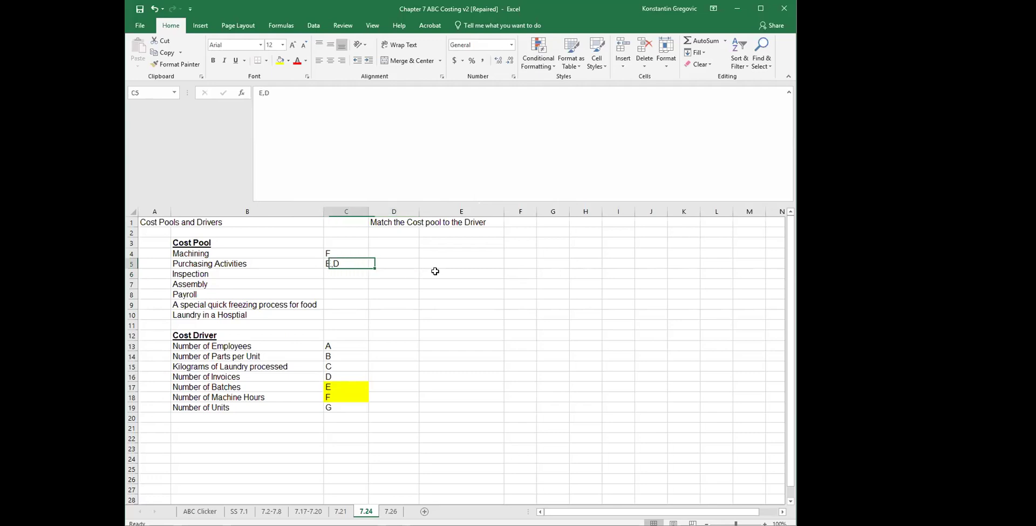
pyautogui.write('D')
pyautogui.press('Return')
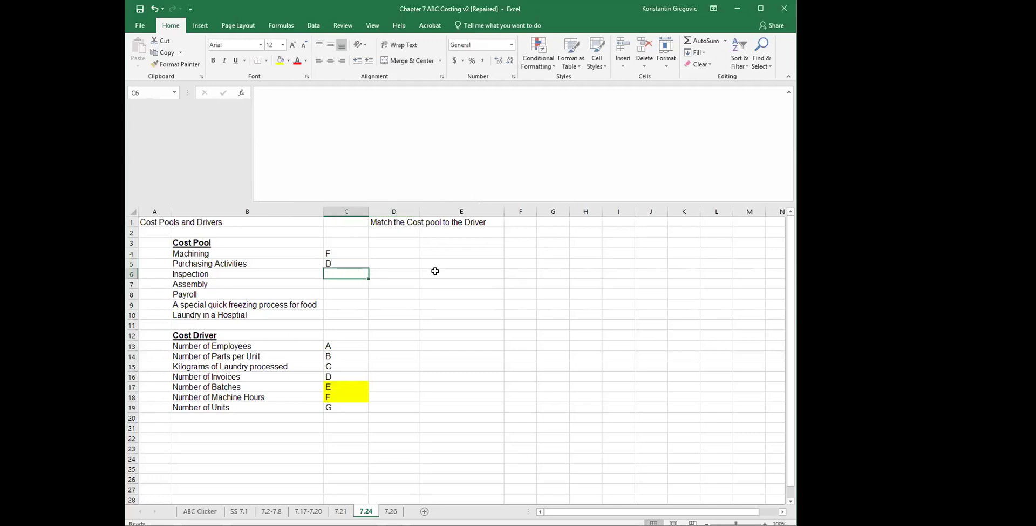
pyautogui.press('Up')
pyautogui.press('Right')
pyautogui.write('E')
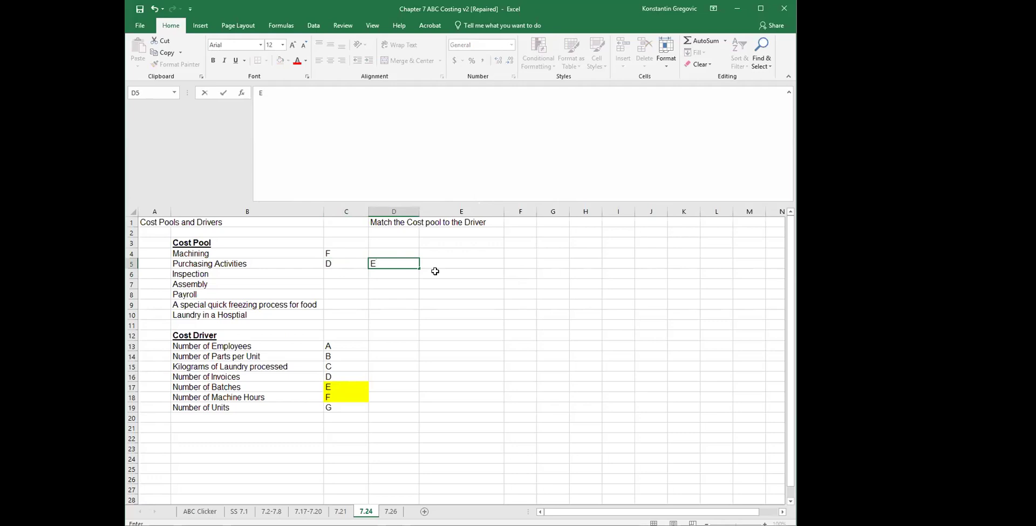
# Step: Enter the column heading Maybe in D3 above the alternative driver letters
pyautogui.press('Up')
pyautogui.press('Up')
pyautogui.write('Maybe')
pyautogui.press('Return')
pyautogui.press('Down')
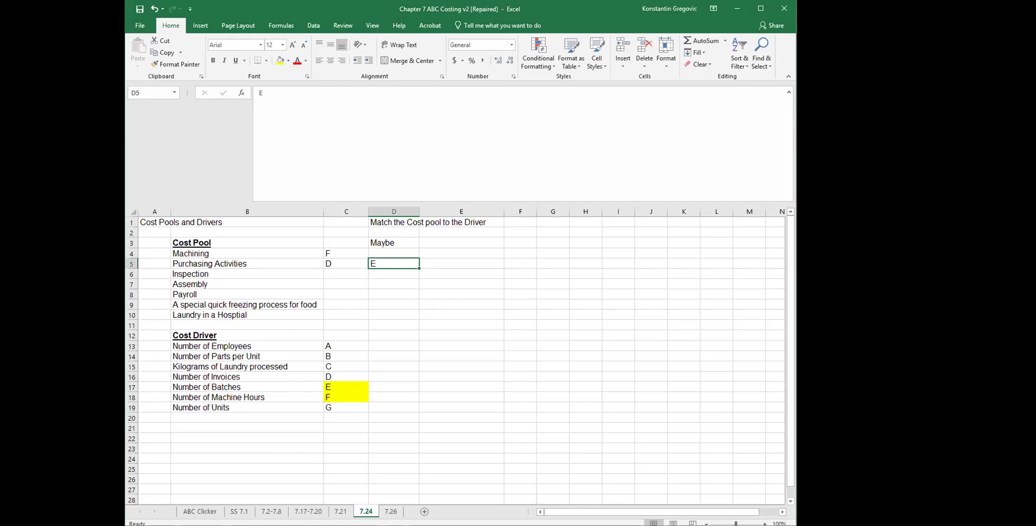
# Step: Add Number of Units as another possible driver for Purchasing Activities, making D5 read E,G
pyautogui.click(345, 410)
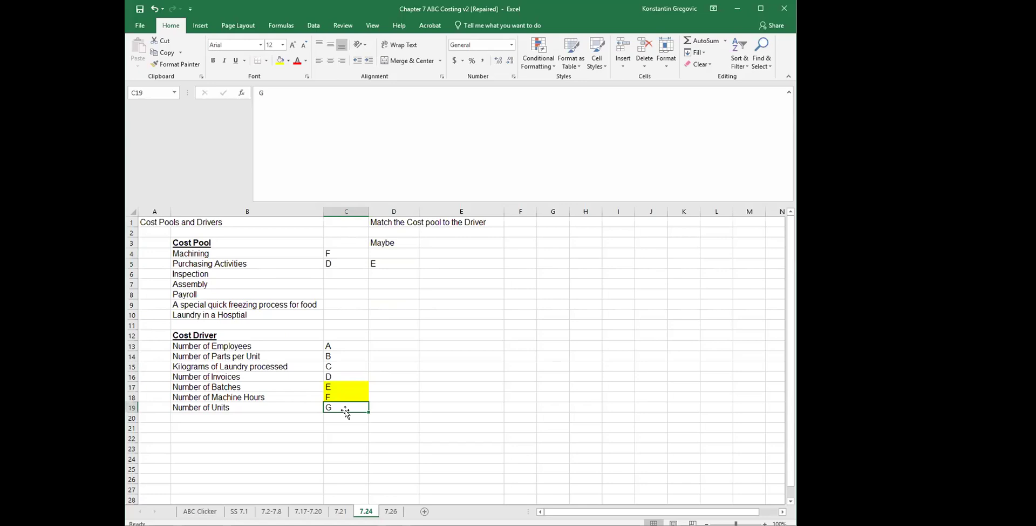
pyautogui.click(263, 263)
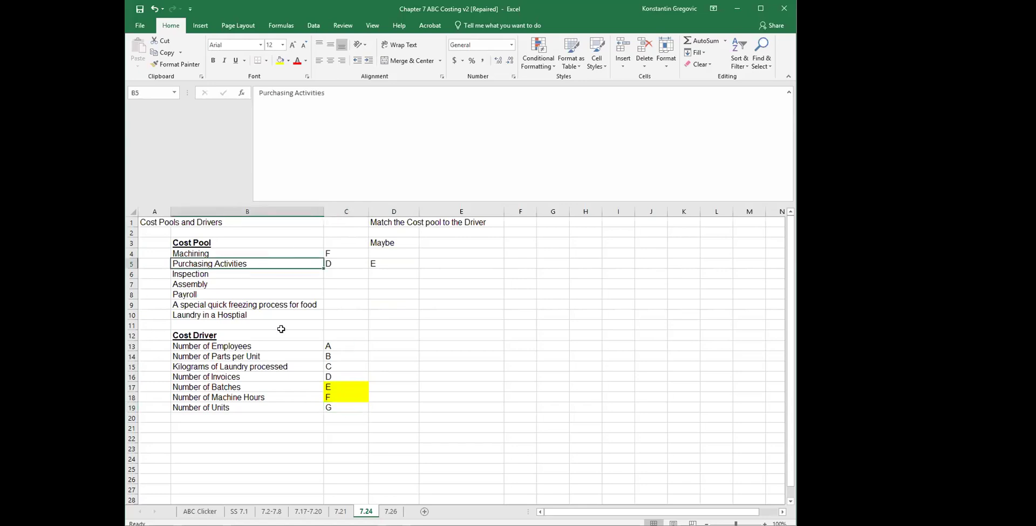
pyautogui.click(391, 264)
pyautogui.click(301, 101)
pyautogui.write(',G')
pyautogui.press('Return')
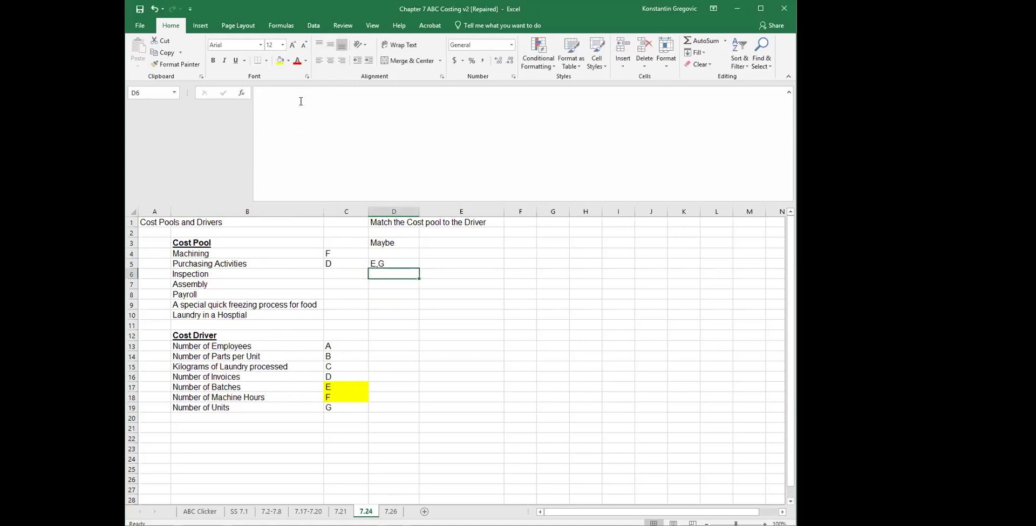
pyautogui.press('Up')
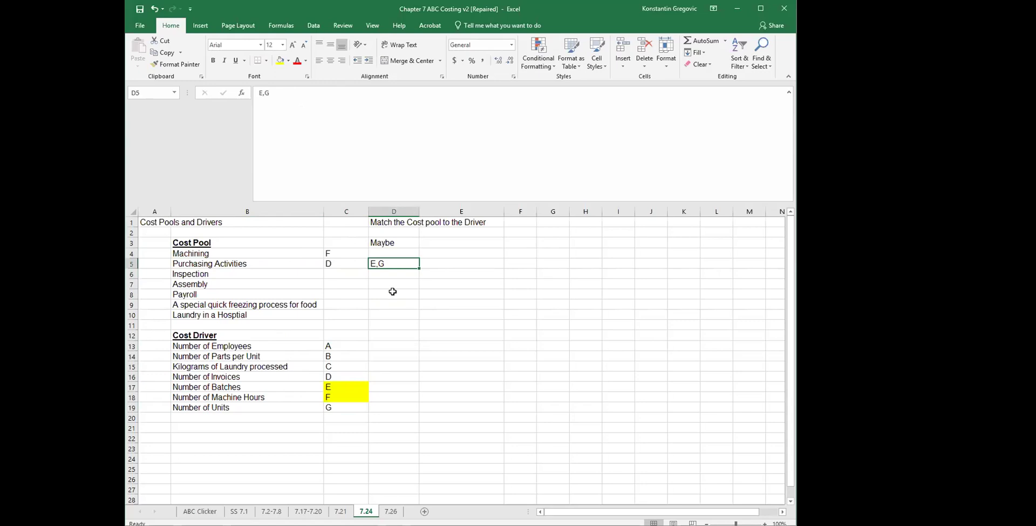
pyautogui.click(340, 264)
pyautogui.click(386, 263)
# Step: Consider the drivers for Inspection and enter A in D6 for Number of Employees as a possible match
pyautogui.click(326, 274)
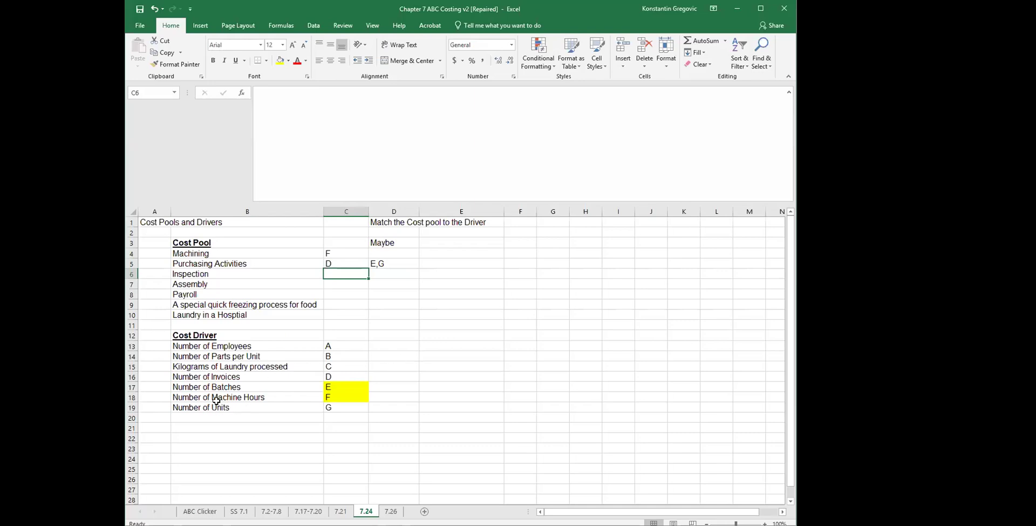
pyautogui.click(219, 378)
pyautogui.click(229, 366)
pyautogui.click(256, 354)
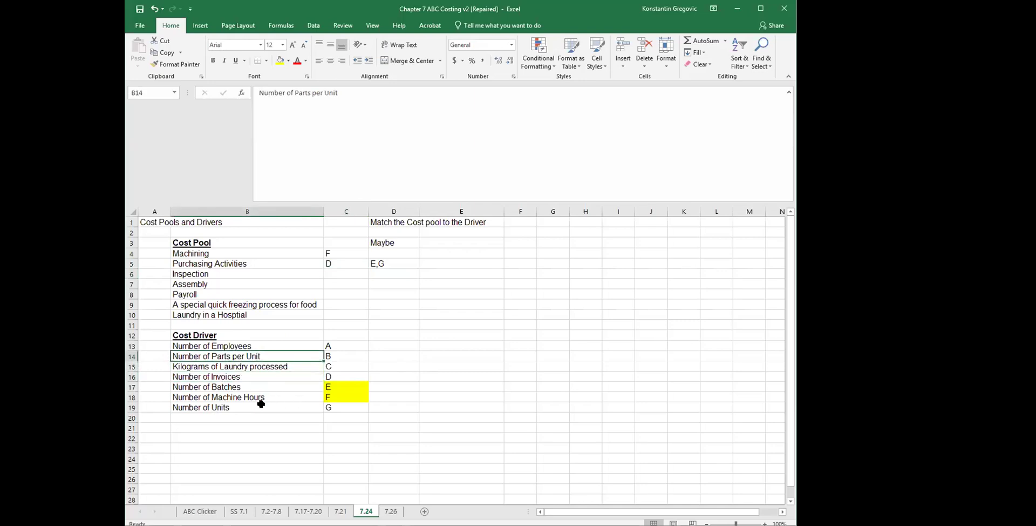
pyautogui.click(247, 344)
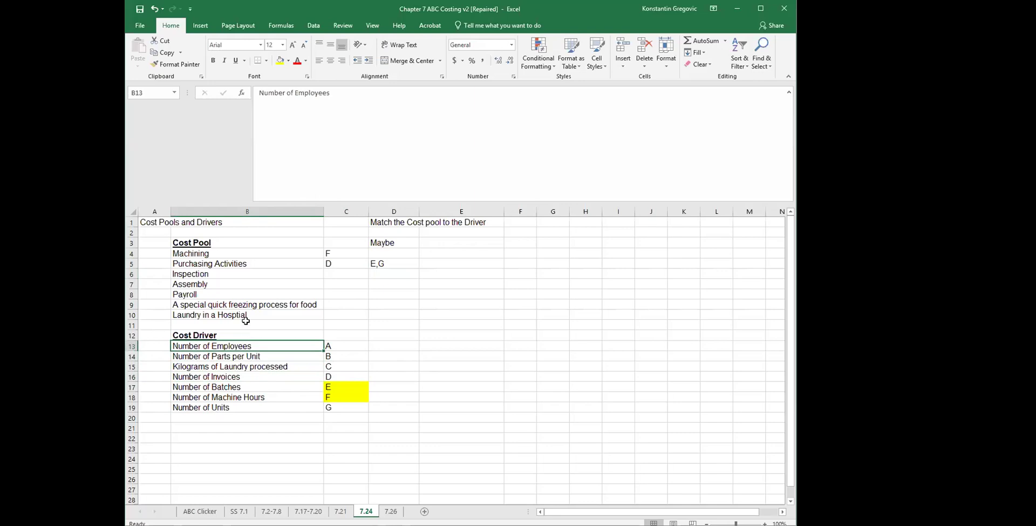
pyautogui.click(336, 272)
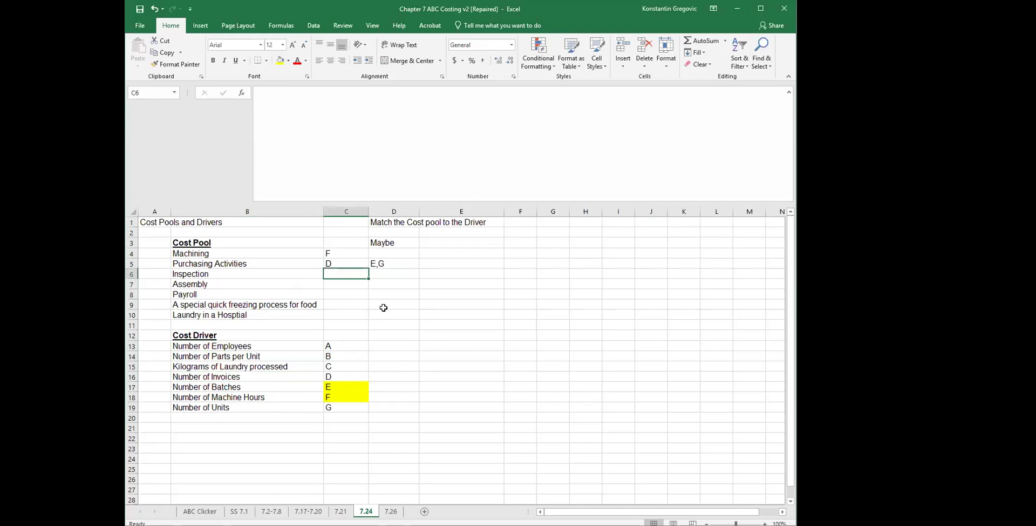
pyautogui.press('Right')
pyautogui.write('A')
pyautogui.press('Return')
pyautogui.press('Up')
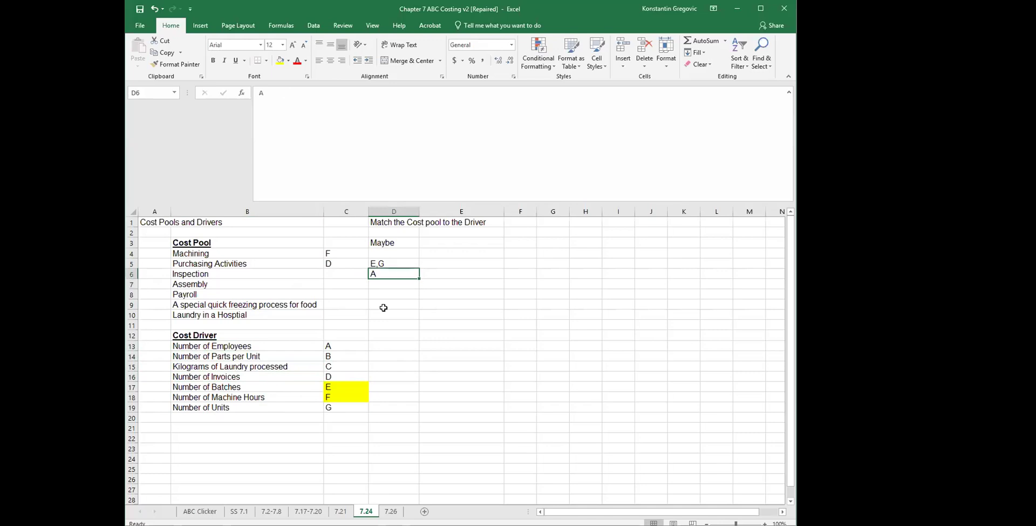
# Step: Add Number of Units and Number of Machine Hours as possible Inspection drivers, making D6 read A,G,F
pyautogui.click(276, 94)
pyautogui.write(',G')
pyautogui.press('Return')
pyautogui.press('Up')
pyautogui.click(276, 94)
pyautogui.write(',G')
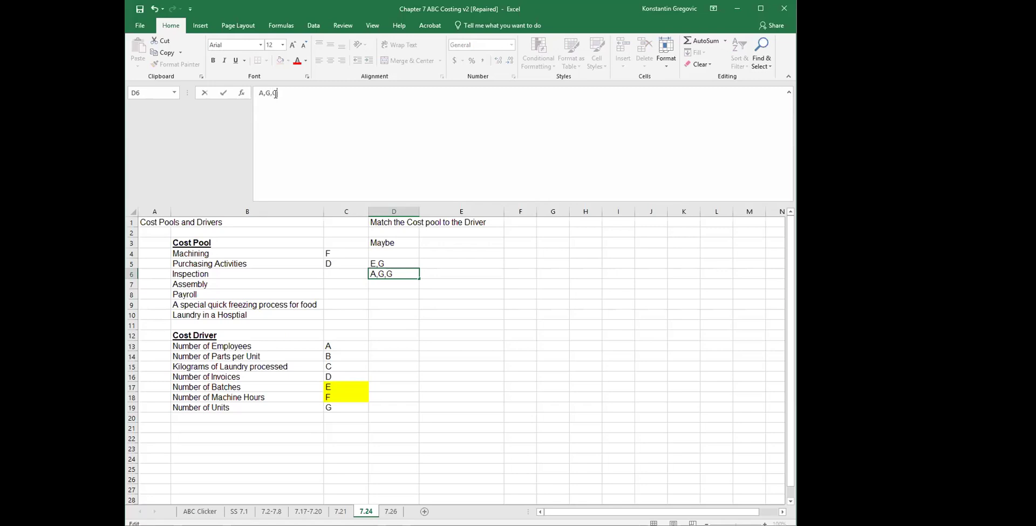
pyautogui.press('BackSpace')
pyautogui.write('F')
pyautogui.press('Return')
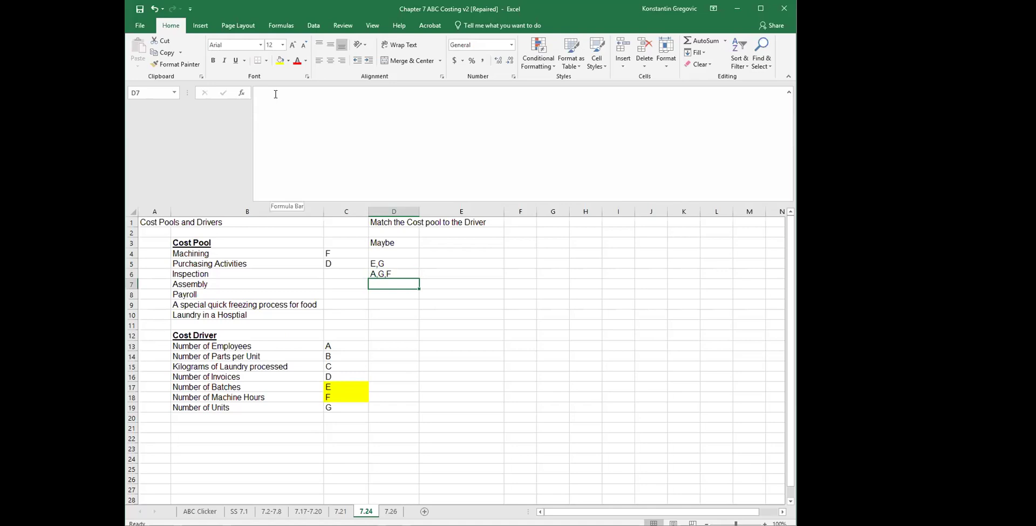
# Step: Review the driver letters beside the cost pools from Machining down to the quick freezing process, returning to Inspection
pyautogui.press('Up')
pyautogui.press('Up')
pyautogui.press('Left')
pyautogui.press('Left')
pyautogui.press('Up')
pyautogui.press('Right')
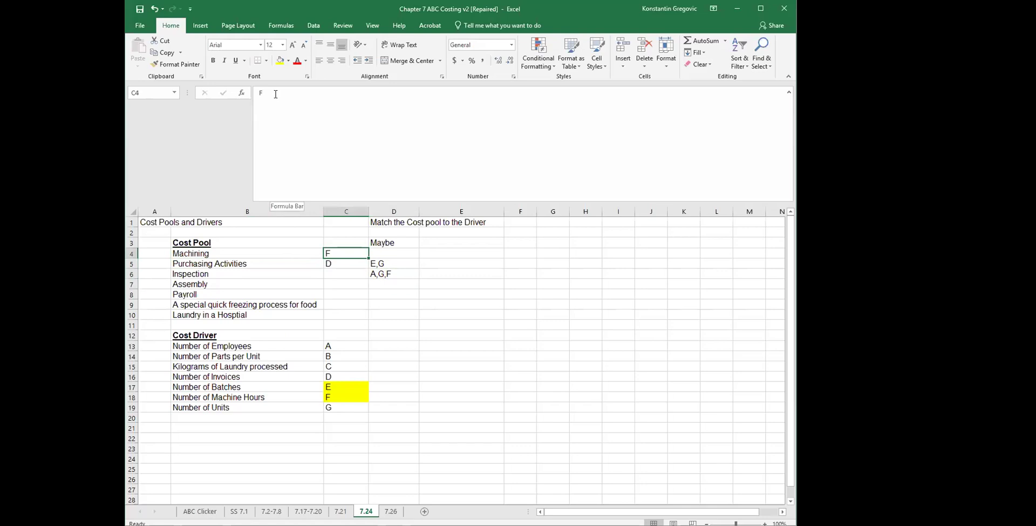
pyautogui.press('Down')
pyautogui.press('Down')
pyautogui.press('Down')
pyautogui.press('Down')
pyautogui.press('Down')
pyautogui.press('Down')
pyautogui.press('Up')
pyautogui.press('Up')
pyautogui.press('Up')
pyautogui.press('Up')
pyautogui.press('Up')
pyautogui.press('Right')
pyautogui.press('Down')
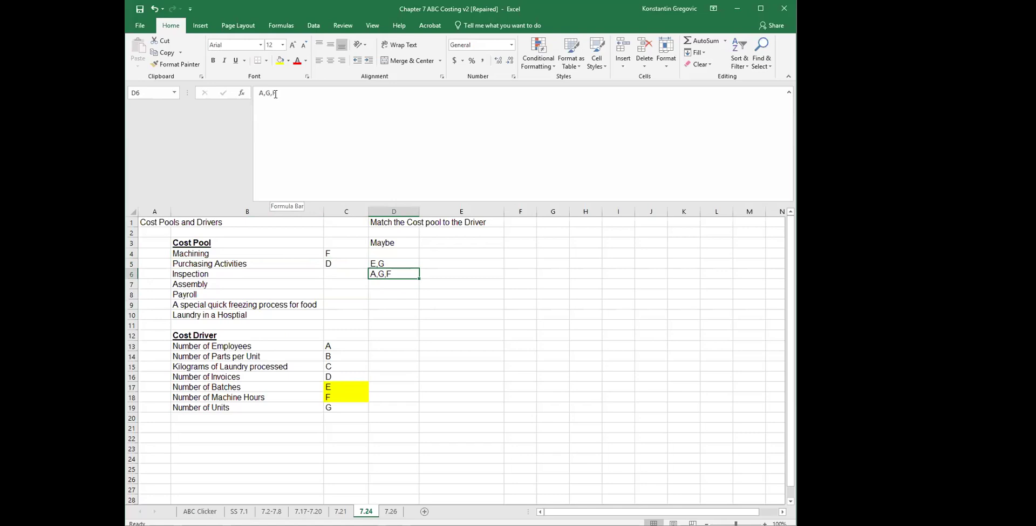
pyautogui.press('Left')
pyautogui.press('Left')
pyautogui.press('Right')
pyautogui.press('Right')
pyautogui.press('Left')
pyautogui.press('Down')
pyautogui.press('Down')
pyautogui.press('Down')
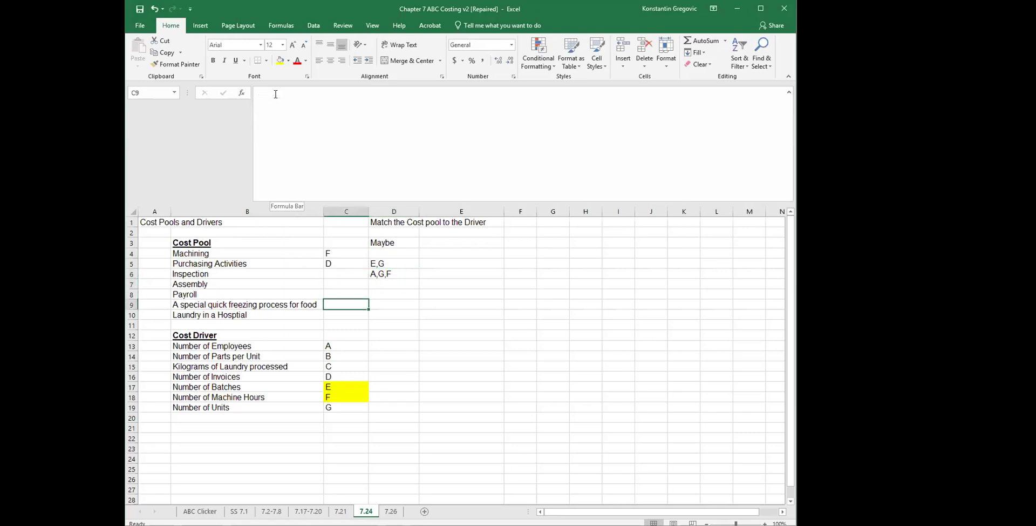
pyautogui.press('Up')
pyautogui.press('Up')
pyautogui.press('Up')
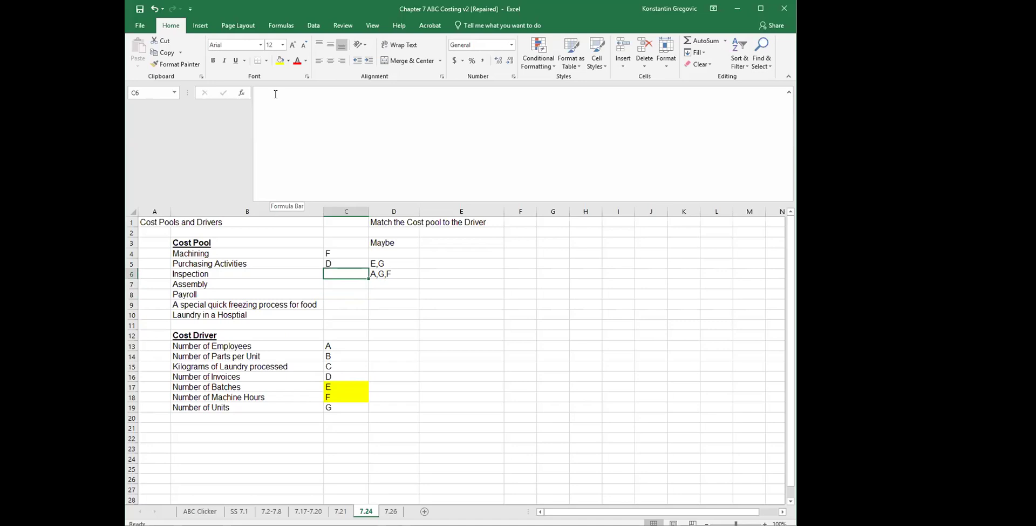
# Step: Add Number of Batches as a further possible driver for Inspection, making D6 read A,G,F,E
pyautogui.press('Right')
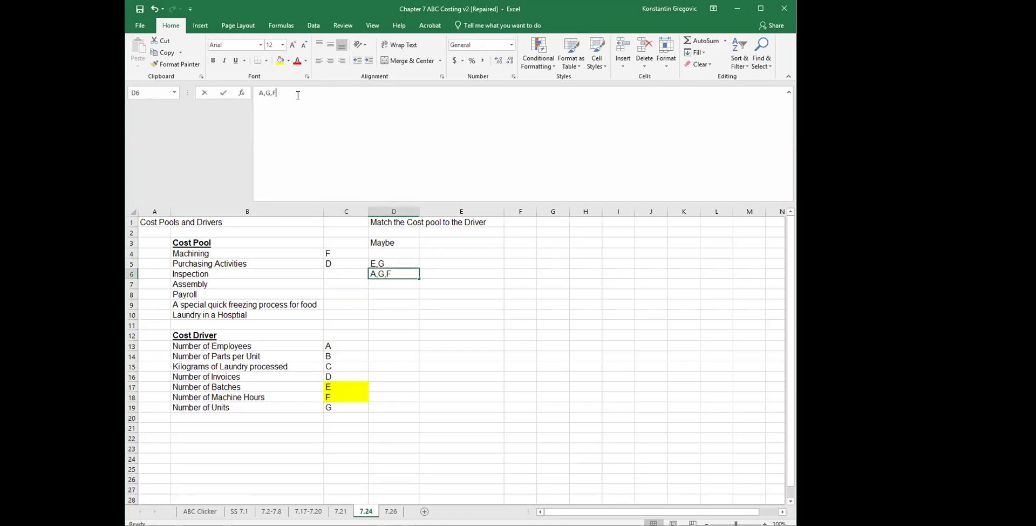
pyautogui.click(298, 95)
pyautogui.write(',E')
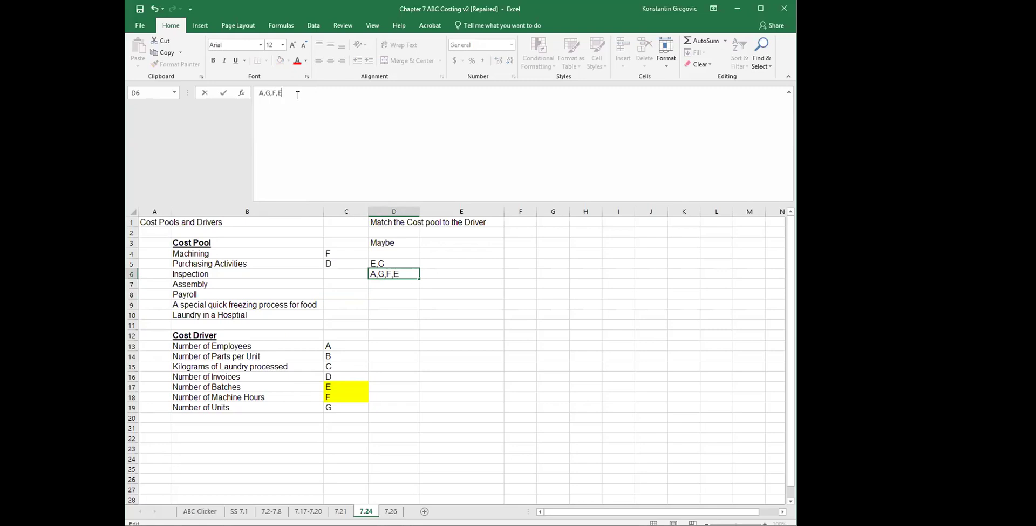
pyautogui.press('Return')
pyautogui.press('Up')
# Step: Go through the cost driver list down to Number of Units as possible matches for the Assembly cost pool
pyautogui.press('Left')
pyautogui.press('Left')
pyautogui.press('Down')
pyautogui.press('Right')
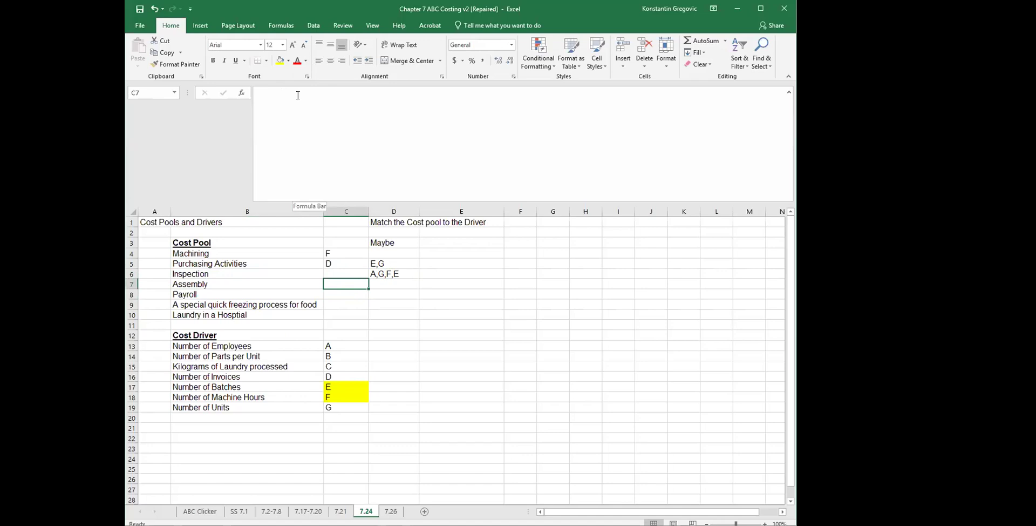
pyautogui.press('Down')
pyautogui.press('Down')
pyautogui.press('Down')
pyautogui.press('Down')
pyautogui.press('Down')
pyautogui.press('Down')
pyautogui.press('Down')
pyautogui.press('Down')
pyautogui.press('Down')
pyautogui.press('Down')
pyautogui.press('Down')
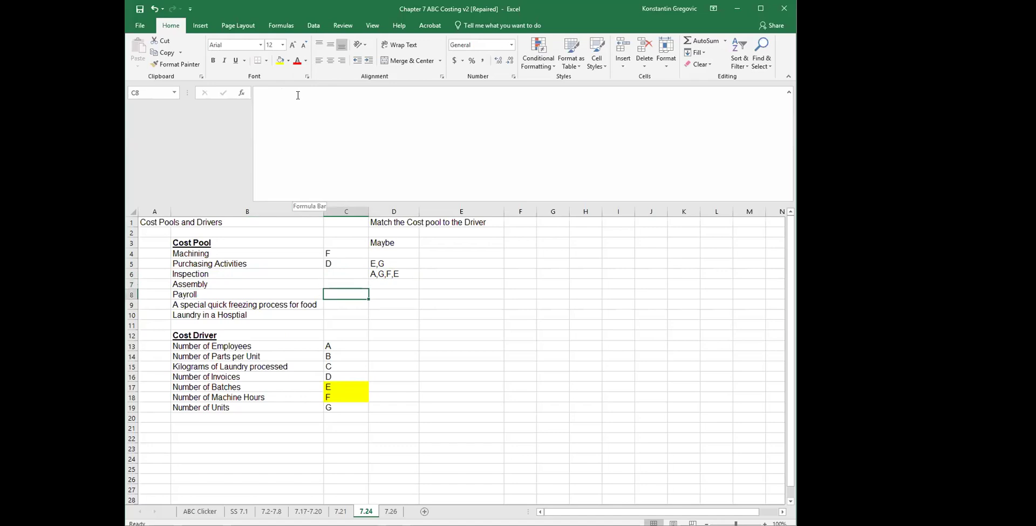
pyautogui.press('Down')
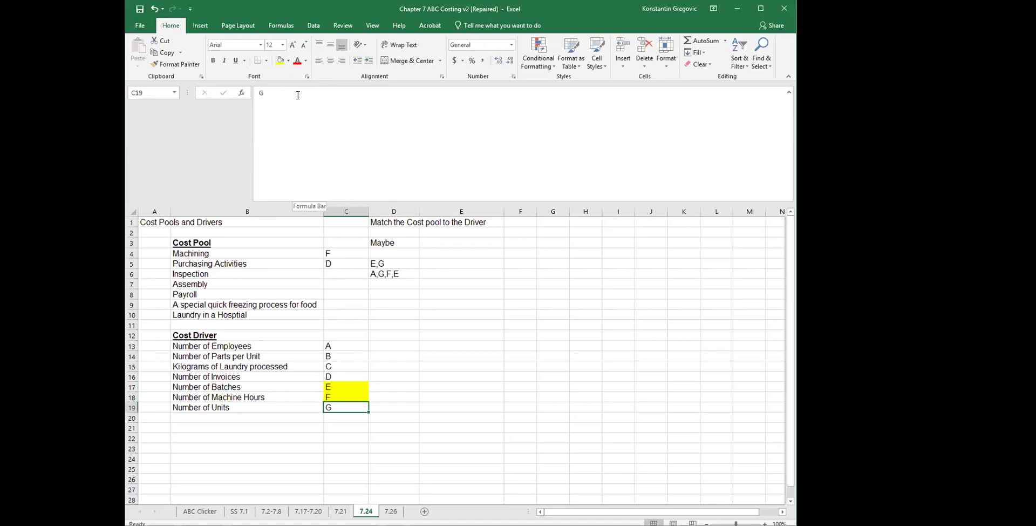
pyautogui.press('Up')
pyautogui.press('Up')
pyautogui.press('Up')
pyautogui.press('Up')
pyautogui.press('Up')
pyautogui.press('Up')
pyautogui.press('Up')
pyautogui.press('Up')
pyautogui.press('Up')
pyautogui.press('Up')
pyautogui.press('Up')
pyautogui.press('Up')
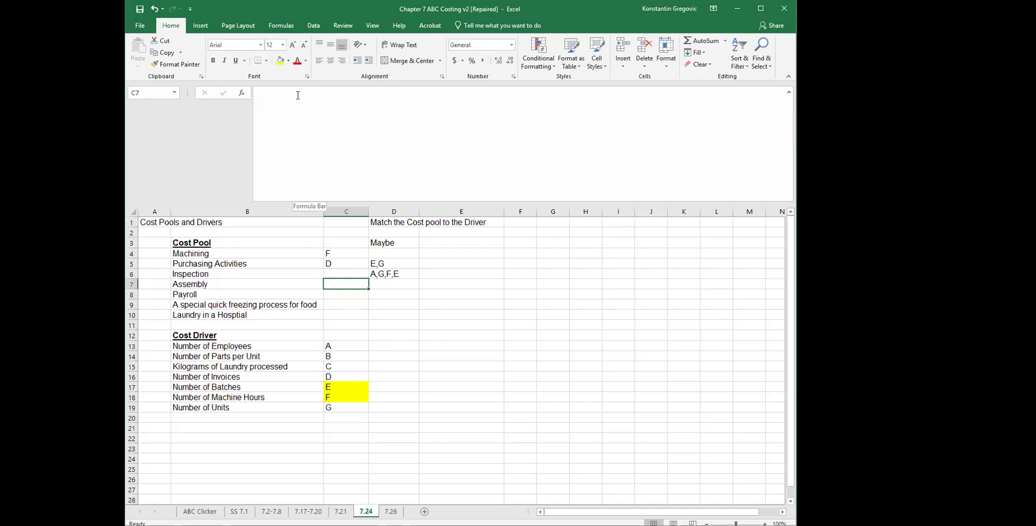
# Step: Match Assembly to Number of Units by entering driver letter G in C7
pyautogui.write('G')
pyautogui.press('Return')
pyautogui.press('Up')
pyautogui.press('Down')
pyautogui.press('Down')
pyautogui.press('Down')
pyautogui.press('Up')
pyautogui.press('Up')
pyautogui.press('Up')
pyautogui.press('Right')
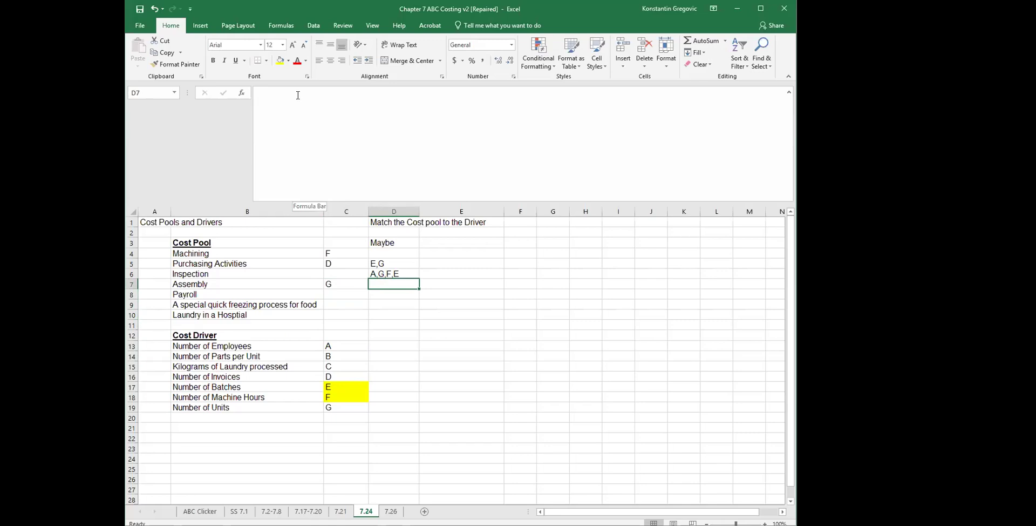
# Step: Enter driver letter G as a possible driver for Assembly in D7, and set its main driver in C7 to E
pyautogui.write('G')
pyautogui.press('Return')
pyautogui.press('Up')
pyautogui.press('Left')
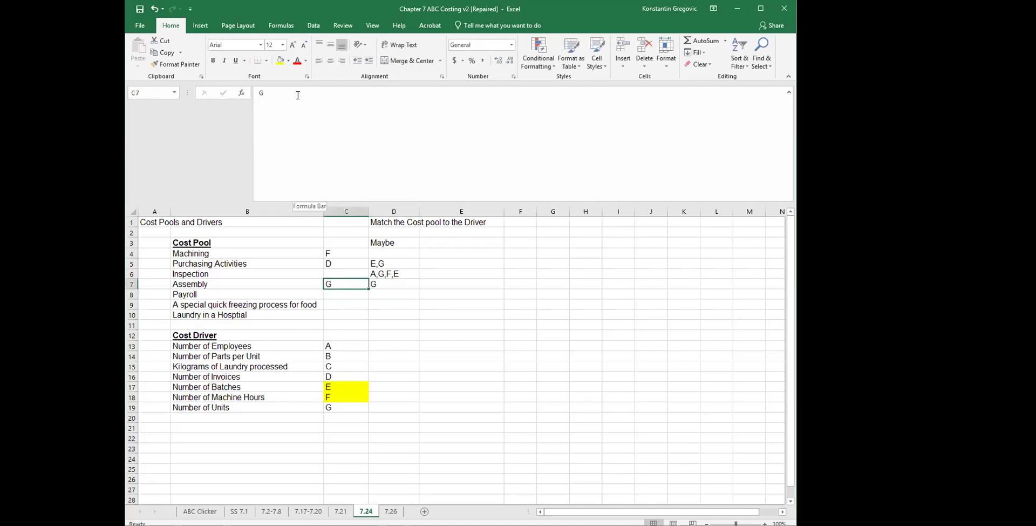
pyautogui.write('E')
pyautogui.press('Return')
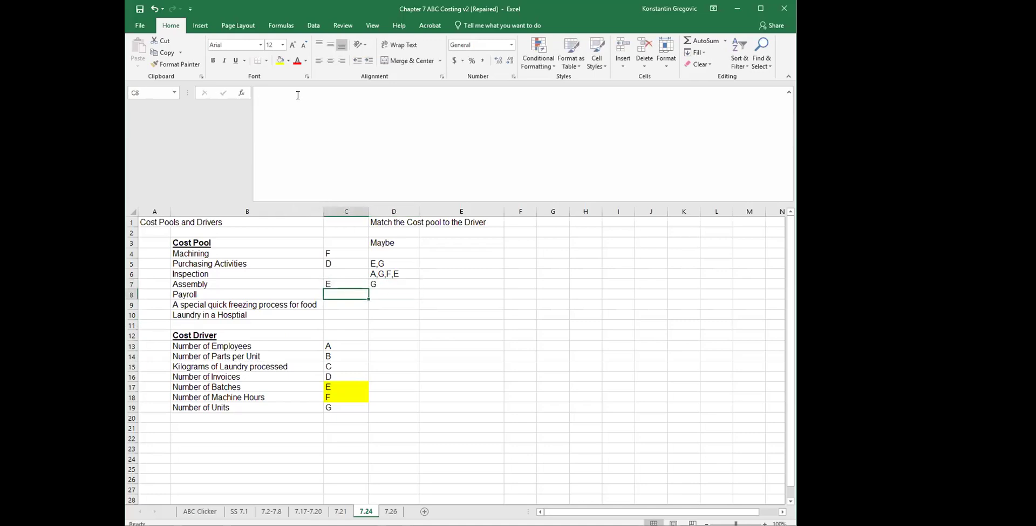
# Step: Go through the cost driver list for a match to the Payroll cost pool
pyautogui.press('Up')
pyautogui.press('Down')
pyautogui.press('Down')
pyautogui.press('Down')
pyautogui.press('Down')
pyautogui.press('Down')
pyautogui.press('Down')
pyautogui.press('Down')
pyautogui.press('Down')
pyautogui.press('Down')
pyautogui.press('Down')
pyautogui.press('Up')
pyautogui.press('Up')
pyautogui.press('Up')
pyautogui.press('Up')
pyautogui.press('Up')
pyautogui.press('Up')
pyautogui.press('Up')
pyautogui.press('Up')
pyautogui.press('Up')
pyautogui.press('Up')
# Step: Match Payroll to Number of Employees by entering driver letter A in C8
pyautogui.press('Down')
pyautogui.write('A')
pyautogui.press('Return')
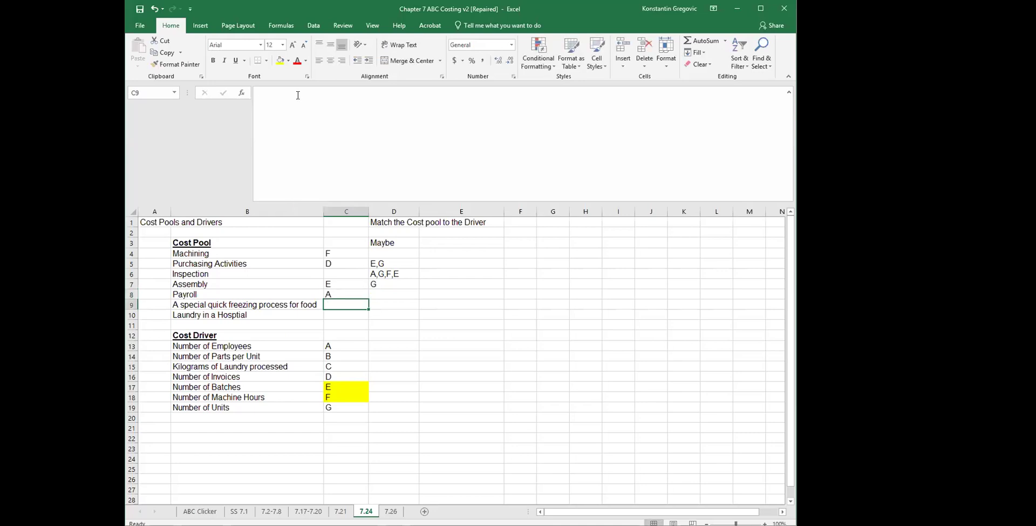
# Step: Compare the quick freezing process and hospital laundry cost pools with the start of the driver list
pyautogui.press('Left')
pyautogui.press('Down')
pyautogui.press('Down')
pyautogui.press('Down')
pyautogui.press('Down')
pyautogui.press('Up')
pyautogui.press('Up')
pyautogui.press('Up')
pyautogui.press('Up')
pyautogui.press('Right')
pyautogui.press('Left')
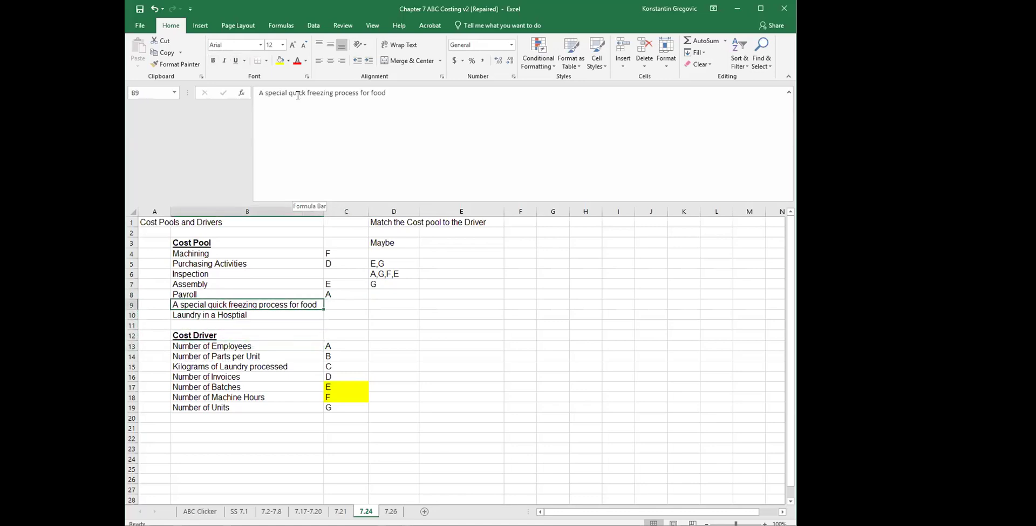
# Step: Remove Number of Employees from the possible drivers for Inspection, making D6 read G,F,E
pyautogui.press('Up')
pyautogui.press('Up')
pyautogui.press('Up')
pyautogui.press('Right')
pyautogui.press('Right')
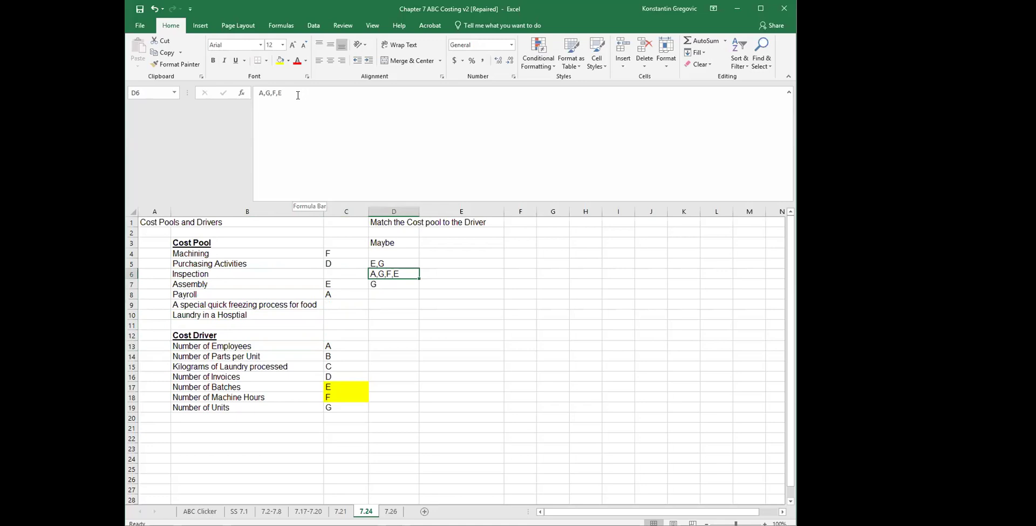
pyautogui.click(265, 93)
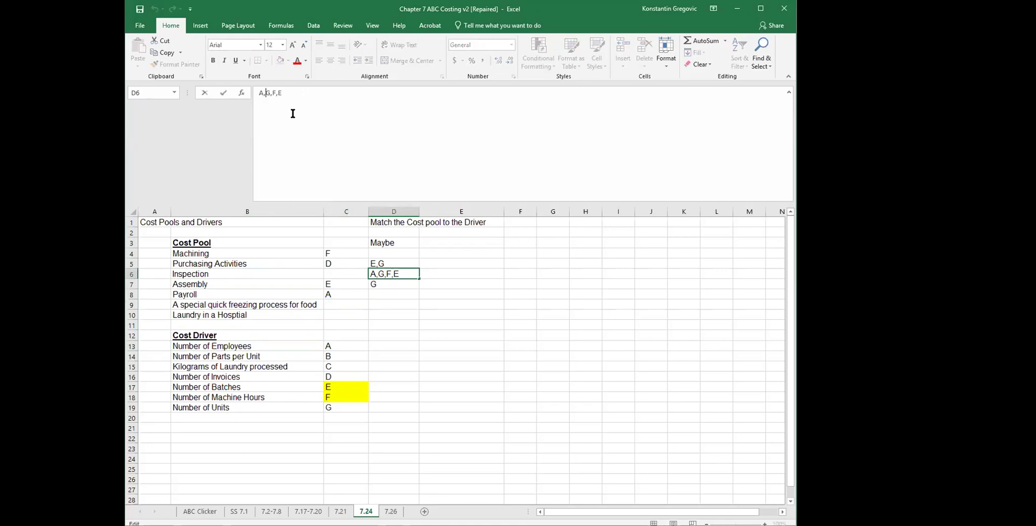
pyautogui.press('BackSpace')
pyautogui.press('BackSpace')
pyautogui.press('Return')
pyautogui.press('Left')
pyautogui.press('Left')
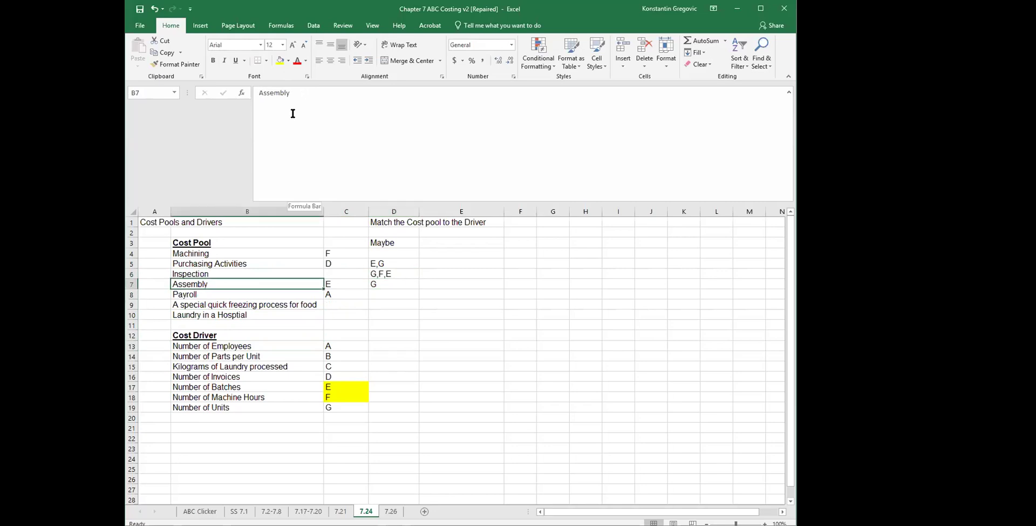
# Step: Go through the cost drivers down to Number of Units as possible matches for the quick freezing process
pyautogui.press('Right')
pyautogui.press('Down')
pyautogui.press('Down')
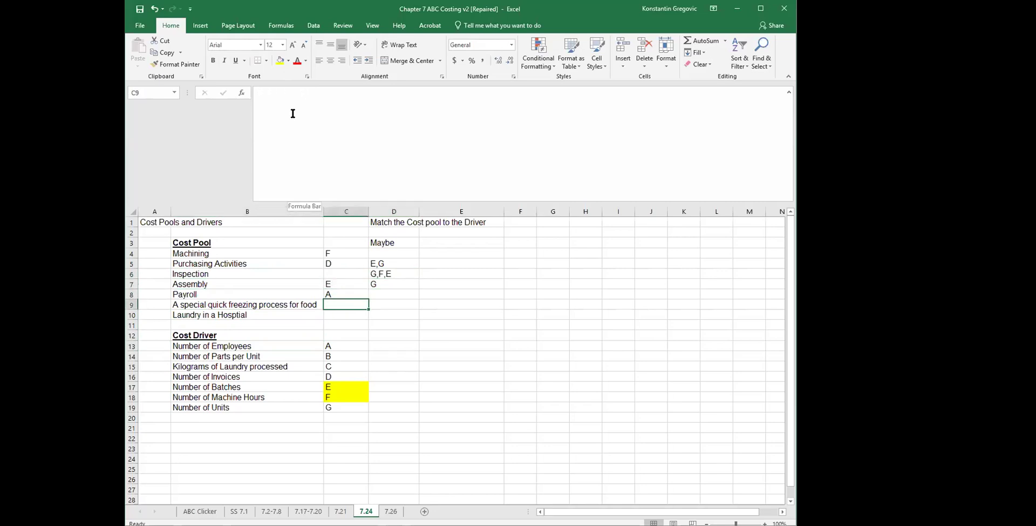
pyautogui.press('Down')
pyautogui.press('Down')
pyautogui.press('Down')
pyautogui.press('Down')
pyautogui.press('Down')
pyautogui.press('Up')
pyautogui.press('Up')
pyautogui.press('Up')
pyautogui.press('Up')
pyautogui.press('Left')
pyautogui.press('Up')
pyautogui.press('Down')
pyautogui.press('Down')
pyautogui.press('Down')
pyautogui.press('Down')
pyautogui.press('Down')
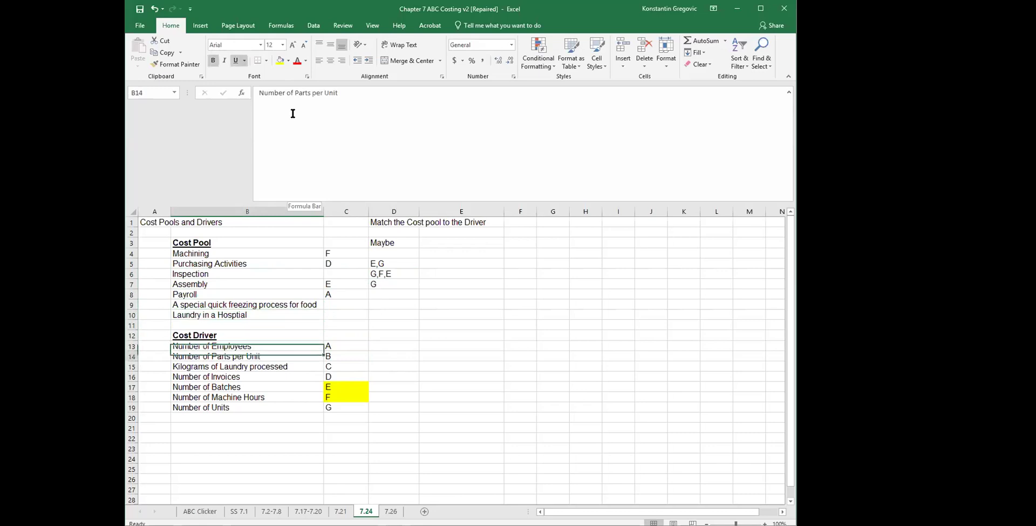
pyautogui.press('Down')
pyautogui.press('Down')
pyautogui.press('Down')
pyautogui.press('Down')
pyautogui.press('Down')
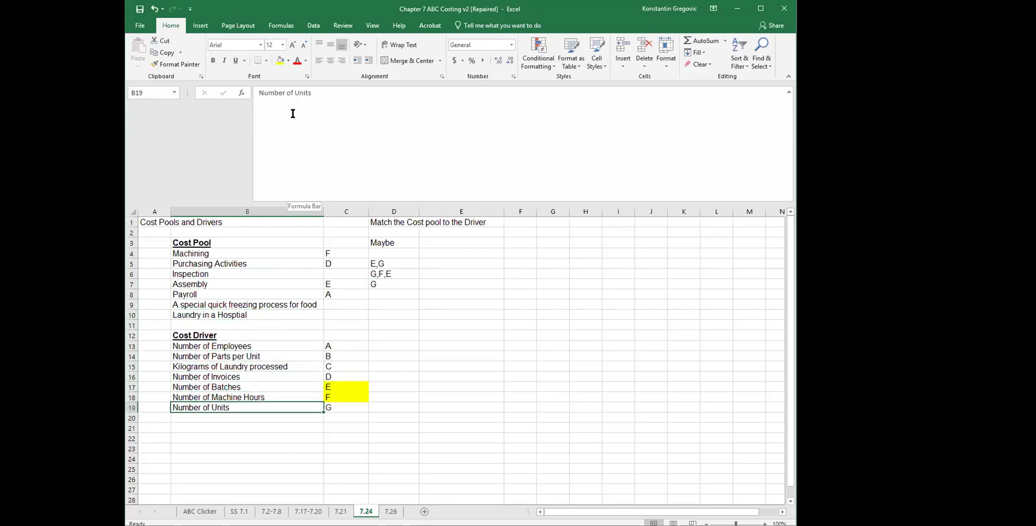
pyautogui.press('Up')
pyautogui.press('Up')
pyautogui.press('Up')
pyautogui.press('Up')
pyautogui.press('Up')
pyautogui.press('Up')
pyautogui.press('Up')
pyautogui.press('Up')
pyautogui.press('Up')
pyautogui.press('Up')
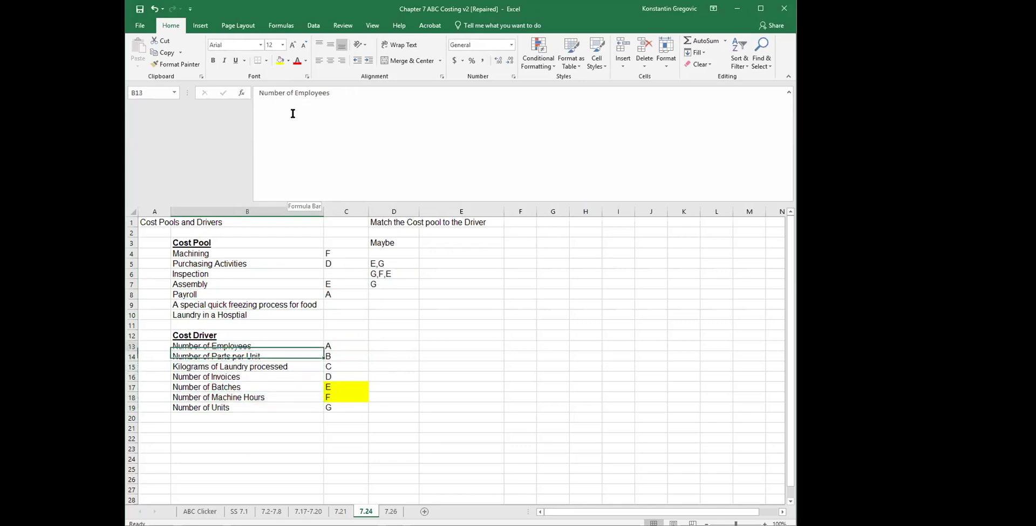
# Step: Match the quick freezing process to Number of Batches by entering driver letter E in C9
pyautogui.press('Right')
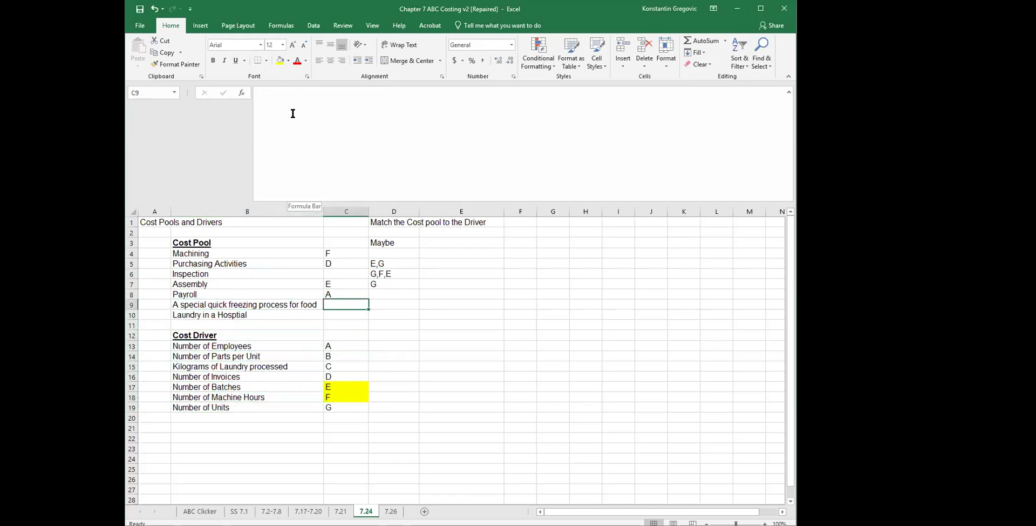
pyautogui.write('E')
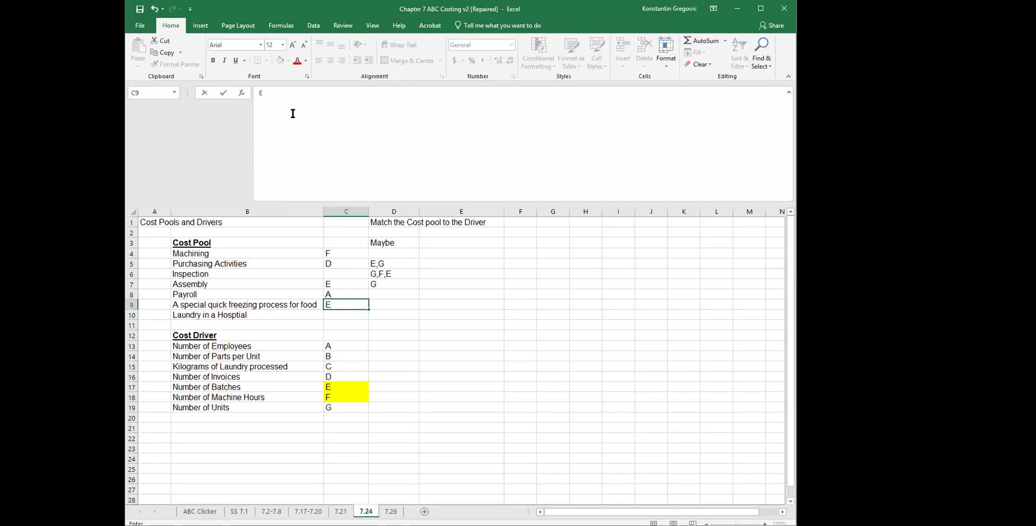
pyautogui.press('Return')
# Step: Review the main and possible driver letters of the cost pools above, returning to the quick freezing process
pyautogui.press('Up')
pyautogui.press('Up')
pyautogui.press('Up')
pyautogui.press('Up')
pyautogui.press('Up')
pyautogui.press('Up')
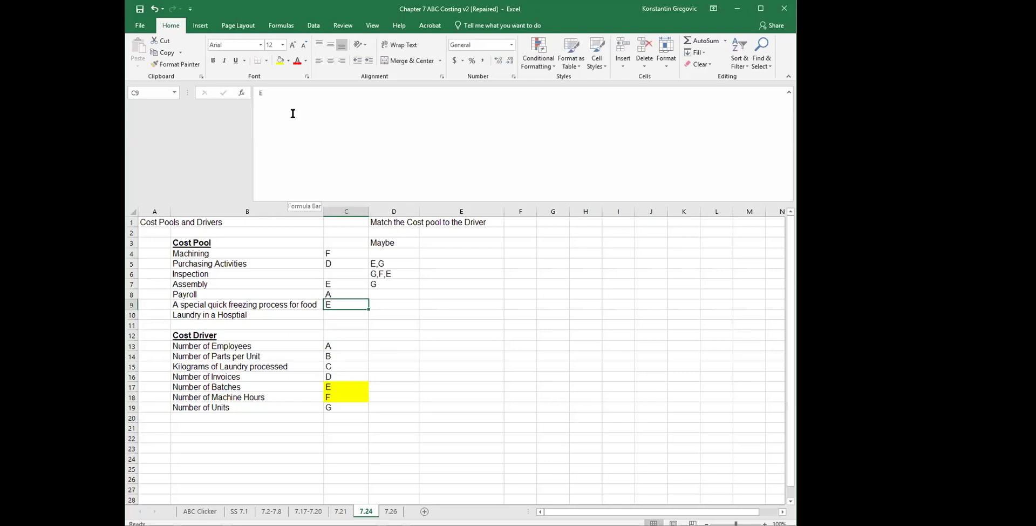
pyautogui.press('Right')
pyautogui.press('Down')
pyautogui.press('Down')
pyautogui.press('Down')
pyautogui.press('Down')
pyautogui.press('Down')
pyautogui.press('Left')
pyautogui.press('Left')
pyautogui.press('Left')
pyautogui.press('Right')
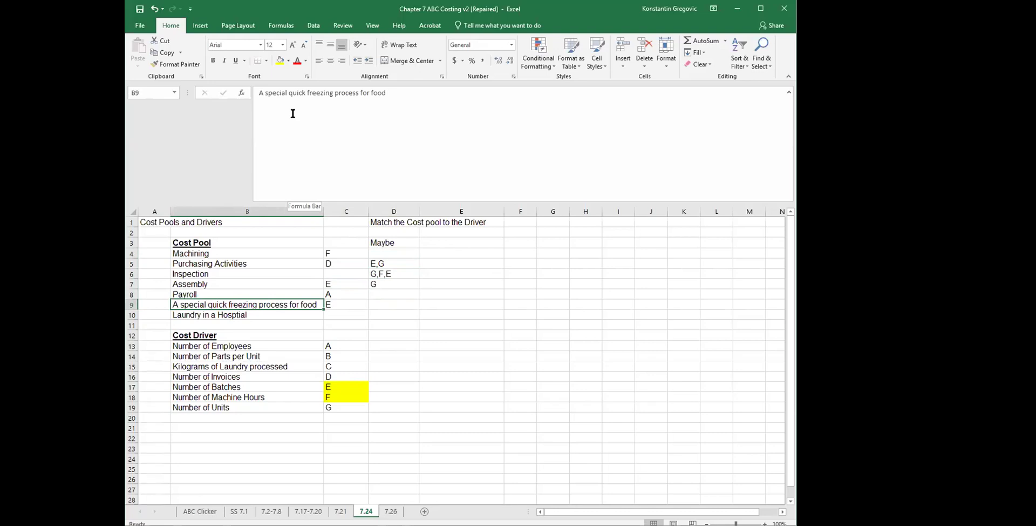
# Step: Check the cost driver list again for alternative drivers of the quick freezing process
pyautogui.press('Down')
pyautogui.press('Down')
pyautogui.press('Down')
pyautogui.press('Down')
pyautogui.press('Down')
pyautogui.press('Down')
pyautogui.press('Down')
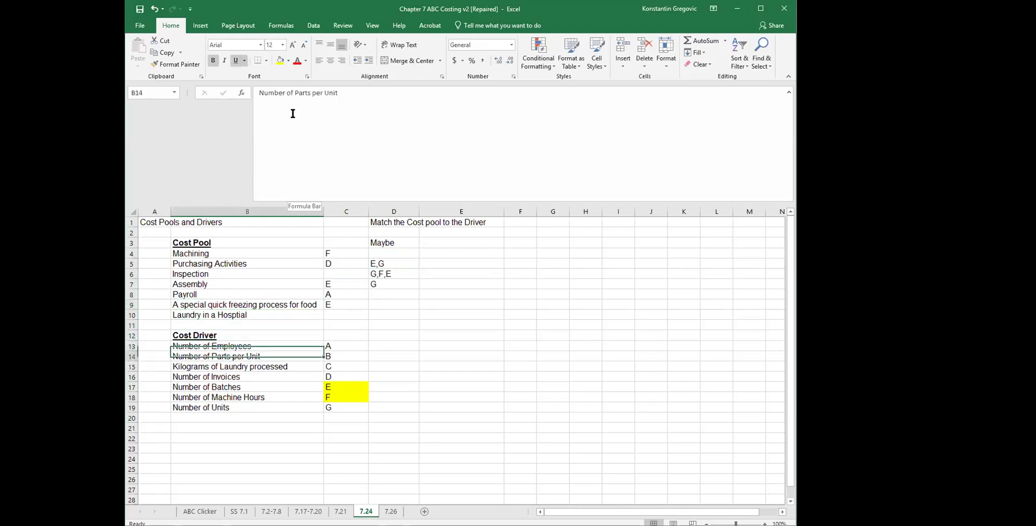
pyautogui.press('Up')
pyautogui.press('Up')
pyautogui.press('Up')
pyautogui.press('Up')
pyautogui.press('Up')
pyautogui.press('Up')
pyautogui.press('Up')
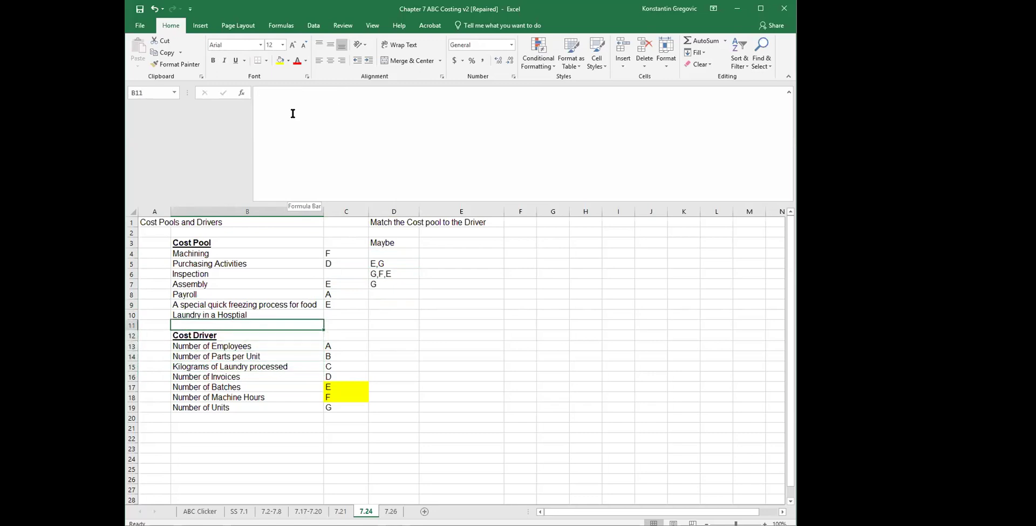
# Step: Enter E,G in D9 as possible drivers for the quick freezing process
pyautogui.press('Right')
pyautogui.press('Right')
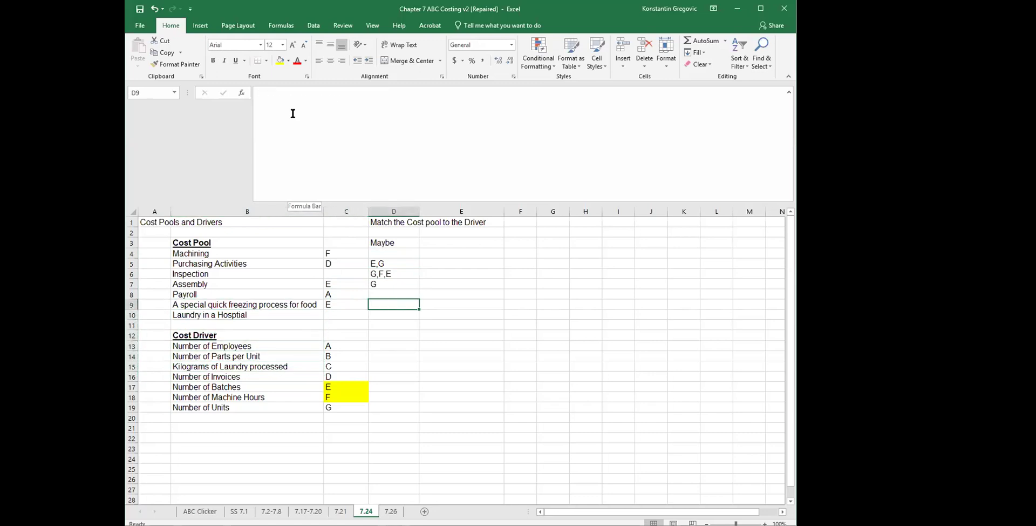
pyautogui.press('Left')
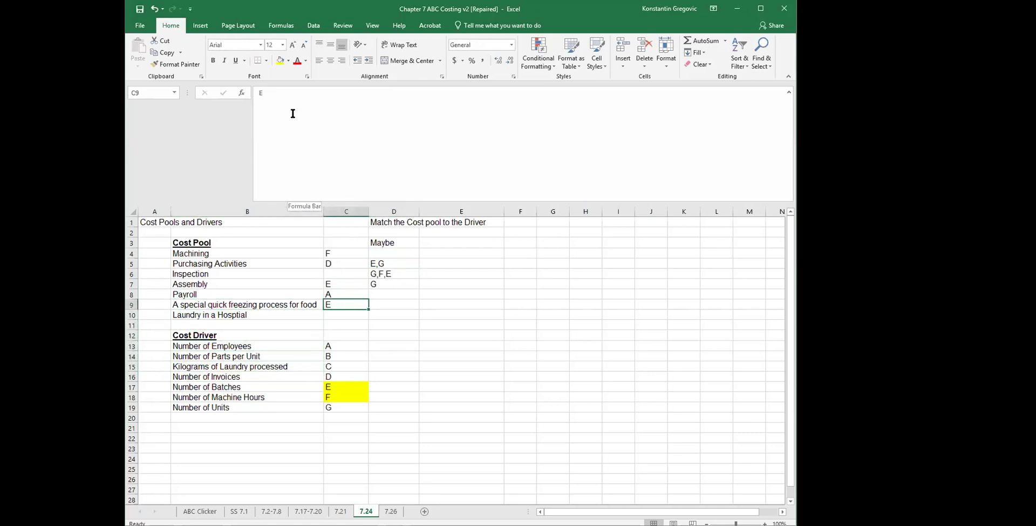
pyautogui.click(384, 304)
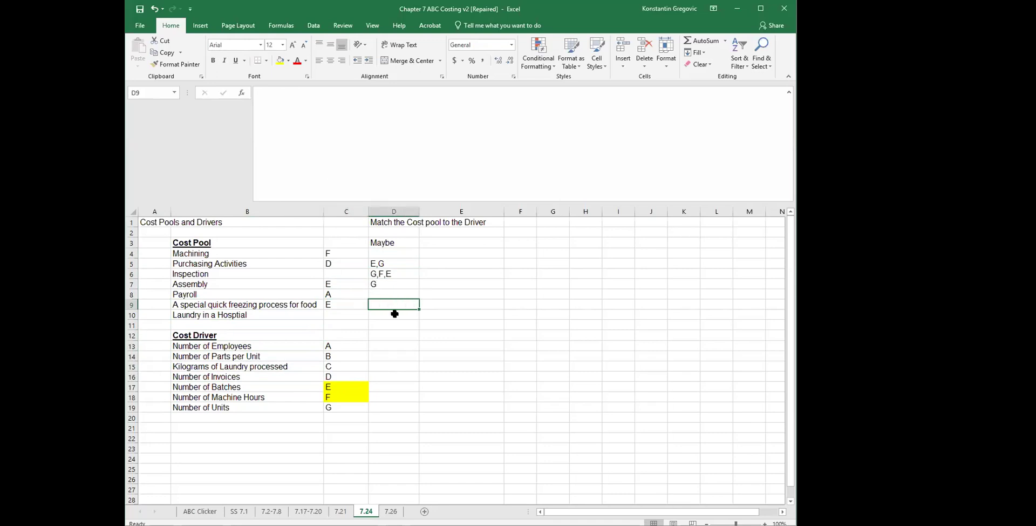
pyautogui.write('E,G')
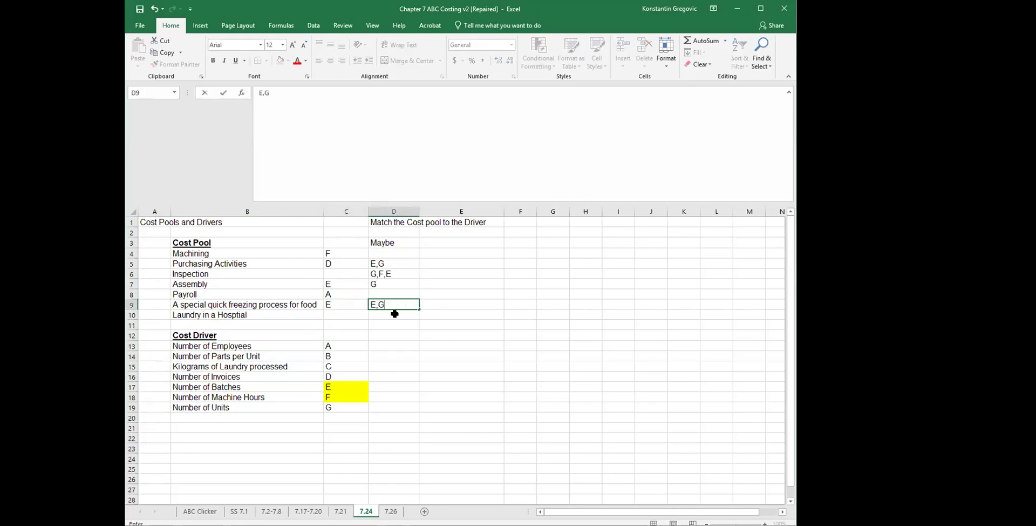
pyautogui.press('Return')
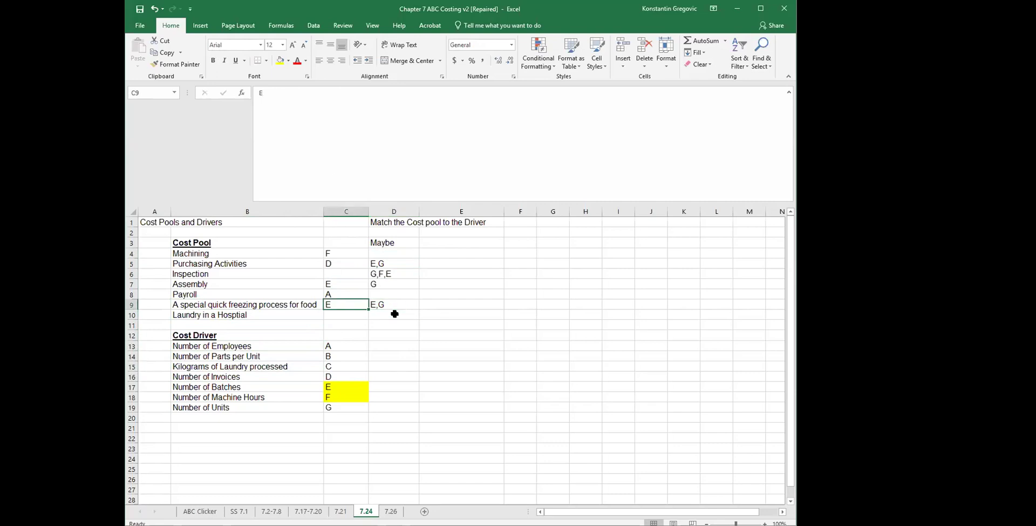
# Step: Replace the main driver of the quick freezing process in C9 with G for Number of Units
pyautogui.press('Delete')
pyautogui.write('G')
pyautogui.press('Return')
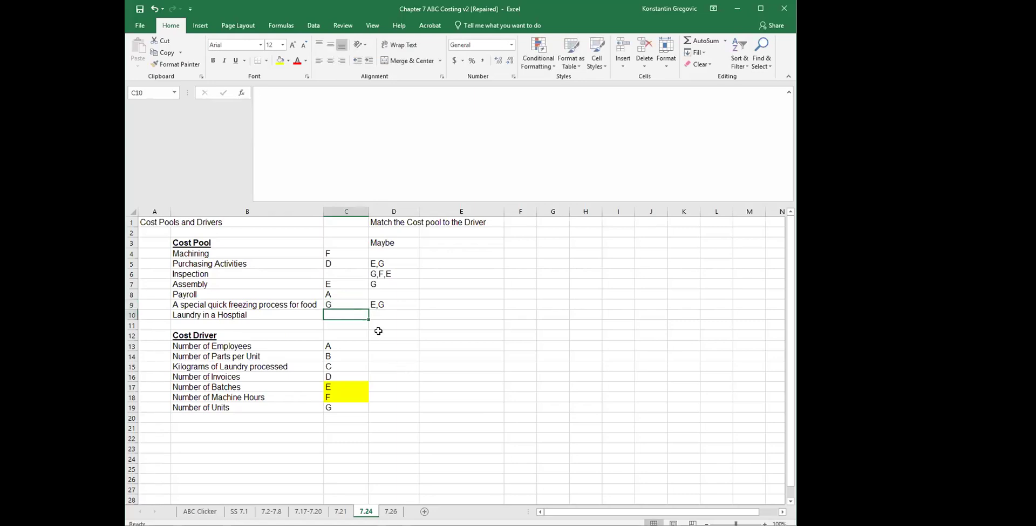
# Step: Clear the possible drivers of the quick freezing process in D9 and re-enter E,G
pyautogui.press('Up')
pyautogui.press('Right')
pyautogui.click(304, 96)
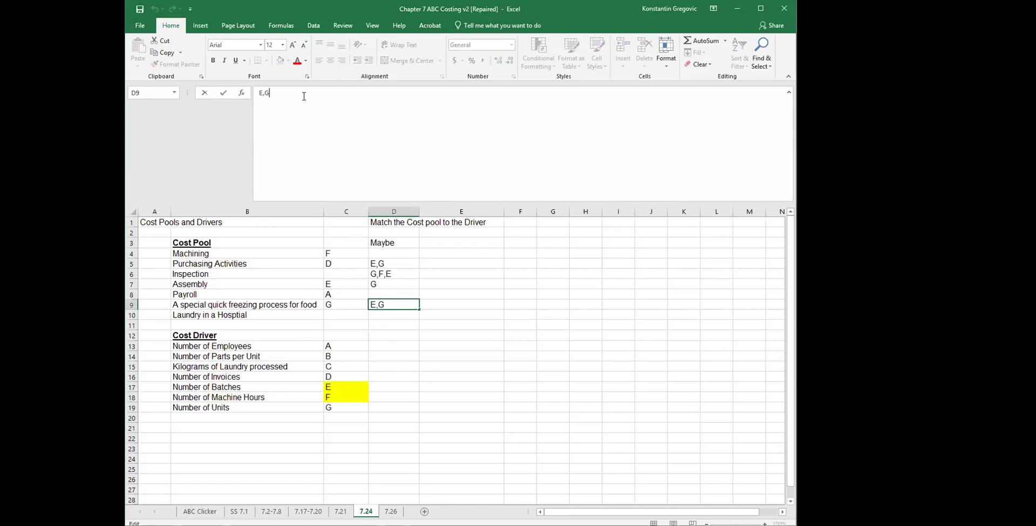
pyautogui.press('BackSpace')
pyautogui.press('BackSpace')
pyautogui.press('BackSpace')
pyautogui.write('E,G')
pyautogui.press('Return')
pyautogui.press('Up')
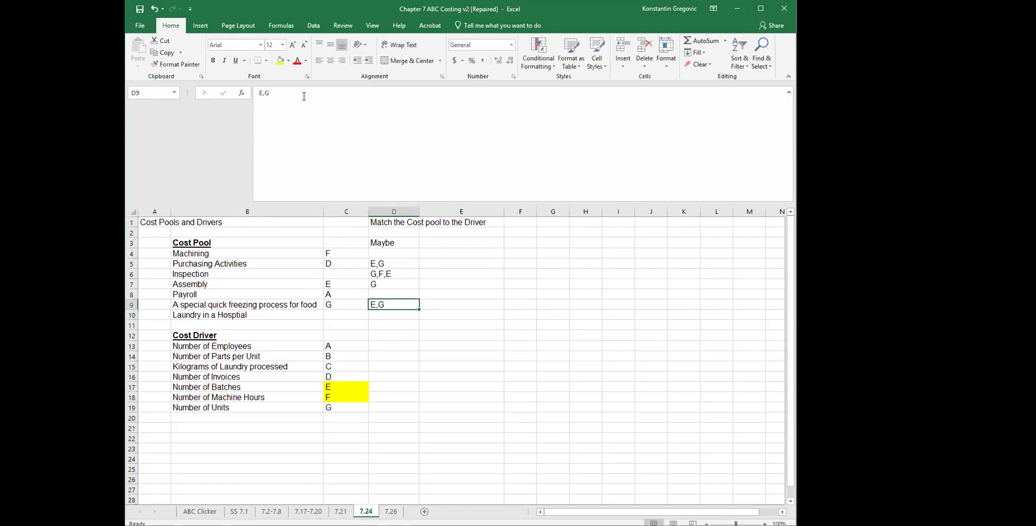
# Step: Remove G from the possible drivers of the quick freezing process, leaving only E in D9
pyautogui.click(304, 96)
pyautogui.press('BackSpace')
pyautogui.press('BackSpace')
pyautogui.press('Return')
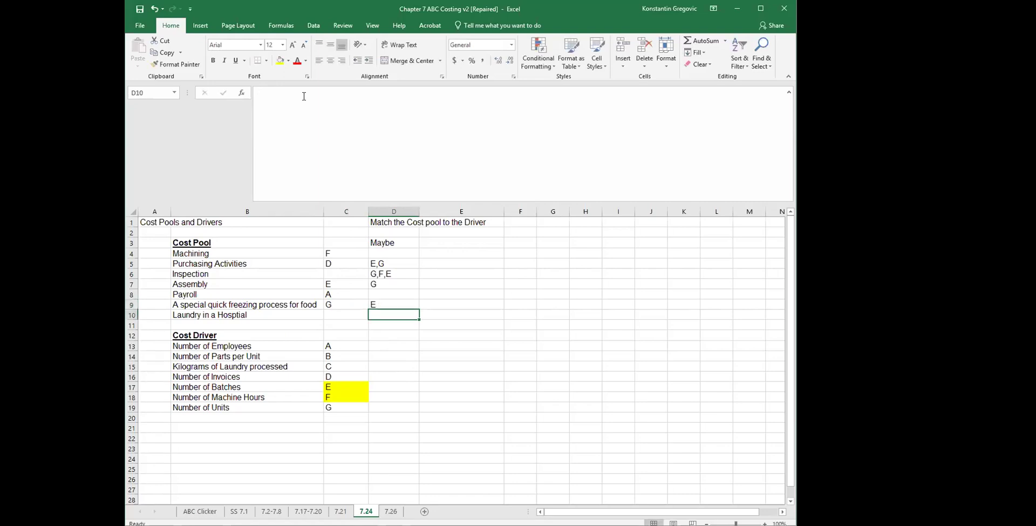
# Step: Enter C in C10 as the driver for the hospital laundry cost pool and bold B10:C10
pyautogui.press('Left')
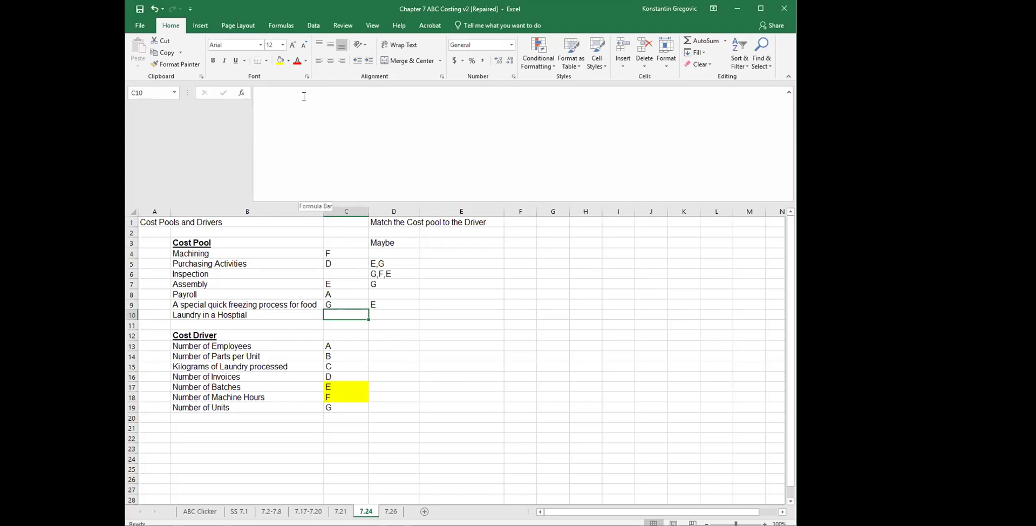
pyautogui.write('C')
pyautogui.press('Return')
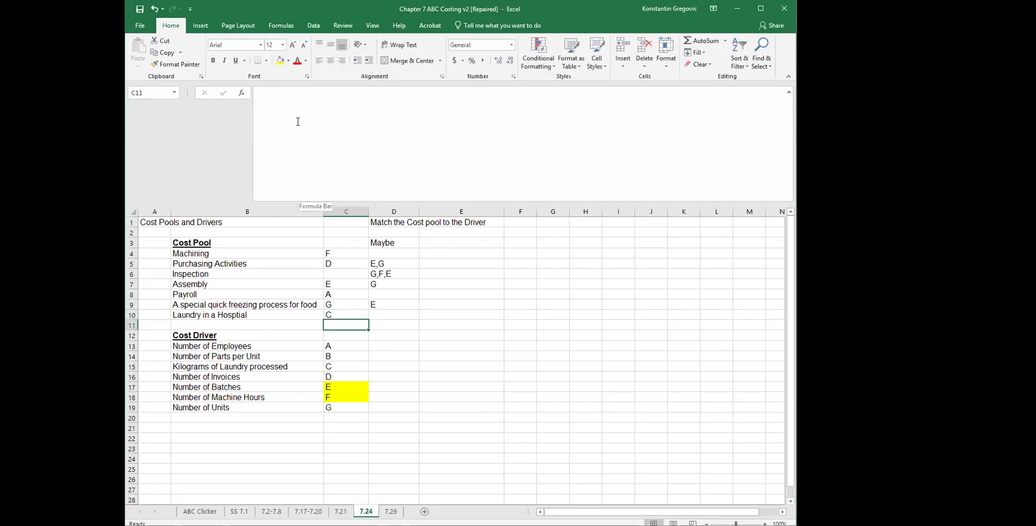
pyautogui.moveTo(260, 313); pyautogui.dragTo(330, 315)
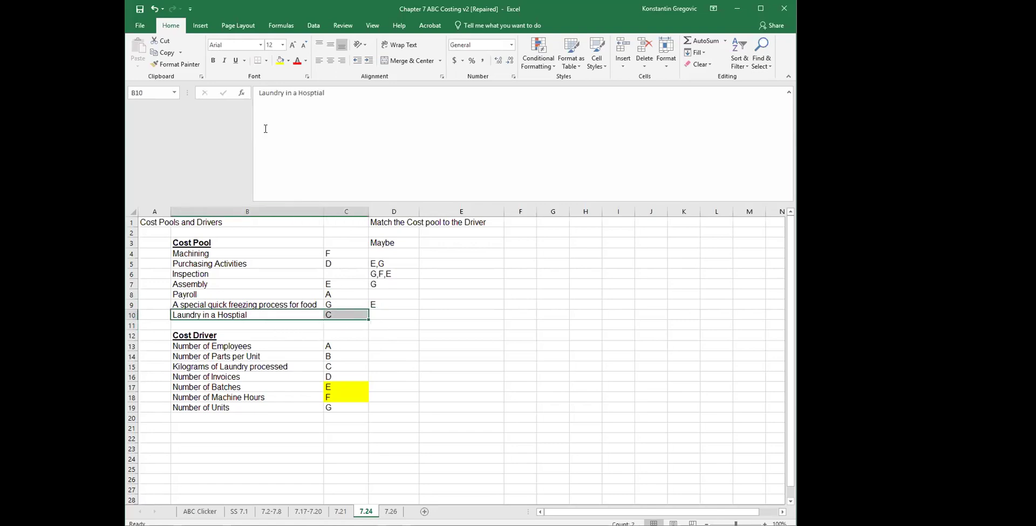
pyautogui.click(212, 60)
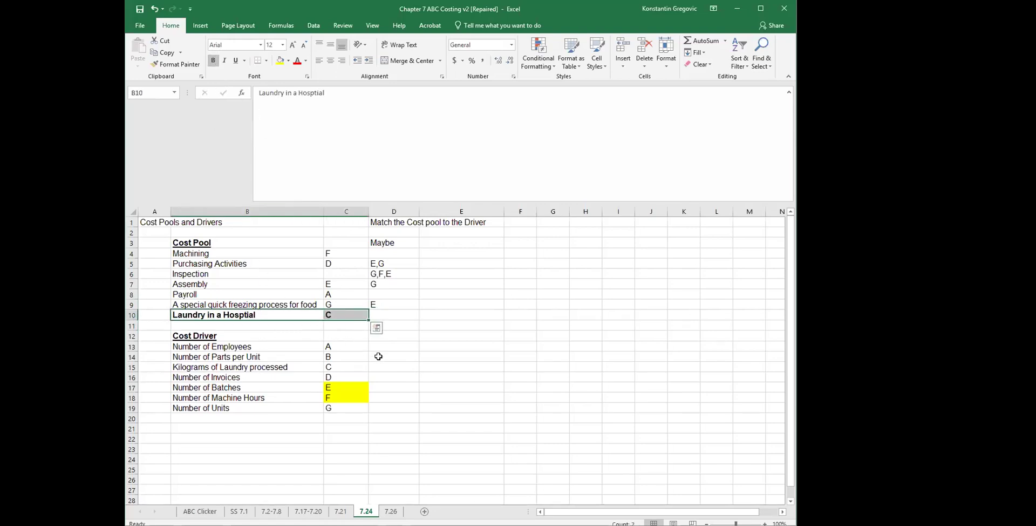
# Step: Remove the yellow fill from the cost driver letters in C16:C19
pyautogui.moveTo(351, 378); pyautogui.dragTo(351, 404)
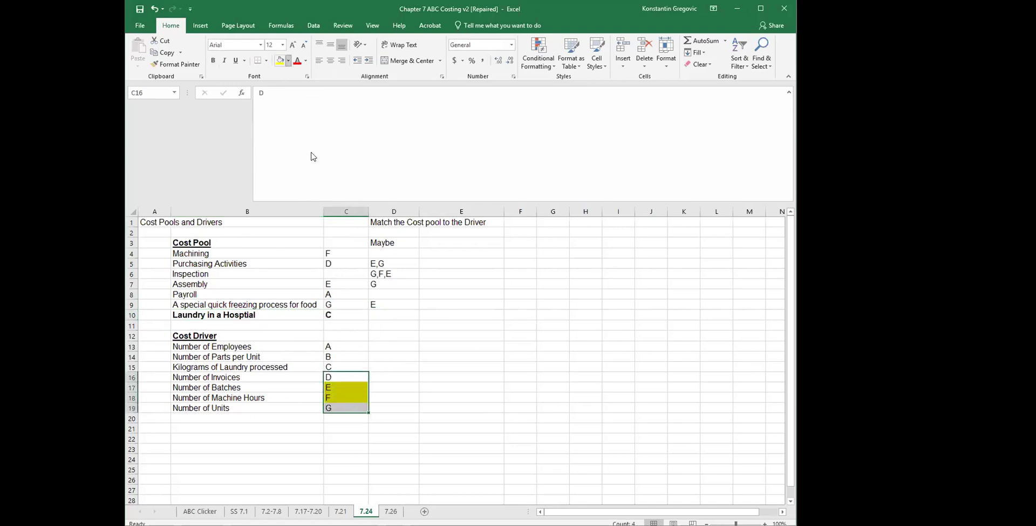
pyautogui.press('Right')
pyautogui.press('Down')
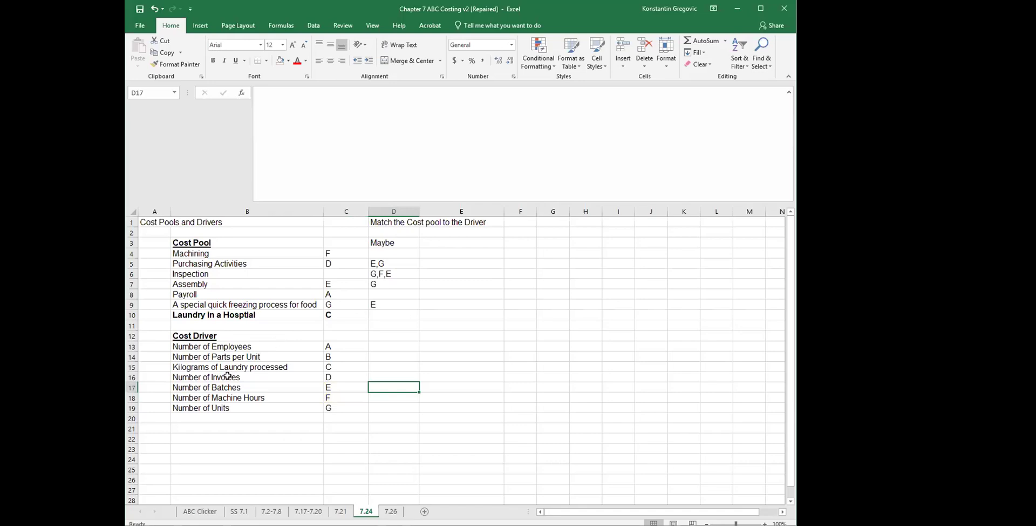
# Step: Bold the Kilograms of Laundry processed driver and its letter in B15:C15
pyautogui.click(297, 366)
pyautogui.moveTo(298, 365); pyautogui.dragTo(327, 366)
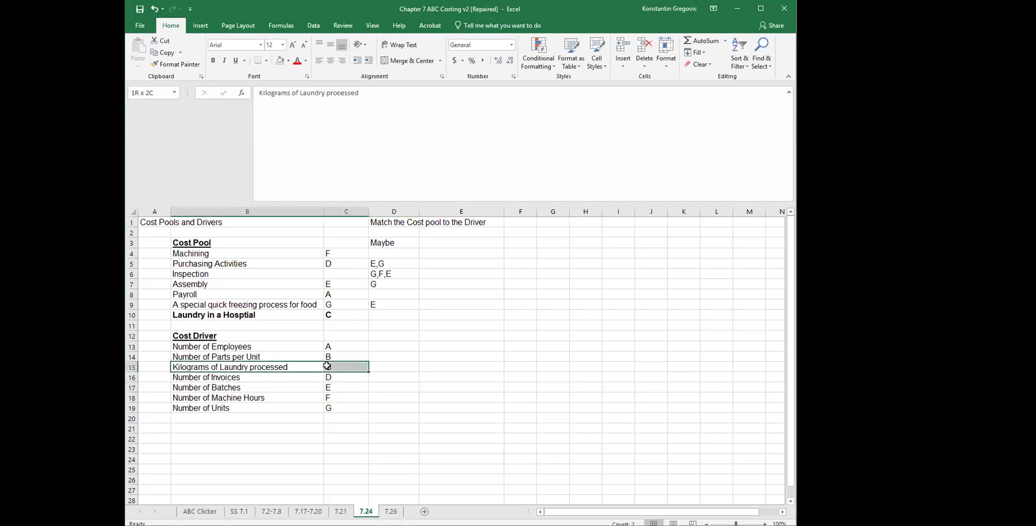
pyautogui.click(213, 60)
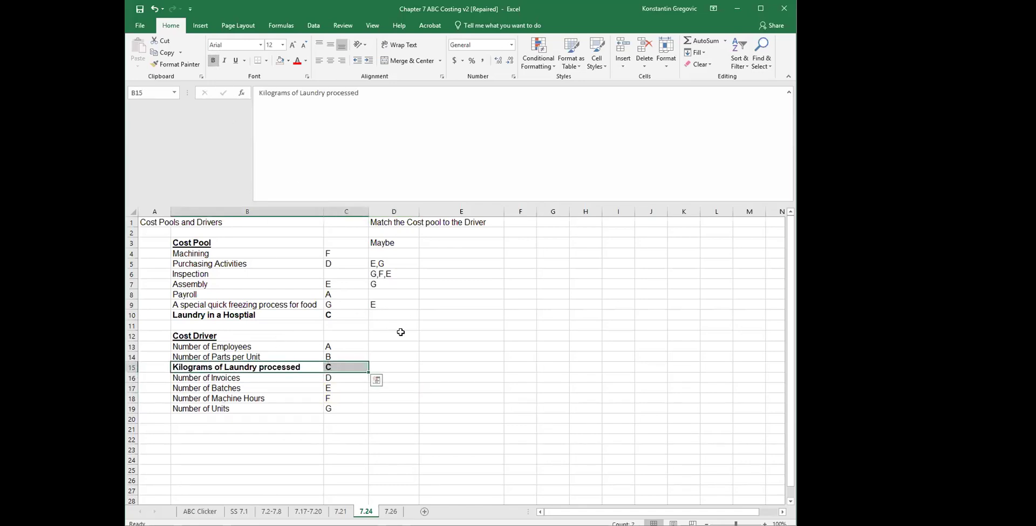
pyautogui.click(400, 331)
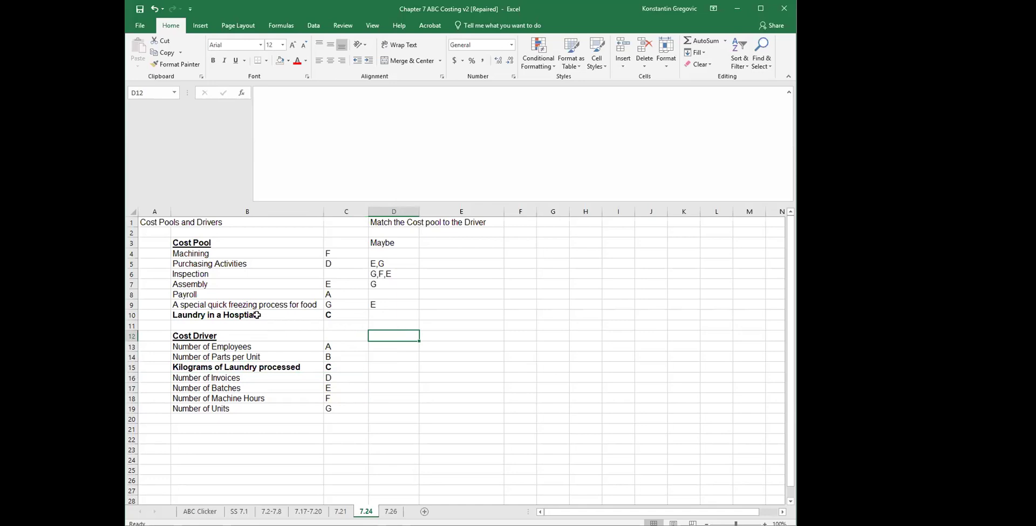
# Step: Bold the matched pair Number of Employees (B13:C13) and Payroll (B8:C8), including their letters
pyautogui.click(255, 296)
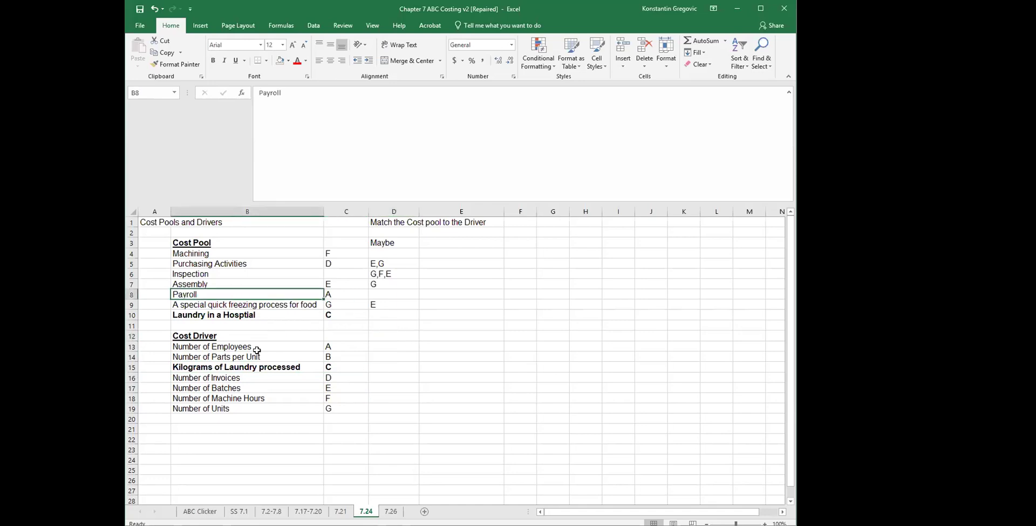
pyautogui.moveTo(236, 346); pyautogui.dragTo(332, 346)
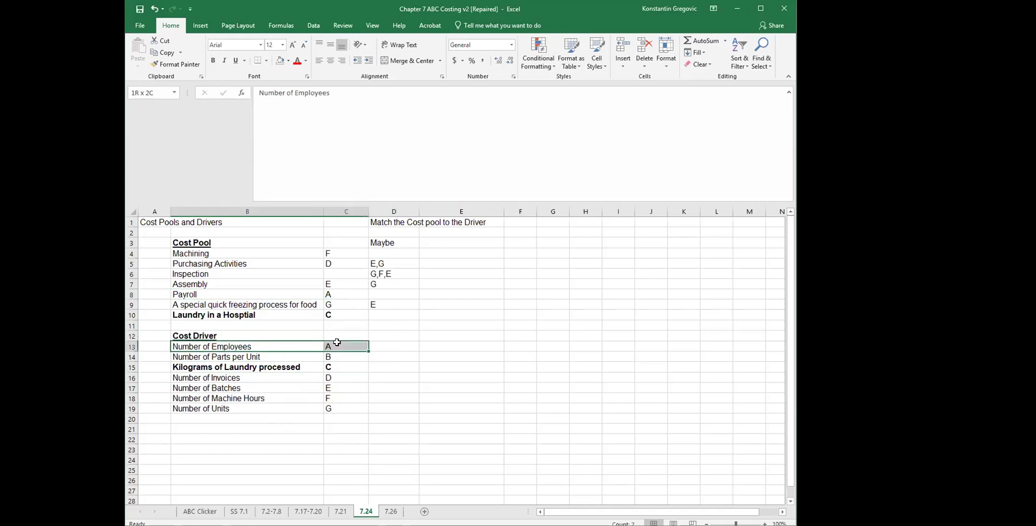
pyautogui.click(213, 61)
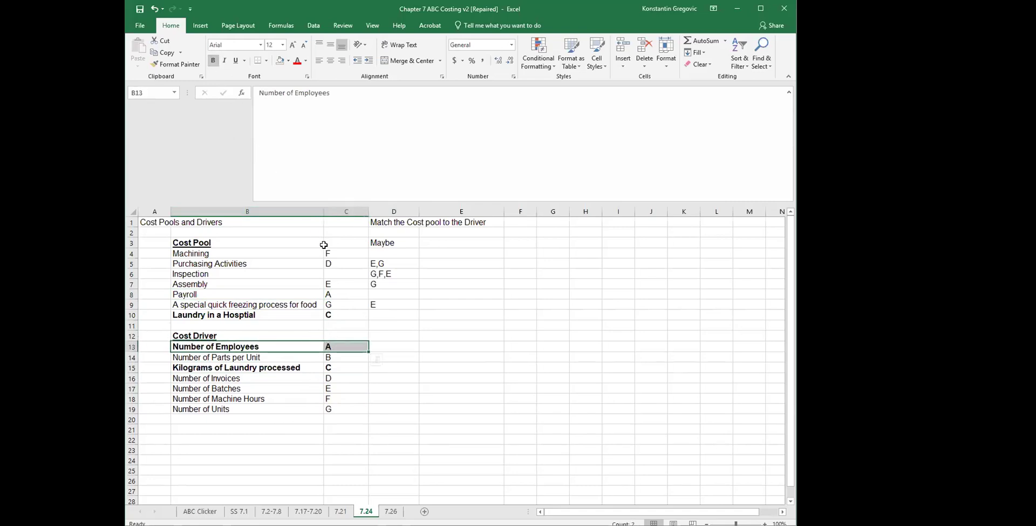
pyautogui.click(221, 295)
pyautogui.moveTo(333, 294); pyautogui.dragTo(335, 294)
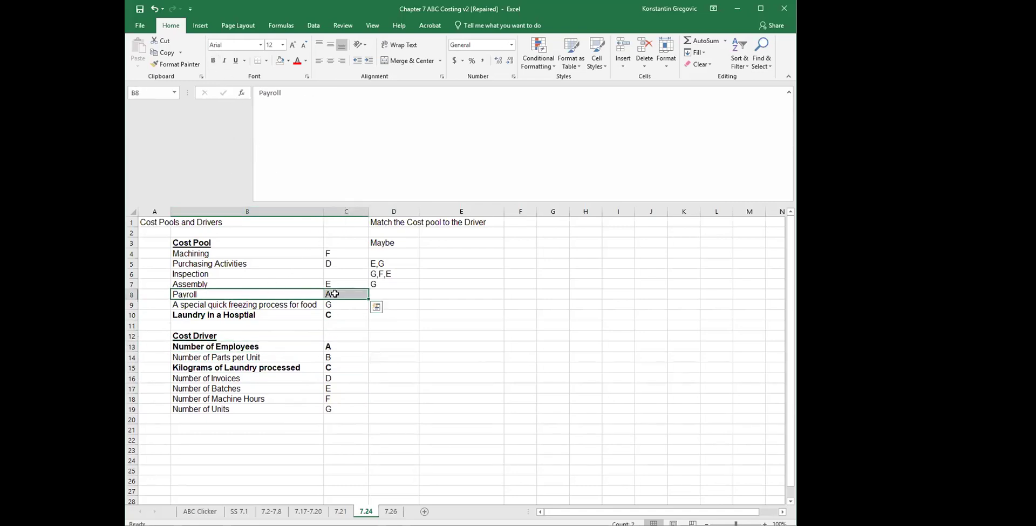
pyautogui.click(215, 61)
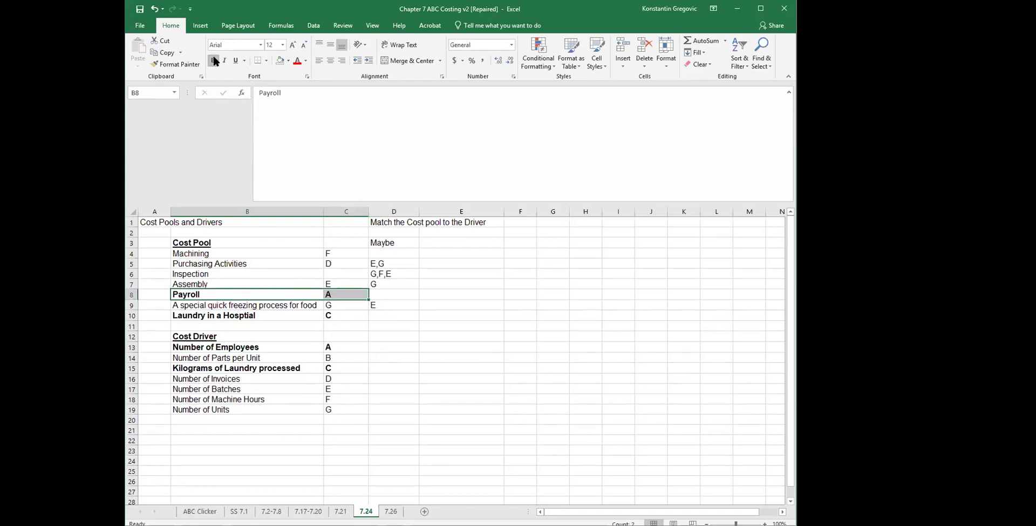
pyautogui.click(393, 388)
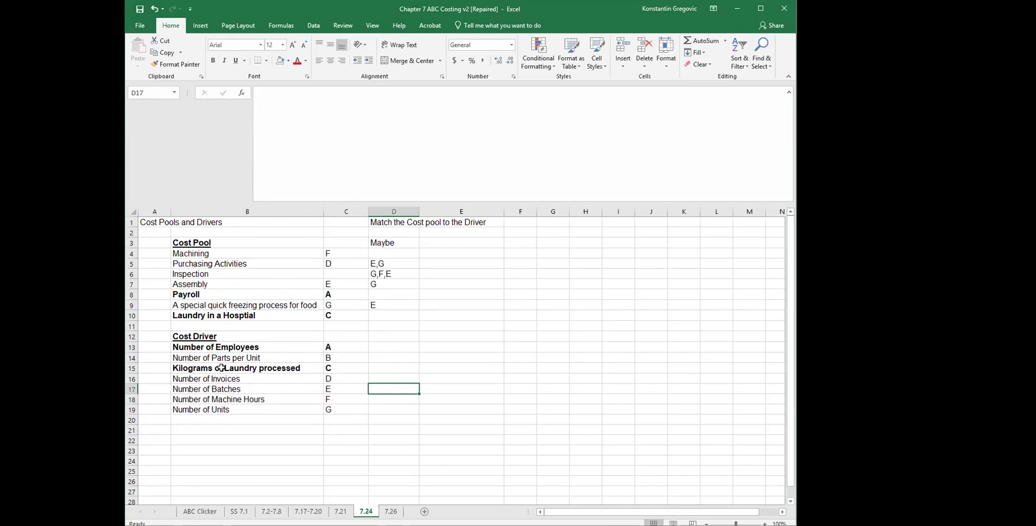
# Step: Bold the matched pair Purchasing Activities (B5:C5) and Number of Invoices (B16:C16), including their letters
pyautogui.click(343, 359)
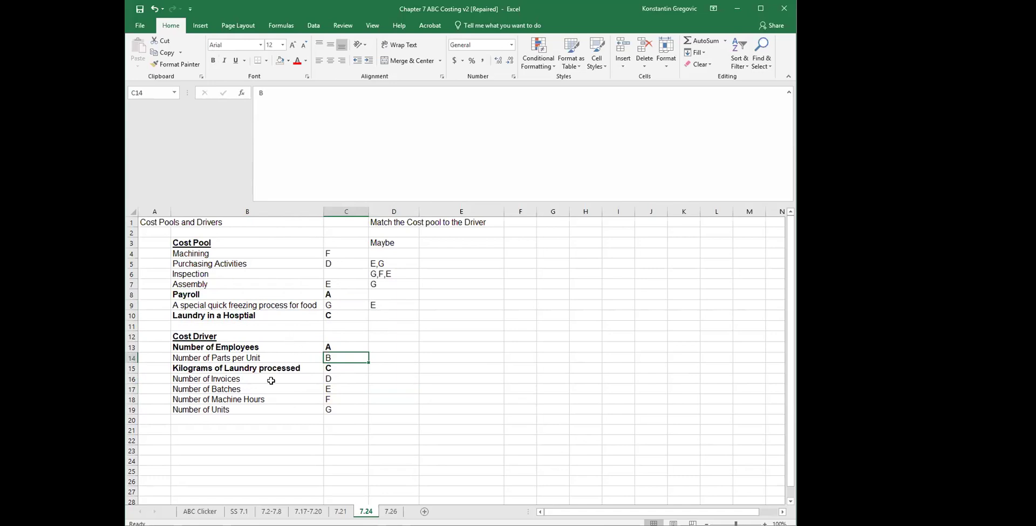
pyautogui.moveTo(212, 265); pyautogui.dragTo(328, 264)
pyautogui.click(213, 61)
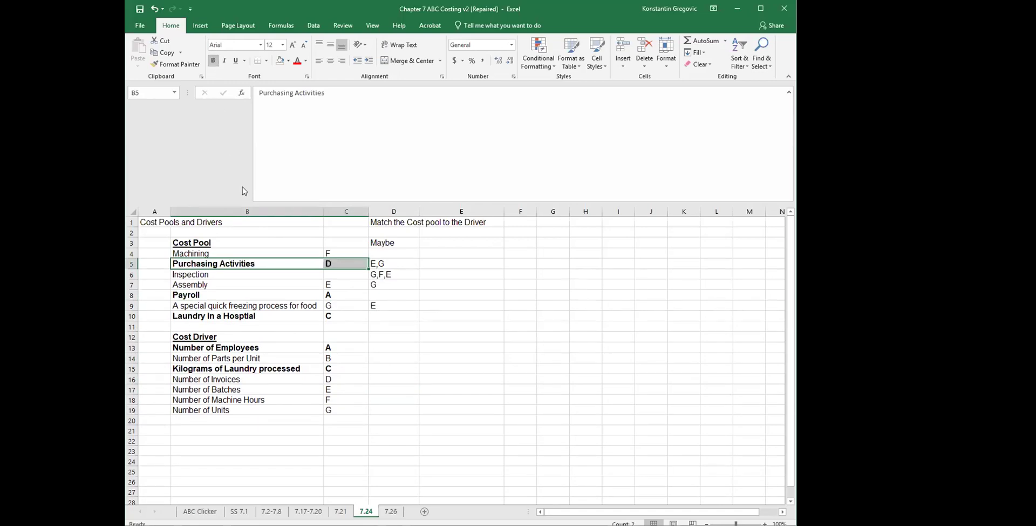
pyautogui.moveTo(232, 379); pyautogui.dragTo(340, 375)
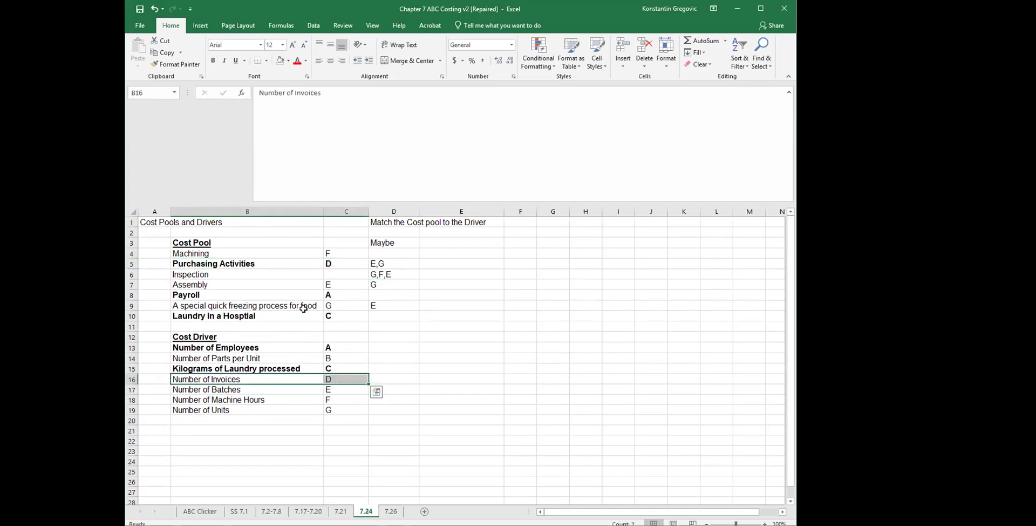
pyautogui.click(213, 61)
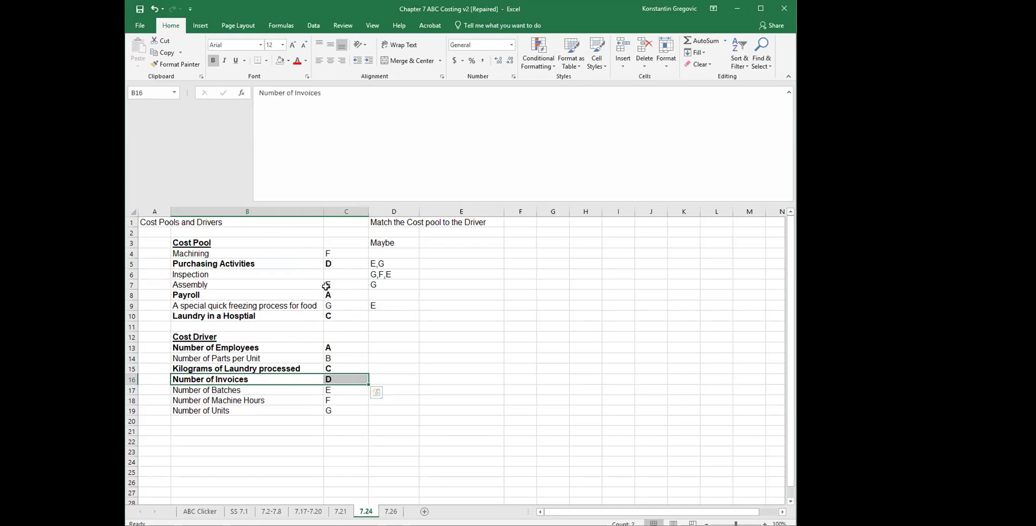
# Step: Bold the matched pair Machining (B4:C4) and Number of Machine Hours (B18:C18), including their letters
pyautogui.click(264, 304)
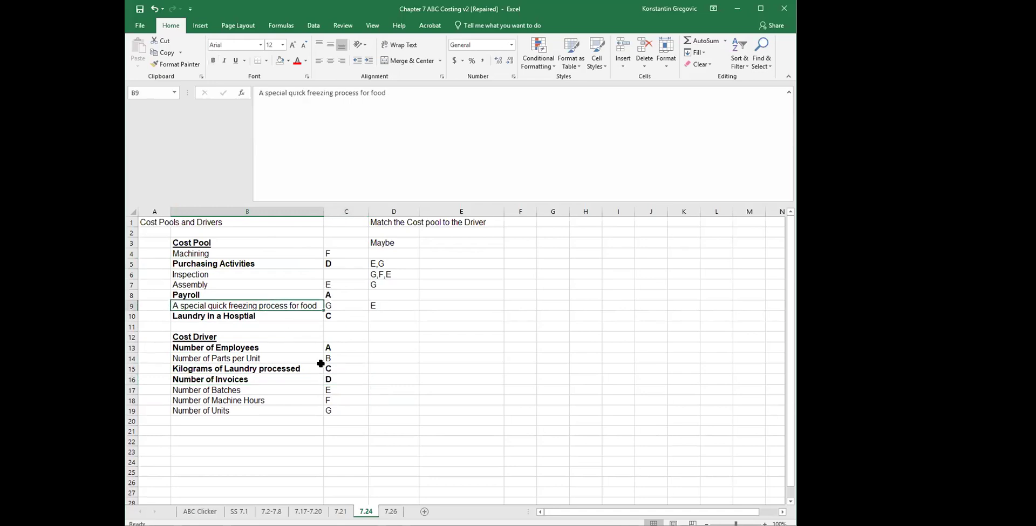
pyautogui.click(244, 255)
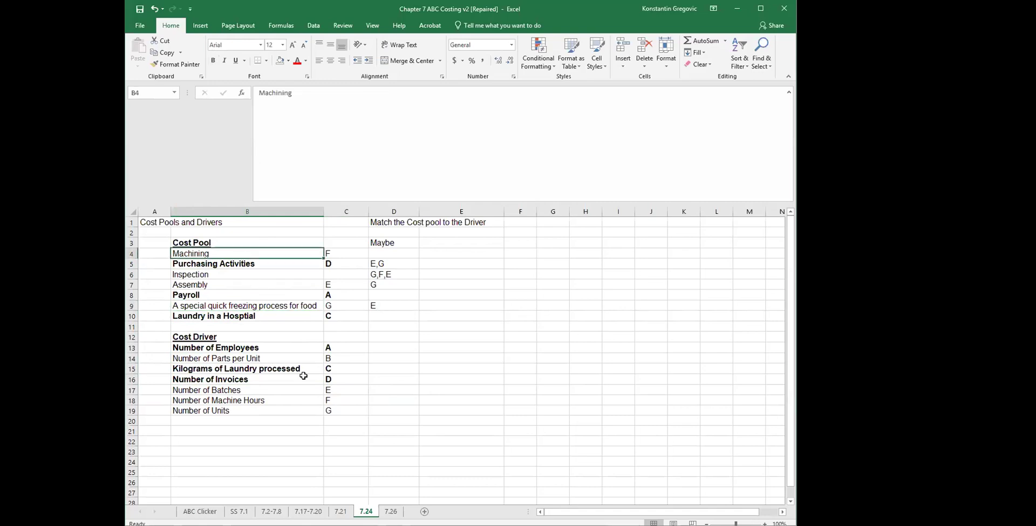
pyautogui.keyDown('shift'); pyautogui.click(349, 253); pyautogui.keyUp('shift')
pyautogui.click(213, 60)
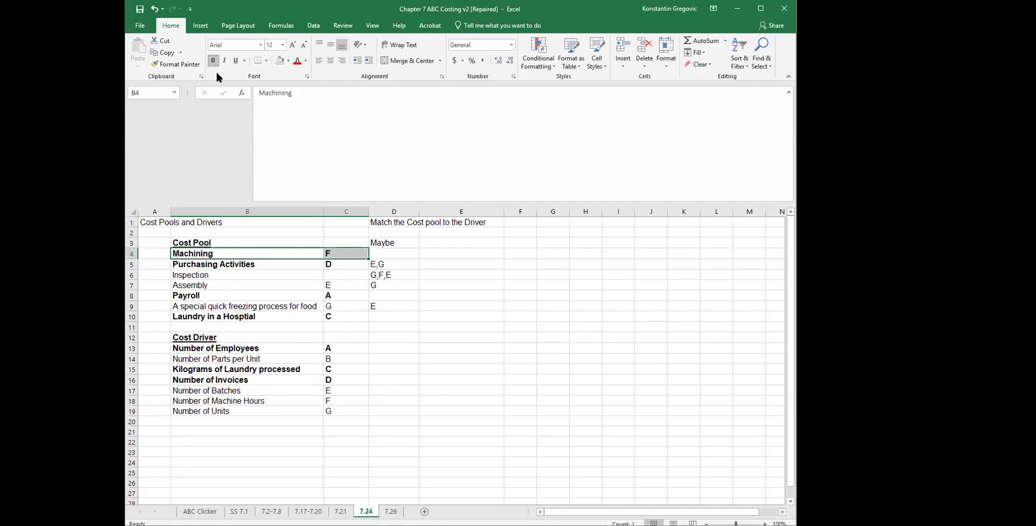
pyautogui.click(227, 400)
pyautogui.keyDown('shift'); pyautogui.click(338, 400); pyautogui.keyUp('shift')
pyautogui.click(214, 60)
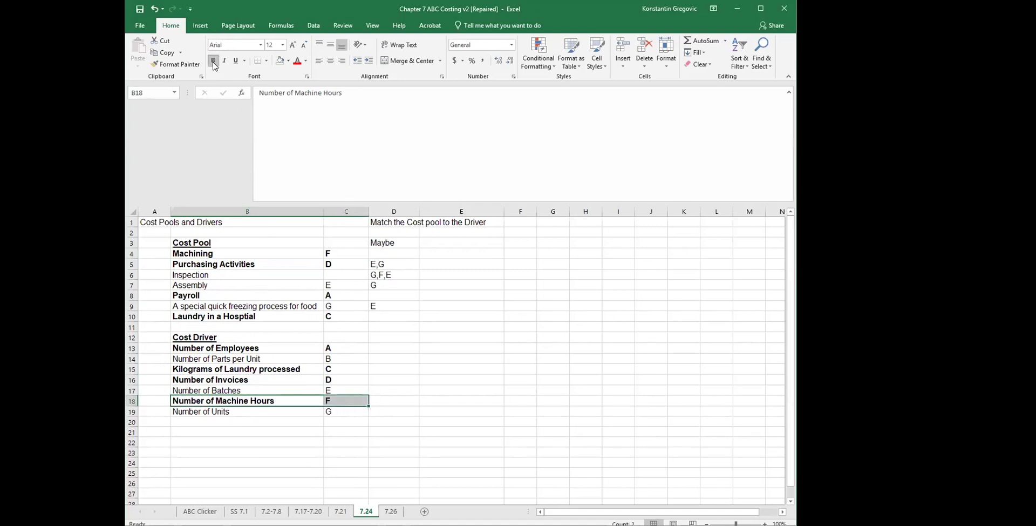
# Step: Remove F from the Maybe entry for Inspection so that D6 reads G,E
pyautogui.click(384, 274)
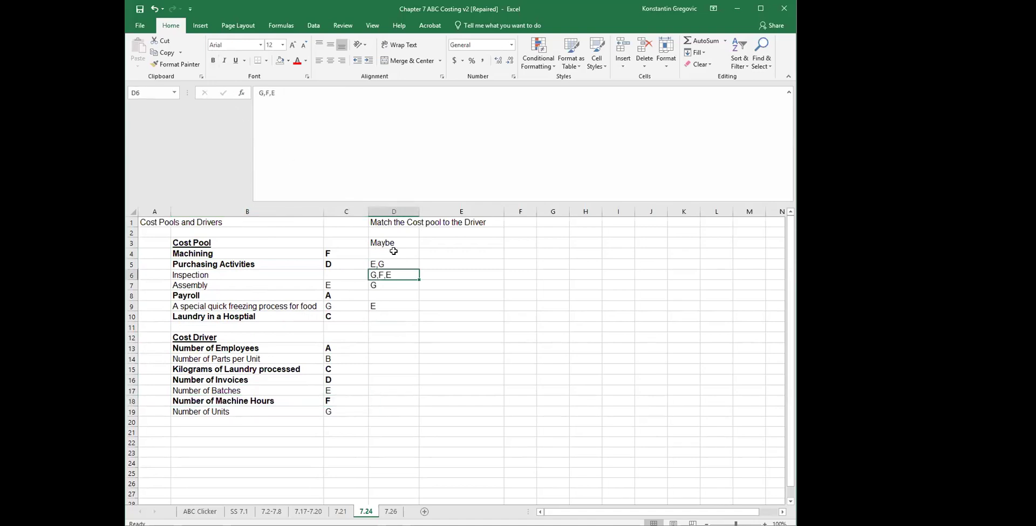
pyautogui.click(273, 94)
pyautogui.press('BackSpace')
pyautogui.press('BackSpace')
pyautogui.press('Return')
pyautogui.press('Up')
pyautogui.press('Up')
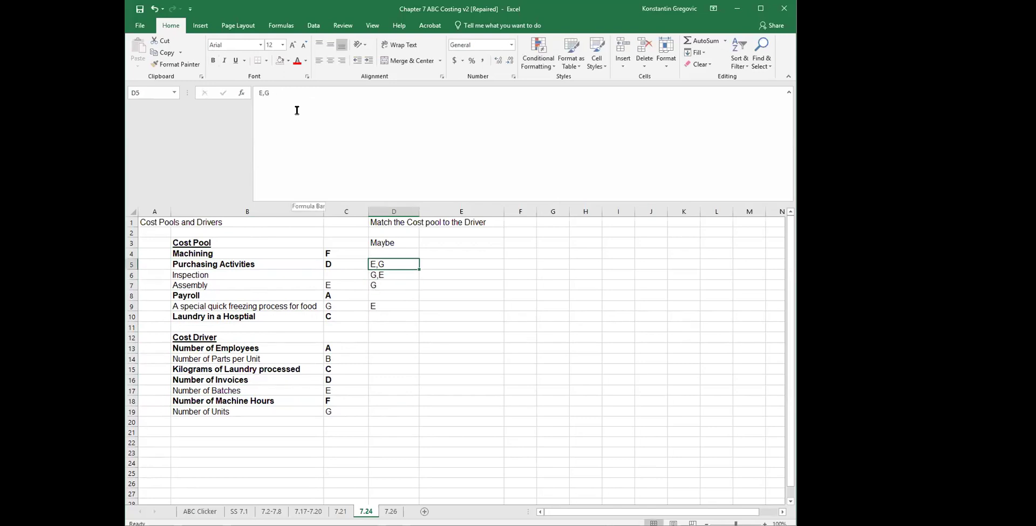
# Step: Fill the Number of Parts per Unit driver and its letter in B14:C14 with yellow
pyautogui.click(261, 359)
pyautogui.moveTo(261, 359); pyautogui.dragTo(331, 359)
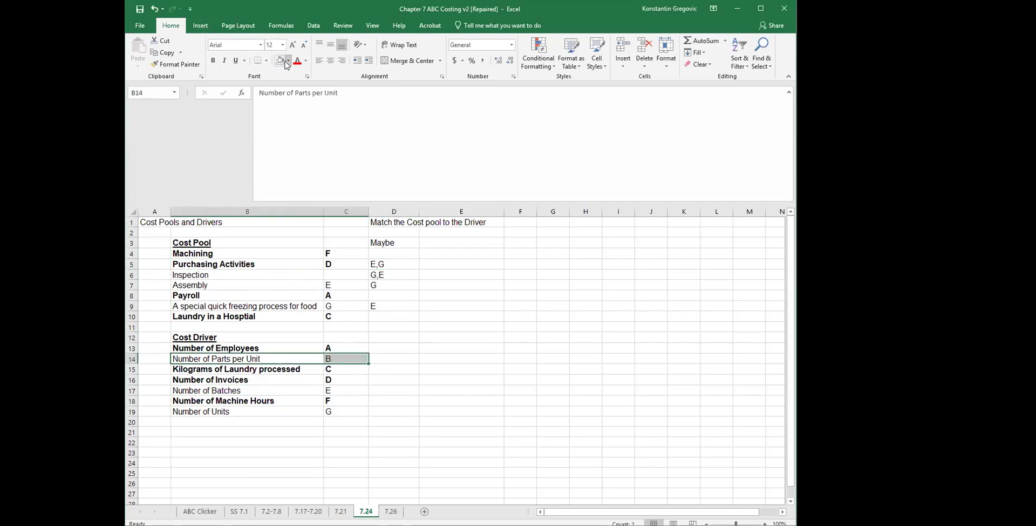
pyautogui.click(287, 61)
pyautogui.click(308, 141)
# Step: Fill the Number of Batches (B17:C17) and Number of Units (B19:C19) drivers with yellow, including their letters
pyautogui.click(256, 390)
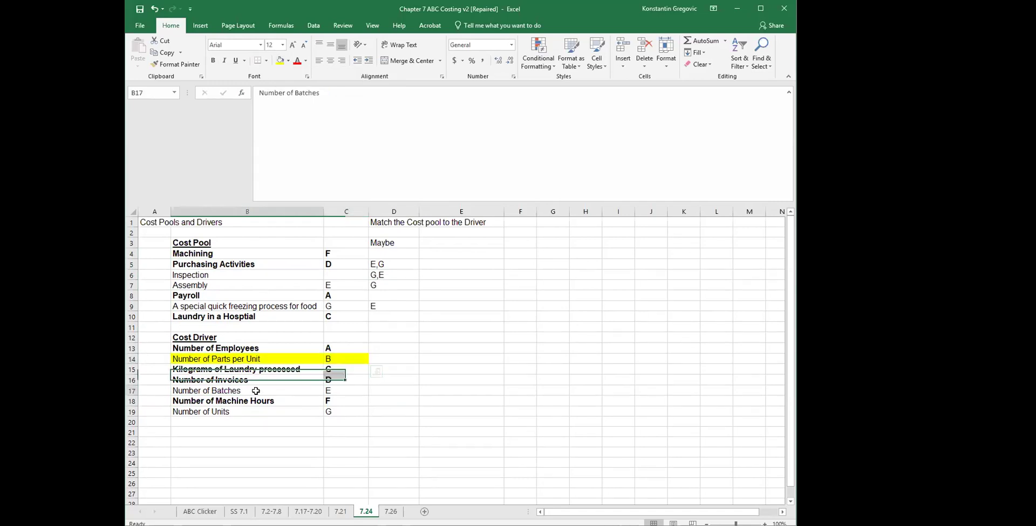
pyautogui.moveTo(256, 391); pyautogui.dragTo(346, 390)
pyautogui.click(280, 61)
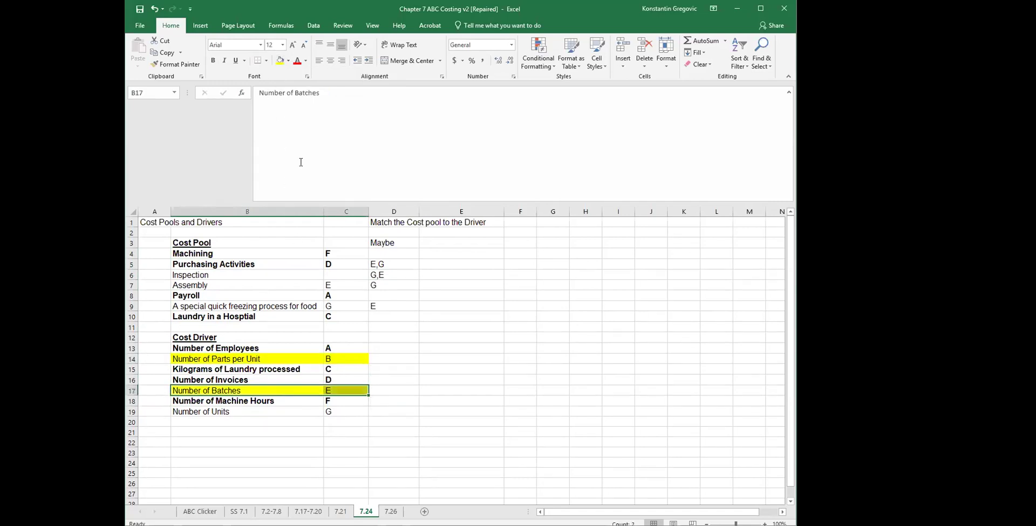
pyautogui.click(269, 412)
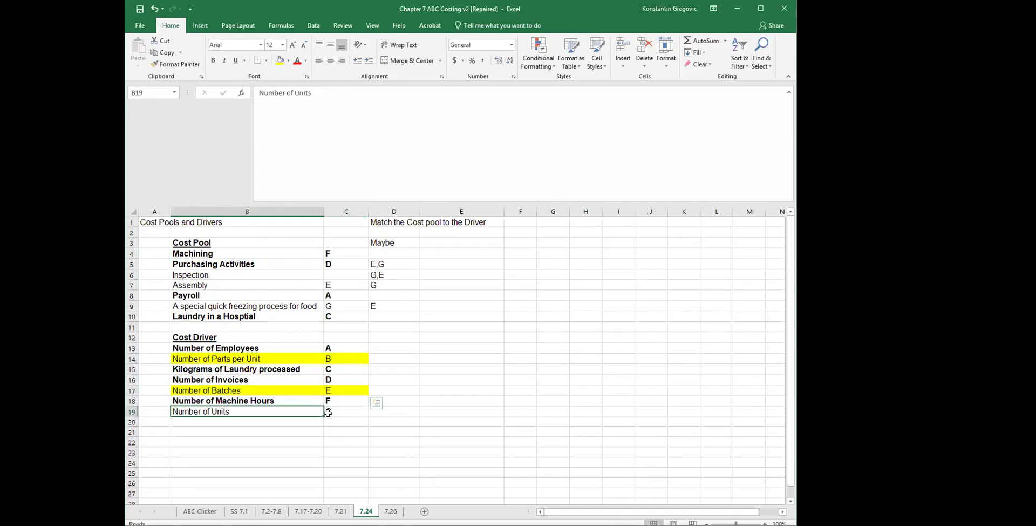
pyautogui.moveTo(328, 413); pyautogui.dragTo(345, 413)
pyautogui.click(280, 61)
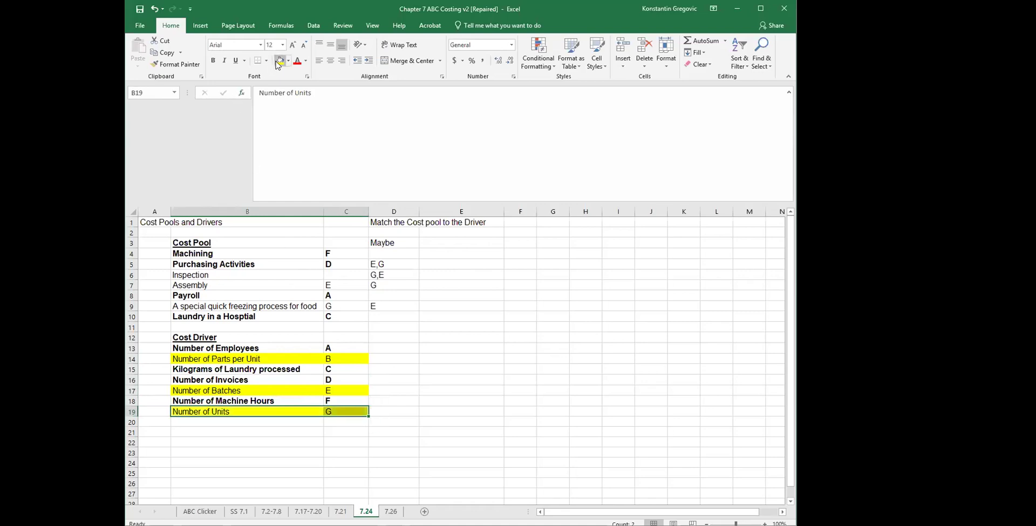
pyautogui.click(434, 285)
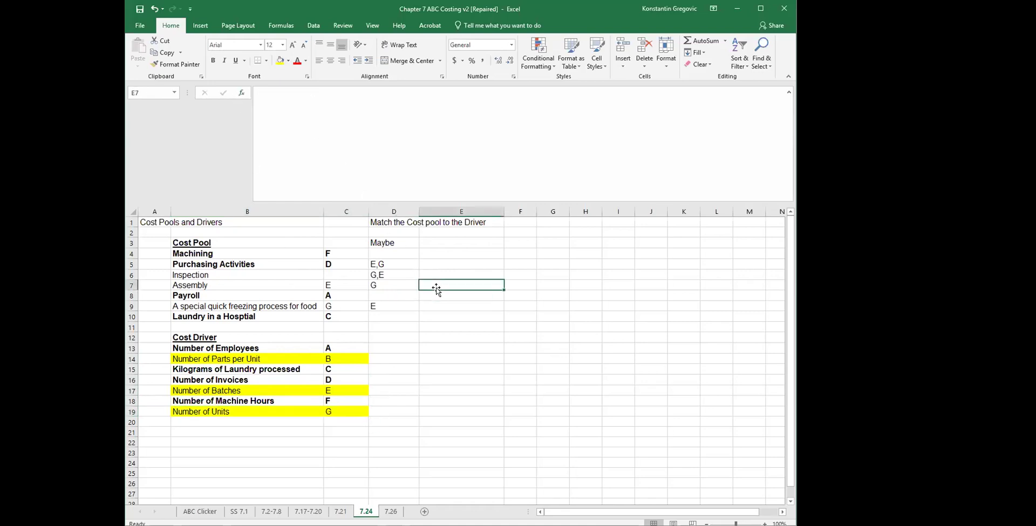
pyautogui.click(235, 276)
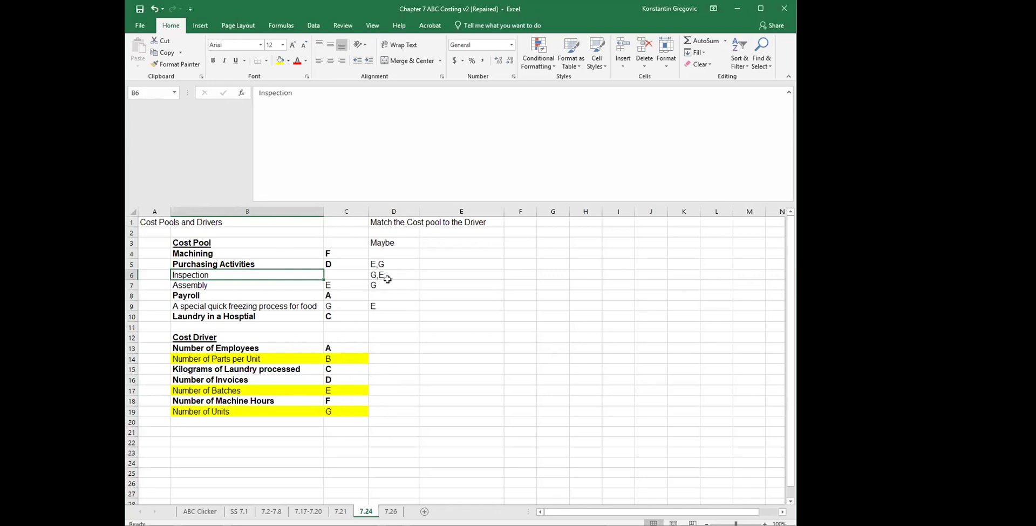
pyautogui.click(285, 388)
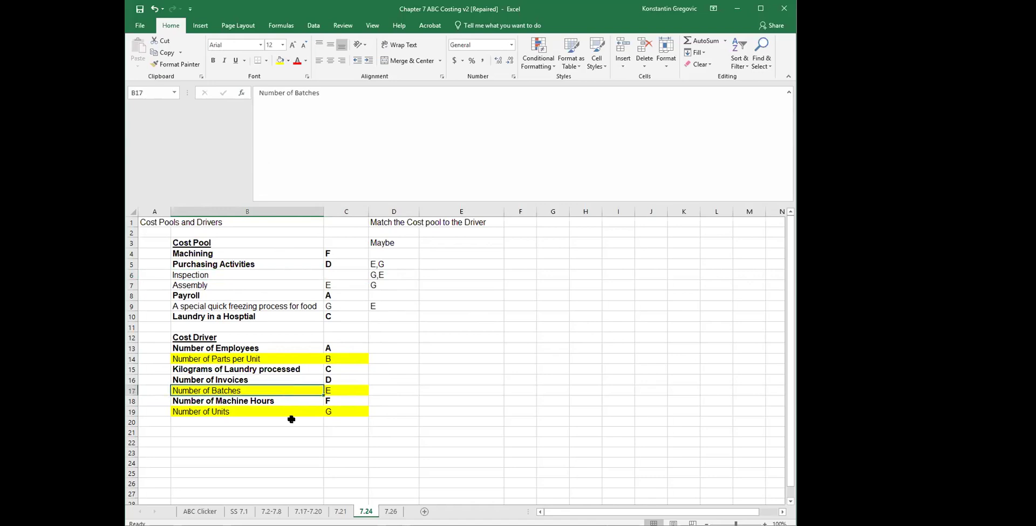
pyautogui.click(285, 415)
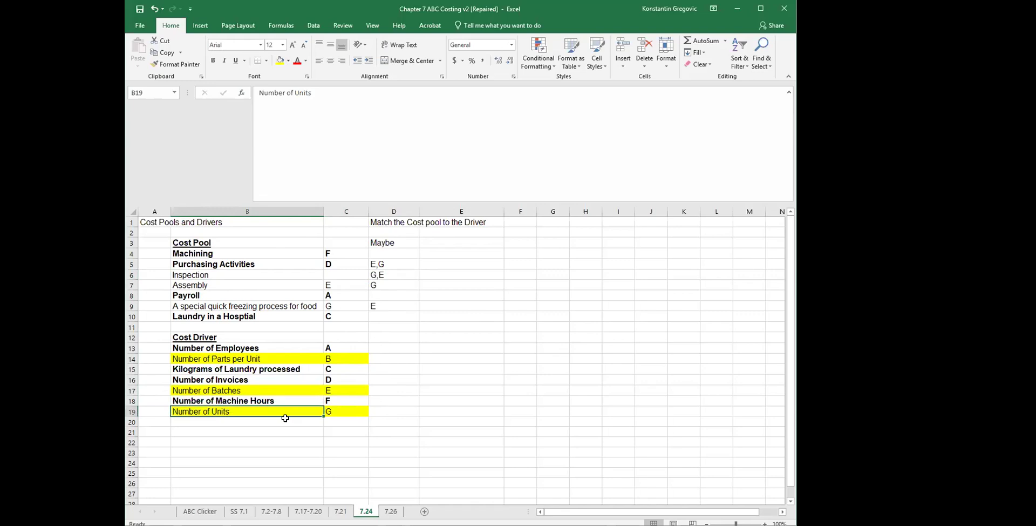
pyautogui.click(384, 276)
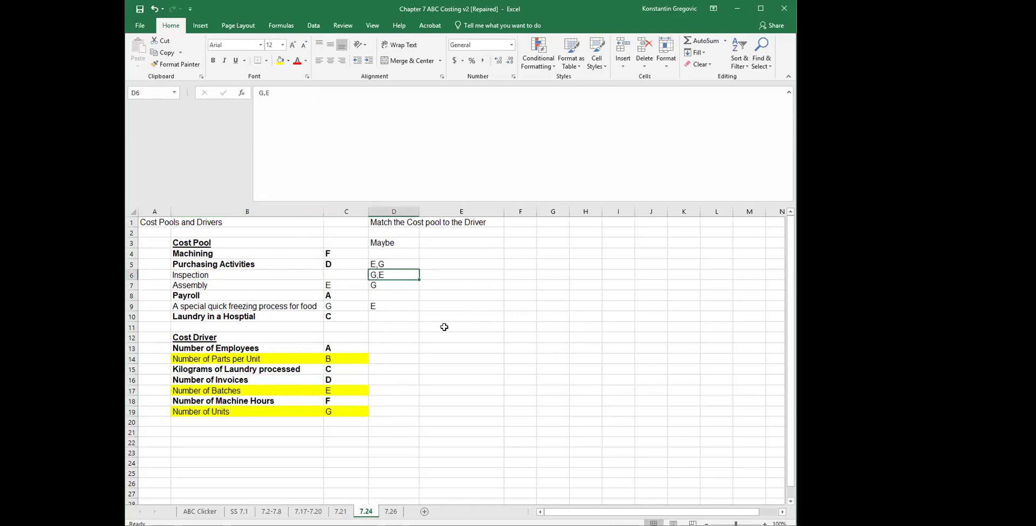
# Step: Assign driver letter G to the Inspection cost pool in C6
pyautogui.press('Left')
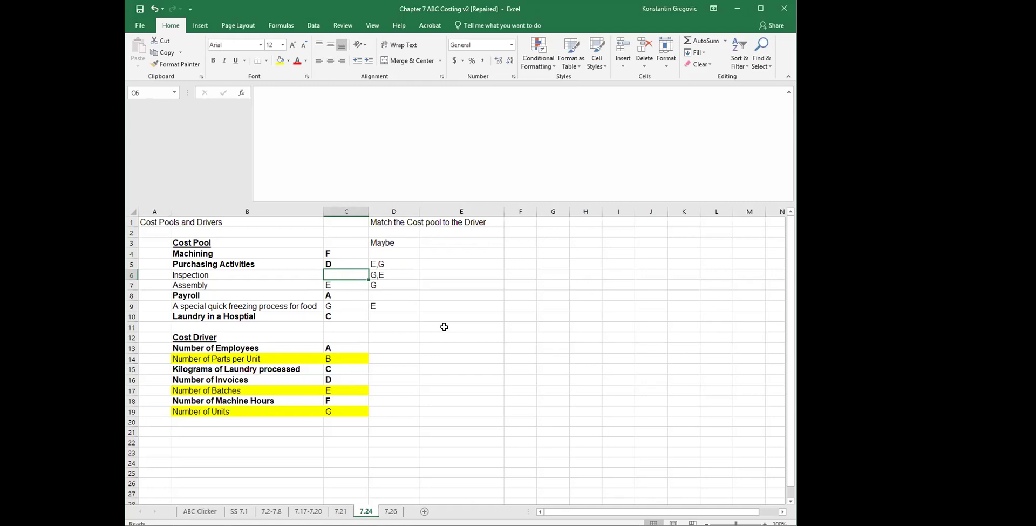
pyautogui.write('G')
pyautogui.press('Return')
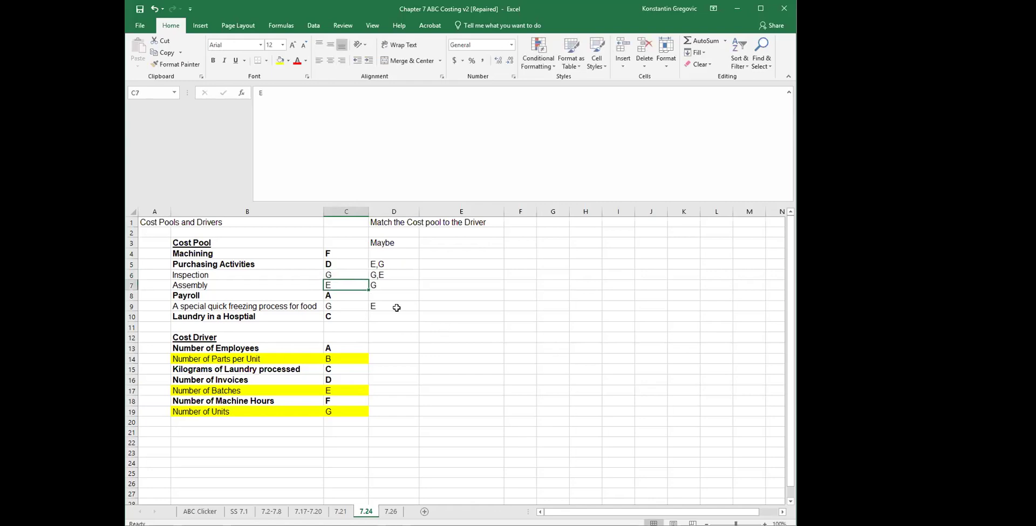
# Step: Bold the matched pair Inspection (B6:C6) and Number of Units (B19:C19), including their letters
pyautogui.moveTo(243, 274); pyautogui.dragTo(346, 274)
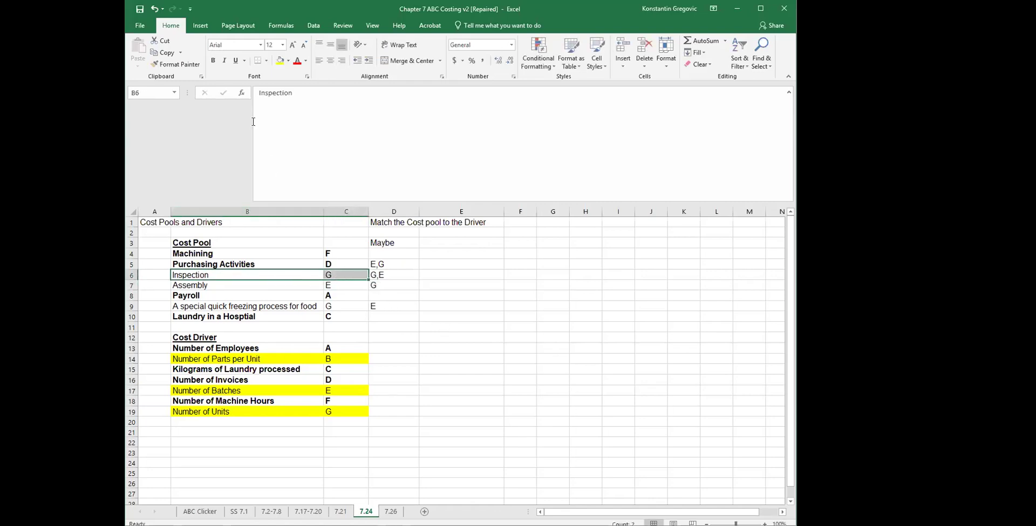
pyautogui.click(213, 61)
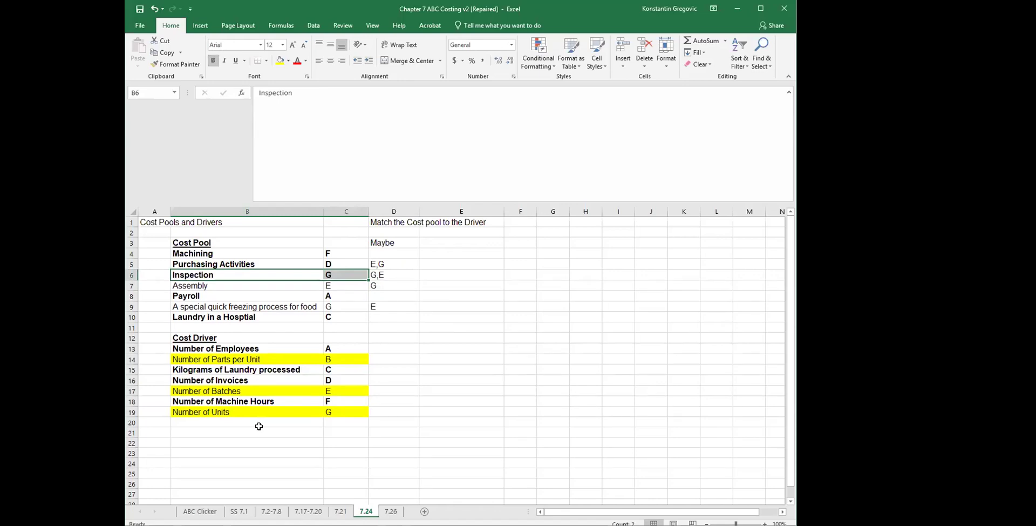
pyautogui.moveTo(240, 413); pyautogui.dragTo(340, 412)
pyautogui.click(213, 61)
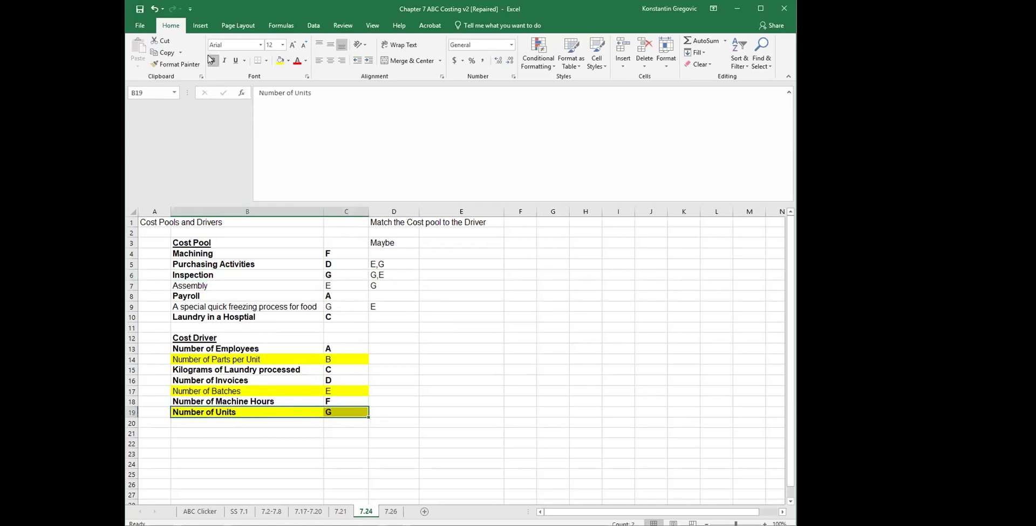
pyautogui.click(394, 324)
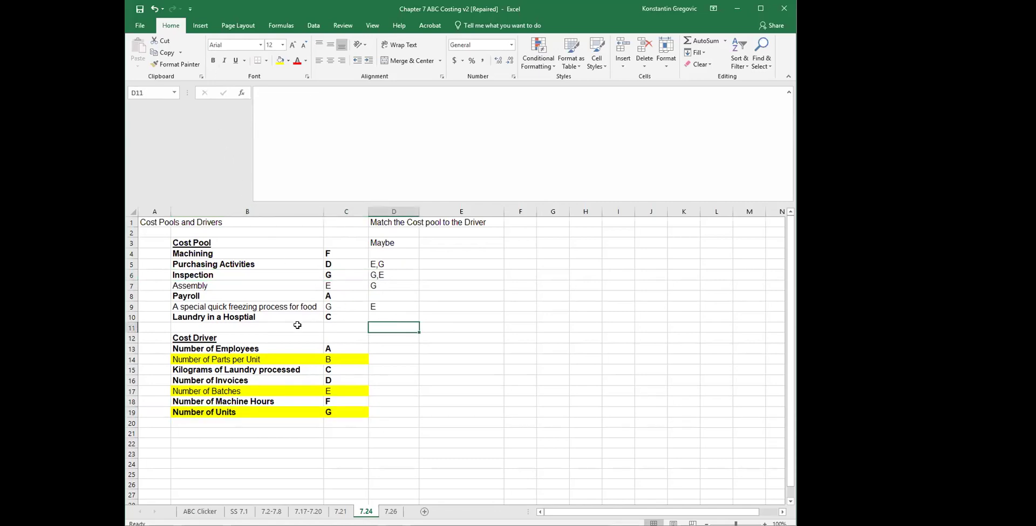
# Step: Compare the unsettled cost pools Assembly and special quick freezing process with the Number of Parts per Unit driver
pyautogui.click(246, 285)
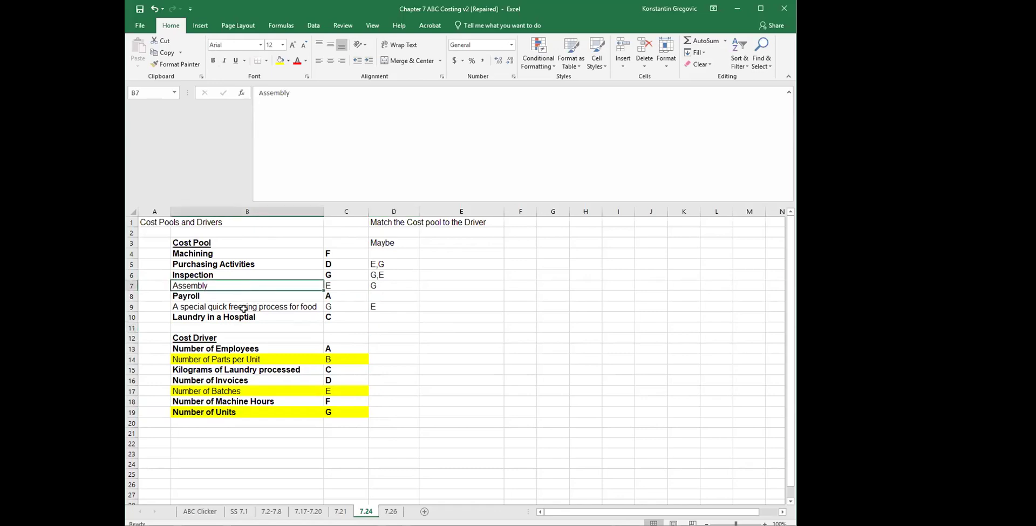
pyautogui.click(243, 307)
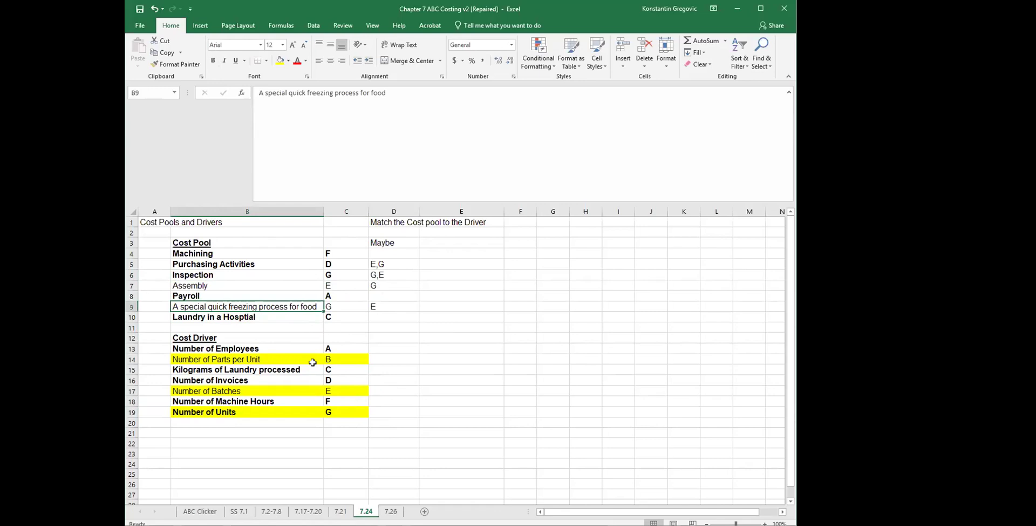
pyautogui.click(271, 361)
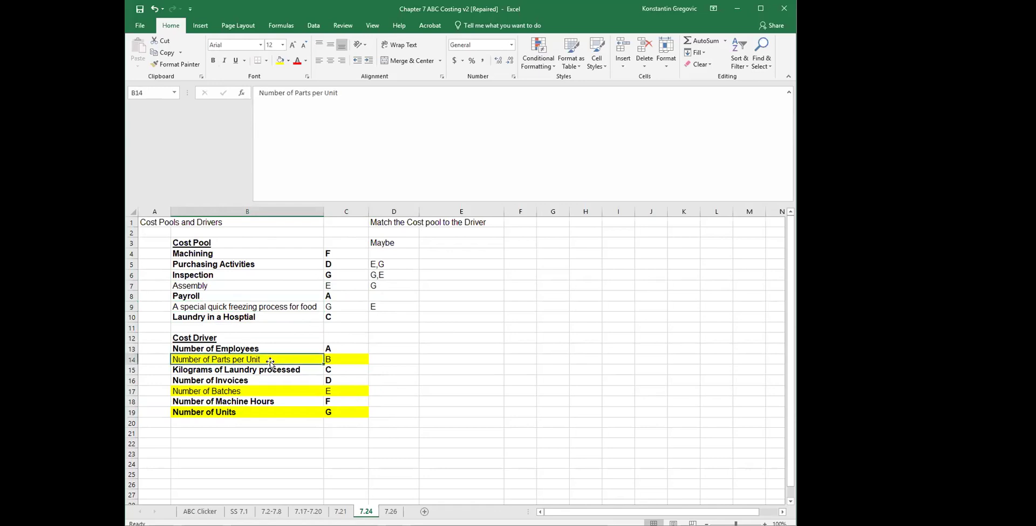
pyautogui.click(258, 285)
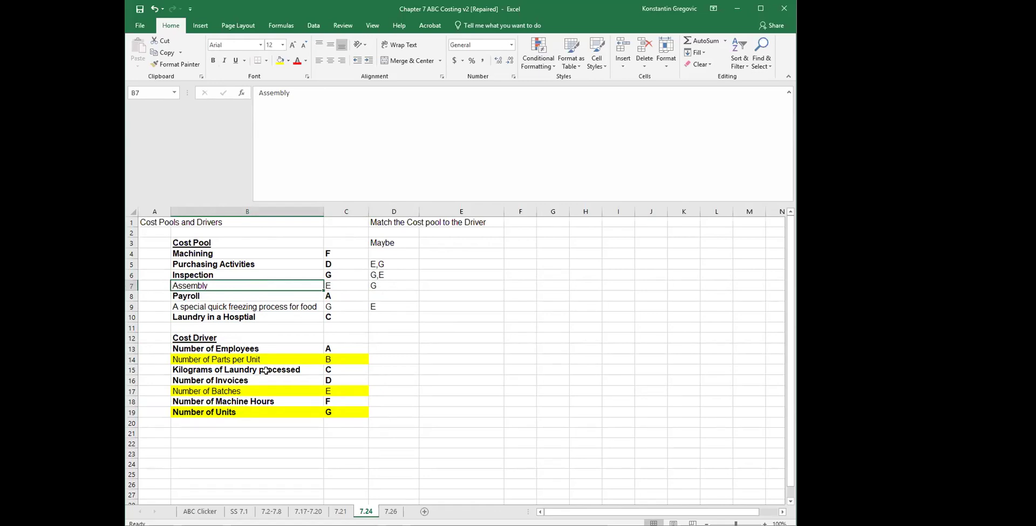
pyautogui.click(329, 359)
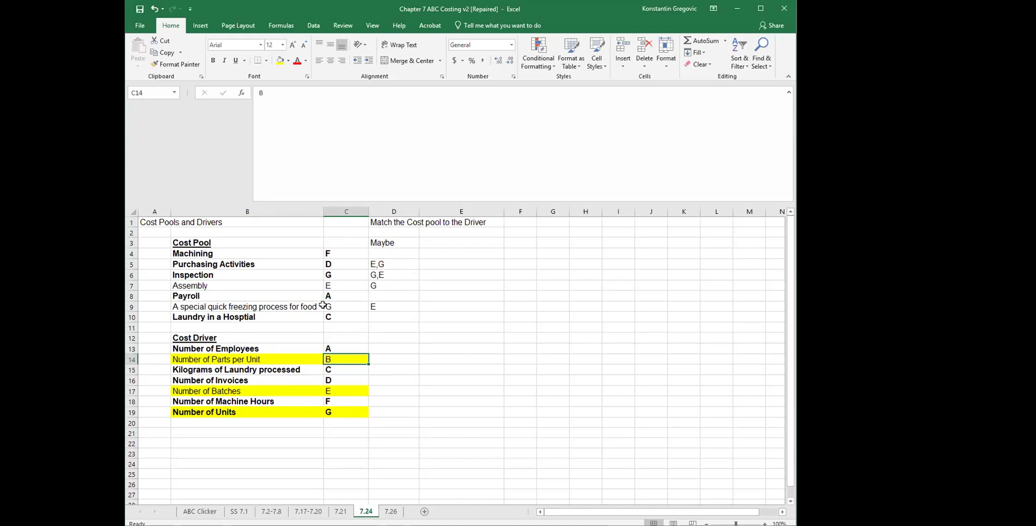
pyautogui.click(246, 286)
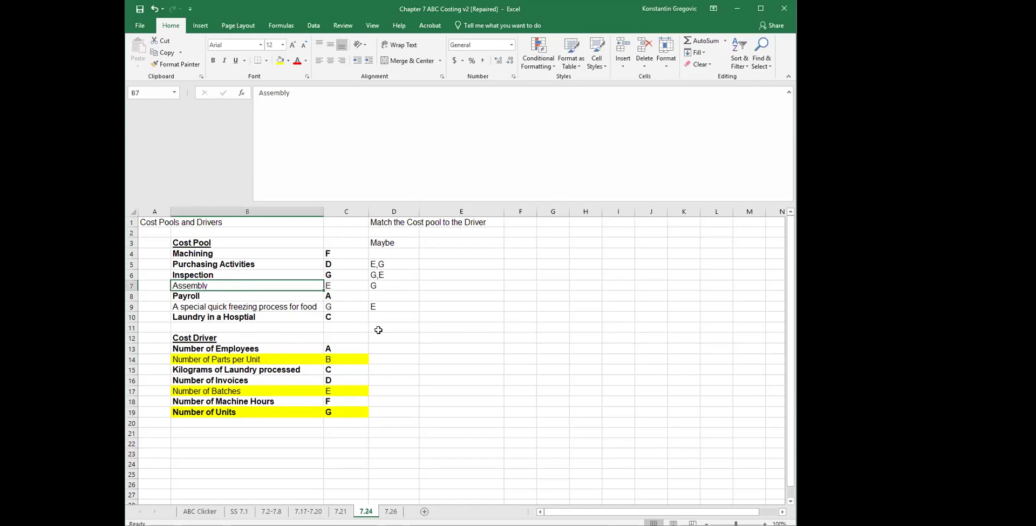
pyautogui.click(337, 287)
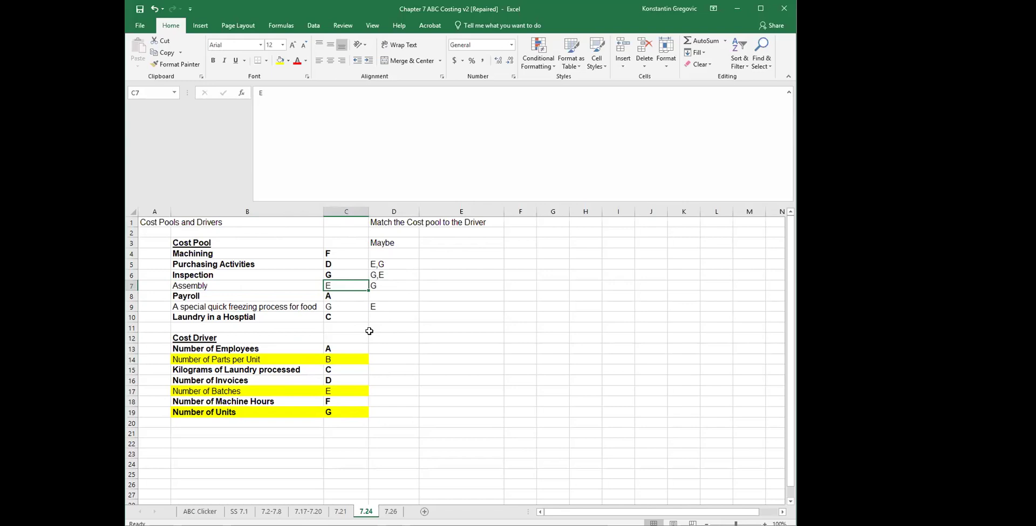
pyautogui.press('Left')
pyautogui.press('Right')
pyautogui.press('Right')
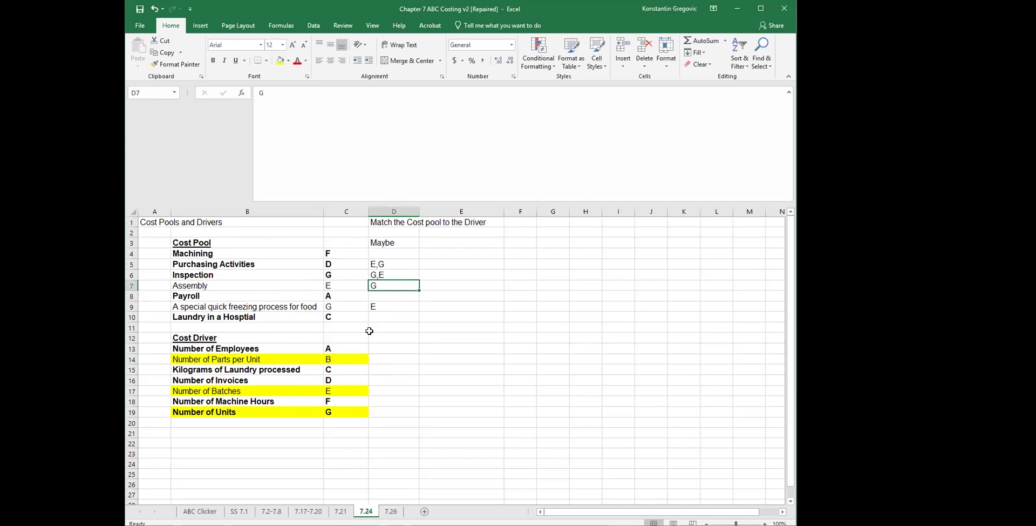
pyautogui.press('Left')
pyautogui.press('Down')
pyautogui.press('Down')
pyautogui.press('Down')
pyautogui.press('Down')
pyautogui.press('Down')
pyautogui.press('Up')
pyautogui.press('Up')
pyautogui.press('Up')
pyautogui.press('Up')
pyautogui.press('Up')
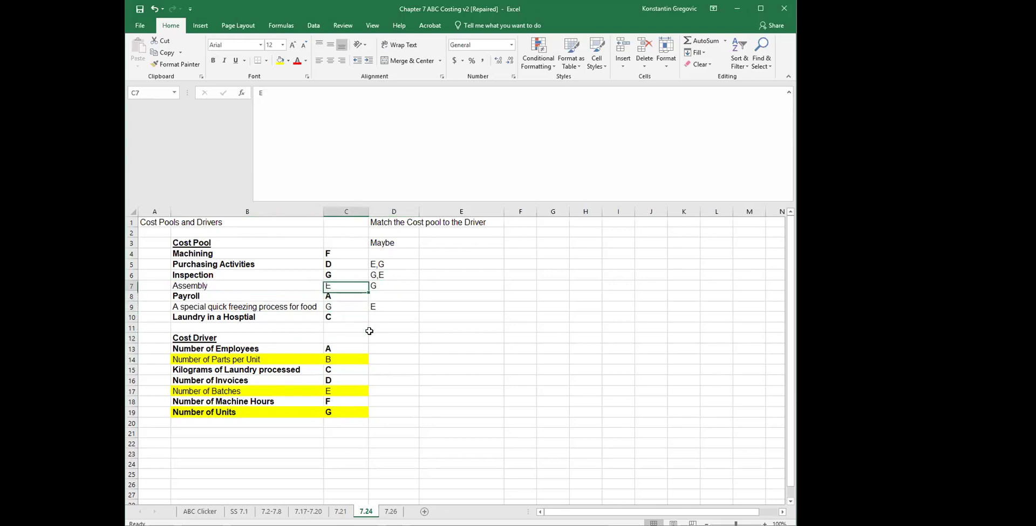
# Step: Change Assembly's driver letter in C7 to B and clear its Maybe entry in D7
pyautogui.write('B')
pyautogui.press('Right')
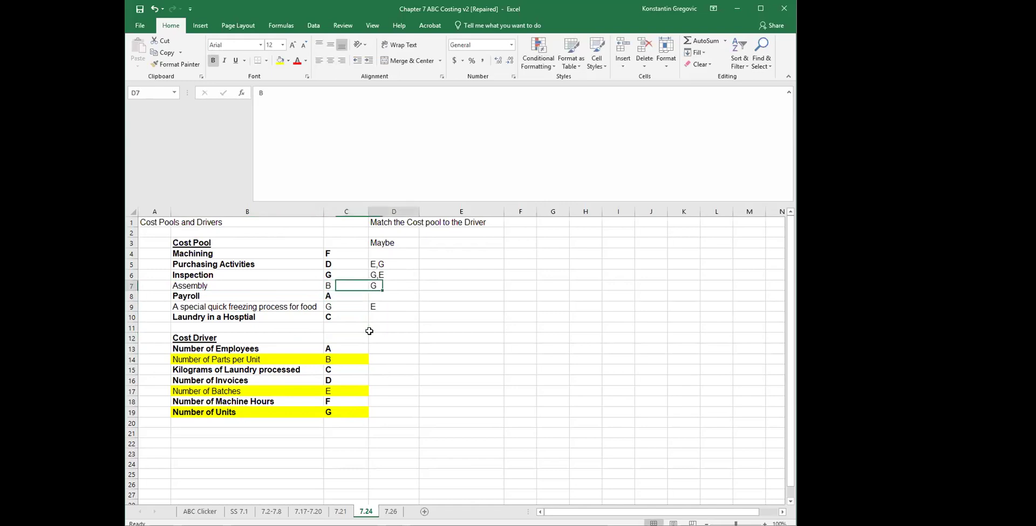
pyautogui.press('Left')
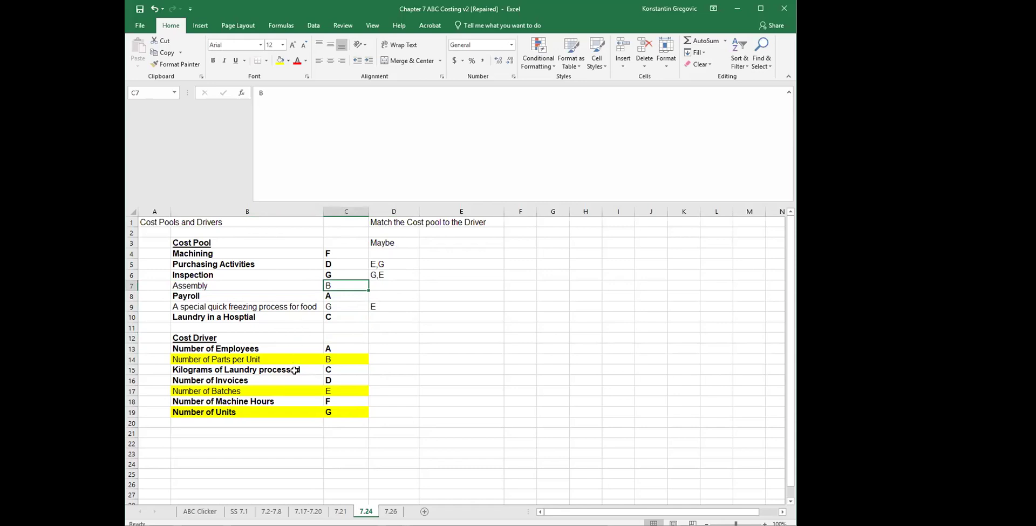
# Step: Bold the matched pair Number of Parts per Unit (B14:C14) and Assembly (B7:C7), including their letters
pyautogui.click(230, 358)
pyautogui.moveTo(320, 359); pyautogui.dragTo(331, 359)
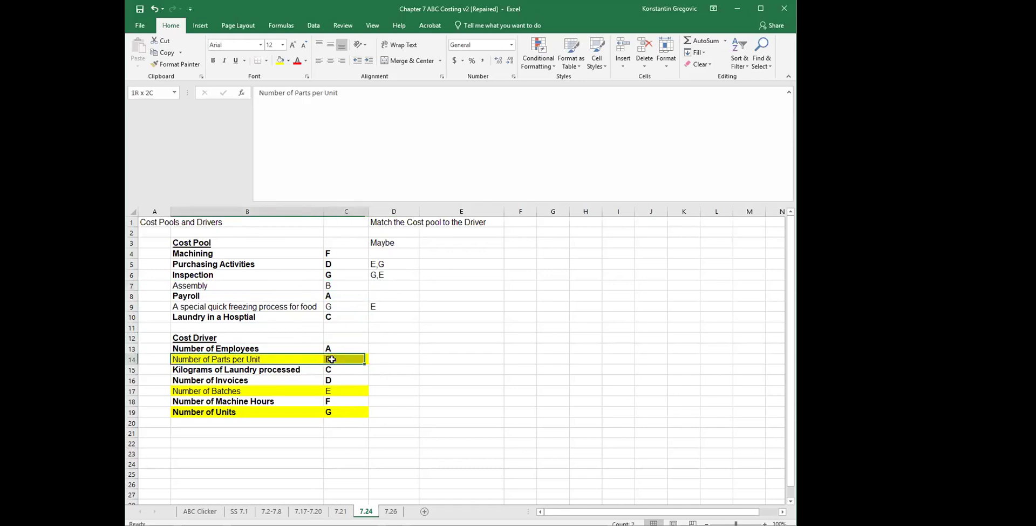
pyautogui.click(213, 60)
pyautogui.moveTo(241, 286); pyautogui.dragTo(332, 286)
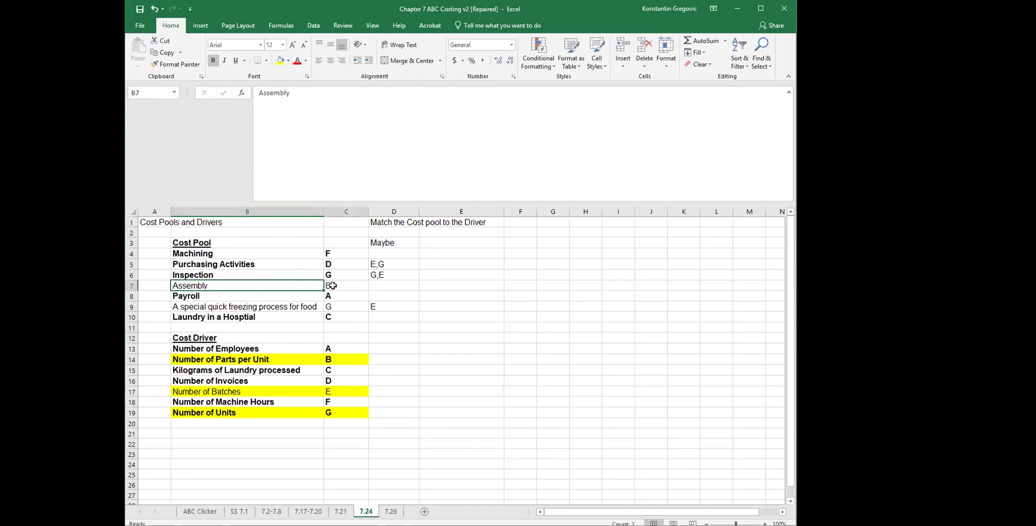
pyautogui.click(213, 60)
pyautogui.click(456, 339)
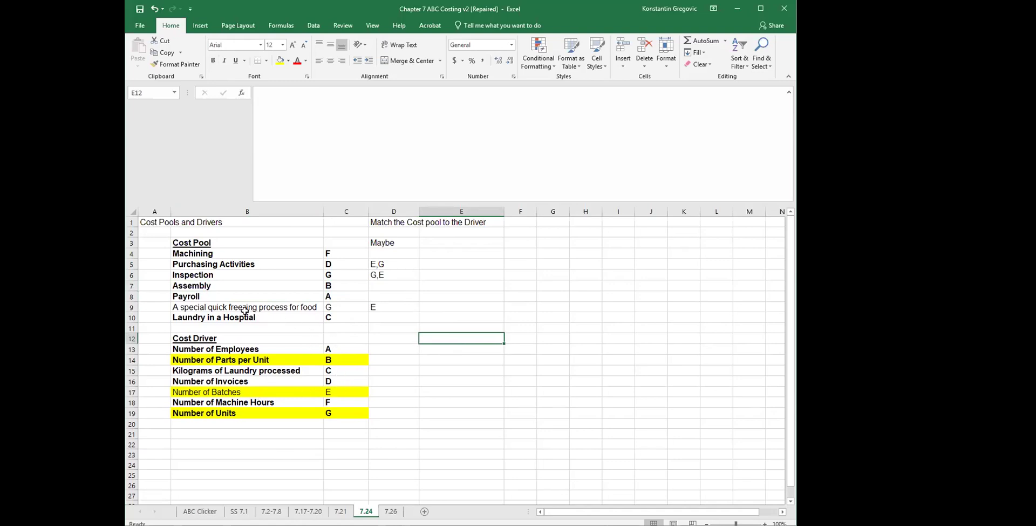
# Step: Set the quick freezing process's driver letter in C9 to E and clear its Maybe entry in D9
pyautogui.click(325, 314)
pyautogui.click(329, 307)
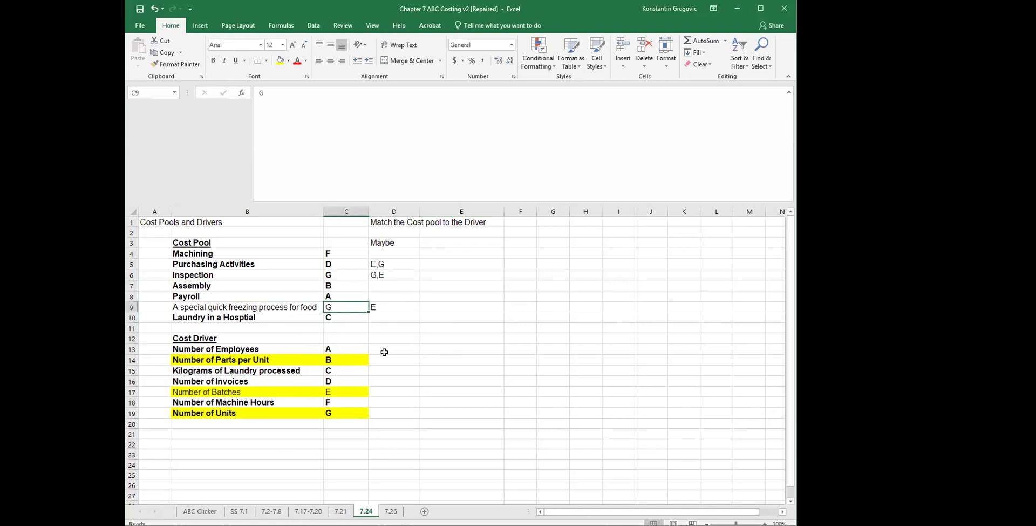
pyautogui.write('R')
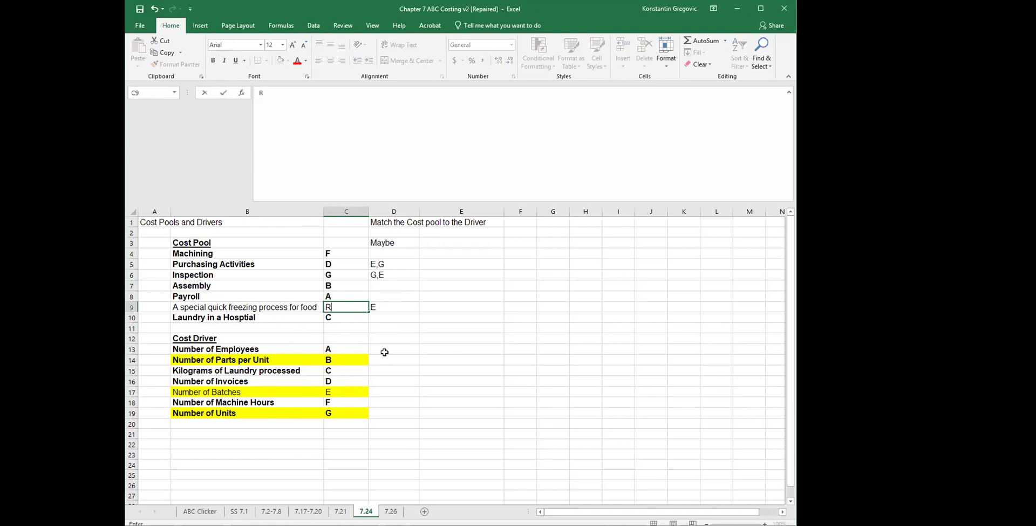
pyautogui.press('Escape')
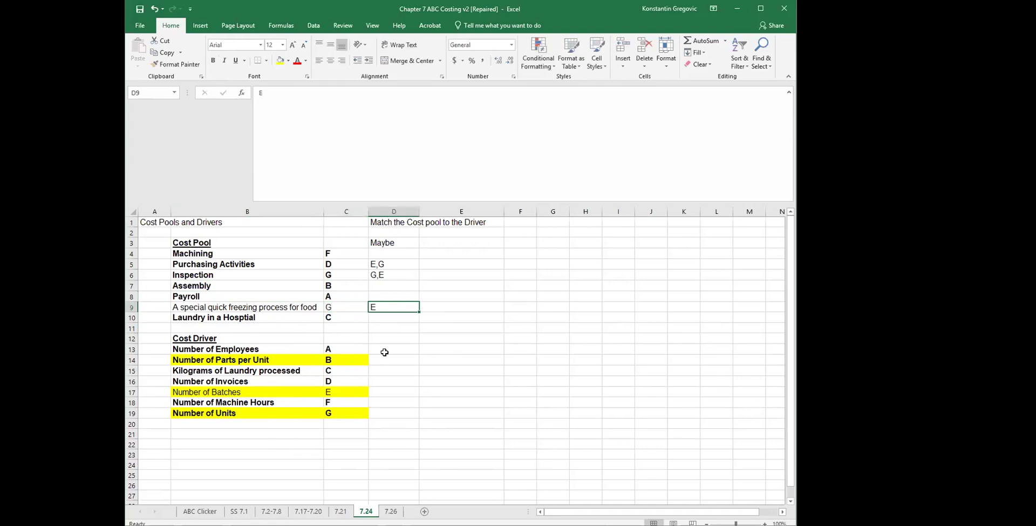
pyautogui.write('E')
pyautogui.press('Return')
pyautogui.press('Up')
pyautogui.press('Right')
# Step: Bold the special quick freezing process for food and its driver letter in B9:C9
pyautogui.click(176, 305)
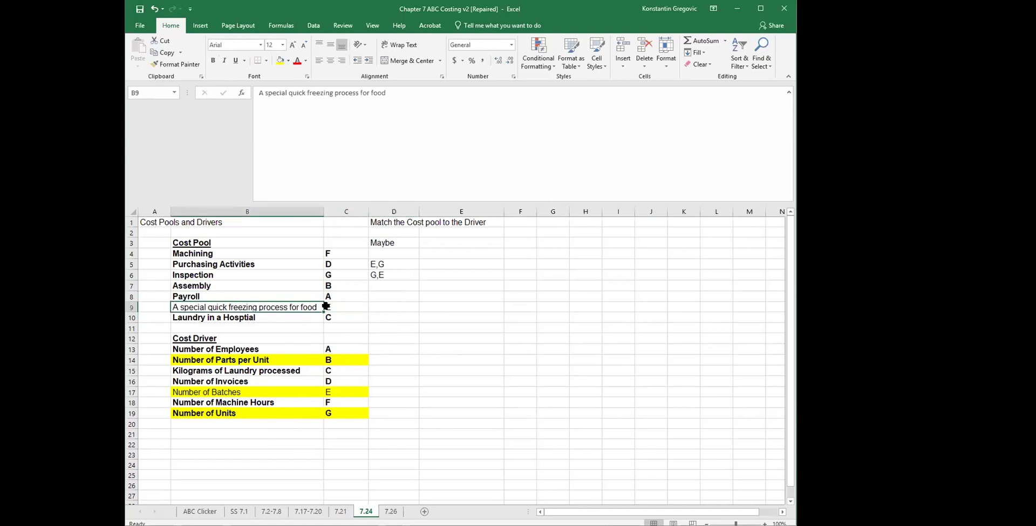
pyautogui.moveTo(326, 306); pyautogui.dragTo(346, 306)
pyautogui.click(213, 60)
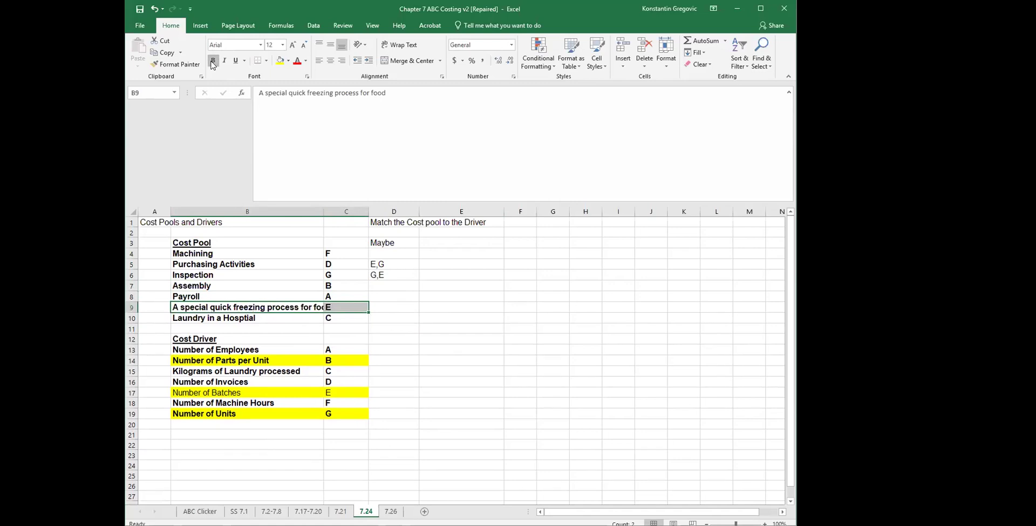
pyautogui.click(630, 338)
pyautogui.press('Right')
pyautogui.press('Right')
pyautogui.press('Right')
pyautogui.press('Right')
pyautogui.press('Right')
pyautogui.press('Right')
pyautogui.press('Right')
pyautogui.press('Right')
pyautogui.press('Right')
pyautogui.press('Right')
pyautogui.press('Right')
pyautogui.press('Right')
pyautogui.press('Right')
pyautogui.press('Right')
pyautogui.press('Left')
pyautogui.press('Left')
pyautogui.press('Left')
pyautogui.press('Left')
pyautogui.press('Left')
pyautogui.press('Left')
pyautogui.press('Left')
pyautogui.press('Left')
pyautogui.press('Left')
pyautogui.press('Left')
pyautogui.press('Left')
pyautogui.press('Left')
pyautogui.press('Left')
pyautogui.press('Left')
pyautogui.press('Left')
pyautogui.press('Left')
pyautogui.press('Left')
pyautogui.press('Left')
pyautogui.press('Left')
pyautogui.press('Left')
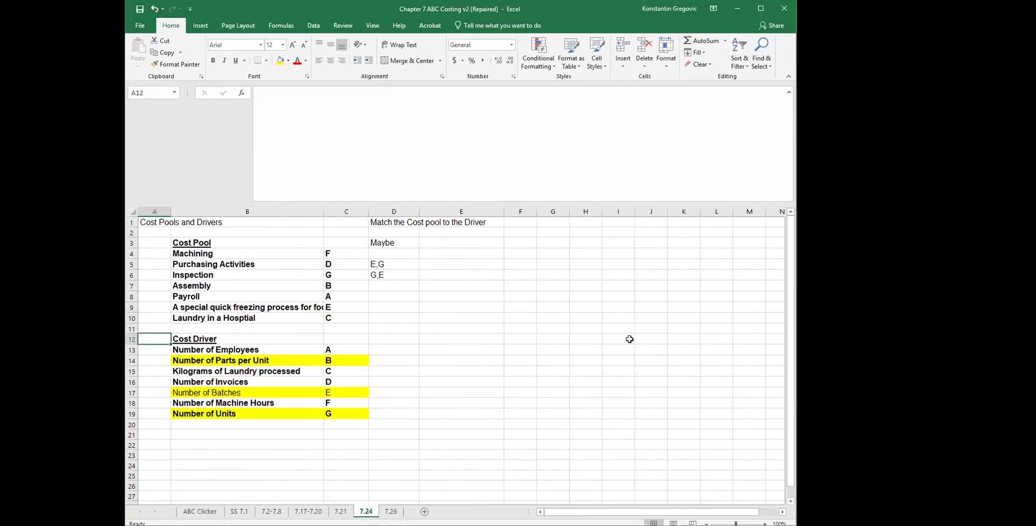
pyautogui.click(447, 356)
pyautogui.scroll(-6, 448, 356)
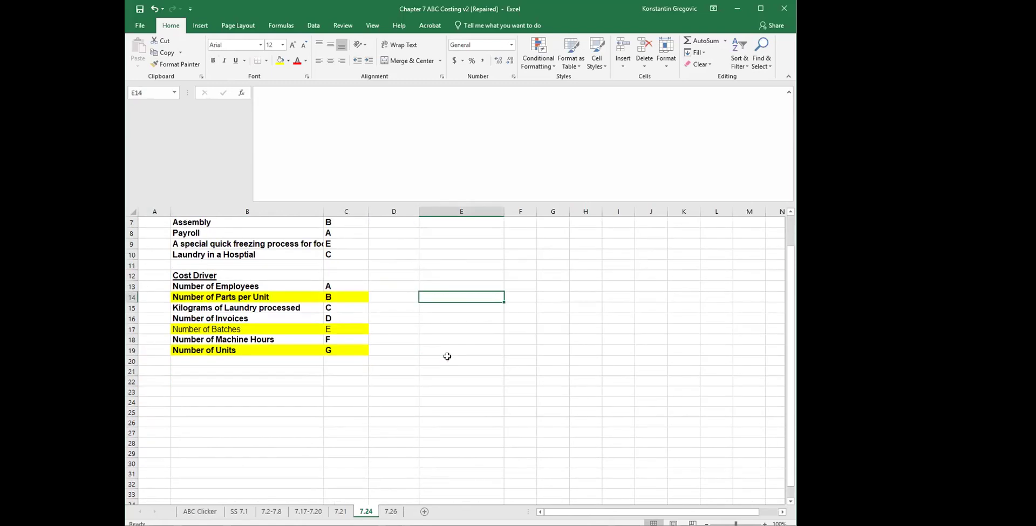
pyautogui.scroll(6, 448, 357)
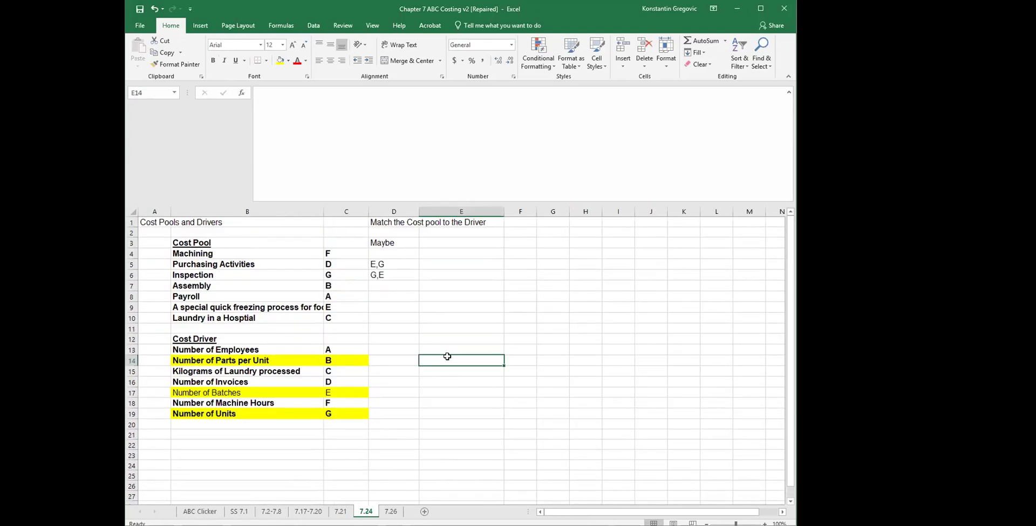
pyautogui.click(481, 264)
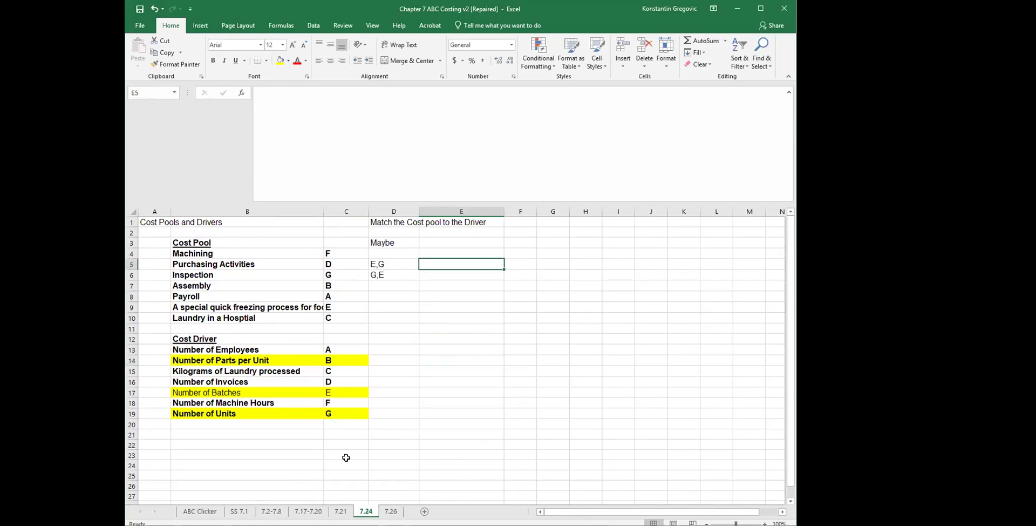
pyautogui.click(288, 252)
pyautogui.moveTo(288, 251); pyautogui.dragTo(350, 319)
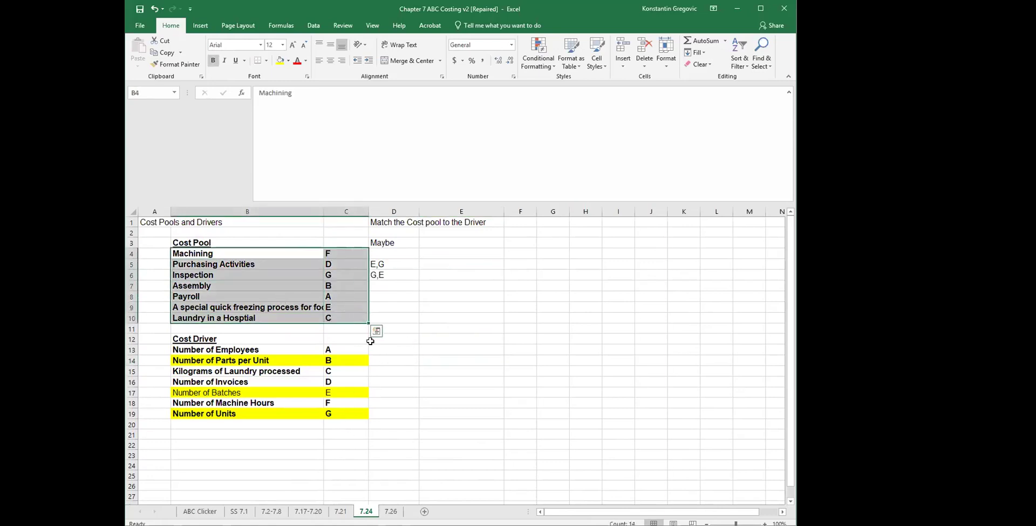
pyautogui.click(437, 389)
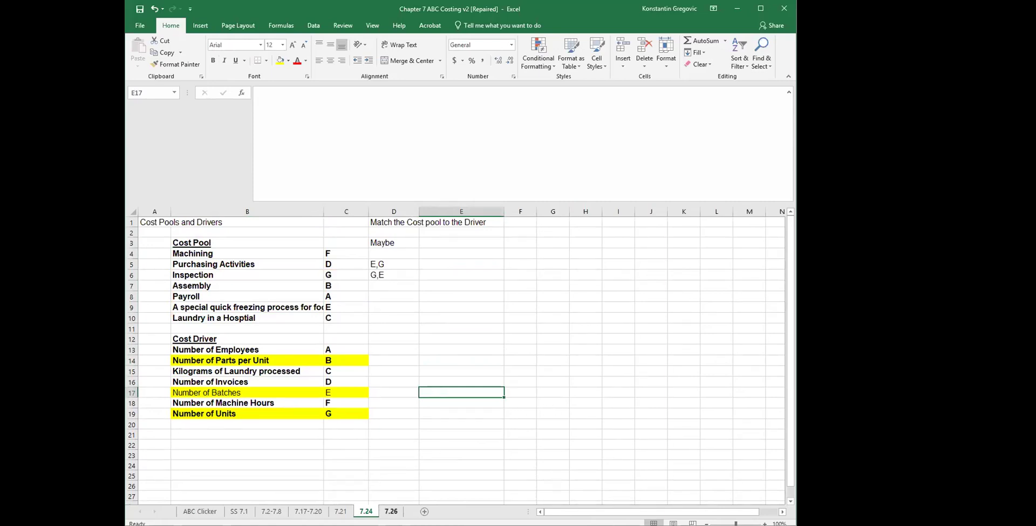
# Step: Go to sheet 7.26 and enter the exercise number 7.26 in D2, beside the ABC Costing title
pyautogui.click(391, 510)
pyautogui.scroll(5, 380, 444)
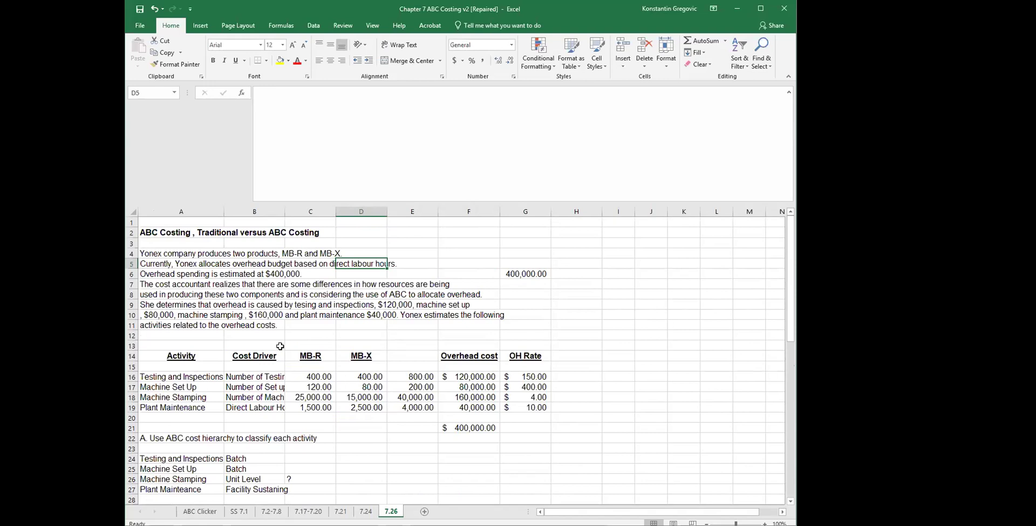
pyautogui.click(367, 233)
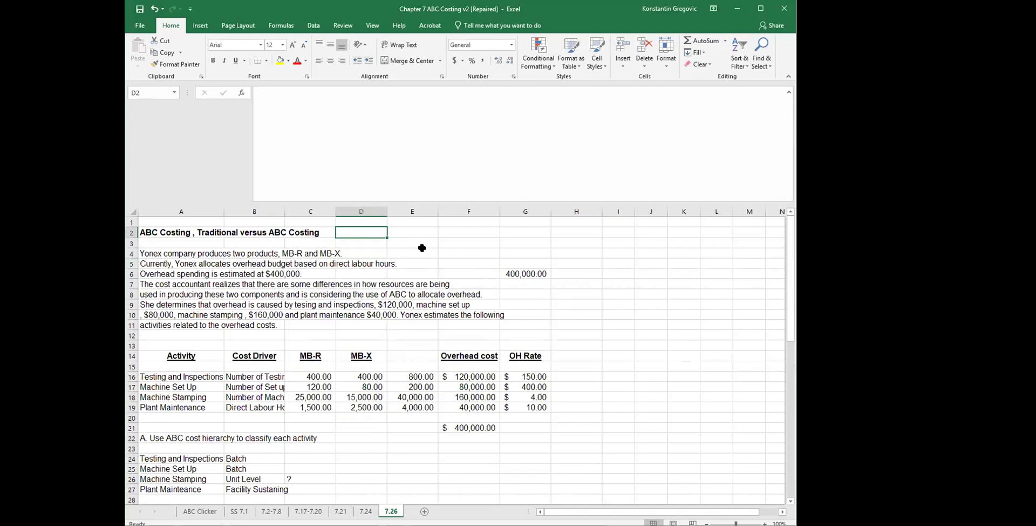
pyautogui.write('7.26')
pyautogui.press('Return')
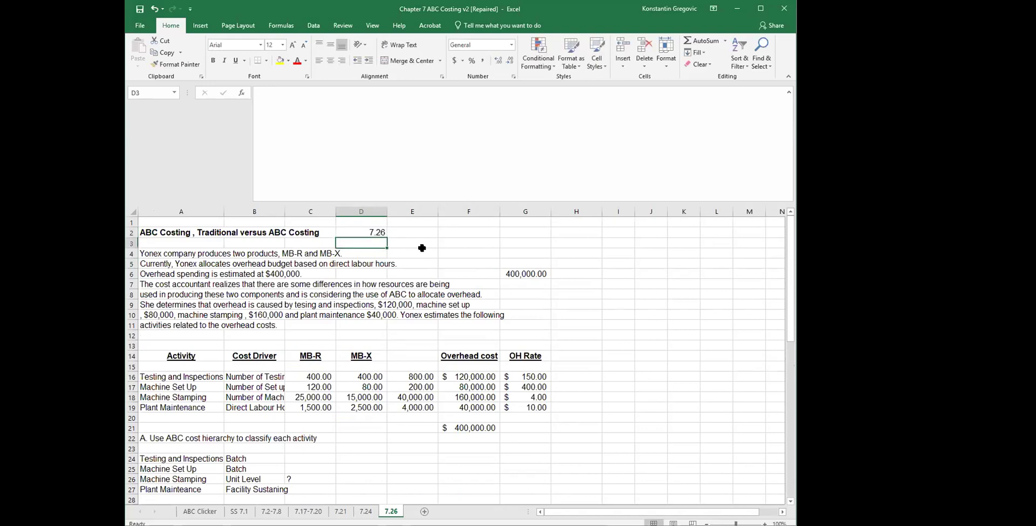
pyautogui.click(378, 232)
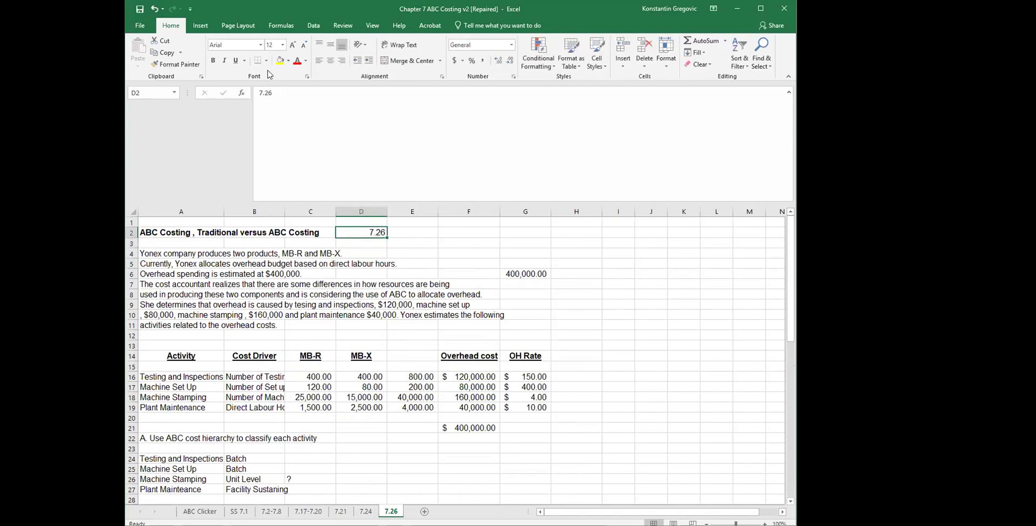
# Step: Bold the exercise number in D2
pyautogui.click(213, 61)
pyautogui.click(363, 302)
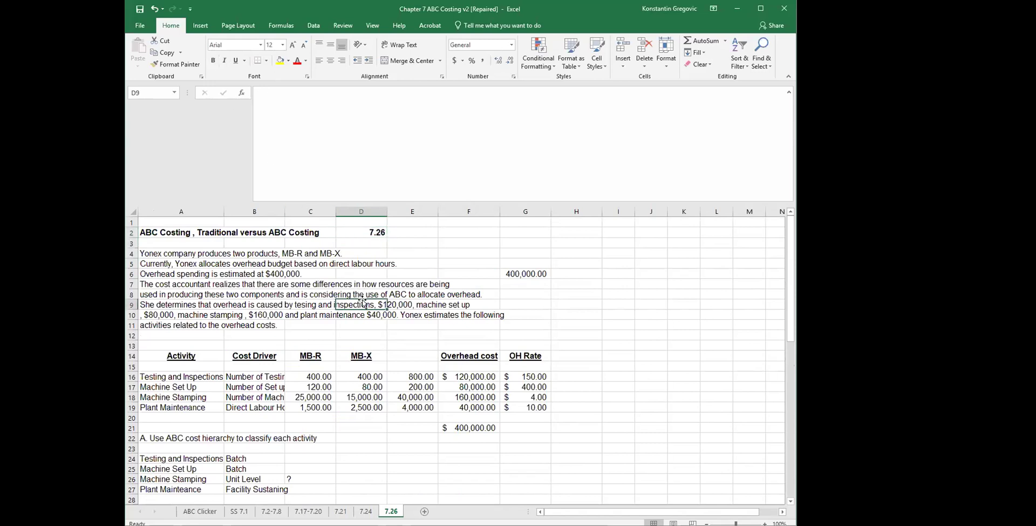
# Step: Read the exercise title and problem text in rows 2 to 8 on the two products, overhead allocation base, estimated spending and ABC proposal
pyautogui.click(177, 234)
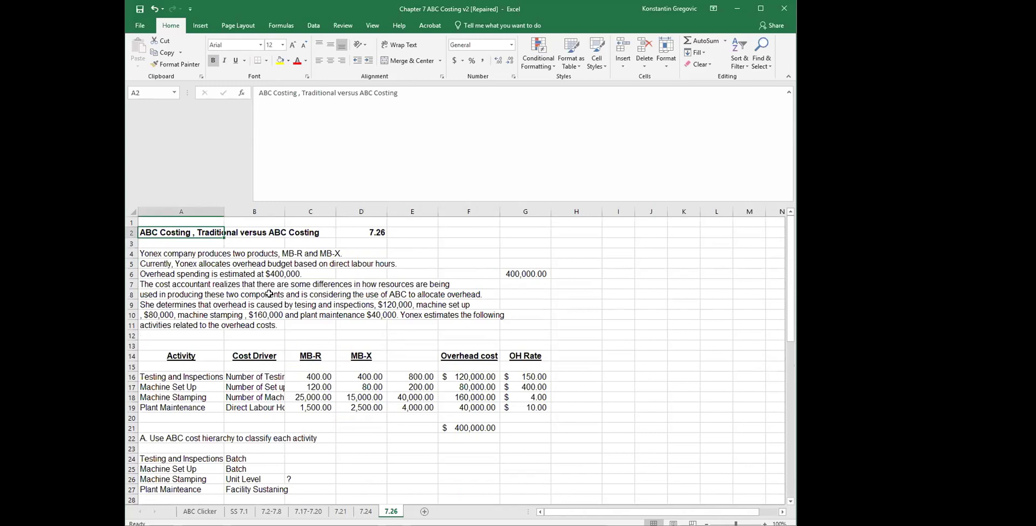
pyautogui.press('Right')
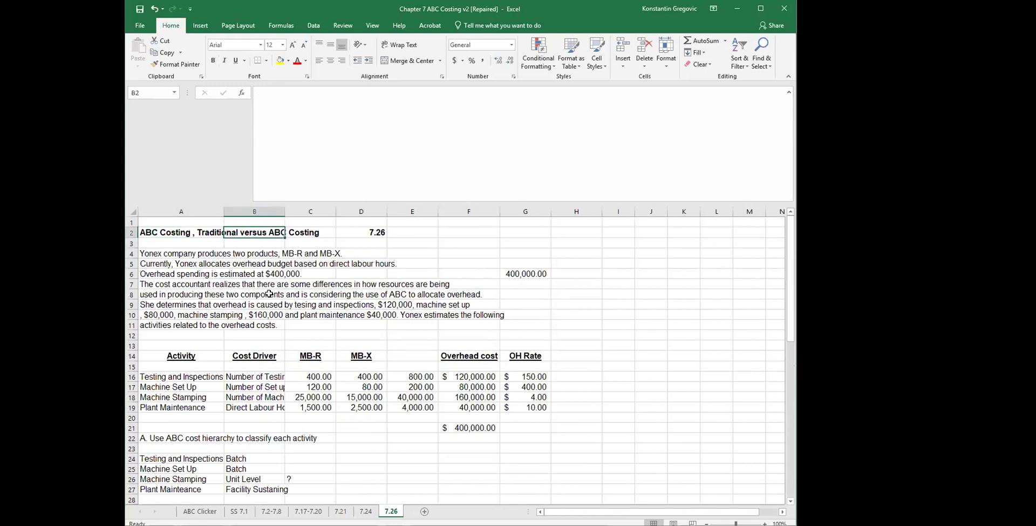
pyautogui.press('Down')
pyautogui.press('Down')
pyautogui.press('Left')
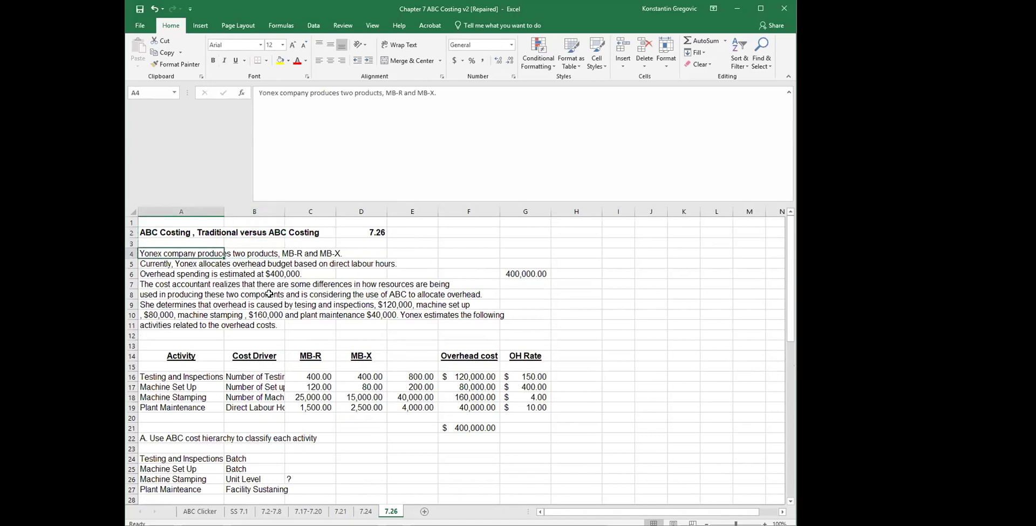
pyautogui.press('Right')
pyautogui.press('Right')
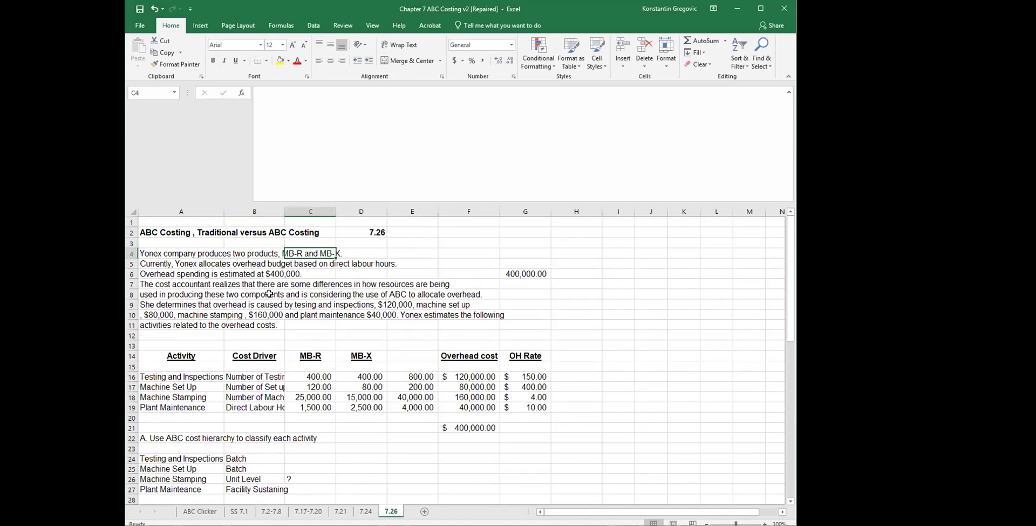
pyautogui.click(188, 284)
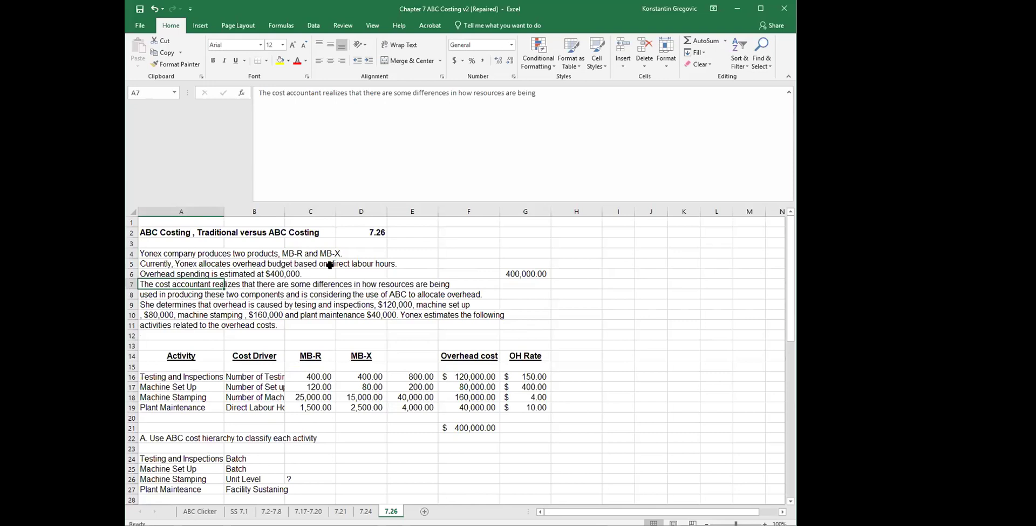
pyautogui.click(348, 263)
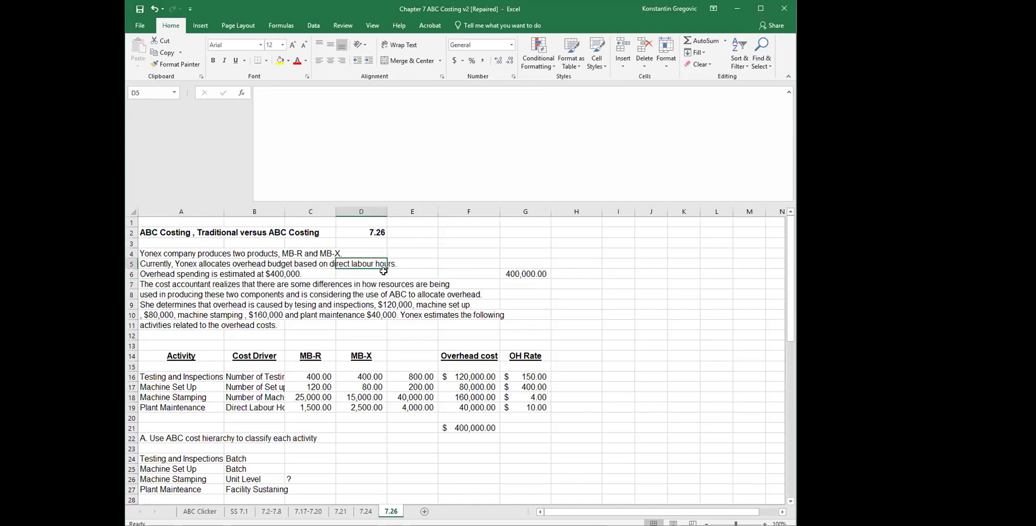
pyautogui.click(158, 274)
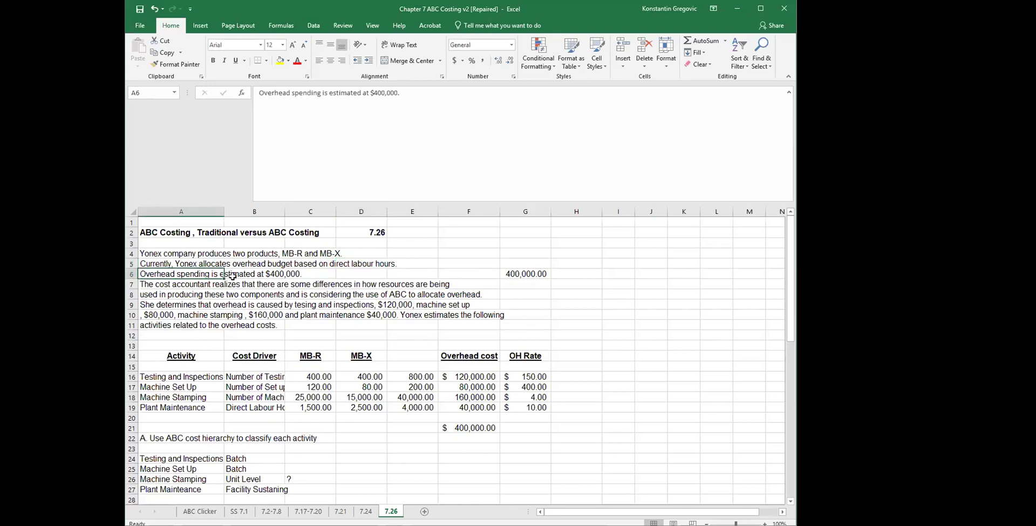
pyautogui.click(292, 275)
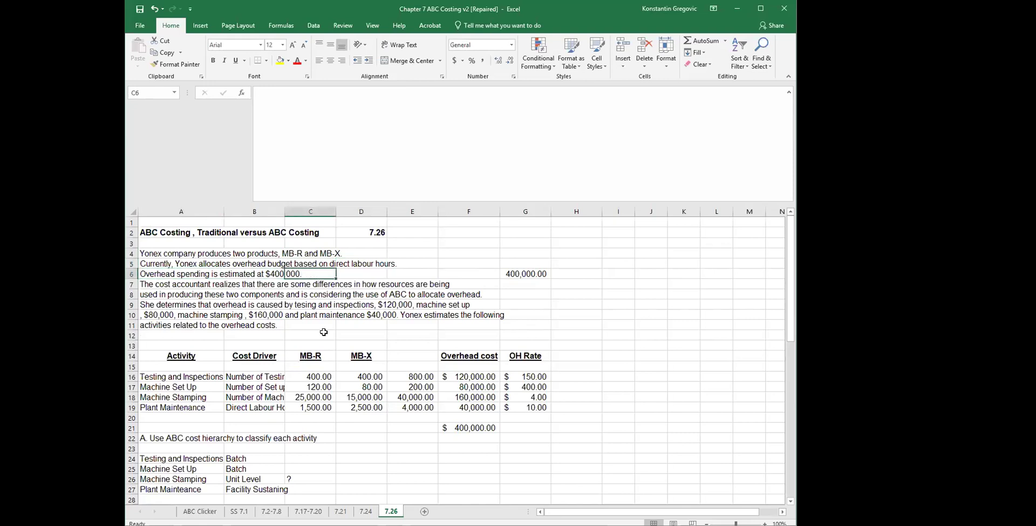
pyautogui.click(156, 282)
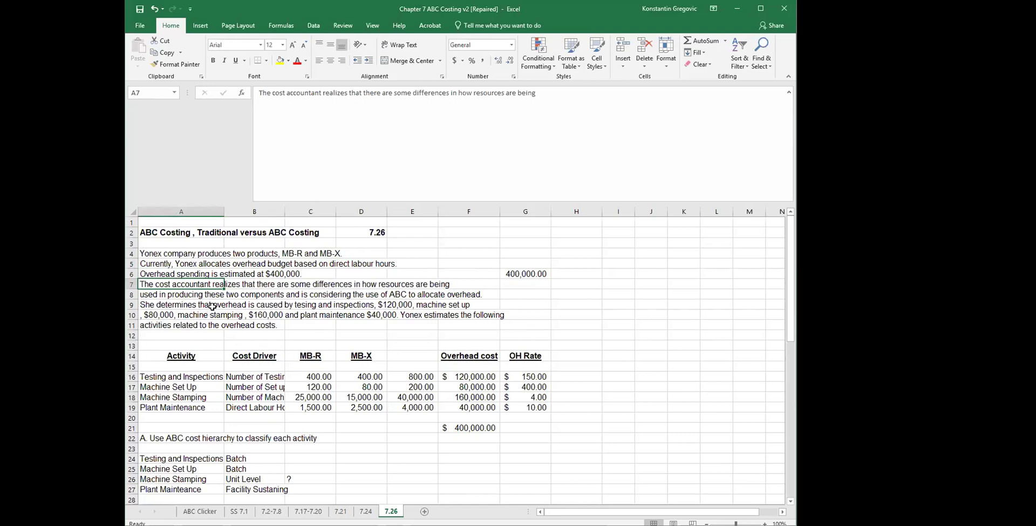
pyautogui.click(405, 283)
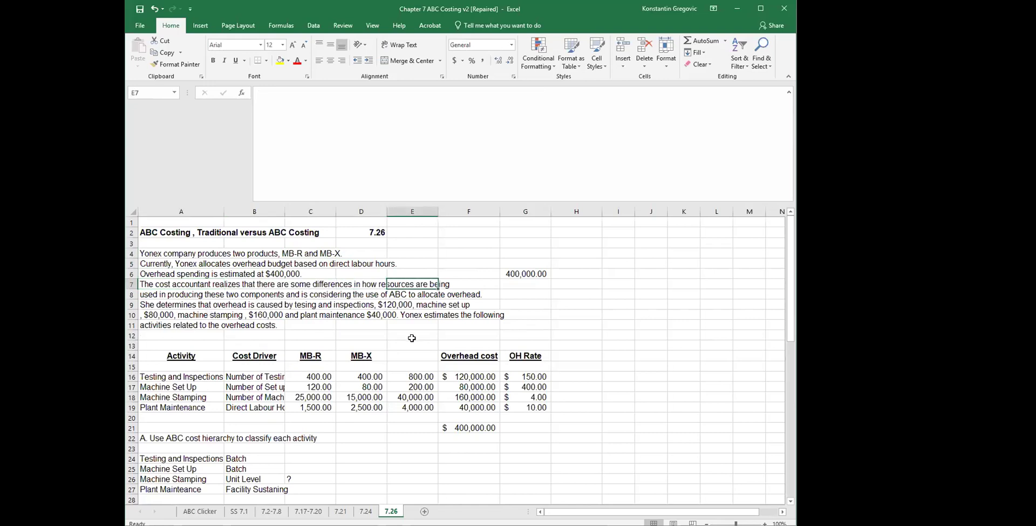
pyautogui.click(175, 291)
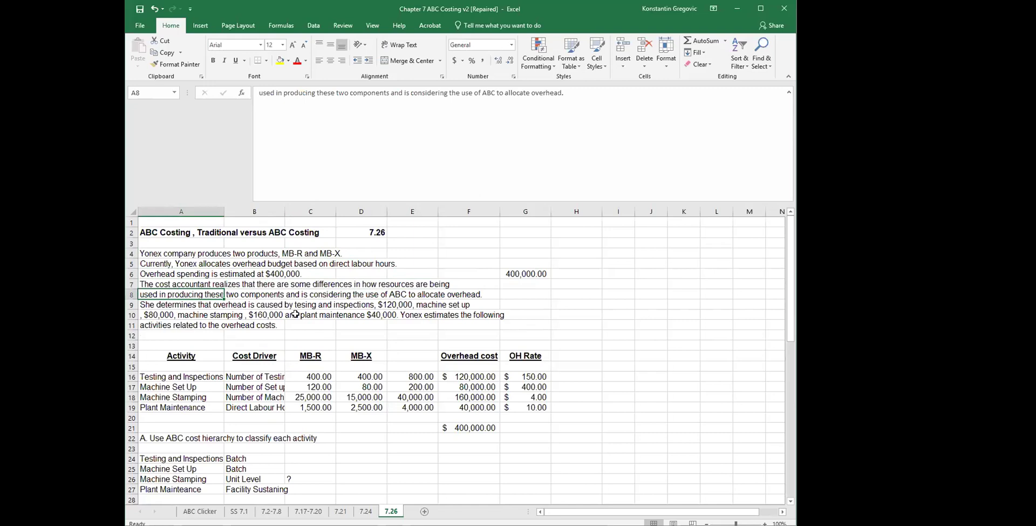
pyautogui.moveTo(315, 355); pyautogui.dragTo(363, 355)
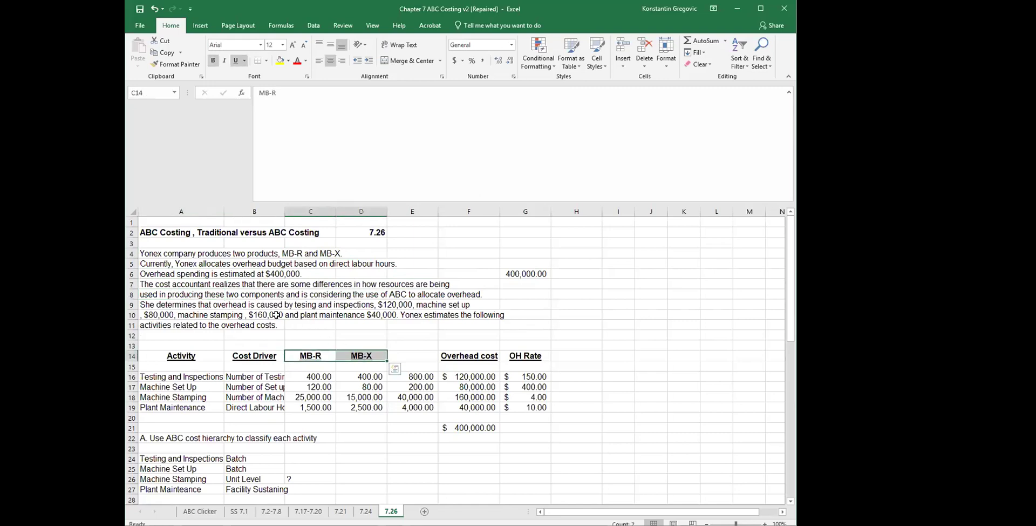
# Step: Read row 9 of the problem text on what causes overhead, including testing and inspections and machine set up
pyautogui.click(173, 305)
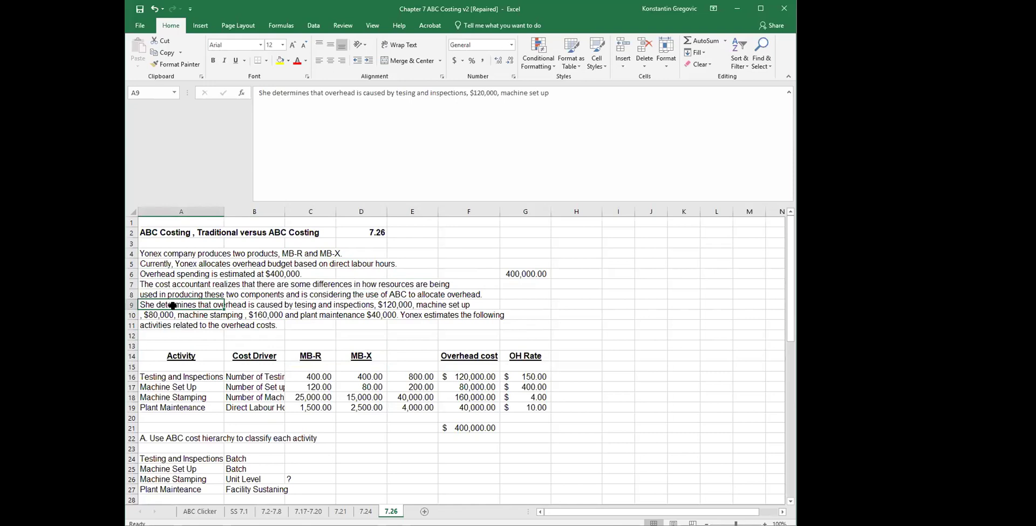
pyautogui.press('Right')
pyautogui.press('Right')
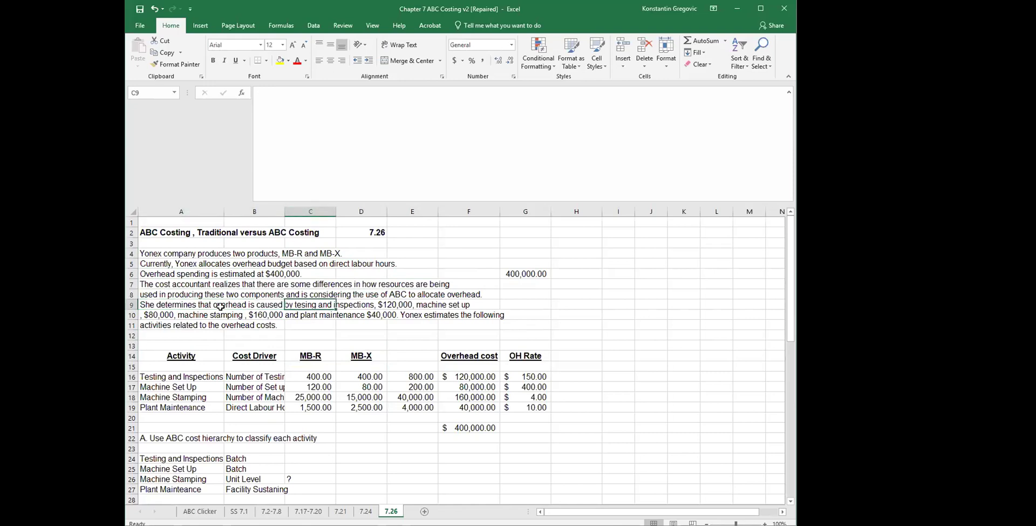
pyautogui.click(157, 311)
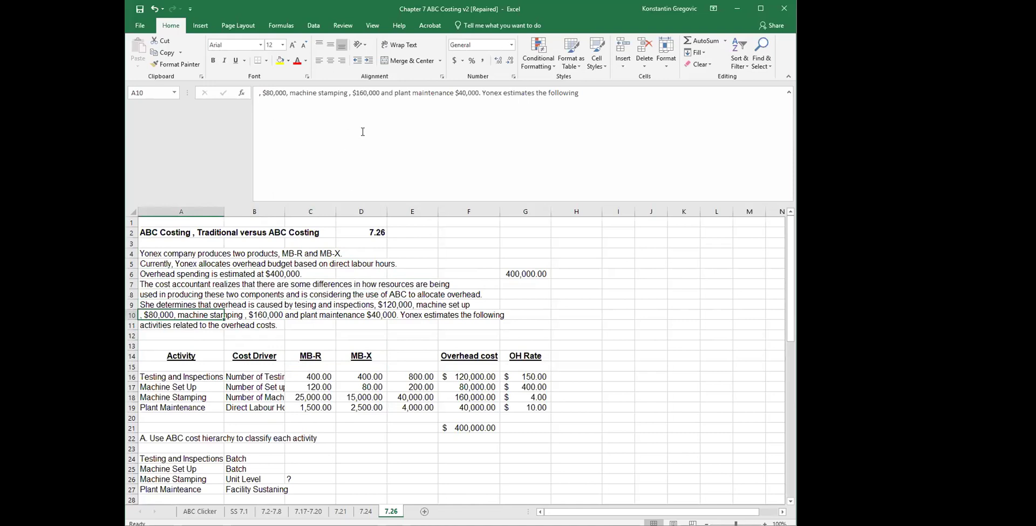
pyautogui.click(209, 304)
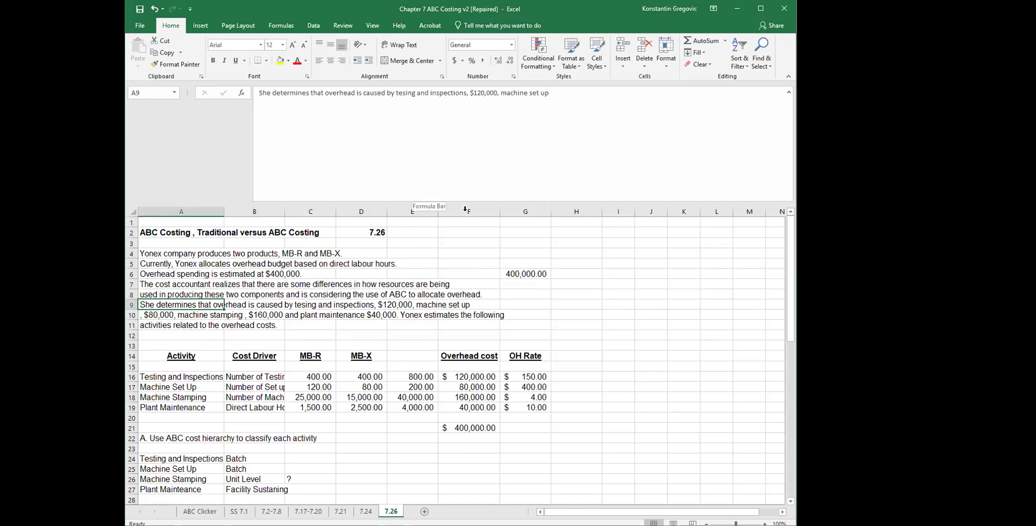
pyautogui.click(427, 305)
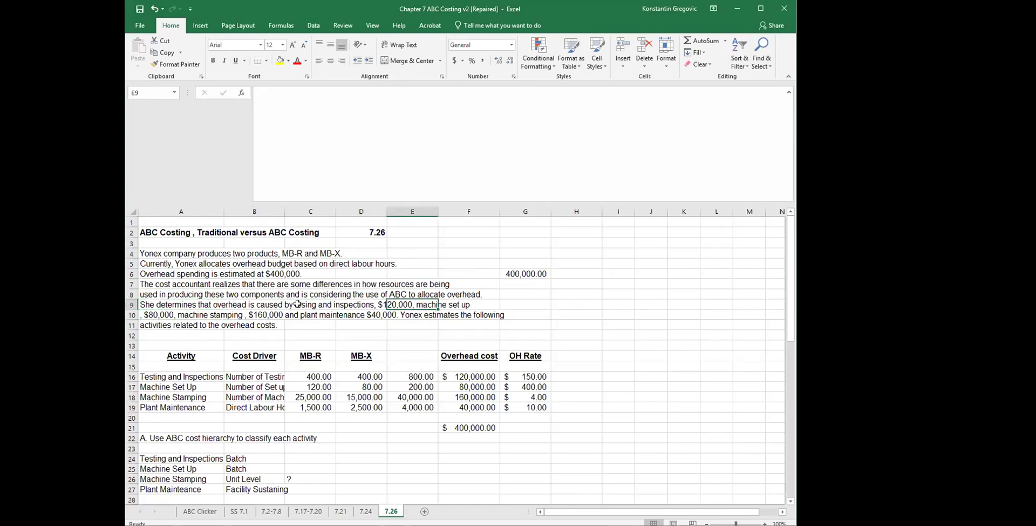
pyautogui.click(265, 304)
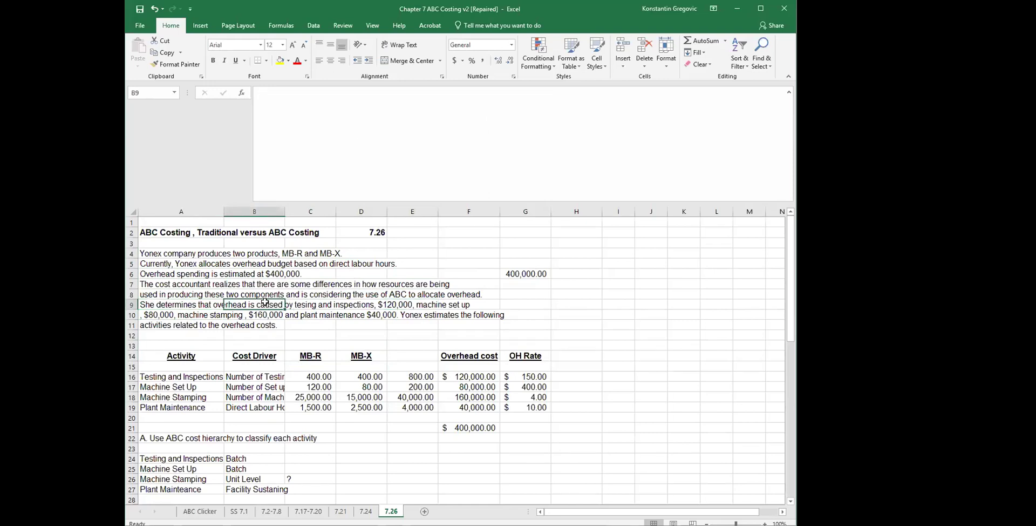
pyautogui.press('Right')
pyautogui.press('Right')
pyautogui.press('Right')
pyautogui.press('Left')
pyautogui.press('Left')
pyautogui.press('Left')
pyautogui.press('Left')
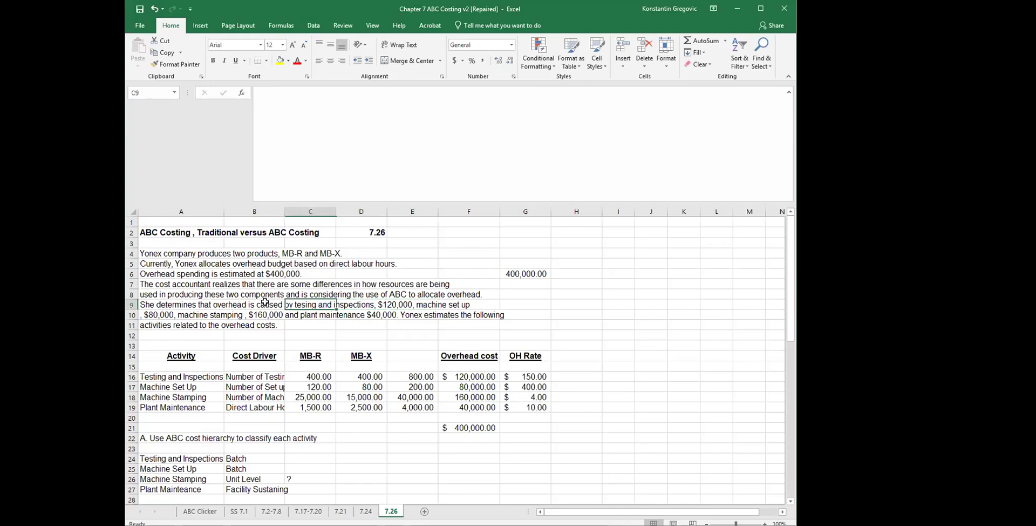
# Step: Read rows 10 and 11 of the problem text on the set up, machine stamping and plant maintenance costs
pyautogui.press('Down')
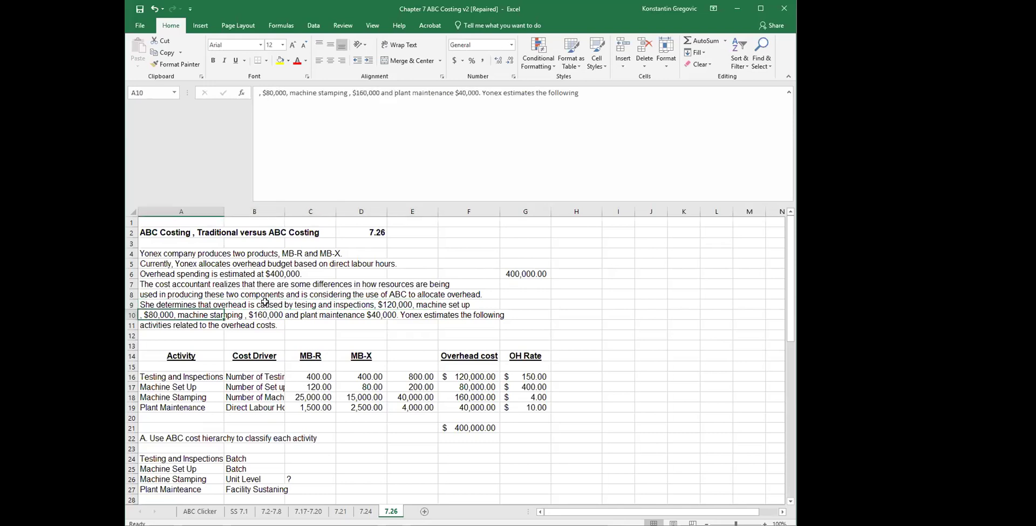
pyautogui.press('Right')
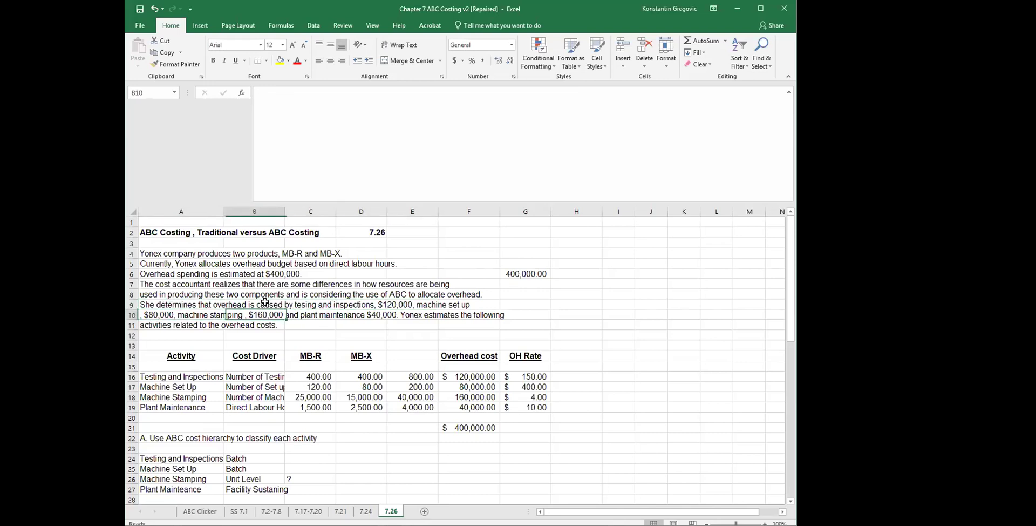
pyautogui.press('Left')
pyautogui.press('Right')
pyautogui.press('Right')
pyautogui.press('Right')
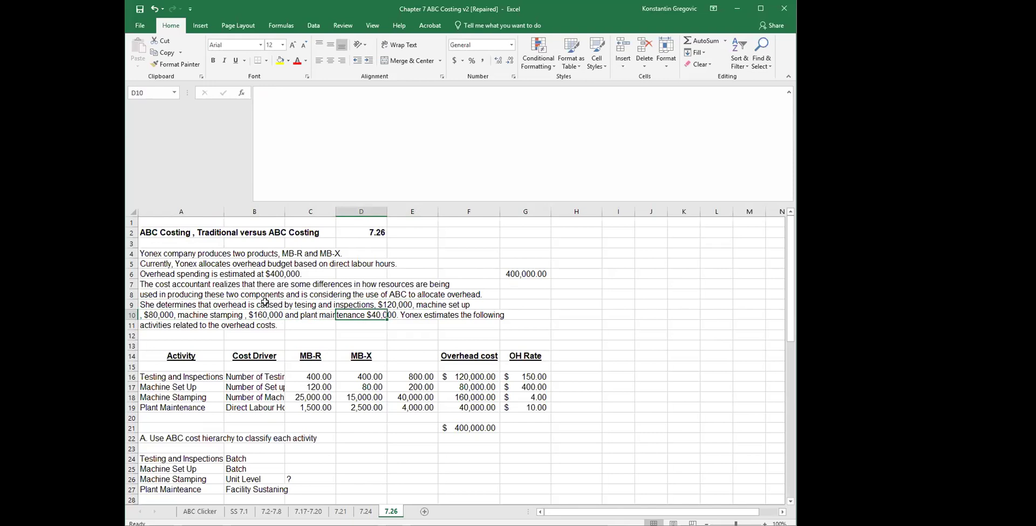
pyautogui.press('Right')
pyautogui.press('Down')
pyautogui.press('Left')
pyautogui.press('Left')
pyautogui.press('Left')
pyautogui.press('Left')
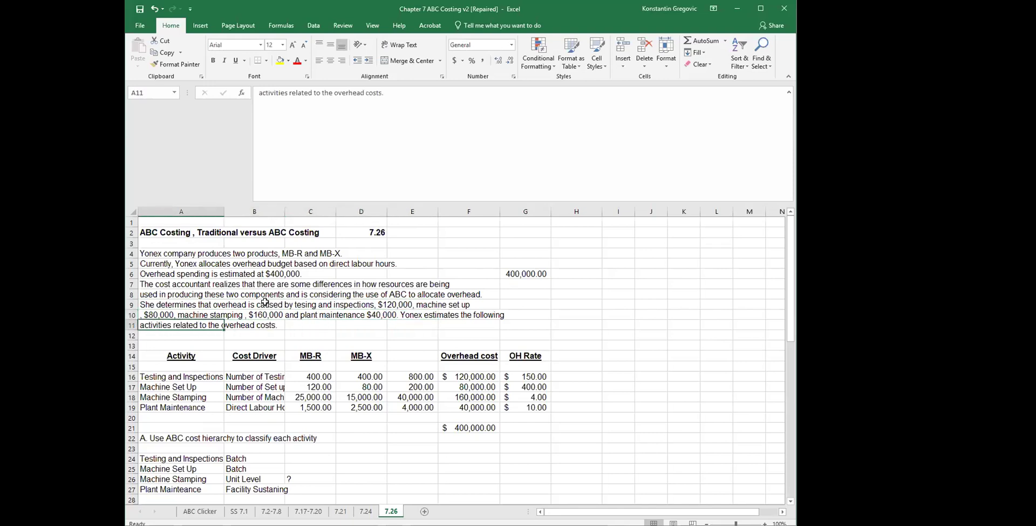
# Step: Widen column B to show more of the cost driver names in the activity table
pyautogui.click(252, 335)
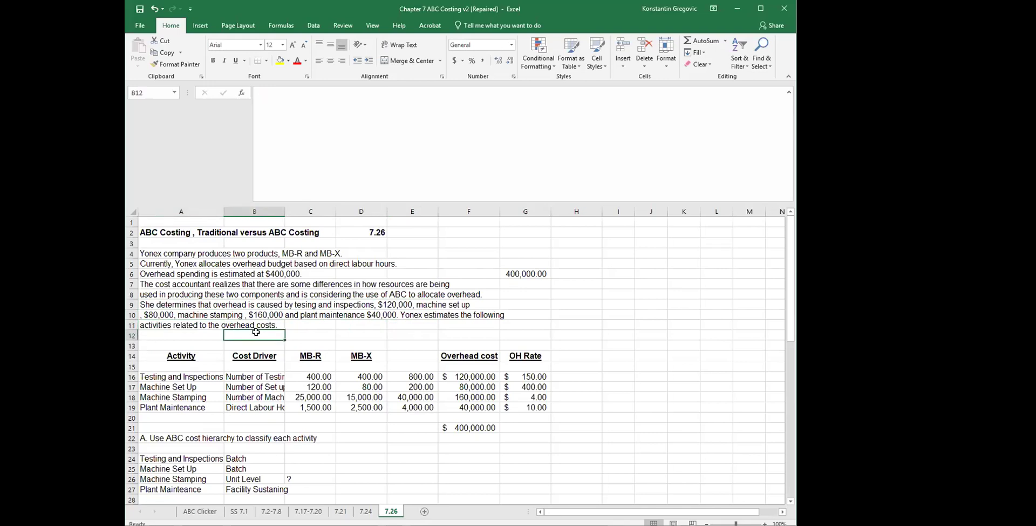
pyautogui.moveTo(286, 209); pyautogui.dragTo(325, 211)
pyautogui.click(182, 377)
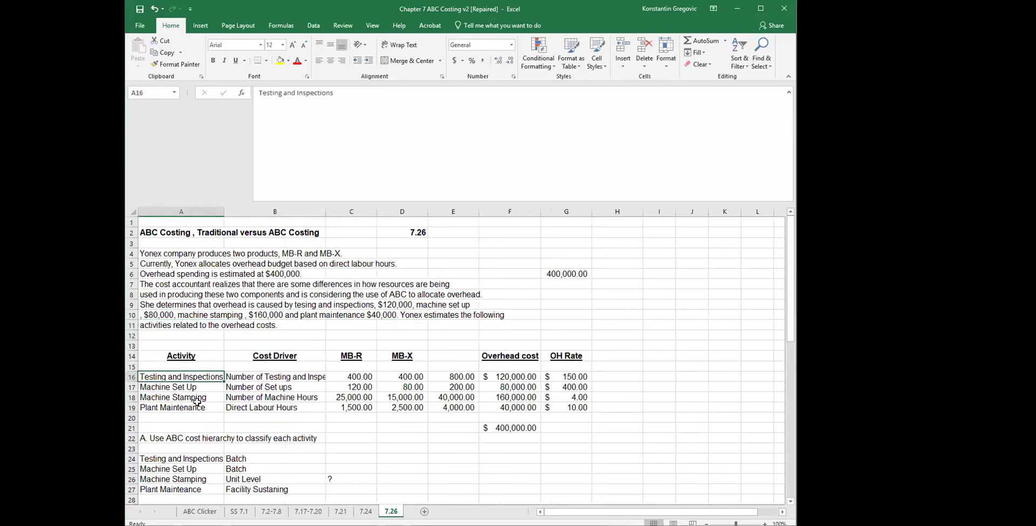
pyautogui.click(298, 379)
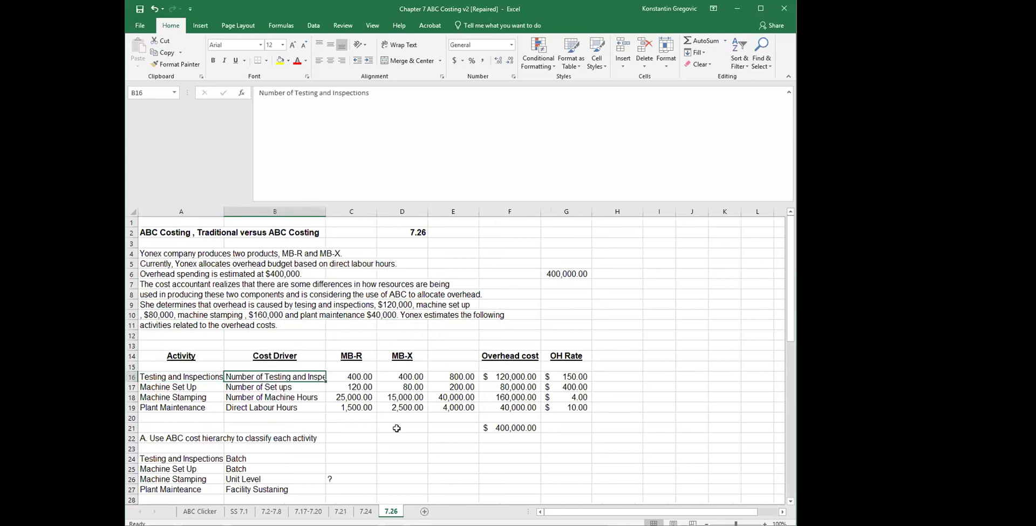
# Step: Review the activity table, requirement A's cost hierarchy classifications in B24:B27, and requirement B on traditional DLH overhead costing in row 29
pyautogui.scroll(-3, 405, 425)
pyautogui.scroll(3, 397, 428)
pyautogui.click(339, 345)
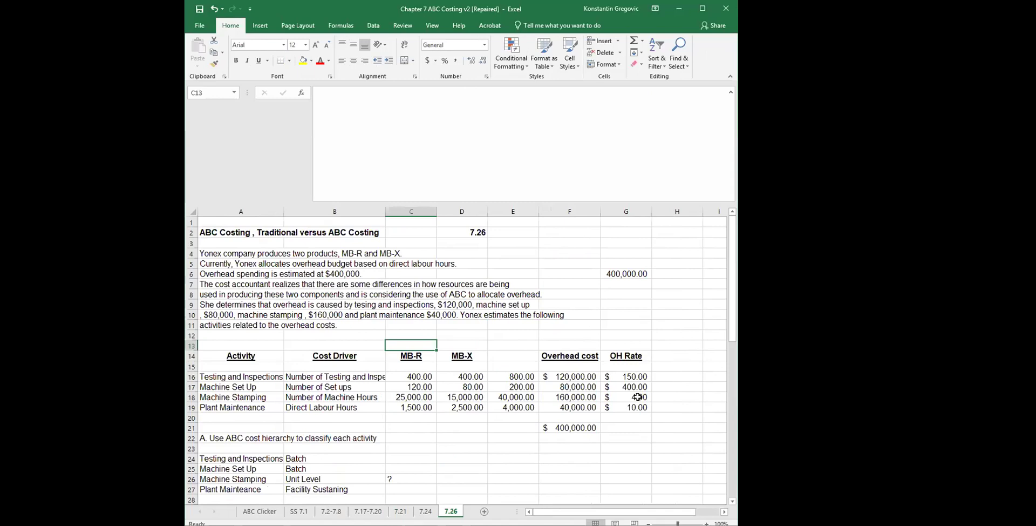
pyautogui.click(536, 325)
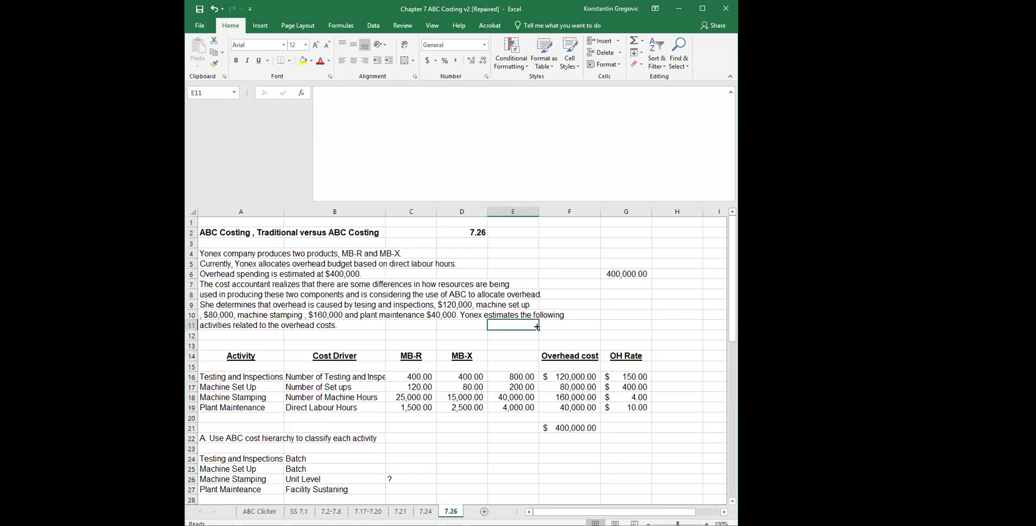
pyautogui.scroll(-3, 353, 475)
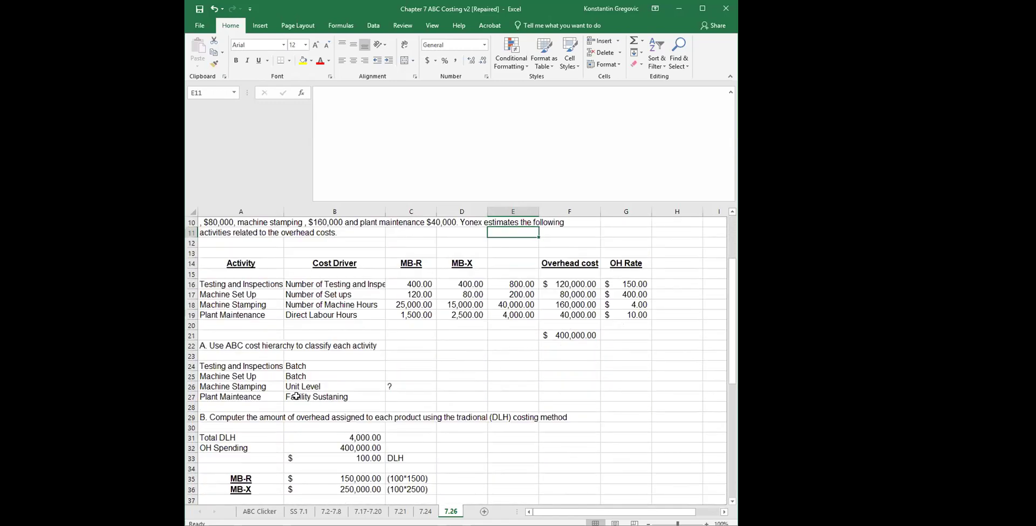
pyautogui.click(226, 346)
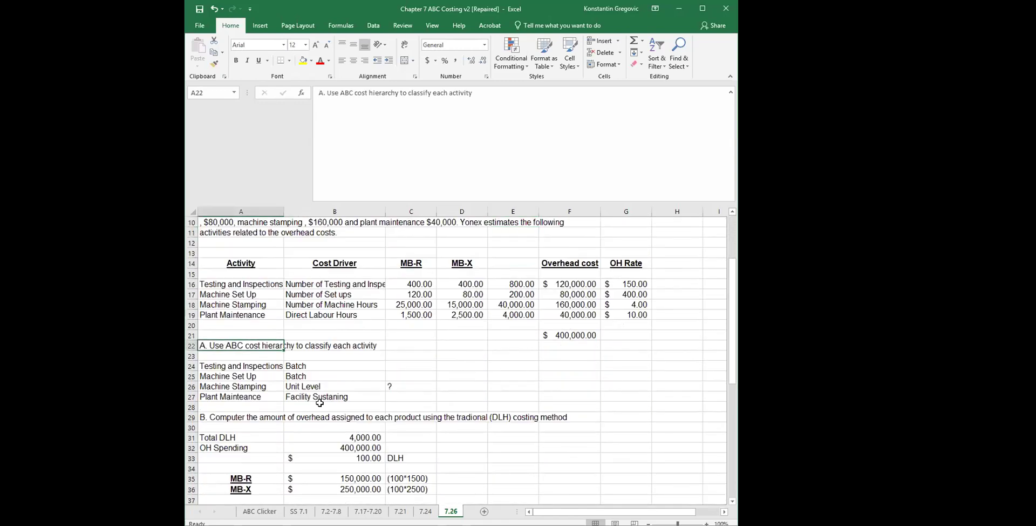
pyautogui.moveTo(317, 366); pyautogui.dragTo(322, 394)
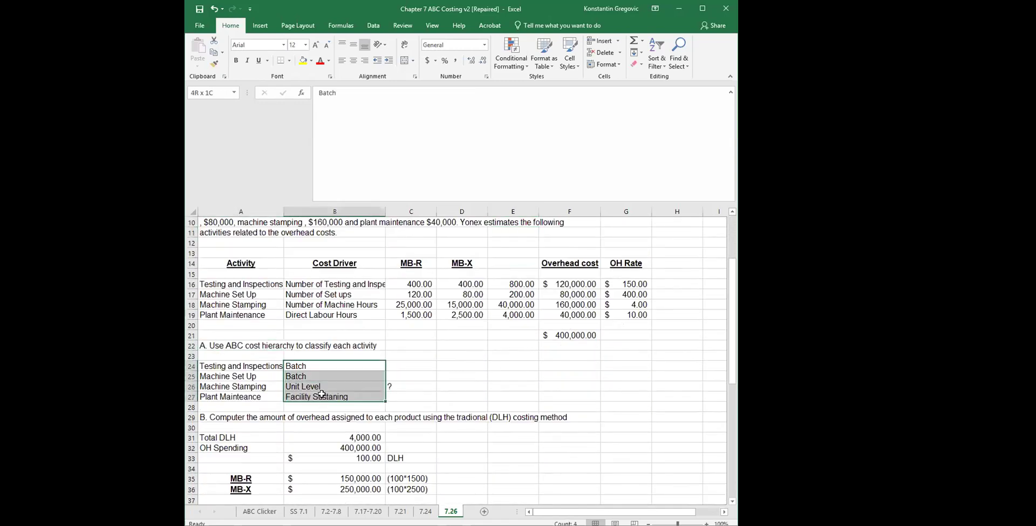
pyautogui.scroll(-2, 351, 389)
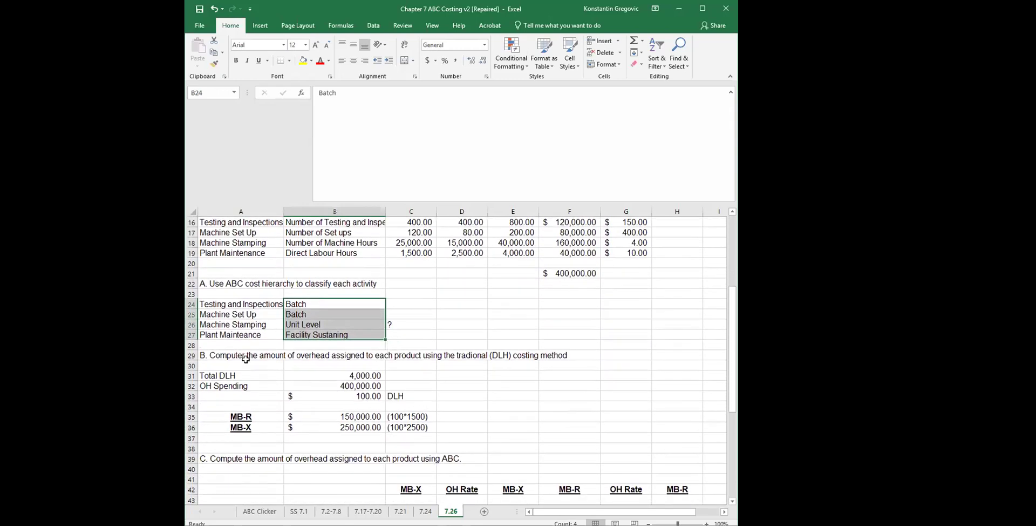
pyautogui.click(363, 354)
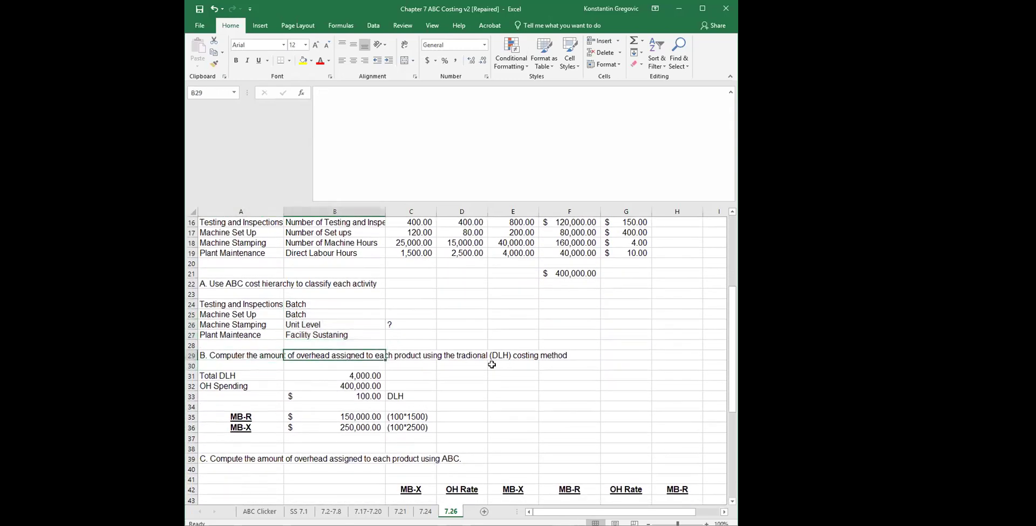
pyautogui.click(521, 356)
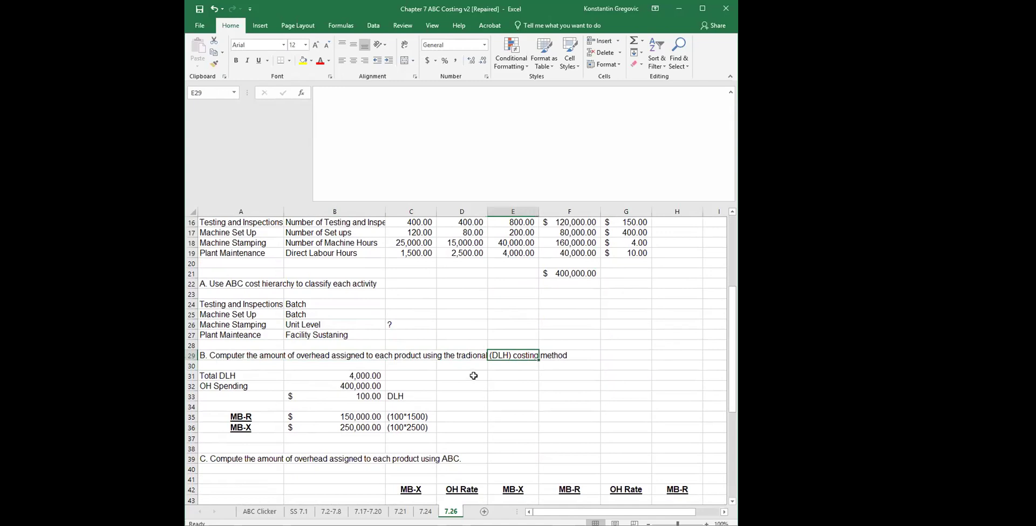
# Step: Preview requirements B, C and D, covering the traditional DLH allocation, the ABC allocation and the comparison of the two methods
pyautogui.click(330, 362)
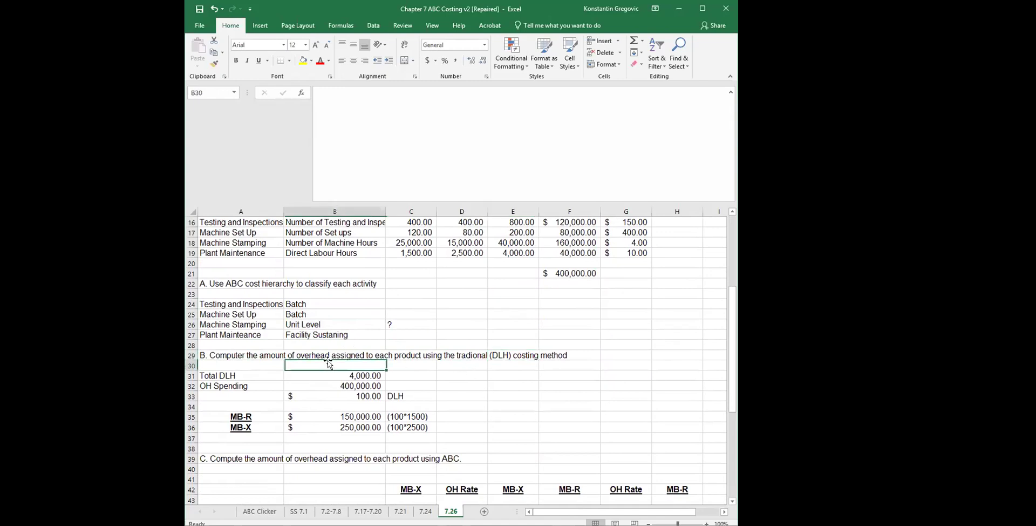
pyautogui.scroll(-3, 330, 363)
pyautogui.click(281, 366)
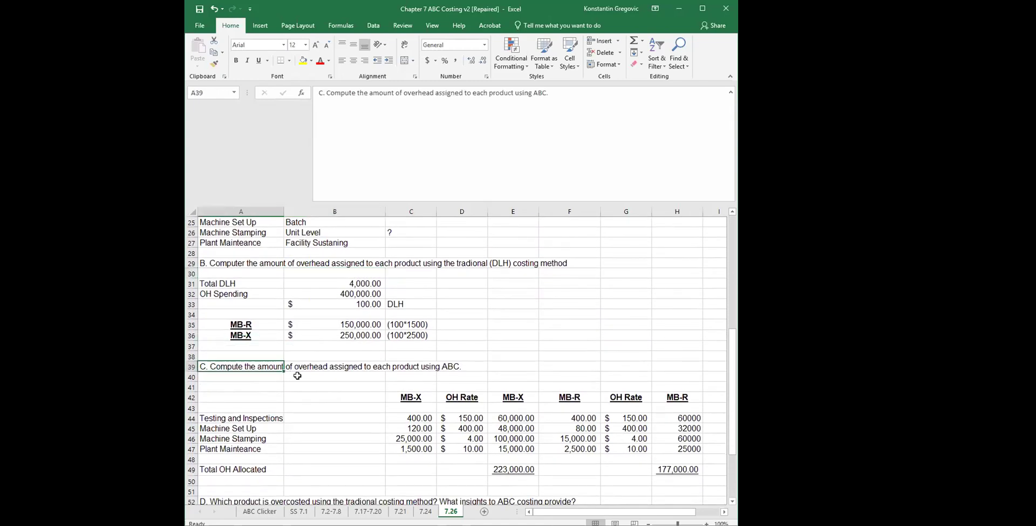
pyautogui.click(443, 365)
pyautogui.scroll(-3, 451, 444)
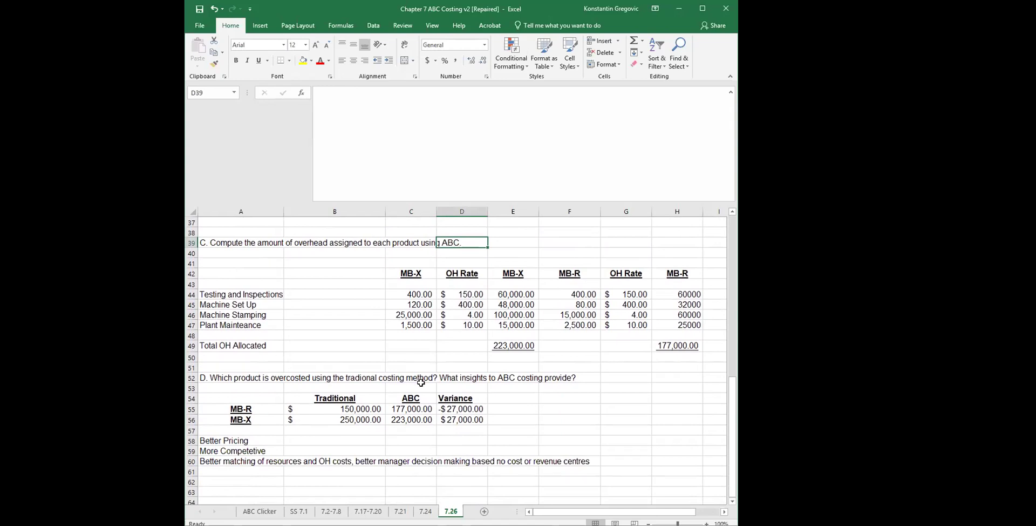
pyautogui.click(396, 401)
pyautogui.scroll(12, 446, 450)
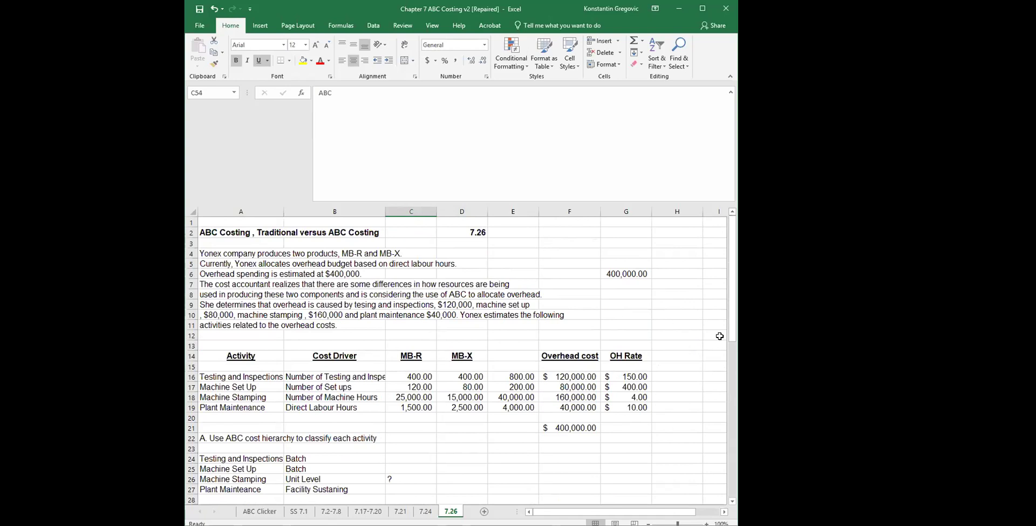
# Step: Make the workbook window narrower
pyautogui.click(650, 319)
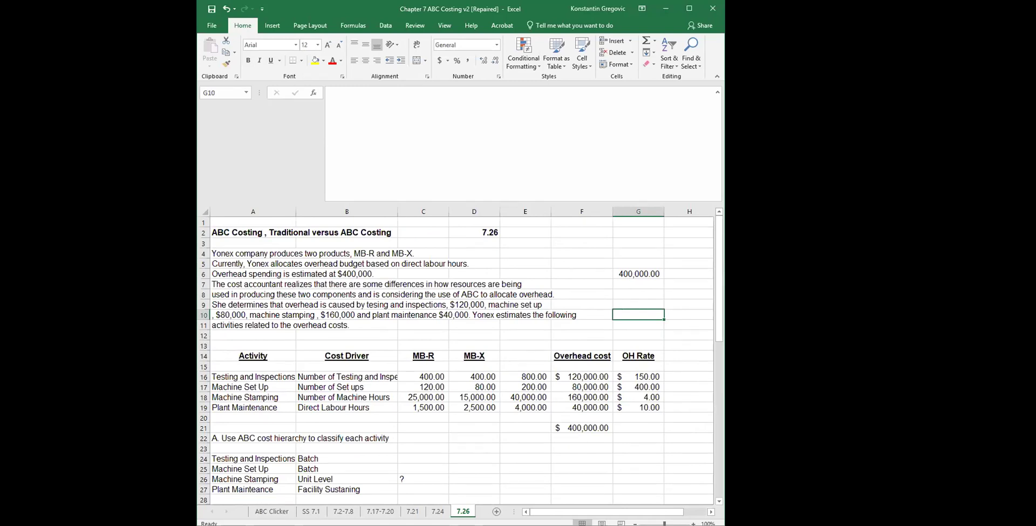
pyautogui.moveTo(725, 324); pyautogui.dragTo(628, 323)
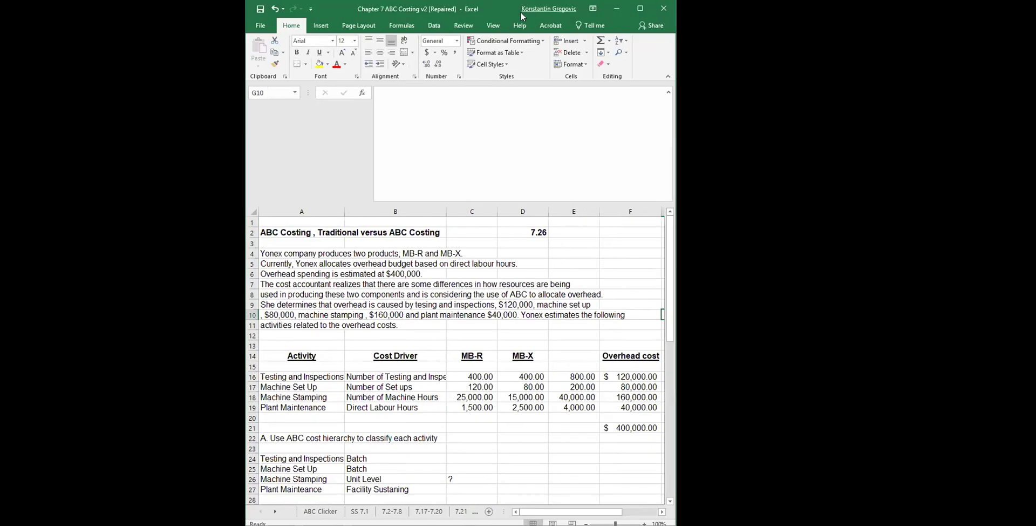
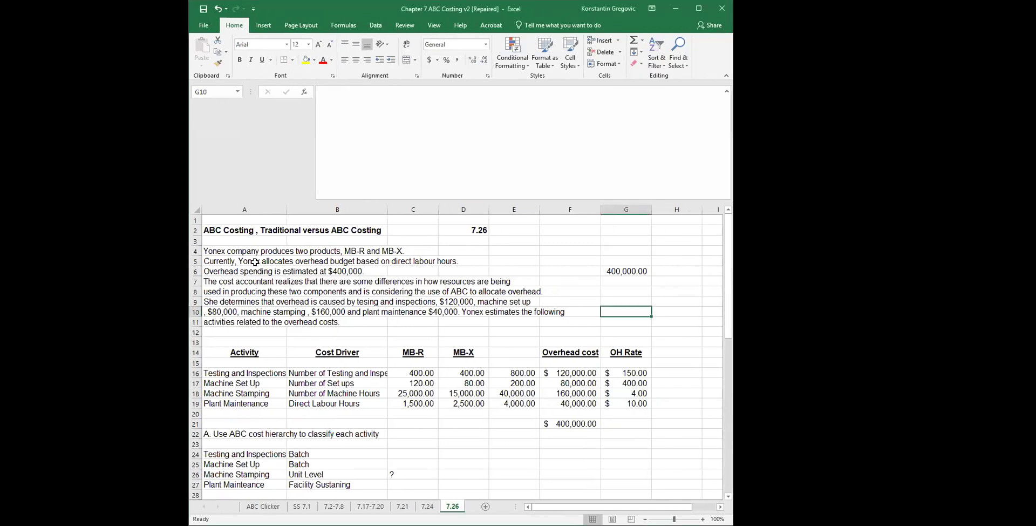
# Step: Read the row 4 statement on the two products and locate the MB-R and MB-X headings in the activity table
pyautogui.click(243, 250)
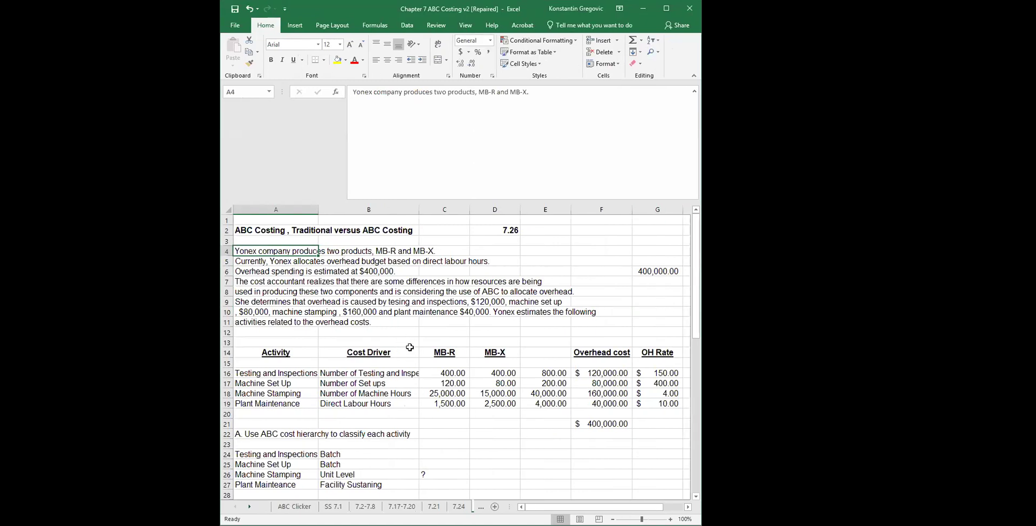
pyautogui.click(429, 351)
pyautogui.click(484, 352)
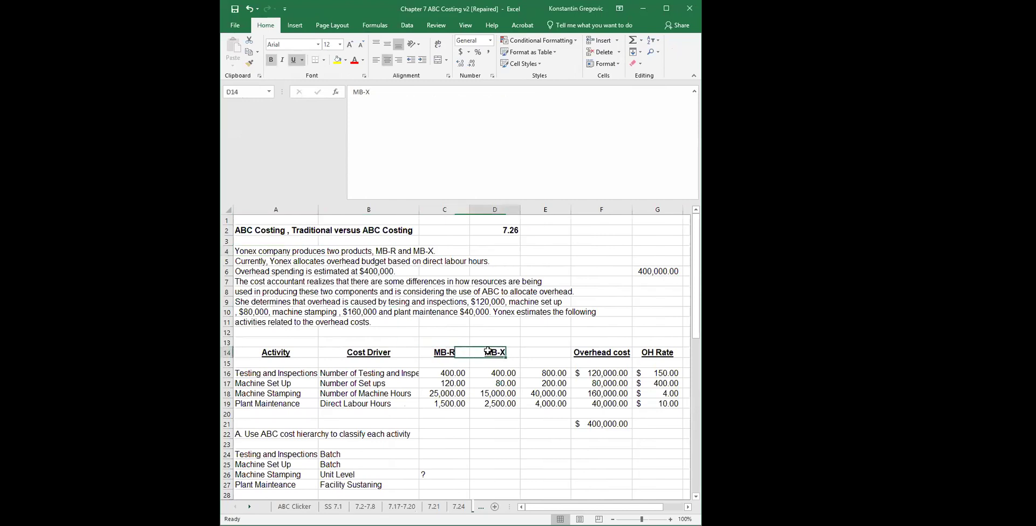
# Step: Go through the four overhead activities listed in A16:A19, from Testing and Inspections to Plant Maintenance
pyautogui.click(289, 374)
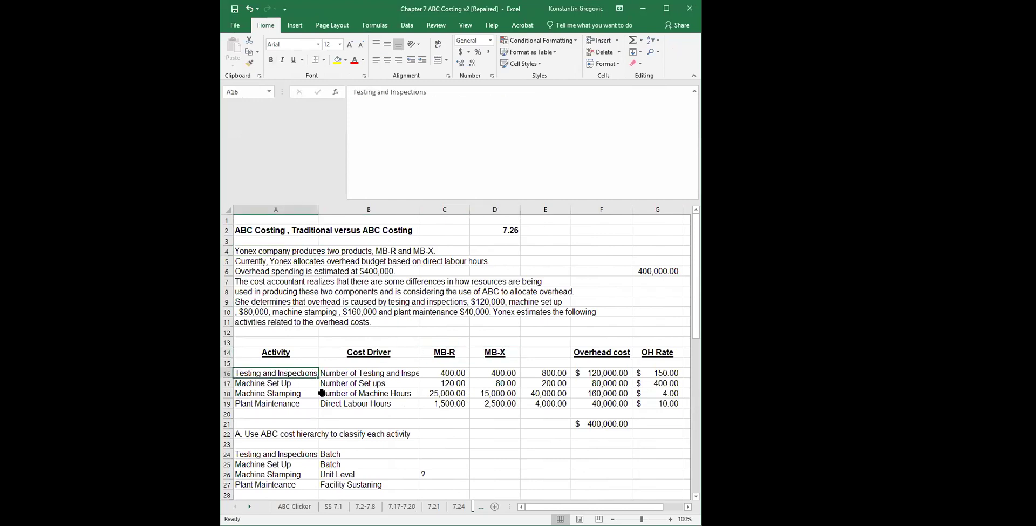
pyautogui.click(287, 396)
pyautogui.click(292, 376)
pyautogui.click(279, 384)
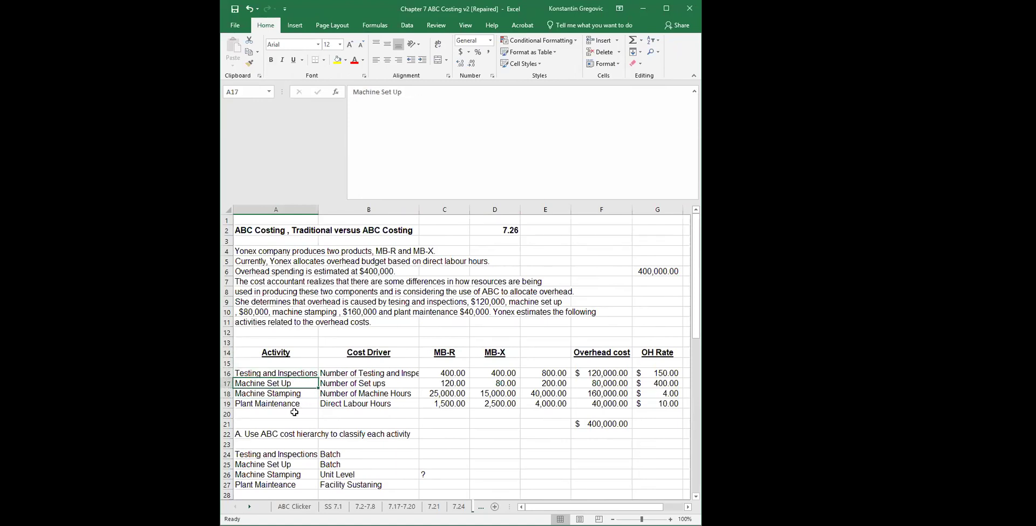
pyautogui.click(290, 395)
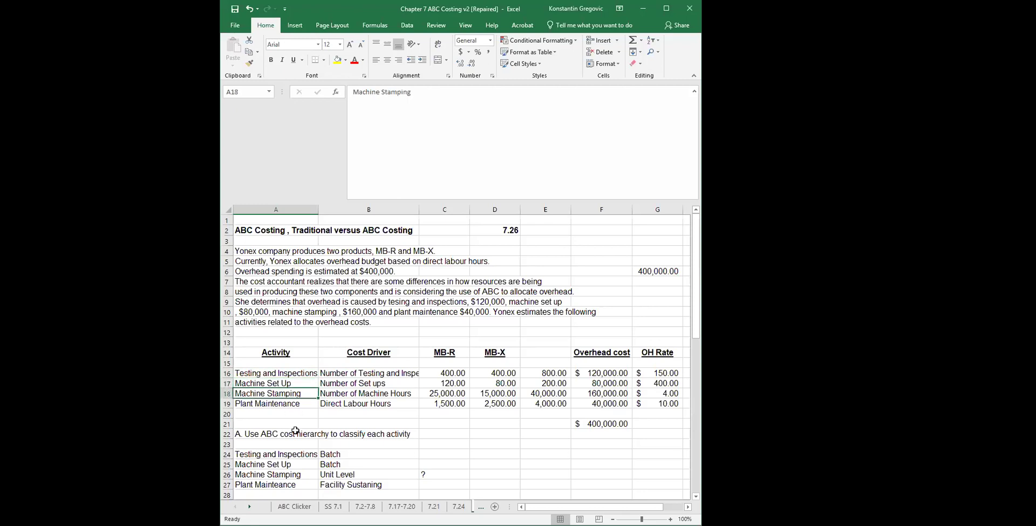
pyautogui.click(292, 406)
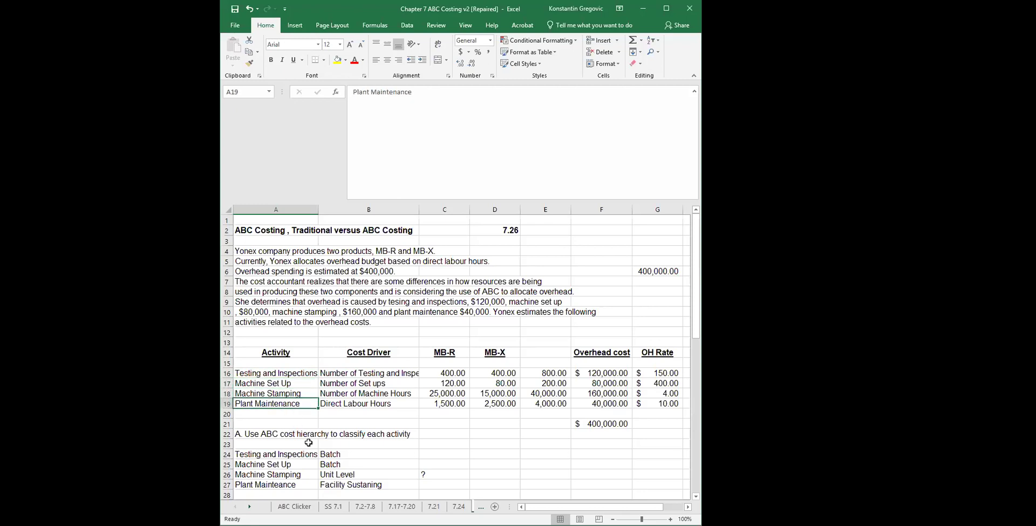
# Step: AutoFit column B to its contents and read the cost driver of each activity in B16:B19
pyautogui.click(383, 372)
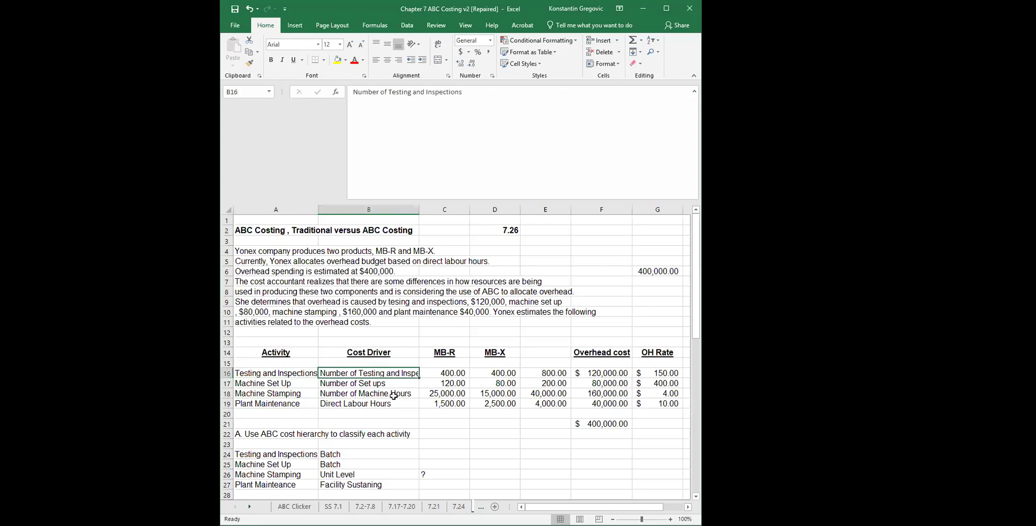
pyautogui.doubleClick(420, 208)
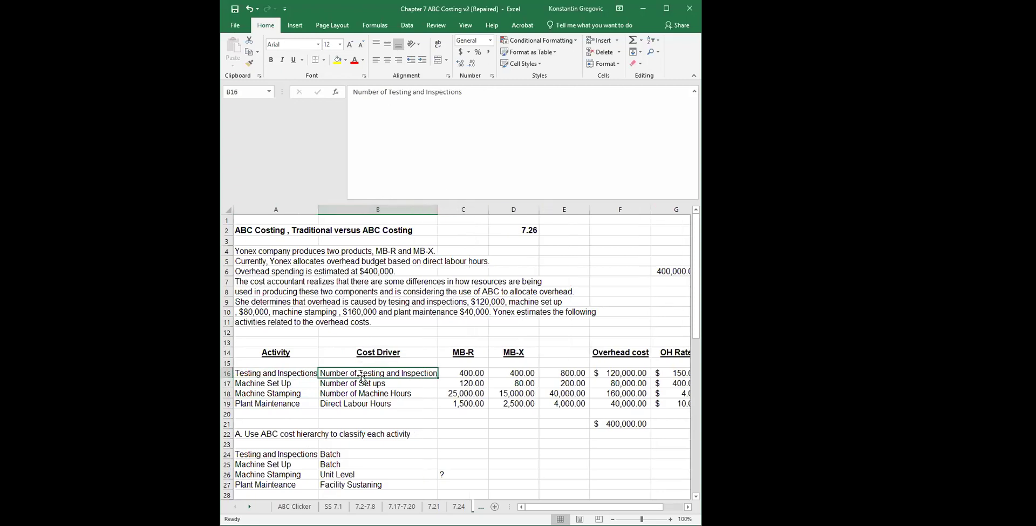
pyautogui.click(354, 384)
pyautogui.click(374, 395)
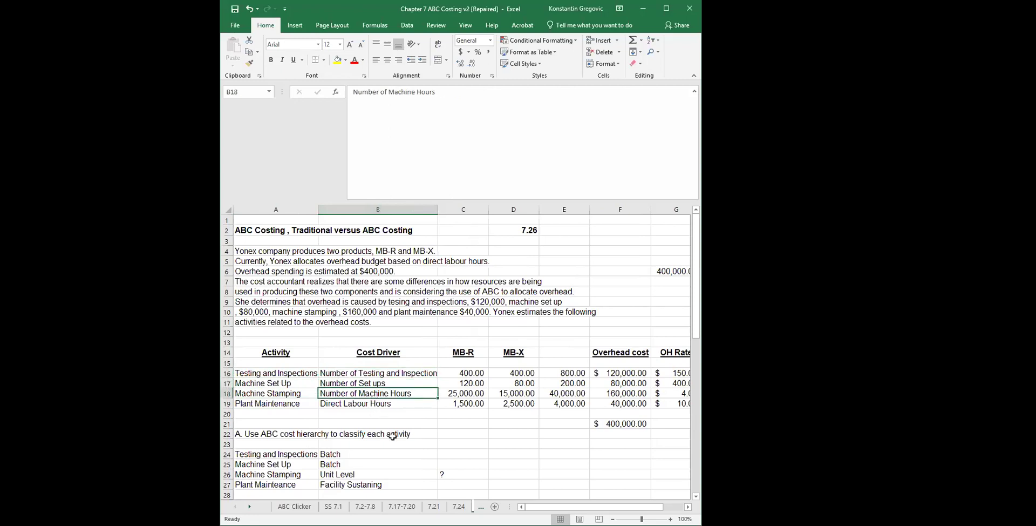
pyautogui.click(388, 405)
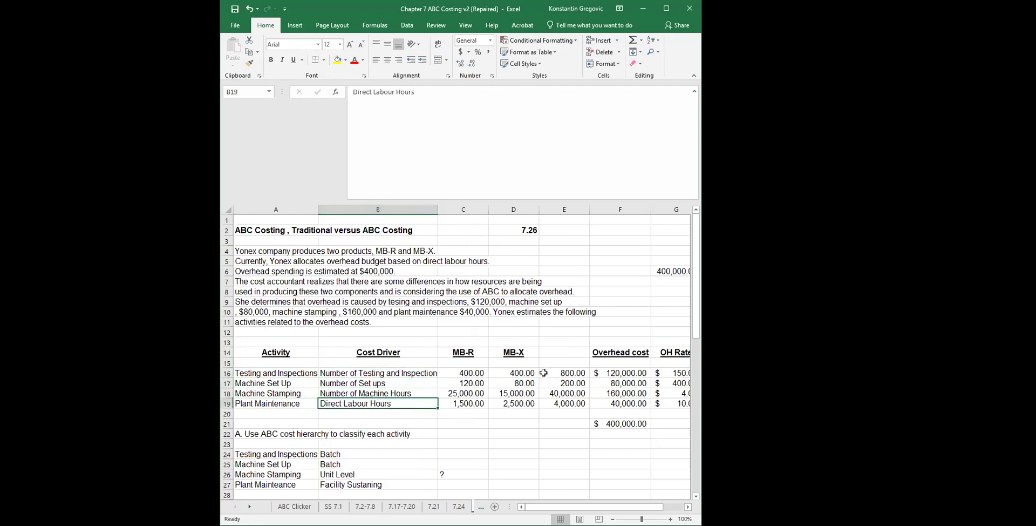
# Step: Compare the cost driver quantities of MB-R and MB-X for each activity in C16:D19
pyautogui.moveTo(459, 351); pyautogui.dragTo(517, 358)
pyautogui.click(476, 372)
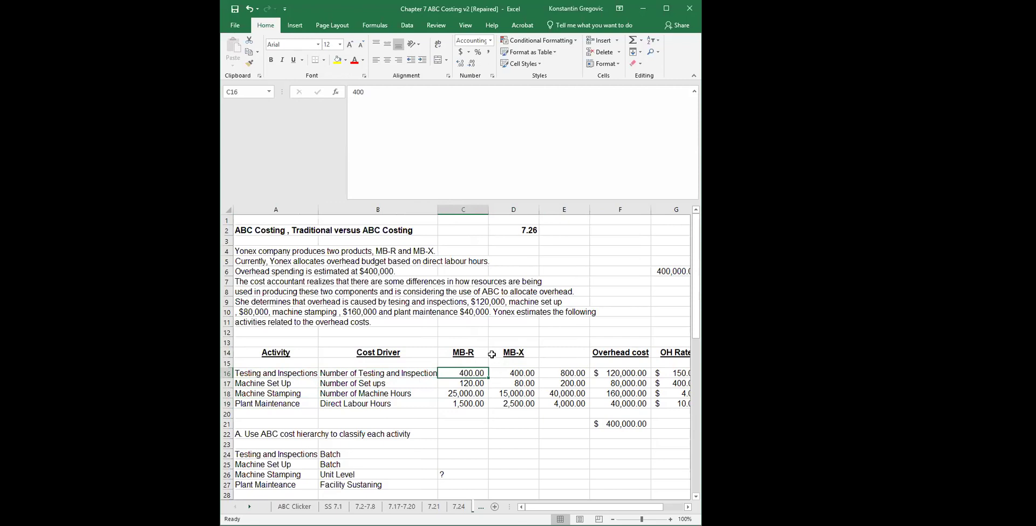
pyautogui.click(514, 371)
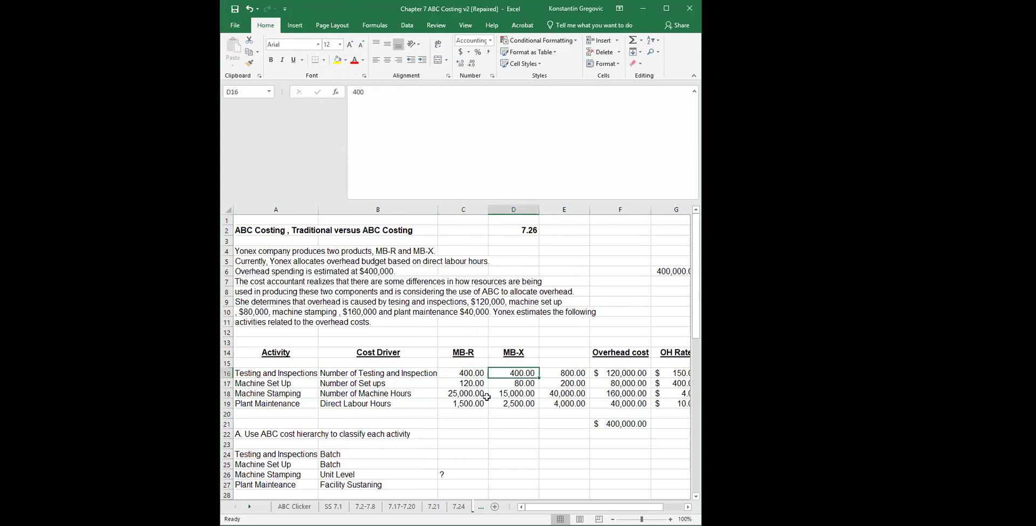
pyautogui.click(468, 384)
pyautogui.click(512, 383)
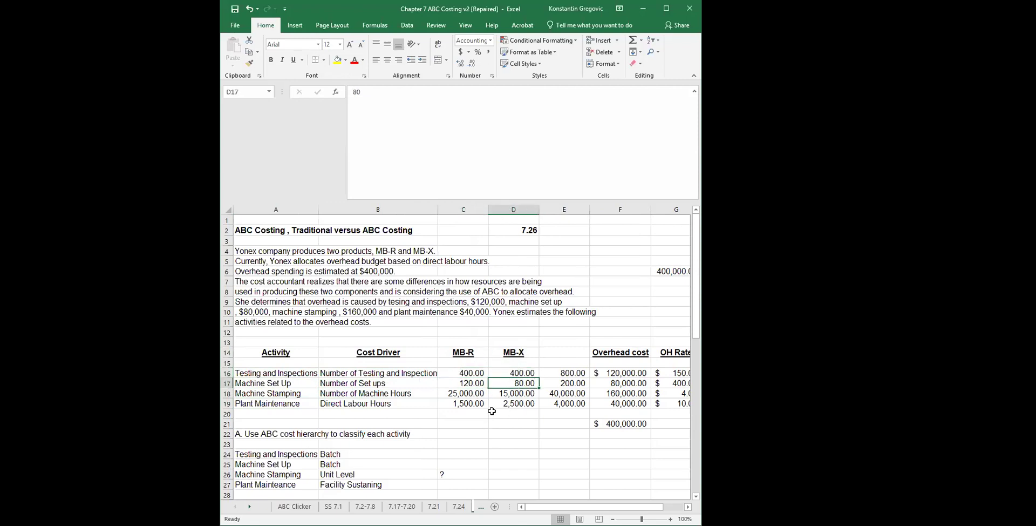
pyautogui.click(471, 403)
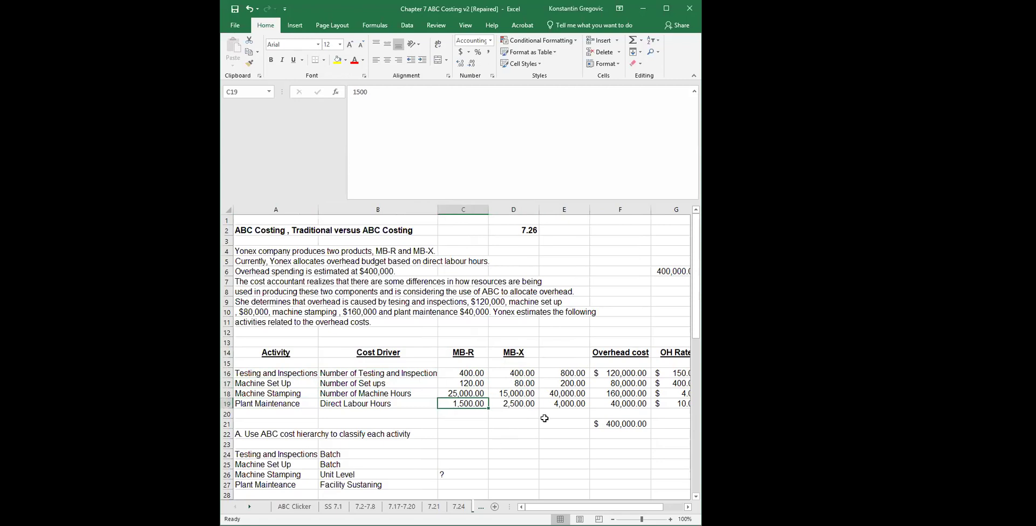
# Step: Check the overhead cost of each activity in F16:F19 and its total formula in F21 against the problem text
pyautogui.click(617, 353)
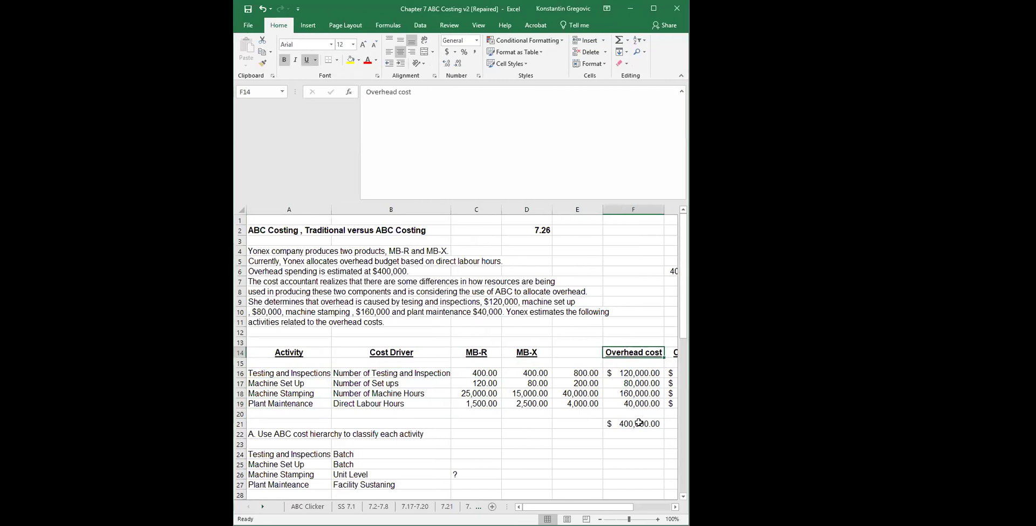
pyautogui.click(637, 423)
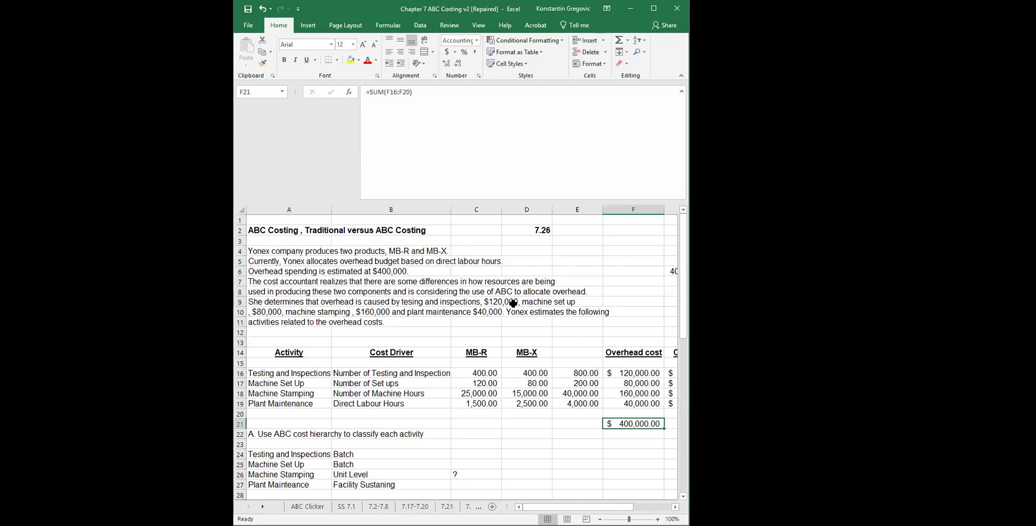
pyautogui.click(625, 374)
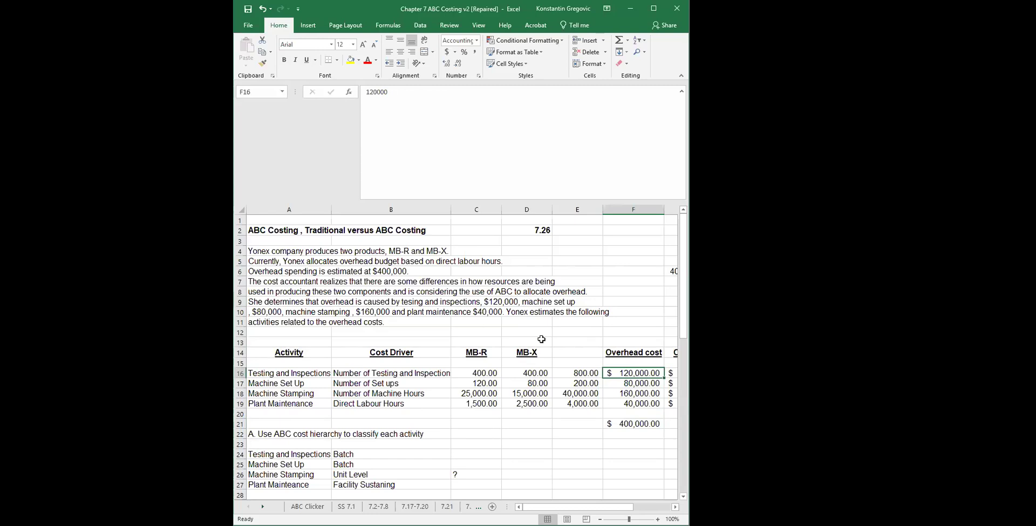
pyautogui.click(629, 385)
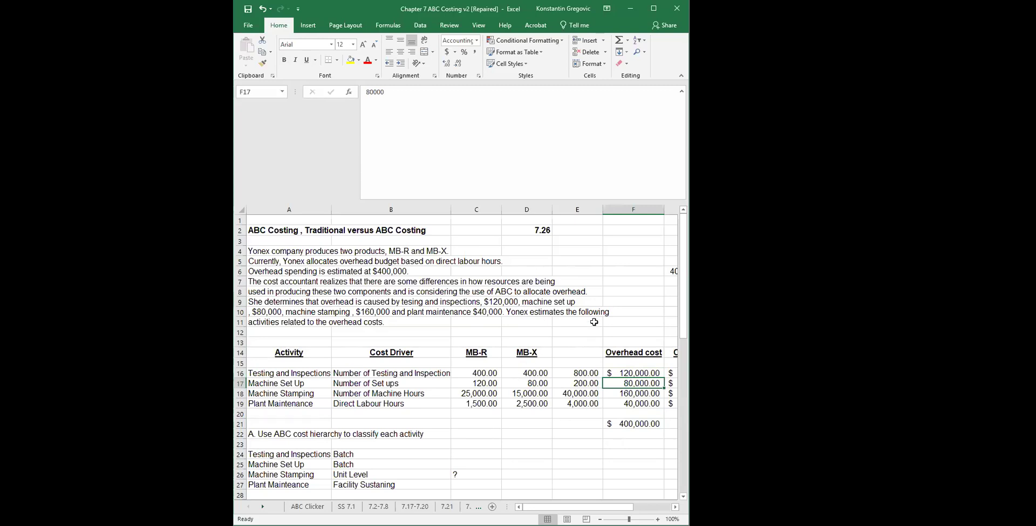
pyautogui.click(623, 351)
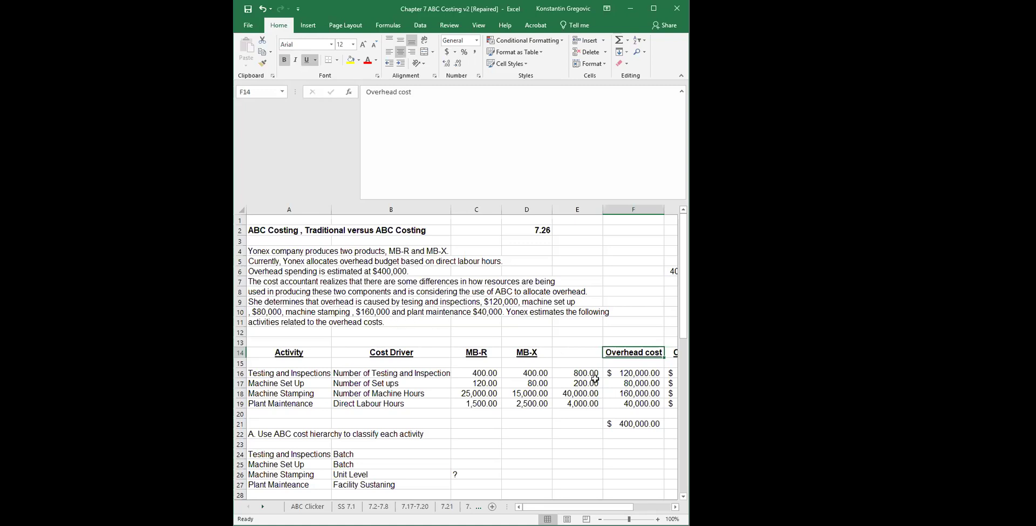
pyautogui.click(622, 405)
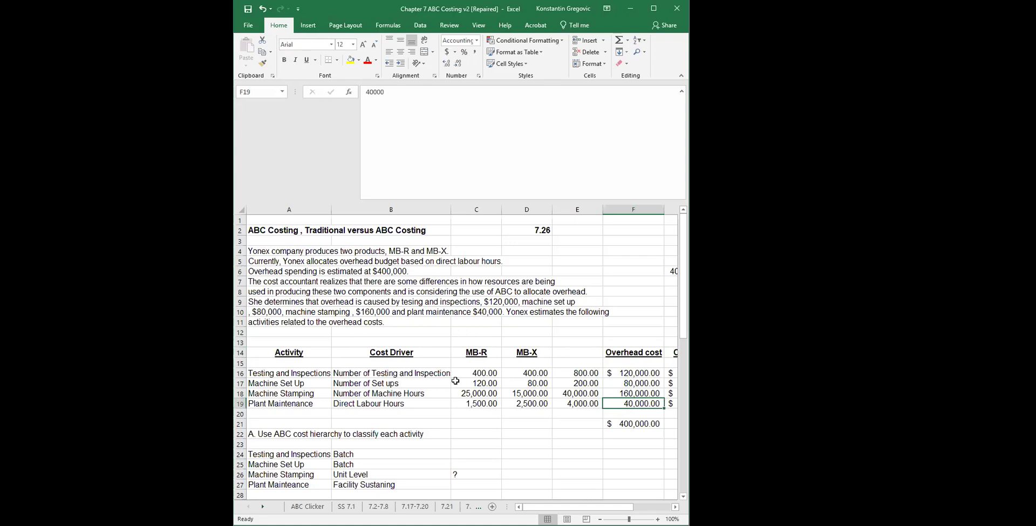
pyautogui.click(612, 424)
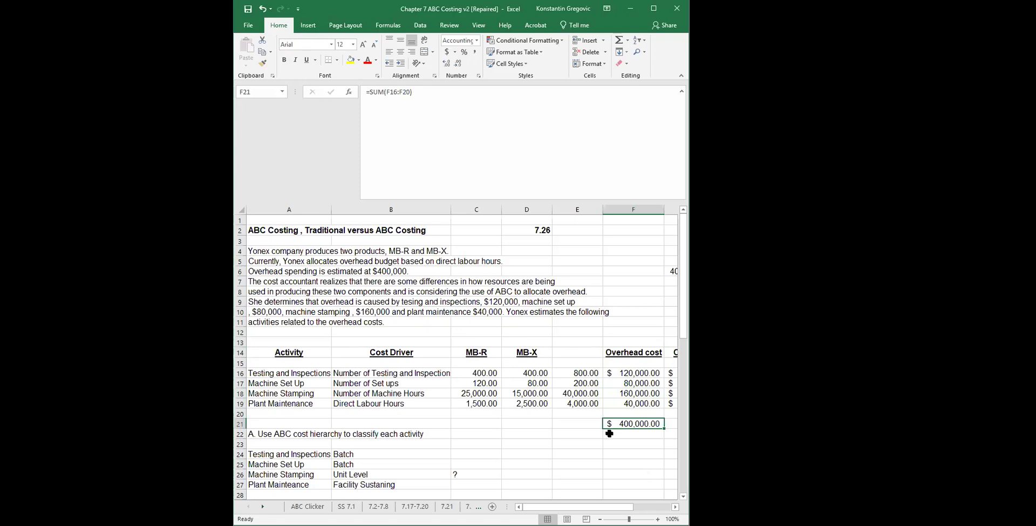
# Step: Trace the Testing and Inspections row from its overhead cost through its driver quantities to the OH rate formula in G16
pyautogui.click(655, 349)
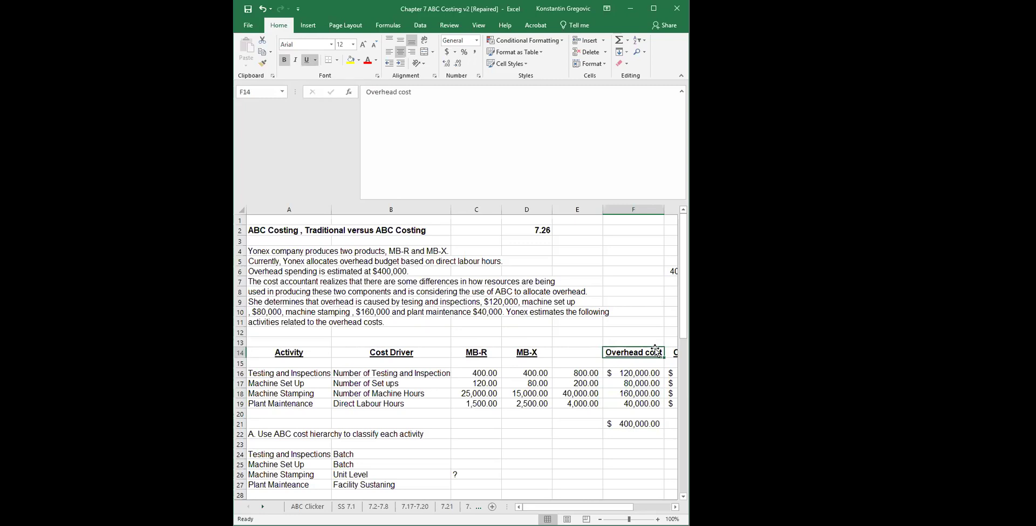
pyautogui.press('Down')
pyautogui.press('Down')
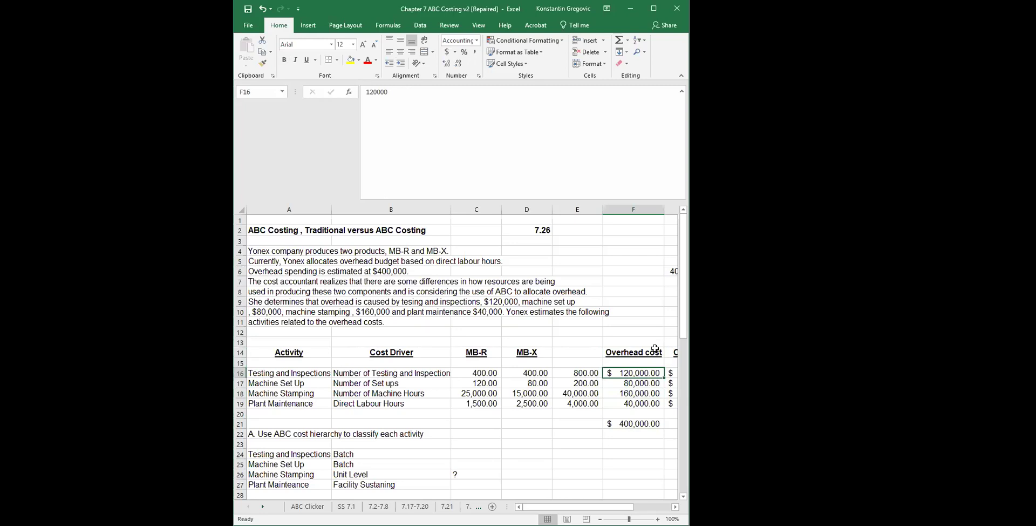
pyautogui.press('Left')
pyautogui.press('Left')
pyautogui.press('Left')
pyautogui.press('Left')
pyautogui.press('Right')
pyautogui.press('Right')
pyautogui.press('Right')
pyautogui.press('Right')
pyautogui.press('Right')
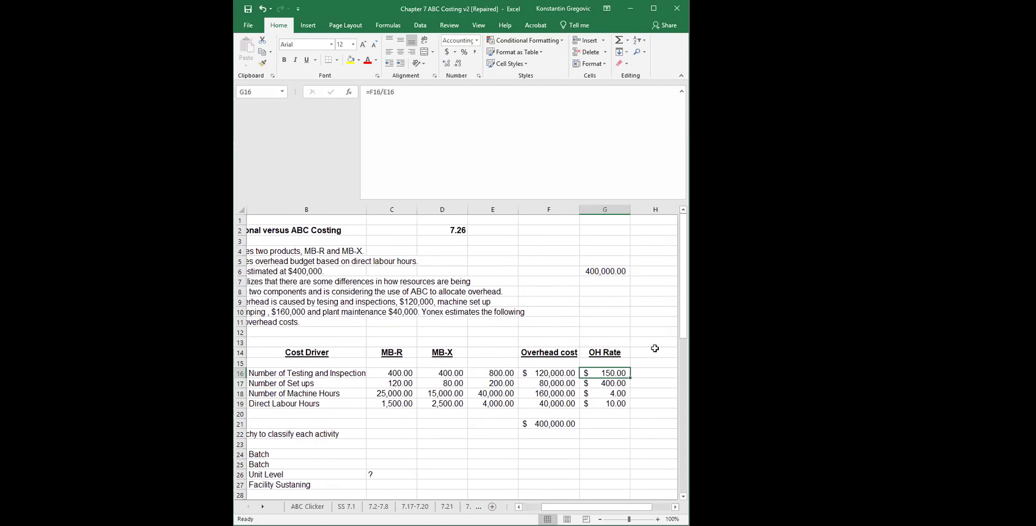
# Step: Recheck the Testing and Inspections quantities for MB-R and MB-X in row 16 against the total quantity and overhead cost
pyautogui.press('Left')
pyautogui.press('Left')
pyautogui.press('Left')
pyautogui.press('Left')
pyautogui.press('Left')
pyautogui.press('Left')
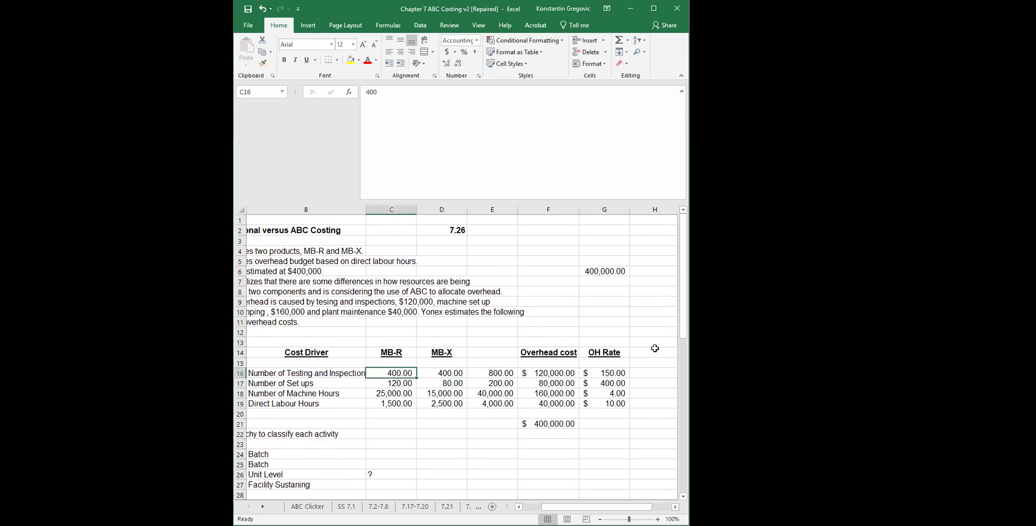
pyautogui.press('Right')
pyautogui.press('Right')
pyautogui.press('Right')
pyautogui.press('Right')
pyautogui.press('Right')
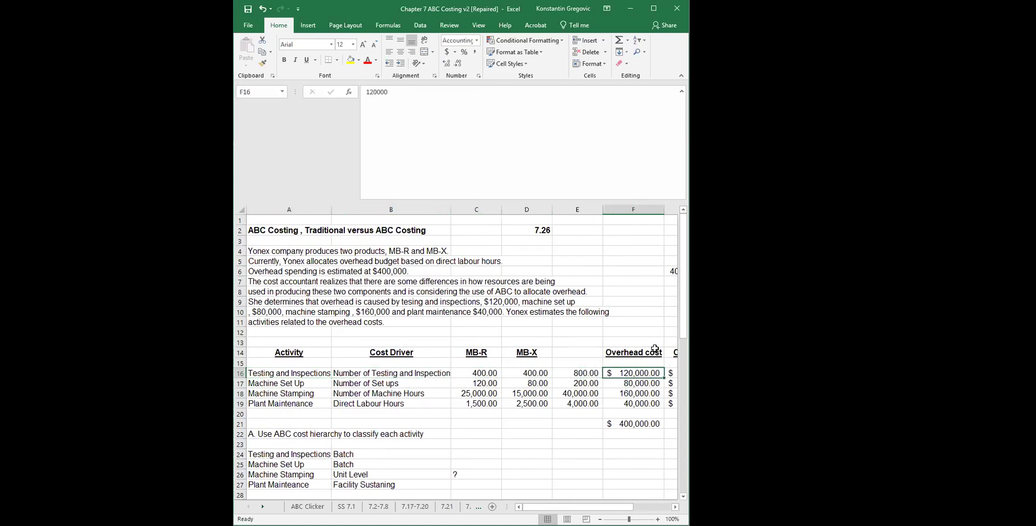
# Step: Examine the Machine Set Up overhead cost in F17 and its OH rate formula in G17
pyautogui.press('Down')
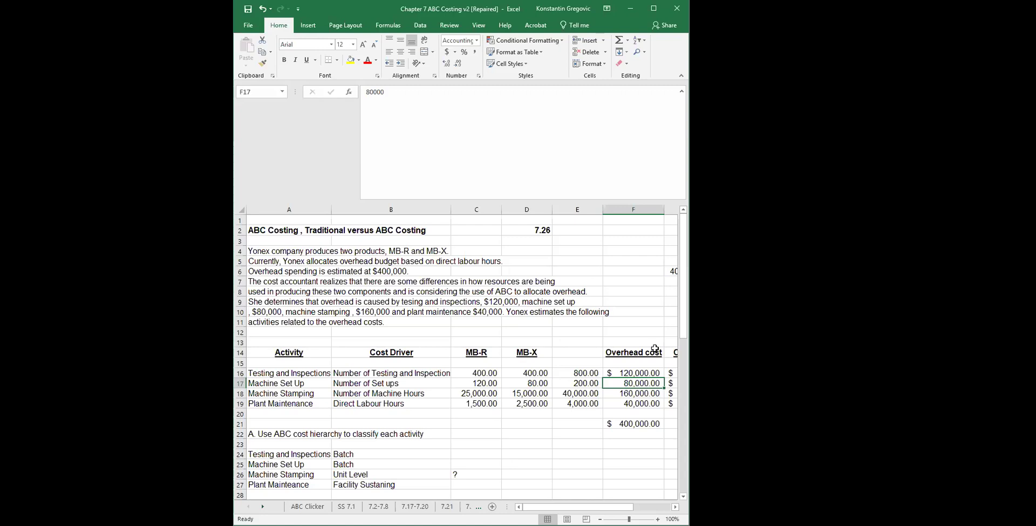
pyautogui.press('Right')
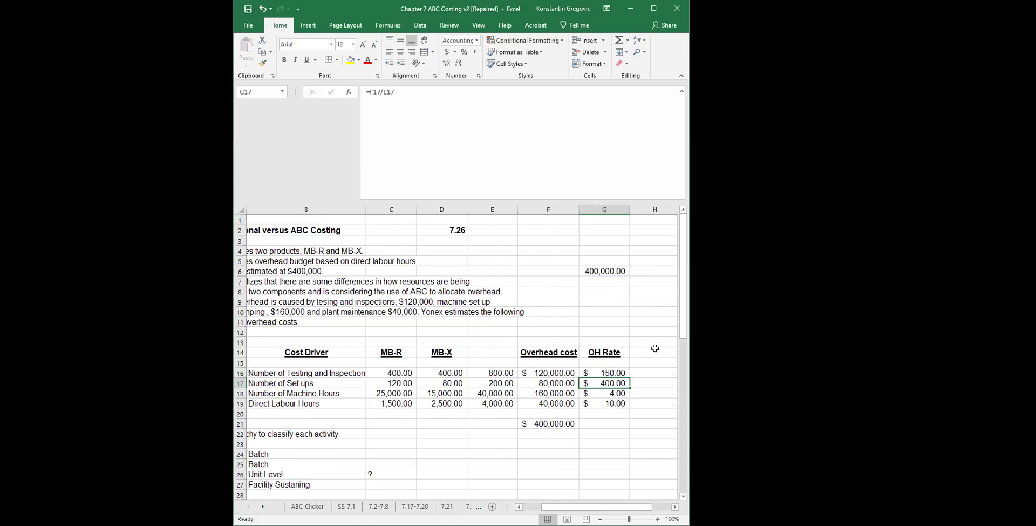
# Step: Trace the Machine Stamping row from its cost driver through its quantities and overhead cost to the OH rate in G18
pyautogui.press('Left')
pyautogui.press('Left')
pyautogui.press('Left')
pyautogui.press('Left')
pyautogui.press('Left')
pyautogui.press('Left')
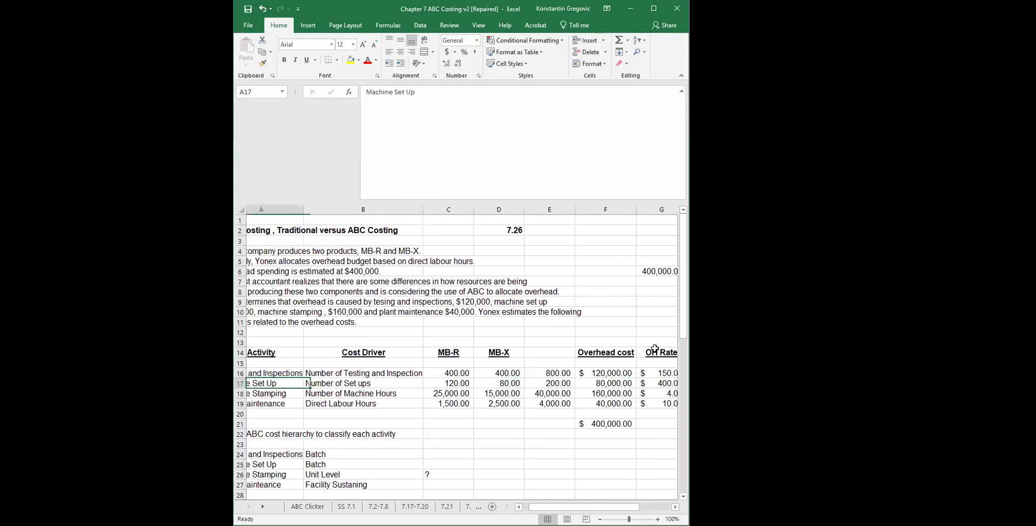
pyautogui.press('Right')
pyautogui.press('Down')
pyautogui.press('Right')
pyautogui.press('Right')
pyautogui.press('Right')
pyautogui.press('Right')
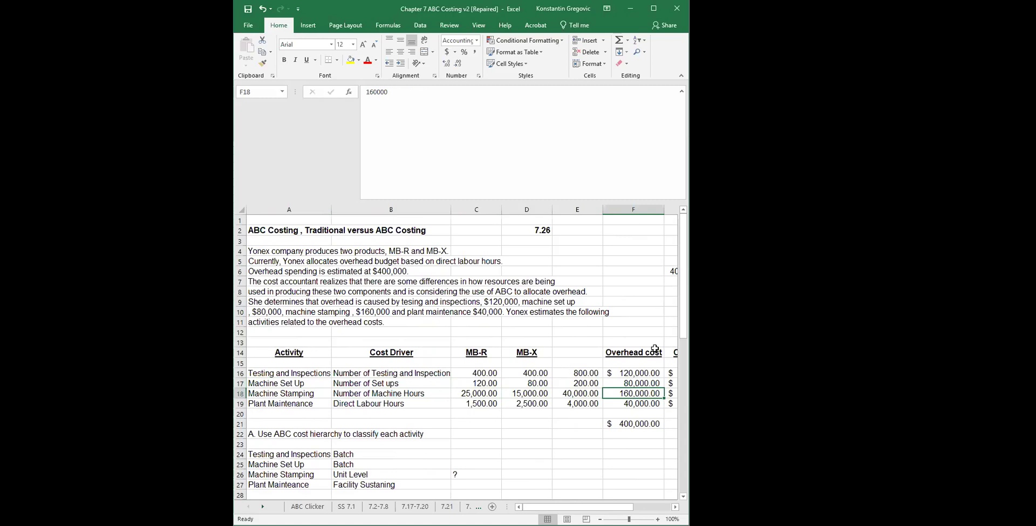
pyautogui.press('Right')
# Step: Trace the Plant Maintenance row from its direct labour hours and overhead cost in F19 to the OH rate formula in G19
pyautogui.press('Left')
pyautogui.press('Left')
pyautogui.press('Left')
pyautogui.press('Left')
pyautogui.press('Left')
pyautogui.press('Left')
pyautogui.press('Down')
pyautogui.press('Right')
pyautogui.press('Right')
pyautogui.press('Right')
pyautogui.press('Right')
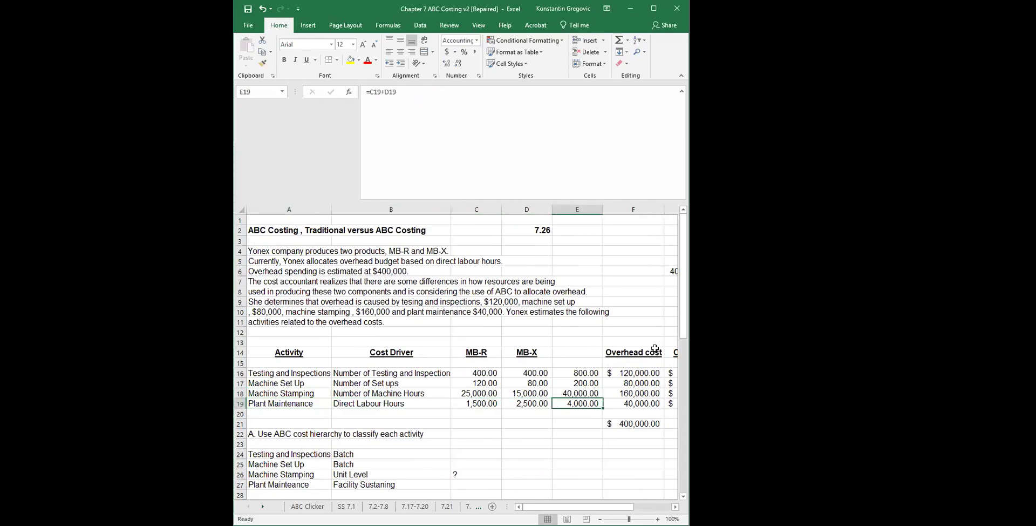
pyautogui.press('Right')
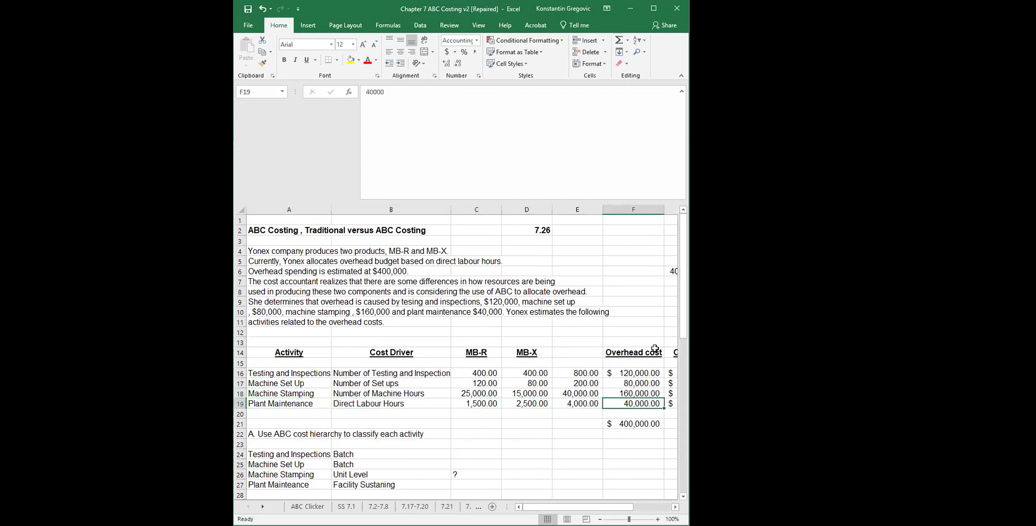
pyautogui.press('Right')
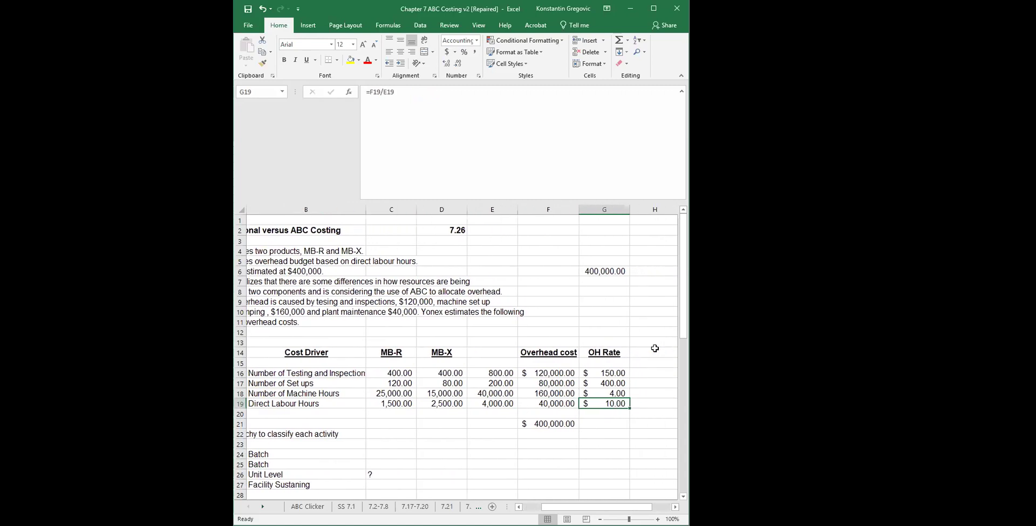
pyautogui.press('Left')
pyautogui.press('Left')
pyautogui.press('Left')
pyautogui.press('Left')
pyautogui.press('Left')
pyautogui.press('Left')
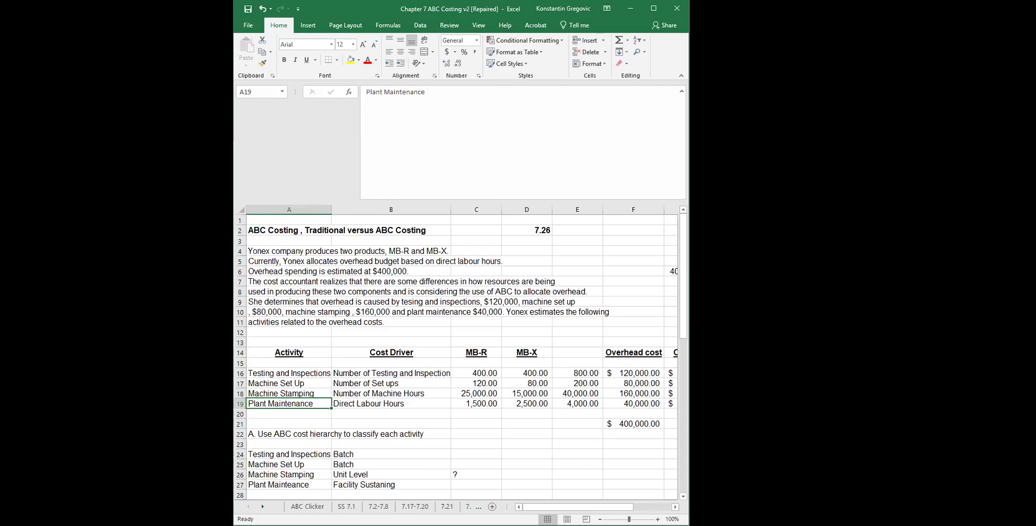
# Step: Review part A's cost hierarchy classifications for Testing and Inspections, Machine Set Up and Machine Stamping in rows 24 to 26
pyautogui.click(360, 412)
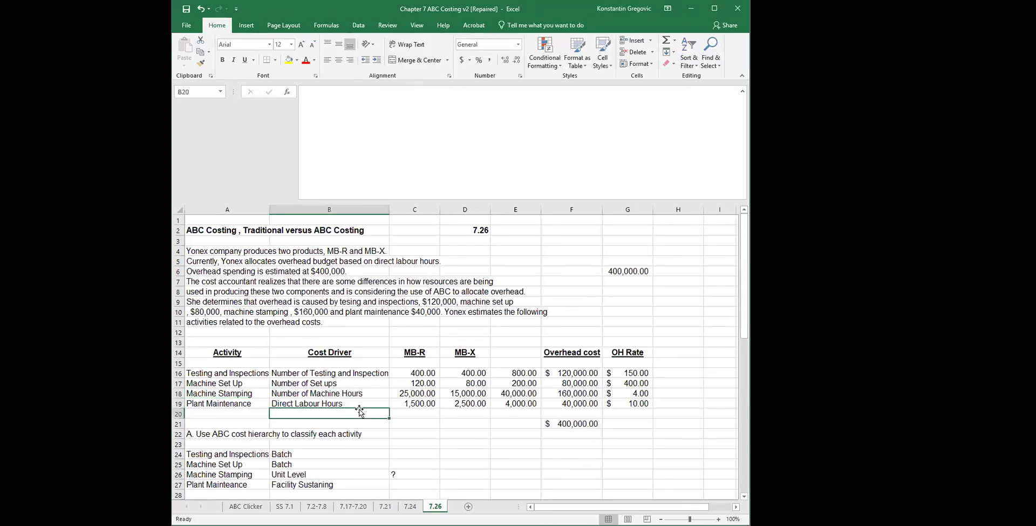
pyautogui.click(216, 436)
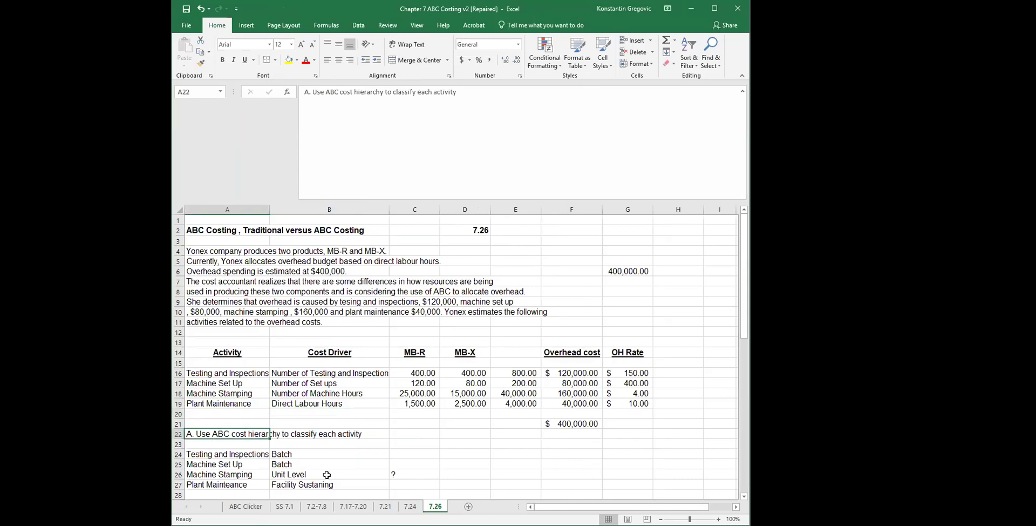
pyautogui.click(342, 412)
pyautogui.scroll(-1, 343, 411)
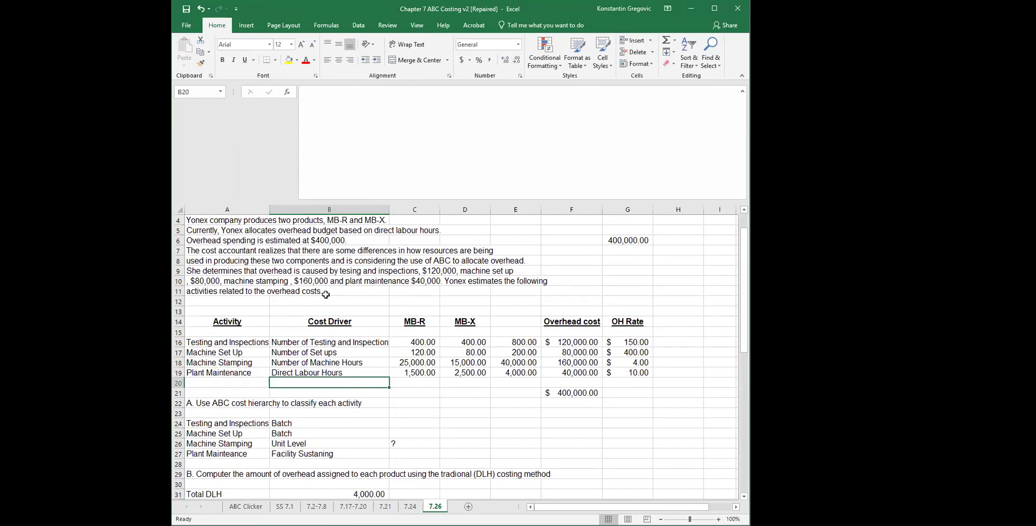
pyautogui.click(223, 424)
pyautogui.click(291, 424)
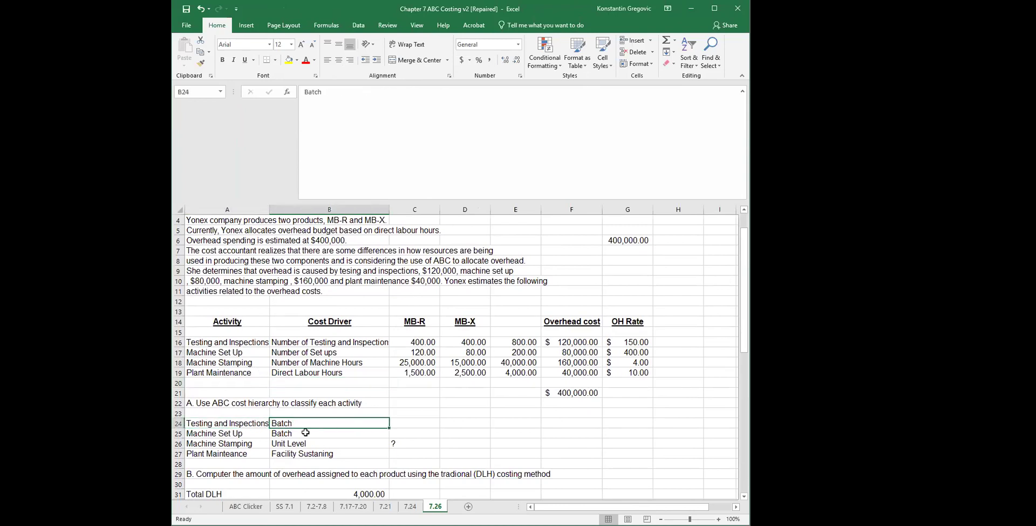
pyautogui.click(290, 433)
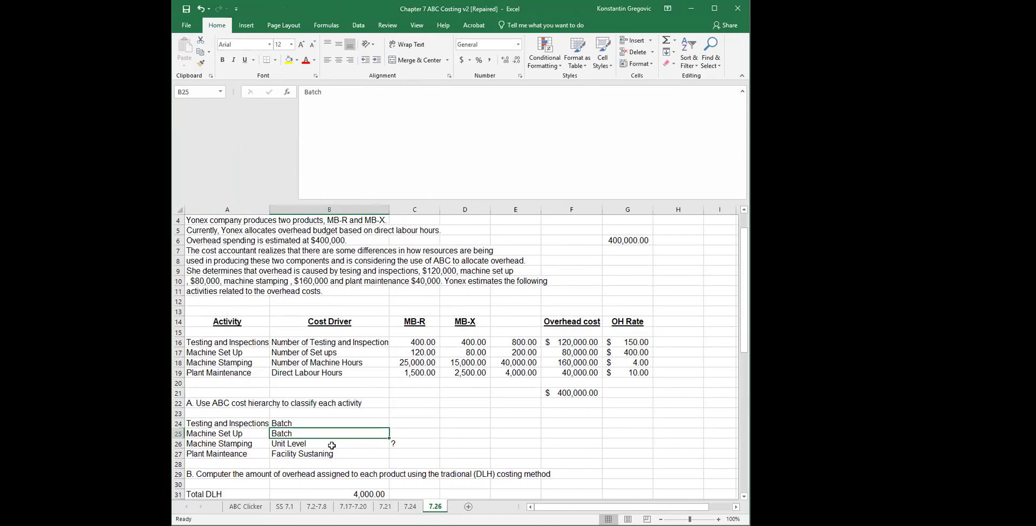
pyautogui.moveTo(236, 444); pyautogui.dragTo(276, 443)
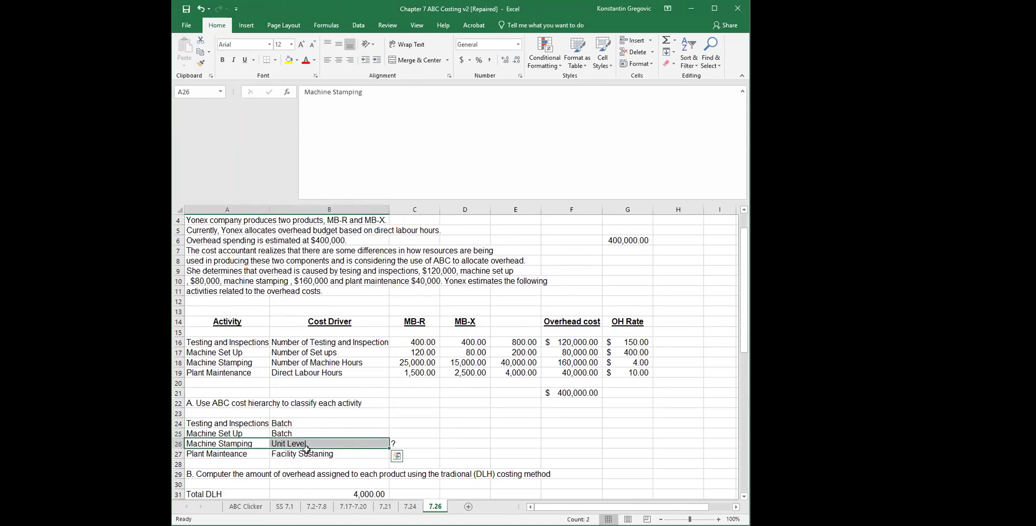
pyautogui.click(328, 463)
pyautogui.click(322, 442)
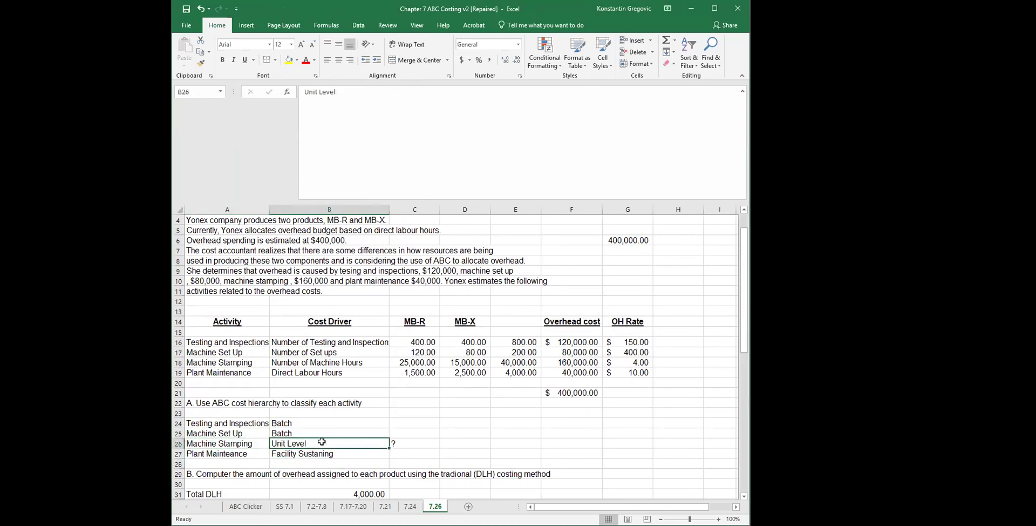
# Step: Make the question mark in C26 beside the Machine Stamping classification bold
pyautogui.click(396, 442)
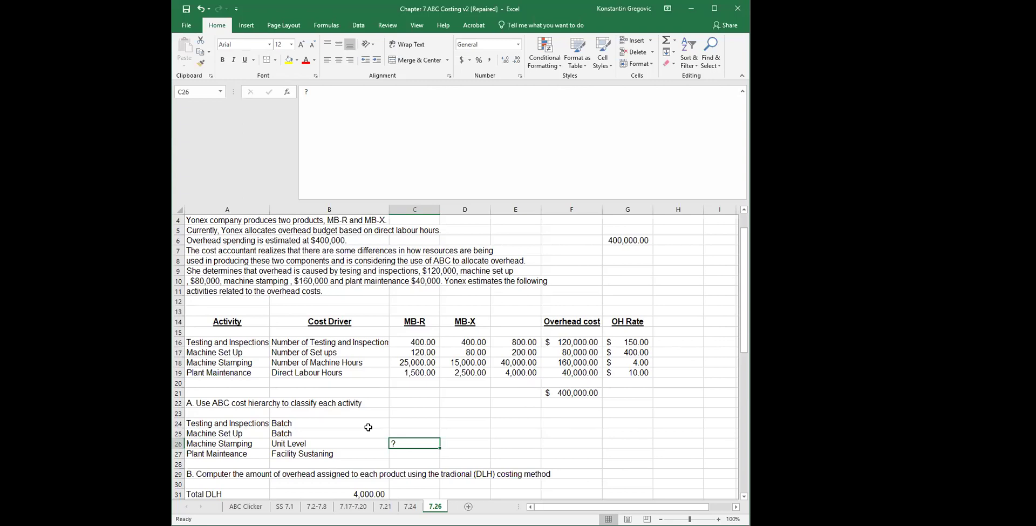
pyautogui.click(222, 59)
pyautogui.click(398, 373)
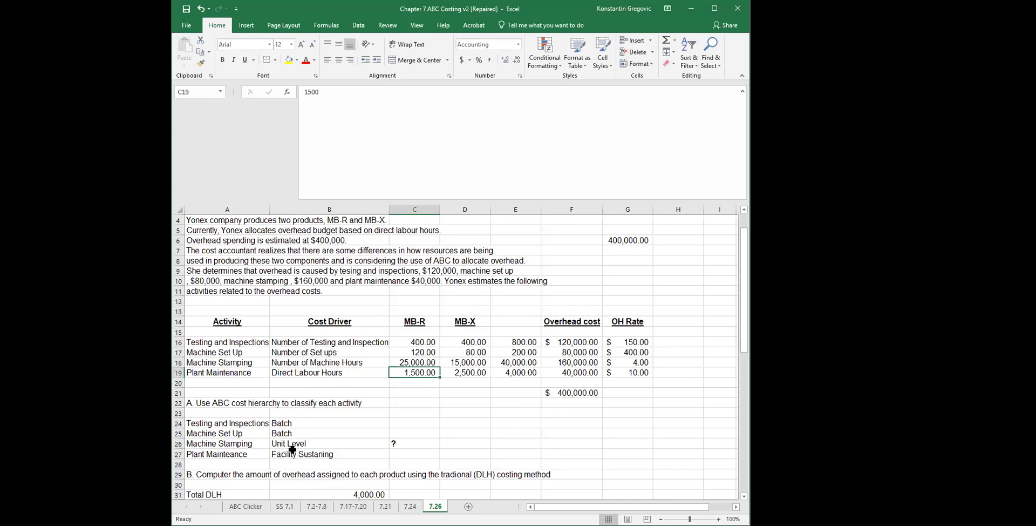
# Step: Check the Plant Maintenance classification in row 27, and read part B's traditional DLH requirement against the overhead spending in G6
pyautogui.click(199, 454)
pyautogui.click(275, 454)
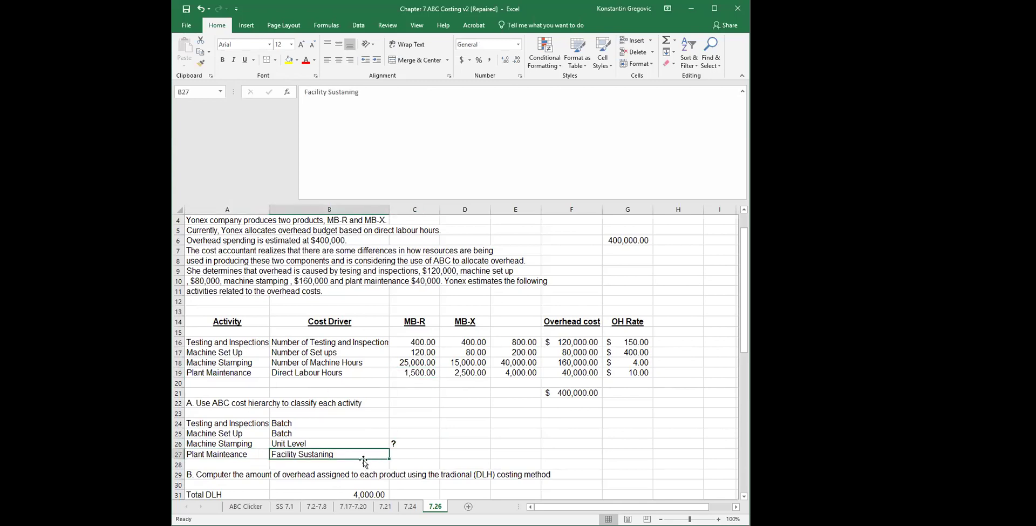
pyautogui.click(244, 474)
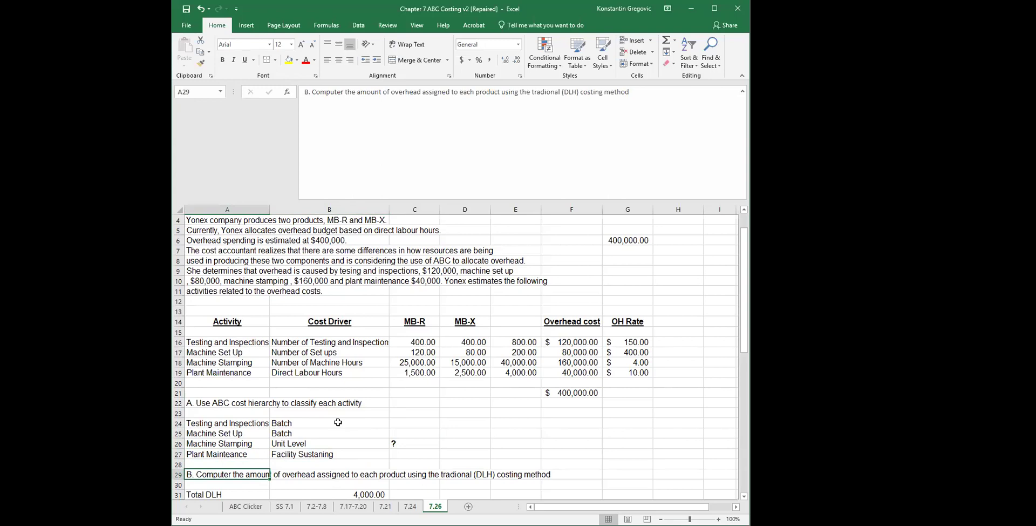
pyautogui.click(468, 473)
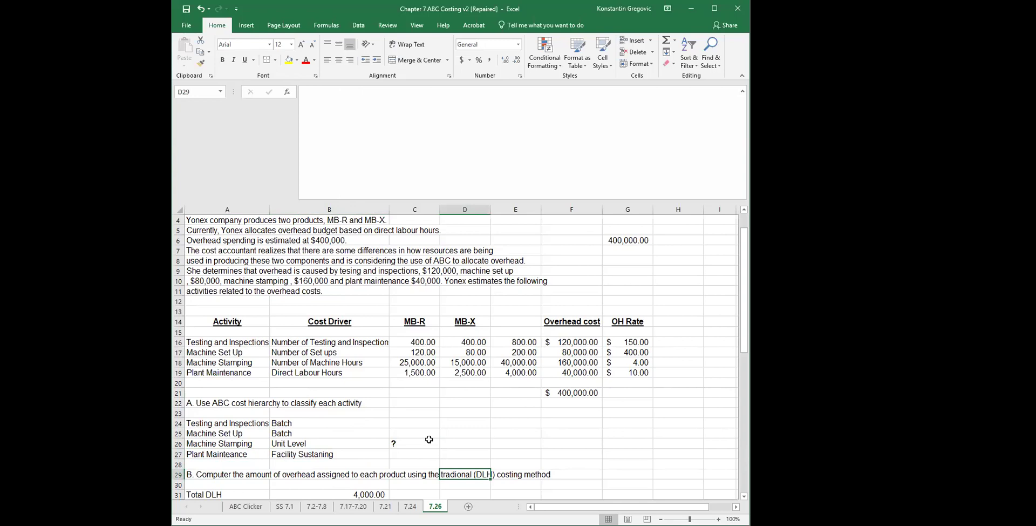
pyautogui.click(513, 474)
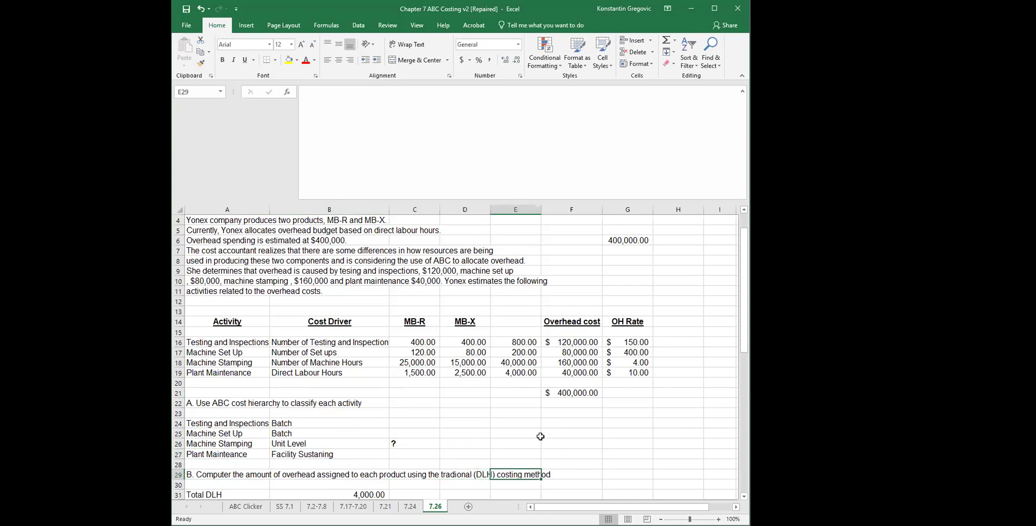
pyautogui.click(618, 233)
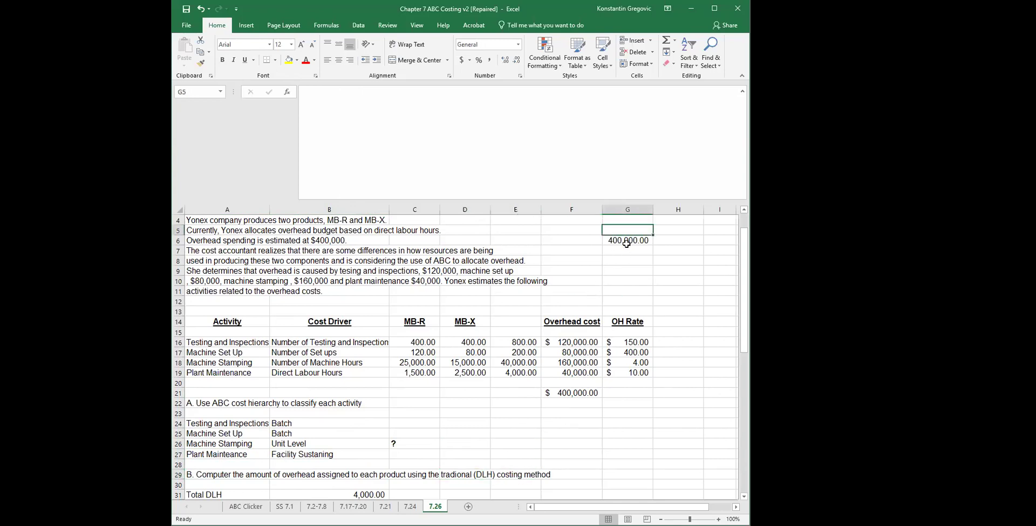
pyautogui.click(628, 238)
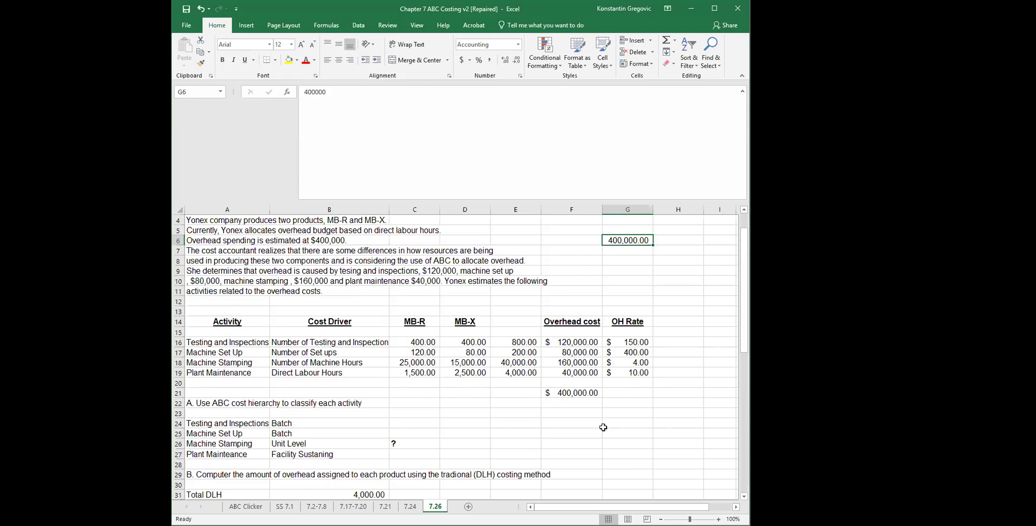
# Step: Trace the Total DLH formula in B31 to the direct labour hours in row 19 and recheck the overhead spending in G6
pyautogui.click(378, 495)
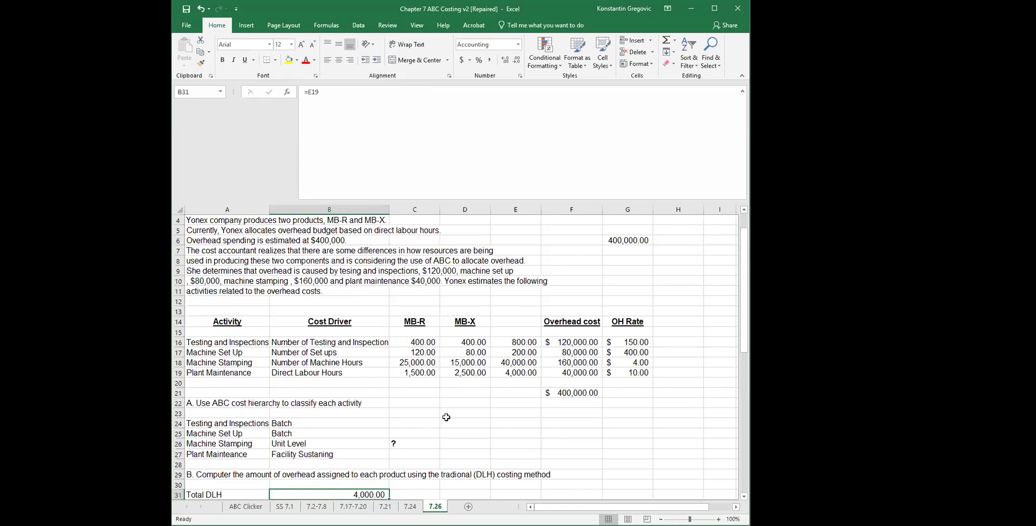
pyautogui.click(324, 373)
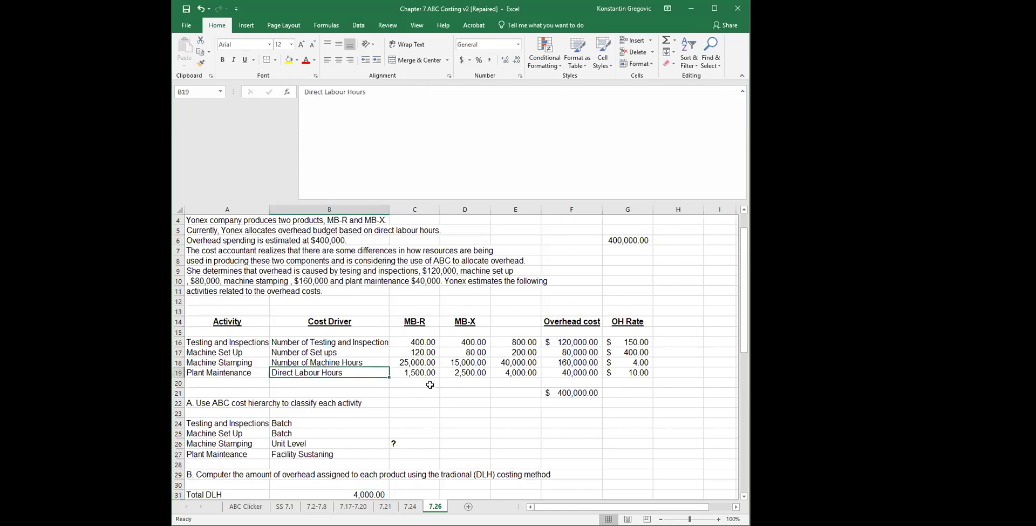
pyautogui.moveTo(426, 374); pyautogui.dragTo(518, 374)
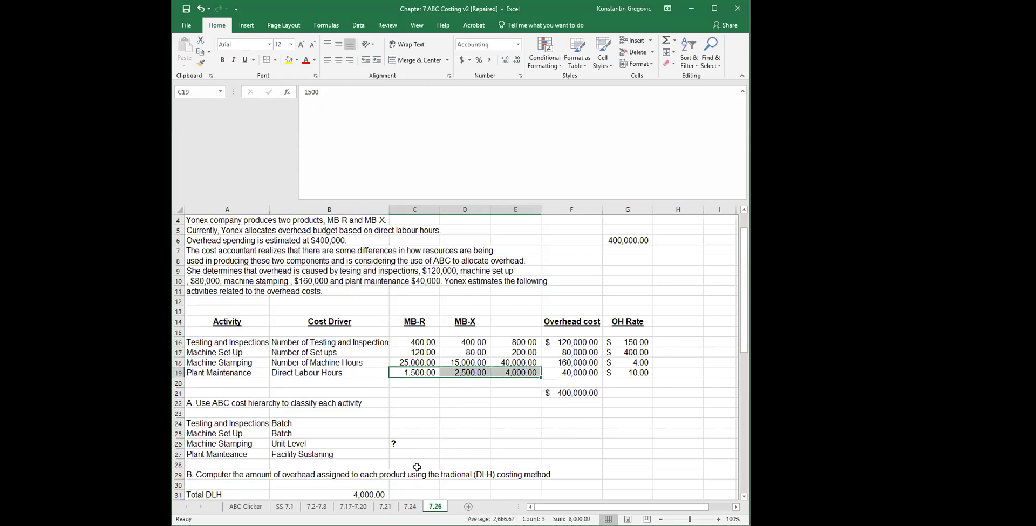
pyautogui.click(461, 474)
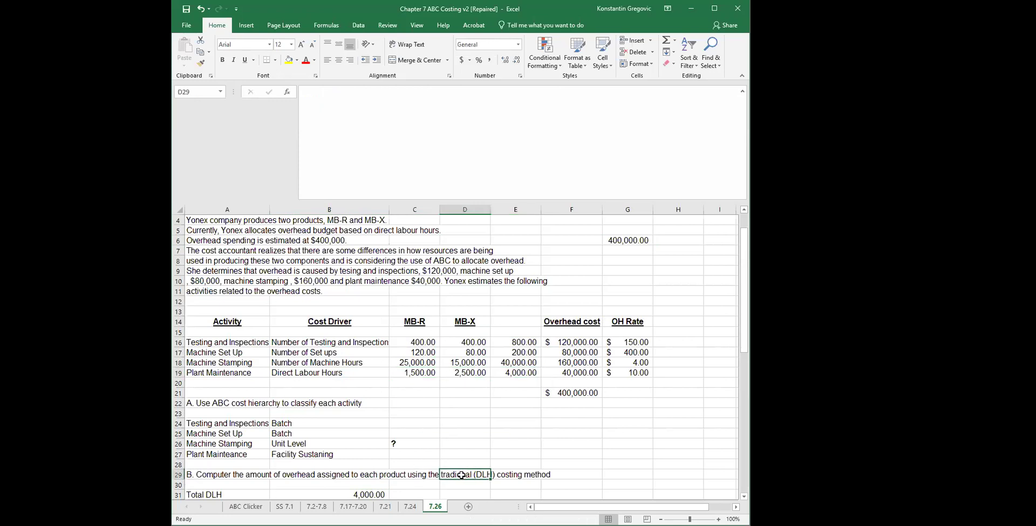
pyautogui.click(633, 242)
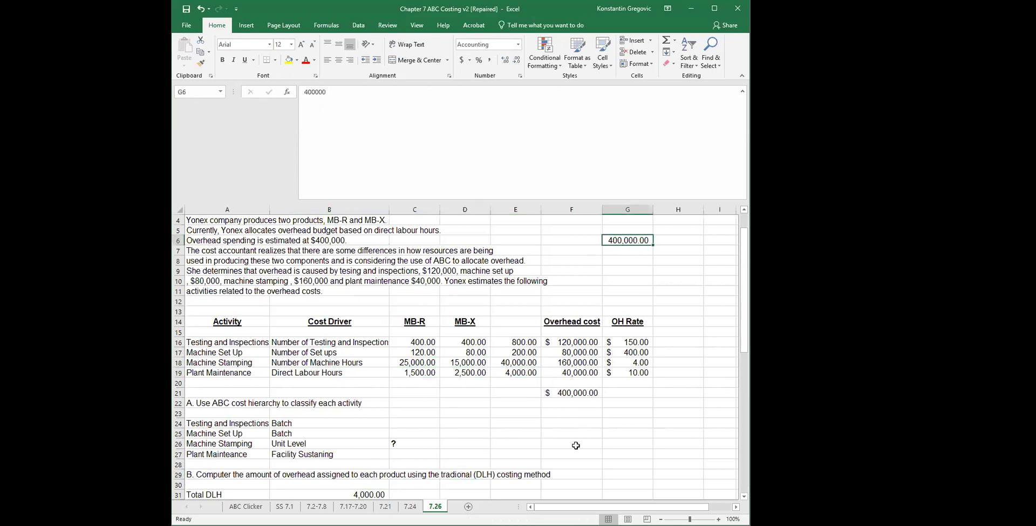
# Step: Examine the traditional overhead rate formula in B33, built from OH Spending and Total DLH, down to the MB-R label in A35
pyautogui.click(402, 473)
pyautogui.press('Down')
pyautogui.press('Down')
pyautogui.press('Down')
pyautogui.press('Left')
pyautogui.press('Down')
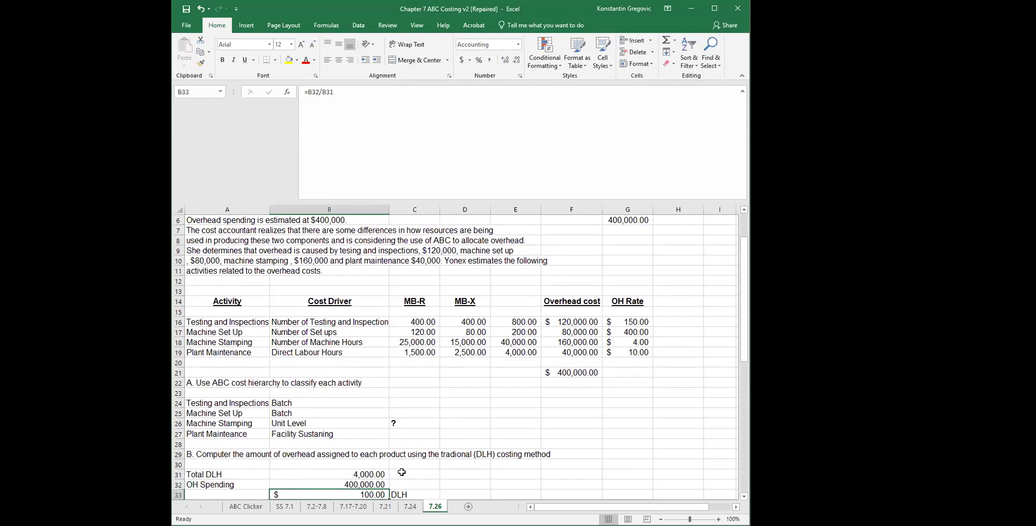
pyautogui.press('Left')
pyautogui.press('Down')
pyautogui.press('Down')
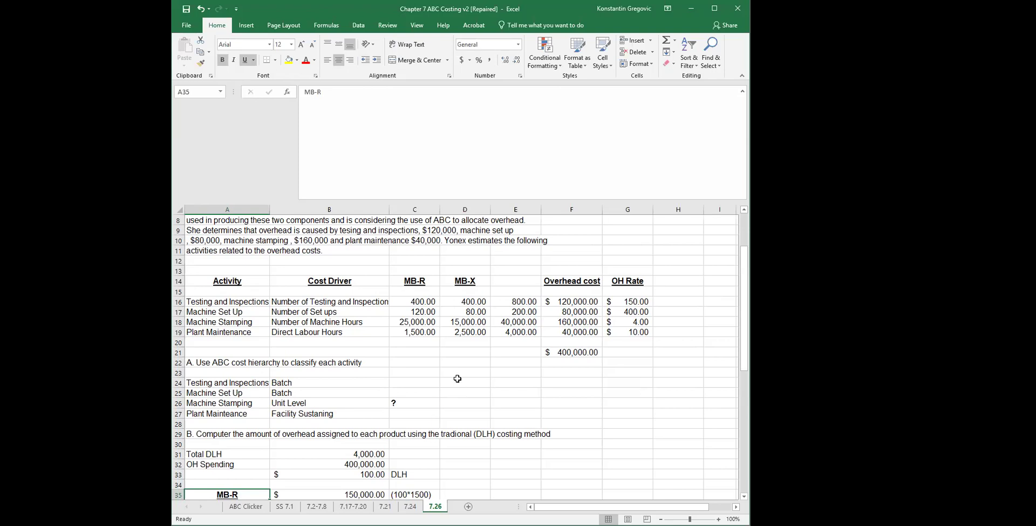
# Step: Examine the MB-R overhead allocation formula in B35 against the product's driver quantities in the activity table
pyautogui.click(415, 283)
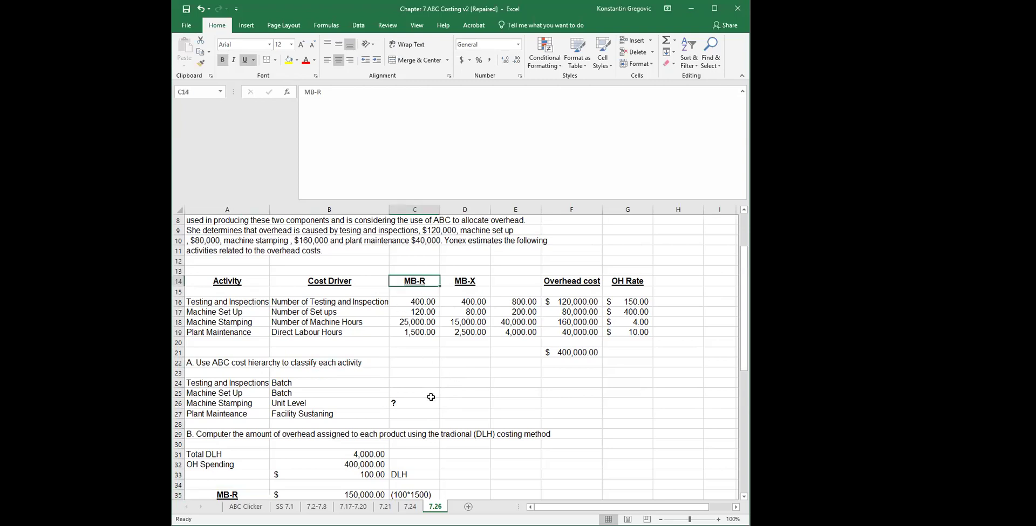
pyautogui.click(285, 485)
pyautogui.press('Down')
pyautogui.scroll(-1, 285, 485)
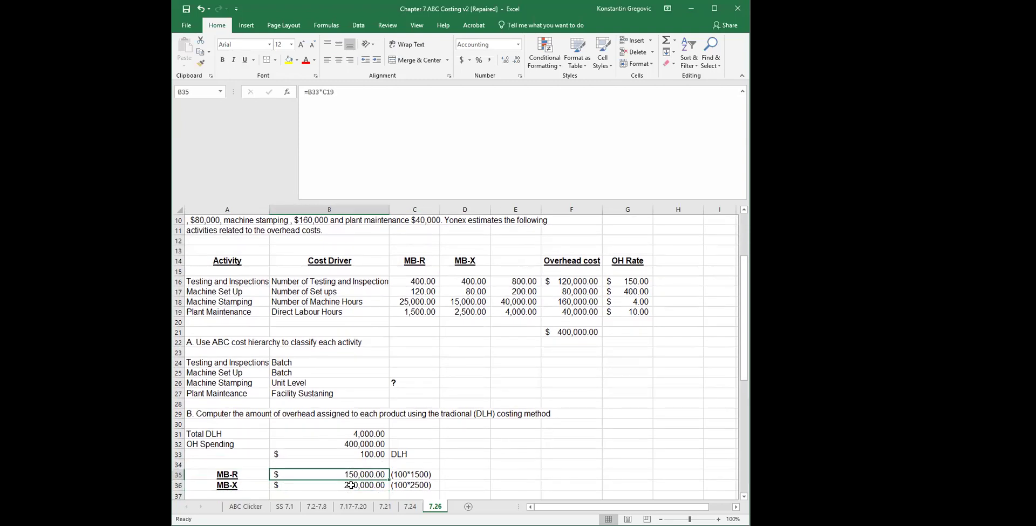
pyautogui.scroll(1, 355, 463)
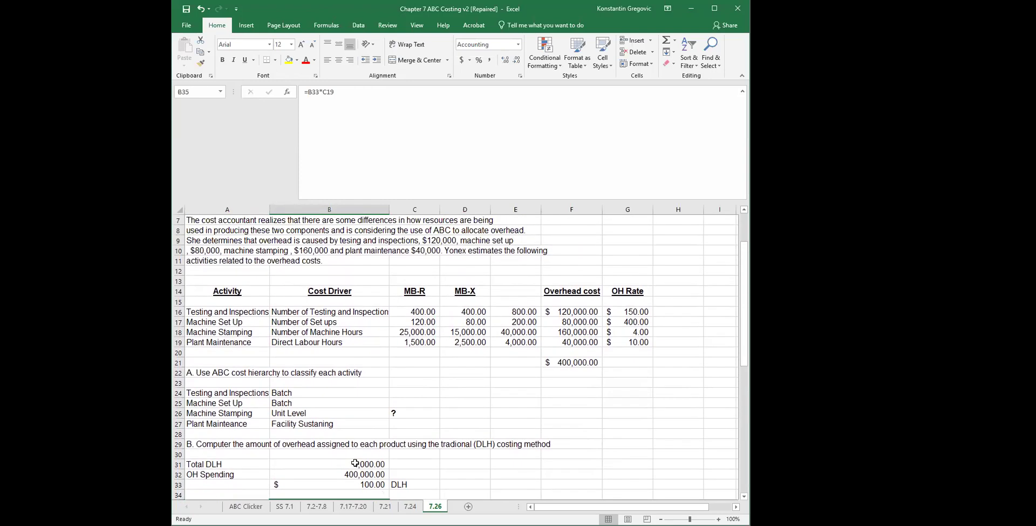
pyautogui.click(420, 318)
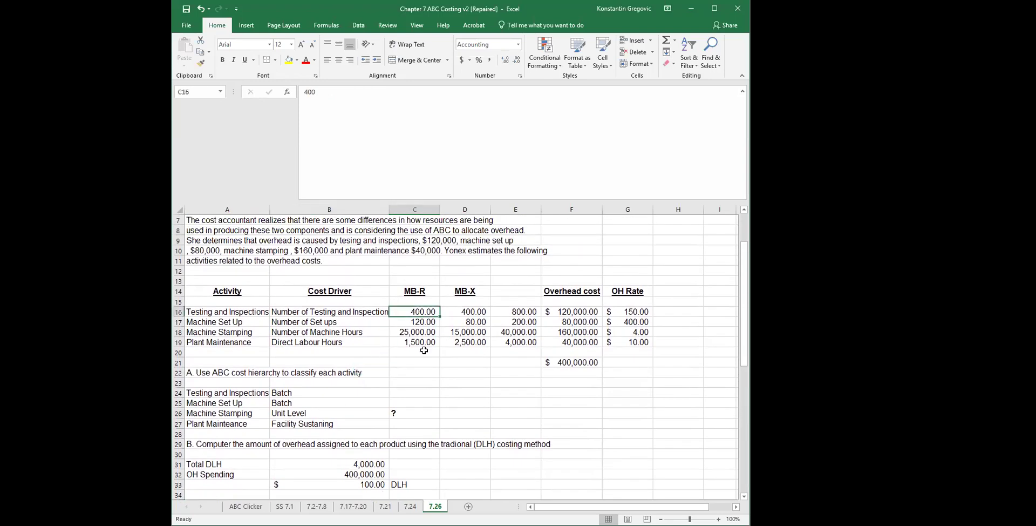
pyautogui.click(428, 462)
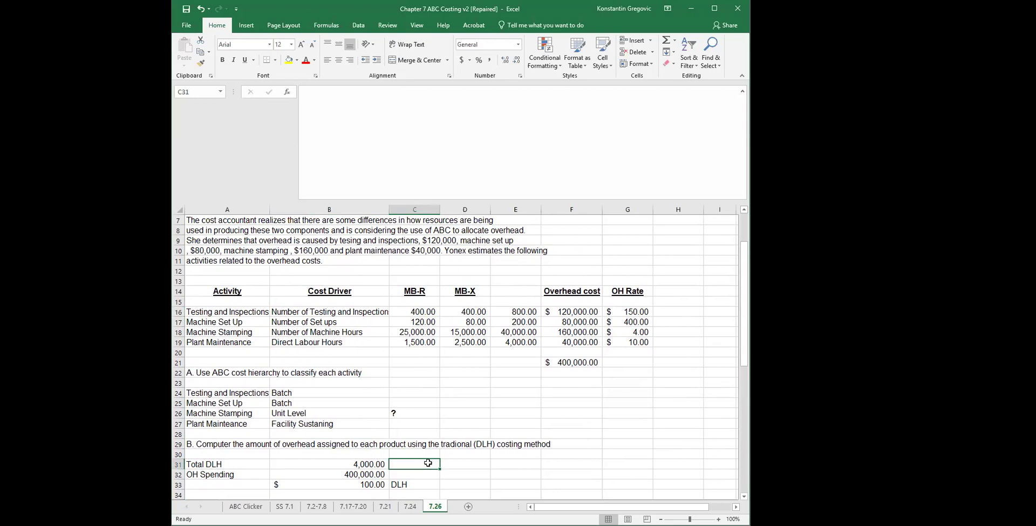
pyautogui.scroll(-1, 428, 463)
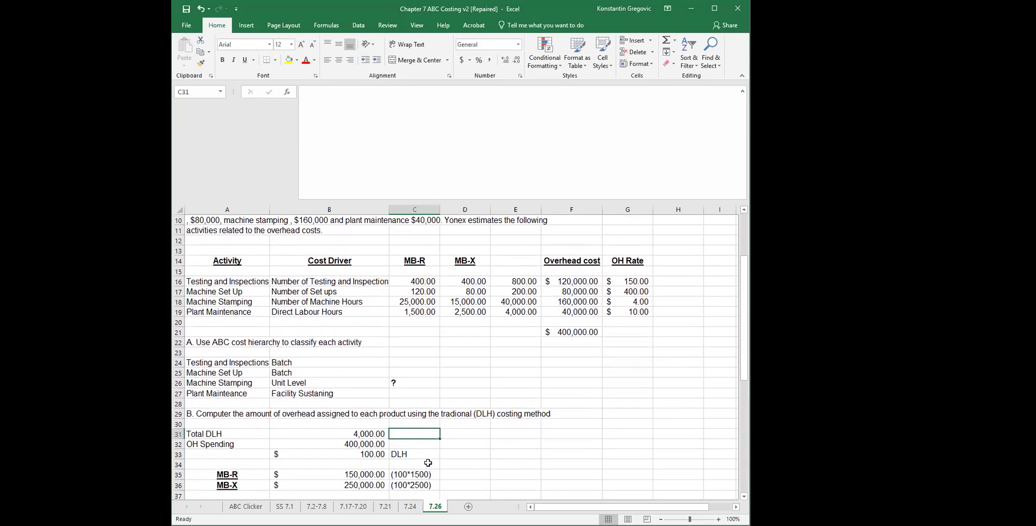
pyautogui.click(348, 472)
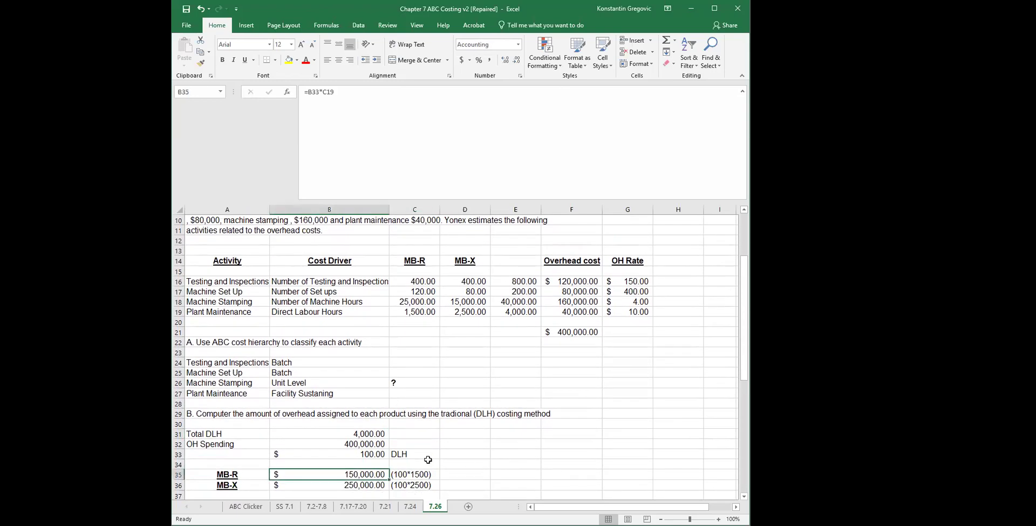
# Step: Examine the MB-X overhead allocation formula in B36 and the traditional rate formula in B33, alongside the product labels in A35 and A36
pyautogui.click(361, 485)
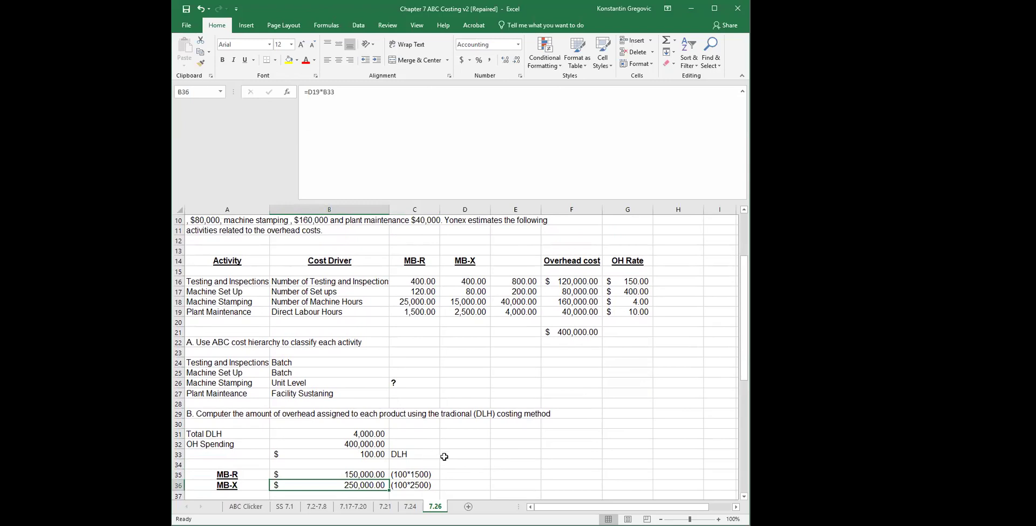
pyautogui.click(359, 464)
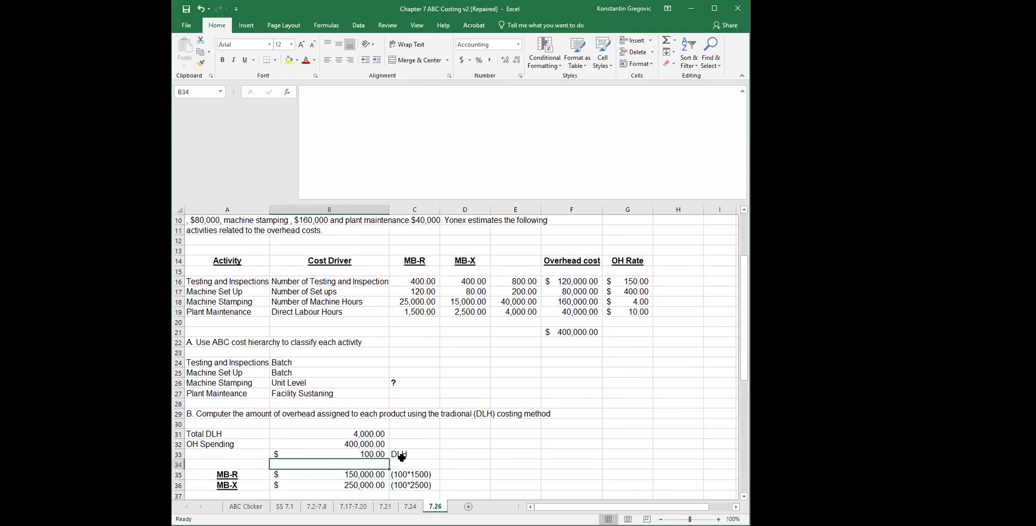
pyautogui.click(367, 456)
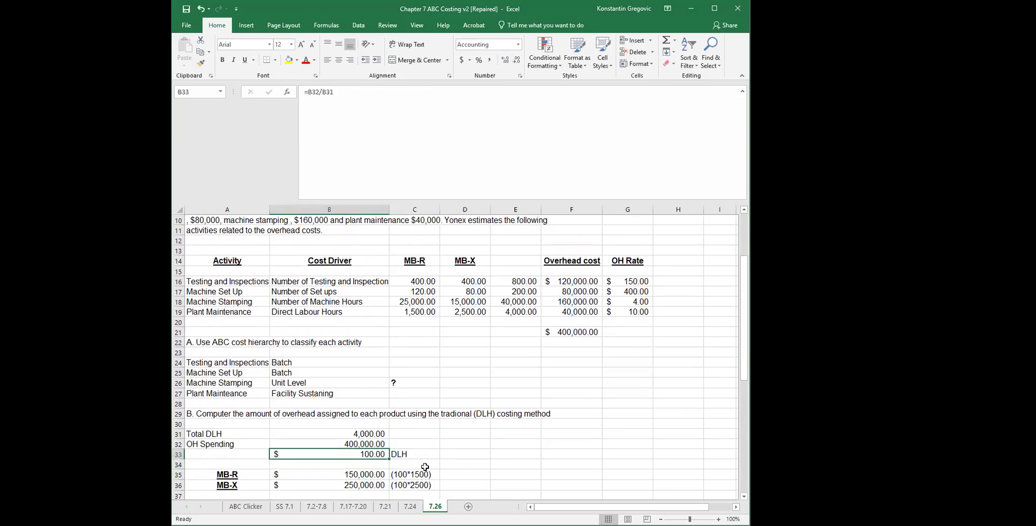
pyautogui.click(238, 472)
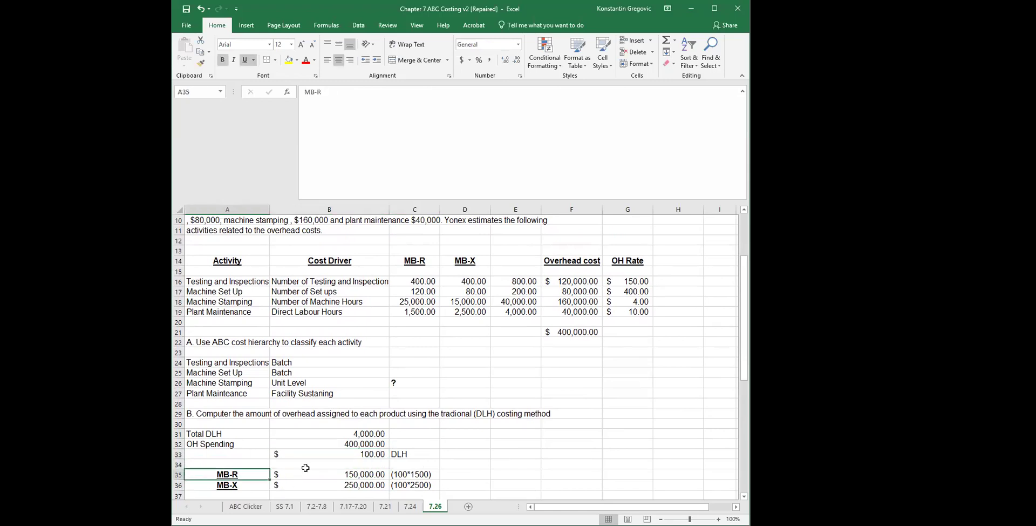
pyautogui.click(249, 482)
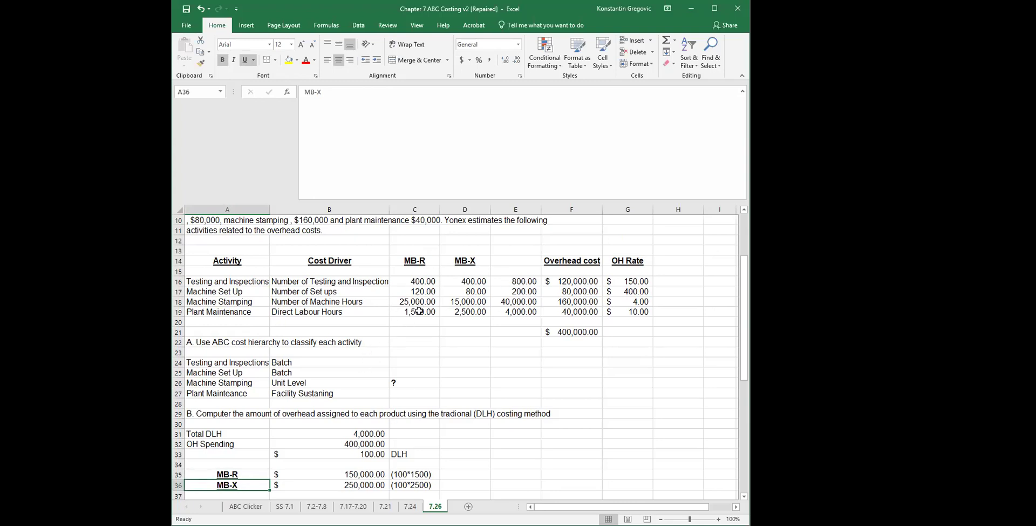
# Step: Trace the direct labour hours in C19 and D19 and the rate in B33 to the MB-R and MB-X allocations in B35 and B36
pyautogui.click(419, 311)
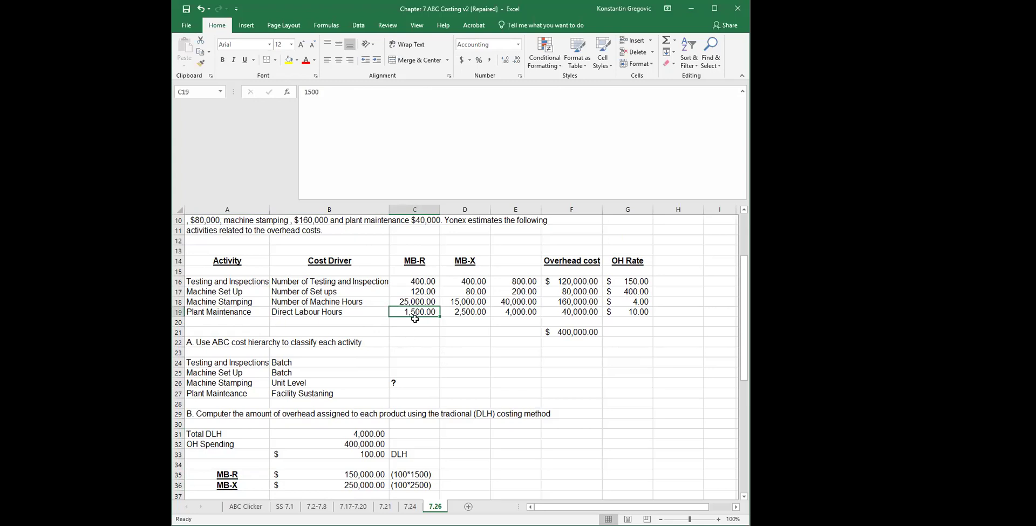
pyautogui.click(373, 452)
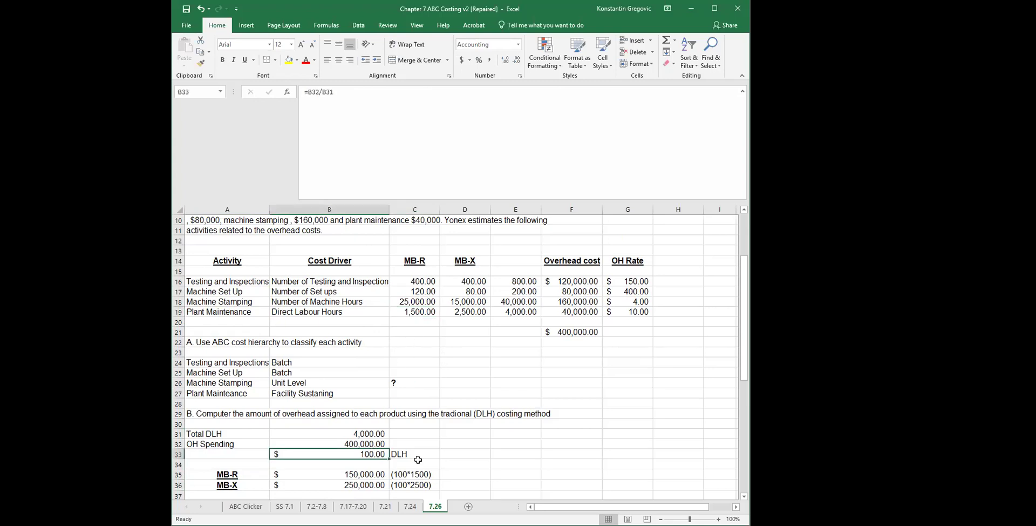
pyautogui.click(426, 473)
pyautogui.click(372, 476)
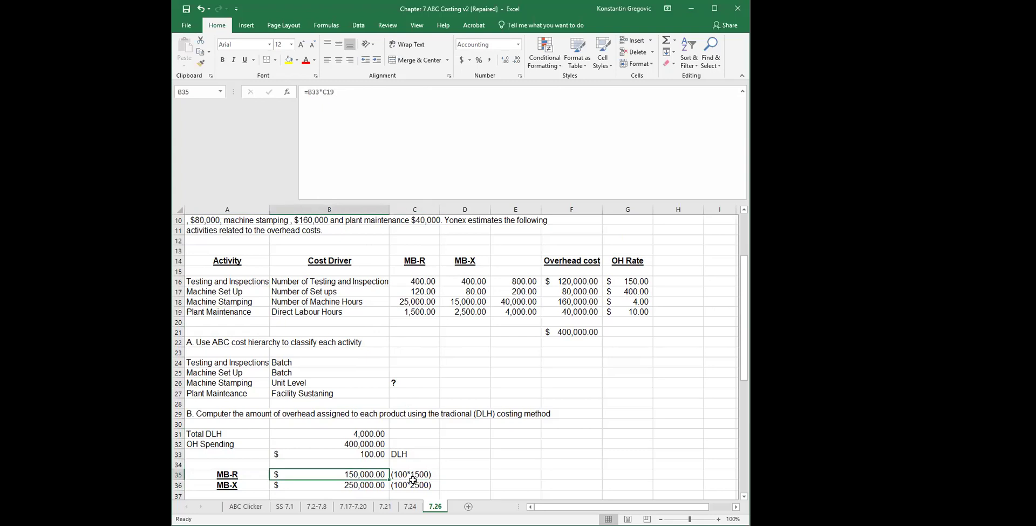
pyautogui.click(457, 314)
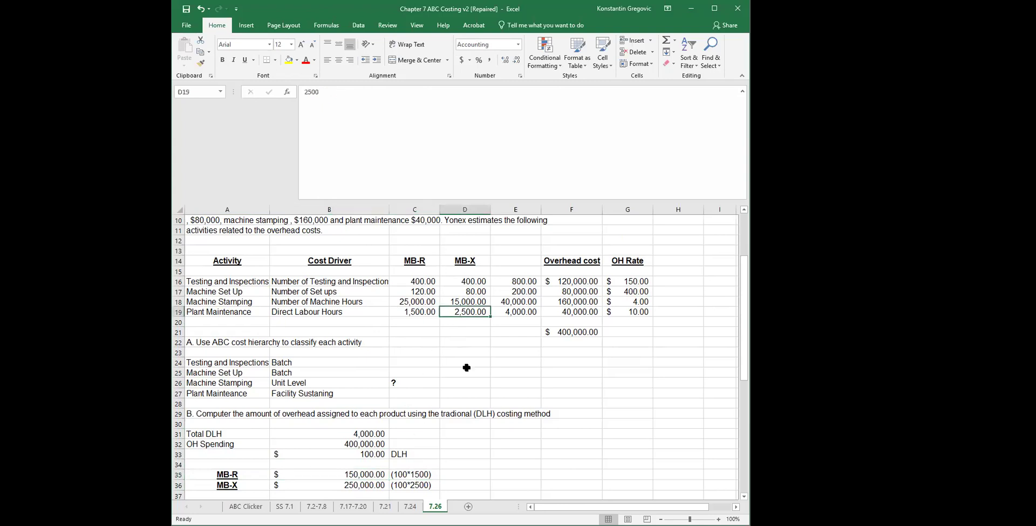
pyautogui.click(357, 453)
pyautogui.click(374, 485)
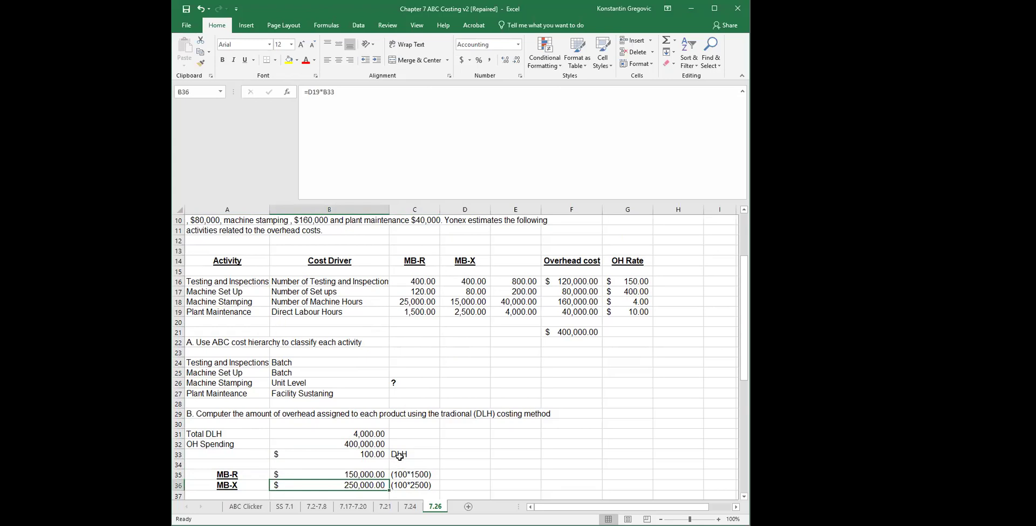
# Step: Review the traditional rate in B33 and compare the MB-R and MB-X labels with their overhead allocations in rows 35 and 36
pyautogui.click(301, 453)
pyautogui.press('Down')
pyautogui.press('Down')
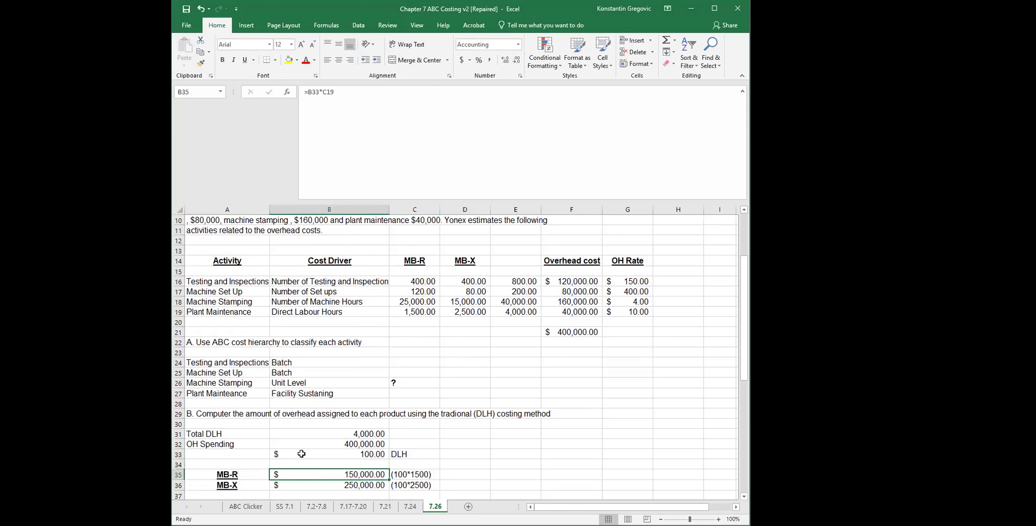
pyautogui.press('Left')
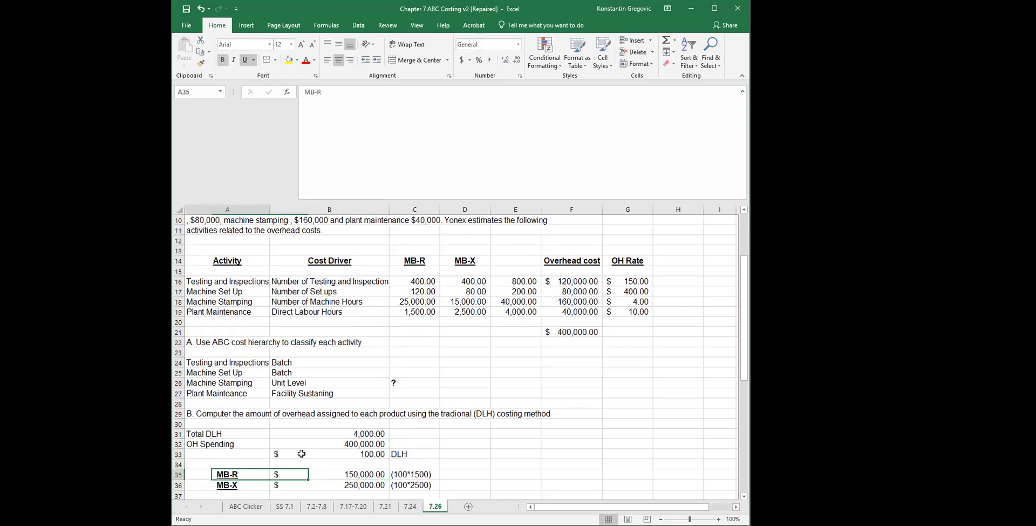
pyautogui.press('Down')
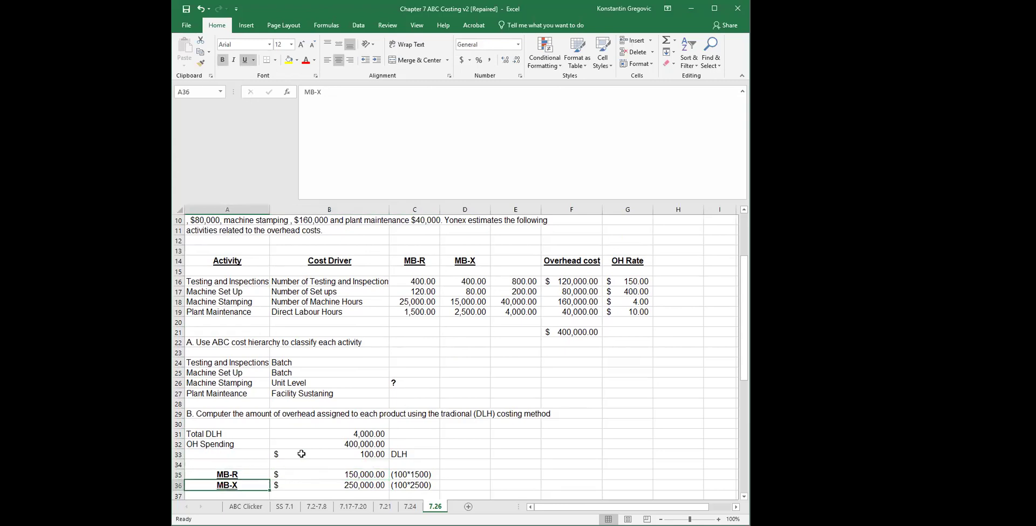
pyautogui.press('Right')
pyautogui.press('Down')
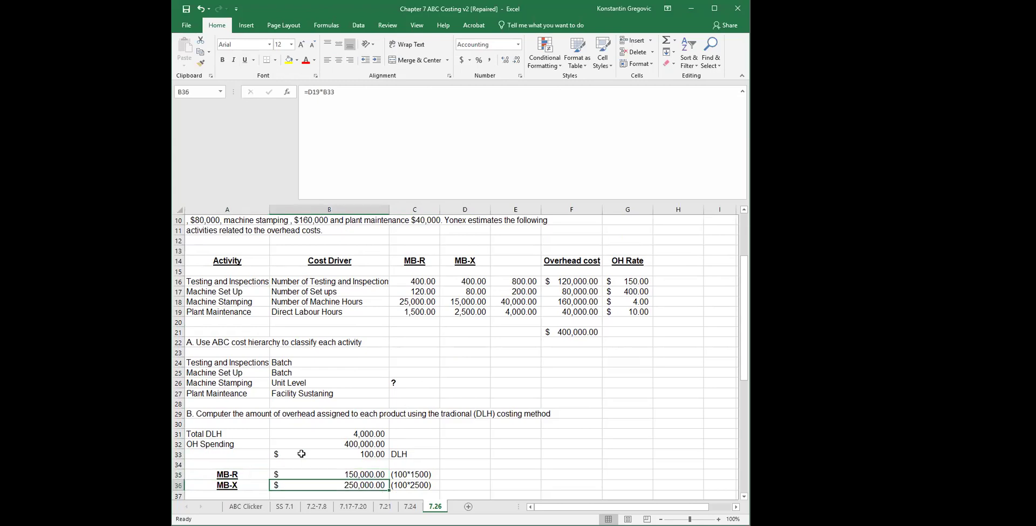
pyautogui.press('Down')
pyautogui.press('Up')
pyautogui.press('Up')
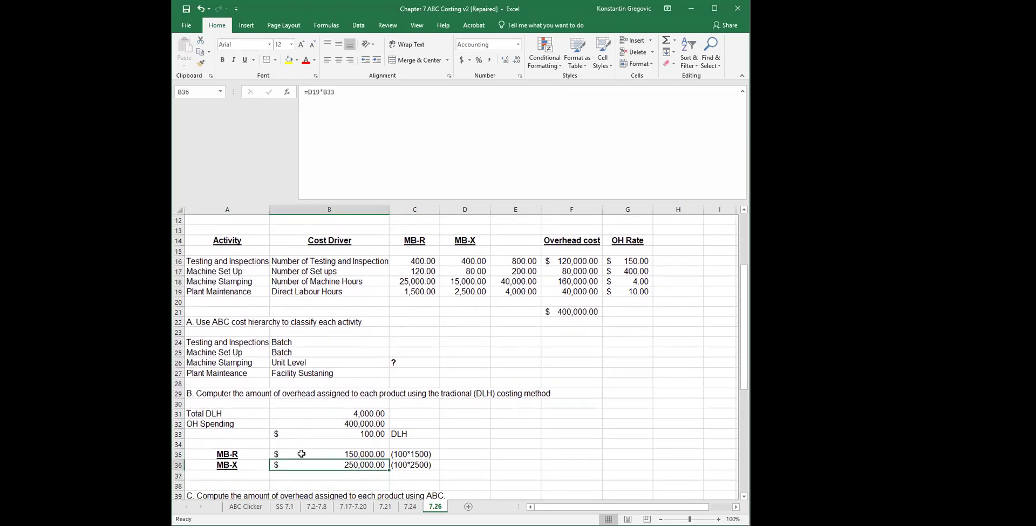
# Step: Total the MB-R and MB-X overhead allocations in B37 with =SUM(B35:B36)
pyautogui.click(329, 473)
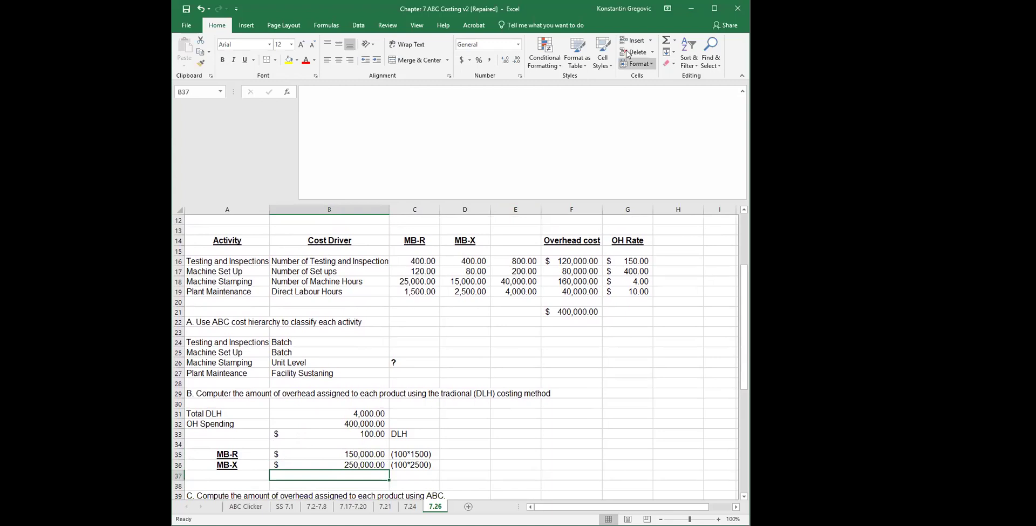
pyautogui.click(667, 41)
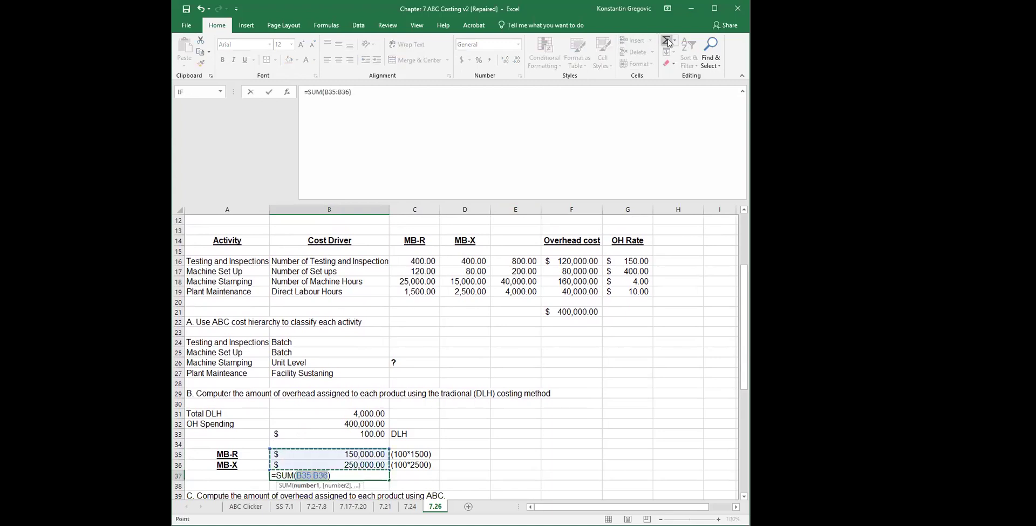
pyautogui.press('Return')
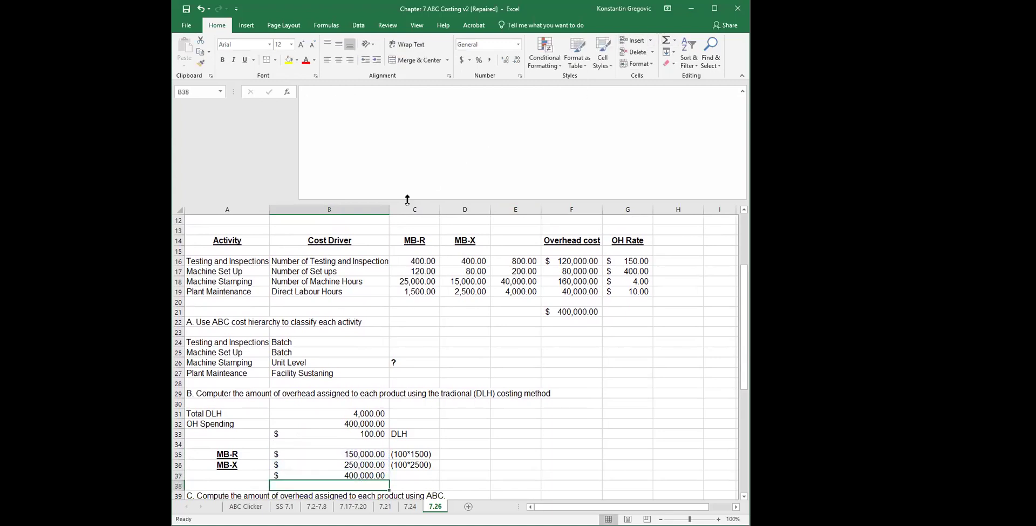
# Step: Read part C's ABC requirement in A39 against the activities in A16:A19, the OH Rate formula in G17 and the MB-R column
pyautogui.click(258, 494)
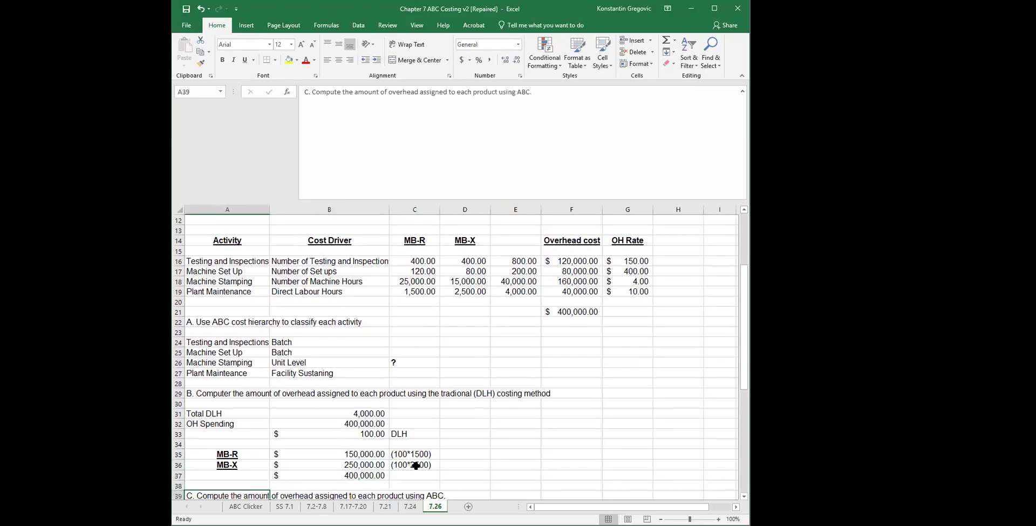
pyautogui.click(395, 495)
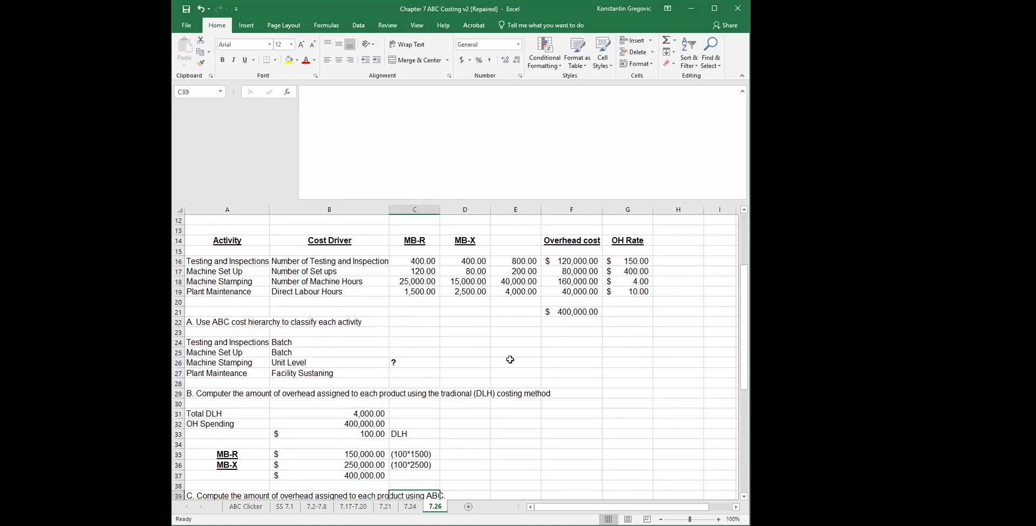
pyautogui.click(204, 260)
pyautogui.moveTo(204, 260); pyautogui.dragTo(201, 290)
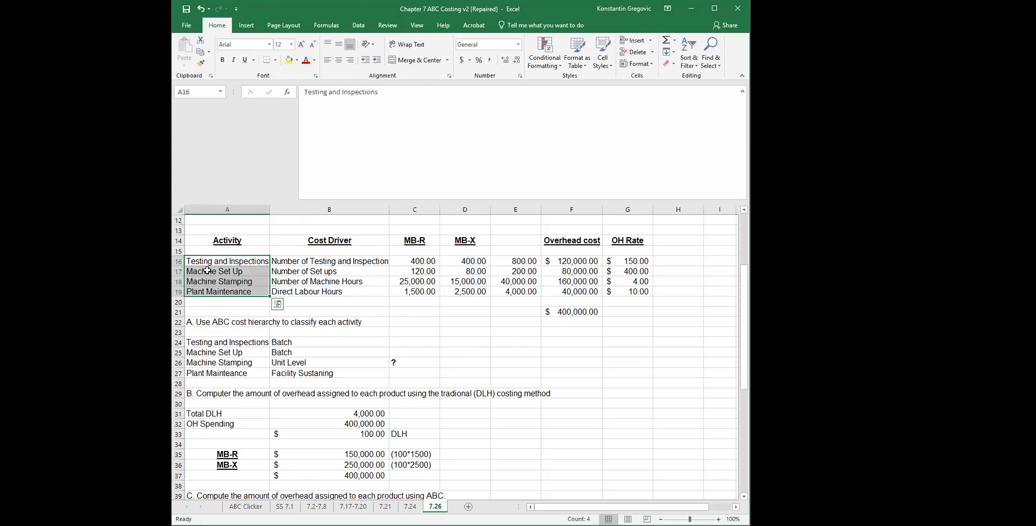
pyautogui.click(208, 280)
pyautogui.click(208, 291)
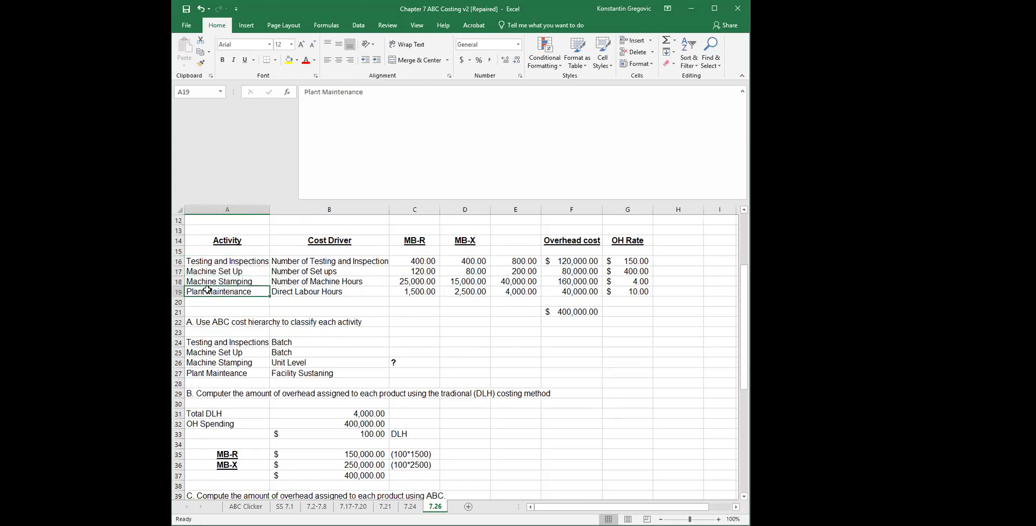
pyautogui.click(645, 270)
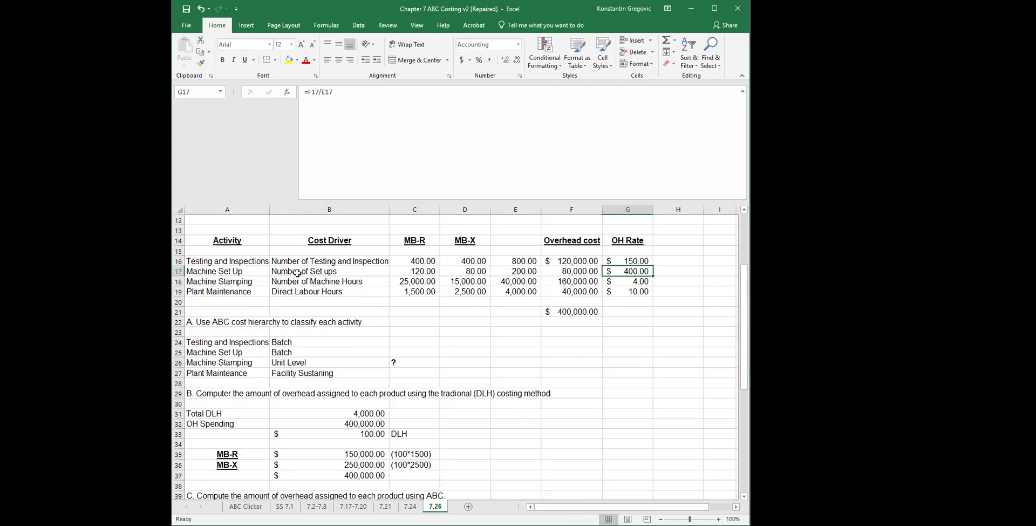
pyautogui.click(229, 263)
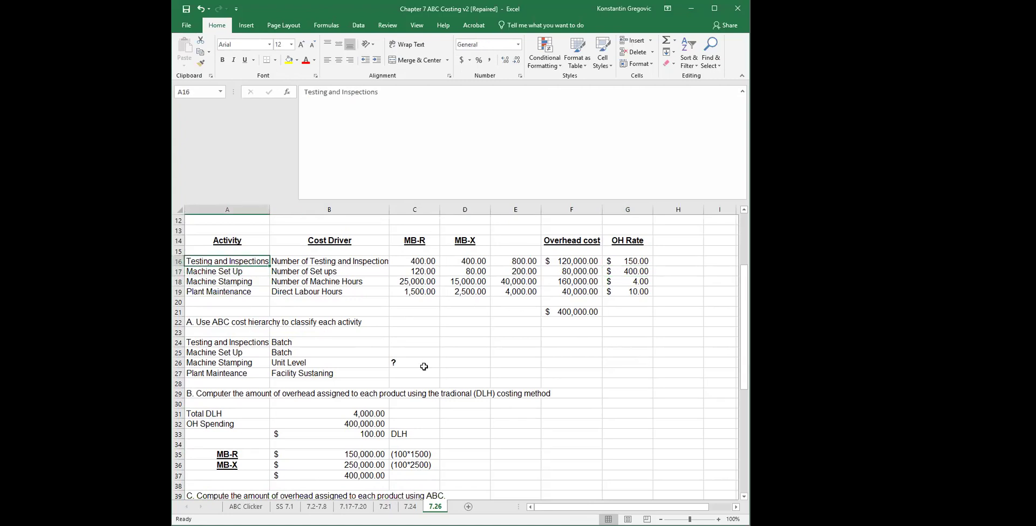
pyautogui.click(432, 242)
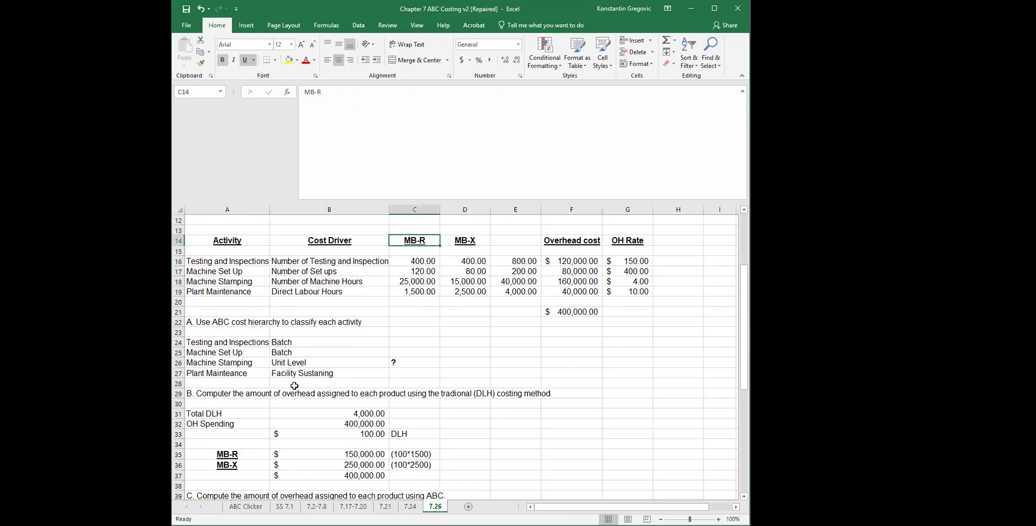
# Step: Examine the MB-X, OH Rate and MB-R column headings in row 42 of part C's ABC allocation table
pyautogui.scroll(-1, 294, 386)
pyautogui.click(509, 454)
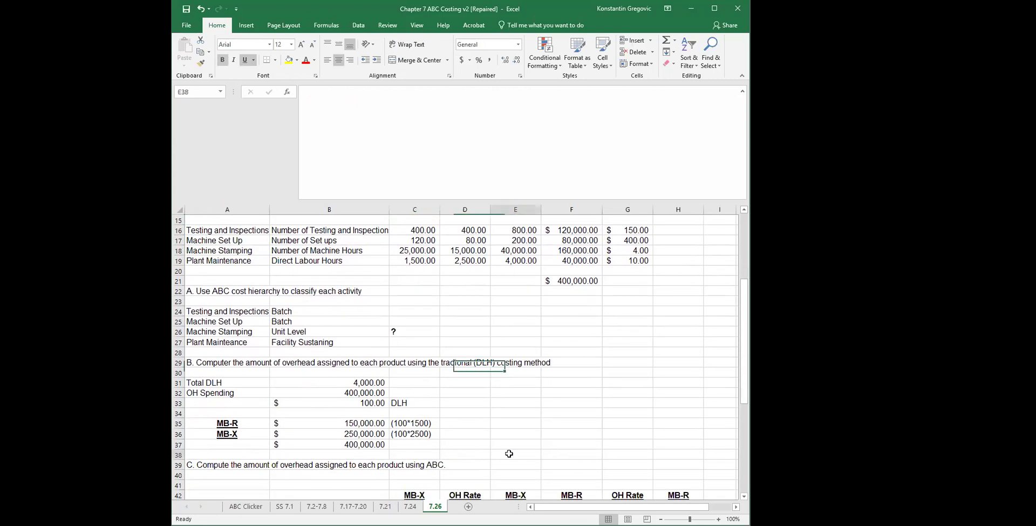
pyautogui.click(423, 492)
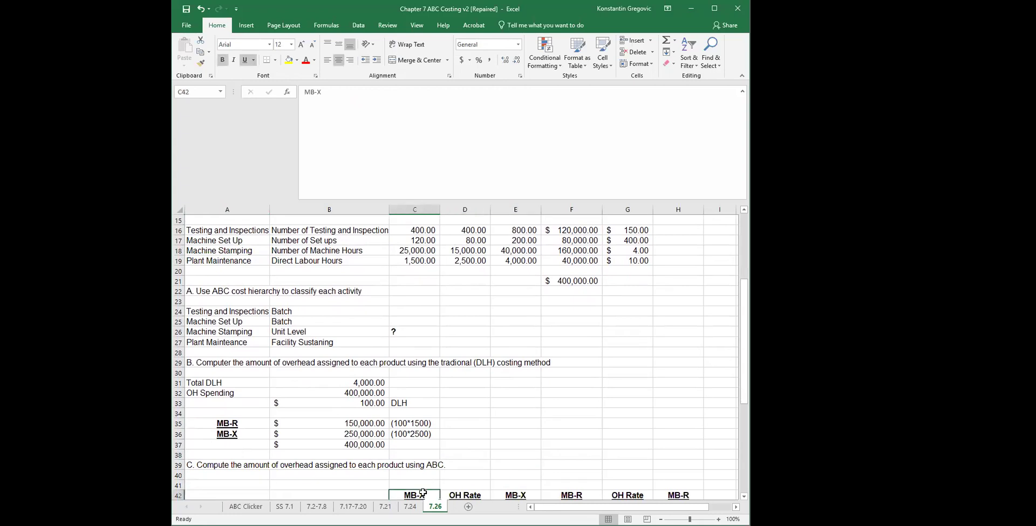
pyautogui.click(462, 492)
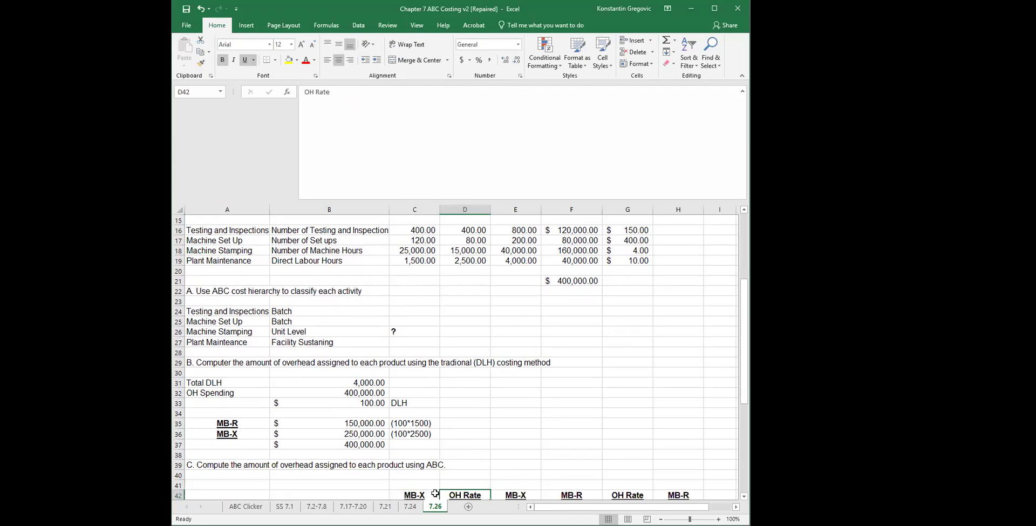
pyautogui.scroll(-1, 558, 465)
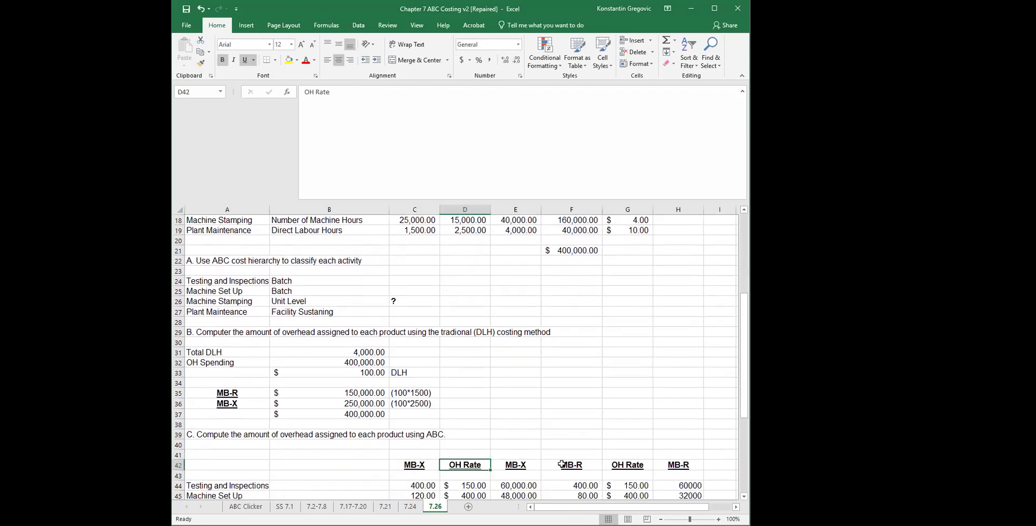
pyautogui.click(561, 464)
pyautogui.scroll(1, 634, 454)
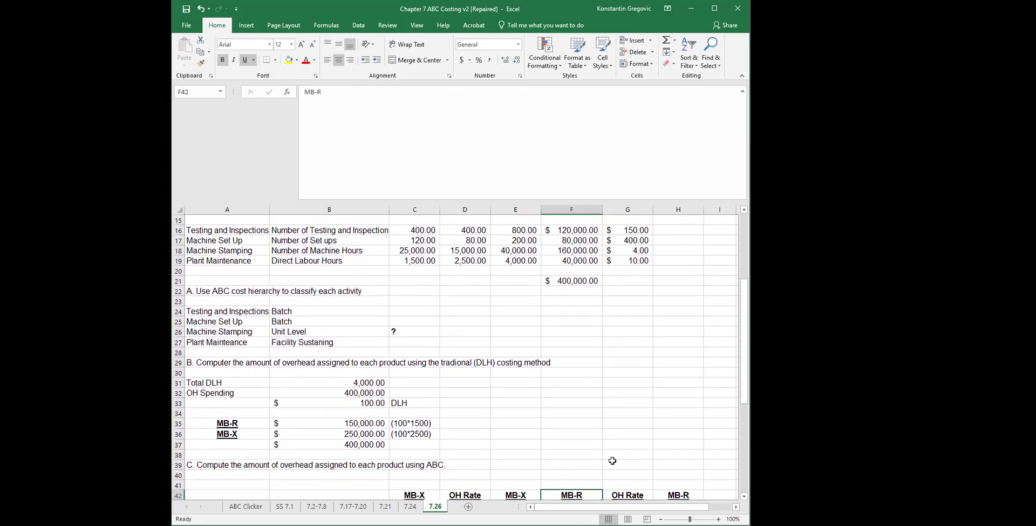
pyautogui.scroll(-1, 612, 460)
pyautogui.press('Right')
pyautogui.press('Left')
pyautogui.press('Left')
pyautogui.press('Left')
pyautogui.press('Left')
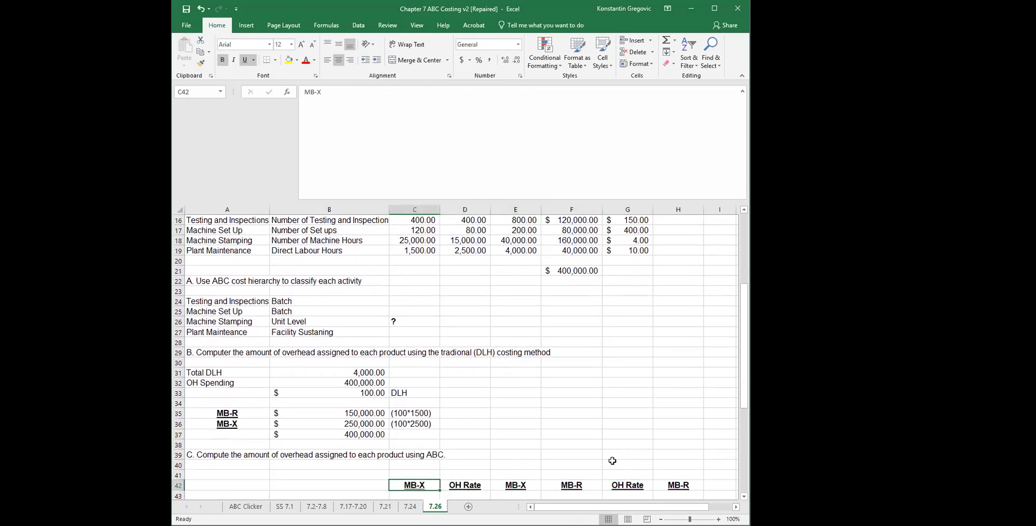
# Step: Review the four activity names in A44:A47 of the ABC allocation table, from Testing and Inspections to plant maintenance
pyautogui.press('Down')
pyautogui.press('Down')
pyautogui.press('Left')
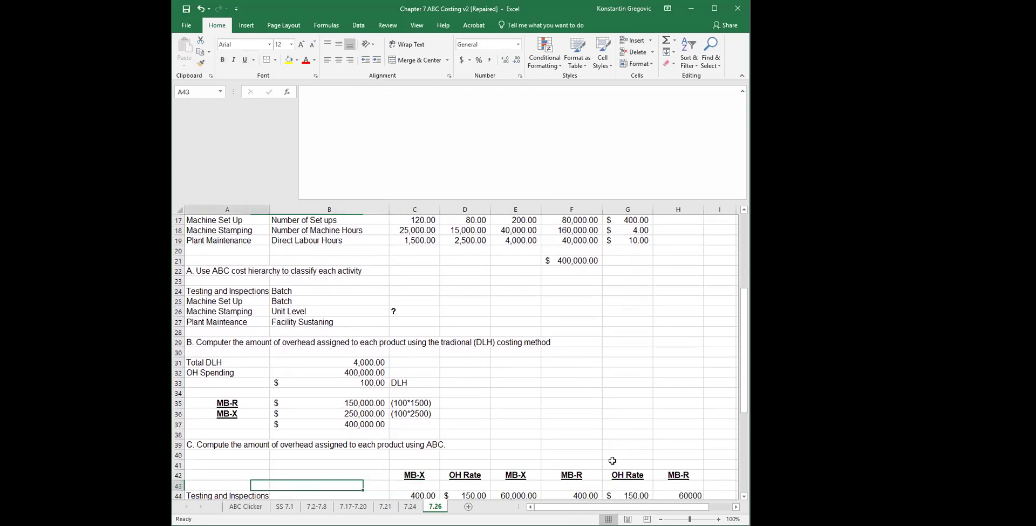
pyautogui.press('Left')
pyautogui.press('Down')
pyautogui.press('Down')
pyautogui.press('Up')
pyautogui.press('Up')
pyautogui.press('Down')
pyautogui.press('Down')
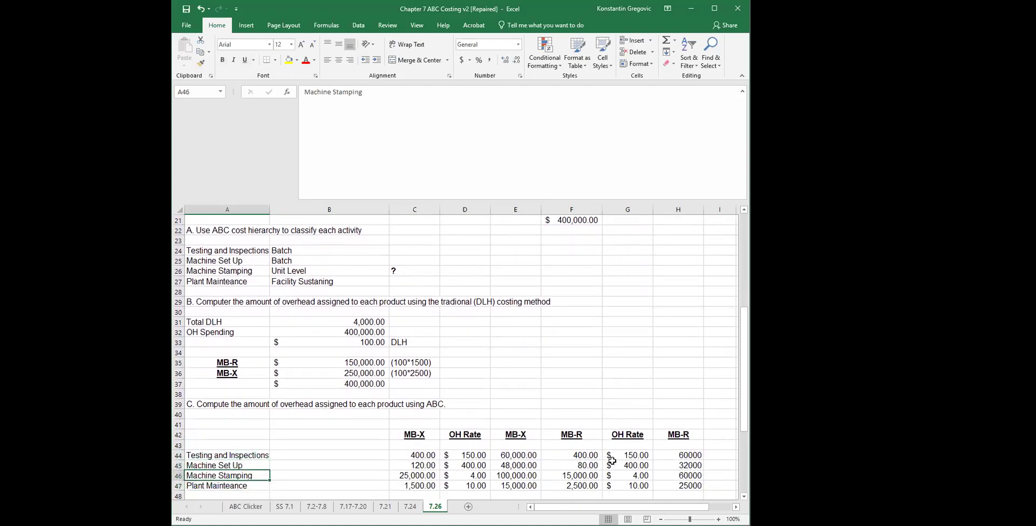
pyautogui.press('Down')
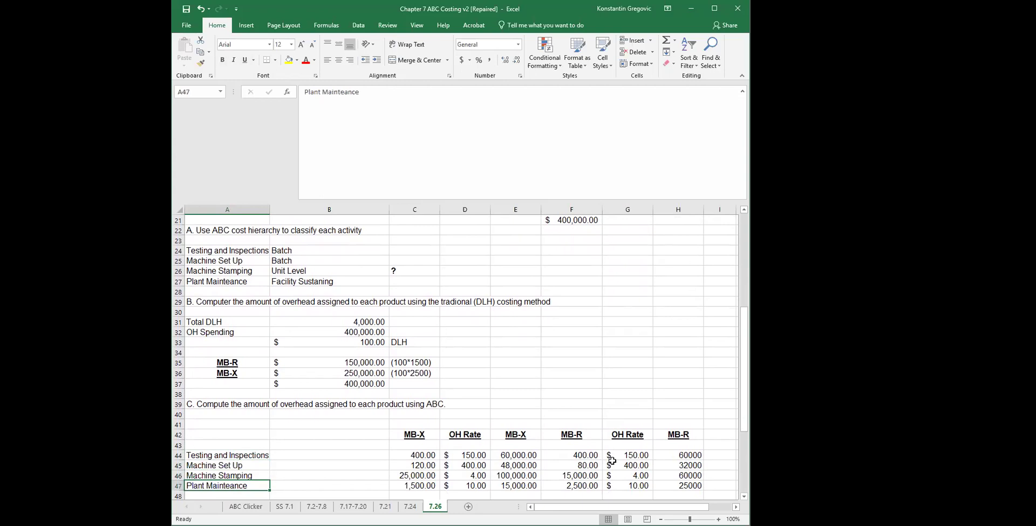
# Step: Compare the Testing and Inspections quantity and OH rate in C44:D44 with the cost driver in B17 and rate formula in G17
pyautogui.press('Up')
pyautogui.press('Up')
pyautogui.press('Up')
pyautogui.press('Right')
pyautogui.press('Right')
pyautogui.press('Right')
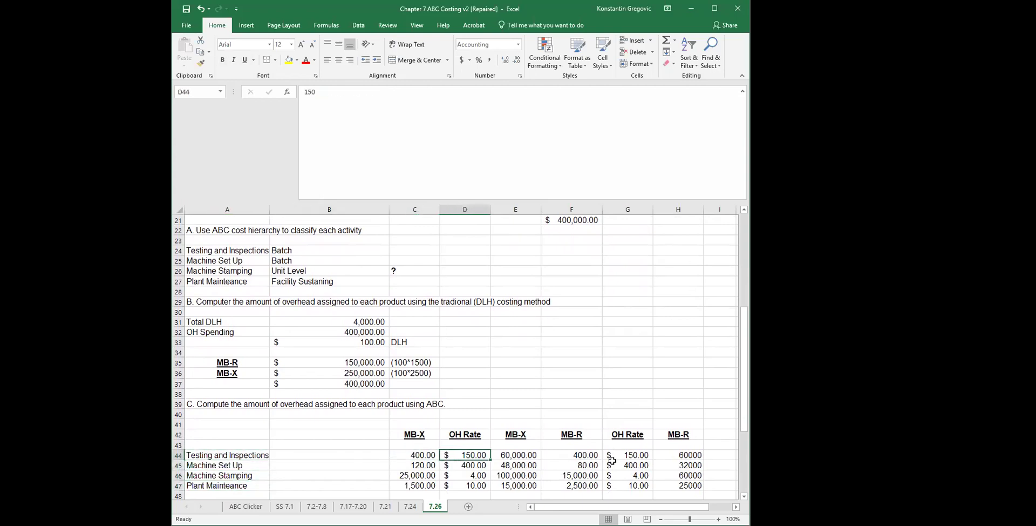
pyautogui.press('Left')
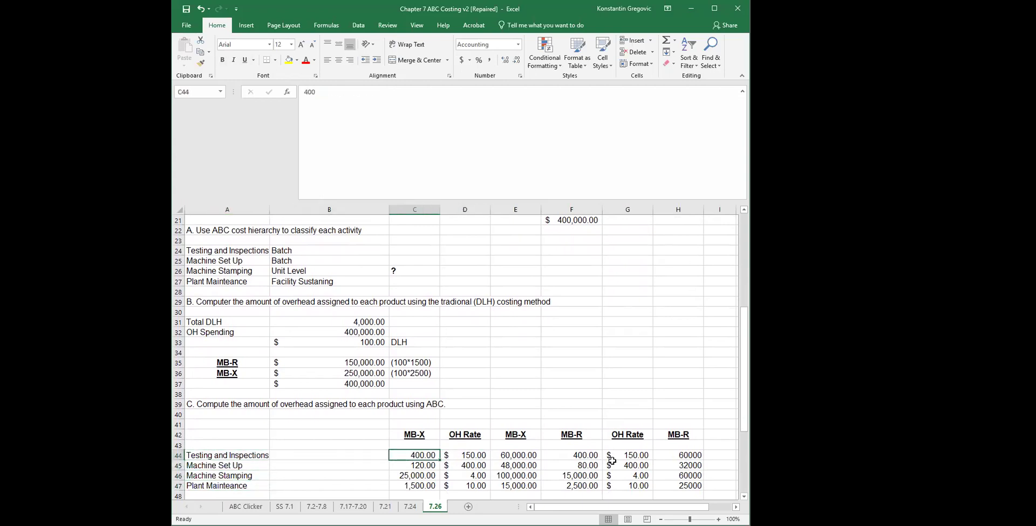
pyautogui.scroll(2, 498, 404)
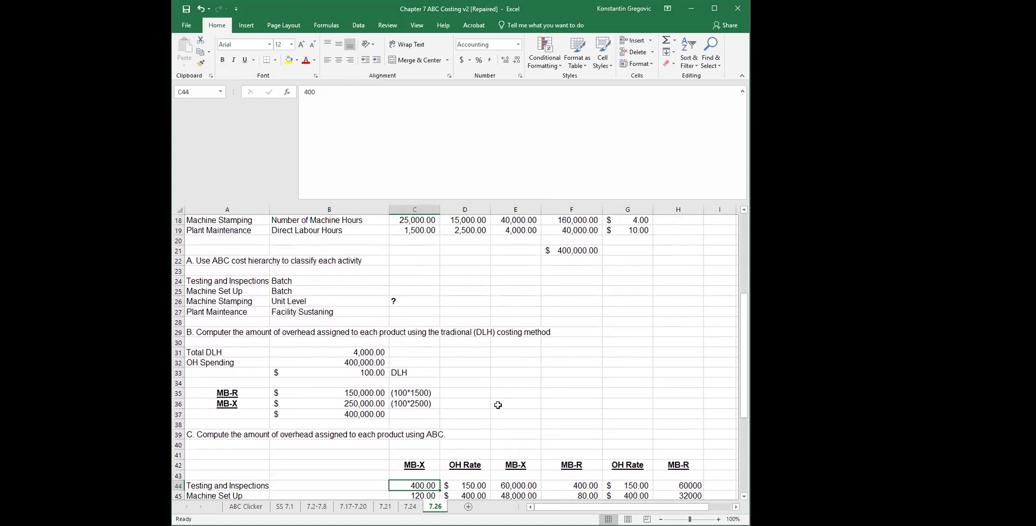
pyautogui.click(275, 241)
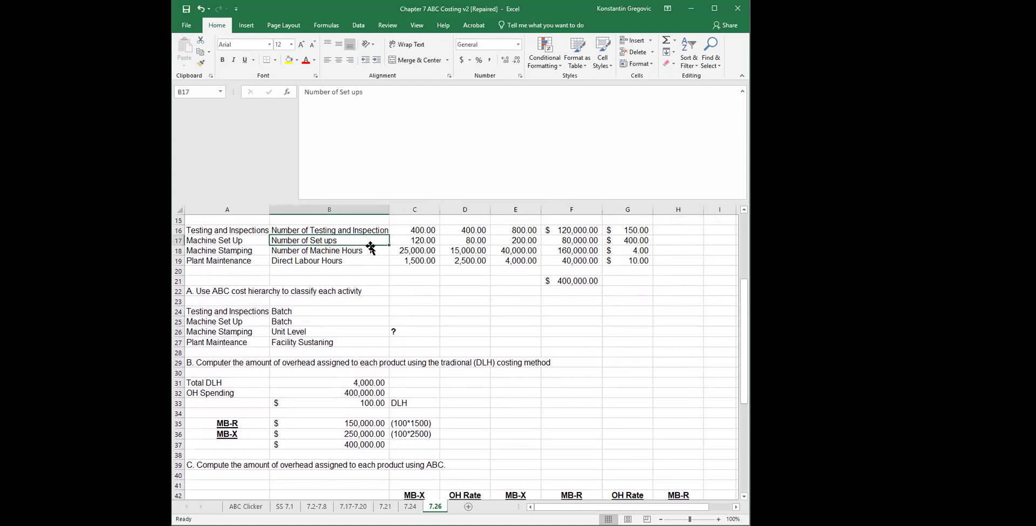
pyautogui.click(619, 242)
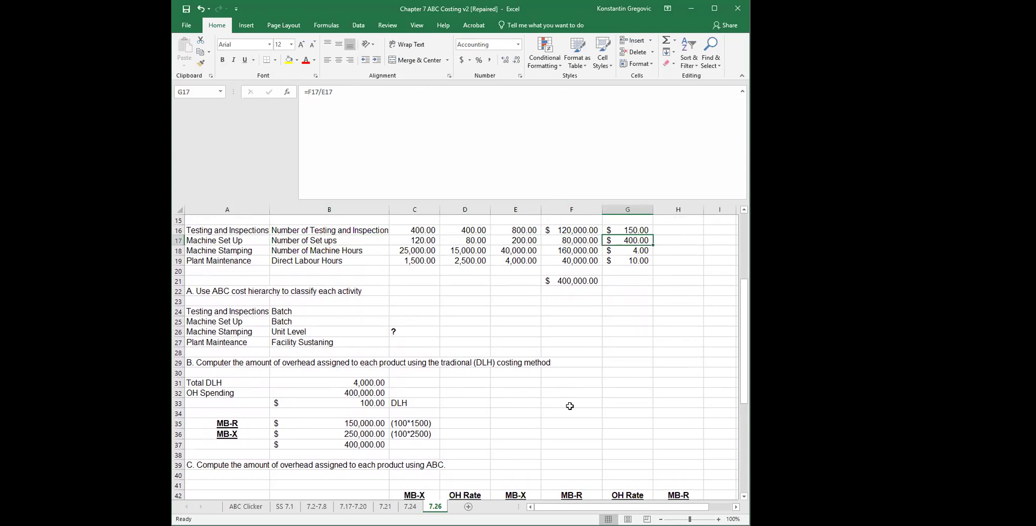
pyautogui.scroll(1, 570, 405)
pyautogui.scroll(-2, 570, 405)
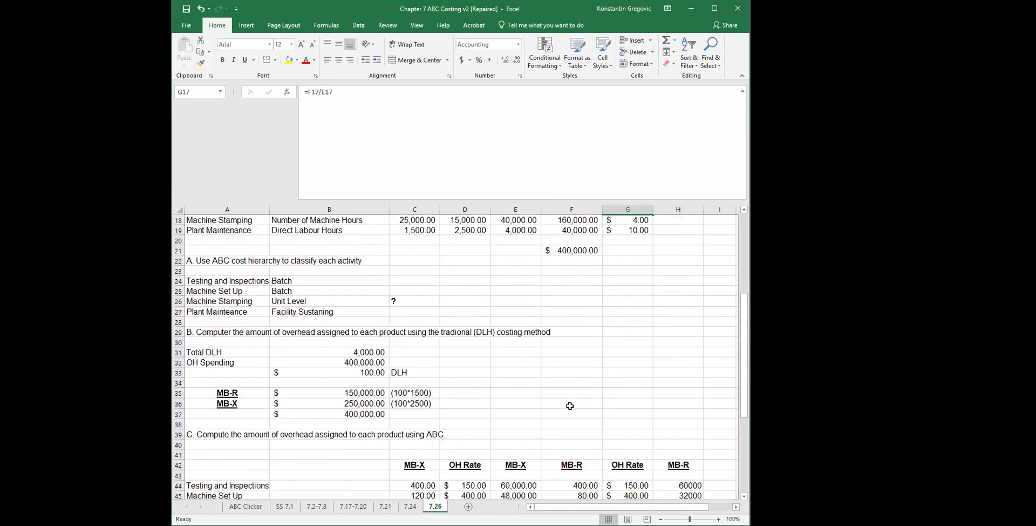
pyautogui.click(432, 484)
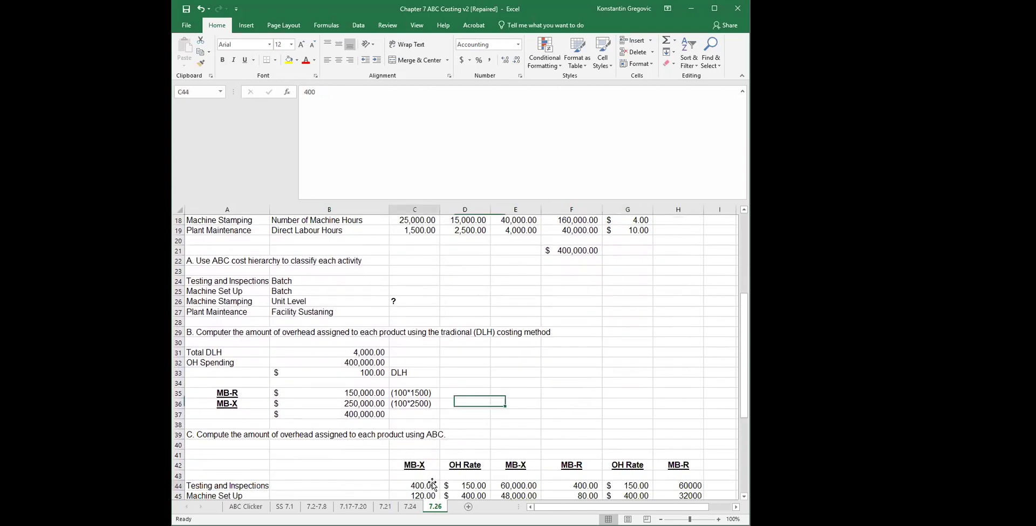
pyautogui.click(471, 484)
# Step: Make the Testing and Inspections OH rate in G16 bold
pyautogui.scroll(1, 575, 397)
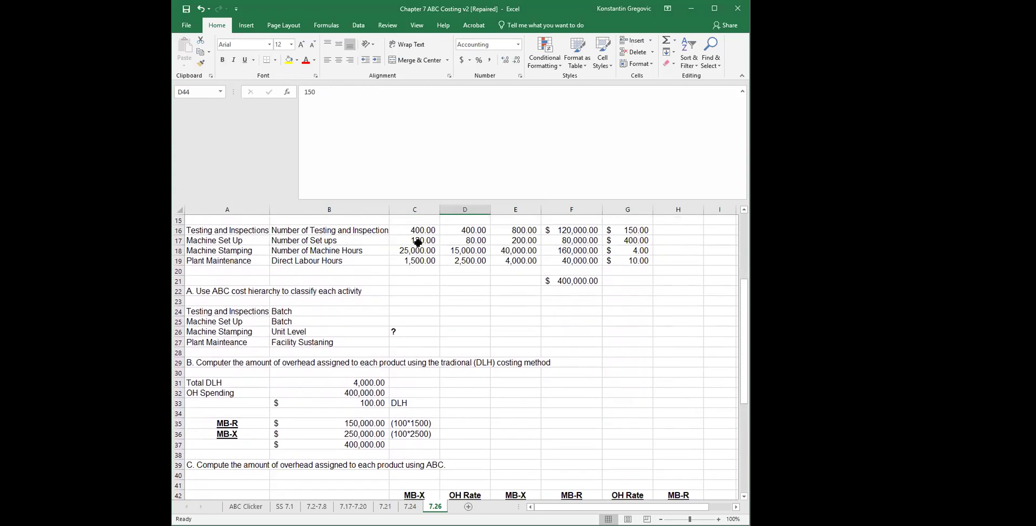
pyautogui.click(623, 230)
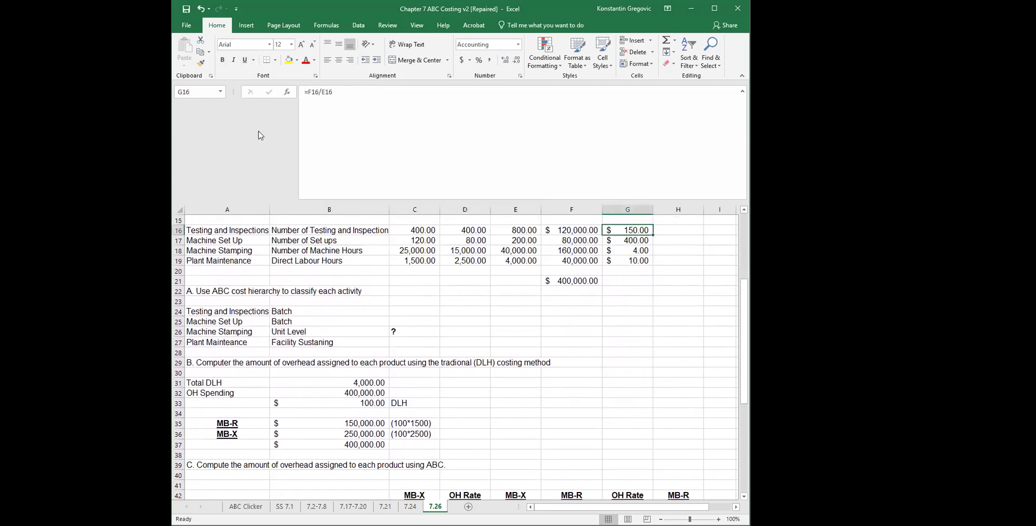
pyautogui.click(223, 60)
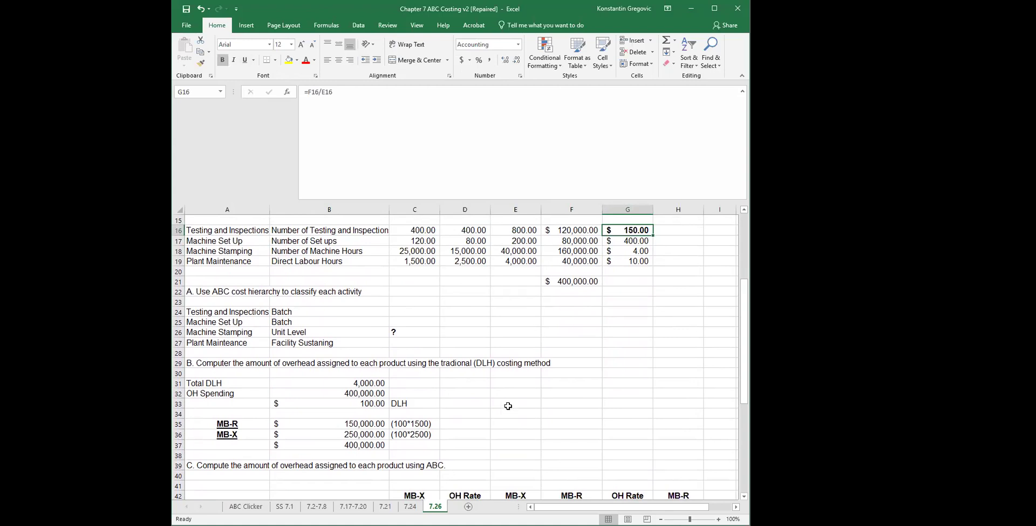
pyautogui.click(509, 413)
# Step: Trace the Testing and Inspections quantity in C44 back to the cost driver, MB-X quantity and OH rate in row 16
pyautogui.scroll(-1, 510, 419)
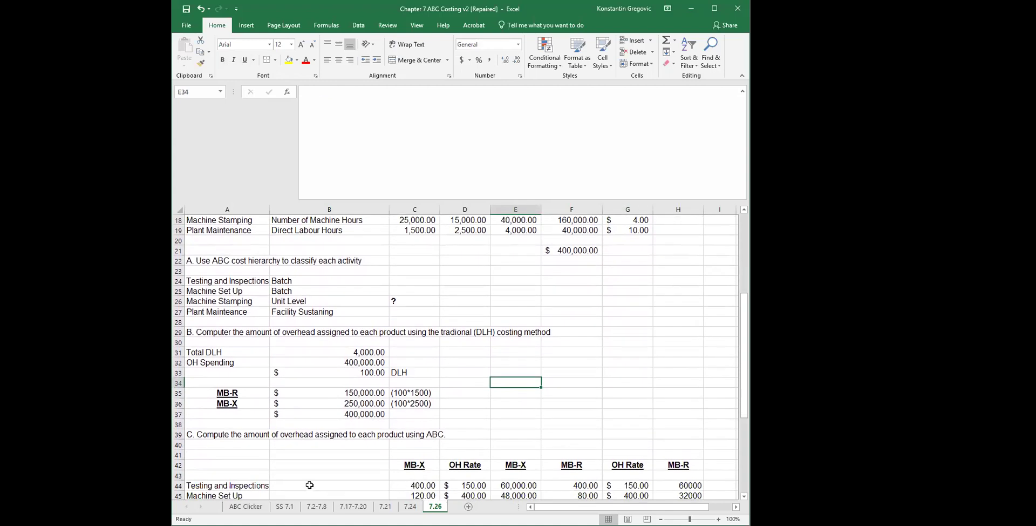
pyautogui.click(309, 485)
pyautogui.click(457, 486)
pyautogui.click(437, 488)
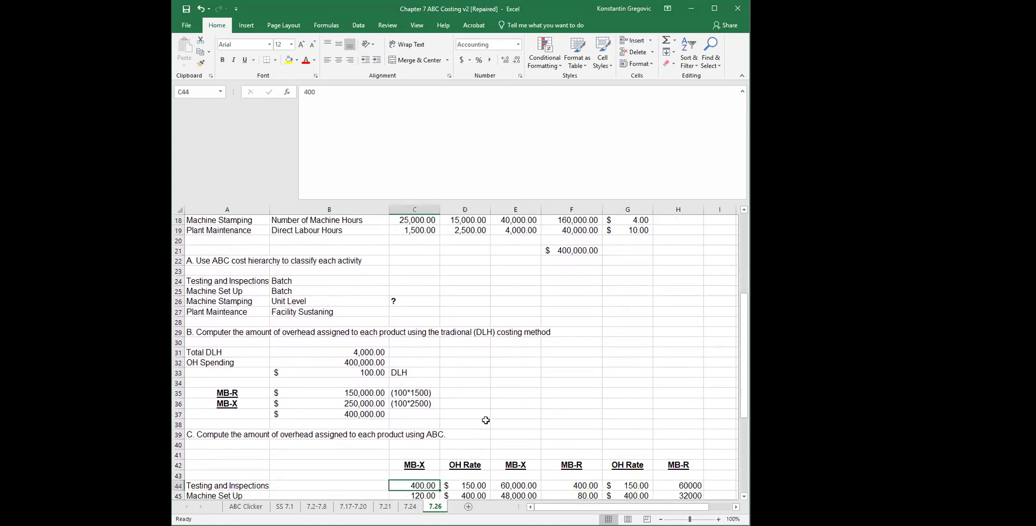
pyautogui.scroll(1, 486, 420)
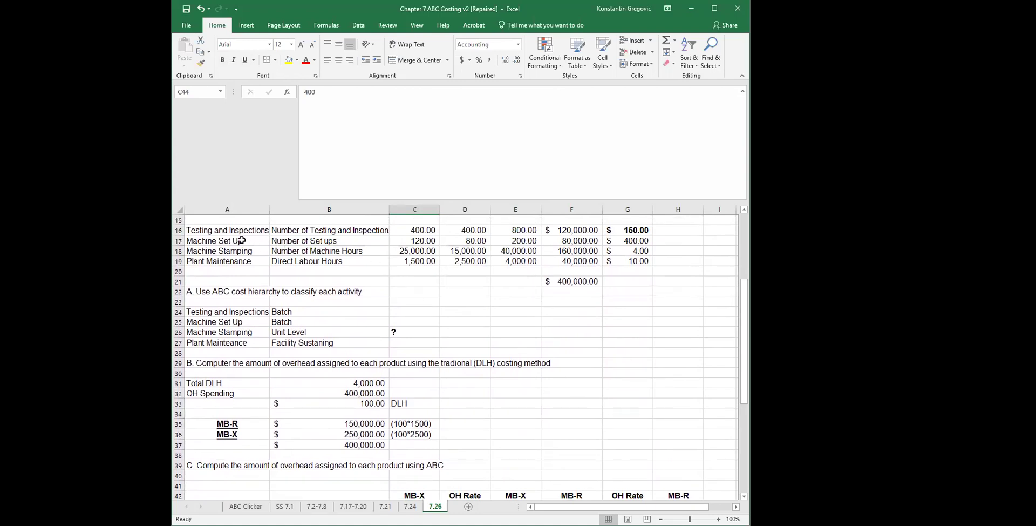
pyautogui.click(465, 230)
pyautogui.scroll(1, 470, 240)
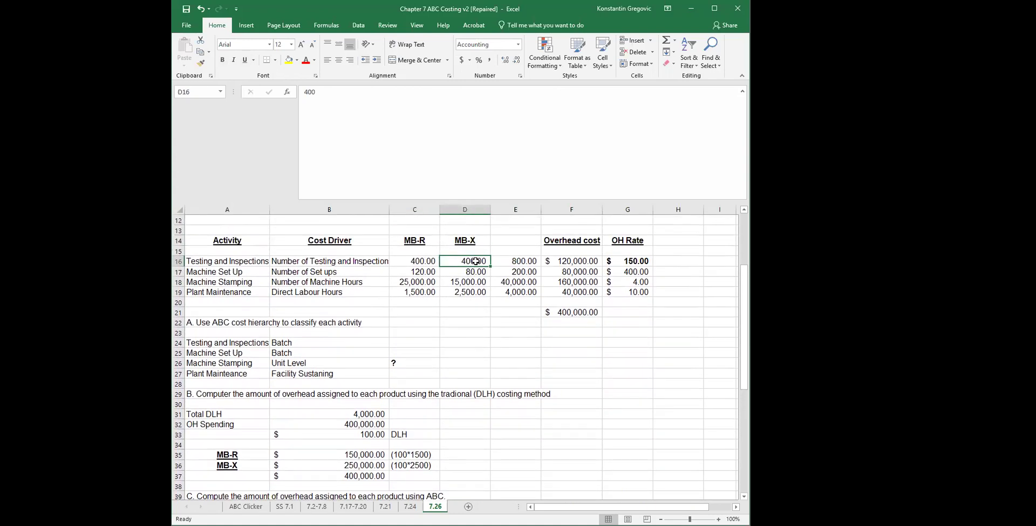
pyautogui.click(305, 262)
pyautogui.click(457, 261)
pyautogui.click(628, 263)
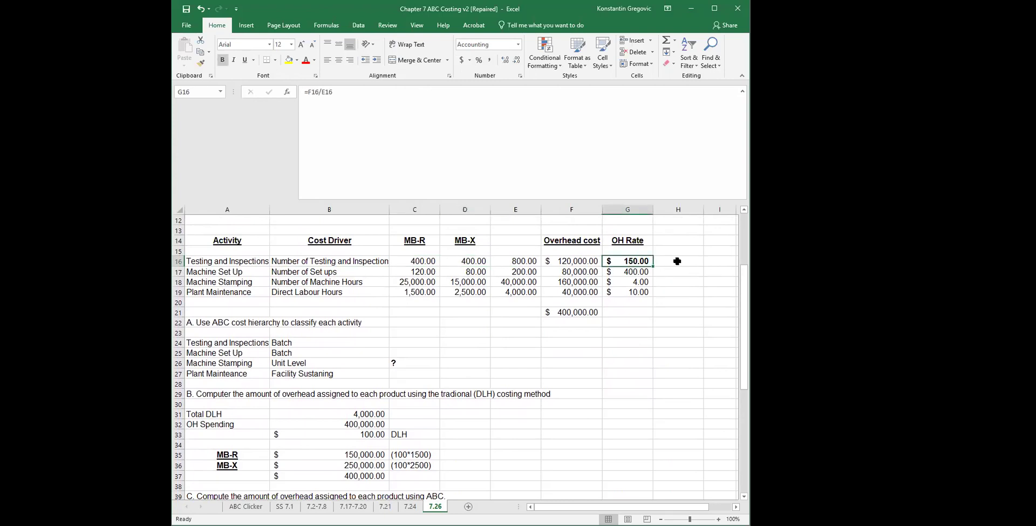
# Step: Calculate MB-X's Testing and Inspections overhead in H16 with =D16*G16
pyautogui.click(675, 262)
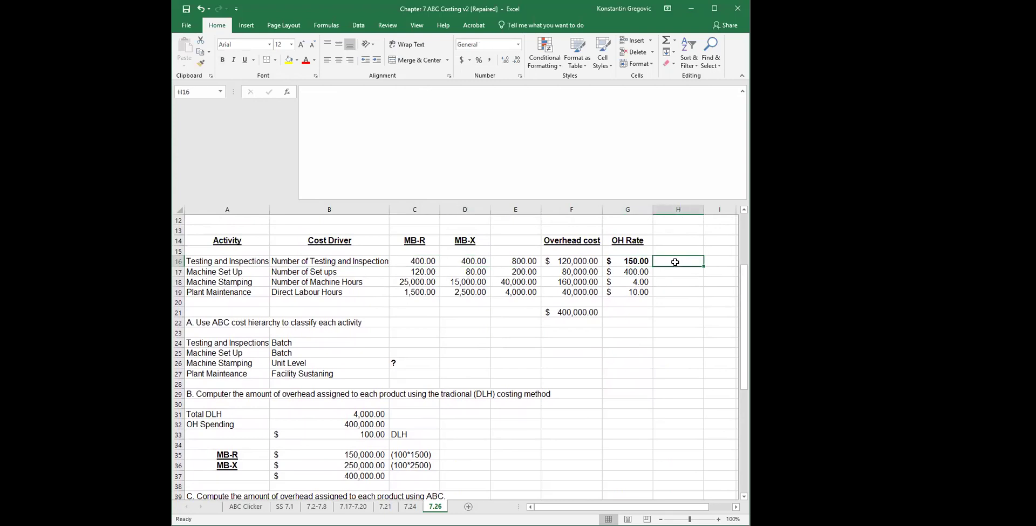
pyautogui.write('=')
pyautogui.press('Left')
pyautogui.press('Left')
pyautogui.press('Left')
pyautogui.press('Left')
pyautogui.press('Left')
pyautogui.press('Right')
pyautogui.write('*')
pyautogui.press('Left')
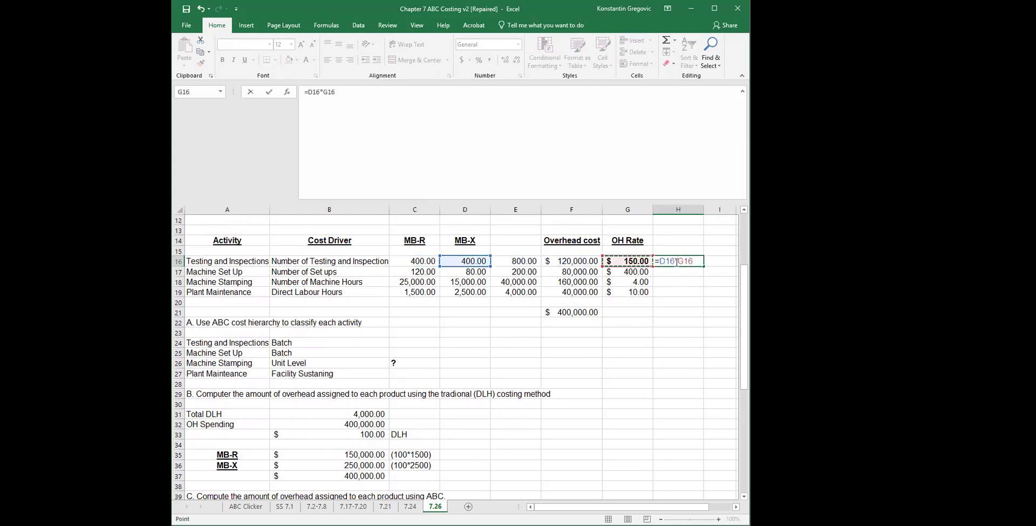
pyautogui.press('Return')
# Step: Calculate MB-X's Machine Set Up overhead in H17 with =D17*G17
pyautogui.write('=')
pyautogui.press('Left')
pyautogui.press('Left')
pyautogui.press('Left')
pyautogui.press('Left')
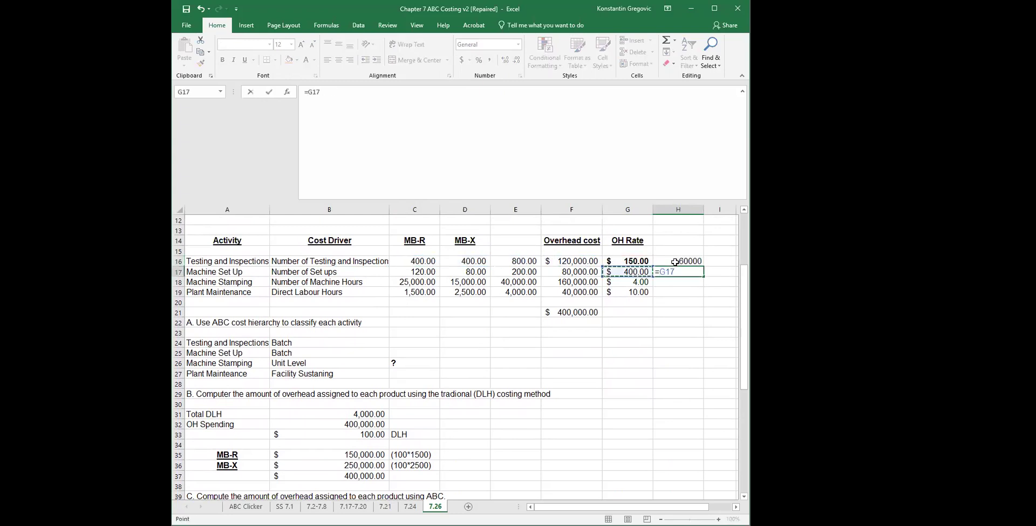
pyautogui.write('*')
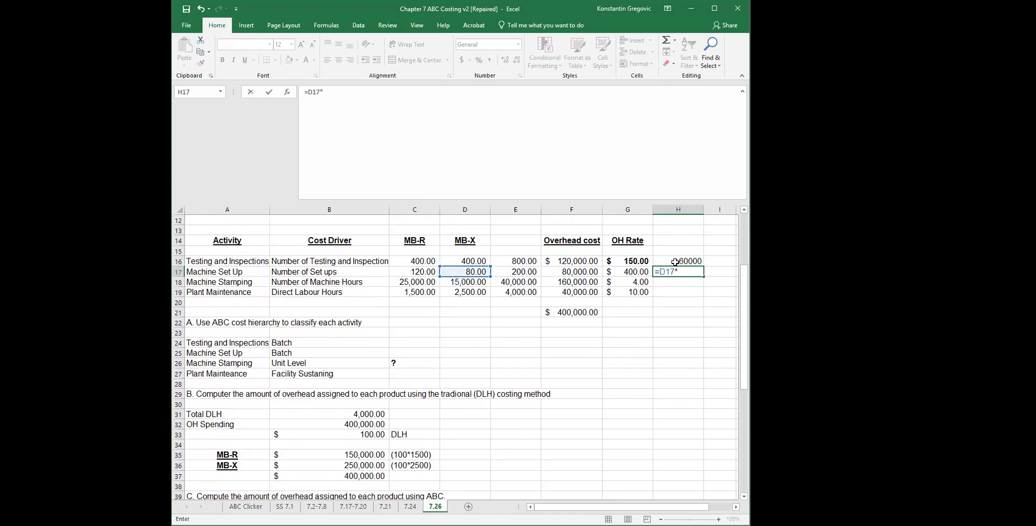
pyautogui.press('Left')
pyautogui.press('Return')
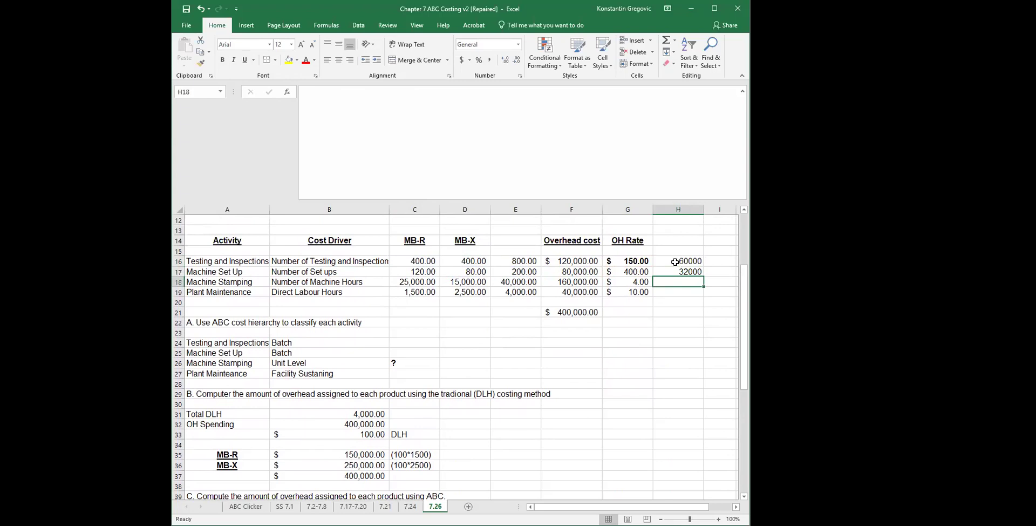
# Step: Calculate MB-X's Machine Stamping overhead in H18 with =D18*G18
pyautogui.write('=')
pyautogui.press('Left')
pyautogui.press('Left')
pyautogui.press('Left')
pyautogui.press('Left')
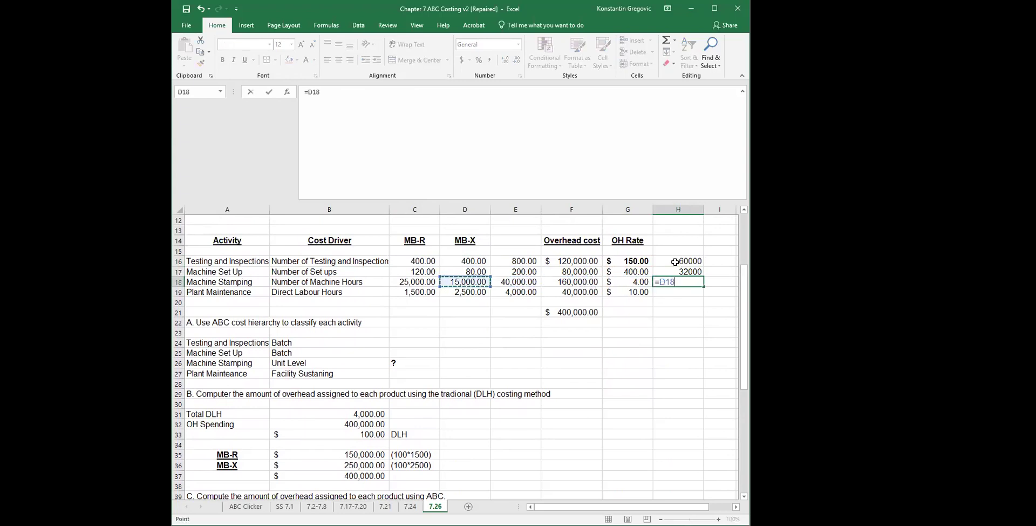
pyautogui.write('*')
pyautogui.press('Left')
pyautogui.press('Return')
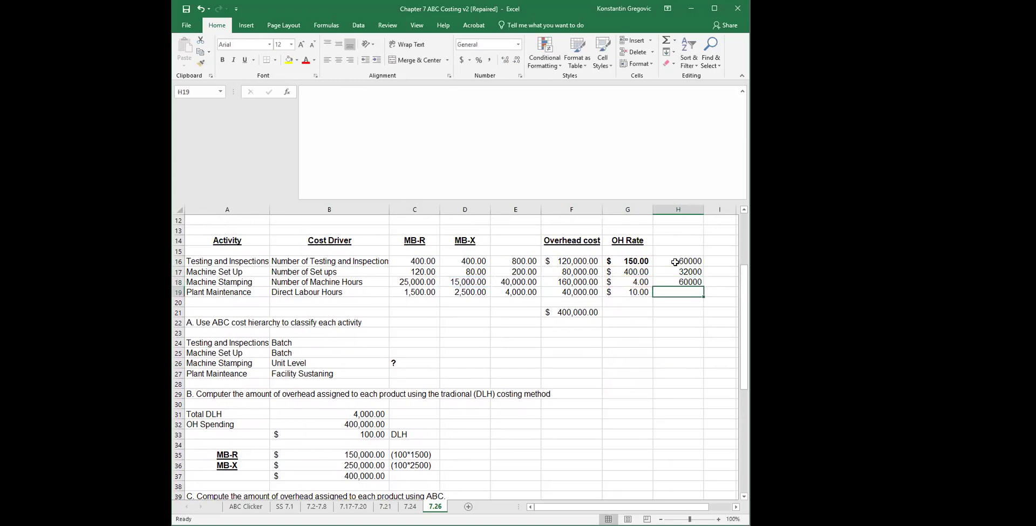
# Step: Calculate MB-X's Plant Maintenance overhead in H19 with =D19*G19
pyautogui.write('=')
pyautogui.press('Left')
pyautogui.press('Left')
pyautogui.press('Left')
pyautogui.press('Left')
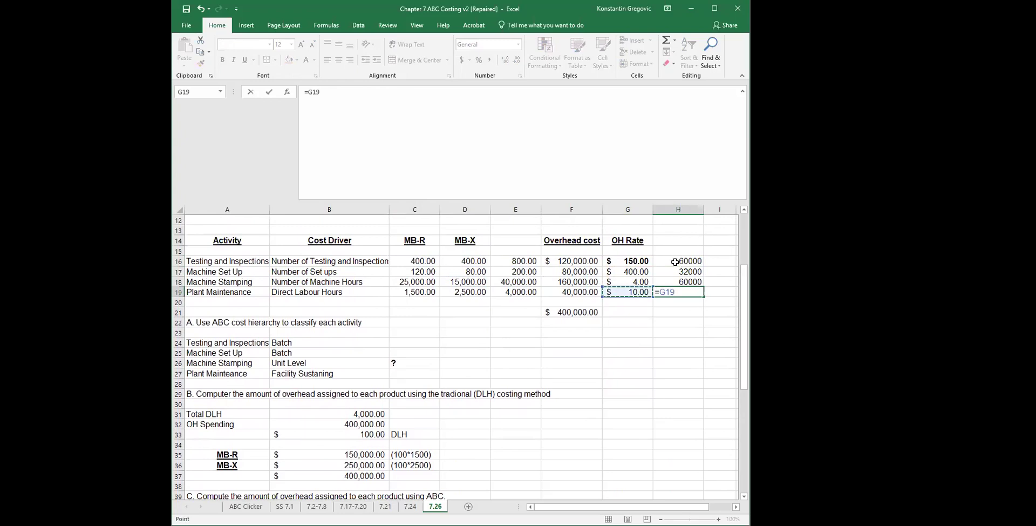
pyautogui.press('Left')
pyautogui.press('Right')
pyautogui.write('*')
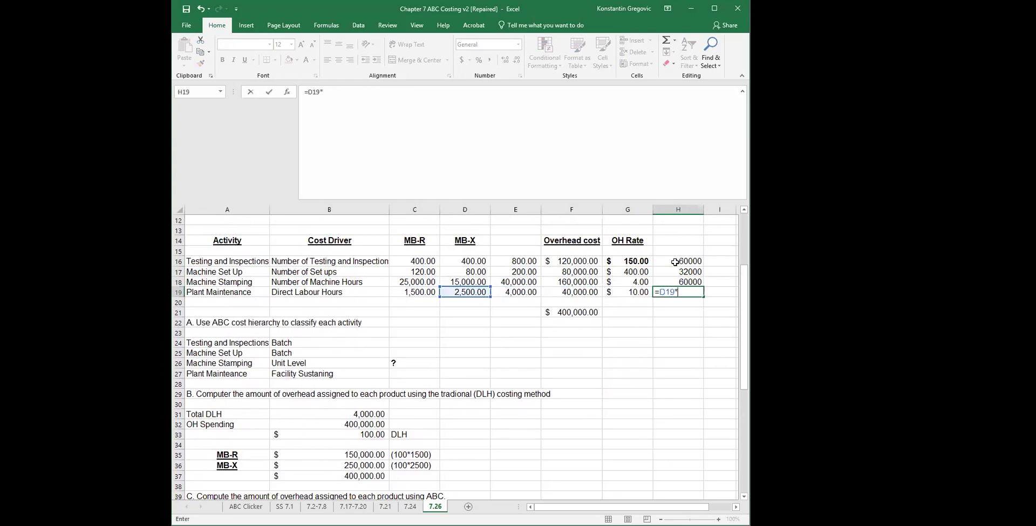
pyautogui.press('Left')
pyautogui.press('Return')
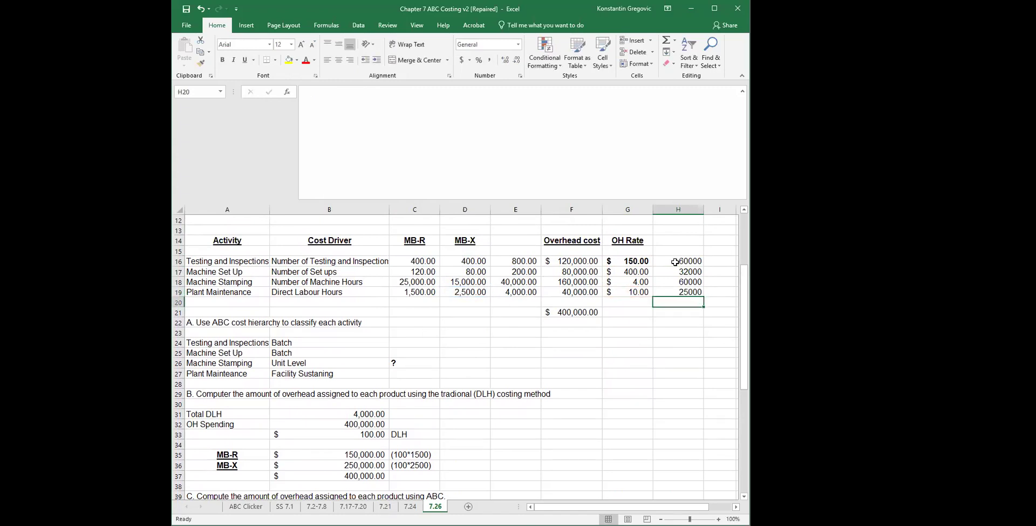
# Step: Check the Testing and Inspections formula in E44 and the Machine Set Up quantity in C45 against the cost driver table
pyautogui.scroll(-3, 463, 407)
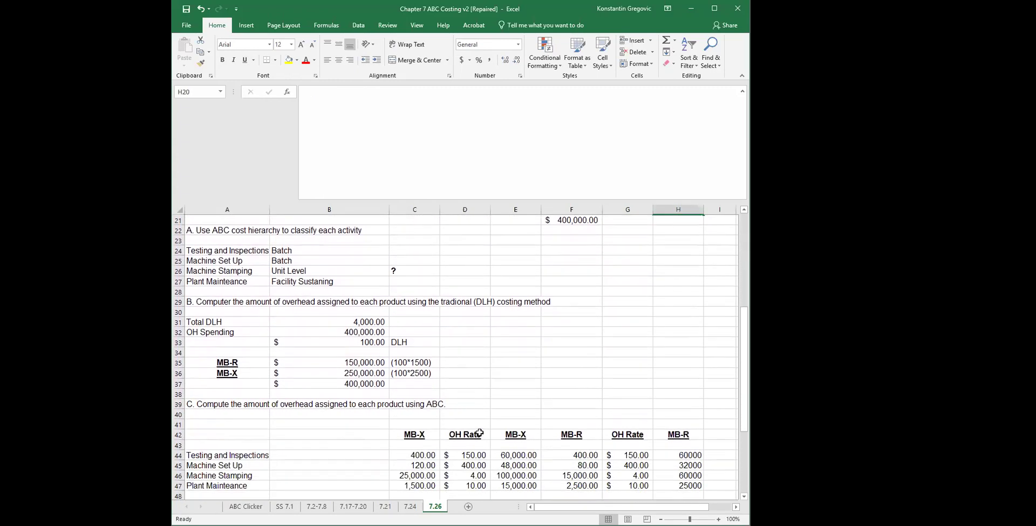
pyautogui.click(507, 455)
pyautogui.scroll(3, 566, 396)
pyautogui.scroll(-3, 594, 363)
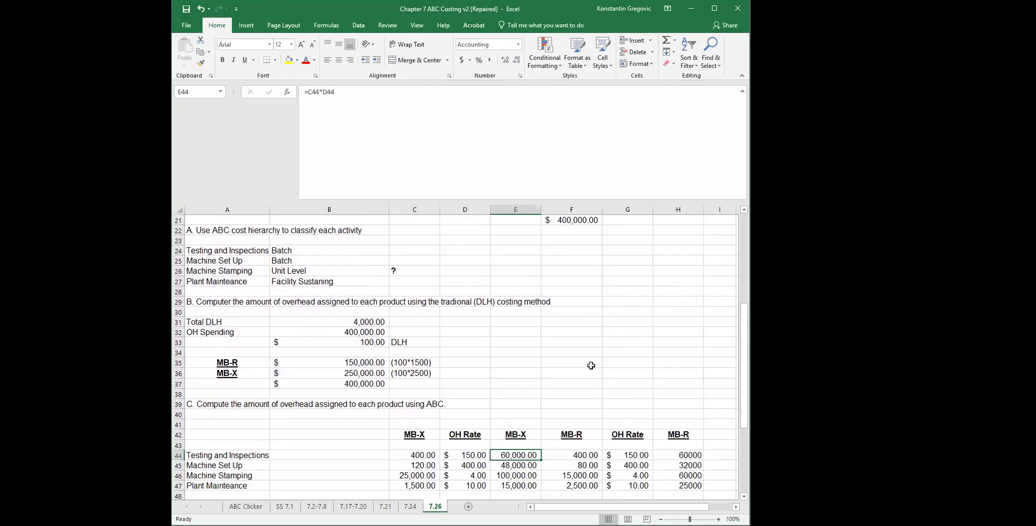
pyautogui.click(414, 466)
pyautogui.scroll(1, 434, 483)
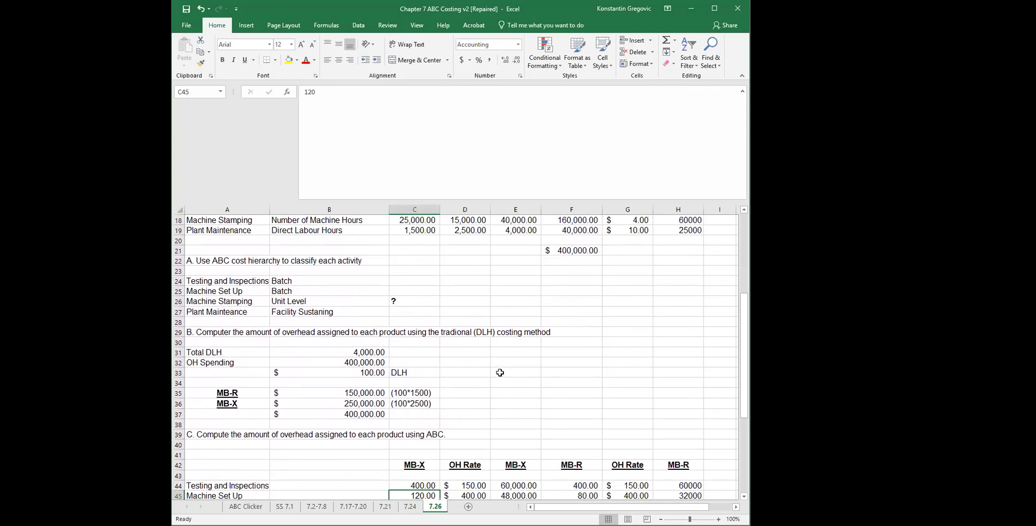
pyautogui.scroll(-1, 500, 372)
# Step: Compare the Machine Set Up quantity in C17 and formula in H17 with part C's MB-X heading in E42 and quantity in C44
pyautogui.scroll(2, 500, 373)
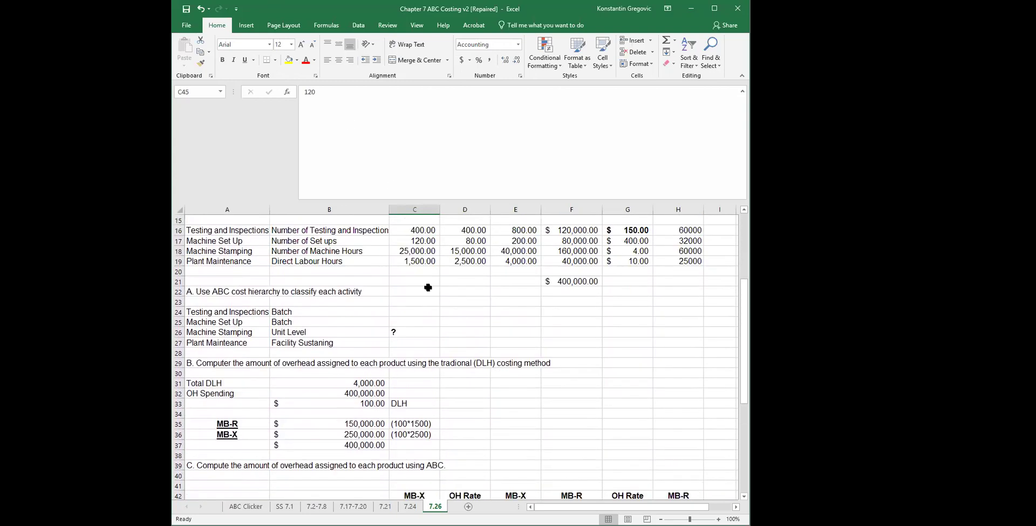
pyautogui.click(415, 244)
pyautogui.click(669, 240)
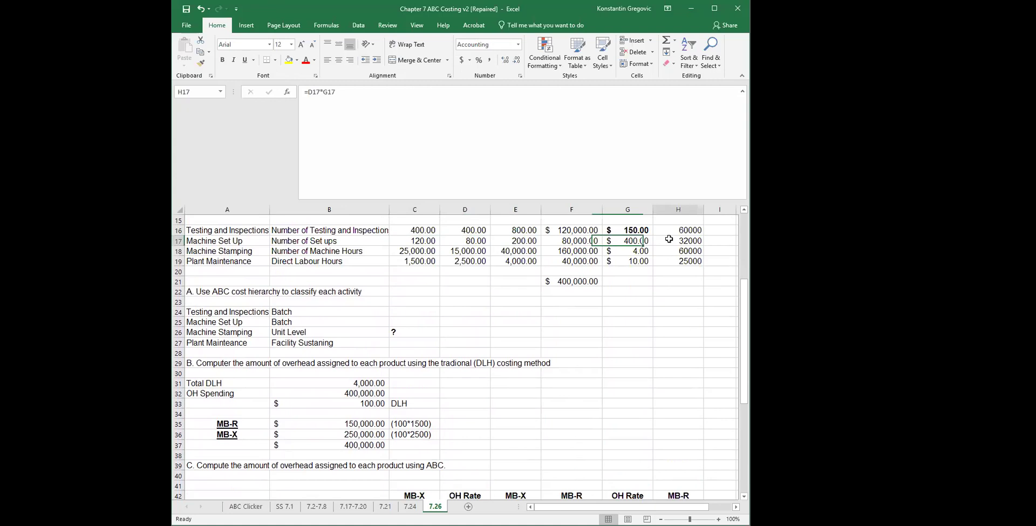
pyautogui.click(352, 97)
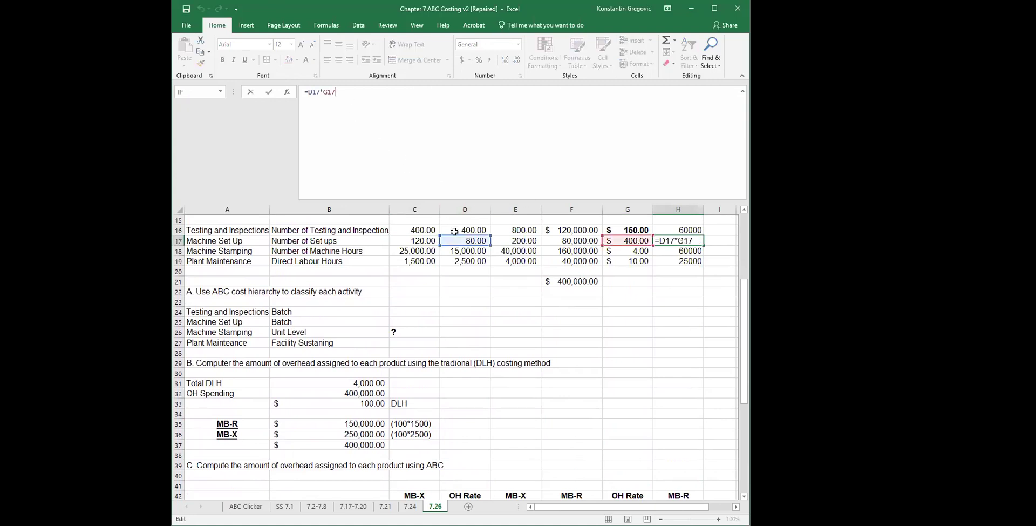
pyautogui.press('Escape')
pyautogui.scroll(1, 435, 247)
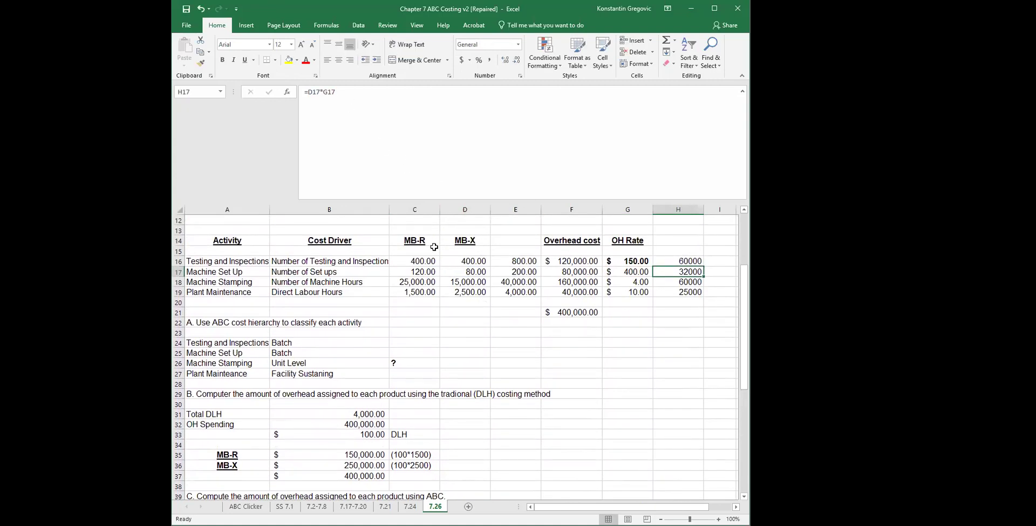
pyautogui.scroll(-3, 419, 352)
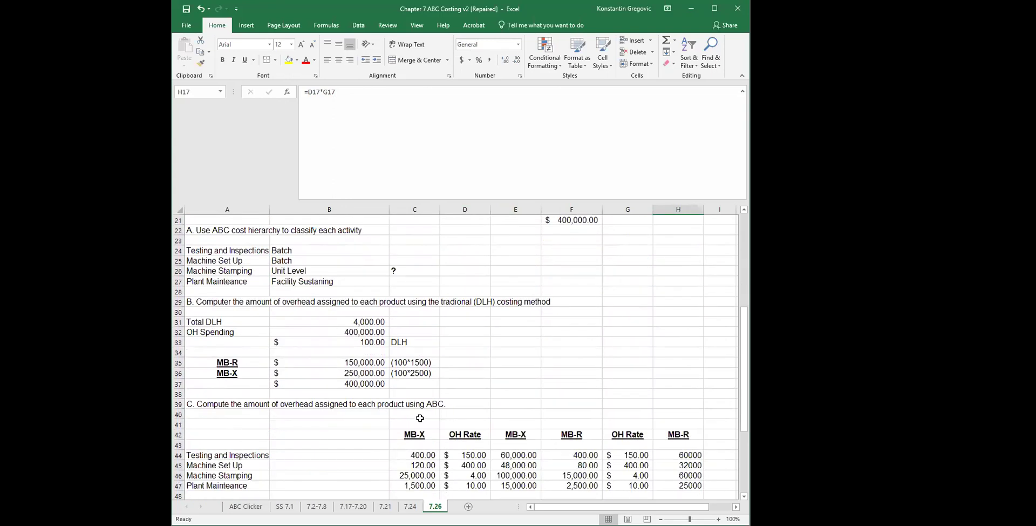
pyautogui.click(514, 436)
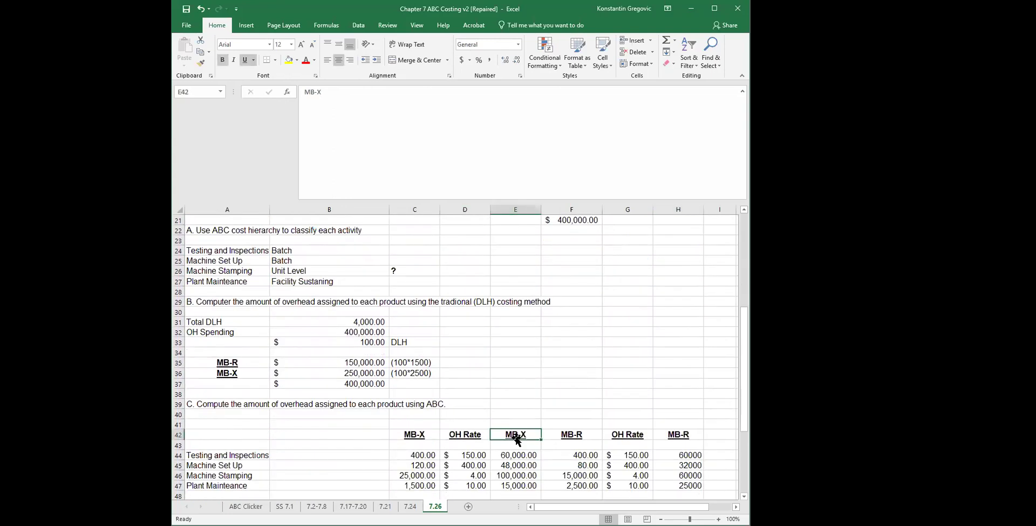
pyautogui.click(439, 456)
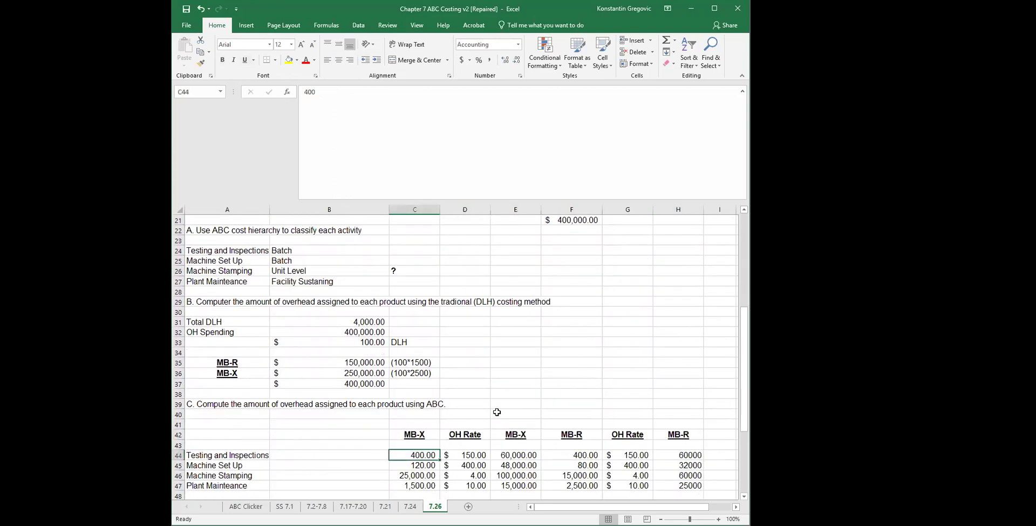
# Step: Compare the product headings in C14 and the cost driver table with part C's headings in E42 and F42
pyautogui.scroll(2, 497, 412)
pyautogui.scroll(1, 432, 253)
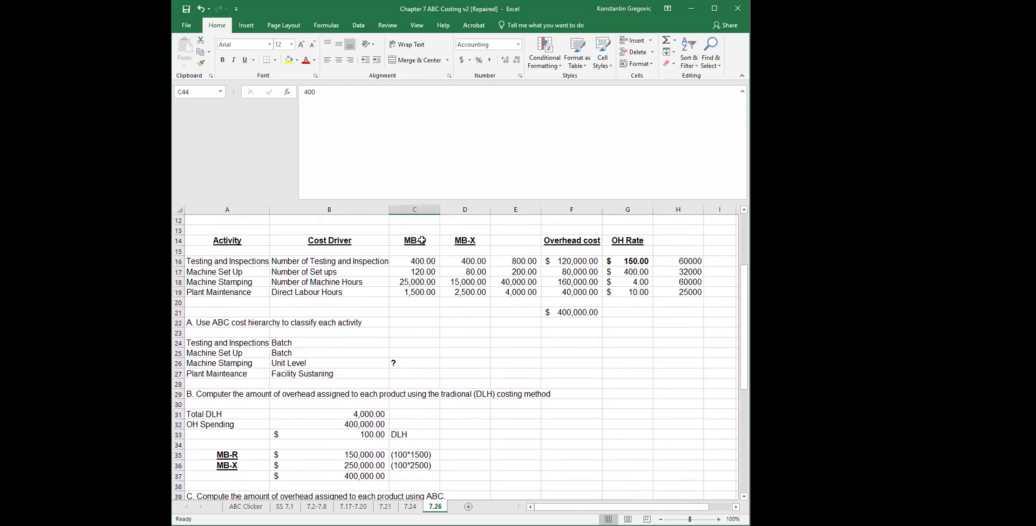
pyautogui.click(421, 240)
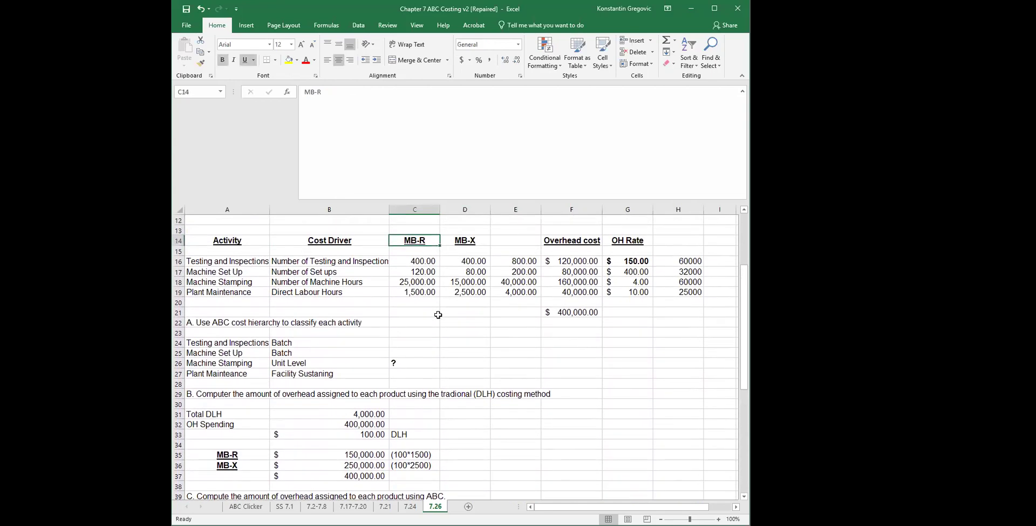
pyautogui.scroll(-3, 438, 315)
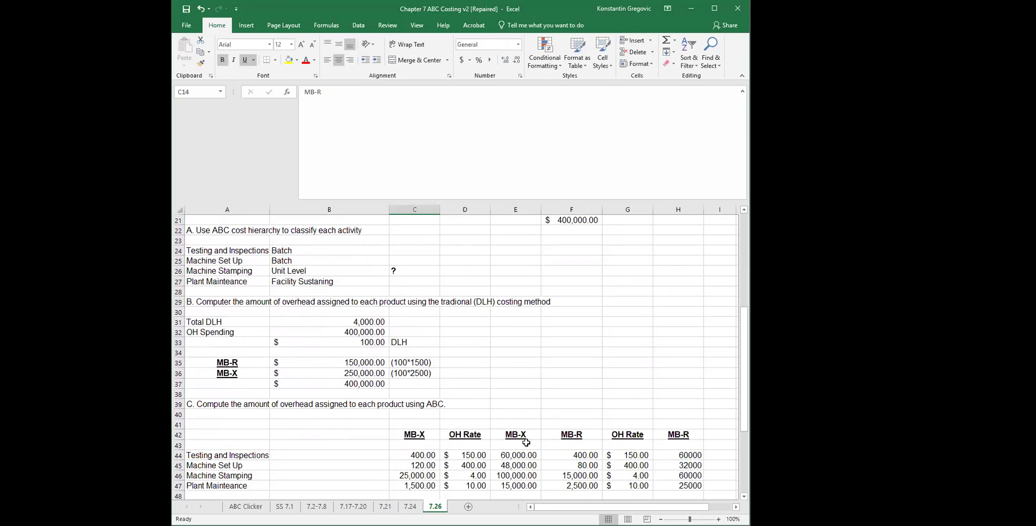
pyautogui.click(523, 436)
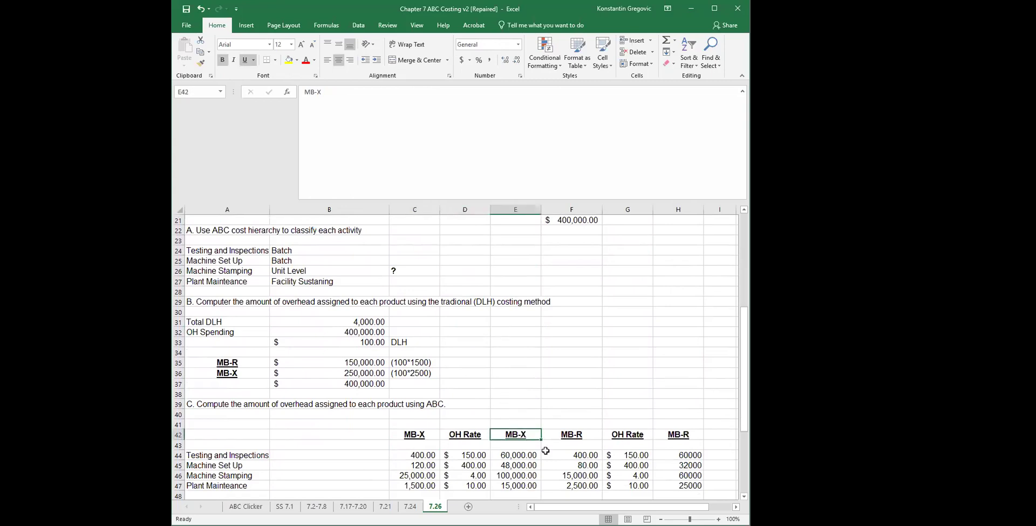
pyautogui.click(588, 433)
pyautogui.scroll(3, 569, 397)
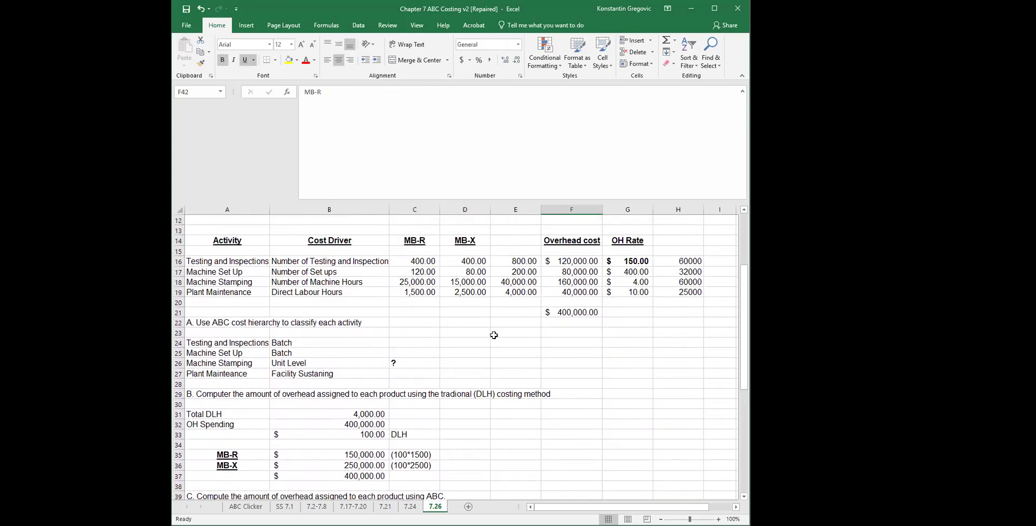
pyautogui.scroll(-2, 467, 344)
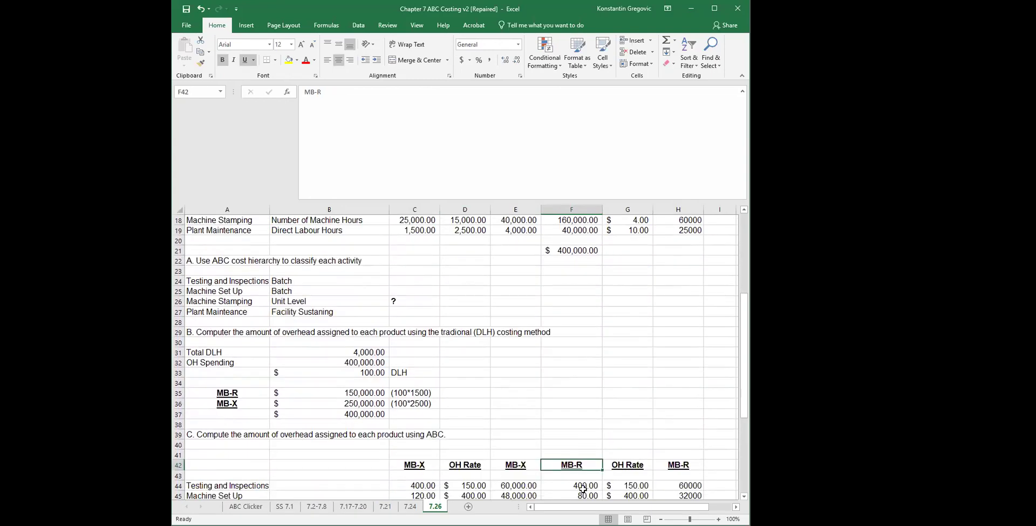
pyautogui.scroll(1, 549, 441)
# Step: Compare the Machine Set Up quantities in row 17 with the MB-X and MB-R quantities in part C
pyautogui.click(429, 244)
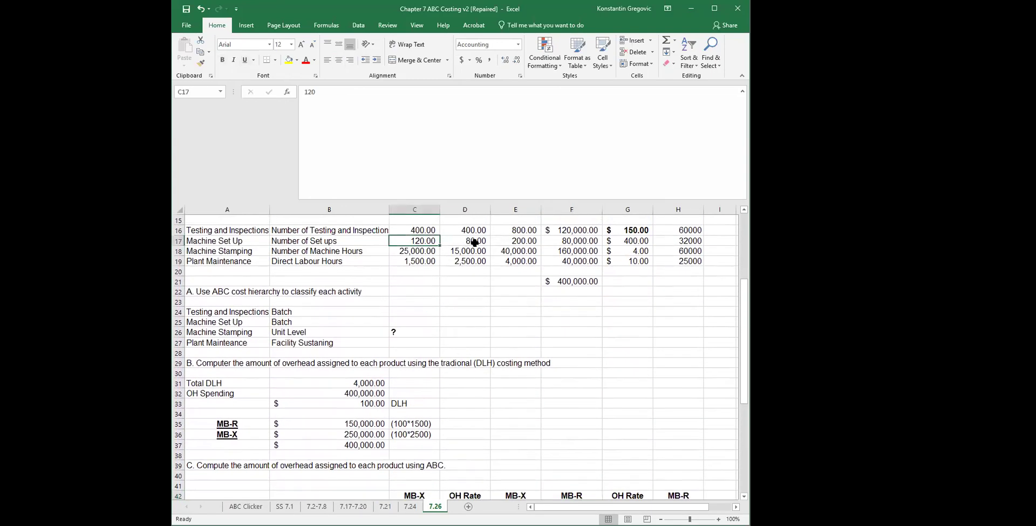
pyautogui.scroll(-1, 488, 308)
pyautogui.scroll(1, 488, 308)
pyautogui.scroll(-1, 550, 387)
pyautogui.scroll(-1, 574, 446)
pyautogui.scroll(3, 589, 486)
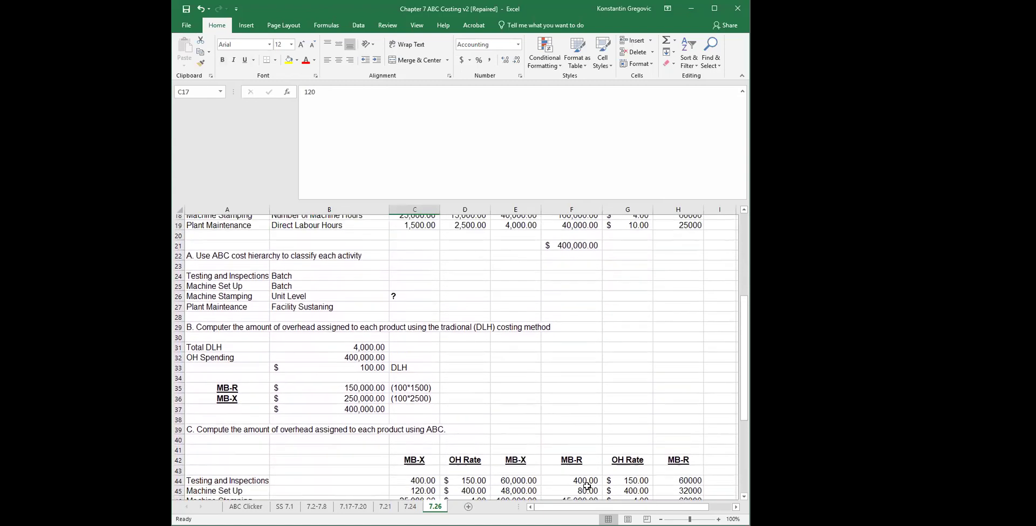
pyautogui.scroll(-2, 587, 486)
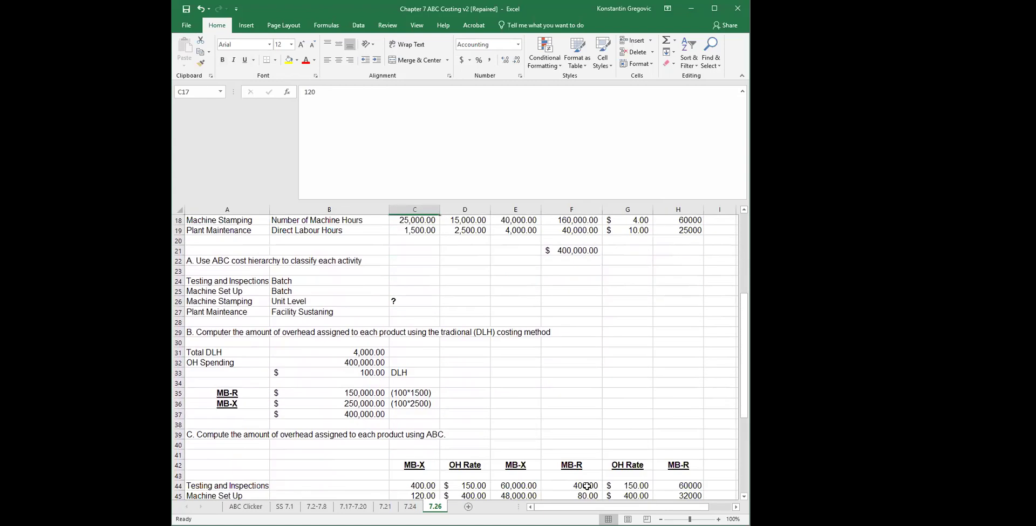
pyautogui.scroll(1, 587, 486)
pyautogui.scroll(-1, 587, 486)
pyautogui.scroll(2, 587, 486)
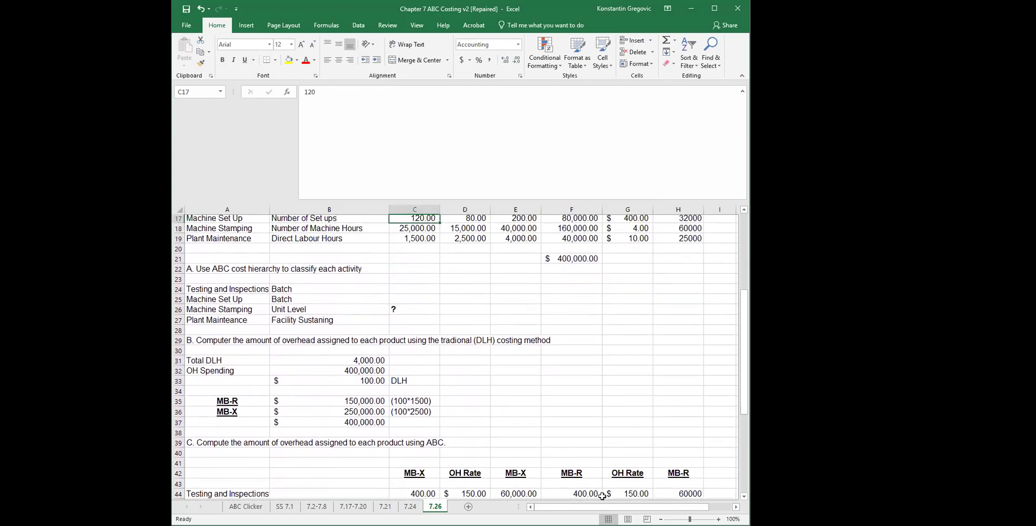
# Step: Swap the cost driver table's product headings, entering MB-R in D14 and MB-X in C14
pyautogui.click(480, 244)
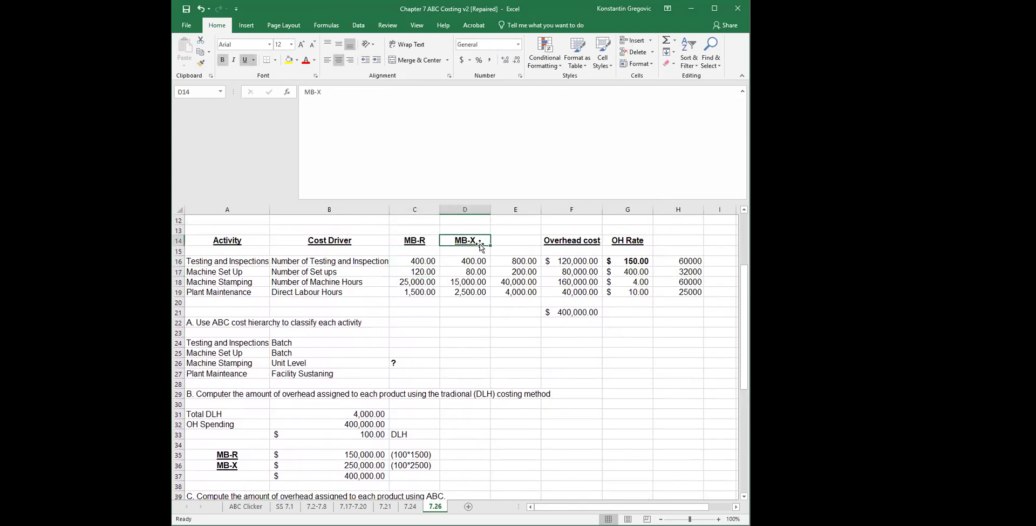
pyautogui.write('MB-R')
pyautogui.press('Return')
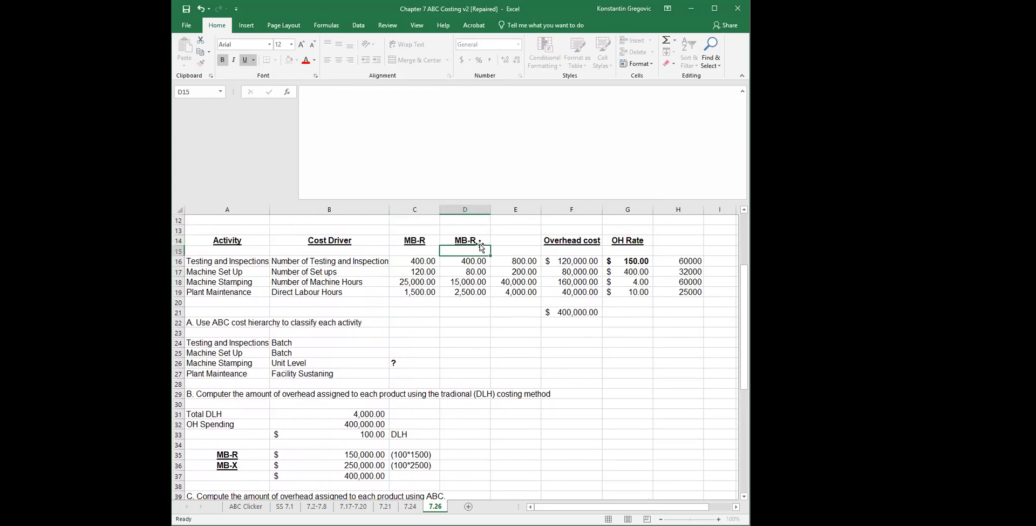
pyautogui.press('Up')
pyautogui.press('Left')
pyautogui.write('MB')
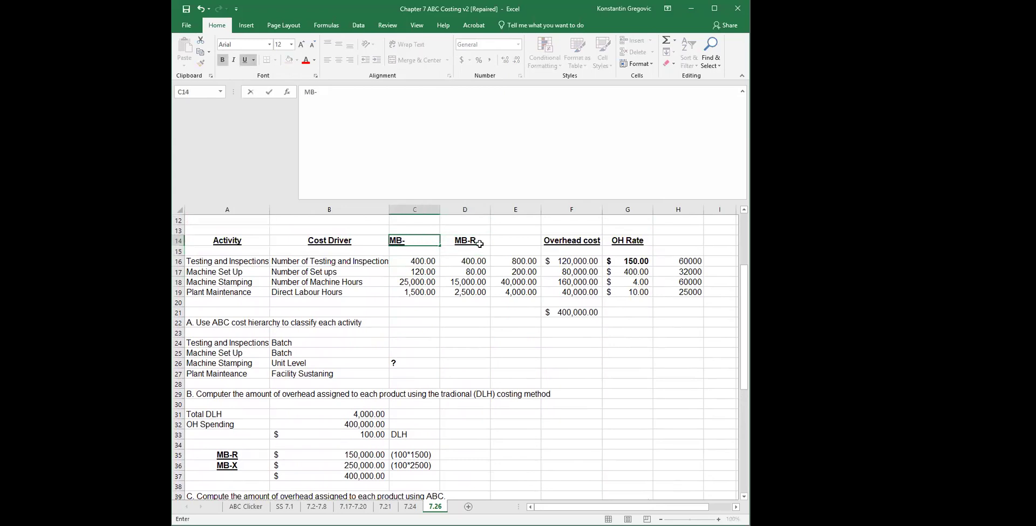
pyautogui.press('Return')
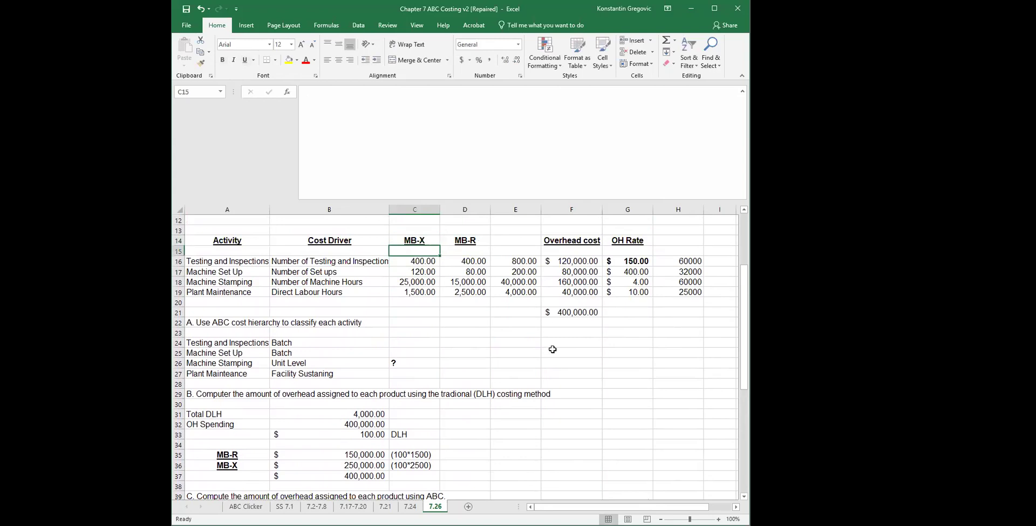
# Step: Check MB-R's Testing and Inspections quantity in F44 and formula in H44 against D16 and the overhead rate in G16
pyautogui.scroll(-2, 555, 361)
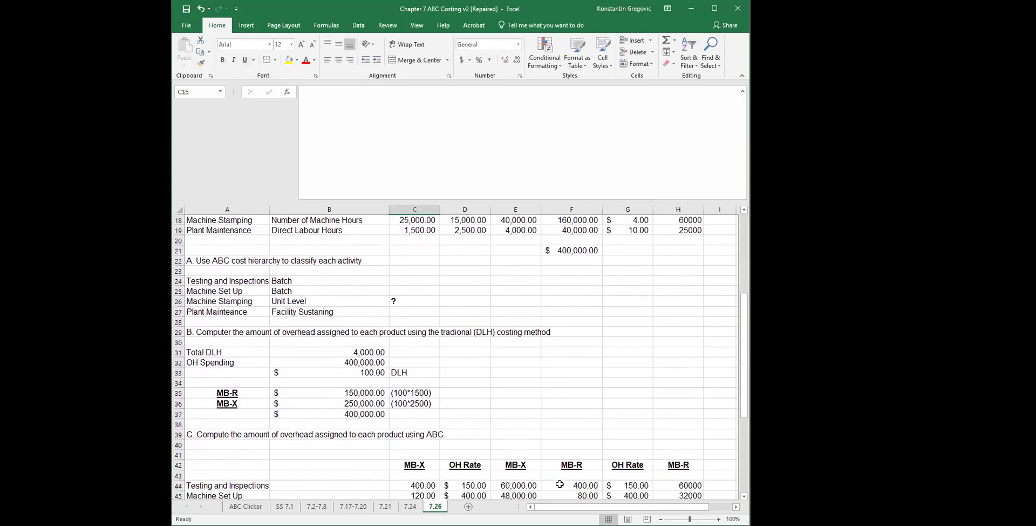
pyautogui.click(560, 484)
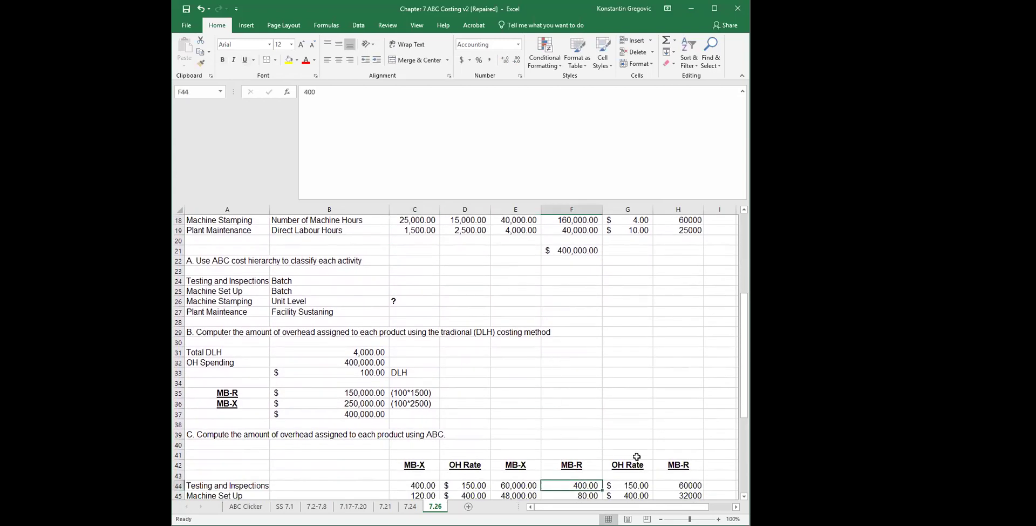
pyautogui.scroll(2, 637, 456)
pyautogui.click(481, 262)
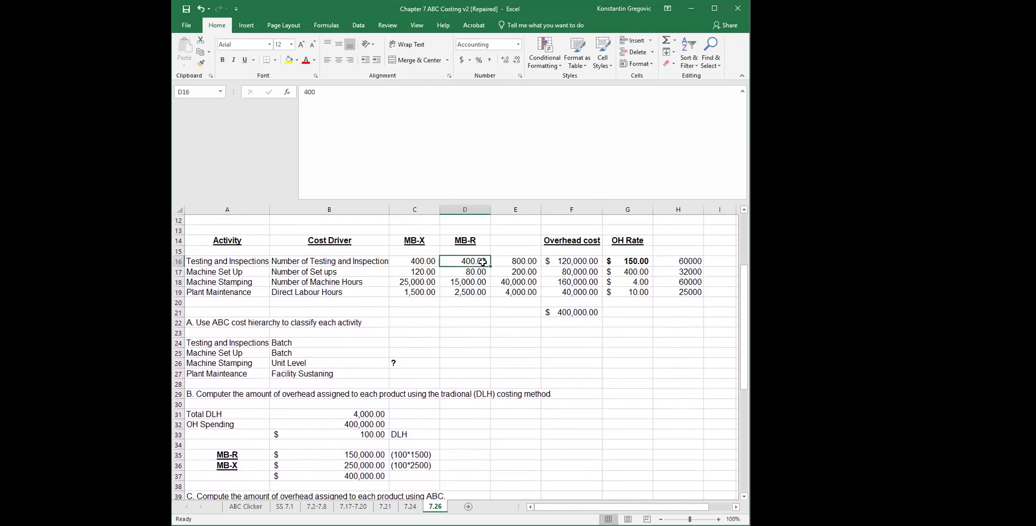
pyautogui.click(629, 265)
pyautogui.scroll(-2, 574, 436)
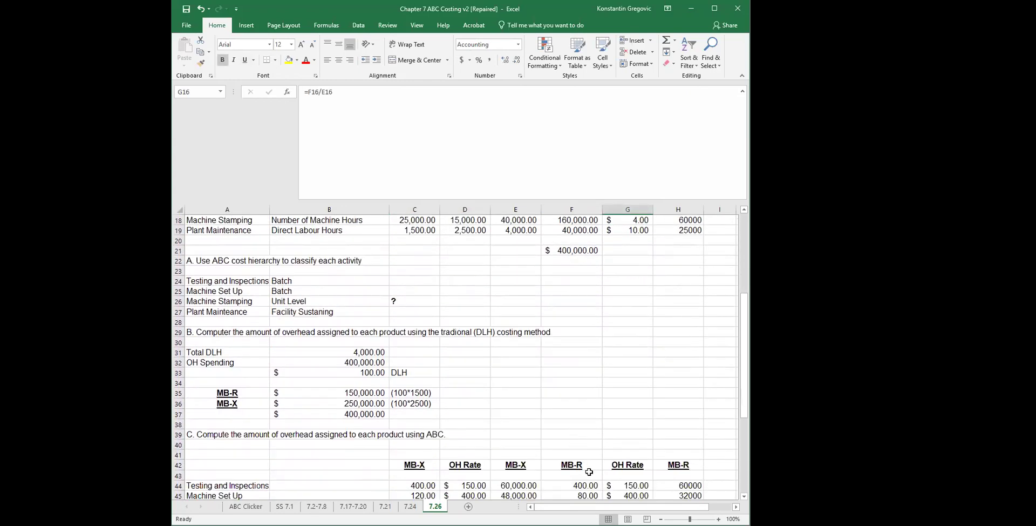
pyautogui.click(679, 484)
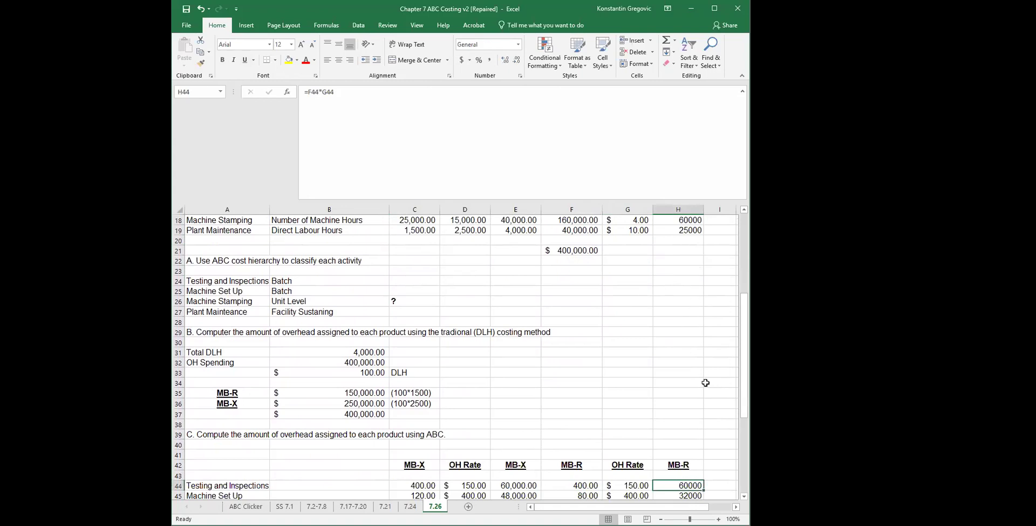
# Step: Compare the remaining MB-R overhead formulas in H17 and H18 with those in H45 to H47
pyautogui.scroll(1, 705, 410)
pyautogui.click(684, 244)
pyautogui.scroll(-1, 694, 372)
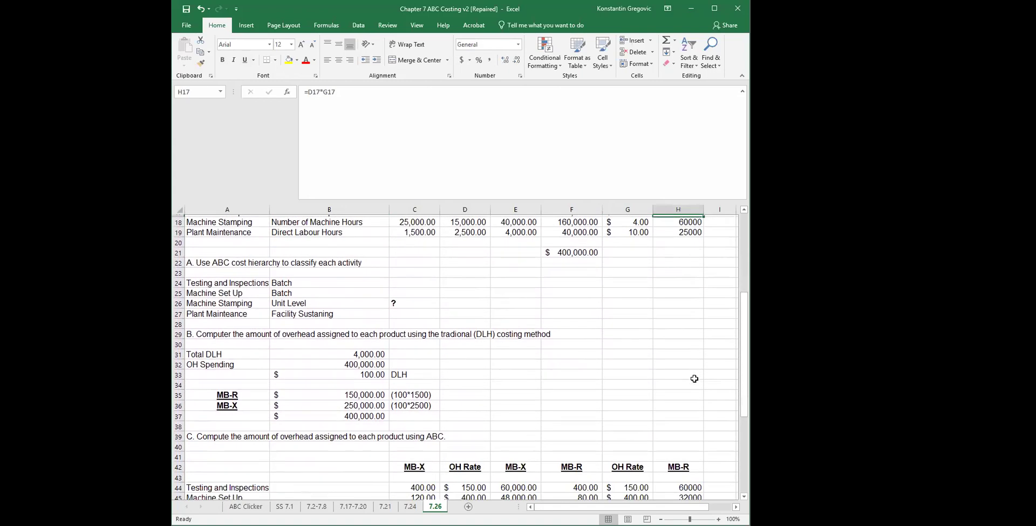
pyautogui.click(690, 493)
pyautogui.scroll(1, 682, 384)
pyautogui.click(674, 251)
pyautogui.scroll(-1, 690, 380)
pyautogui.scroll(-1, 689, 379)
pyautogui.click(690, 477)
pyautogui.click(692, 485)
pyautogui.scroll(3, 671, 375)
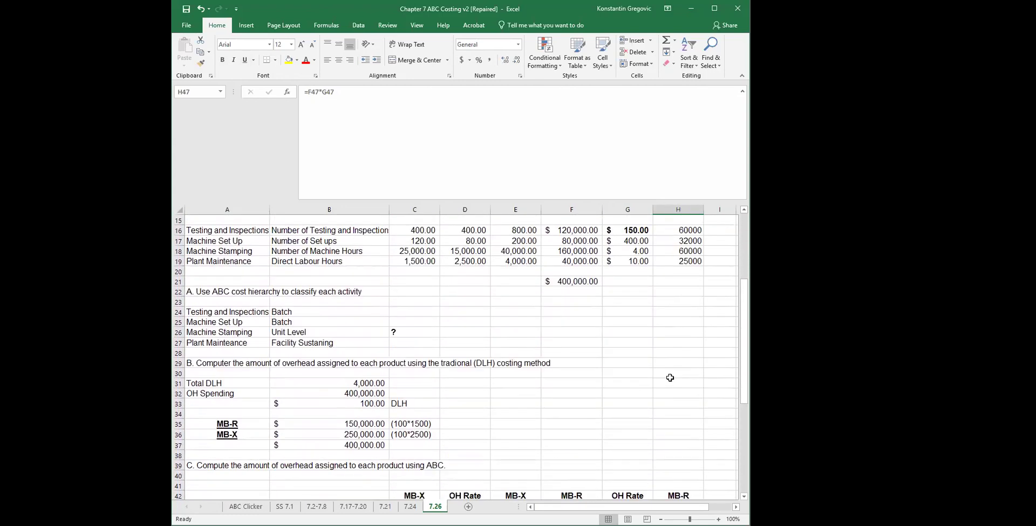
# Step: Review the OH Rate heading and D16 quantity against MB-R's activity overhead amounts in H44:H47
pyautogui.click(637, 239)
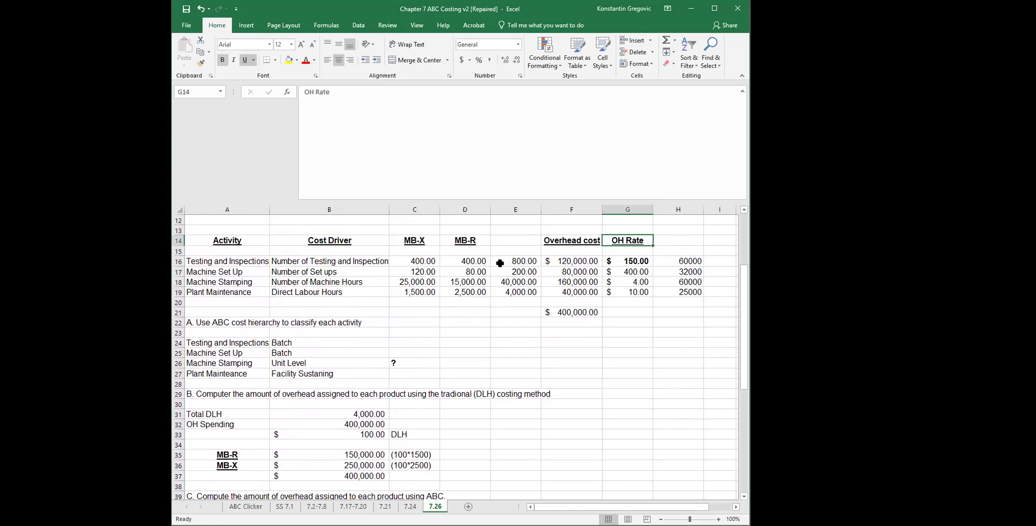
pyautogui.click(478, 261)
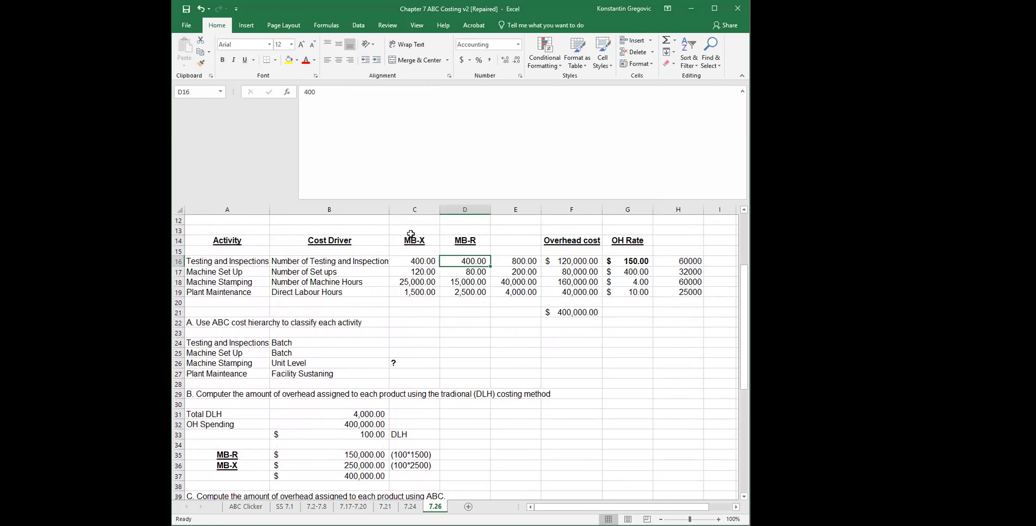
pyautogui.scroll(-1, 536, 457)
pyautogui.scroll(-3, 537, 457)
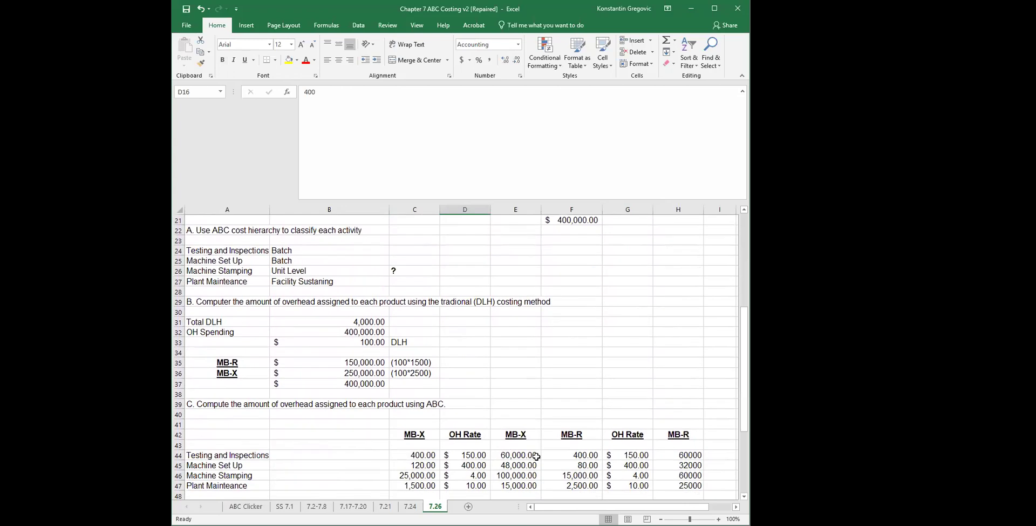
pyautogui.click(676, 454)
pyautogui.moveTo(676, 454); pyautogui.dragTo(678, 486)
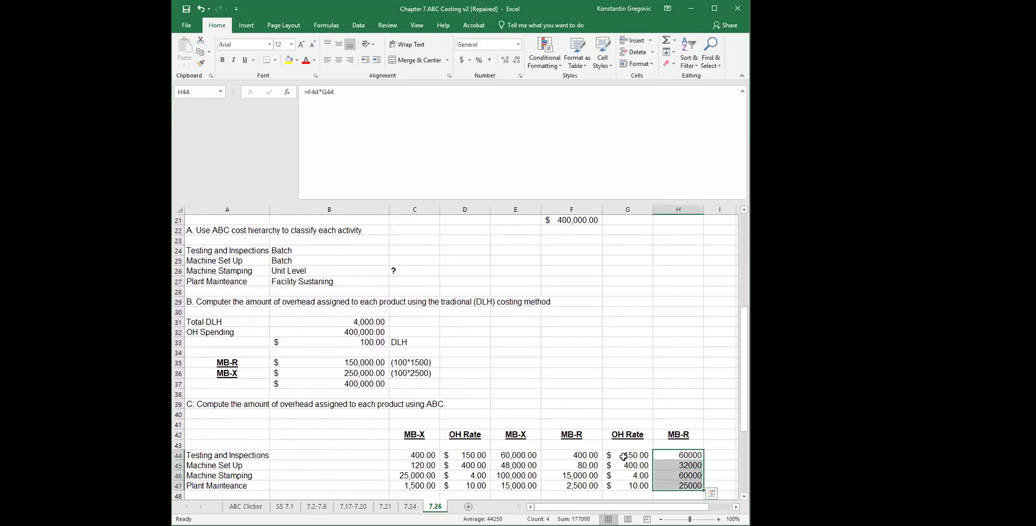
# Step: Check the total overhead allocated to MB-X in E49 and to MB-R in H49
pyautogui.scroll(-1, 623, 456)
pyautogui.click(504, 477)
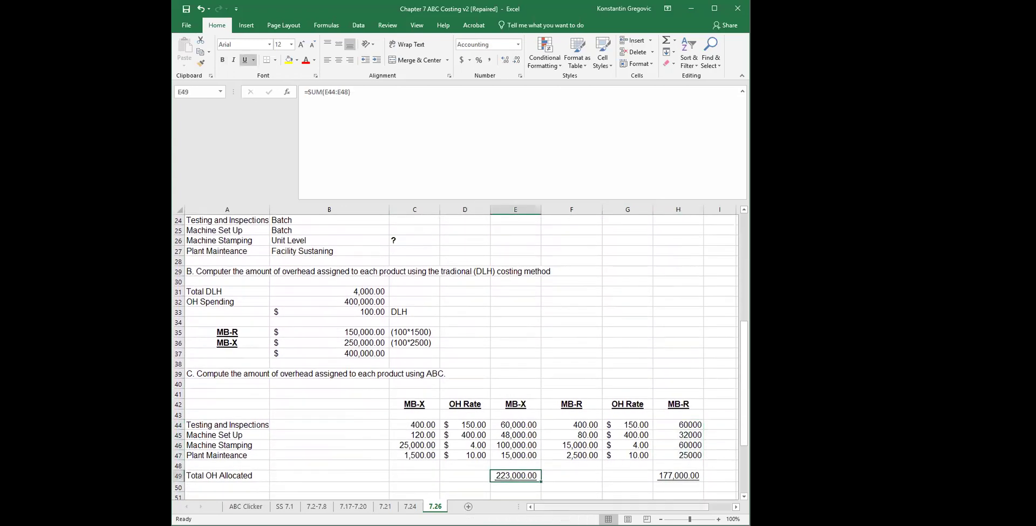
pyautogui.click(517, 400)
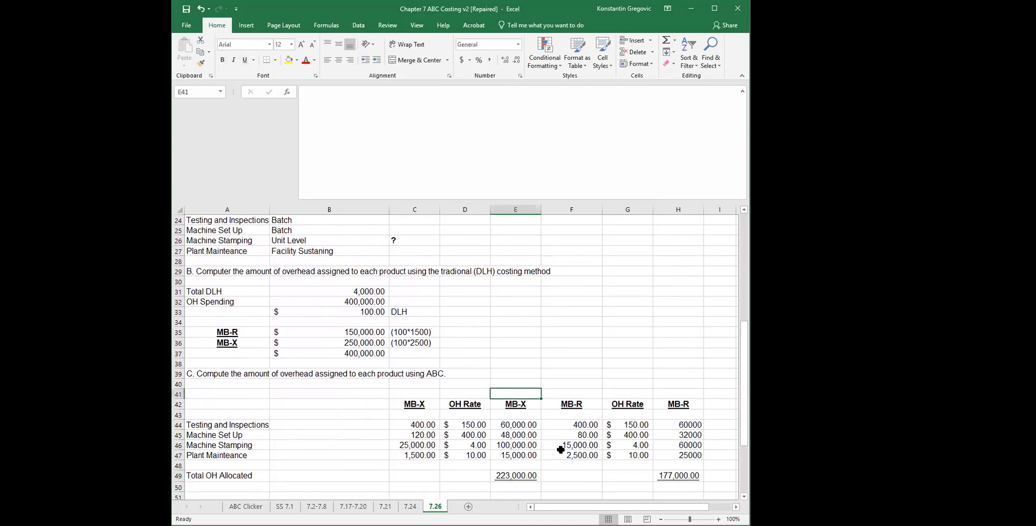
pyautogui.click(676, 477)
pyautogui.click(683, 406)
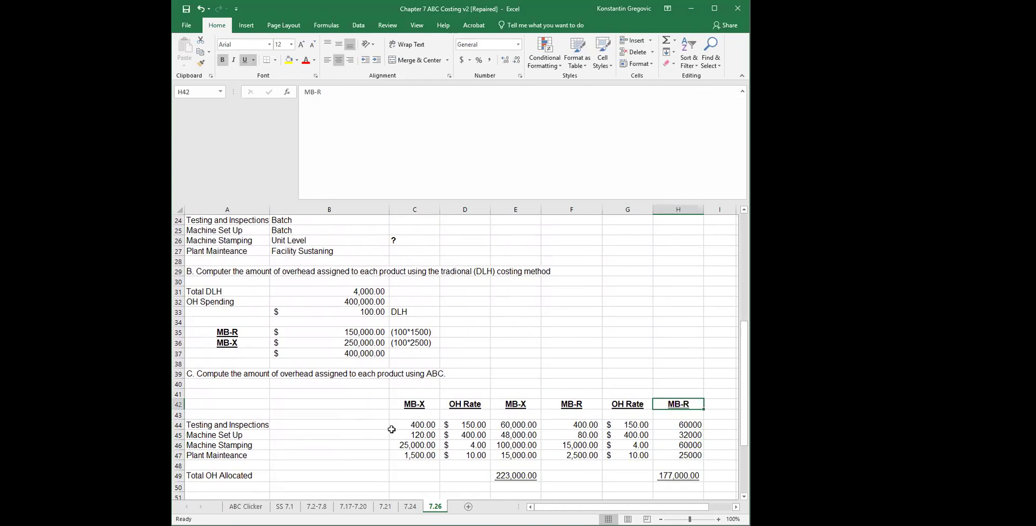
# Step: Review part D's traditional overhead for MB-R and MB-X in B55:B56 against the cost driver table and part B
pyautogui.scroll(-3, 393, 430)
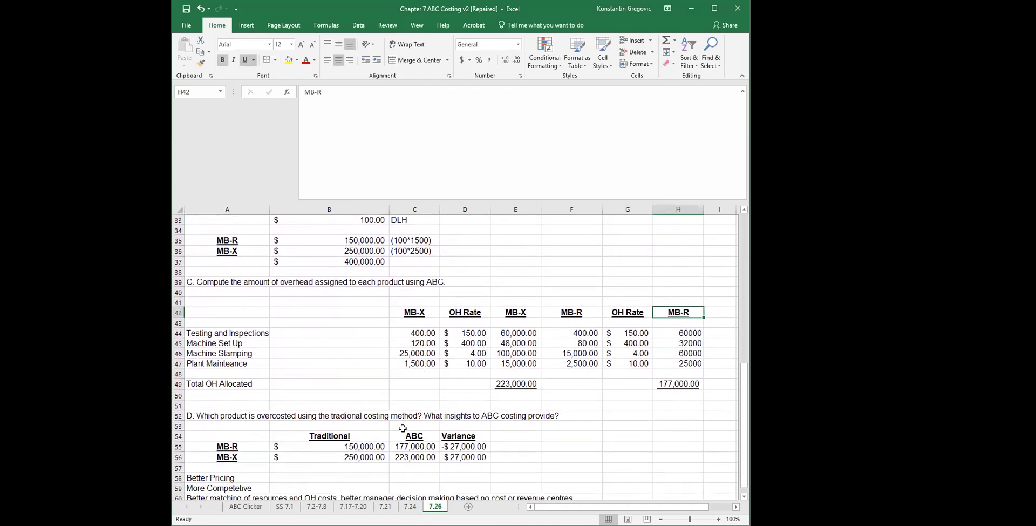
pyautogui.scroll(-1, 402, 428)
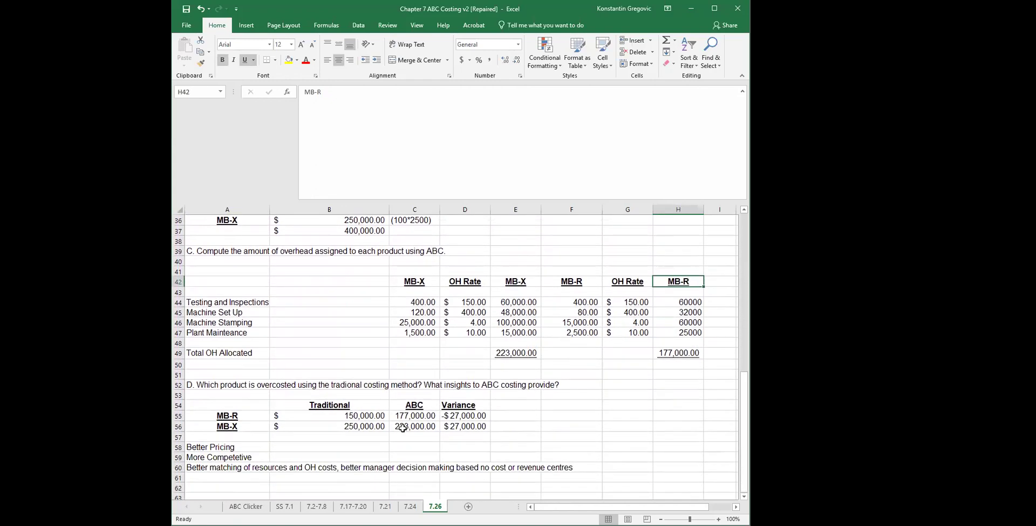
pyautogui.click(349, 403)
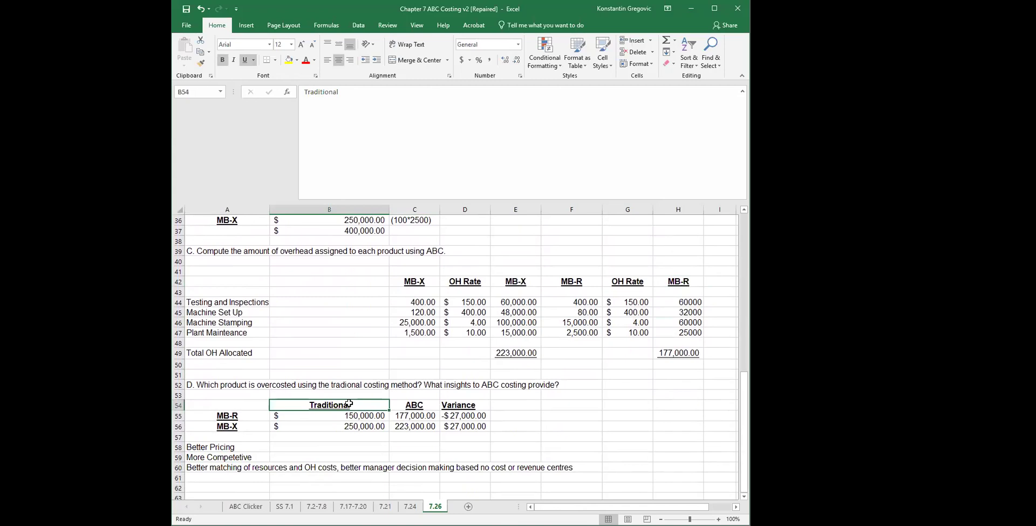
pyautogui.press('Down')
pyautogui.press('Down')
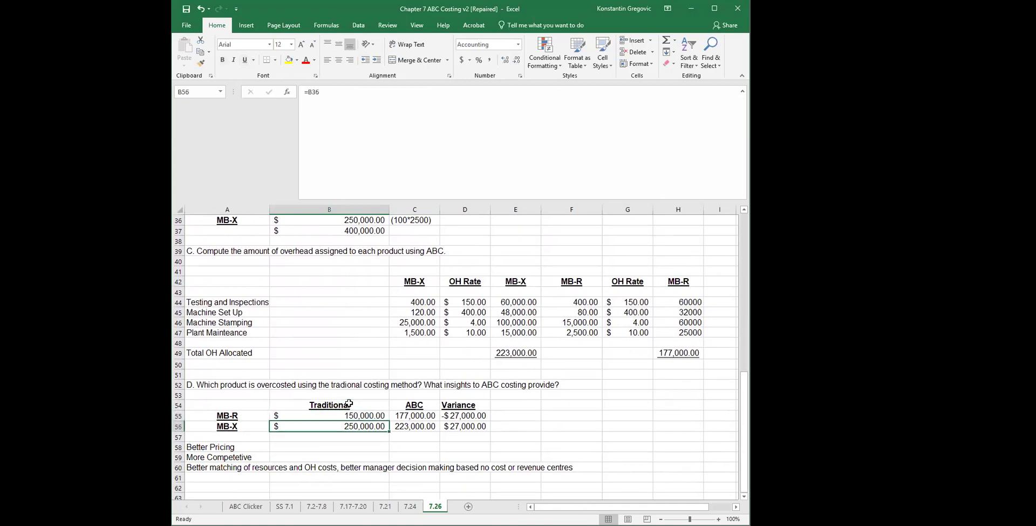
pyautogui.scroll(10, 349, 403)
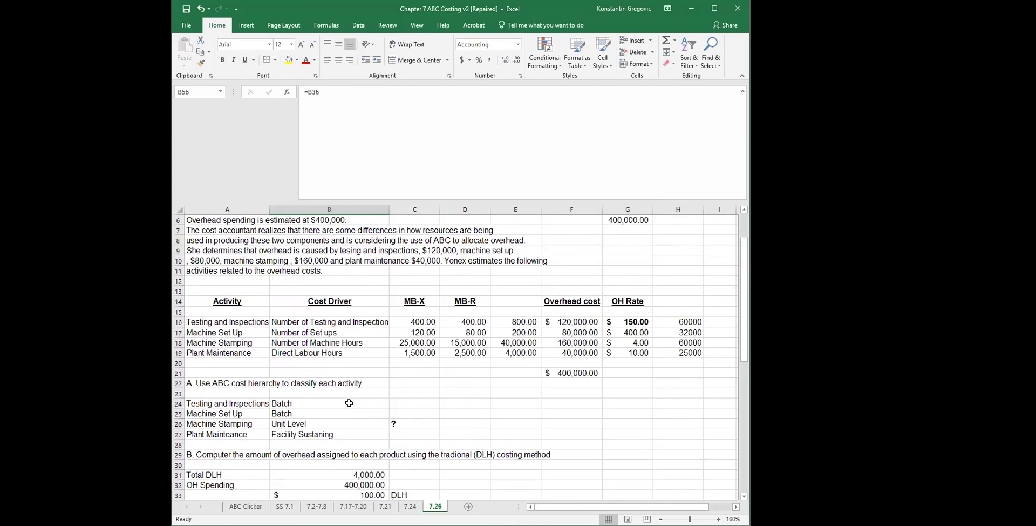
pyautogui.scroll(2, 349, 404)
pyautogui.scroll(-3, 349, 403)
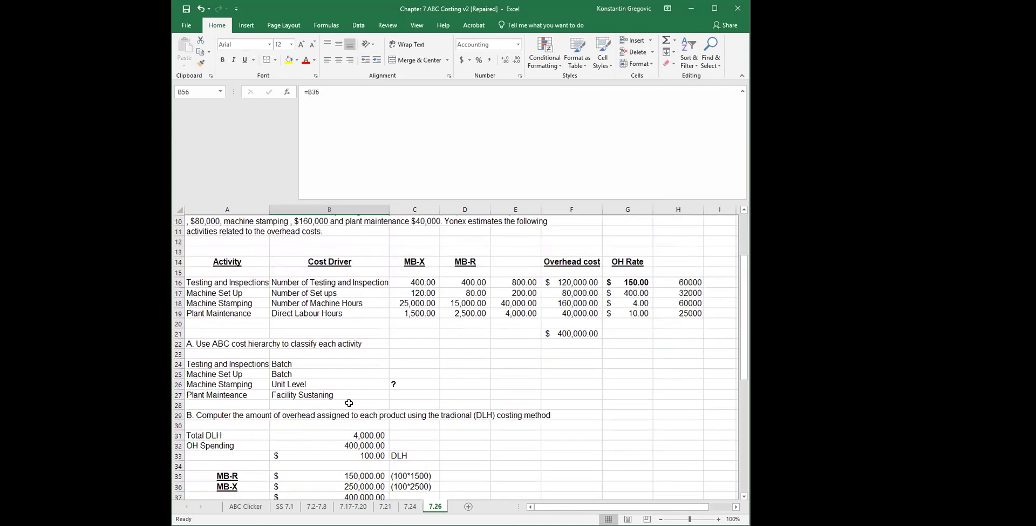
pyautogui.scroll(3, 349, 403)
pyautogui.scroll(-4, 349, 404)
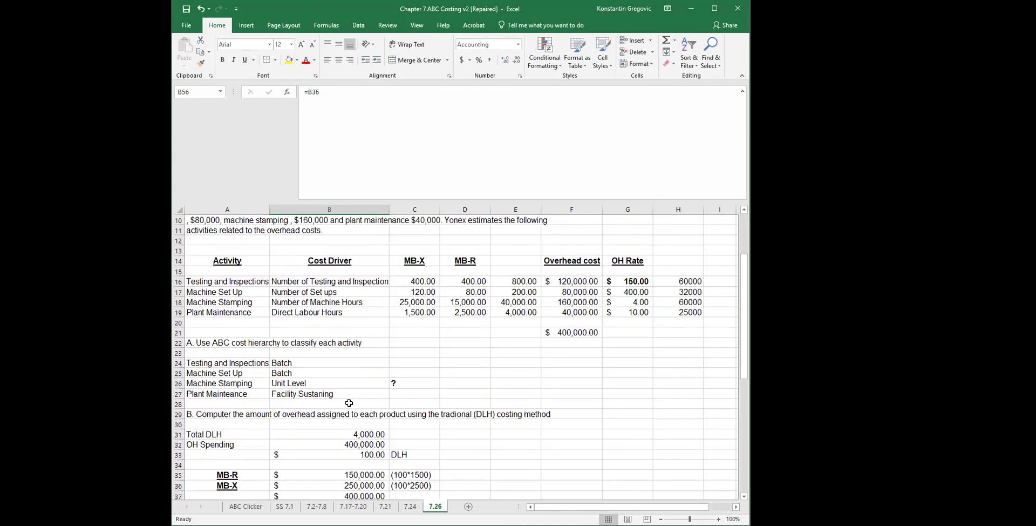
# Step: Compare the direct-labour-hour overhead formulas in B35 and B36 with the traditional amounts in B55:B56
pyautogui.scroll(-1, 349, 403)
pyautogui.click(362, 414)
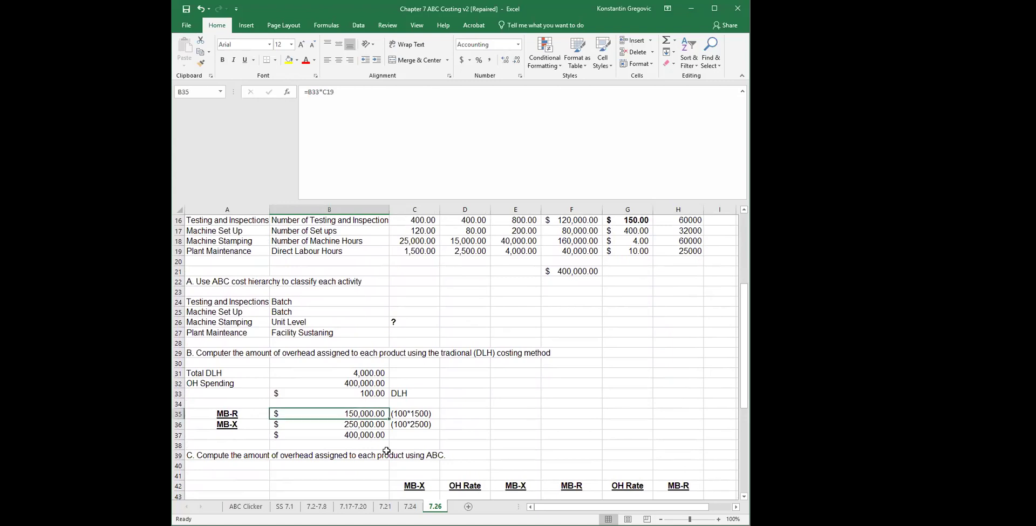
pyautogui.click(370, 424)
pyautogui.scroll(-4, 388, 390)
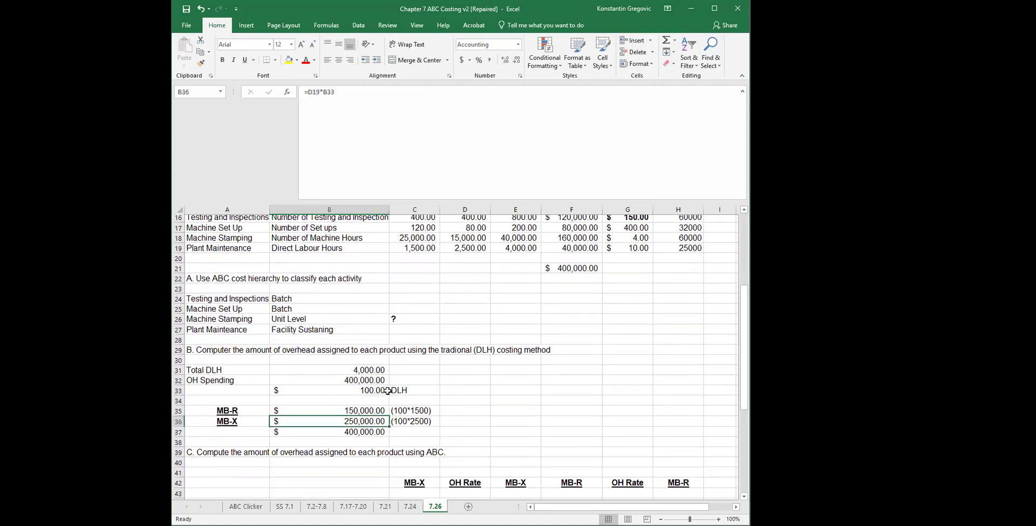
pyautogui.scroll(-1, 388, 391)
pyautogui.moveTo(371, 466); pyautogui.dragTo(373, 477)
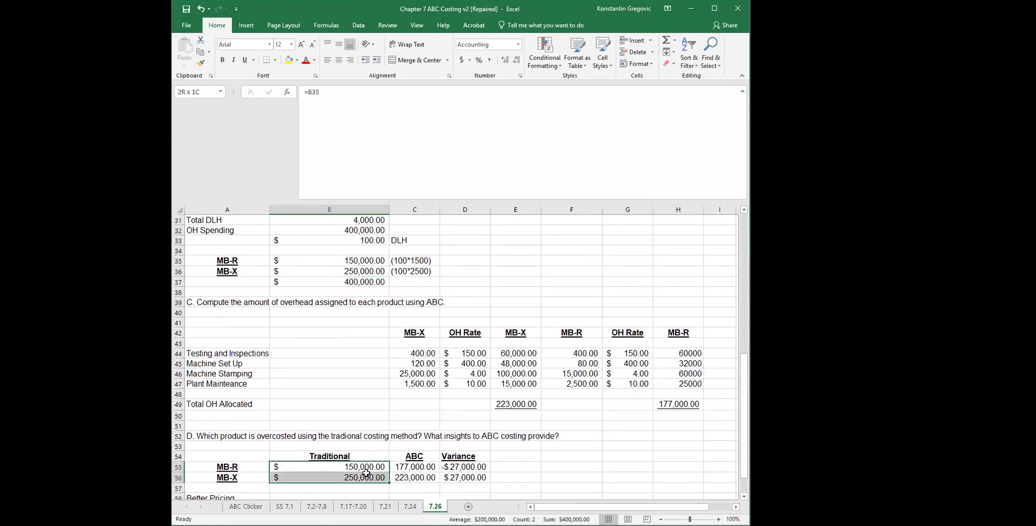
# Step: Trace the ABC amounts in C55 and C56 to the MB-R and MB-X overhead totals in part C
pyautogui.click(426, 469)
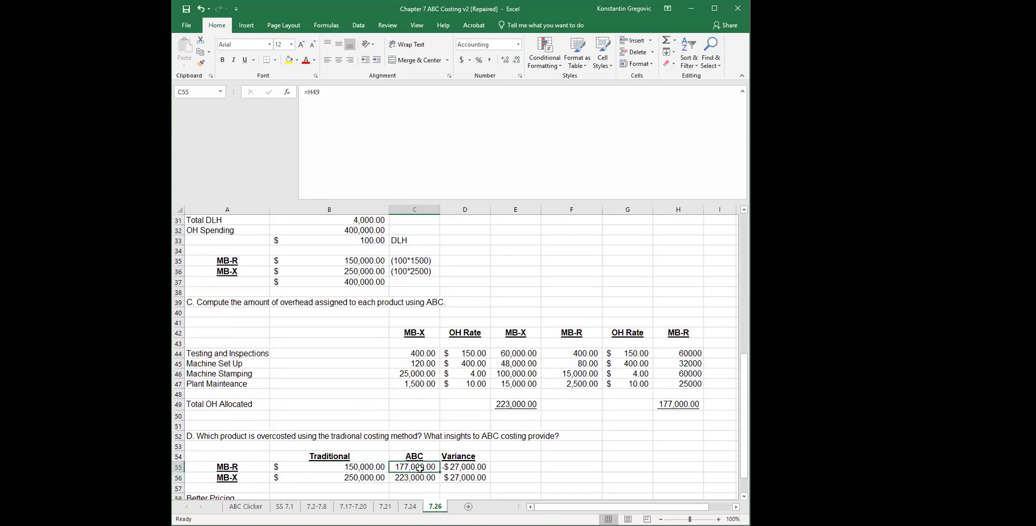
pyautogui.moveTo(686, 323); pyautogui.dragTo(685, 403)
pyautogui.moveTo(525, 331); pyautogui.dragTo(518, 403)
pyautogui.click(402, 477)
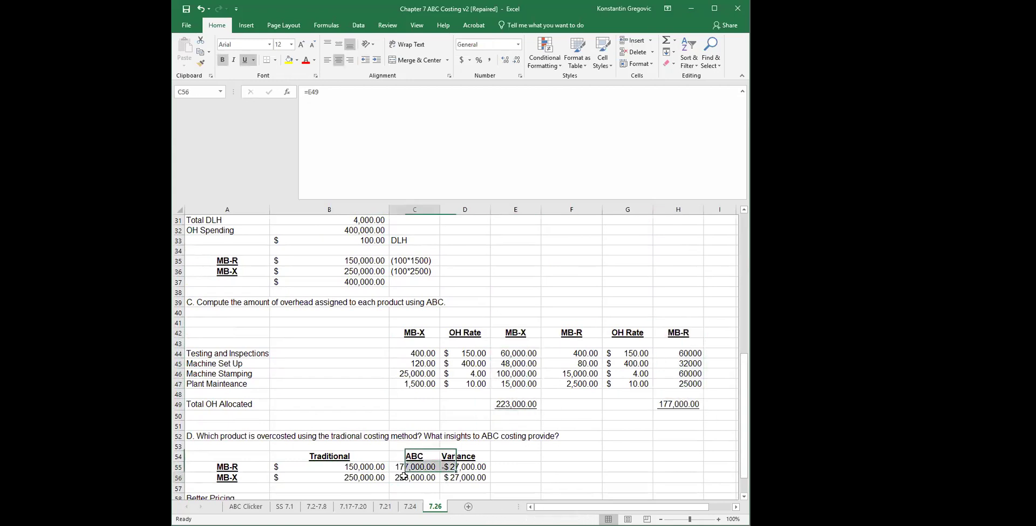
# Step: Review the Variance formulas for MB-R in D55 and MB-X in D56 against the traditional overhead
pyautogui.click(451, 467)
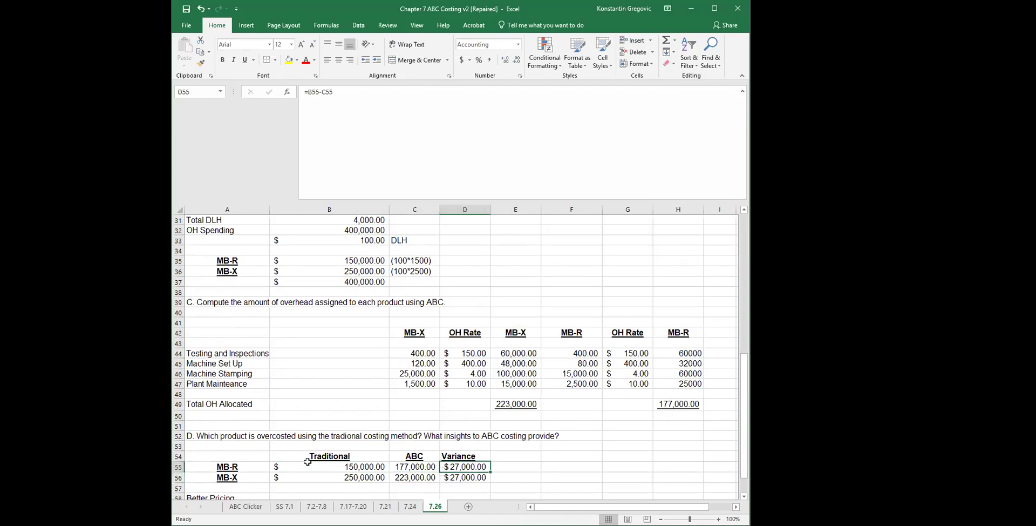
pyautogui.click(365, 468)
pyautogui.click(452, 468)
pyautogui.click(466, 477)
pyautogui.click(469, 479)
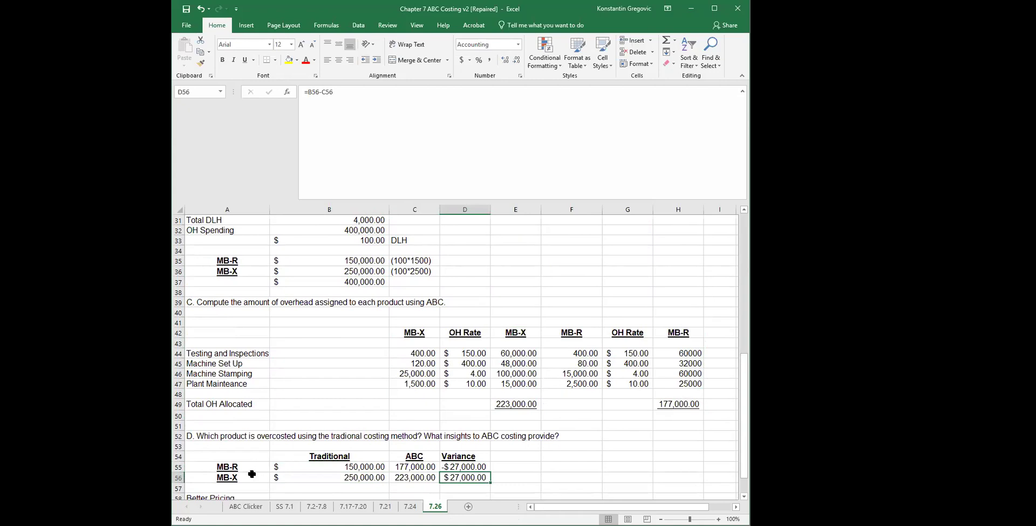
# Step: Relate the four activities in A44:A47 to the ABC overhead amounts in C54:C56
pyautogui.scroll(1, 364, 430)
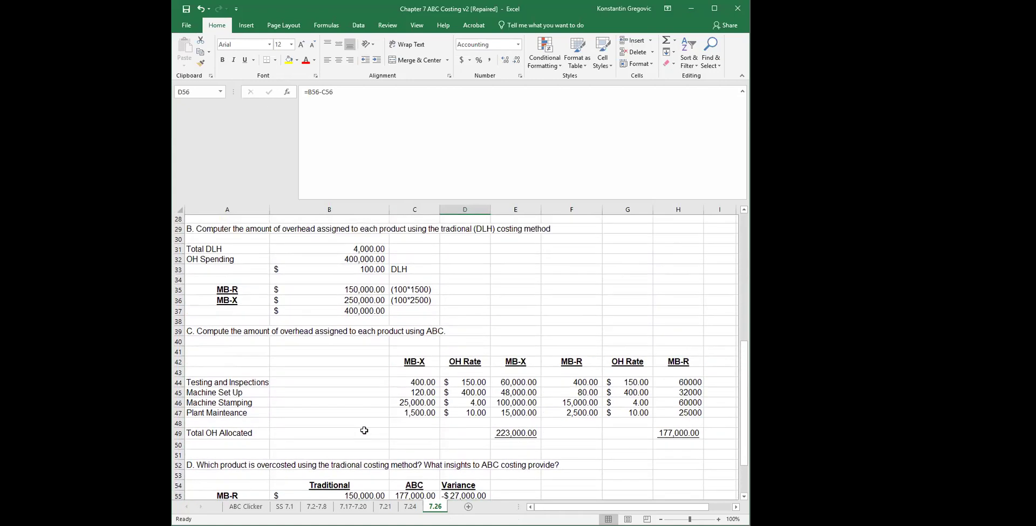
pyautogui.moveTo(256, 384); pyautogui.dragTo(251, 414)
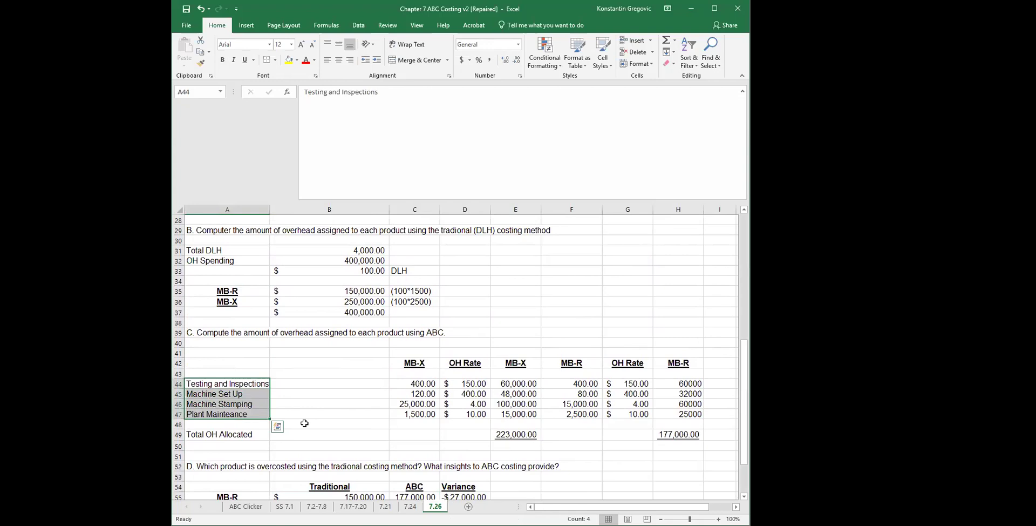
pyautogui.click(413, 433)
pyautogui.scroll(-1, 412, 430)
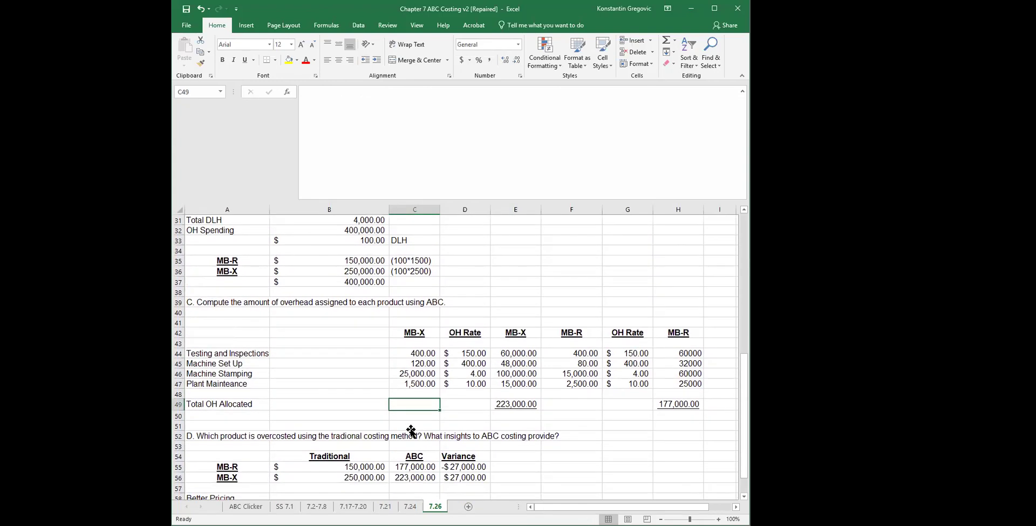
pyautogui.moveTo(423, 456); pyautogui.dragTo(424, 474)
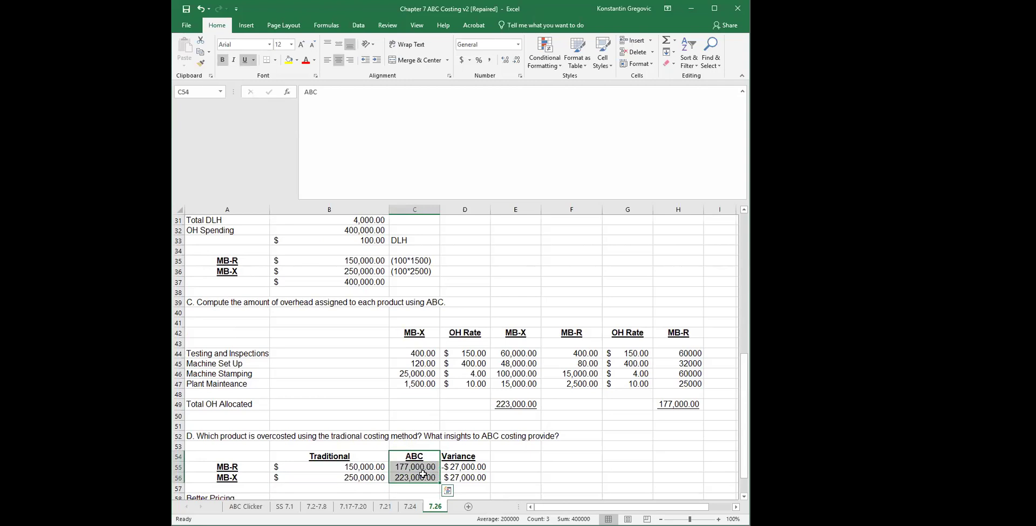
pyautogui.moveTo(248, 352); pyautogui.dragTo(244, 385)
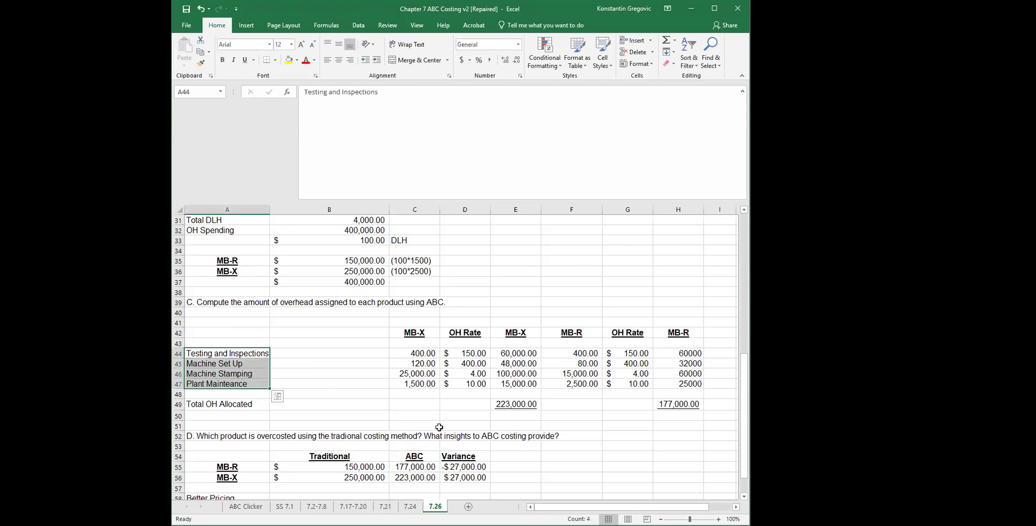
# Step: Compare MB-R's variance in D55 and ABC amount in C55 with the traditional allocations in B55:B56
pyautogui.click(468, 465)
pyautogui.moveTo(358, 466); pyautogui.dragTo(357, 472)
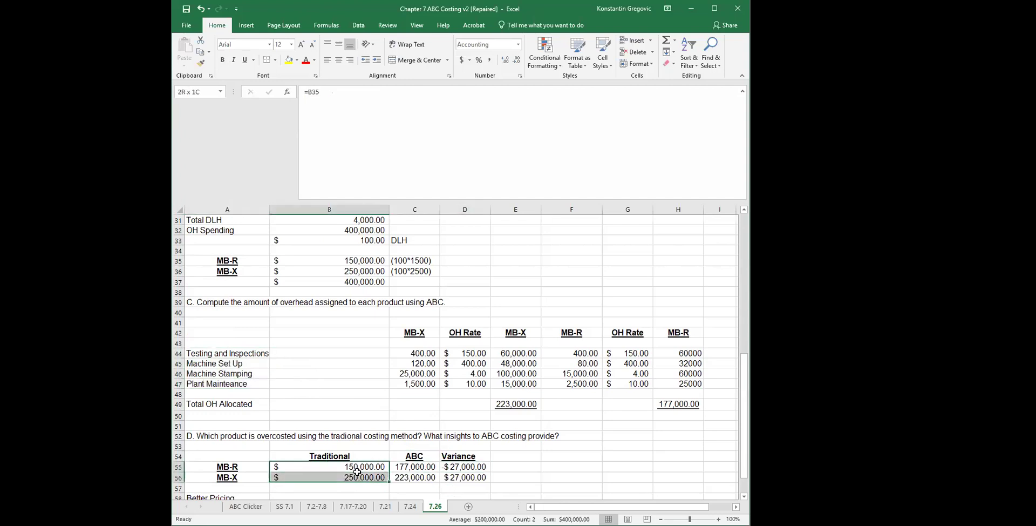
pyautogui.click(409, 467)
pyautogui.click(367, 477)
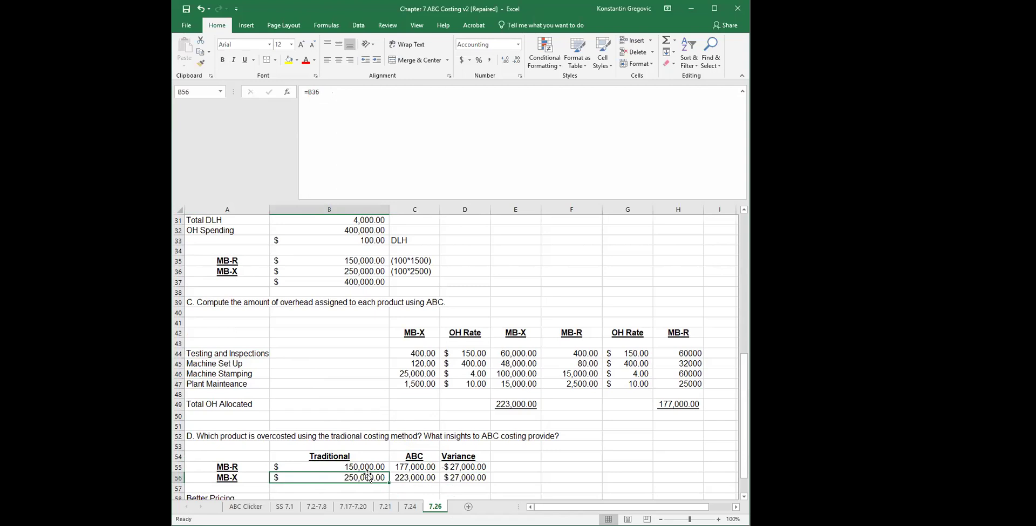
# Step: Examine the traditional overhead of MB-R in B55 and MB-X in B56 to judge which product is overcosted
pyautogui.click(332, 470)
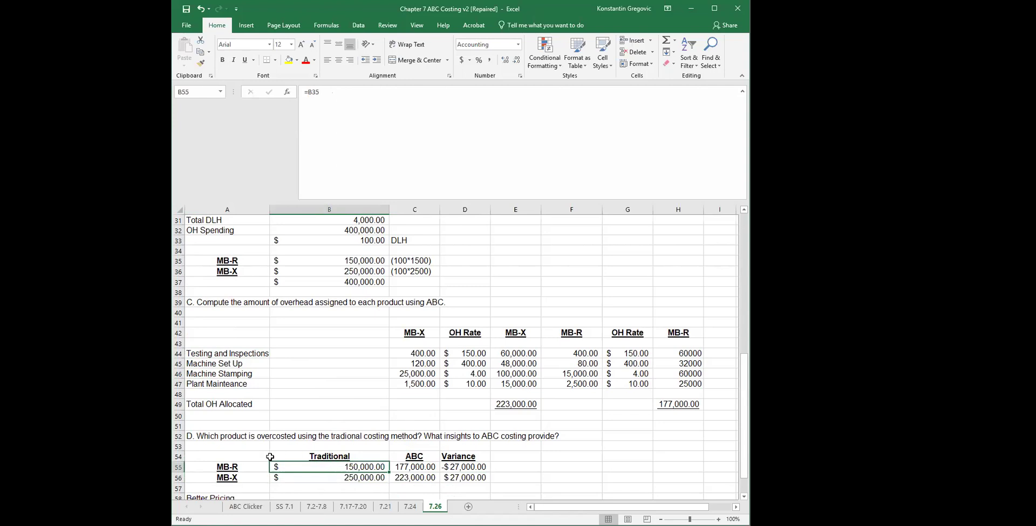
pyautogui.click(341, 477)
pyautogui.click(349, 468)
pyautogui.click(348, 478)
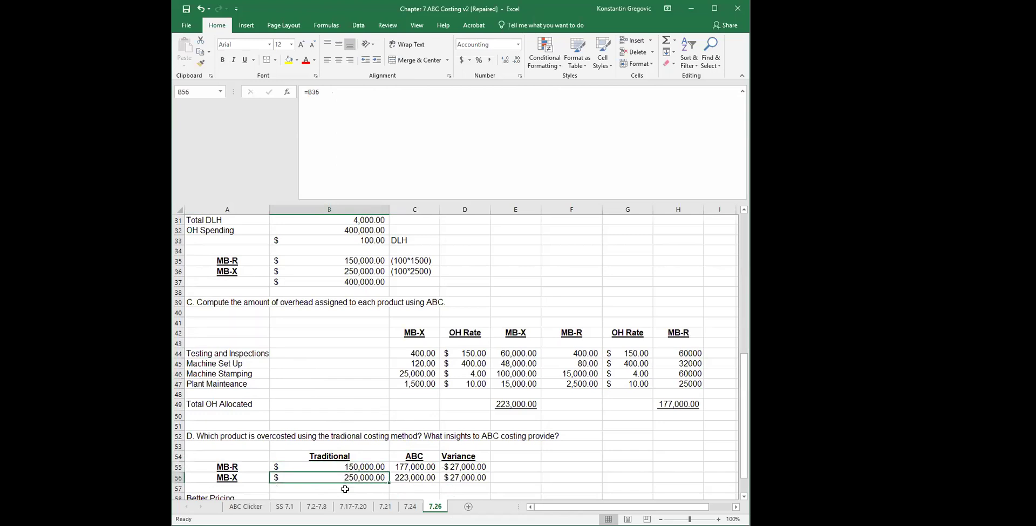
pyautogui.click(235, 476)
pyautogui.moveTo(344, 456); pyautogui.dragTo(343, 467)
# Step: Read the ABC costing insights on pricing, competitiveness and resource matching in A58:A60
pyautogui.scroll(-2, 344, 454)
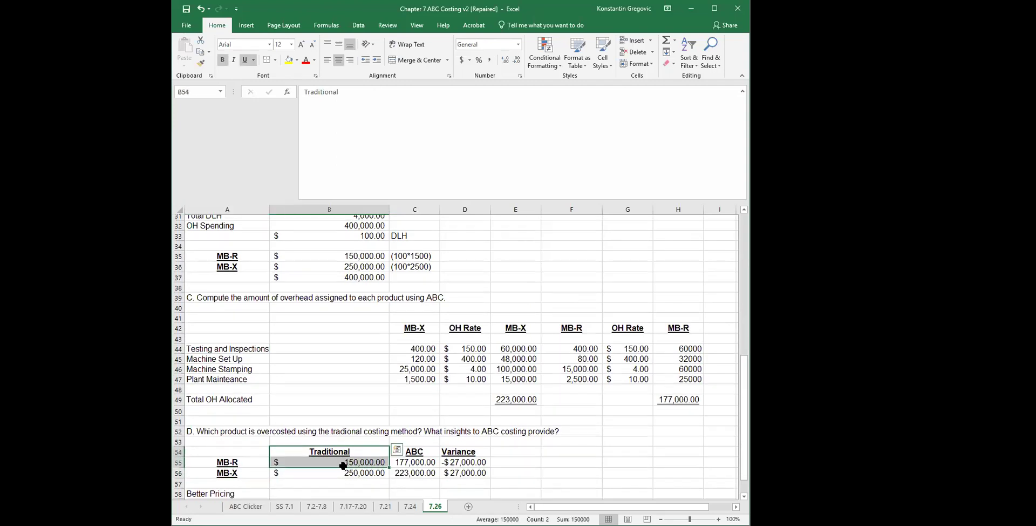
pyautogui.click(222, 435)
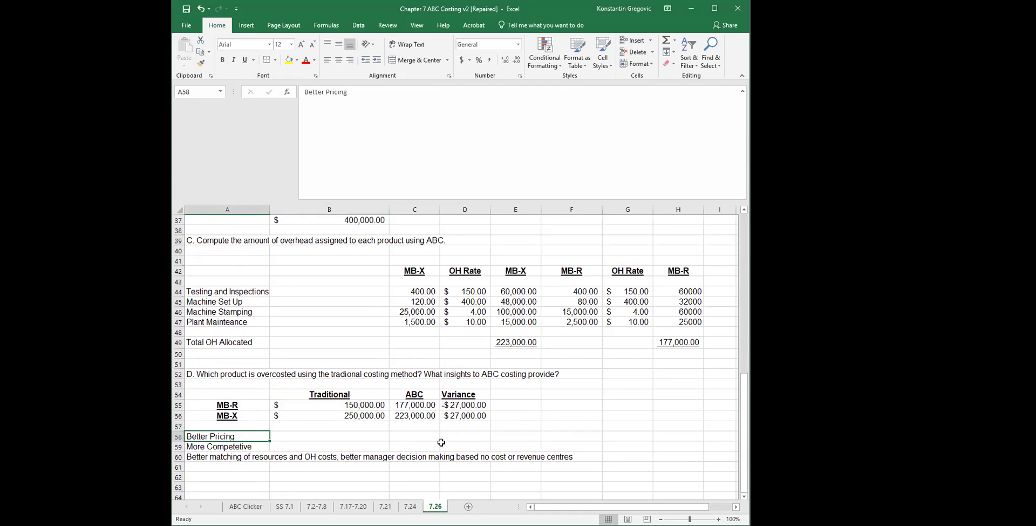
pyautogui.click(288, 466)
pyautogui.click(246, 438)
pyautogui.click(244, 447)
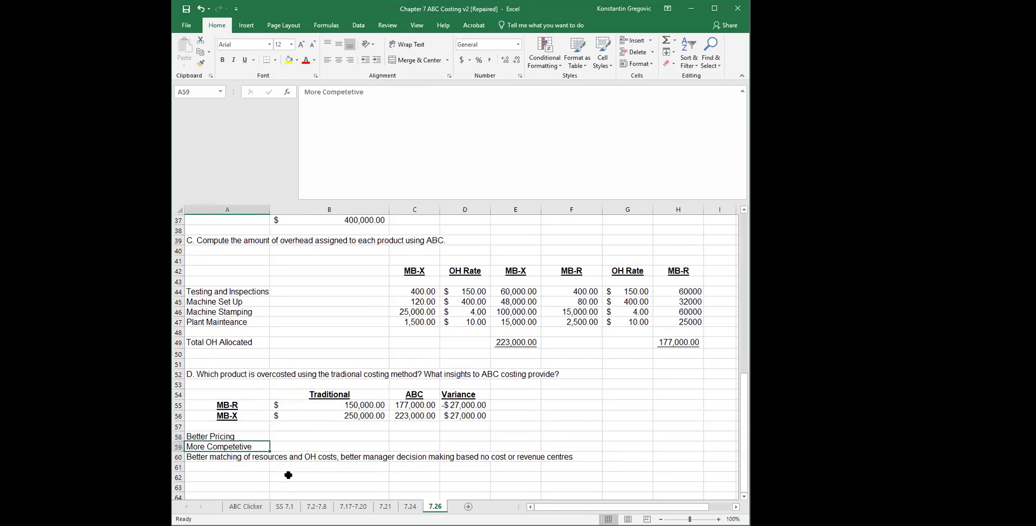
pyautogui.press('Down')
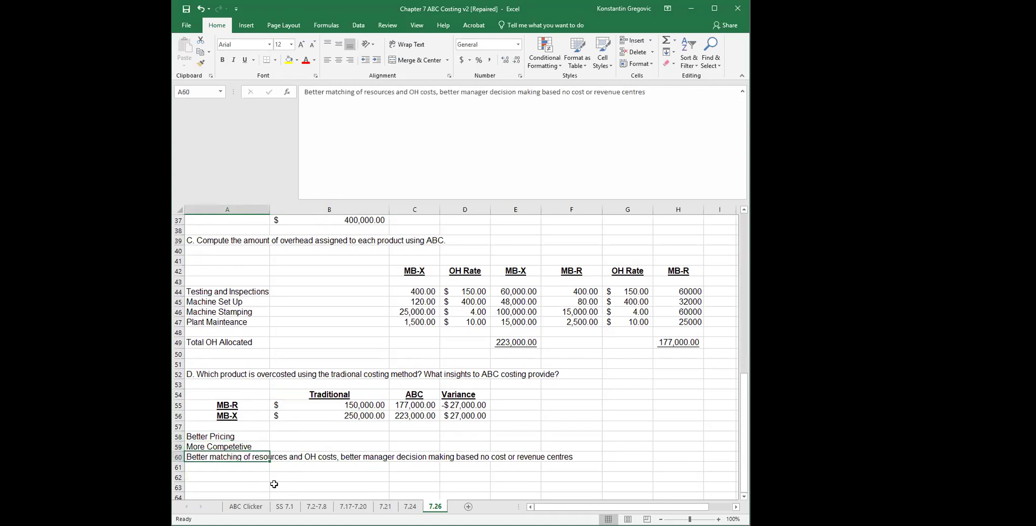
pyautogui.press('Right')
pyautogui.press('Right')
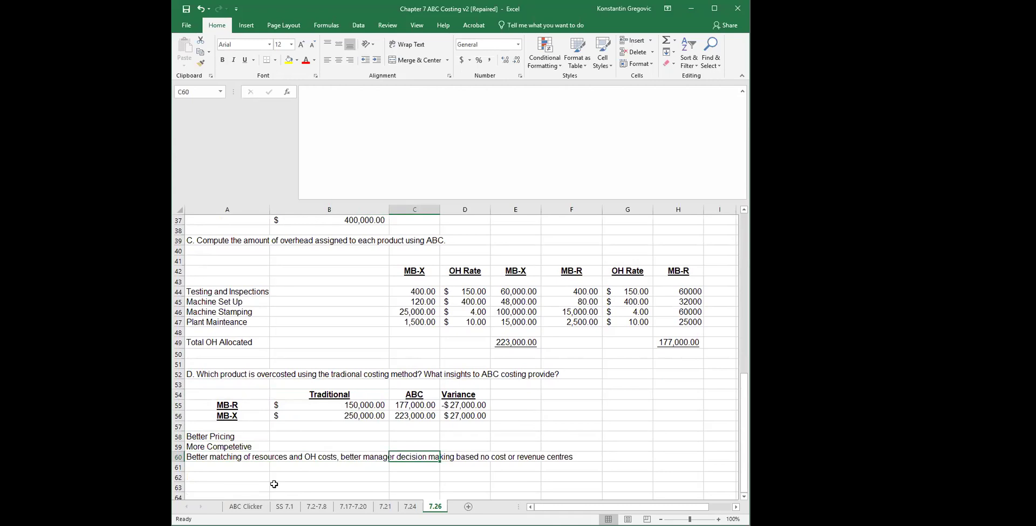
# Step: Review the activities in A44:A47 again alongside part D's insights, the cost driver table and parts A and B
pyautogui.scroll(3, 274, 485)
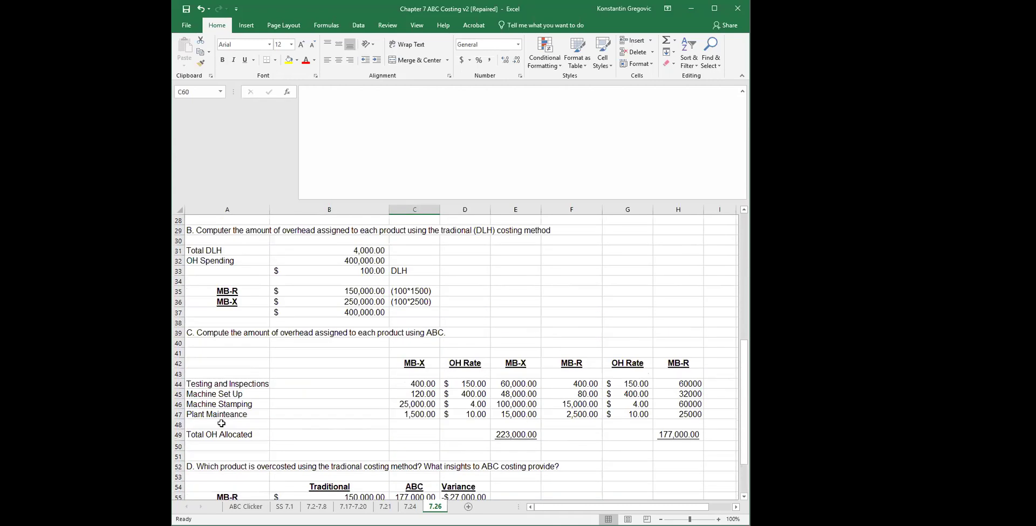
pyautogui.click(223, 385)
pyautogui.moveTo(224, 385); pyautogui.dragTo(220, 412)
pyautogui.click(333, 384)
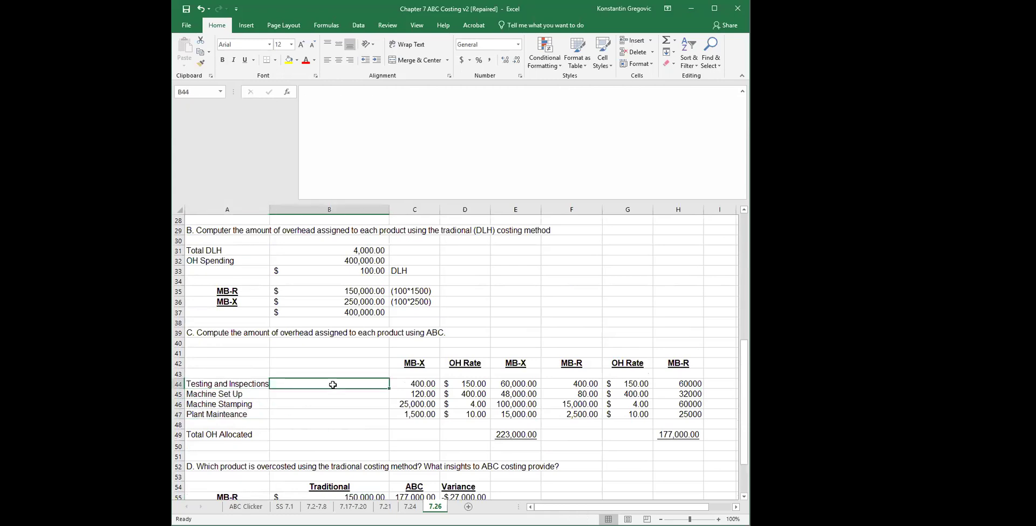
pyautogui.scroll(-4, 333, 384)
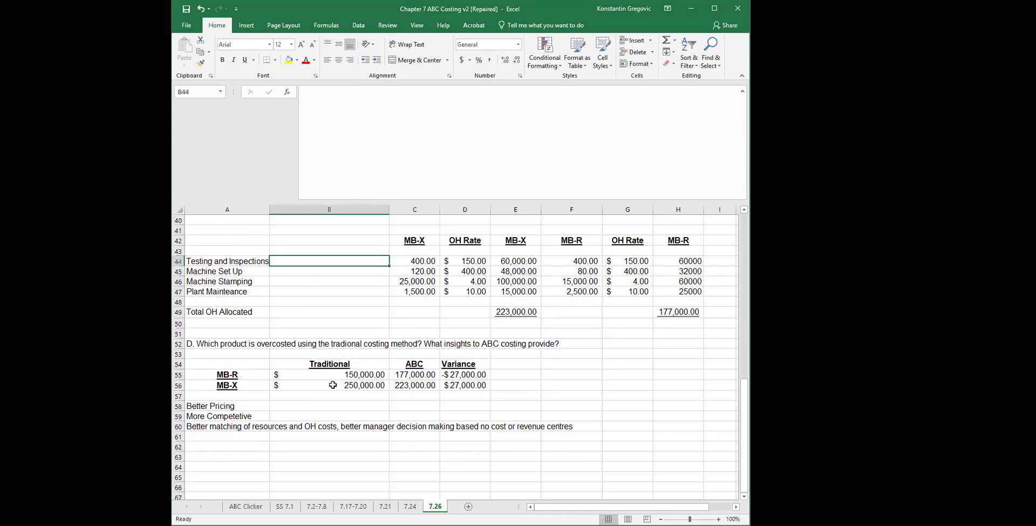
pyautogui.scroll(7, 333, 384)
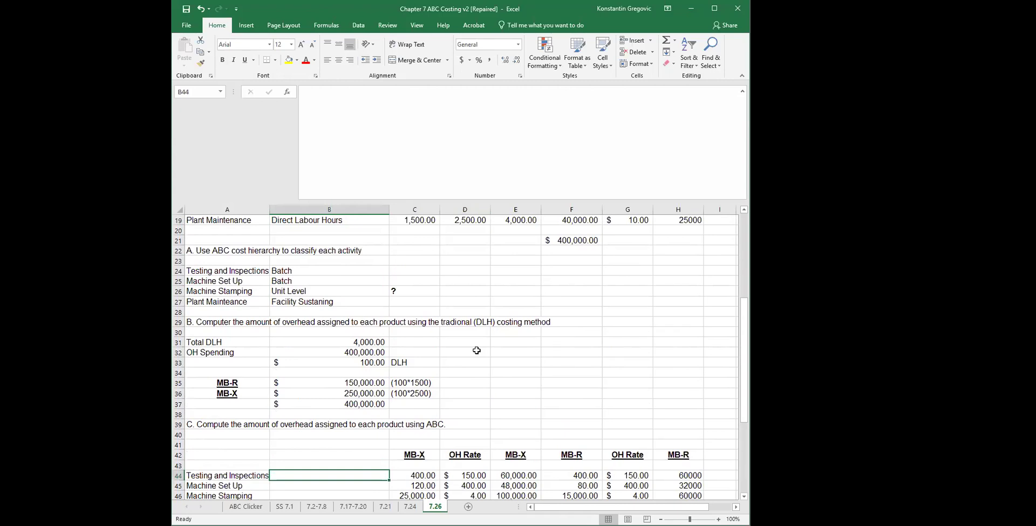
pyautogui.scroll(2, 477, 350)
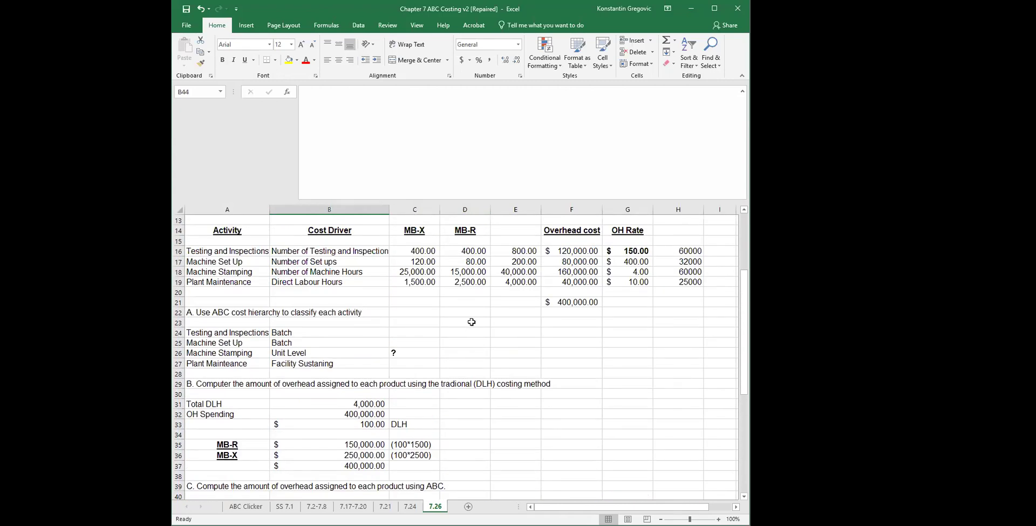
pyautogui.click(471, 321)
pyautogui.scroll(-3, 470, 320)
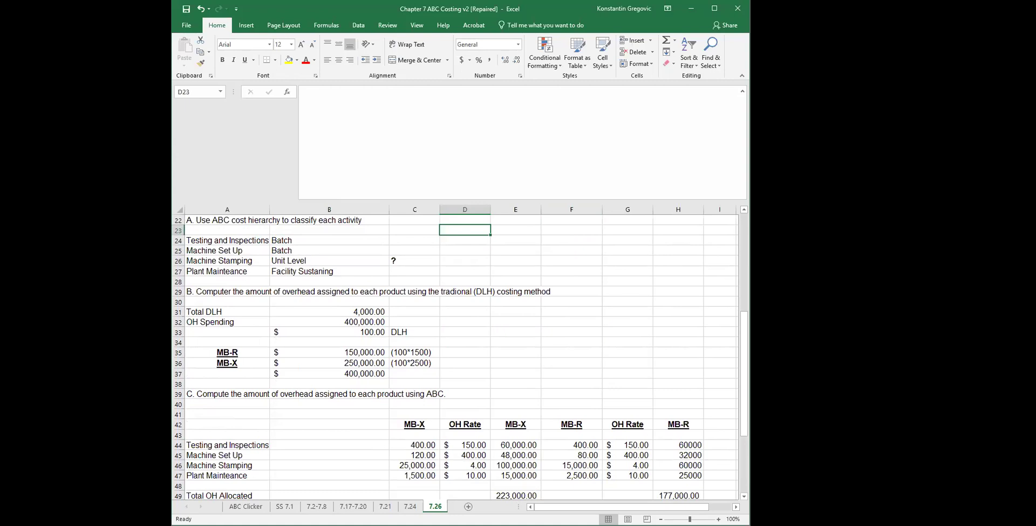
# Step: Widen the workbook window to show columns through N, keeping parts B to D of the exercise in view
pyautogui.moveTo(173, 297); pyautogui.dragTo(122, 291)
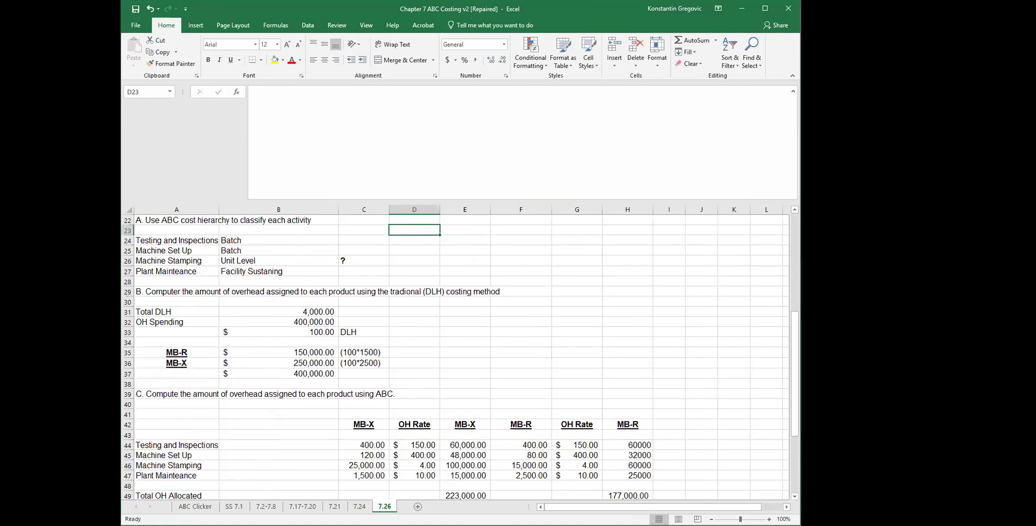
pyautogui.moveTo(121, 292); pyautogui.dragTo(86, 291)
pyautogui.scroll(-2, 695, 473)
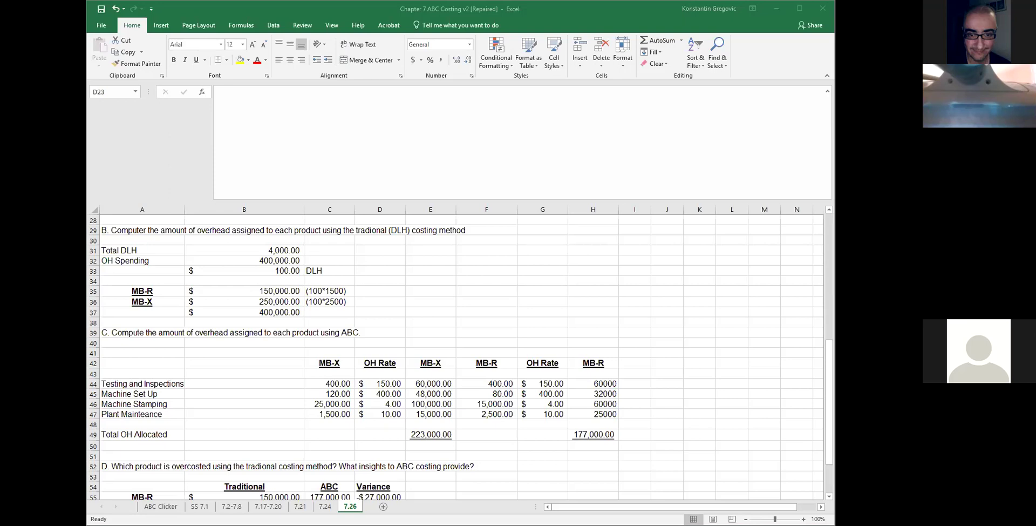
# Step: Open the Save As options for the ABC costing workbook
pyautogui.click(100, 28)
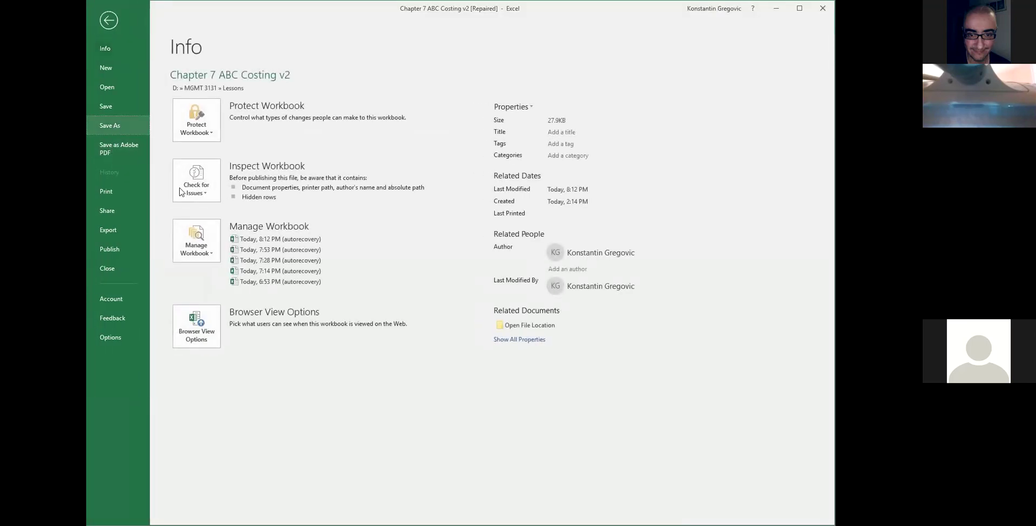
pyautogui.press('a')
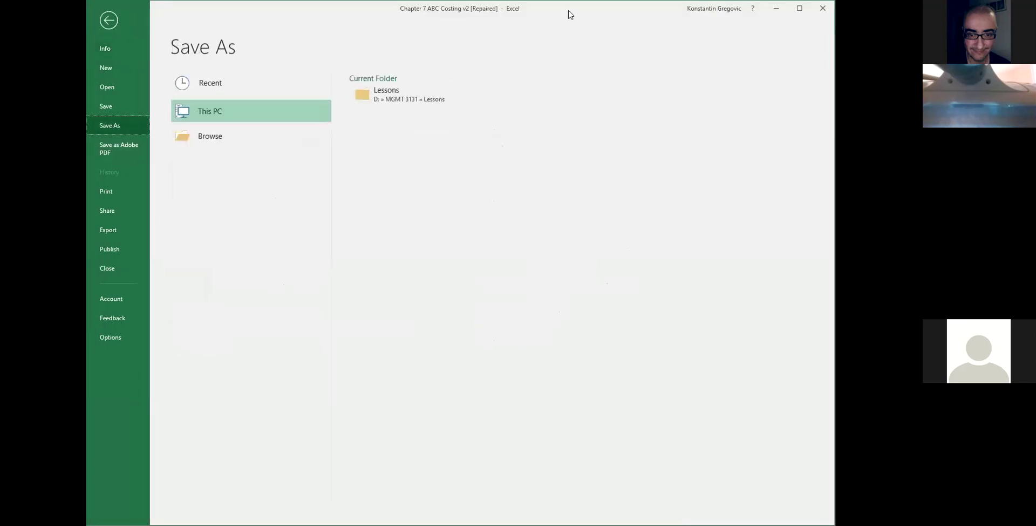